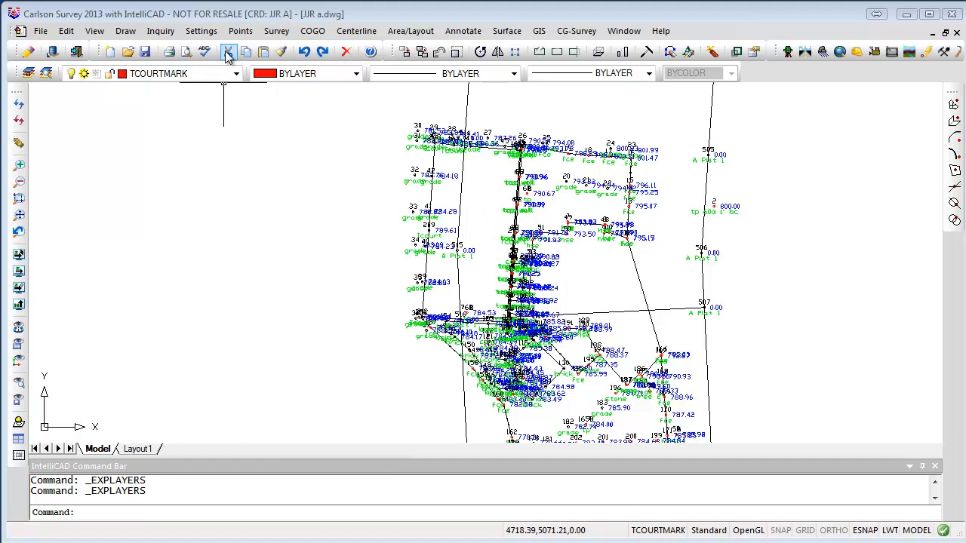
Review the Draw-Locate Points settings and leave them without drawing any points.
left_click(240, 31)
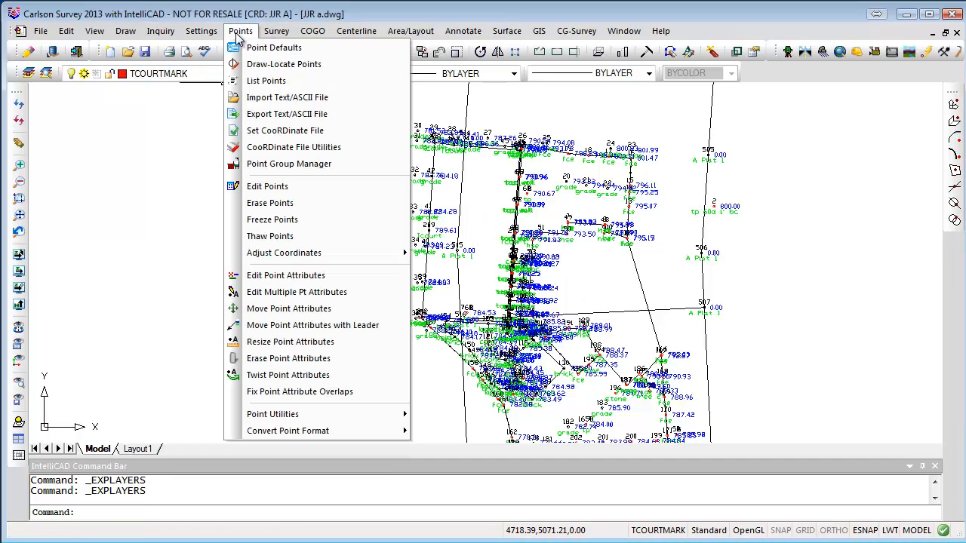
left_click(273, 64)
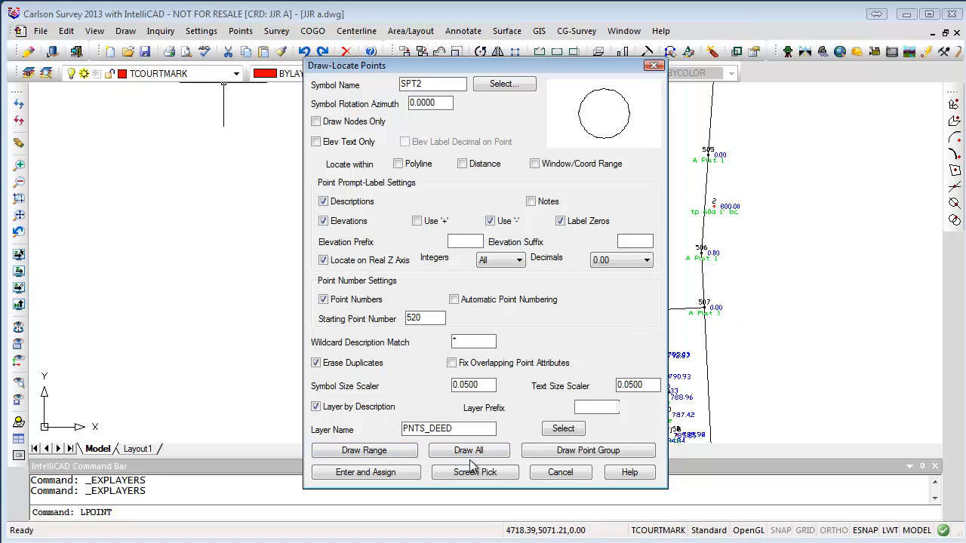
left_click(560, 473)
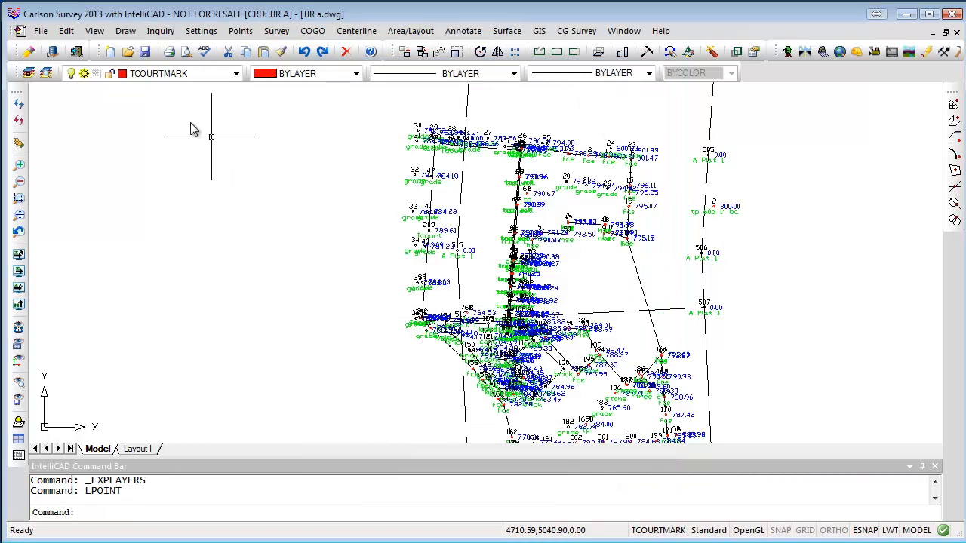
Examine the layer list of JJR a.dwg, including the description, elevation, mark and number layers, and close it.
left_click(46, 74)
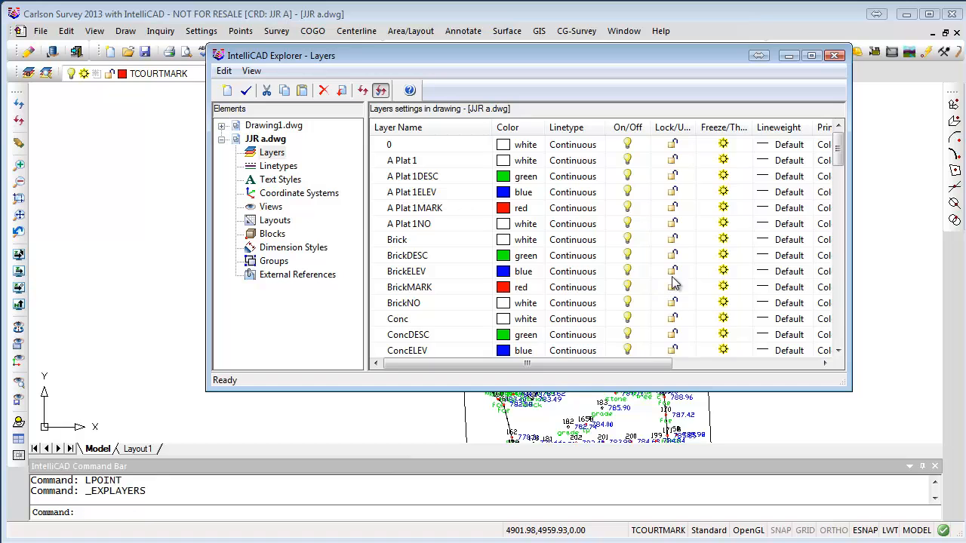
left_click_drag(836, 155, 848, 257)
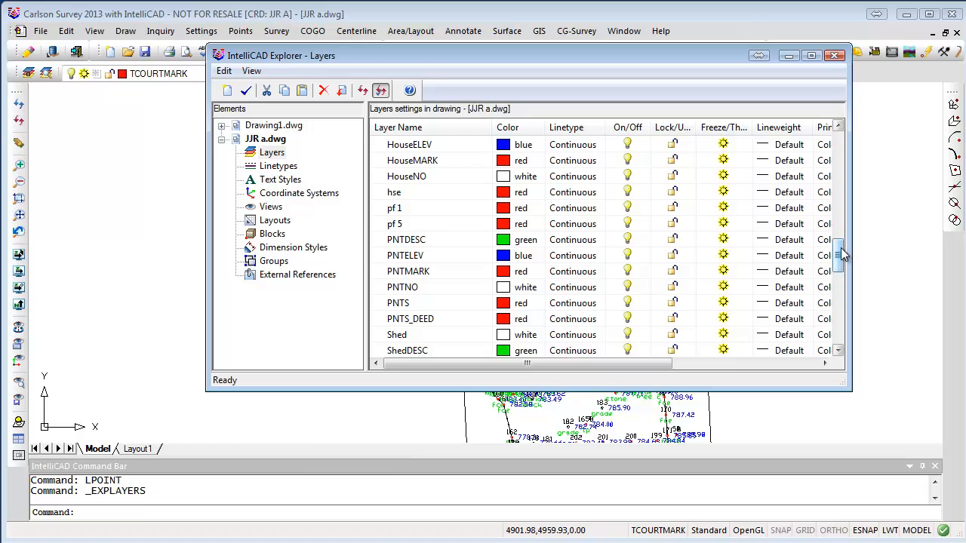
left_click_drag(841, 252, 837, 142)
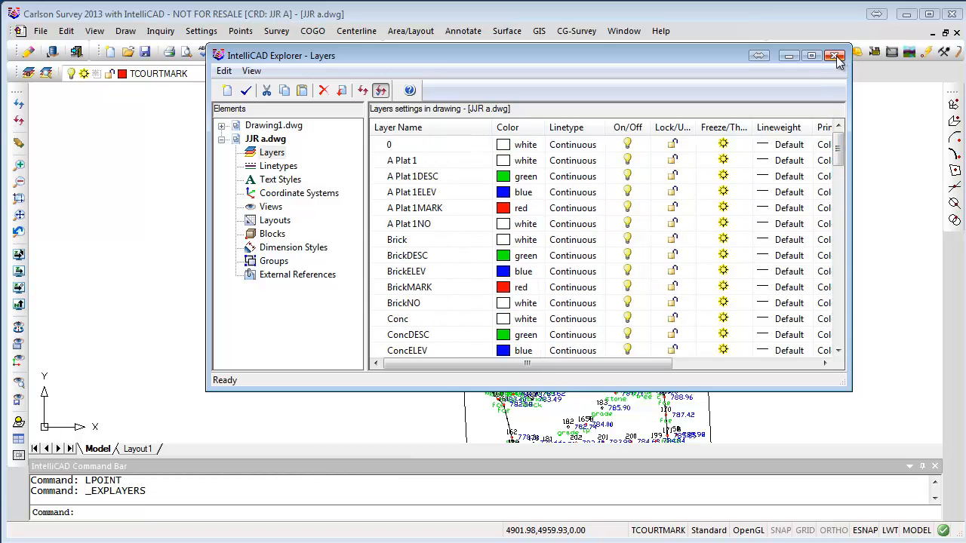
left_click(835, 56)
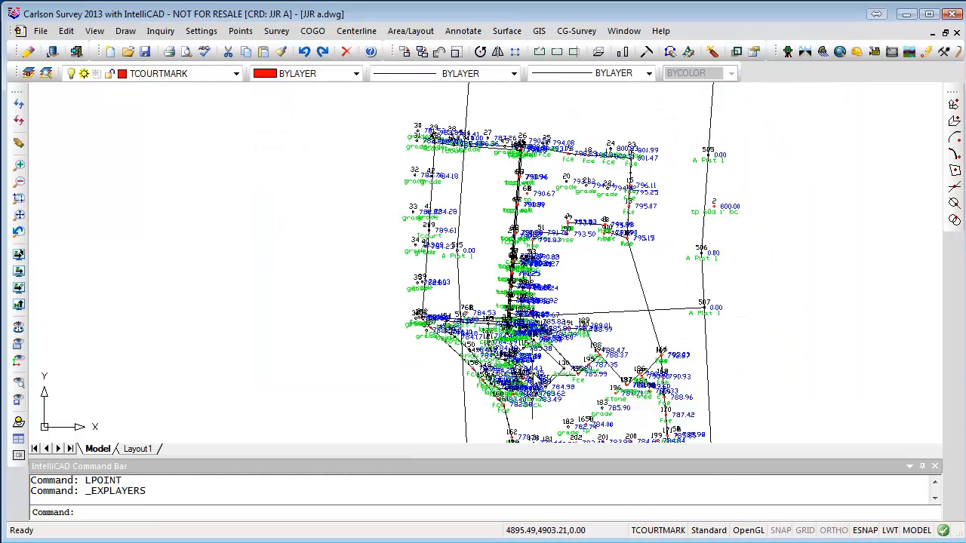
Resize the attributes of all points from the screen with a scaling multiplier of .25, applied to both symbols and labels.
scroll(526, 340, "up", 6)
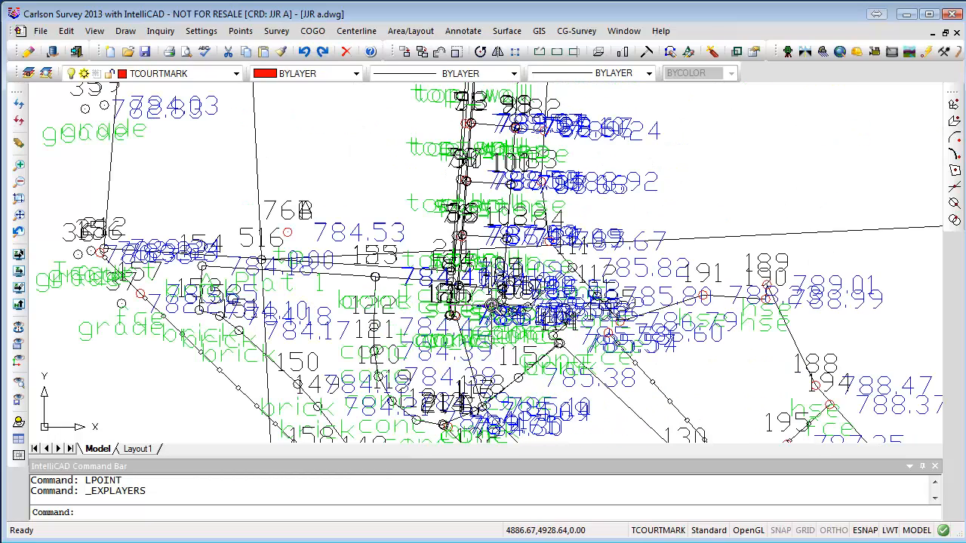
scroll(491, 306, "down", 4)
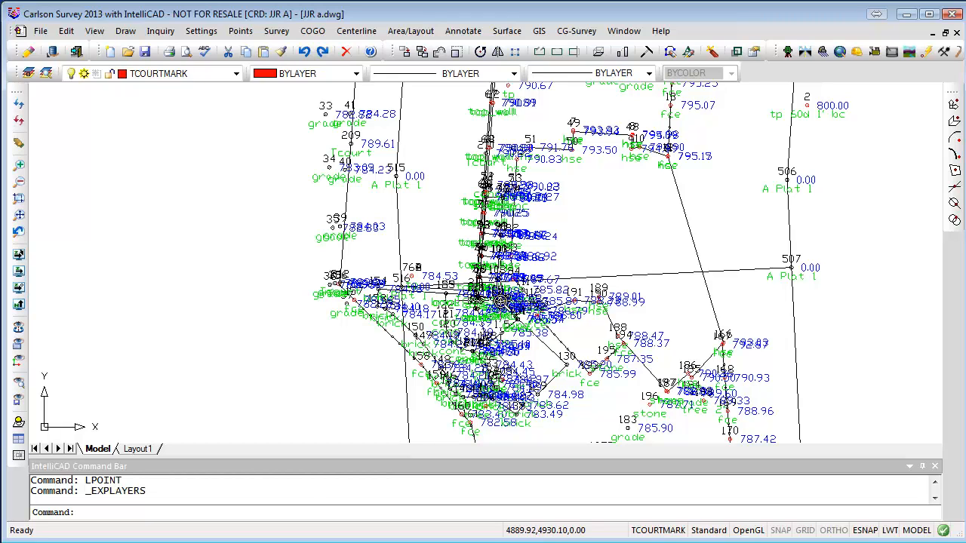
scroll(544, 266, "down", 4)
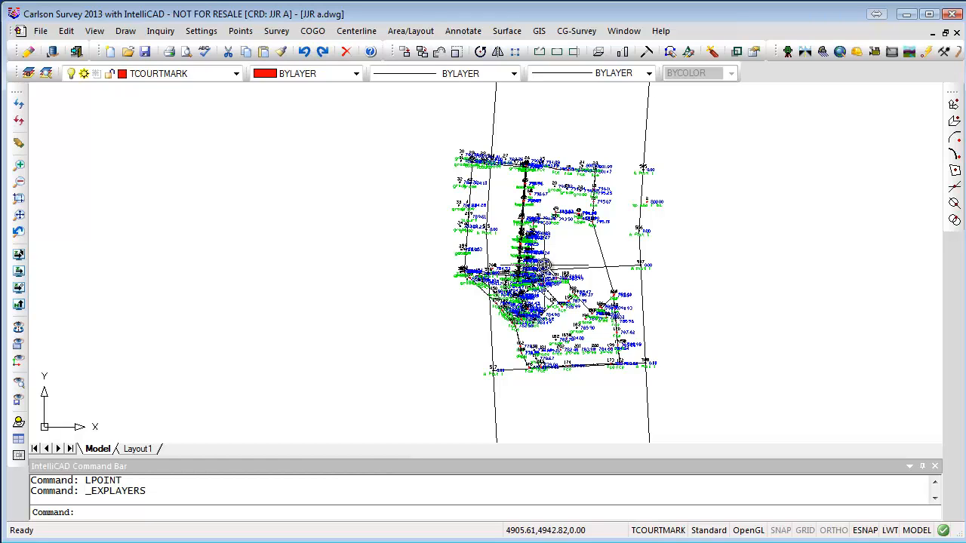
scroll(543, 267, "down", 4)
middle_click_drag(556, 264, 562, 299)
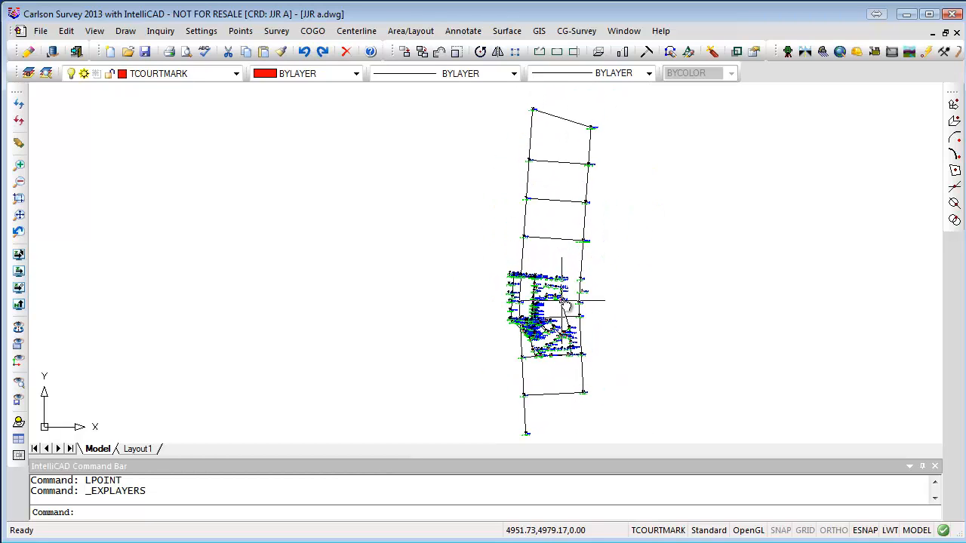
left_click(248, 33)
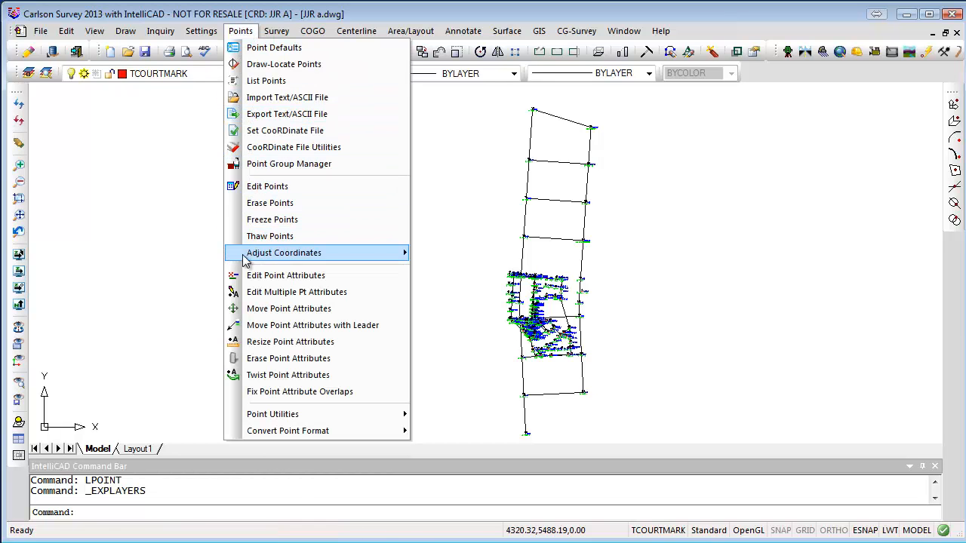
left_click(287, 342)
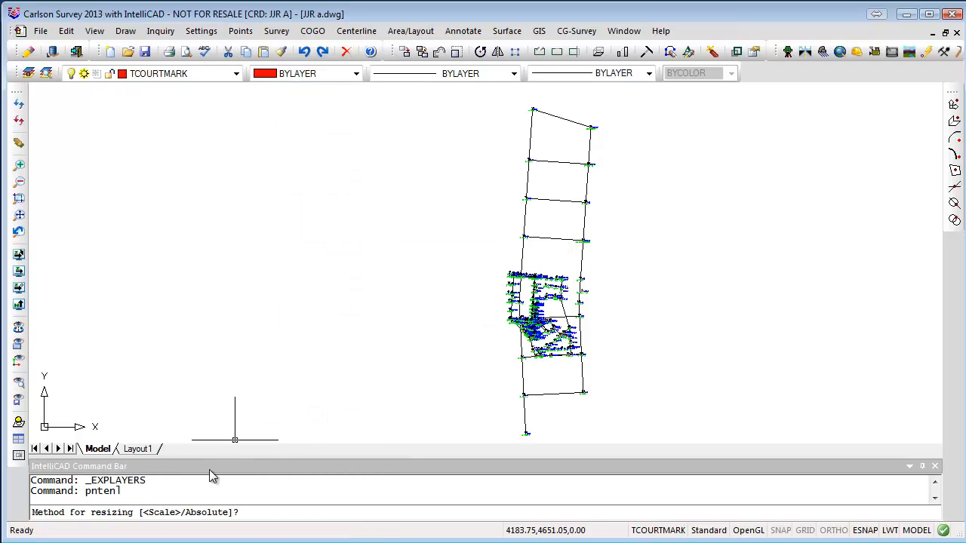
left_click(167, 512)
key("Return")
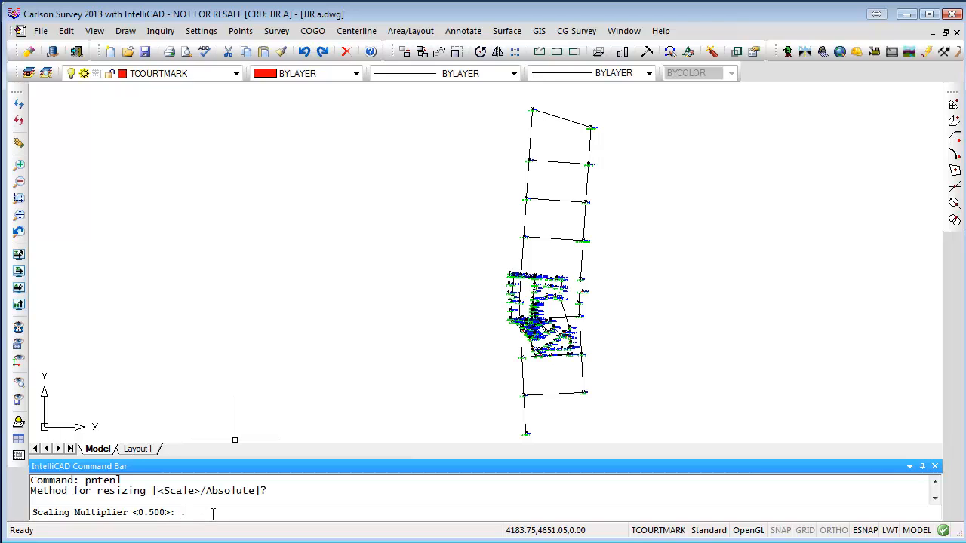
type(".25")
key("Return")
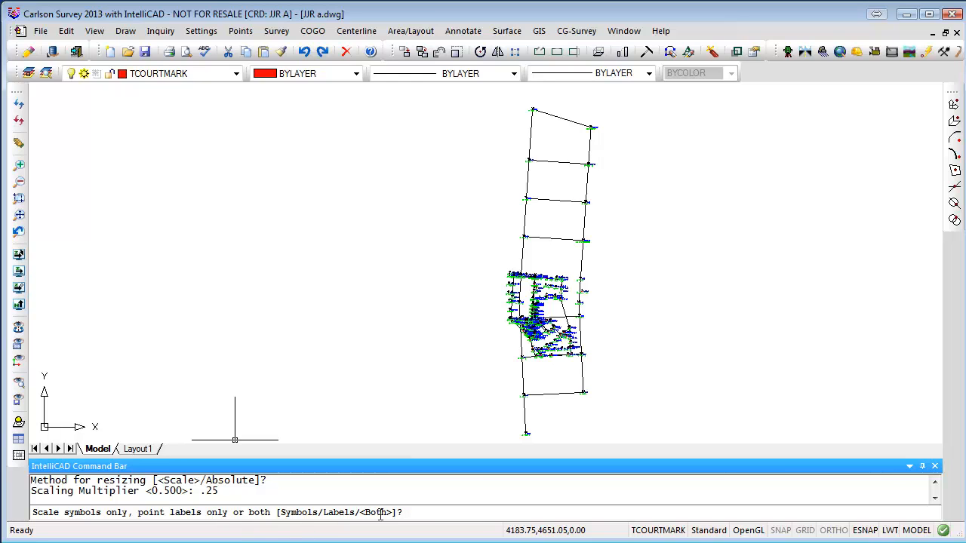
key("Return")
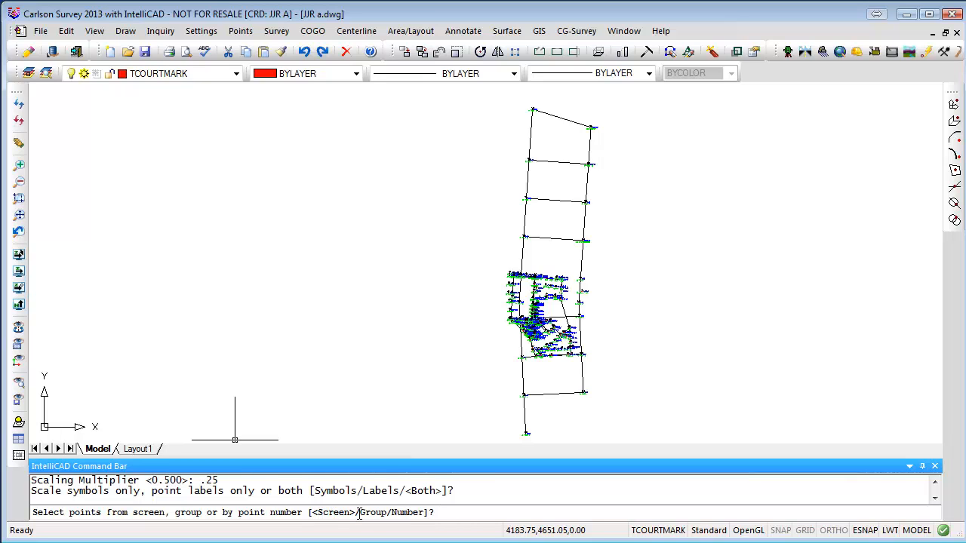
key("Return")
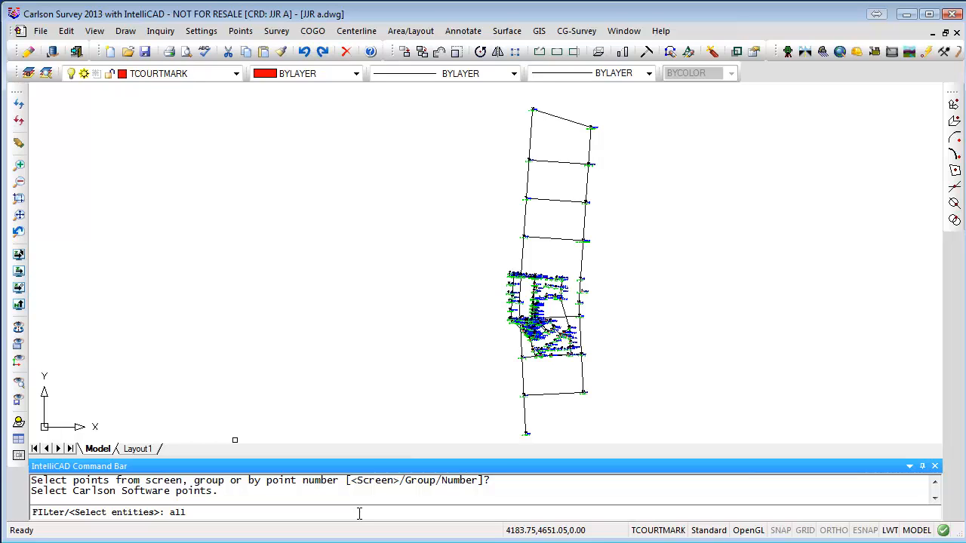
key("Return")
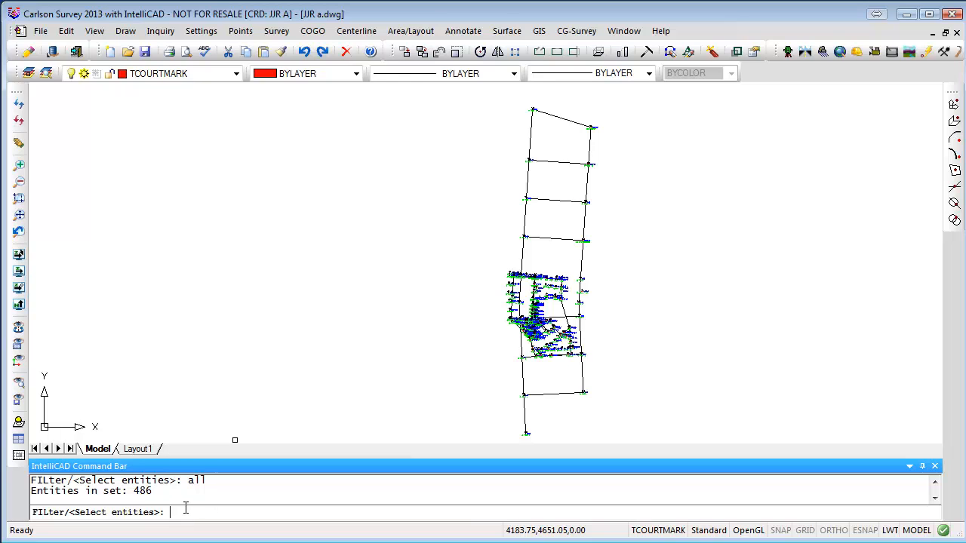
key("Return")
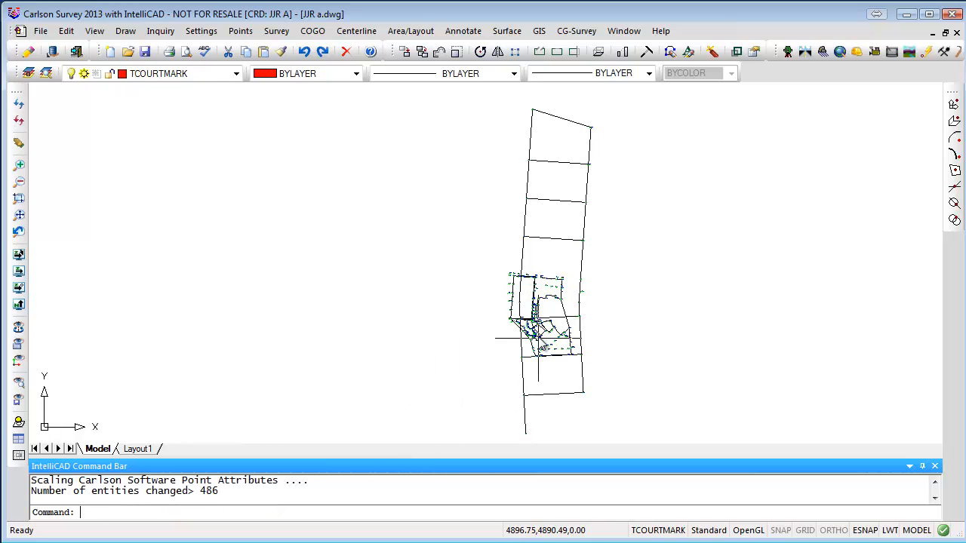
Inspect the resized point symbols and labels around the concrete, brick and step points.
scroll(536, 329, "up", 4)
scroll(476, 288, "up", 4)
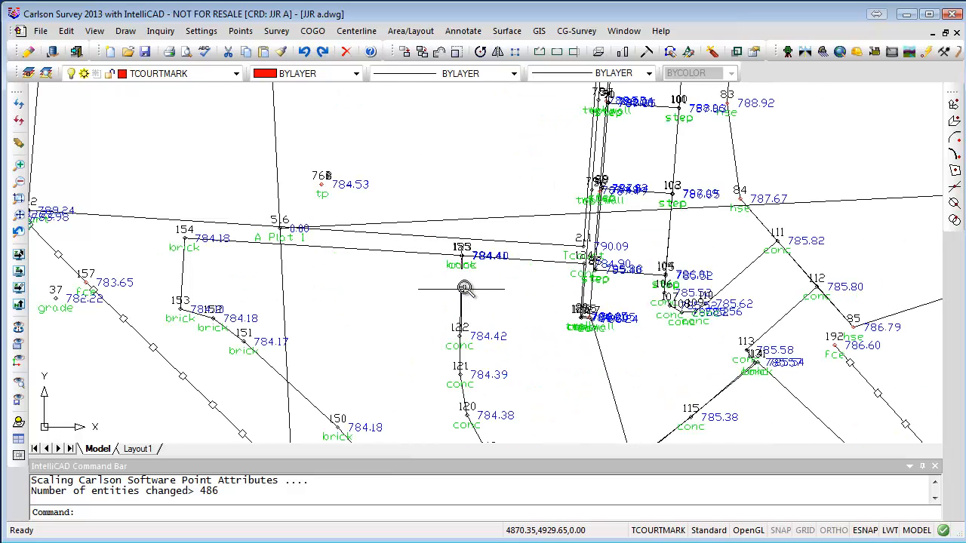
scroll(654, 338, "up", 2)
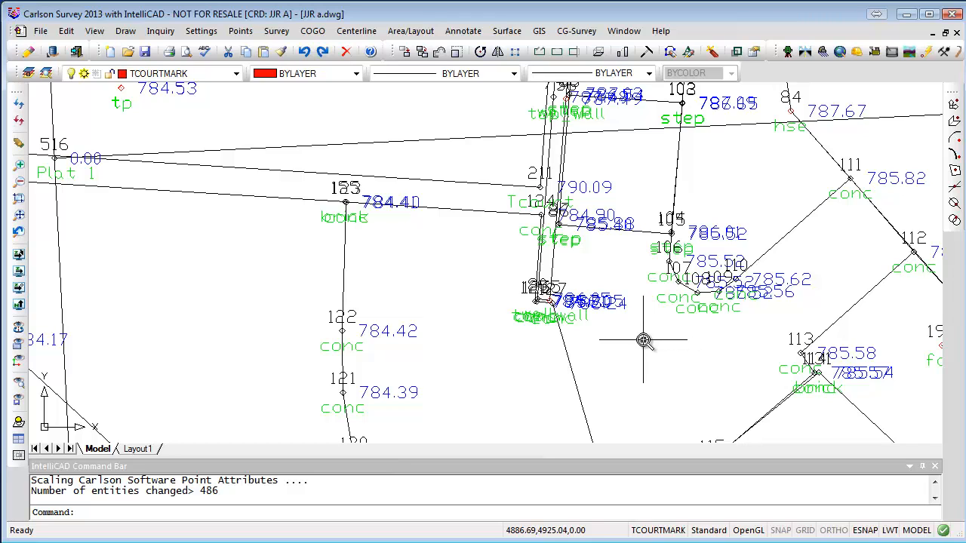
scroll(644, 339, "down", 4)
scroll(645, 338, "down", 4)
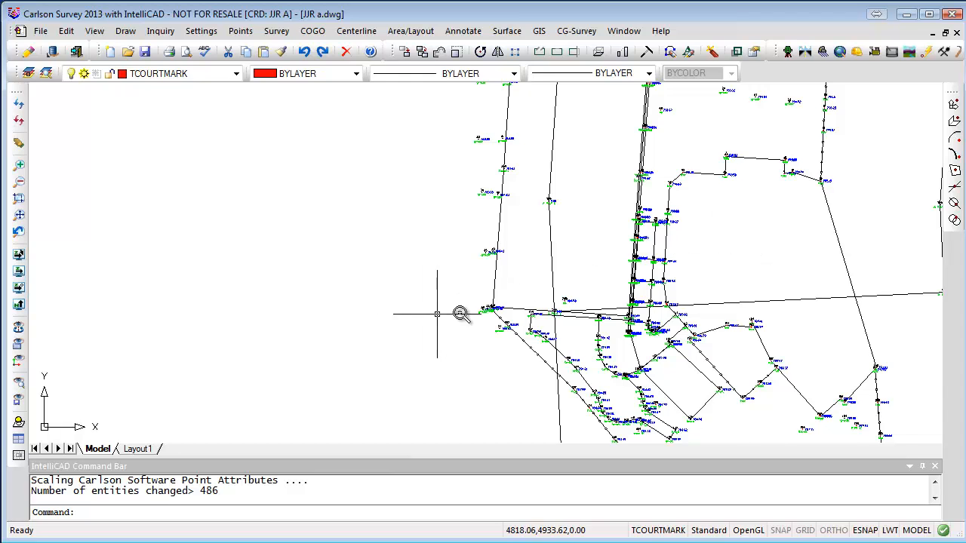
Select the Tcourt line between points 209 and 212, examine both its endpoints, and clear the selection.
scroll(483, 307, "up", 2)
left_click(499, 254)
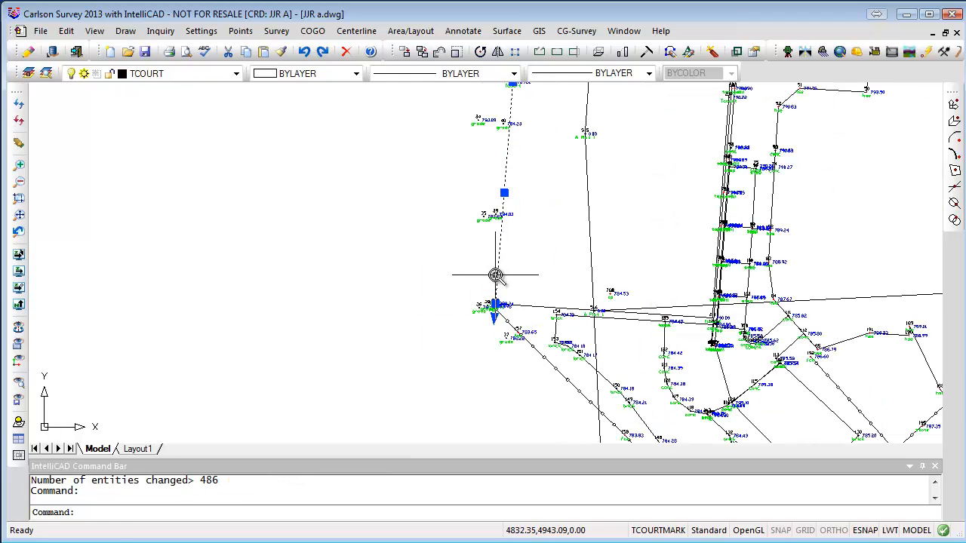
scroll(496, 274, "up", 3)
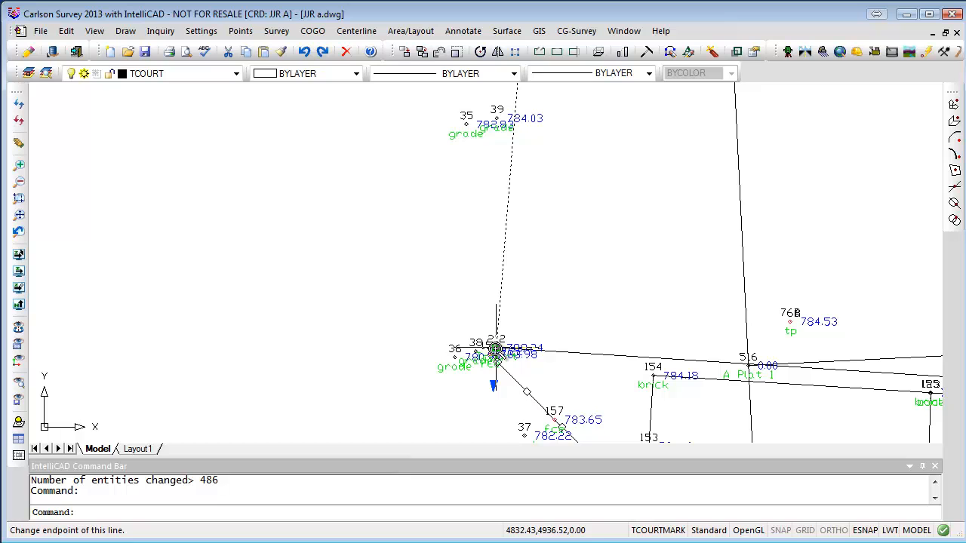
mouse_move(408, 186)
middle_mouse_down()
mouse_move(351, 371)
mouse_move(287, 473)
middle_mouse_up()
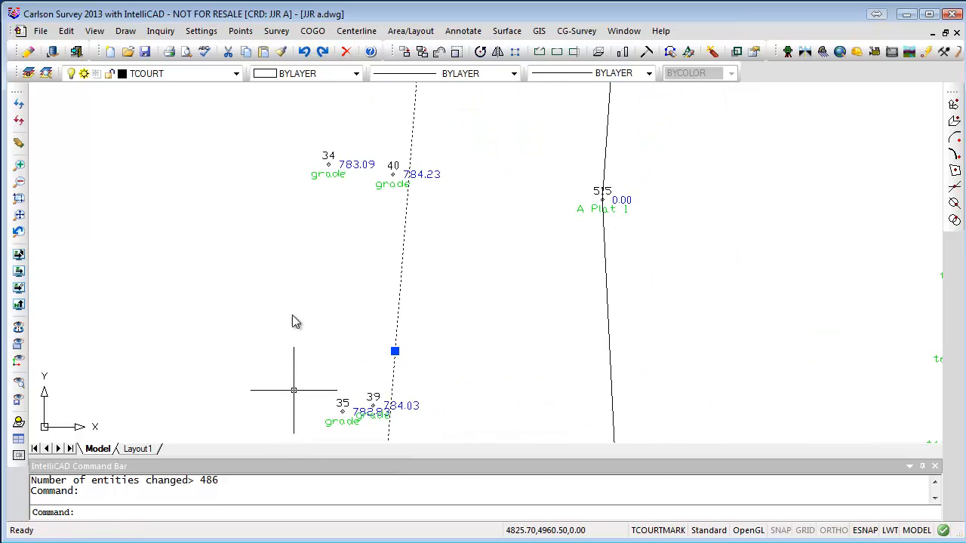
middle_click_drag(278, 218, 194, 400)
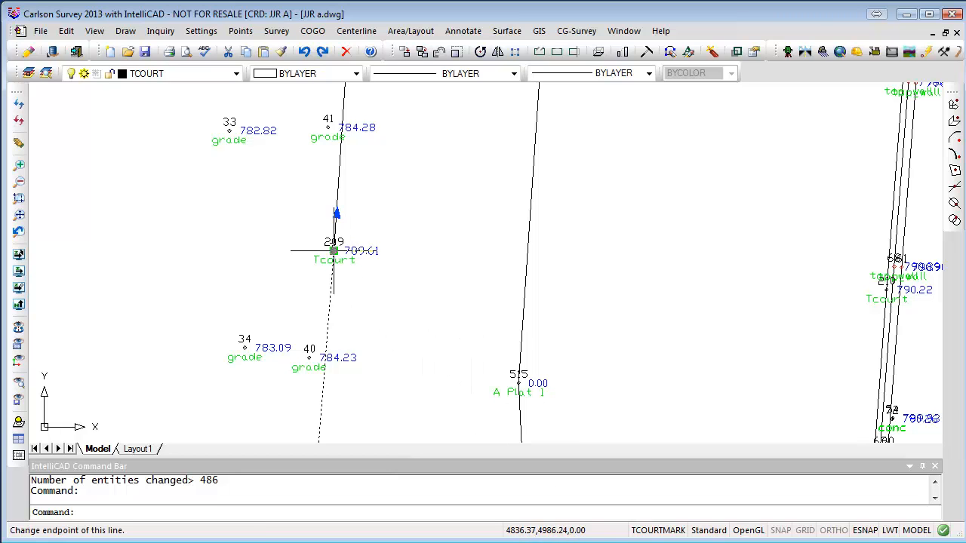
scroll(363, 302, "down", 3)
middle_click_drag(410, 382, 453, 205)
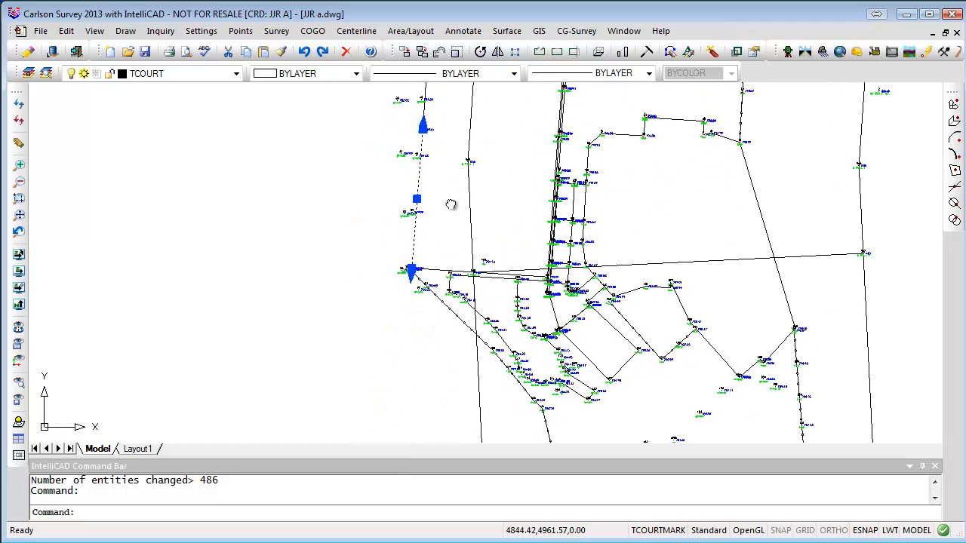
scroll(413, 262, "up", 5)
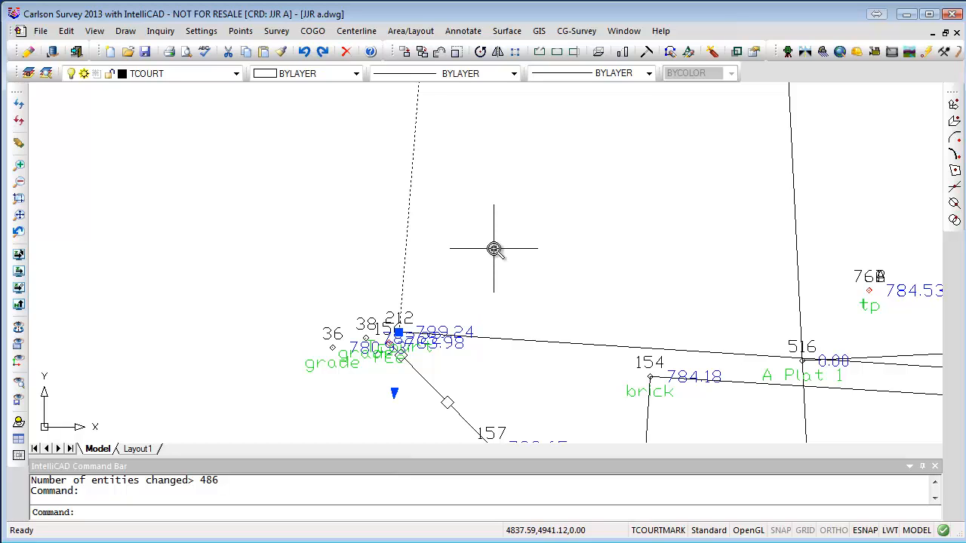
key("Escape")
key("Escape")
scroll(494, 252, "down", 3)
middle_click_drag(481, 325, 469, 335)
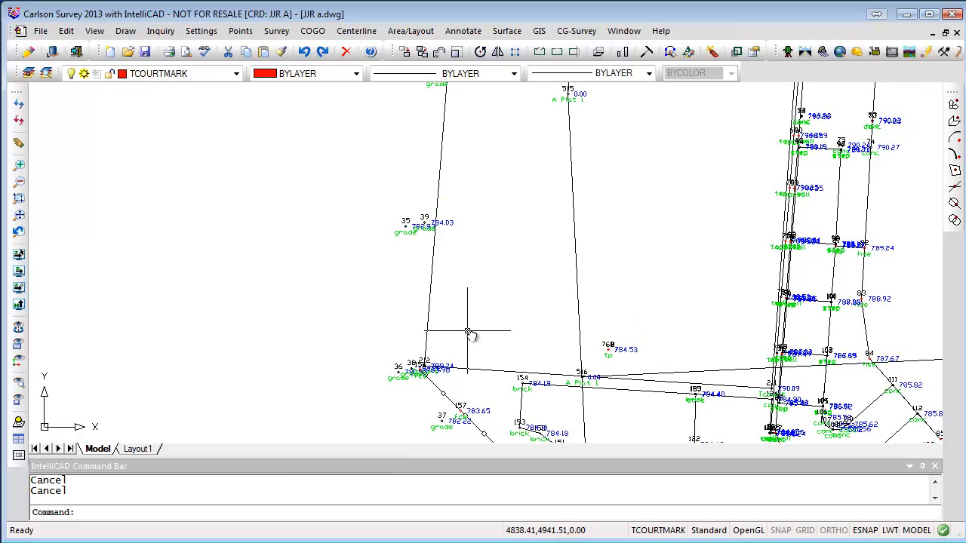
Review the 2D Polyline options, including setting the elevation by the first point, and leave without drawing.
left_click(126, 31)
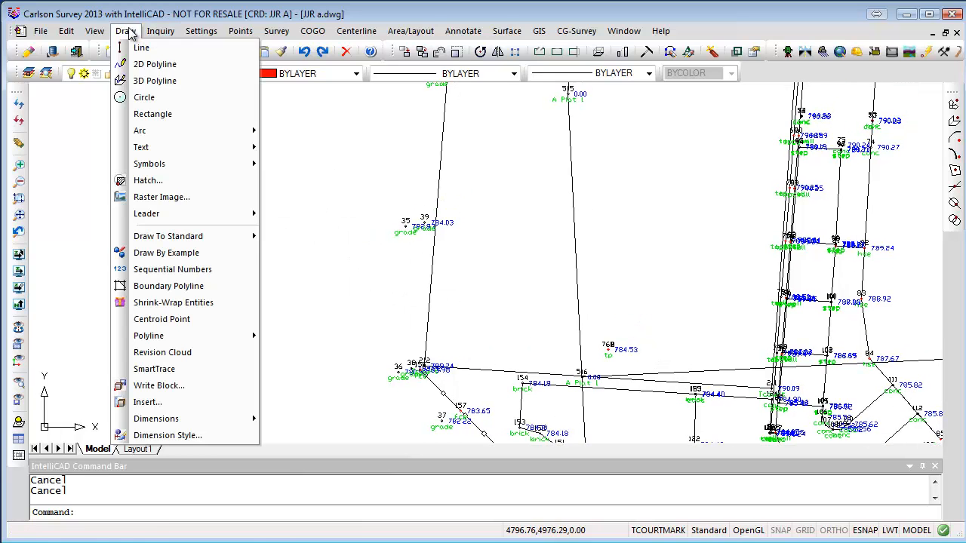
left_click(164, 66)
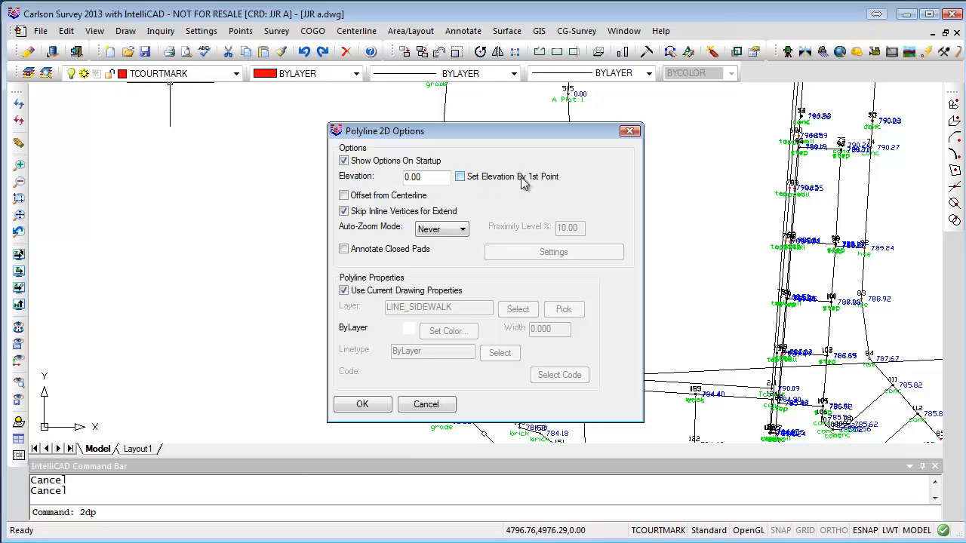
left_click(460, 180)
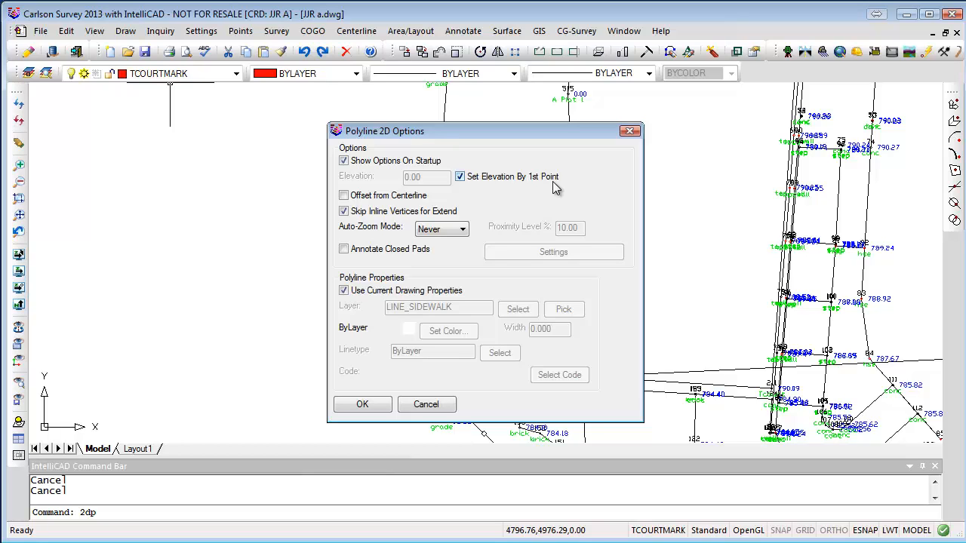
left_click(460, 177)
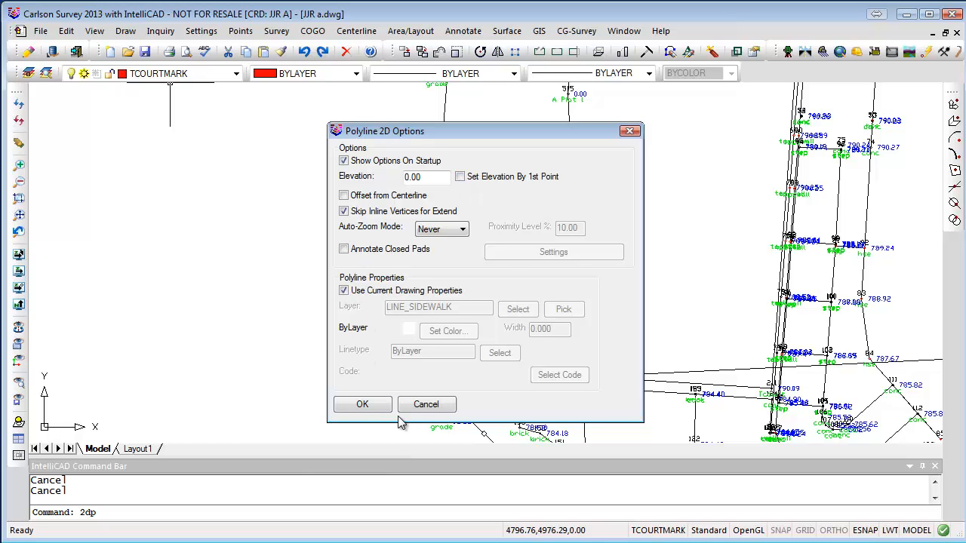
left_click(424, 407)
Select the House polyline and examine its vertices around points 50 to 52 and along its lower run, then clear the selection.
mouse_move(626, 267)
middle_mouse_down()
mouse_move(487, 329)
mouse_move(389, 427)
middle_mouse_up()
scroll(388, 427, "down", 2)
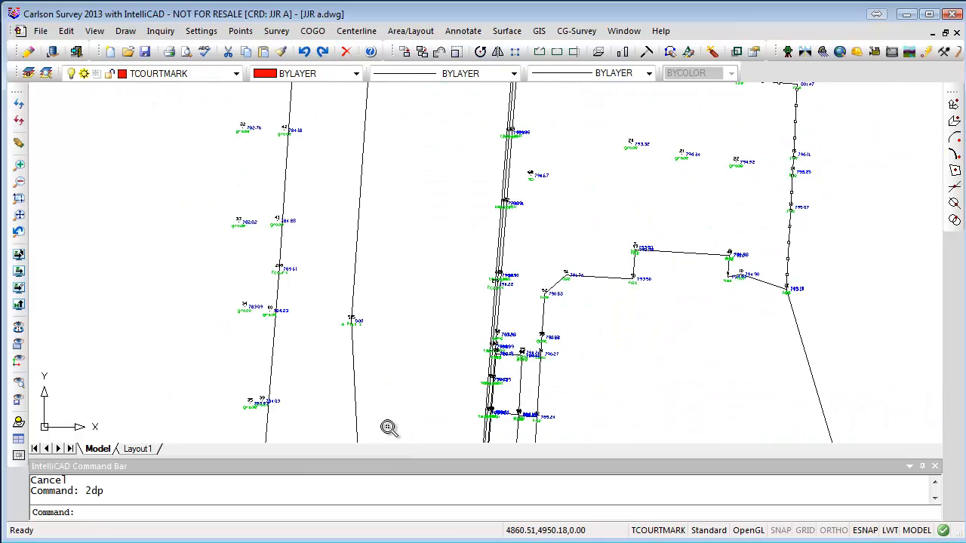
left_click(597, 277)
mouse_move(733, 332)
middle_mouse_down()
mouse_move(627, 175)
mouse_move(518, 92)
mouse_move(516, 101)
middle_mouse_up()
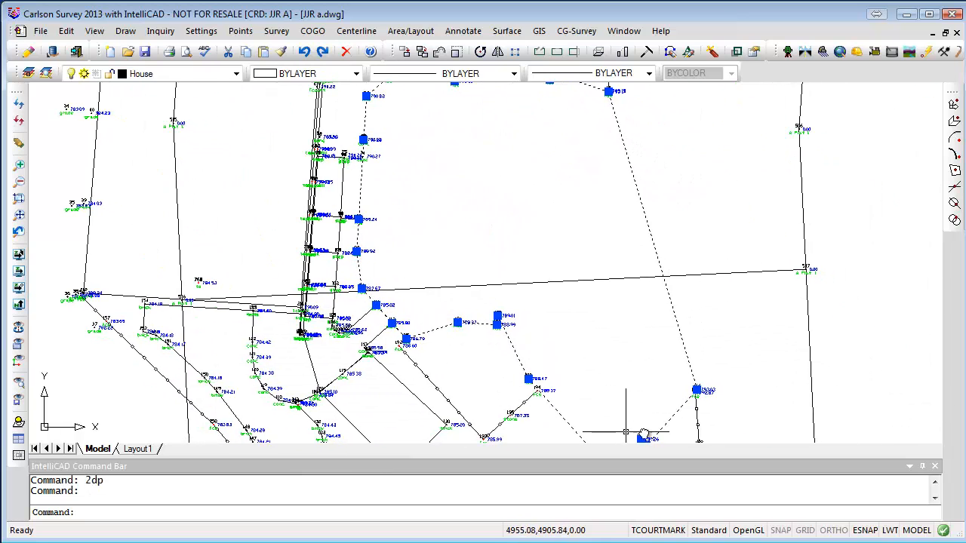
middle_click_drag(548, 151, 578, 306)
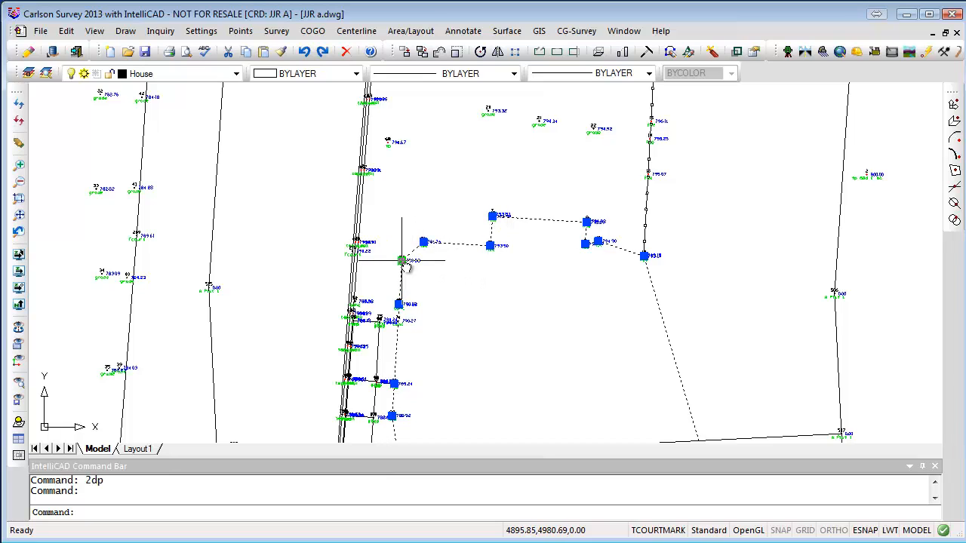
key("Escape")
key("Escape")
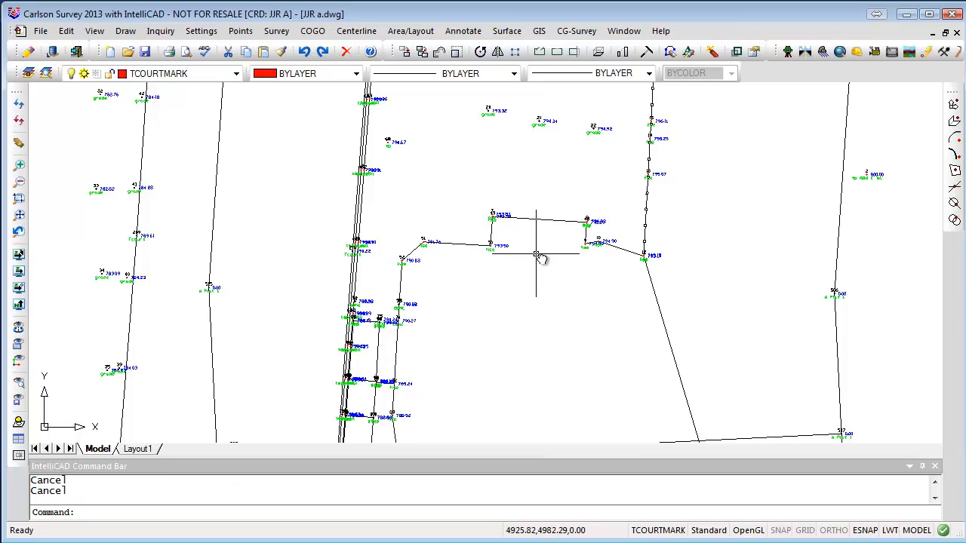
left_click(536, 221)
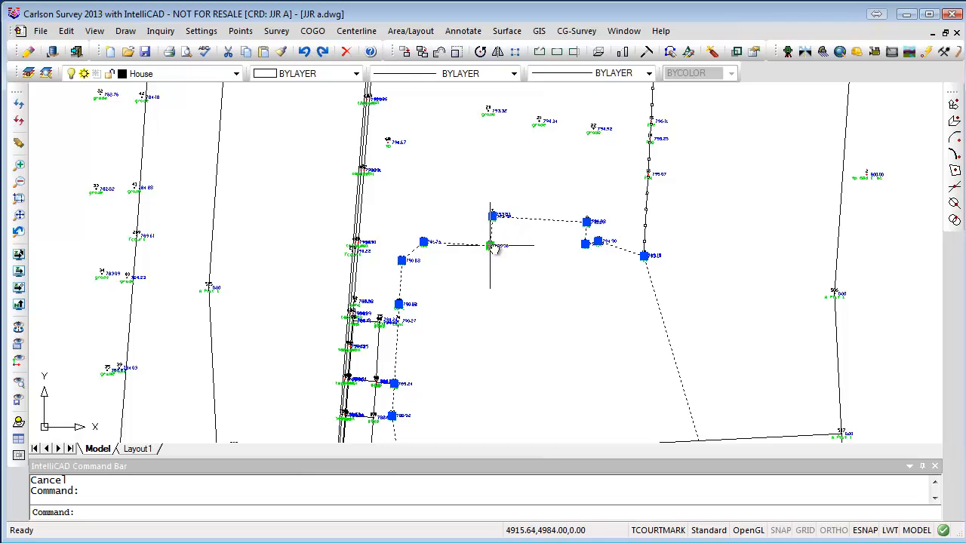
key("Escape")
Select the TOPWALL line beside the tennis court, examine its vertices near the concrete and step points, and clear the selection.
scroll(507, 283, "down", 4)
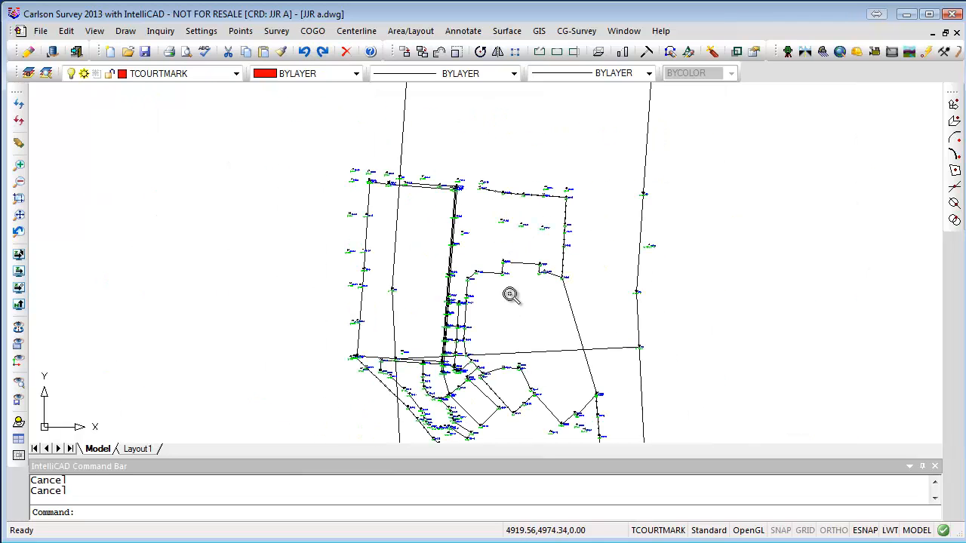
middle_click_drag(526, 336, 506, 263)
scroll(423, 188, "up", 10)
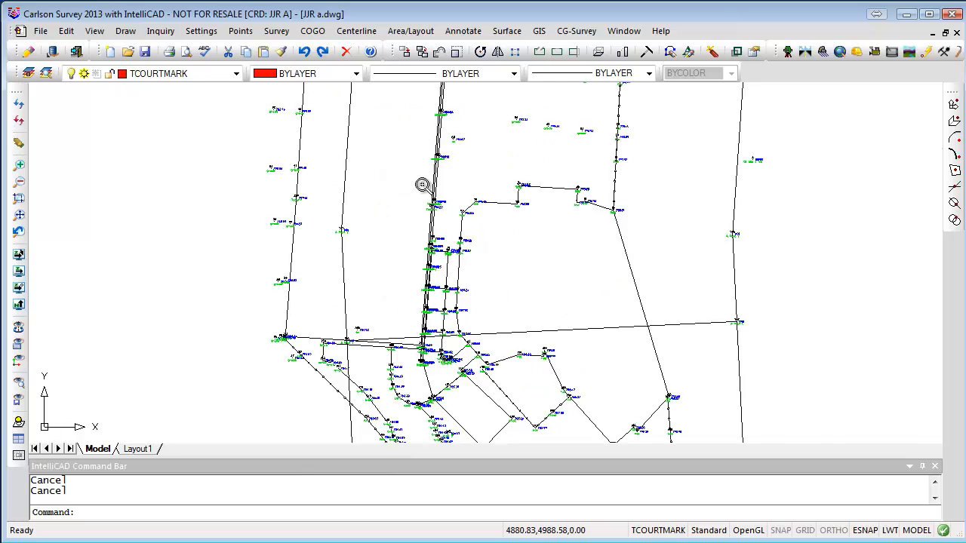
left_click(511, 185)
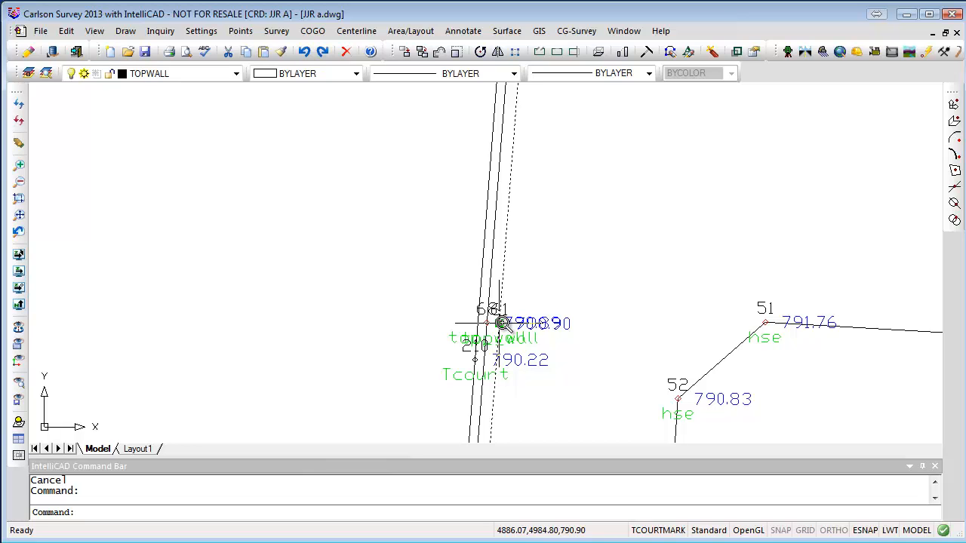
mouse_move(556, 410)
middle_mouse_down()
mouse_move(593, 138)
mouse_move(561, 138)
middle_mouse_up()
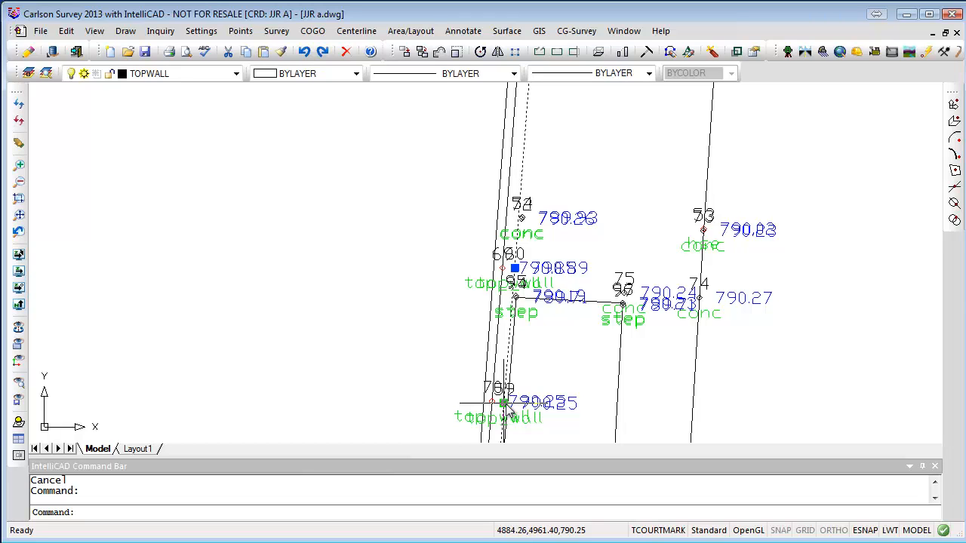
key("Escape")
key("Escape")
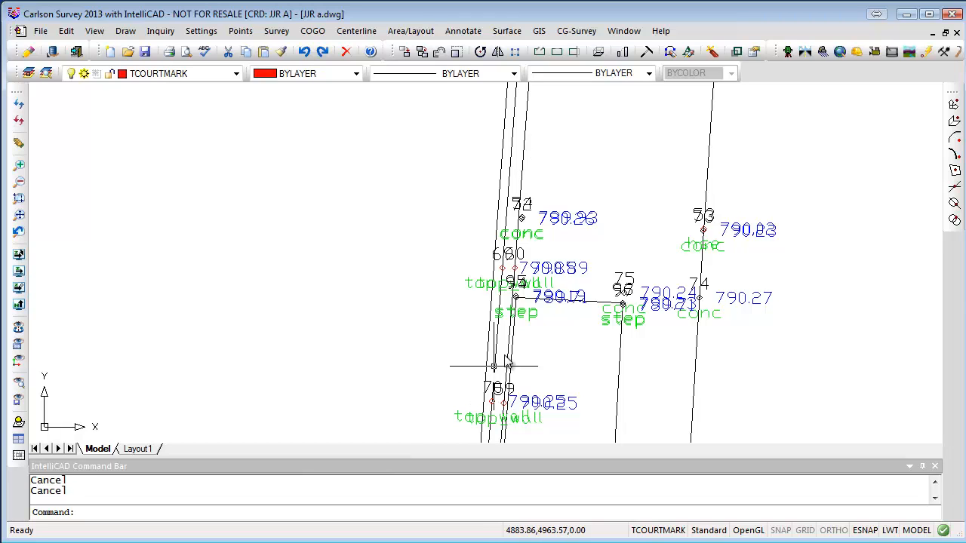
scroll(588, 281, "down", 3)
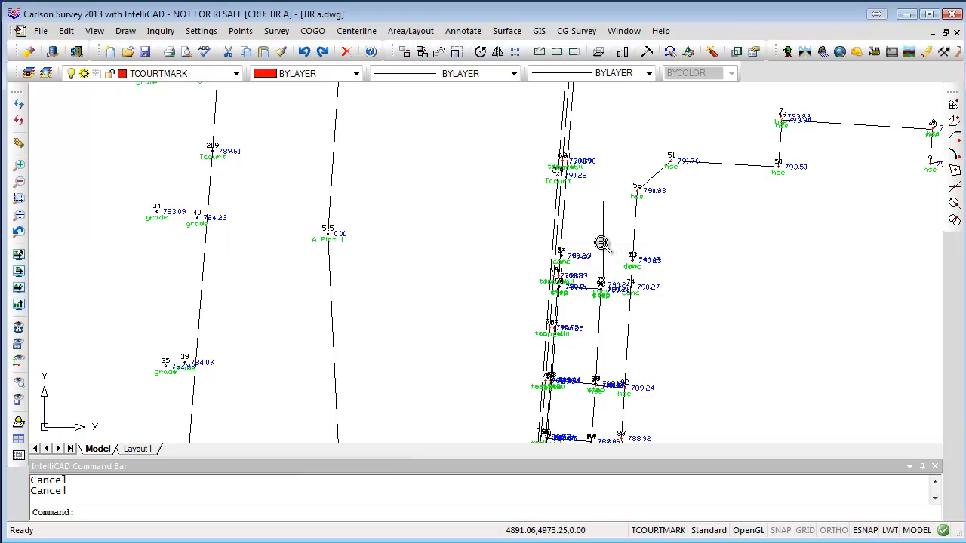
left_click(564, 217)
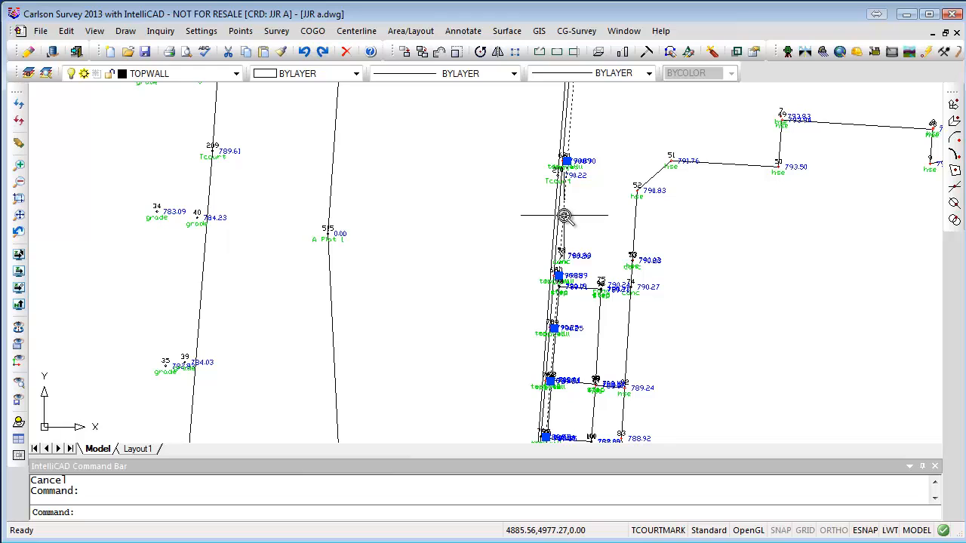
key("Escape")
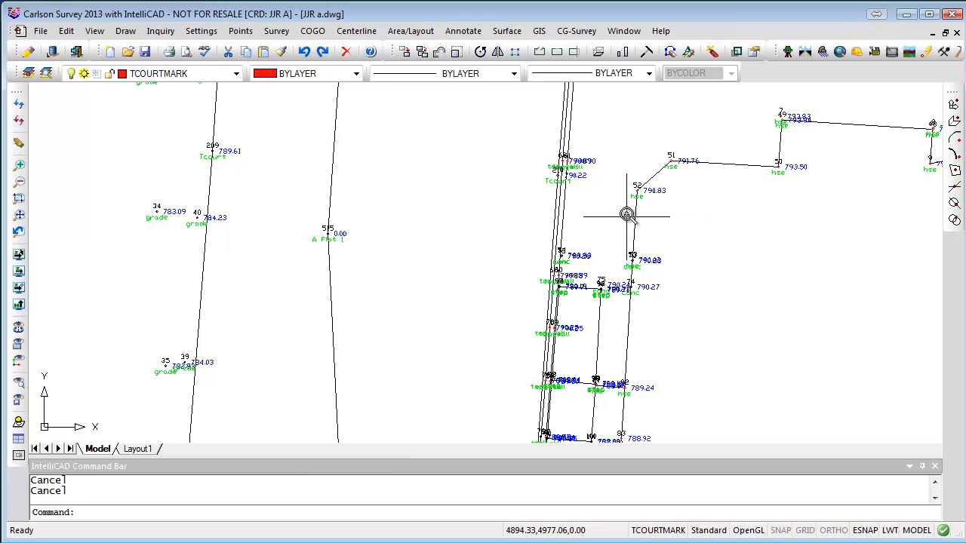
Select the House polyline, trace it down past the fence and stone points to points 166 and 185 to 188, and deselect it.
left_click(636, 214)
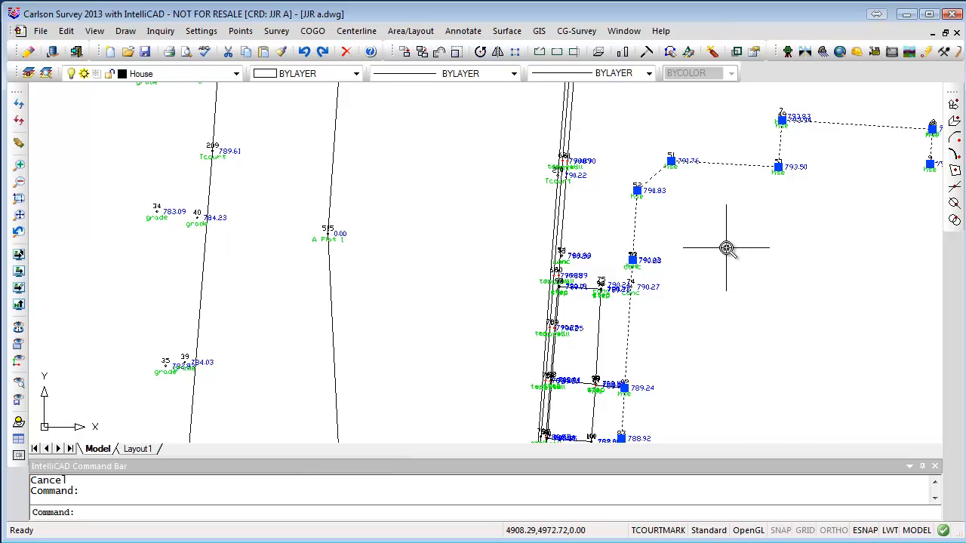
scroll(726, 249, "down", 2)
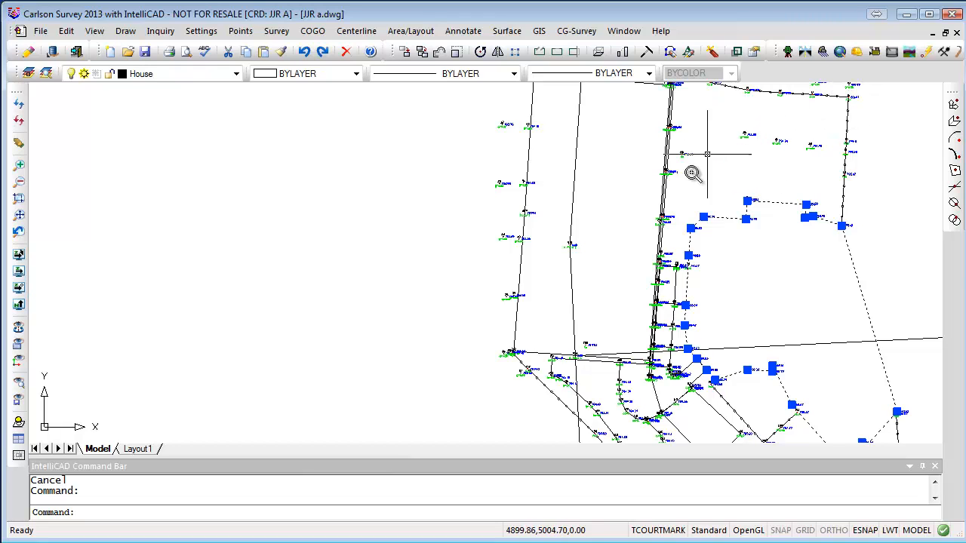
middle_click_drag(728, 314, 692, 159)
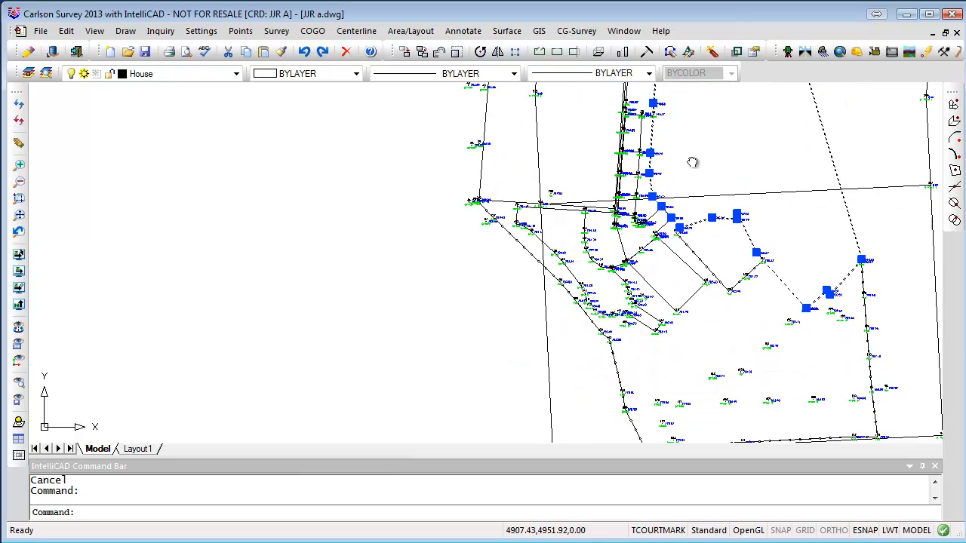
scroll(747, 302, "up", 3)
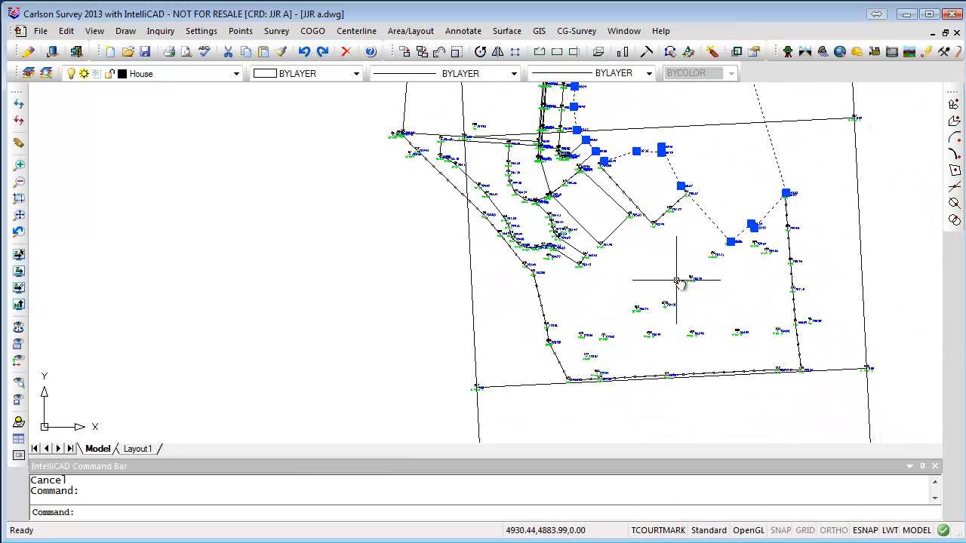
scroll(682, 277, "up", 3)
scroll(678, 280, "up", 2)
middle_click_drag(610, 218, 599, 382)
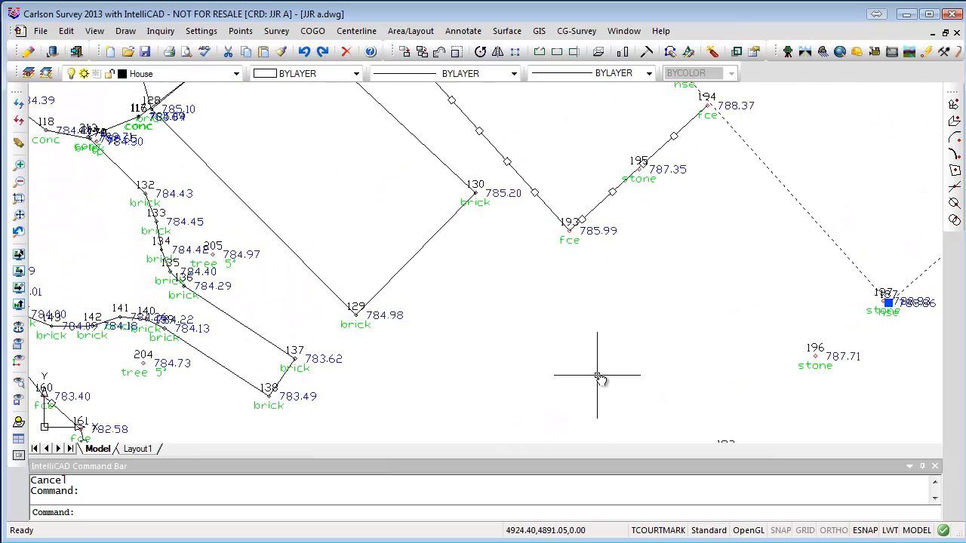
scroll(599, 382, "down", 2)
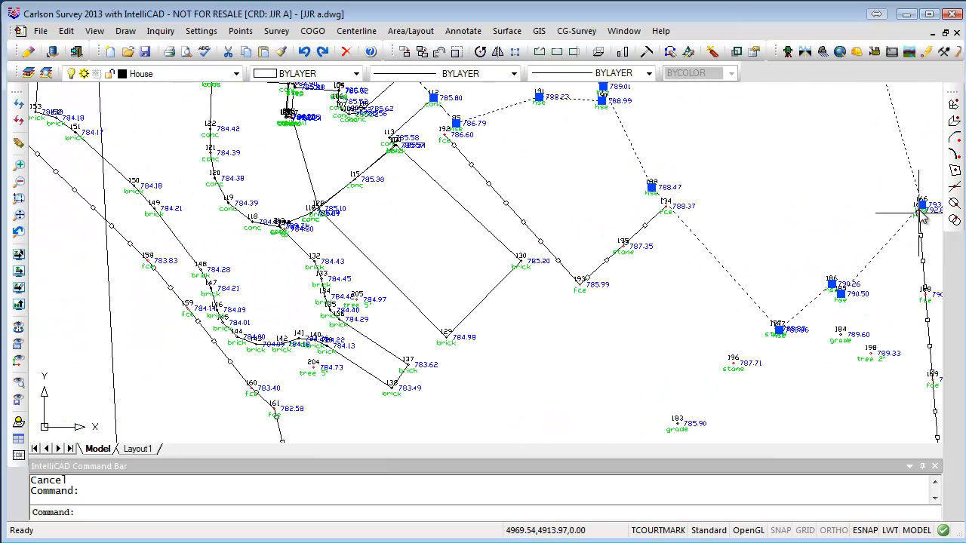
scroll(893, 204, "up", 4)
scroll(752, 224, "down", 2)
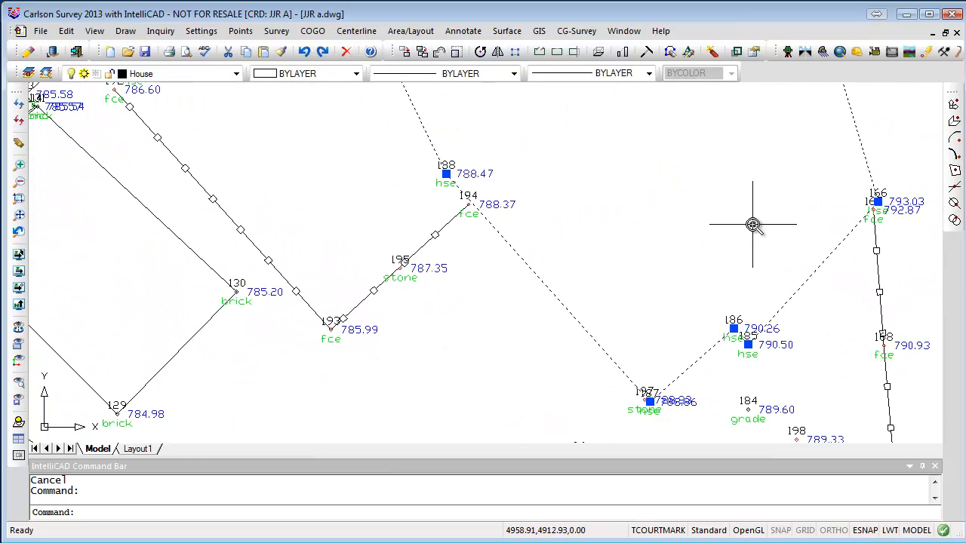
key("Escape")
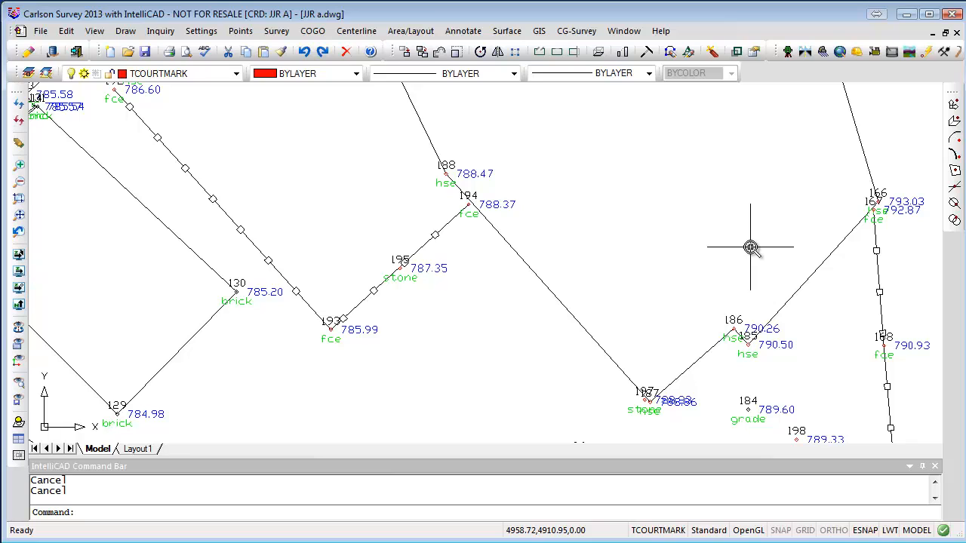
Highlight the House line between points 188 and 187, review its full outline up to the steps, and clear the selection.
left_click(554, 294)
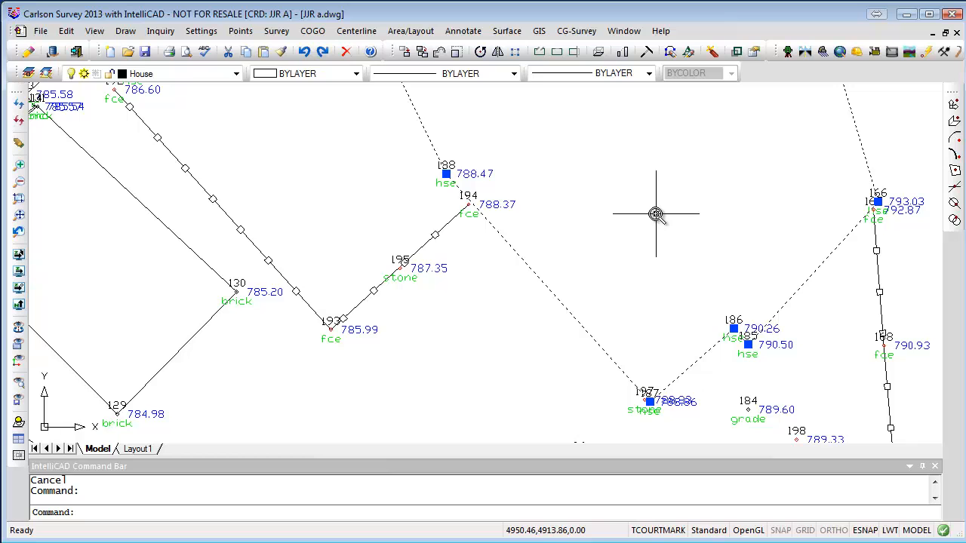
scroll(651, 213, "down", 3)
mouse_move(650, 214)
middle_mouse_down()
mouse_move(638, 237)
mouse_move(661, 366)
middle_mouse_up()
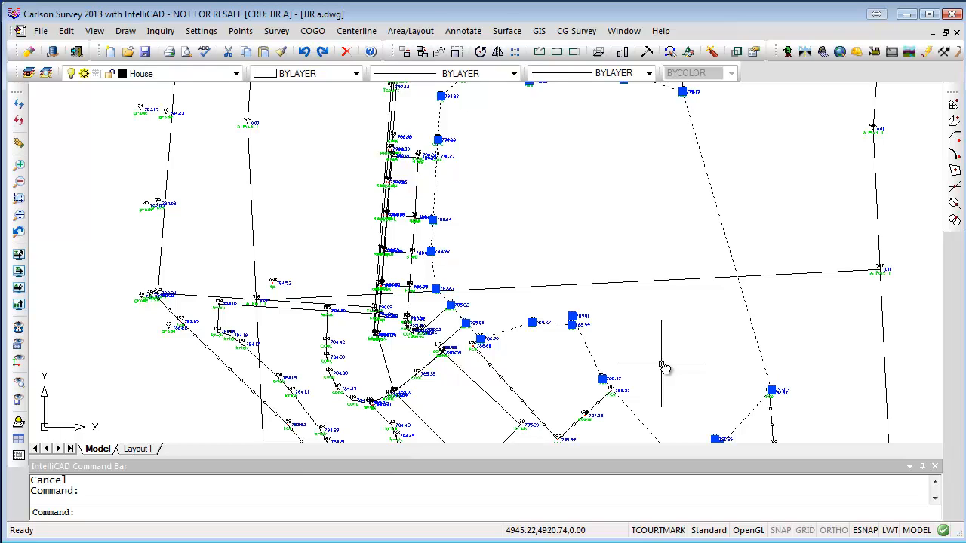
key("Escape")
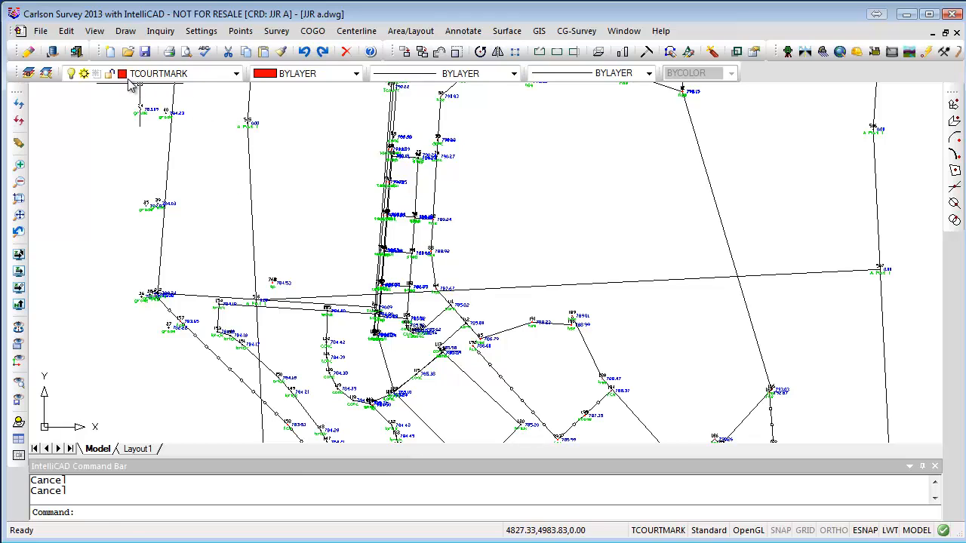
Isolate the A Plat 1 layer using the plat boundary lines east of the house, and view the whole row of lots.
left_click(94, 31)
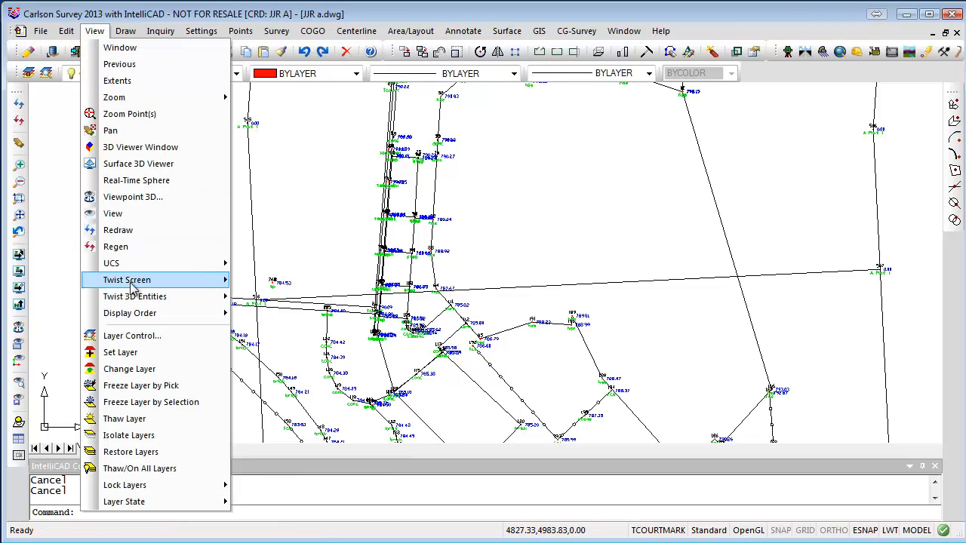
left_click(136, 435)
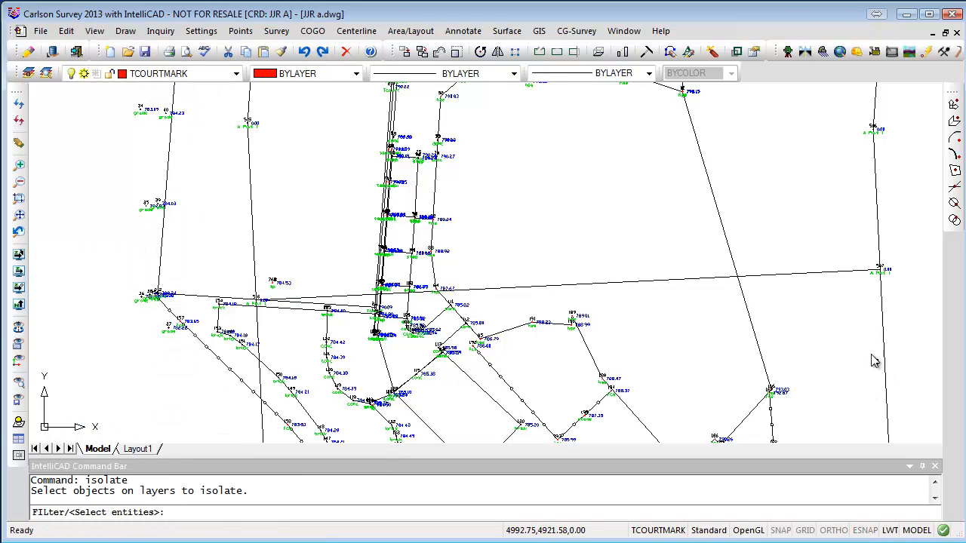
left_click(910, 243)
left_click(864, 308)
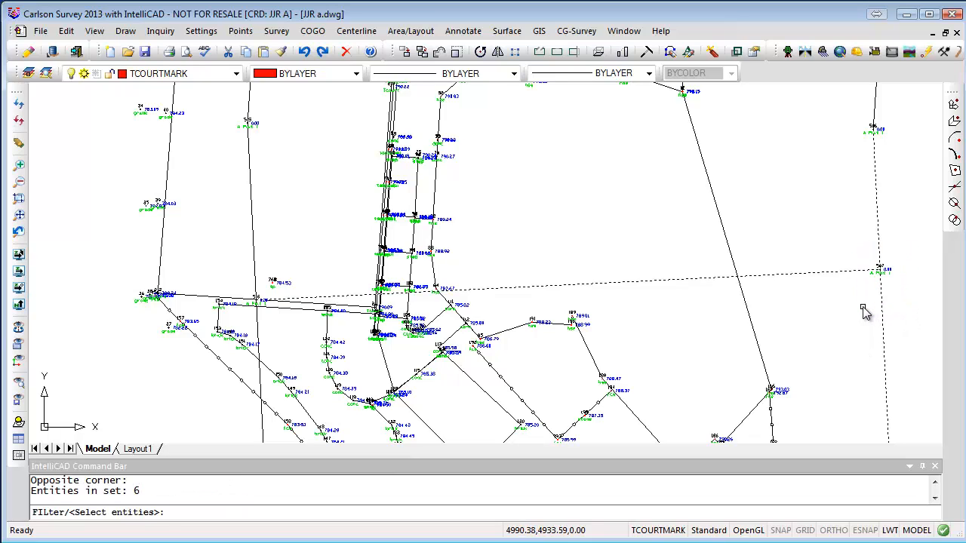
key("Return")
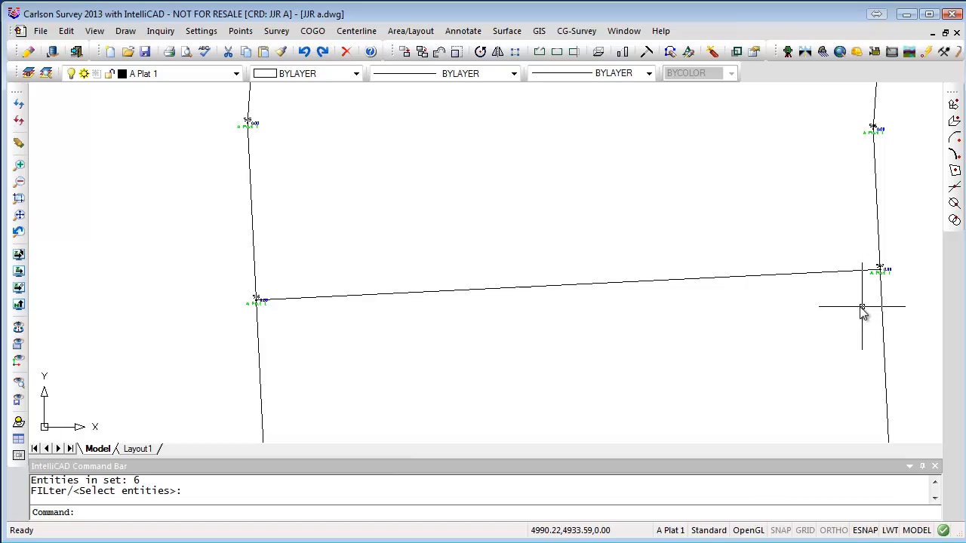
scroll(863, 310, "down", 5)
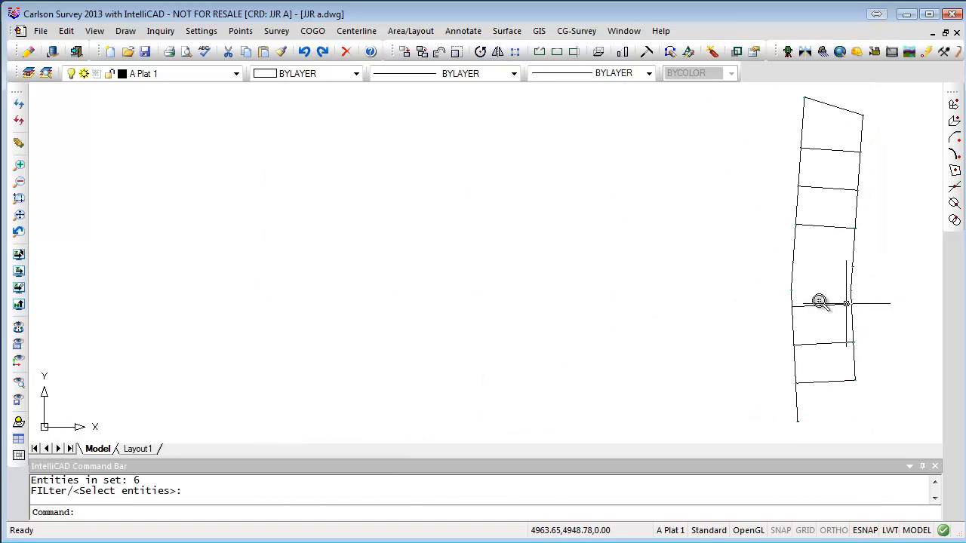
Freeze the A Plat 1 layer by picking one of the lot lines.
left_click(94, 31)
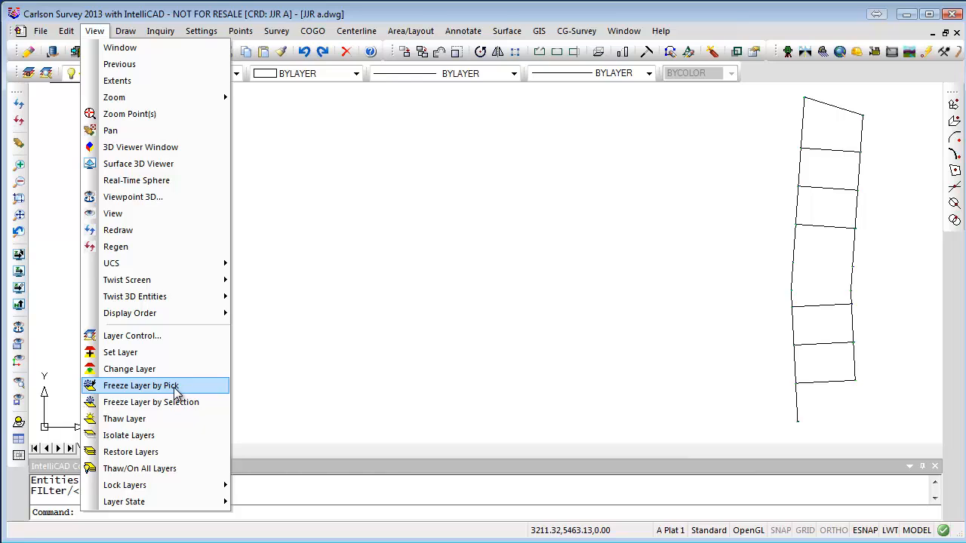
left_click(175, 386)
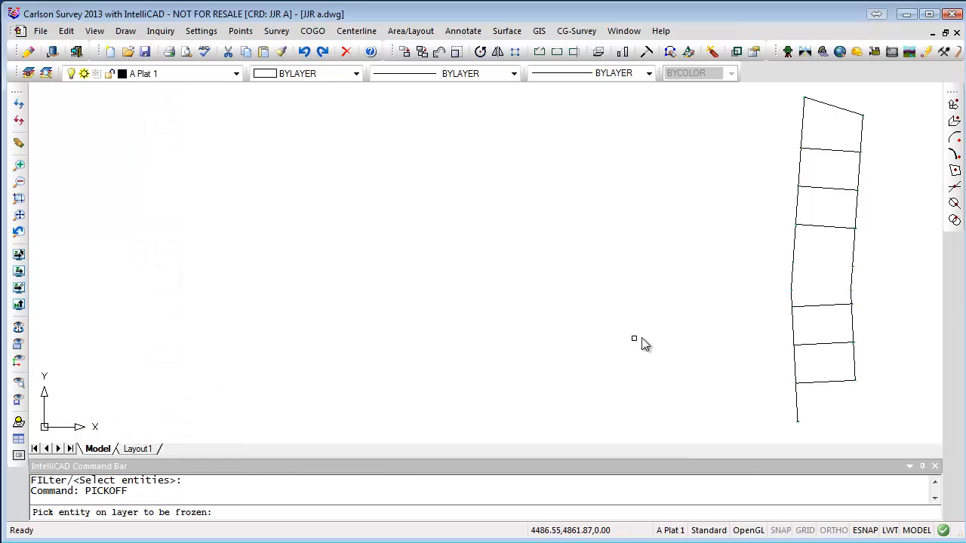
left_click(898, 101)
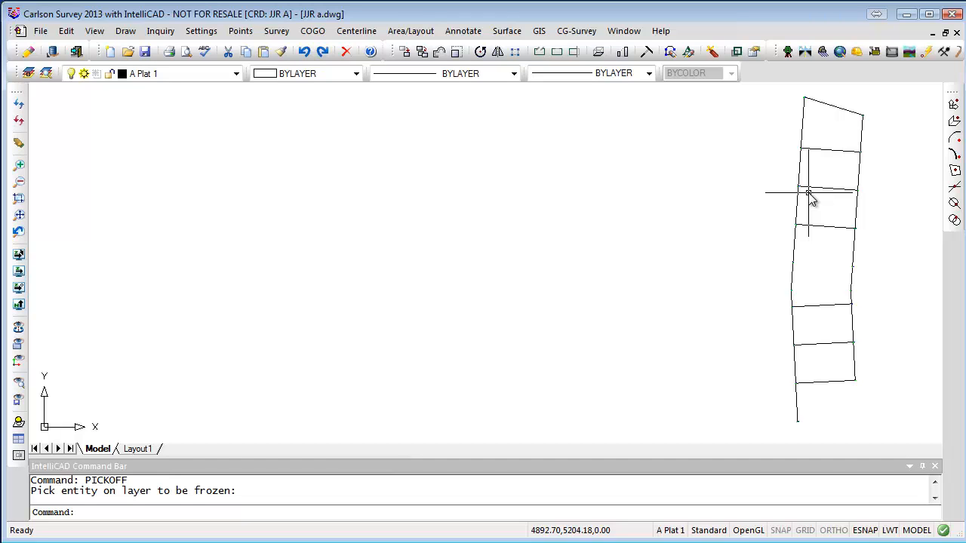
left_click(846, 231)
right_click(853, 249)
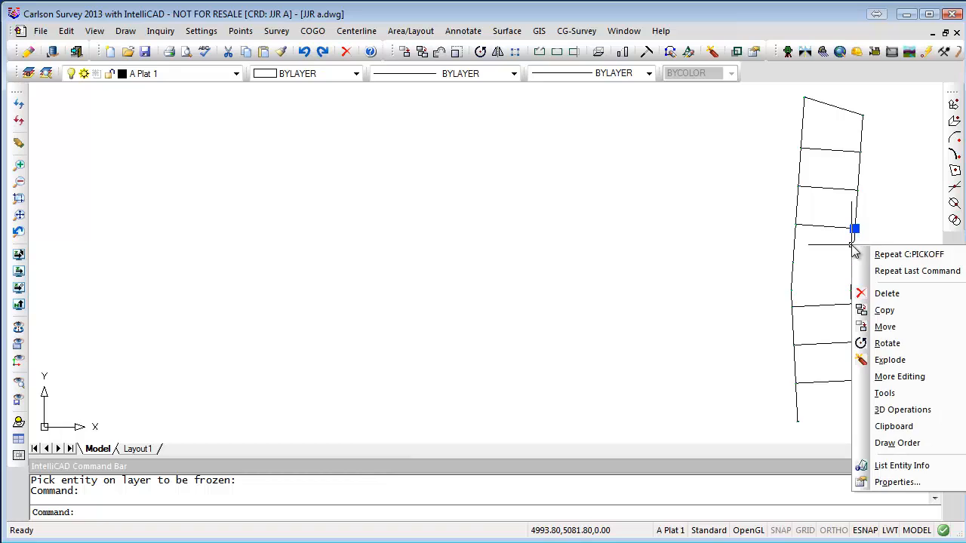
left_click(891, 254)
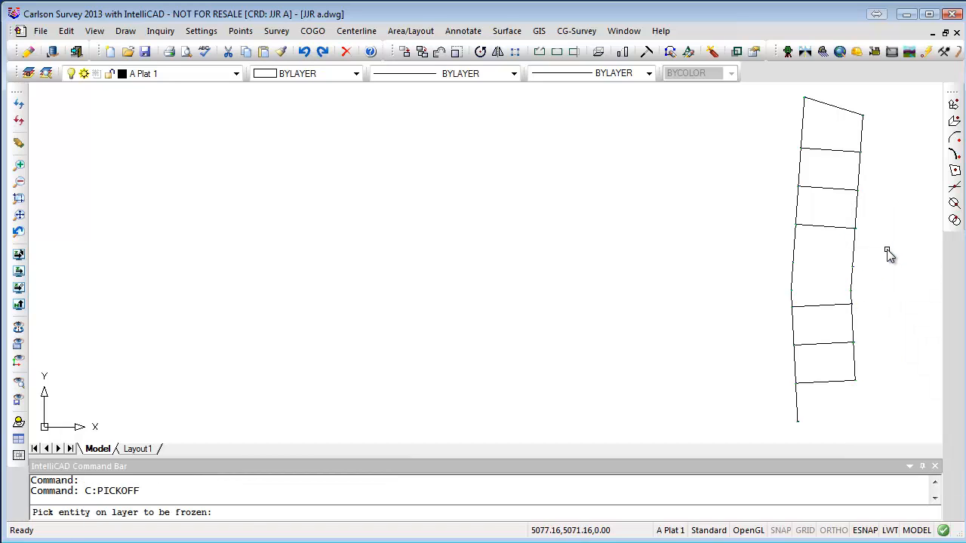
left_click(848, 227)
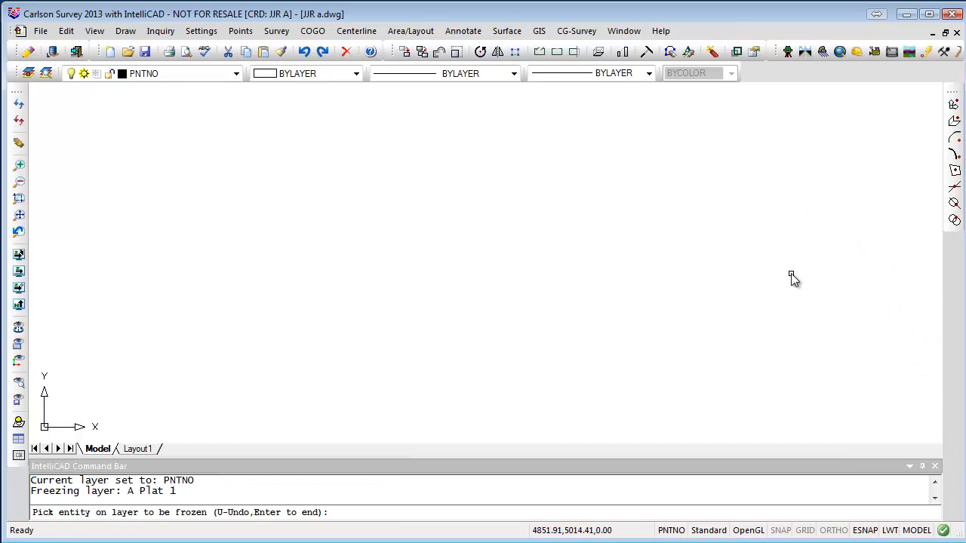
End the layer freezing command and restore the layers hidden by the isolation.
key("Return")
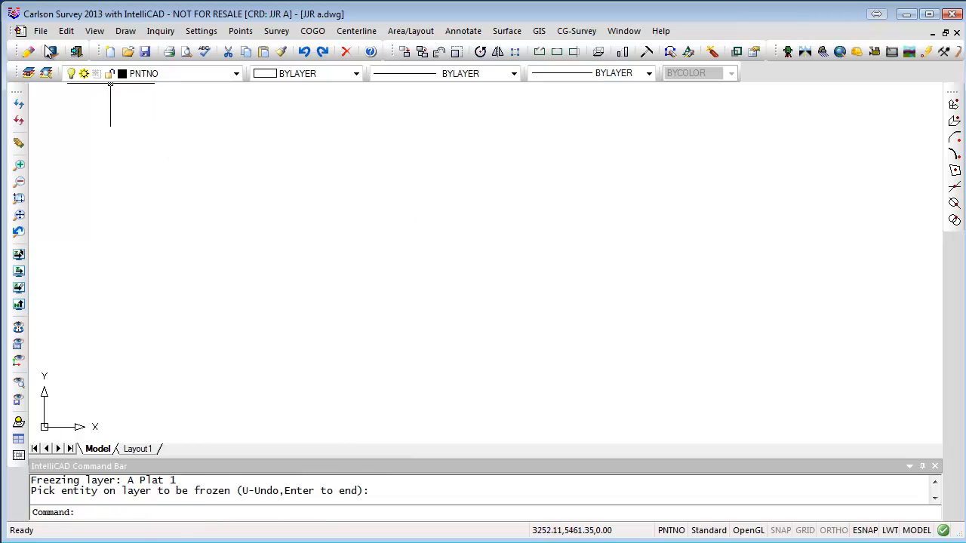
left_click(94, 31)
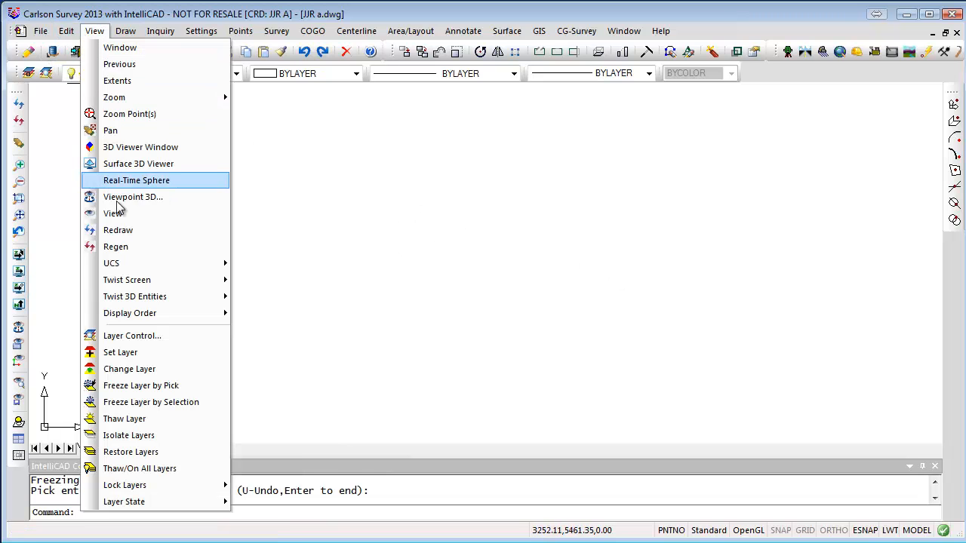
left_click(132, 452)
Check which layer point 2, east of the fence, belongs to by selecting it, and clear the selection.
scroll(851, 280, "up", 3)
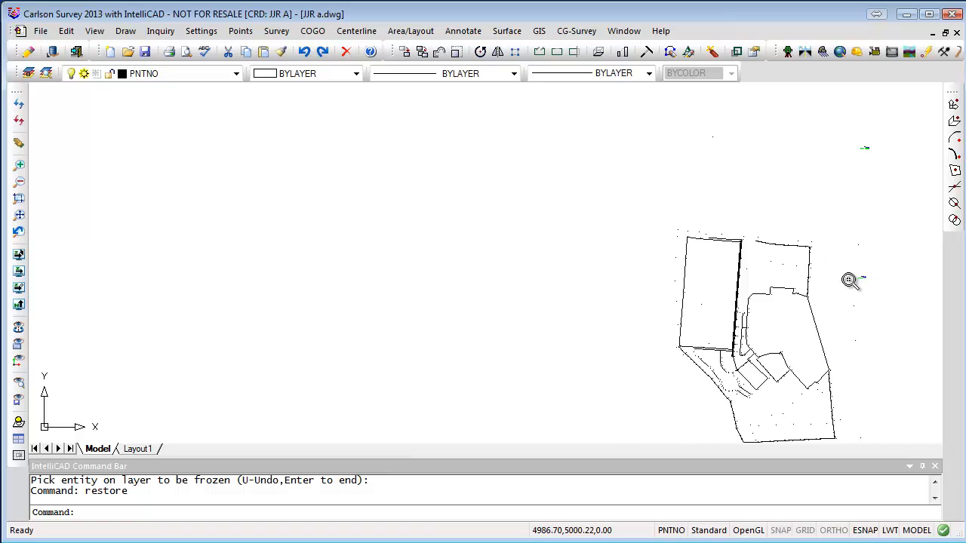
scroll(849, 280, "up", 5)
middle_click_drag(867, 302, 644, 305)
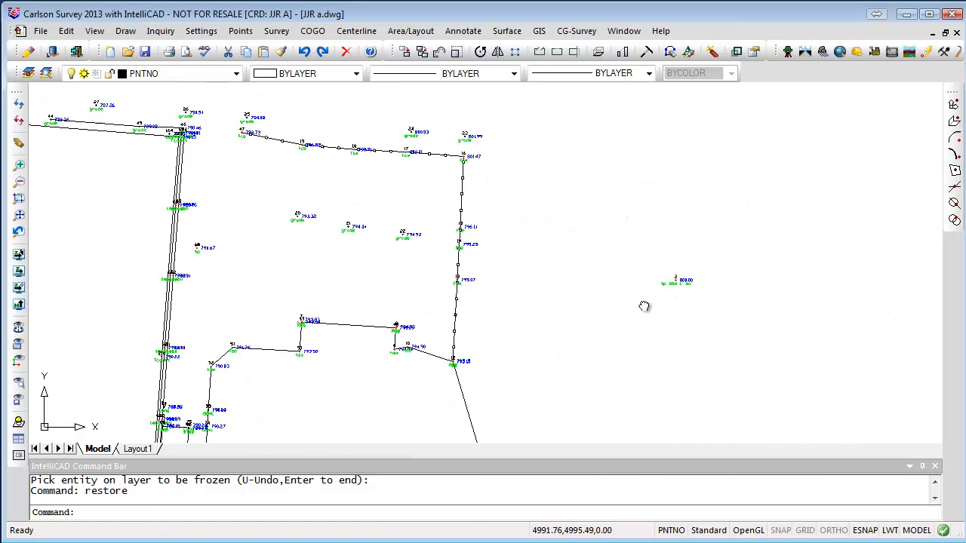
scroll(667, 295, "up", 5)
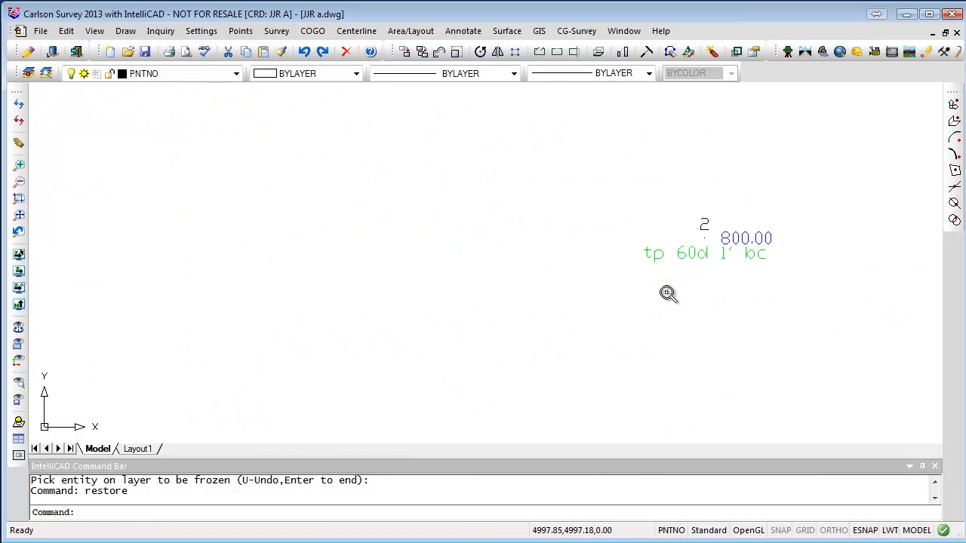
left_click(702, 226)
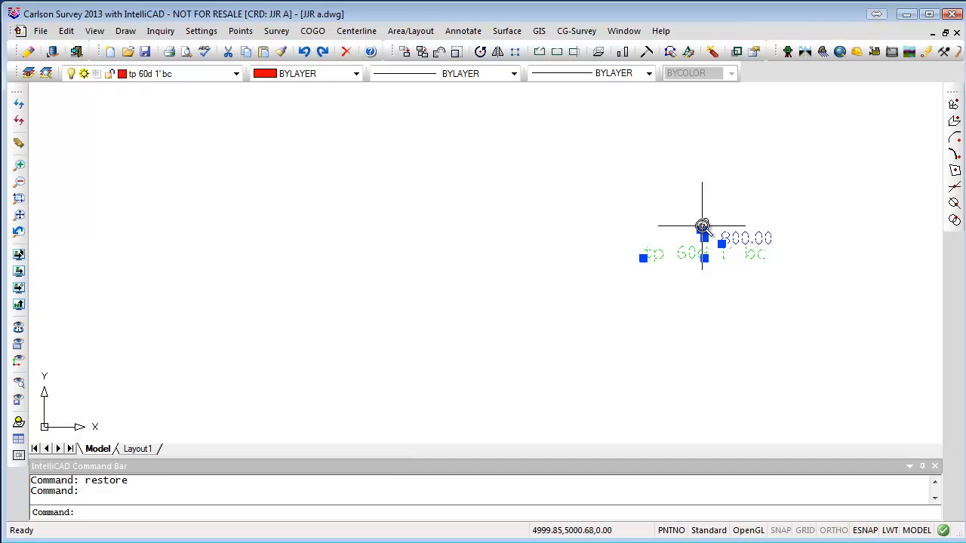
key("Escape")
key("Escape")
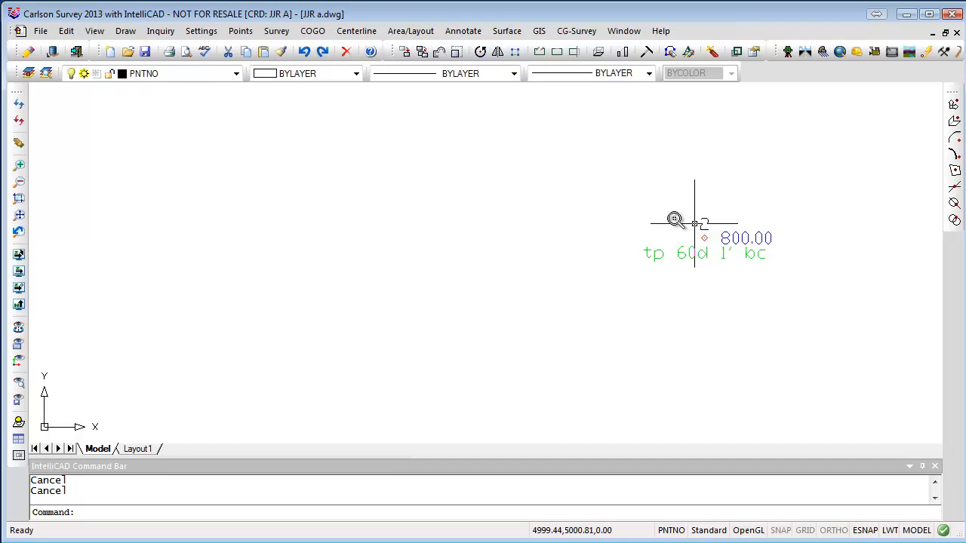
Freeze the tp 60d 1' bc layer by picking the symbol of point 2.
left_click(96, 32)
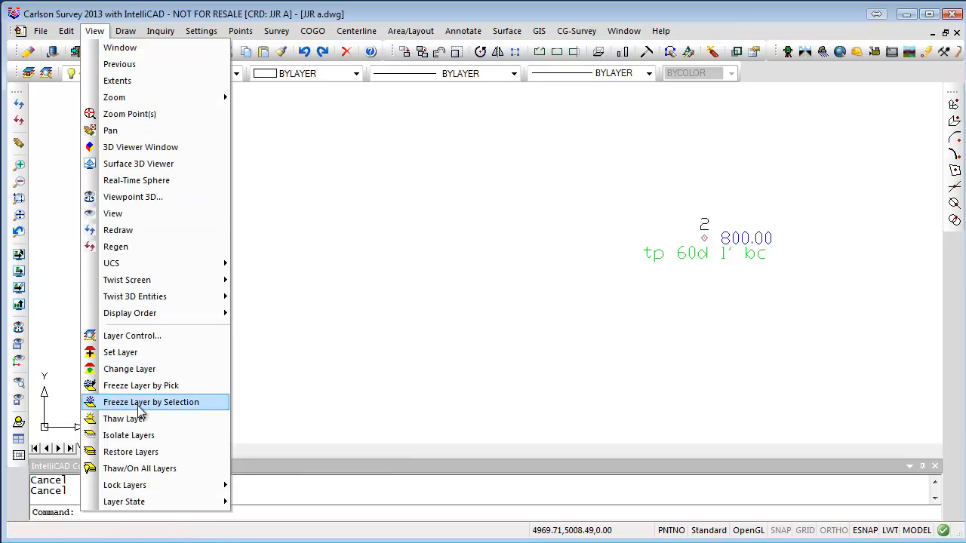
left_click(172, 385)
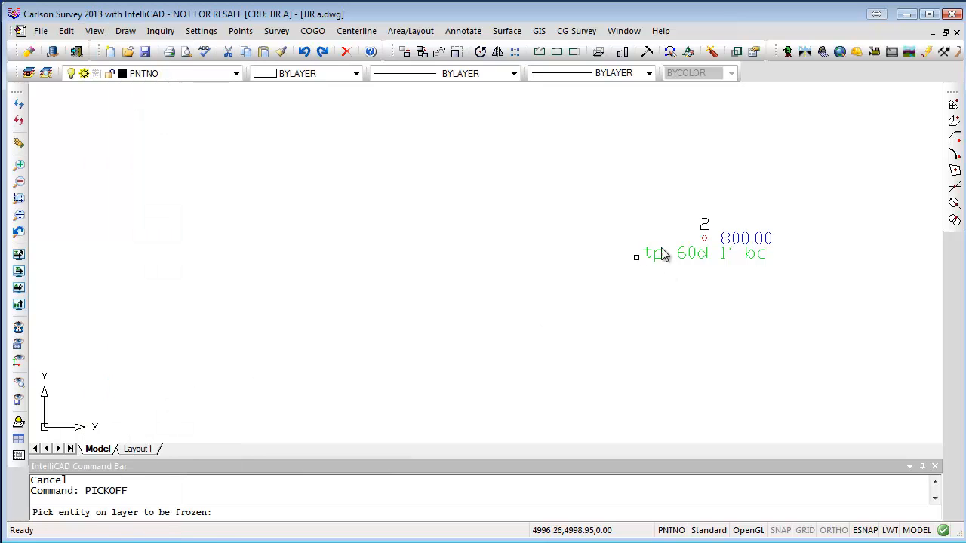
left_click(704, 240)
key("Return")
scroll(636, 269, "down", 5)
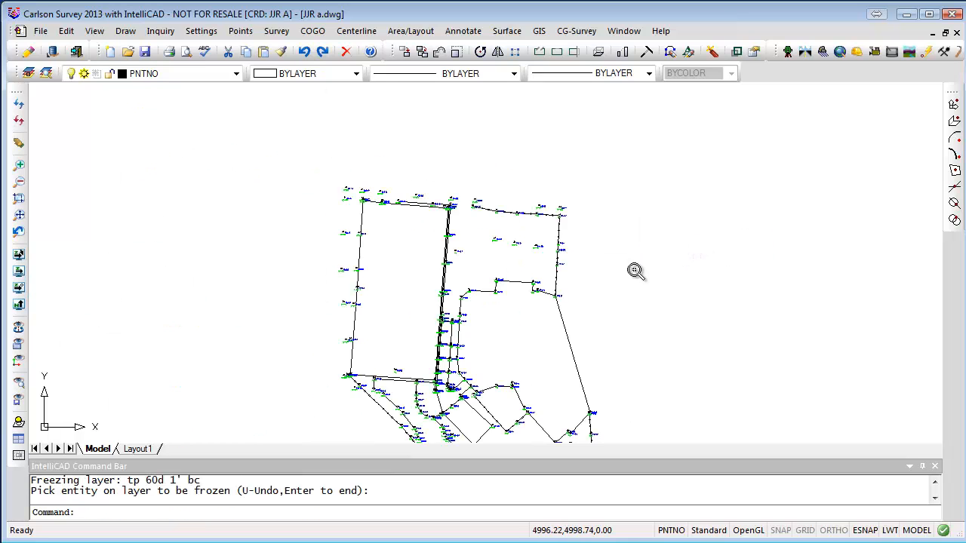
Freeze the pf 1 layer by picking the outlying survey point north of the site.
scroll(625, 280, "down", 4)
scroll(623, 240, "up", 5)
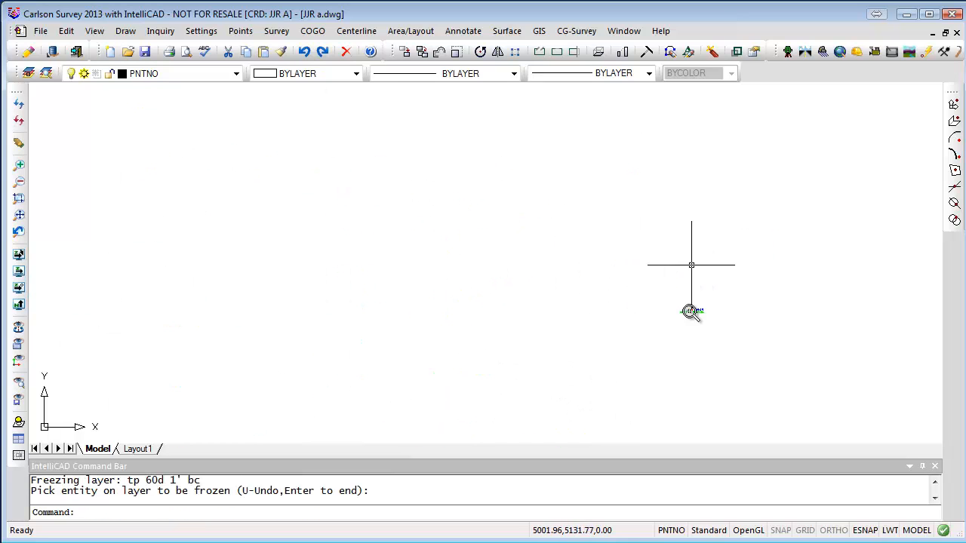
key("Return")
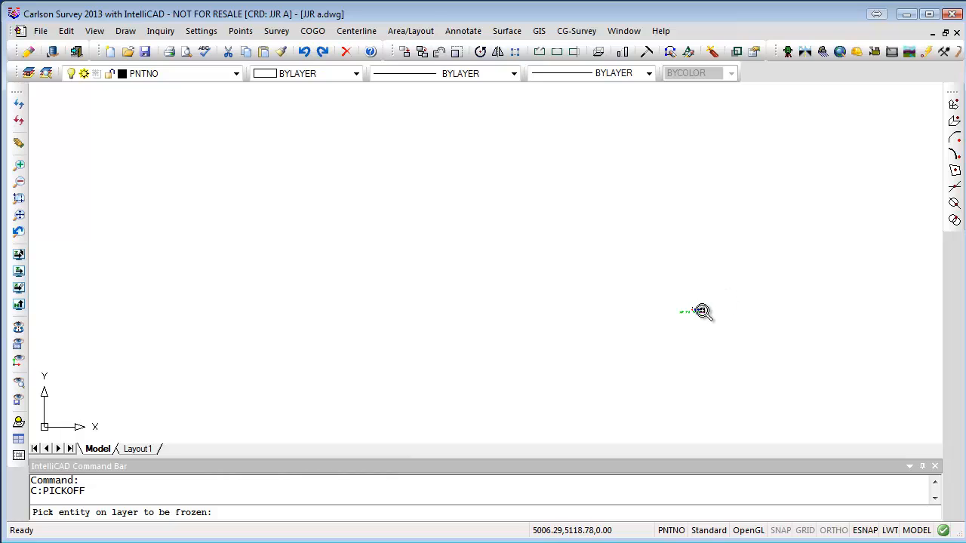
left_click(694, 311)
scroll(702, 329, "down", 3)
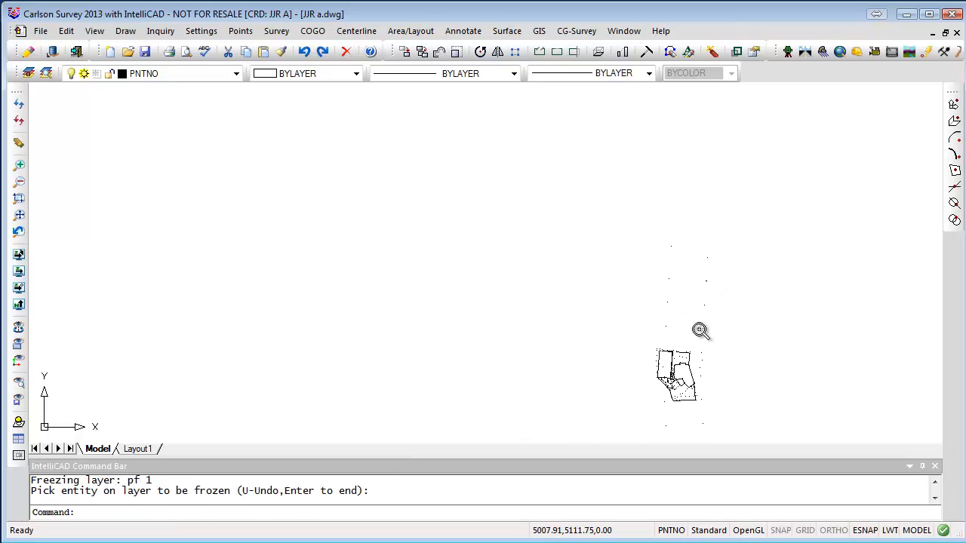
Examine the remaining outlying points north of the site and the area around its southern boundary line.
scroll(703, 313, "up", 3)
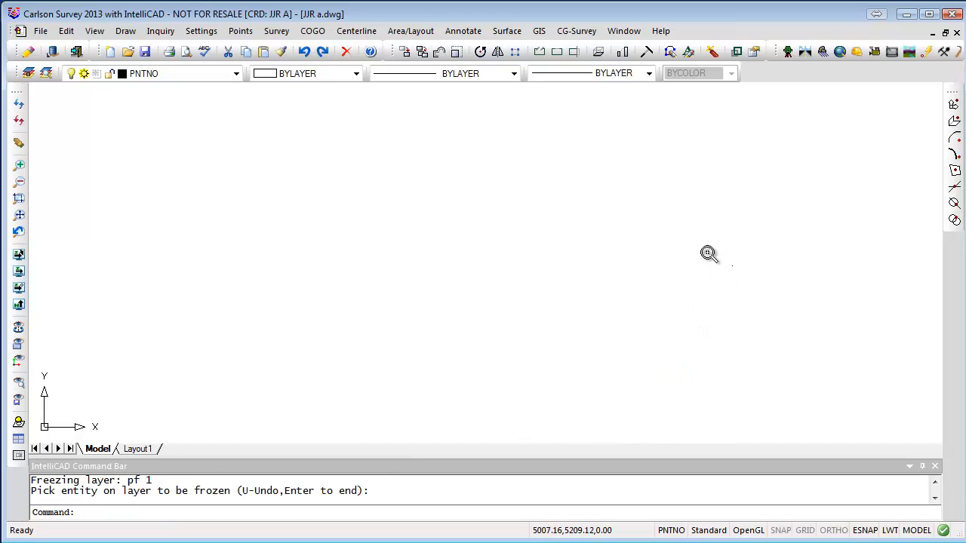
scroll(729, 325, "down", 3)
mouse_move(752, 411)
middle_mouse_down()
mouse_move(731, 289)
mouse_move(733, 270)
mouse_move(765, 230)
middle_mouse_up()
scroll(702, 308, "up", 6)
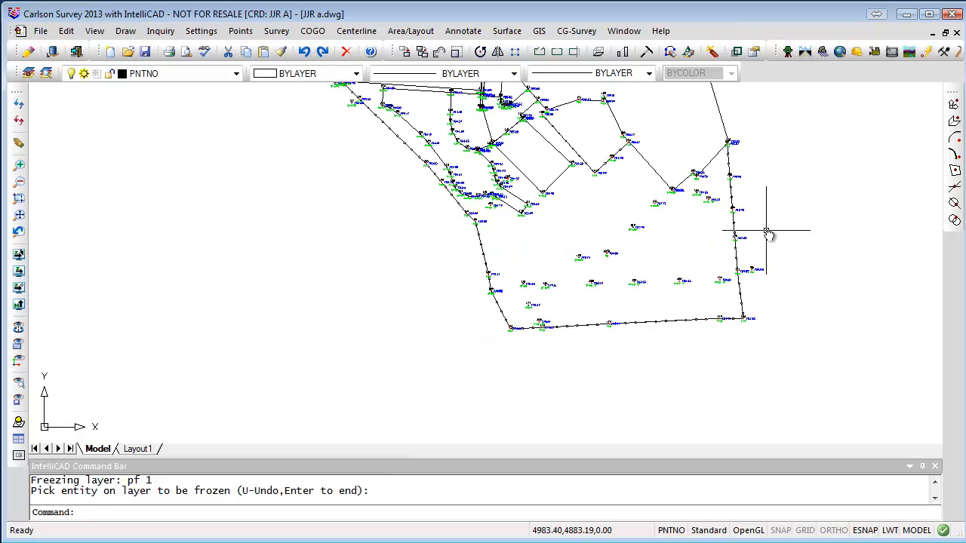
scroll(765, 240, "down", 3)
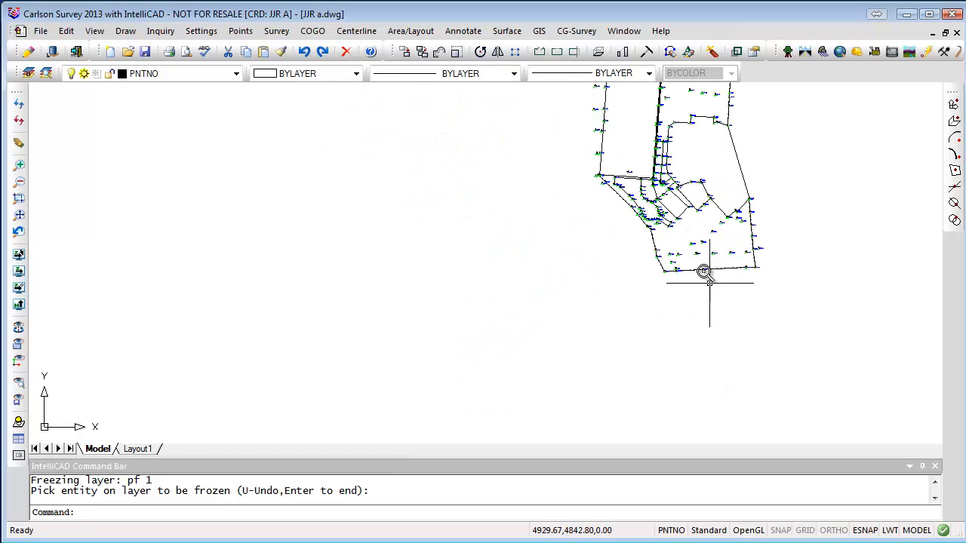
scroll(703, 270, "up", 6)
scroll(644, 217, "down", 4)
mouse_move(632, 153)
middle_mouse_down()
mouse_move(613, 280)
mouse_move(626, 420)
mouse_move(692, 429)
mouse_move(705, 258)
mouse_move(487, 161)
middle_mouse_up()
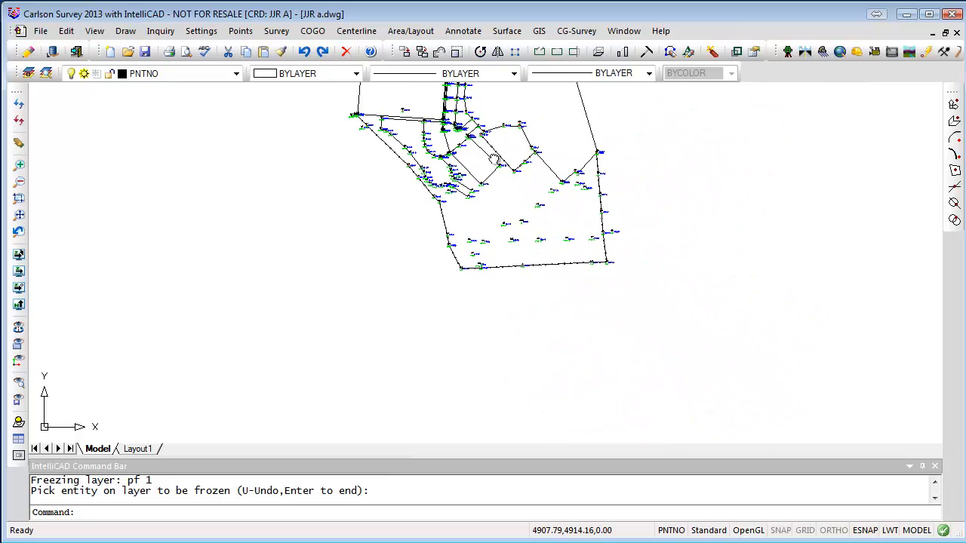
scroll(588, 317, "down", 6)
scroll(565, 319, "up", 4)
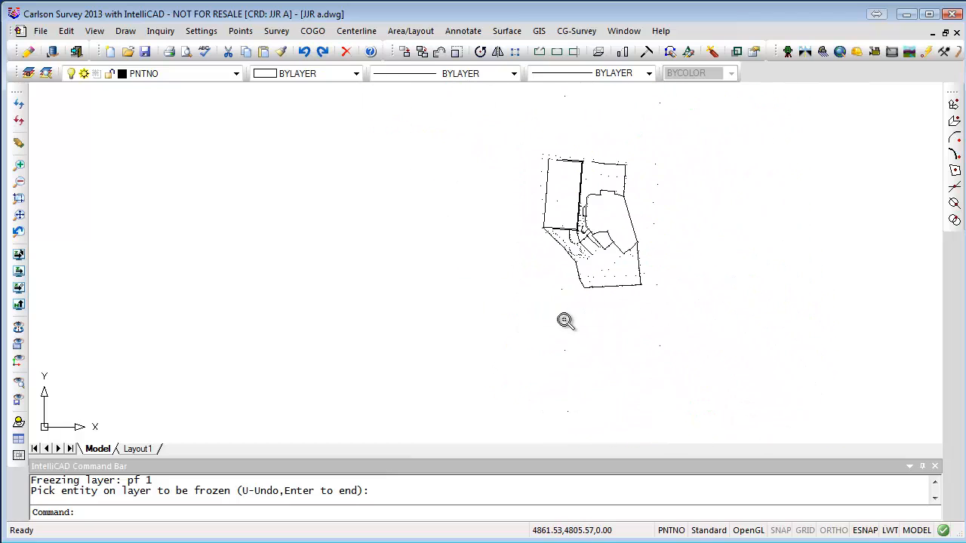
scroll(562, 305, "up", 5)
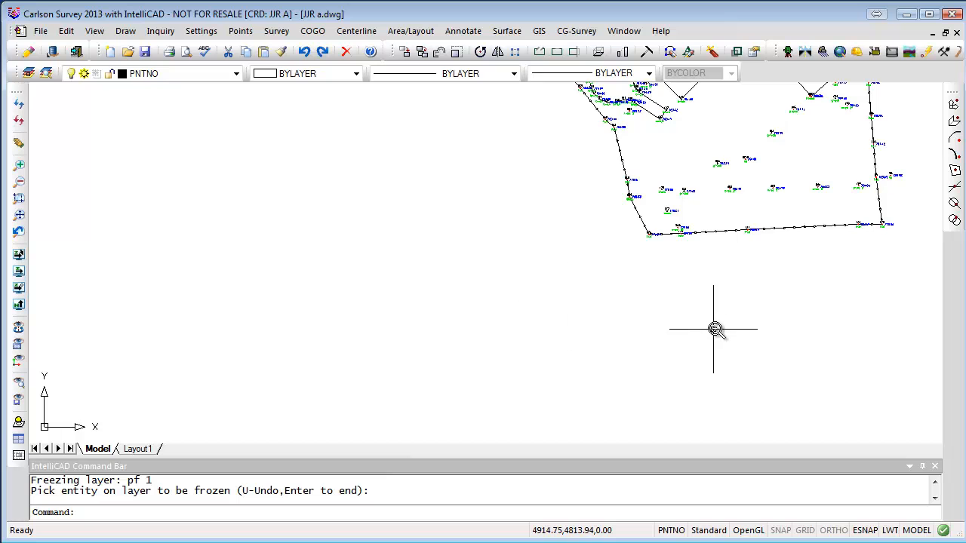
Select the Fence line segment between points 47 and 19, northeast of the tennis court.
middle_click_drag(701, 174, 618, 391)
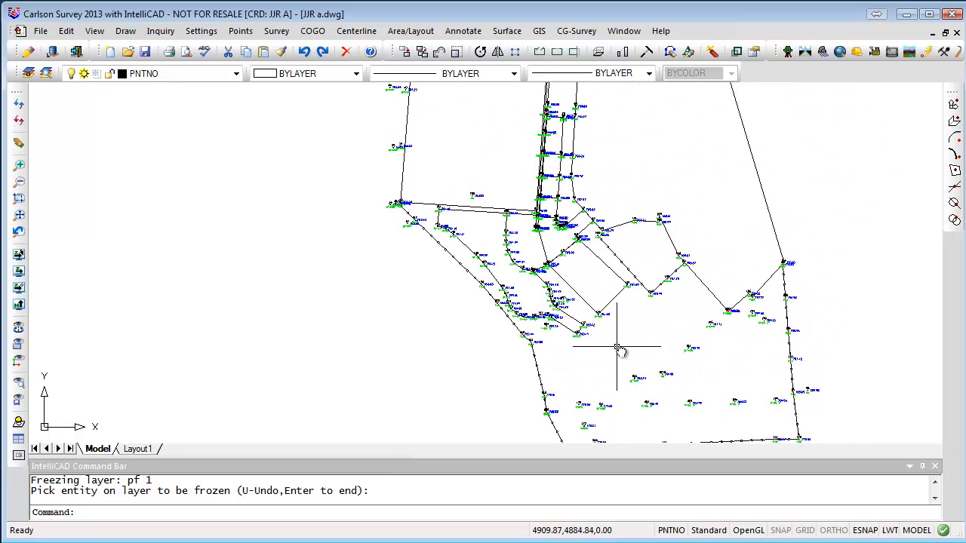
scroll(595, 190, "up", 2)
middle_click_drag(604, 193, 625, 472)
middle_click_drag(629, 216, 621, 431)
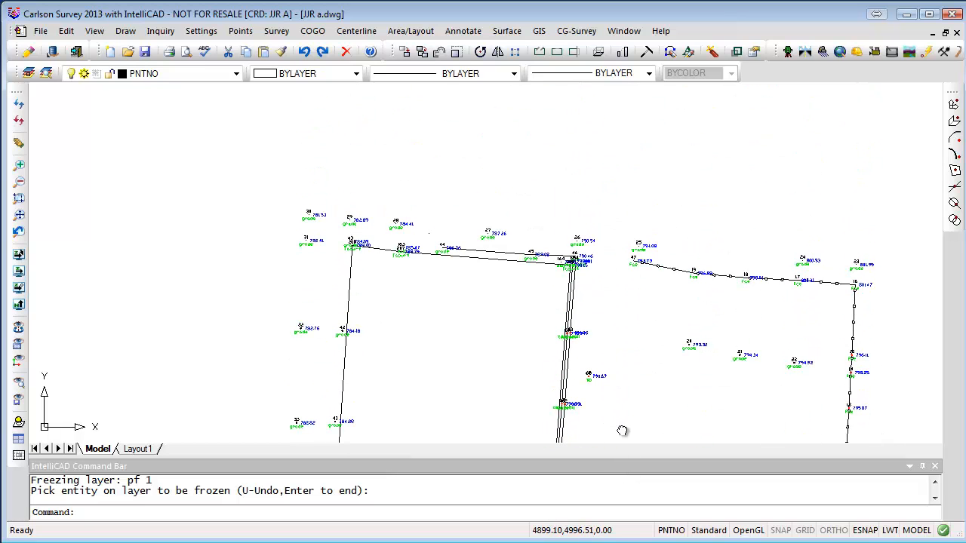
scroll(629, 259, "up", 4)
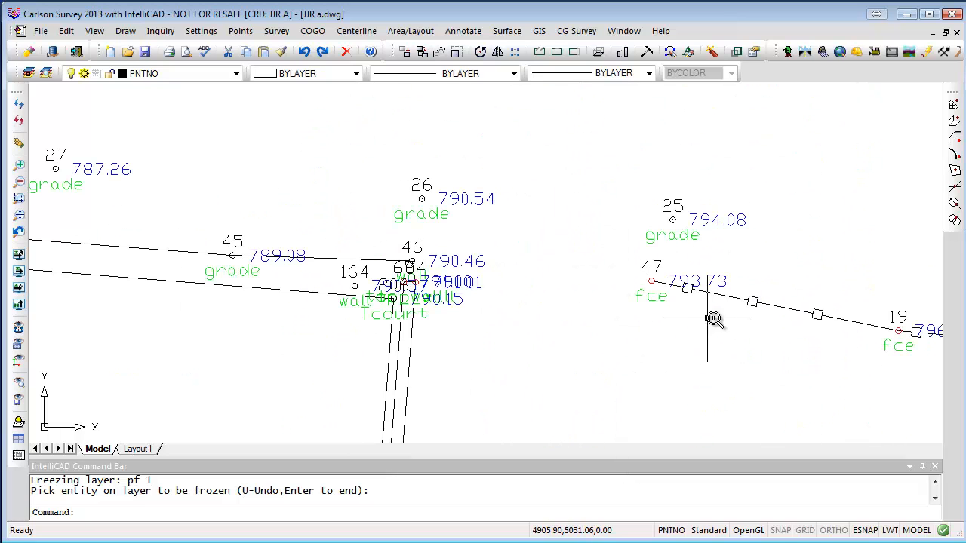
key("Return")
left_click(716, 295)
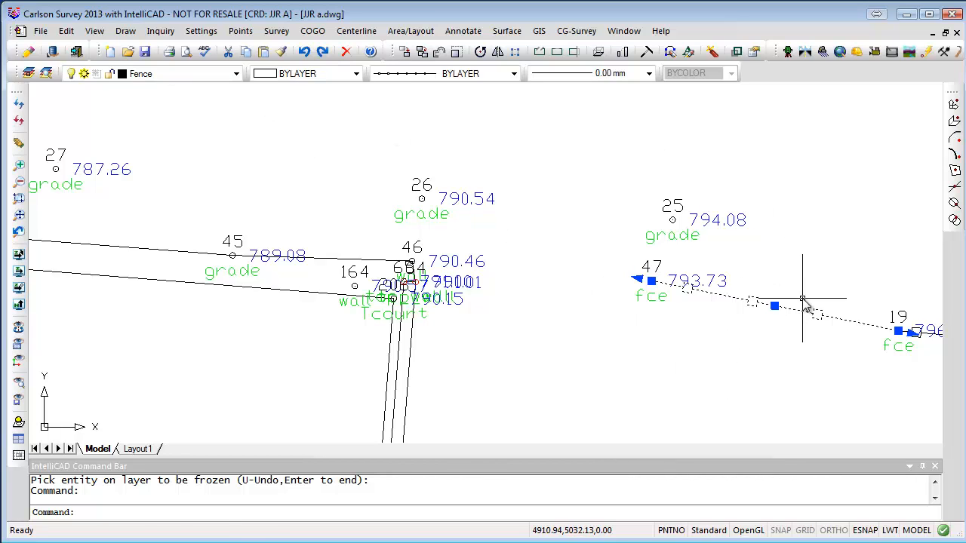
Trace the fence from point 47 through points 19 to 16 and down to the house corner, and clear the selection.
mouse_move(846, 359)
middle_mouse_down()
mouse_move(513, 278)
mouse_move(471, 287)
middle_mouse_up()
scroll(475, 287, "down", 2)
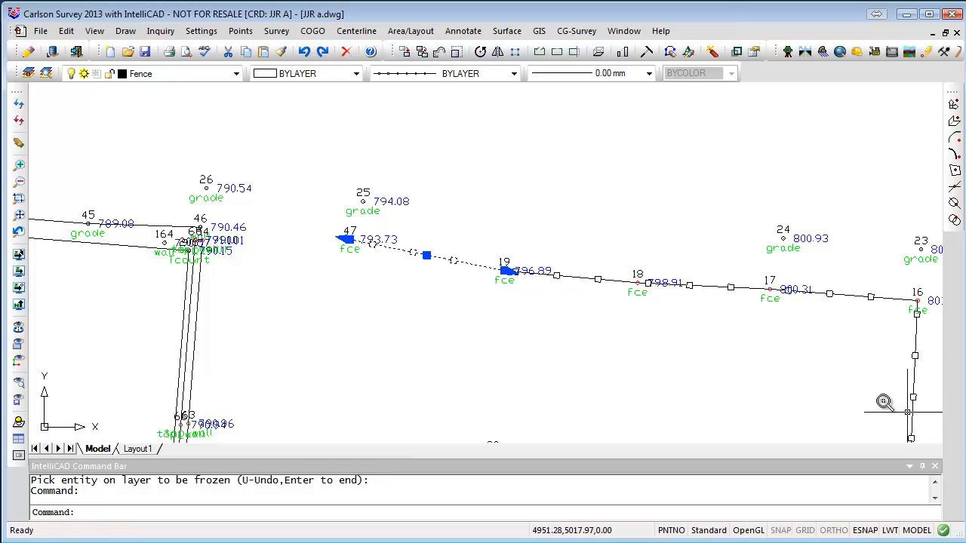
middle_click_drag(879, 400, 769, 189)
scroll(762, 209, "down", 2)
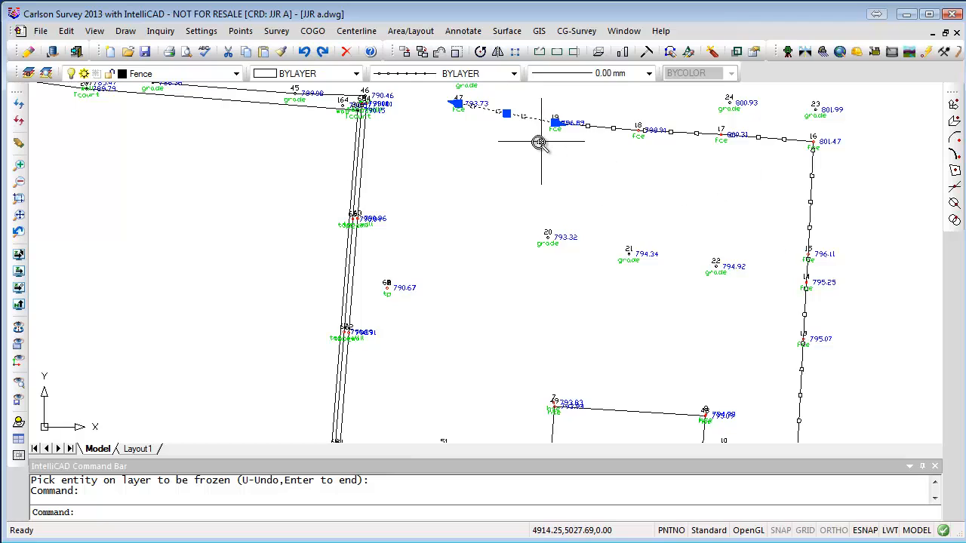
scroll(531, 143, "up", 5)
middle_click_drag(531, 142, 567, 422)
scroll(565, 418, "down", 2)
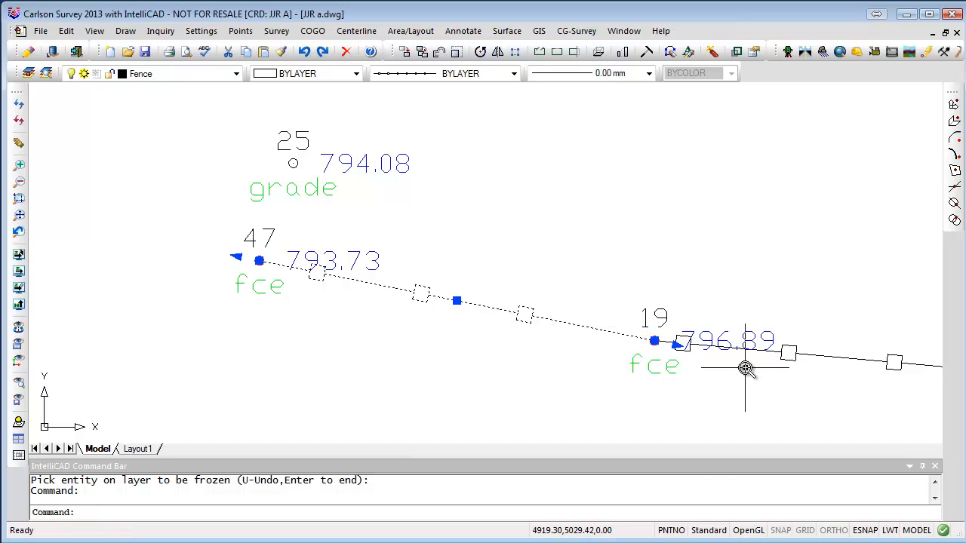
scroll(745, 372, "down", 3)
middle_click_drag(746, 375, 591, 298)
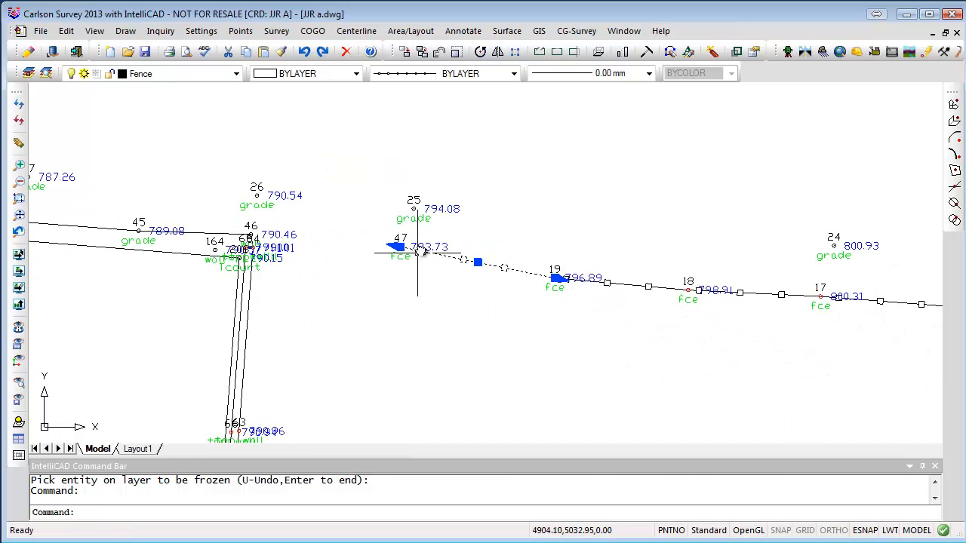
scroll(853, 377, "down", 3)
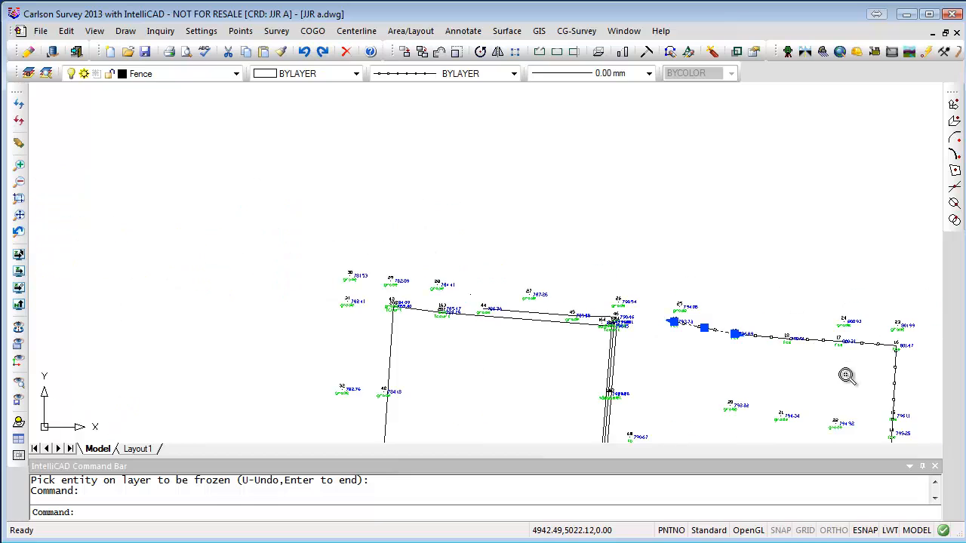
middle_click_drag(847, 372, 653, 217)
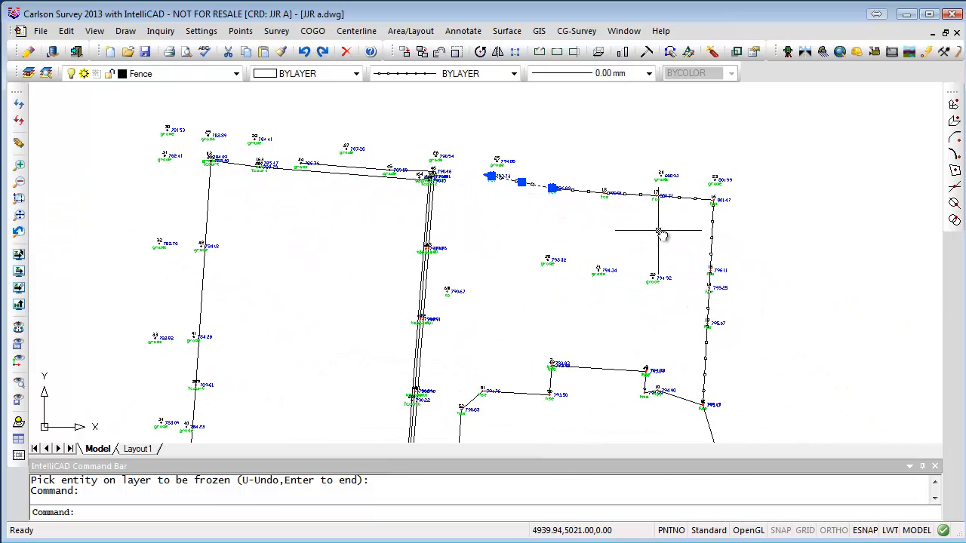
middle_click_drag(674, 345, 730, 252)
key("Escape")
key("Escape")
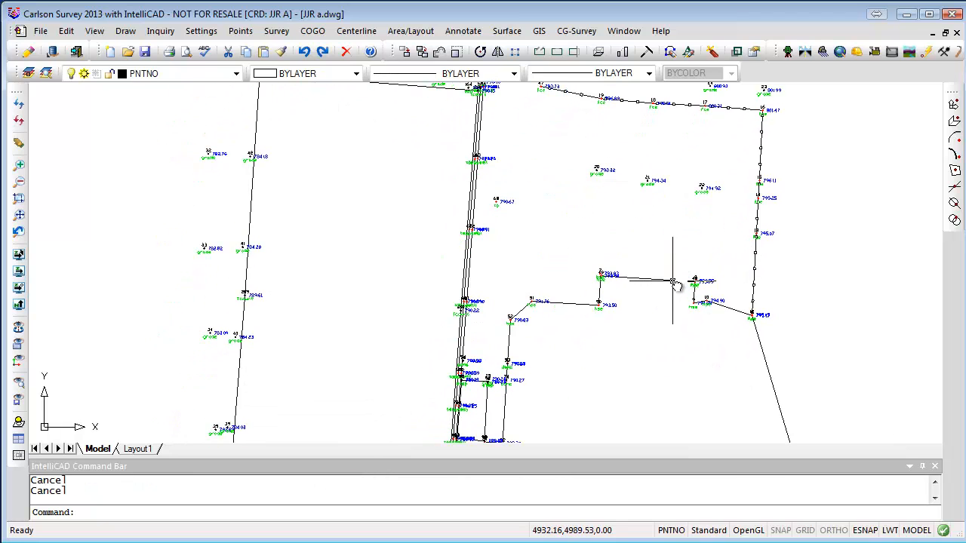
Start a polyline edit on the house polyline, bring up its Linetype-mode option, and cancel the command.
type("pedit")
key("Return")
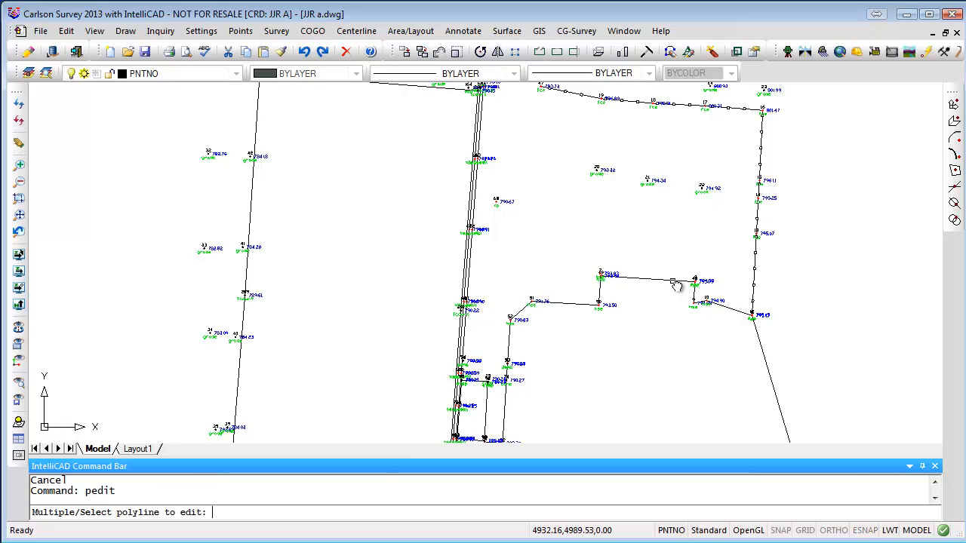
left_click(672, 282)
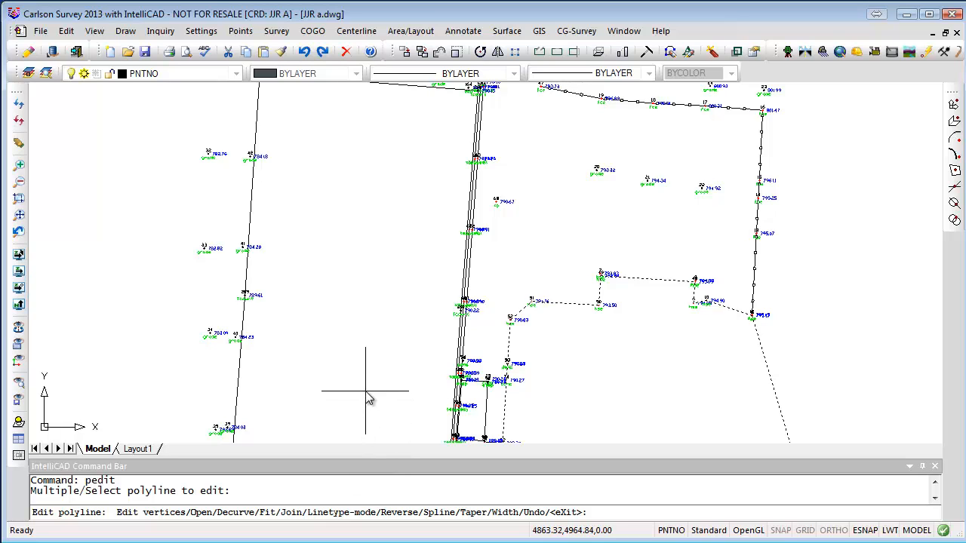
type("l")
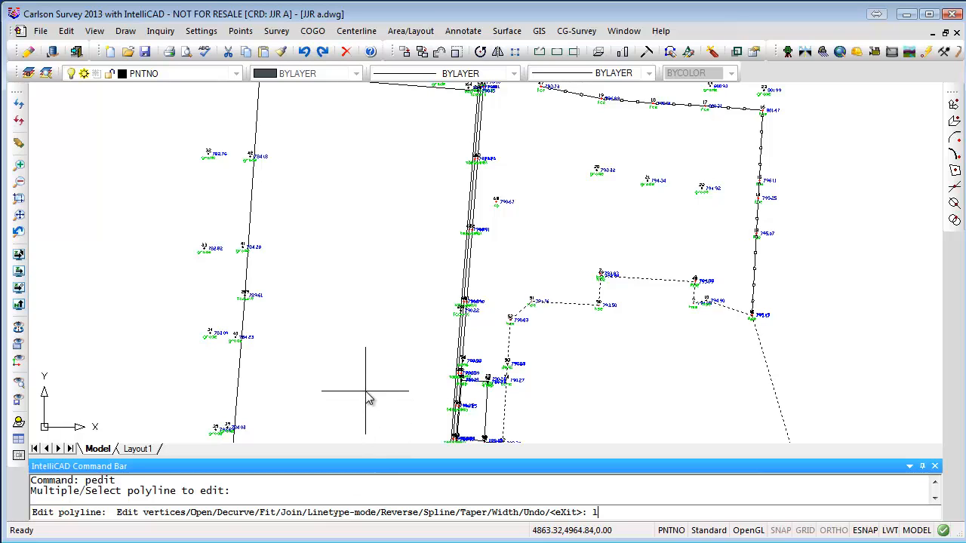
key("Return")
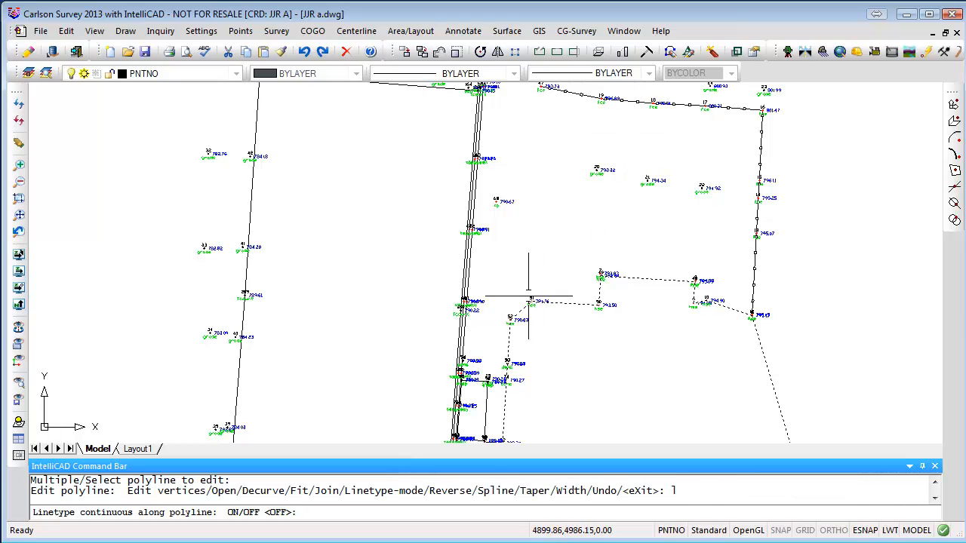
scroll(520, 320, "up", 6)
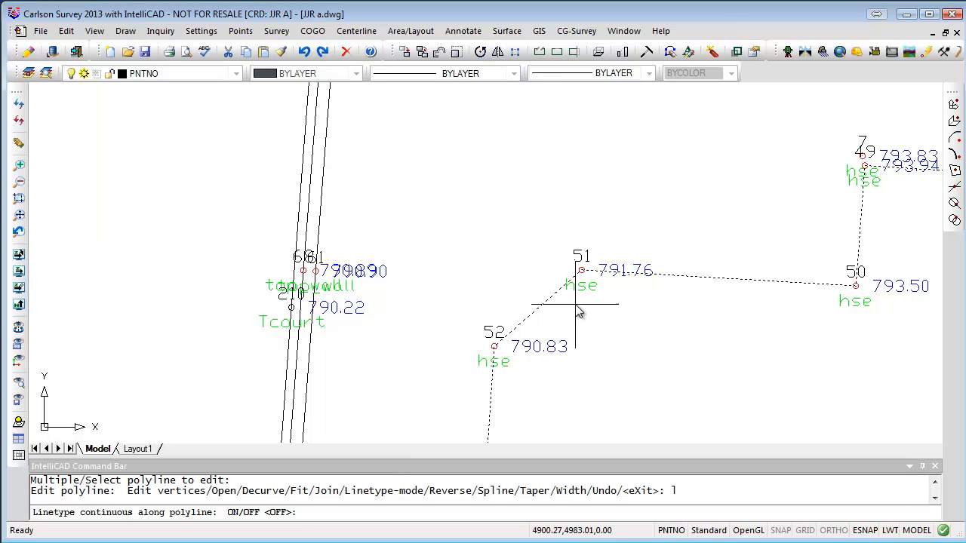
key("Escape")
key("Escape")
Freeze the House and PNTDESC layers by picking the house polyline and the description of point 50.
scroll(596, 302, "down", 5)
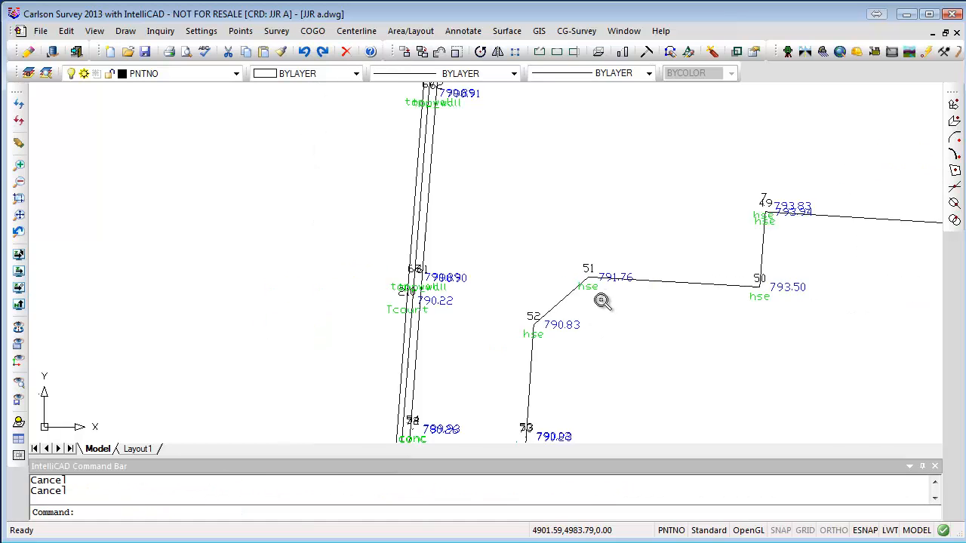
mouse_move(642, 341)
middle_mouse_down()
mouse_move(669, 201)
mouse_move(623, 235)
middle_mouse_up()
scroll(623, 223, "up", 4)
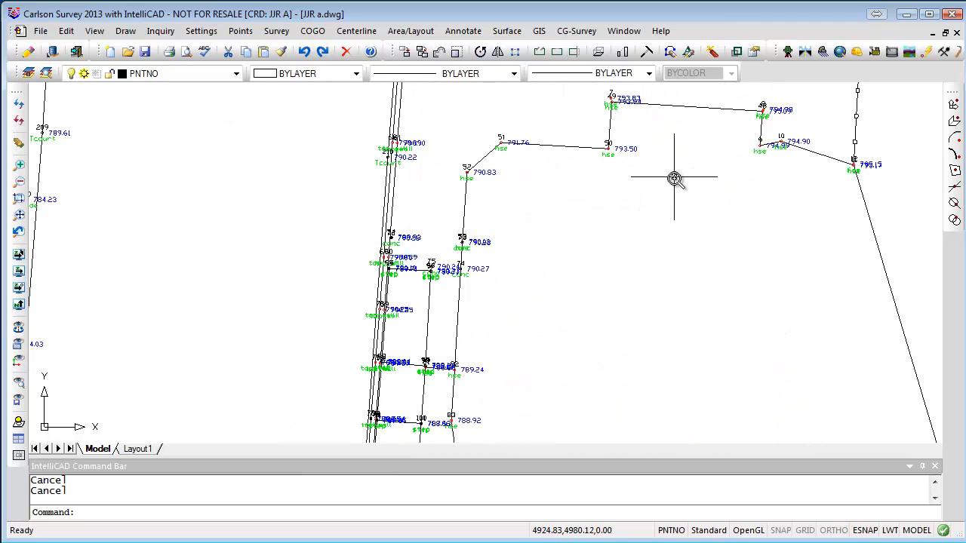
left_click(95, 32)
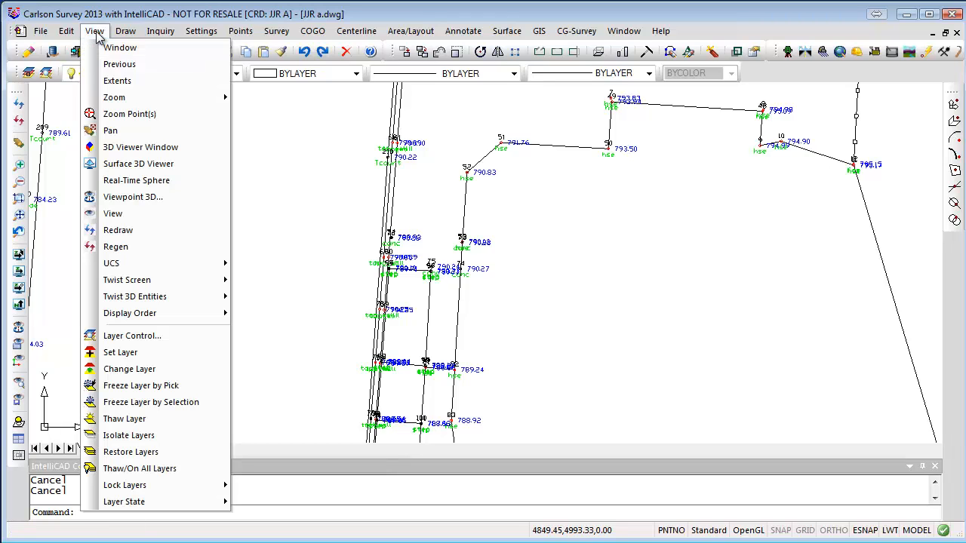
left_click(176, 389)
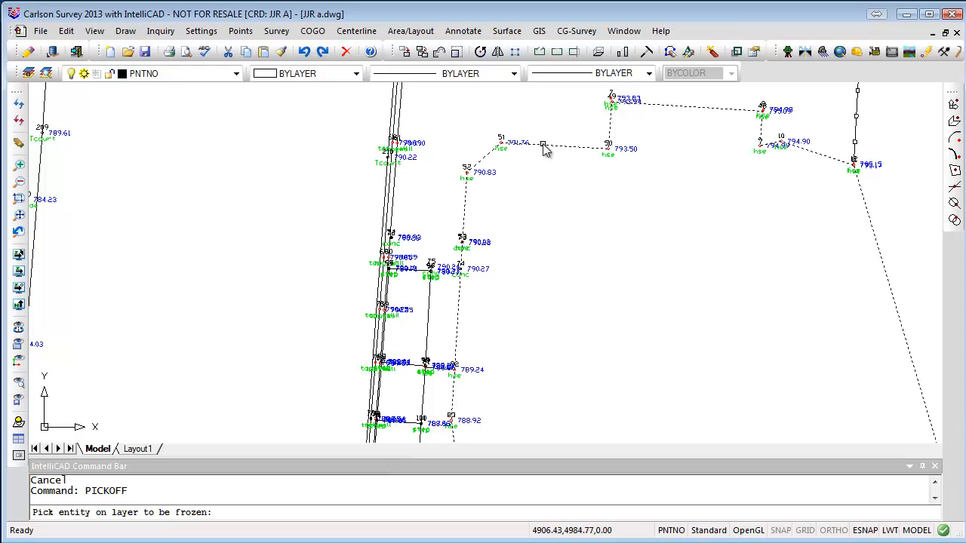
left_click(551, 148)
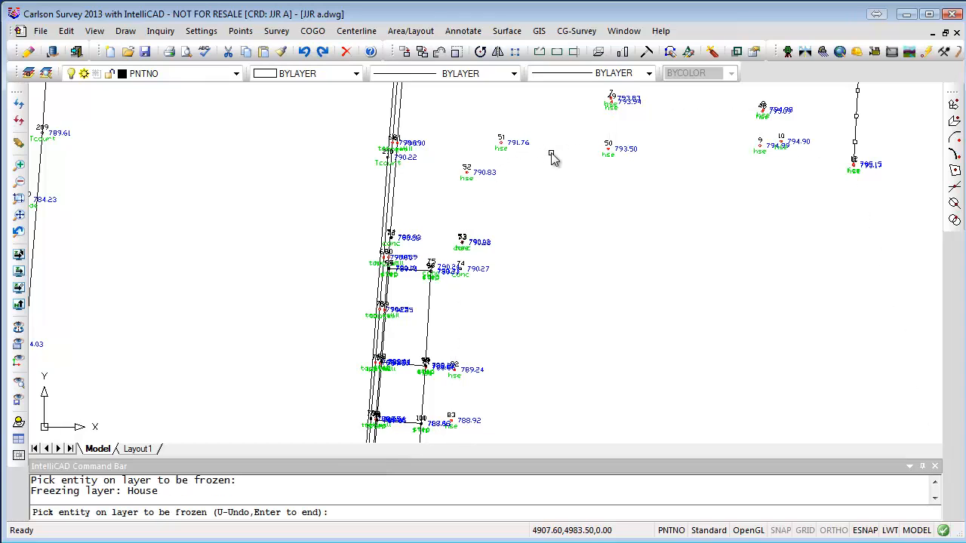
left_click(608, 155)
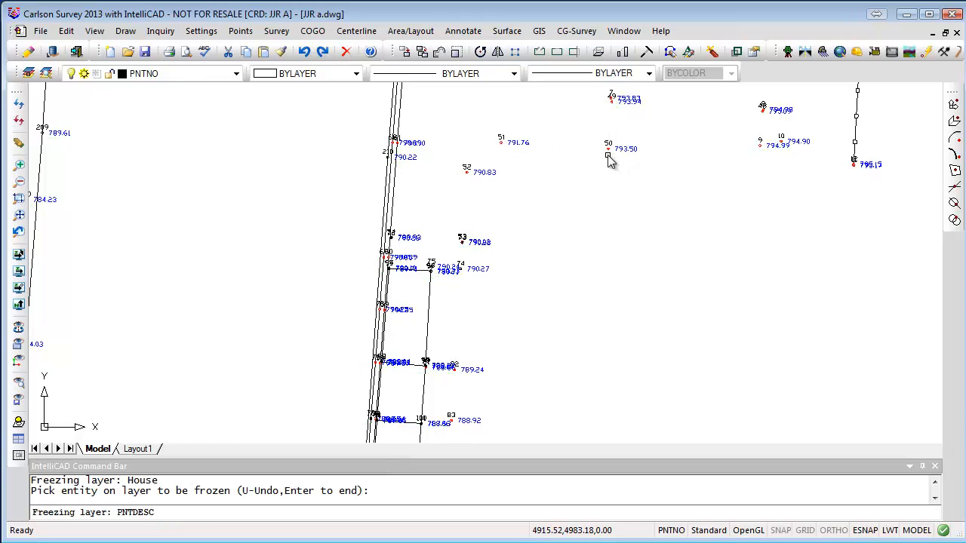
key("Return")
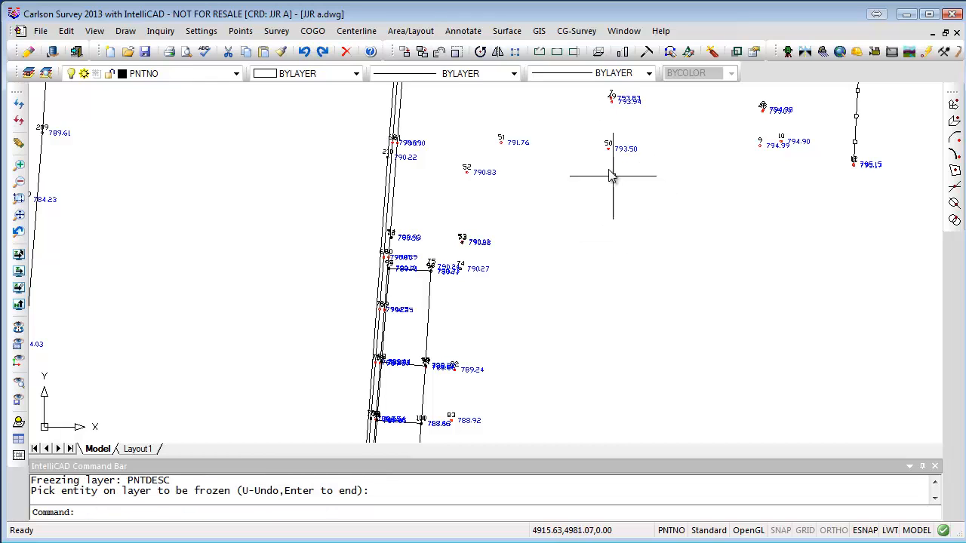
Thaw the PNTDESC layer in the drawing's layer settings.
scroll(609, 164, "up", 2)
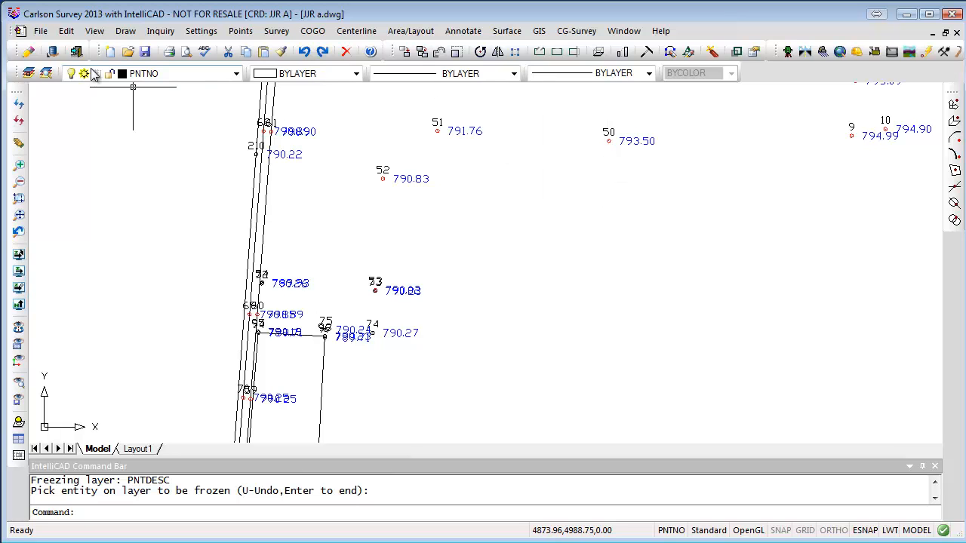
left_click(46, 73)
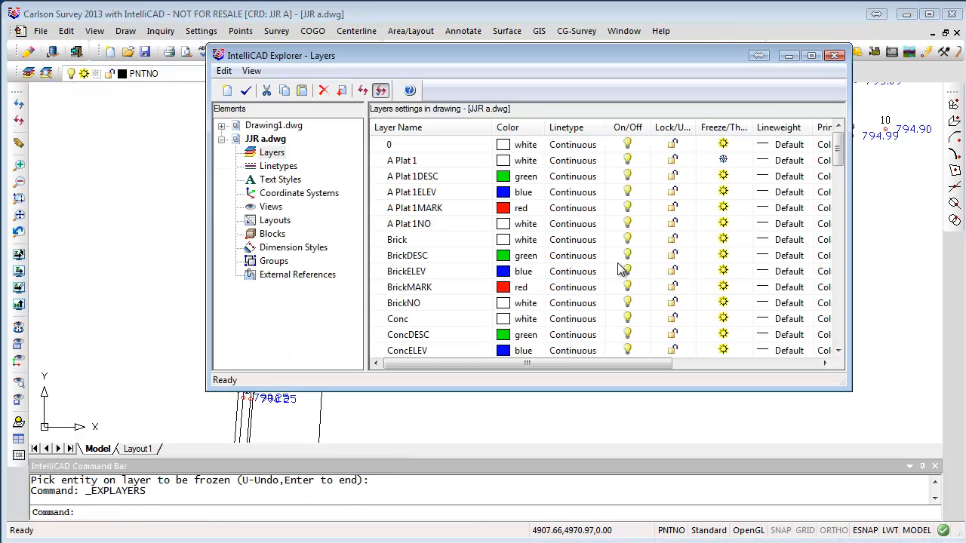
left_click_drag(839, 149, 850, 259)
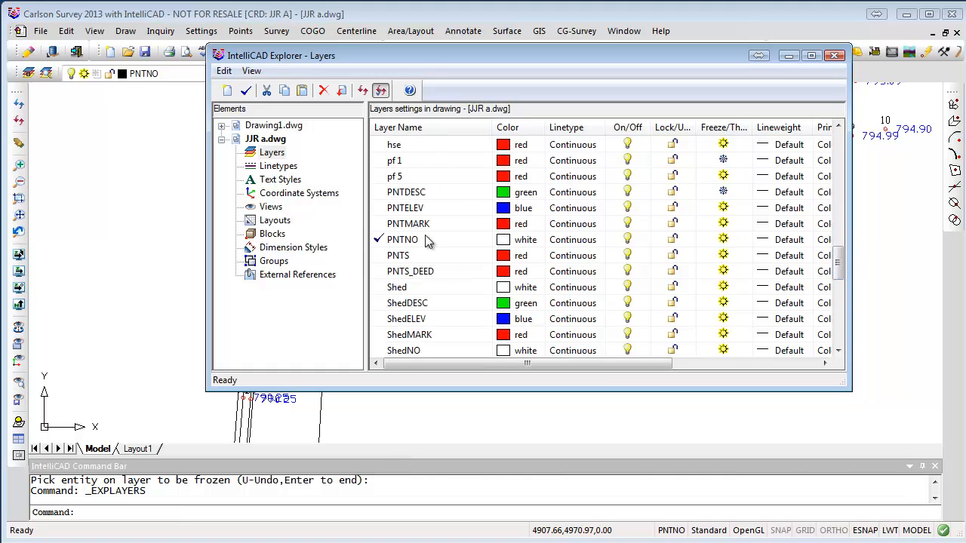
left_click(723, 192)
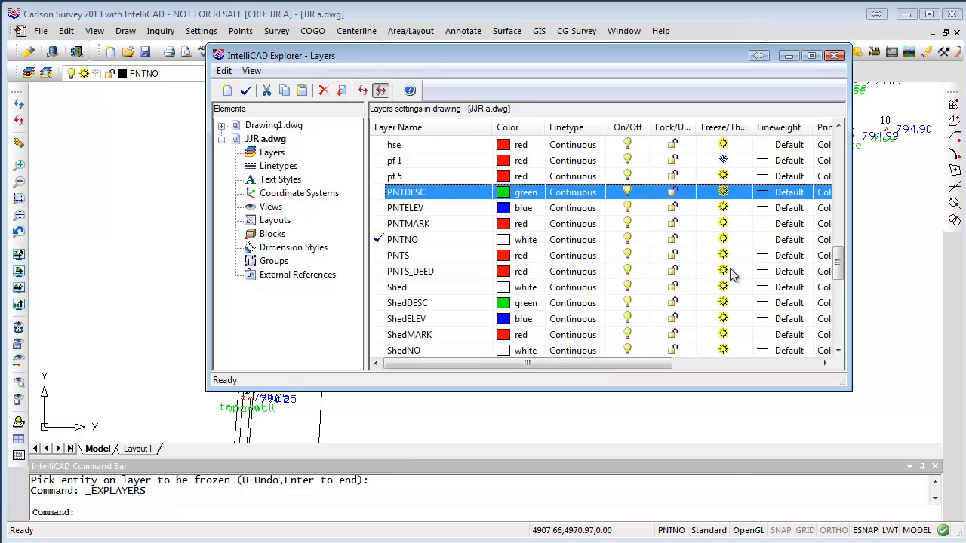
left_click(835, 57)
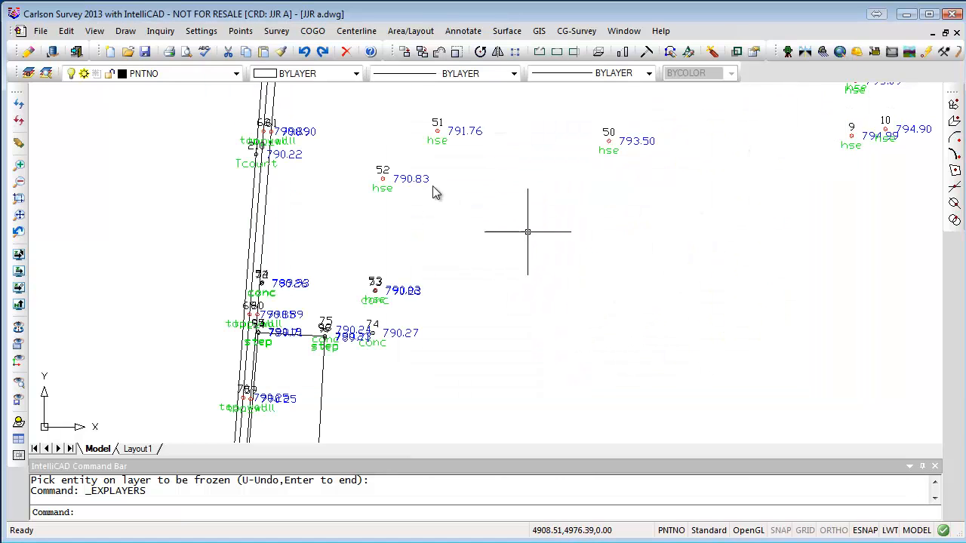
Freeze the hse layer by picking house point 51.
left_click(95, 31)
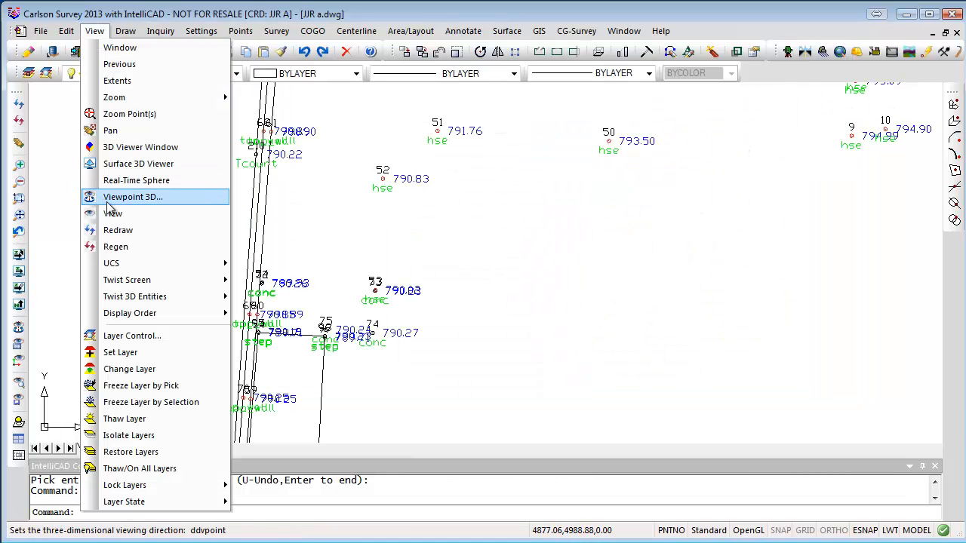
left_click(146, 387)
left_click(438, 133)
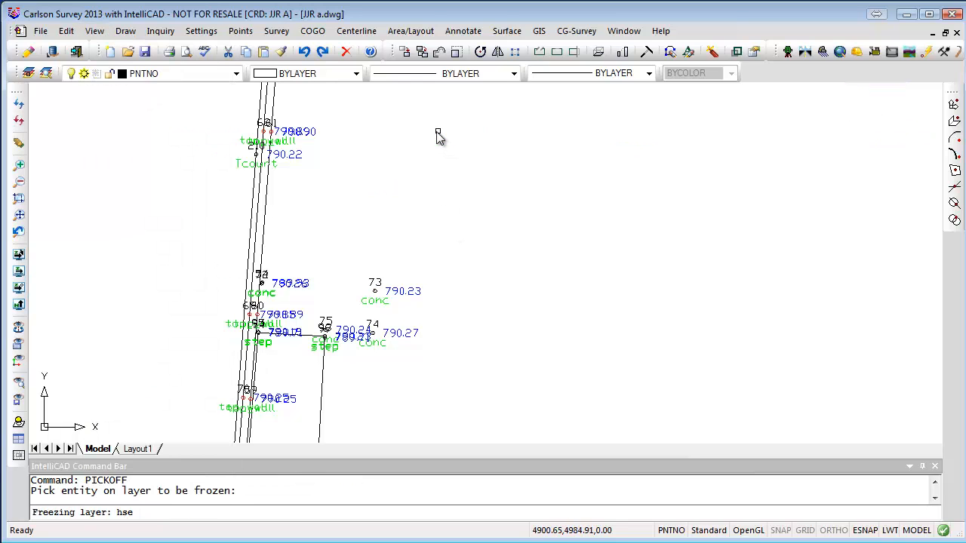
Freeze the Fence and fce layers by picking the fence line and its end point 12.
scroll(533, 226, "down", 3)
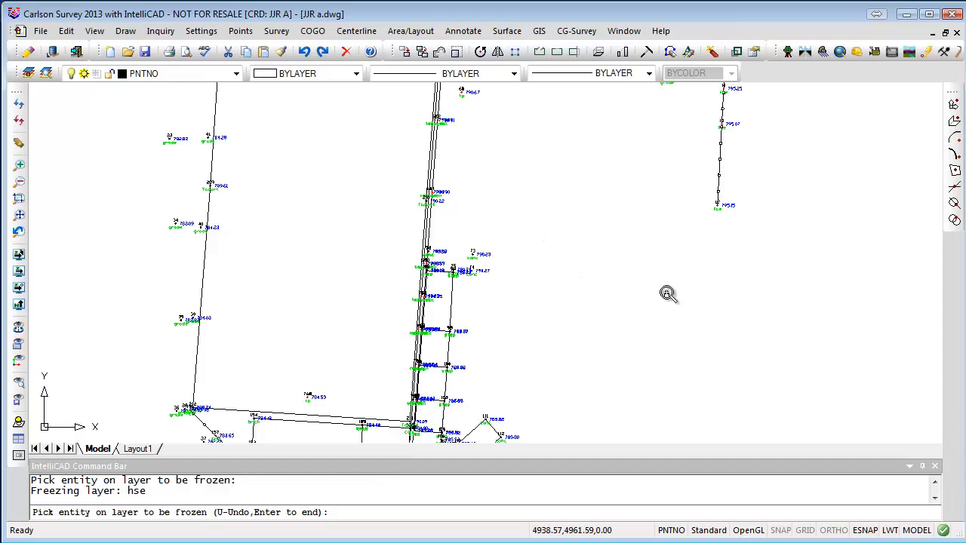
scroll(672, 249, "down", 5)
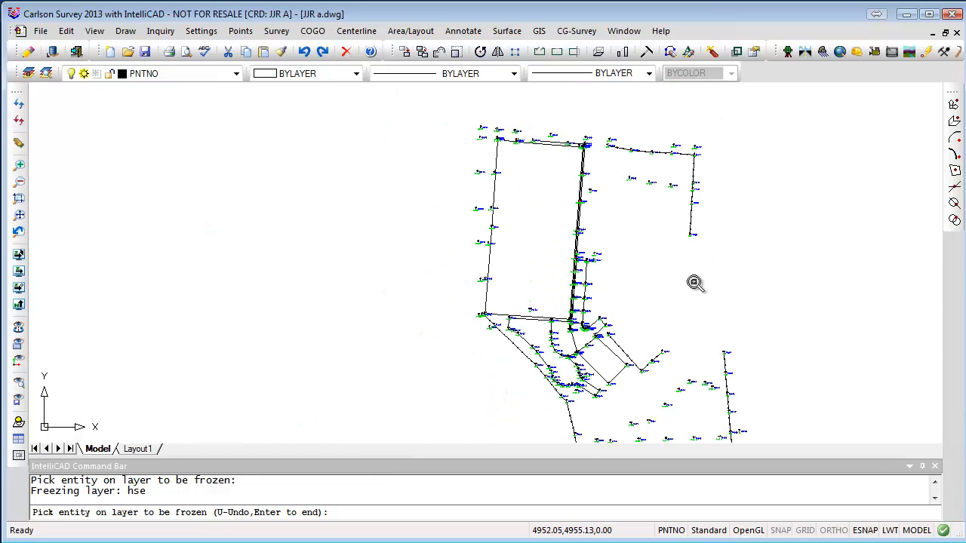
scroll(694, 238, "up", 5)
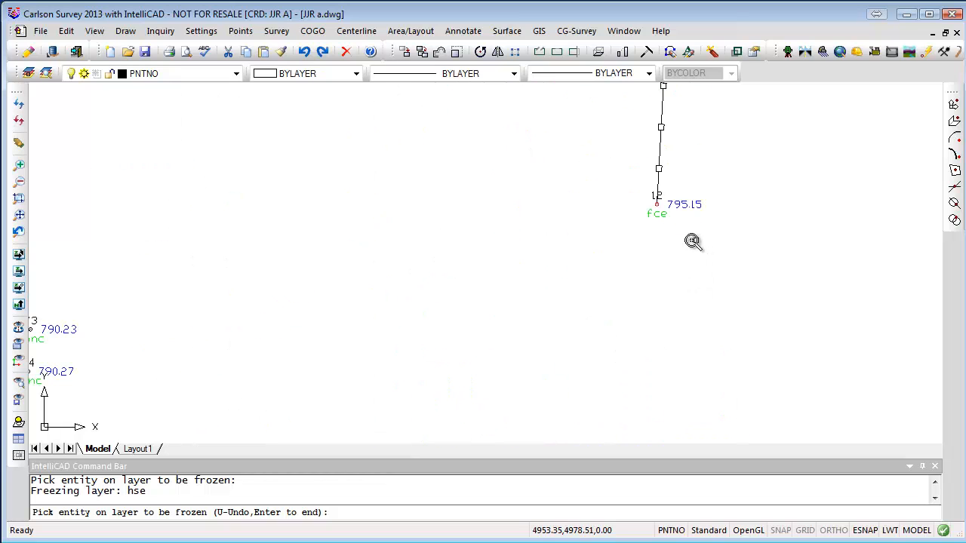
left_click(662, 159)
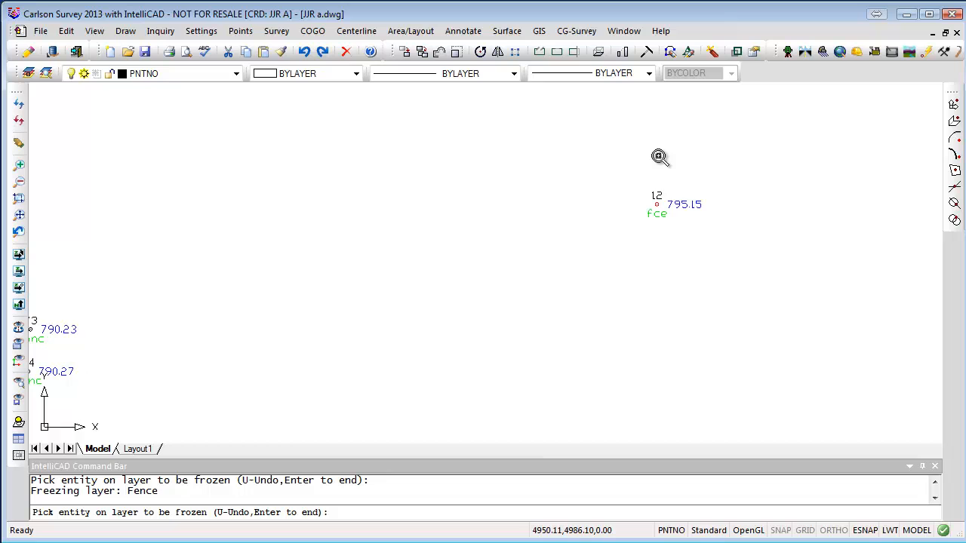
left_click(656, 206)
Freeze the Grade layer by picking grade point 23, northeast of the tennis court.
scroll(520, 233, "down", 5)
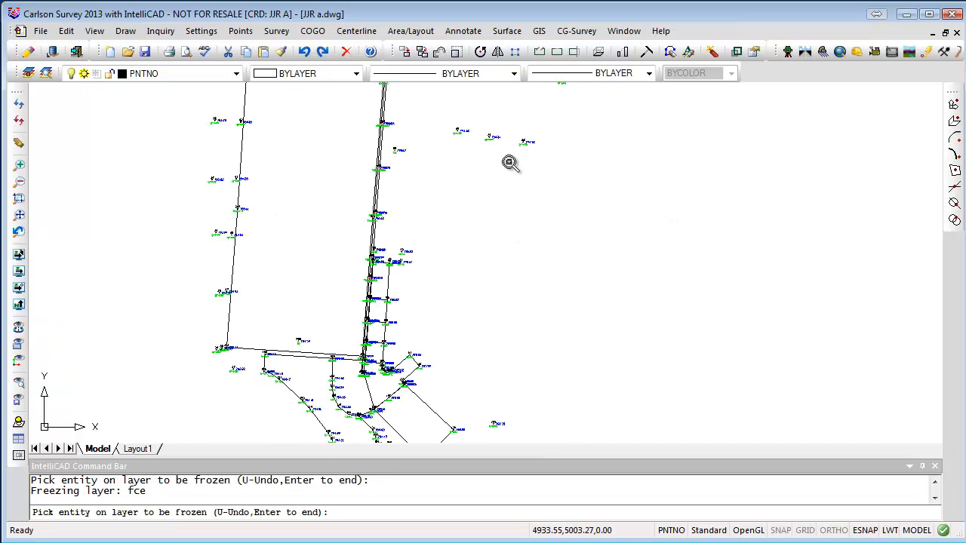
middle_click_drag(511, 161, 561, 326)
scroll(556, 294, "up", 8)
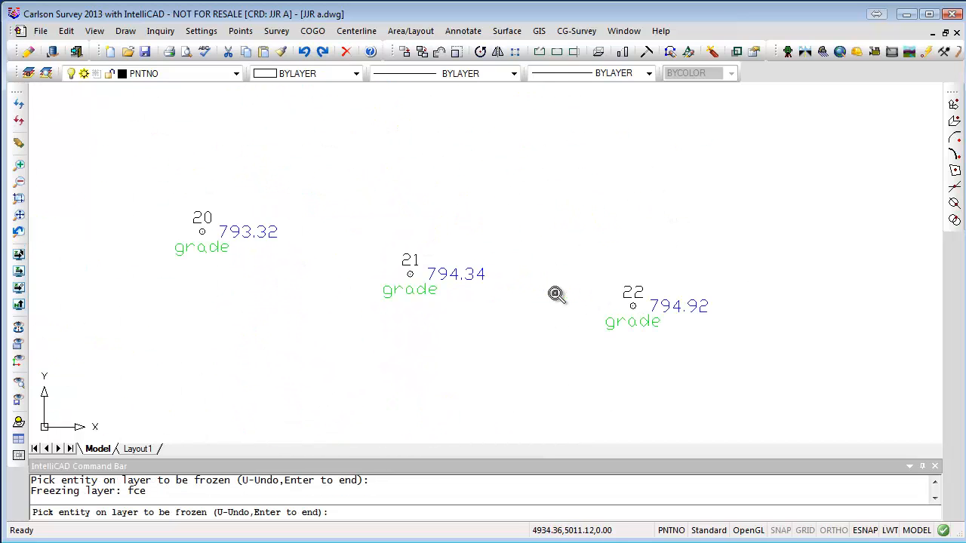
scroll(552, 294, "down", 6)
scroll(600, 216, "up", 5)
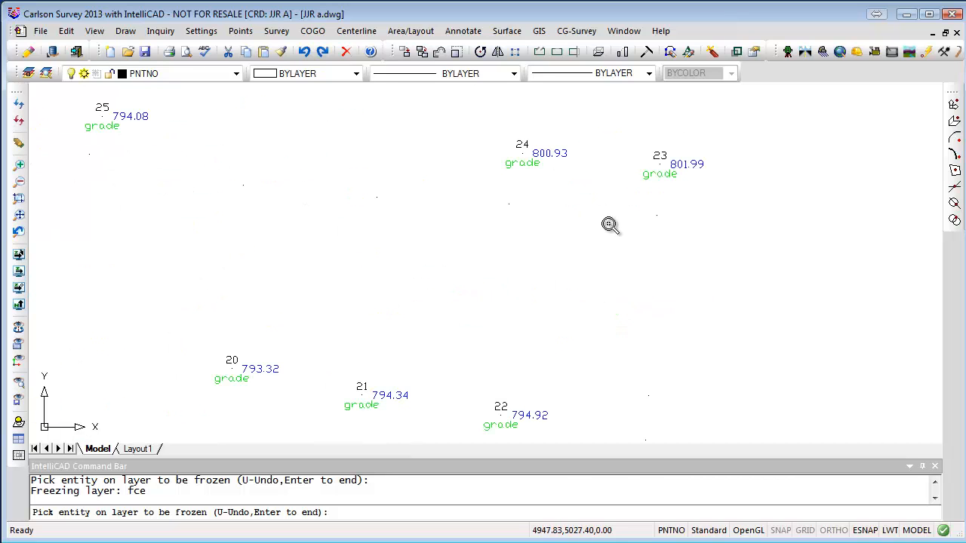
left_click(661, 164)
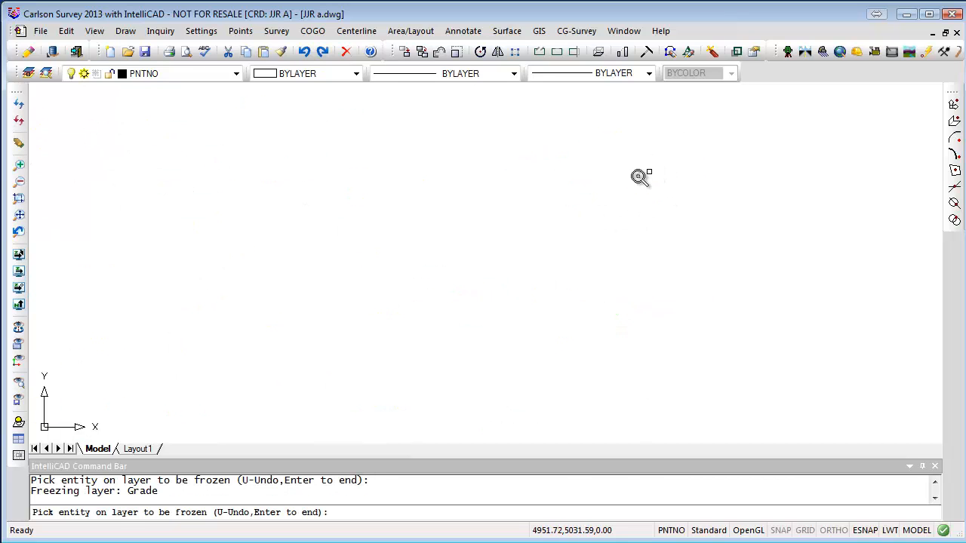
Freeze the tree 6_, tp, tree 3_ and tree 5_ layers by picking points in the row southeast of the site.
scroll(641, 177, "down", 4)
middle_click_drag(370, 271, 556, 134)
scroll(571, 201, "down", 4)
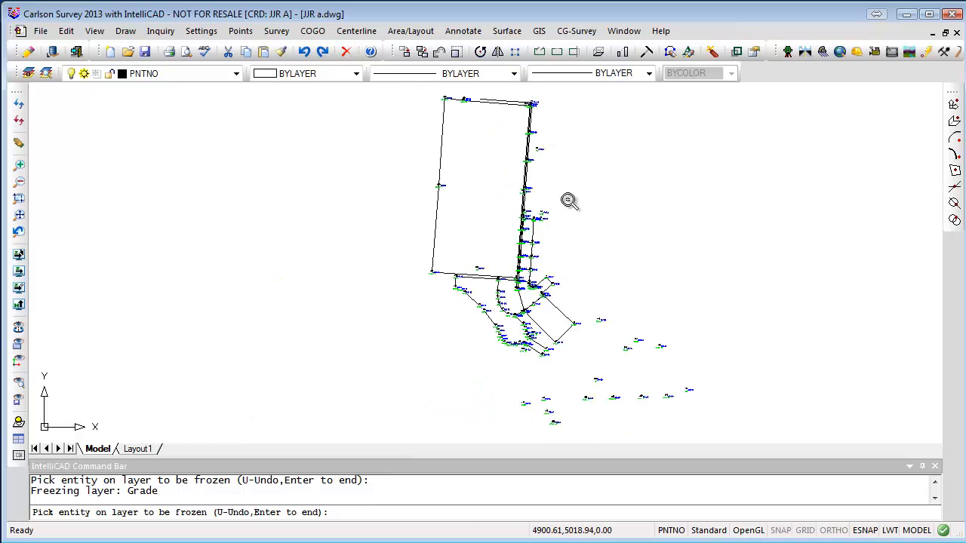
scroll(610, 364, "up", 4)
mouse_move(675, 364)
middle_mouse_down()
mouse_move(575, 224)
mouse_move(517, 205)
mouse_move(526, 205)
middle_mouse_up()
scroll(596, 210, "up", 3)
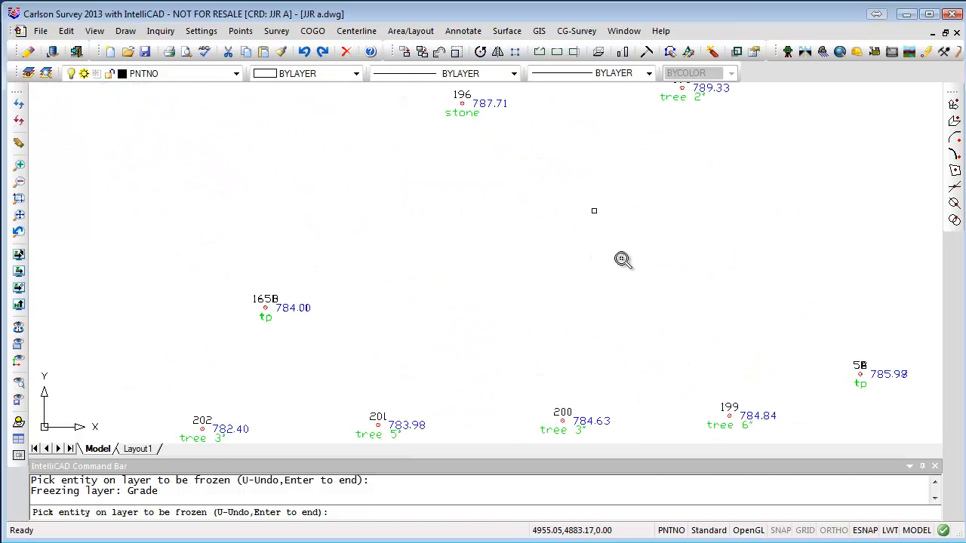
left_click(729, 415)
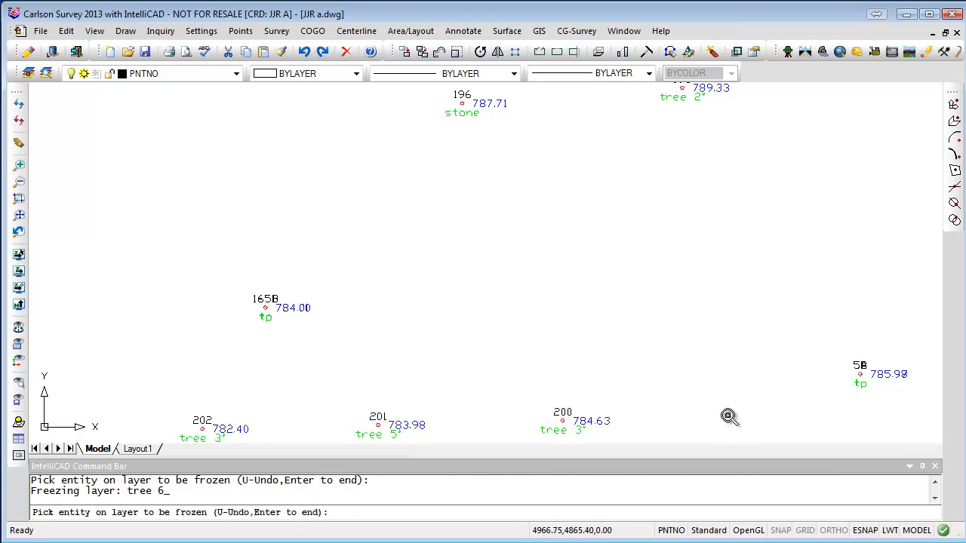
left_click(860, 375)
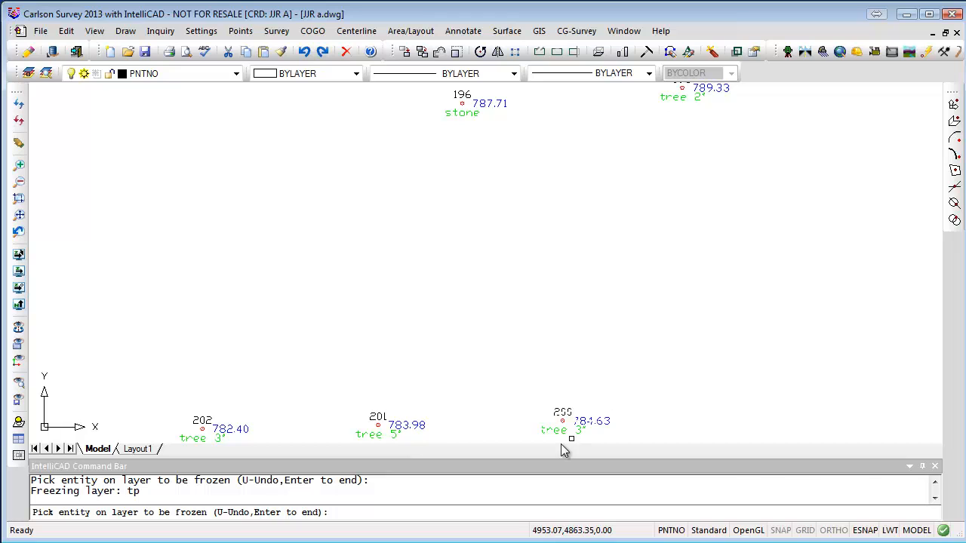
left_click(564, 421)
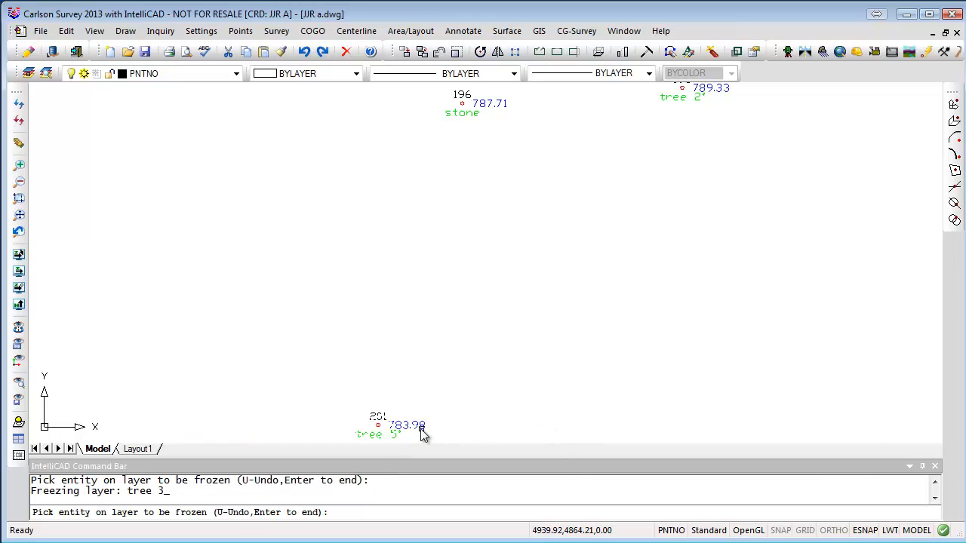
left_click(380, 426)
Freeze the tree 2_ layer by picking tree point 198, east of the stone points.
middle_click_drag(478, 270, 681, 266)
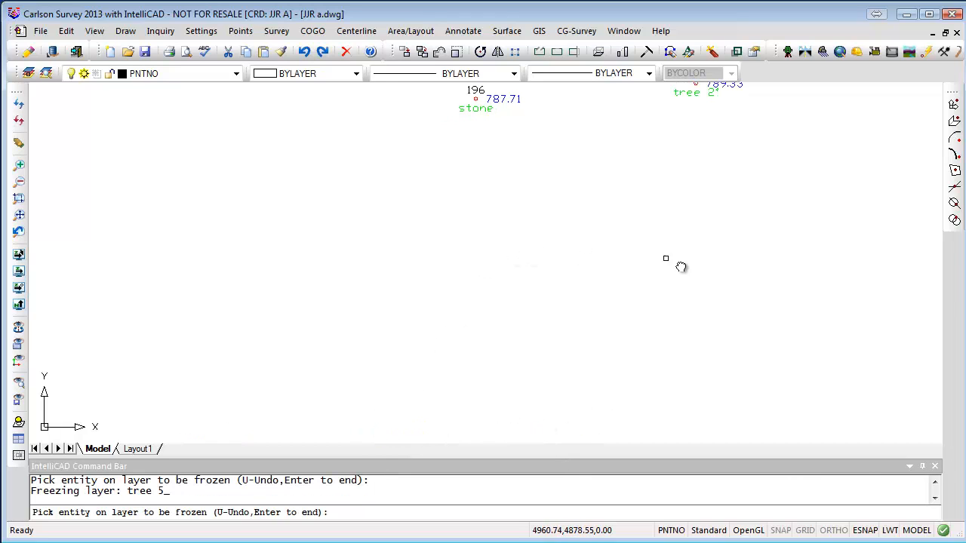
scroll(667, 227, "down", 4)
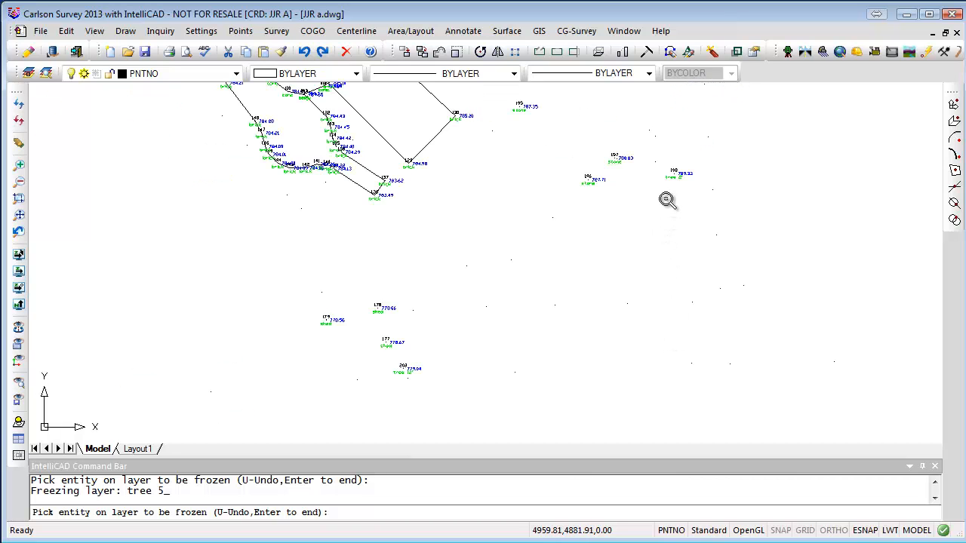
scroll(679, 163, "up", 6)
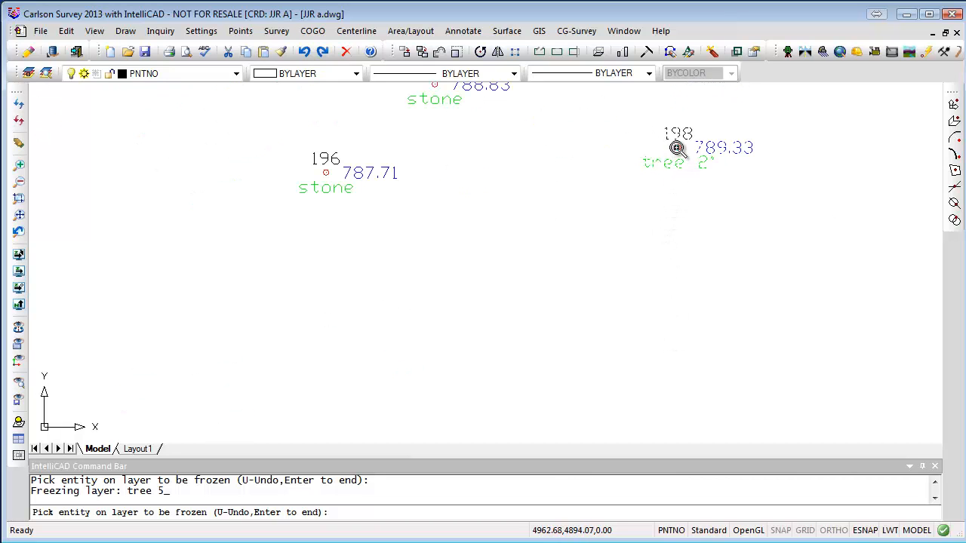
left_click(677, 148)
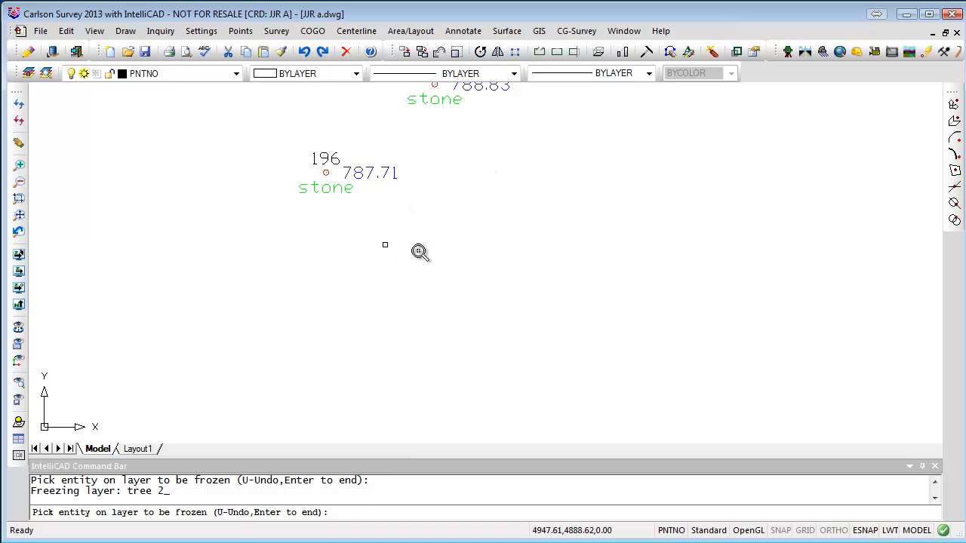
Freeze the tree 12_ layer by picking the tree point south of the shed points, and end the layer freezing.
scroll(419, 252, "down", 4)
scroll(431, 299, "up", 6)
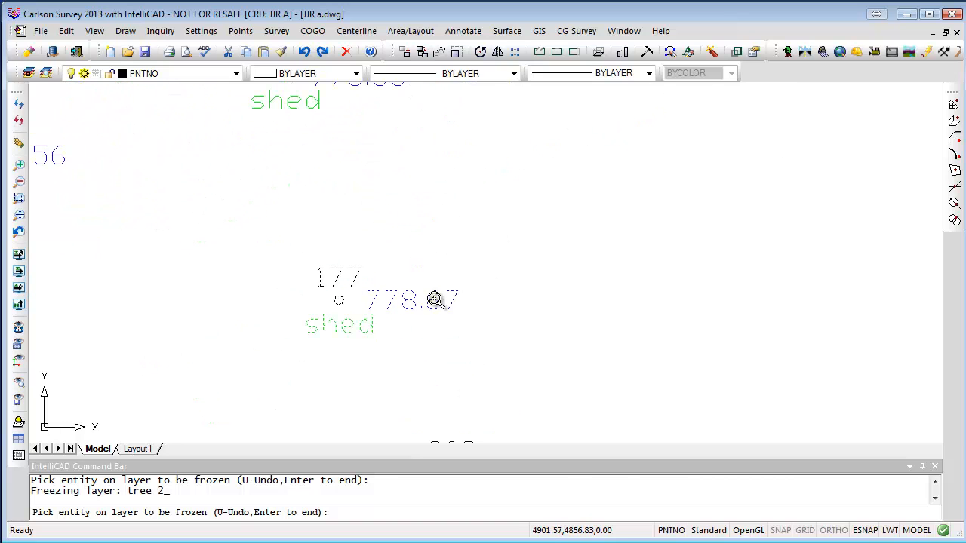
scroll(435, 300, "down", 4)
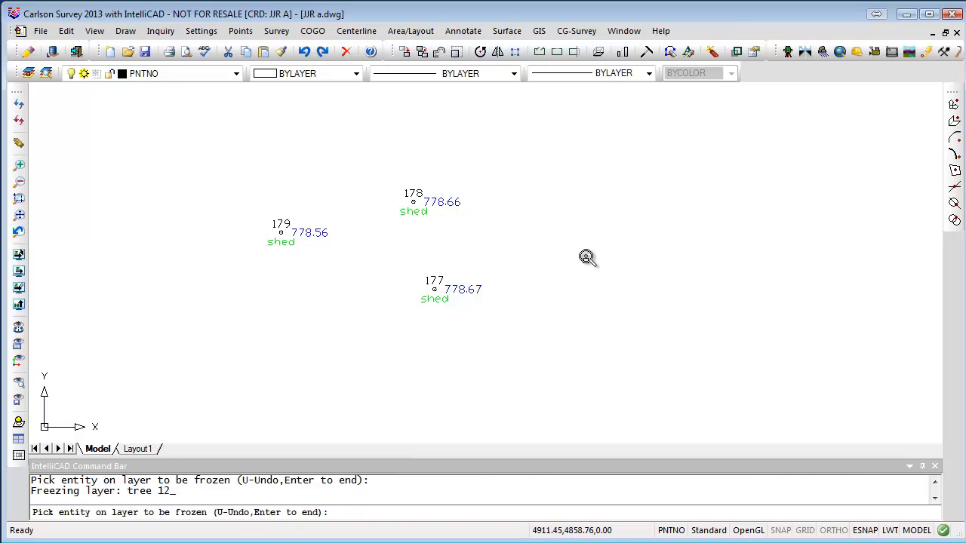
scroll(587, 256, "down", 2)
key("Return")
scroll(601, 324, "down", 1)
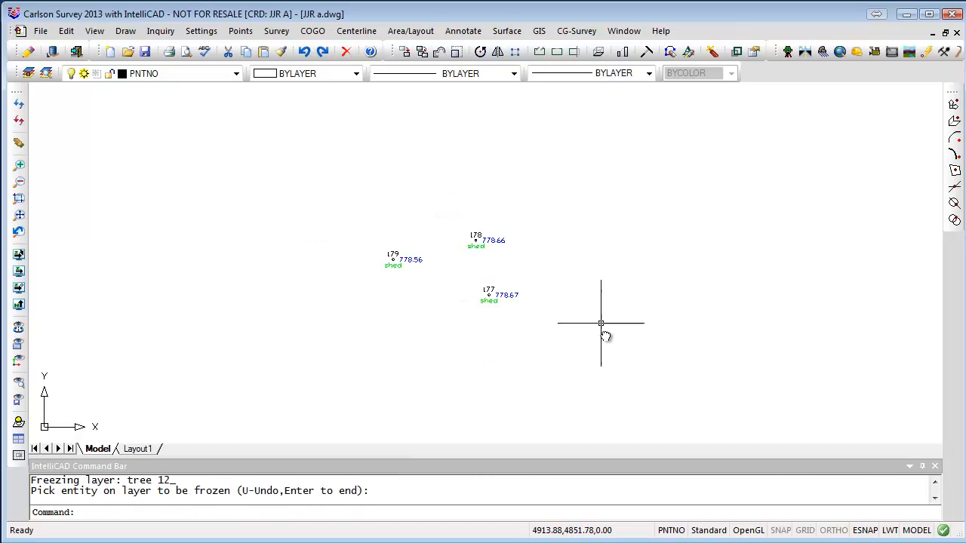
Make the Shed layer current by picking shed point 179.
middle_click_drag(632, 203, 636, 289)
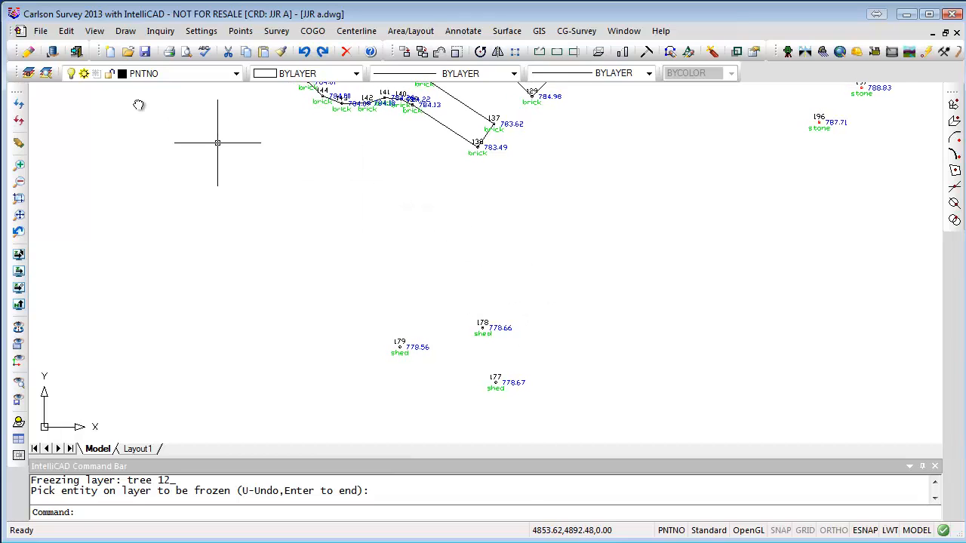
left_click(67, 32)
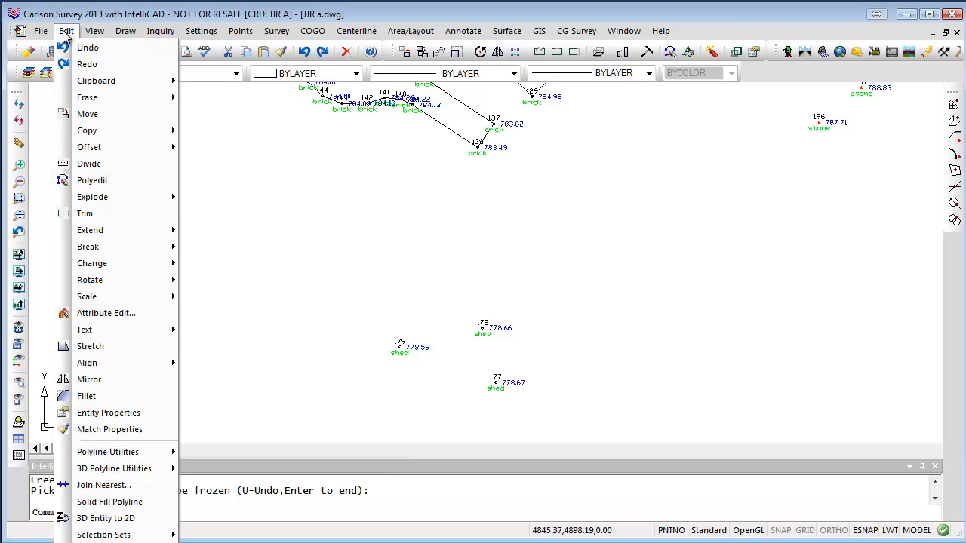
mouse_move(100, 34)
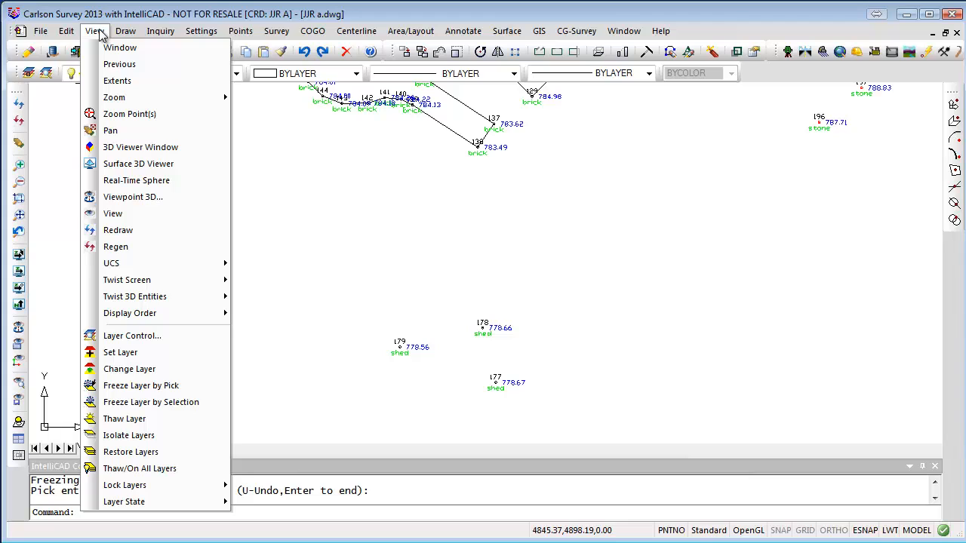
left_click(132, 353)
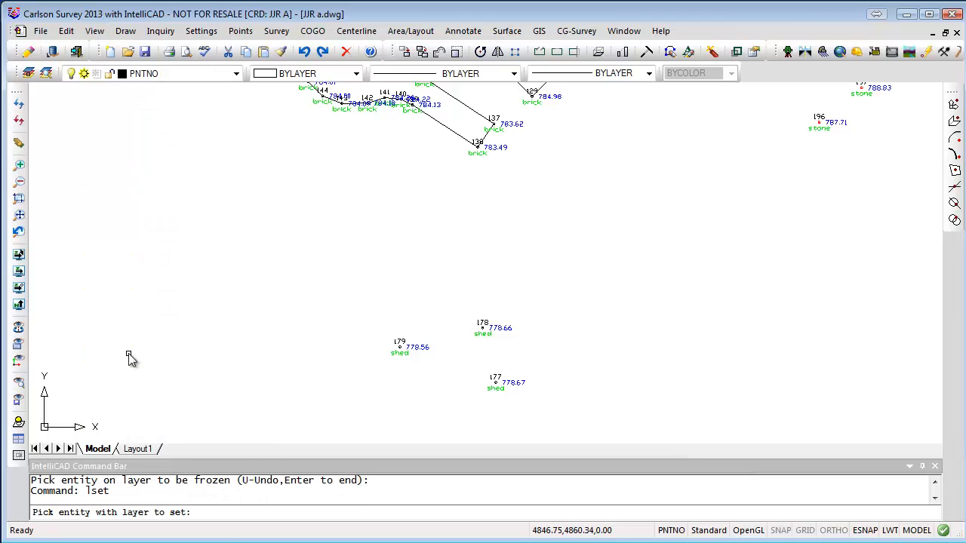
left_click(399, 349)
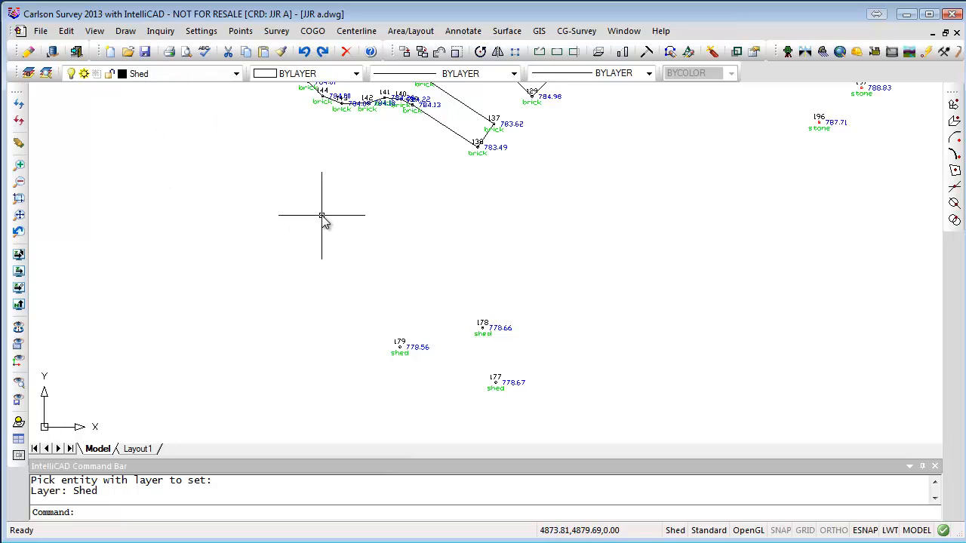
Start a 2D polyline with the current drawing properties and turn on the Node entity snap.
left_click(125, 30)
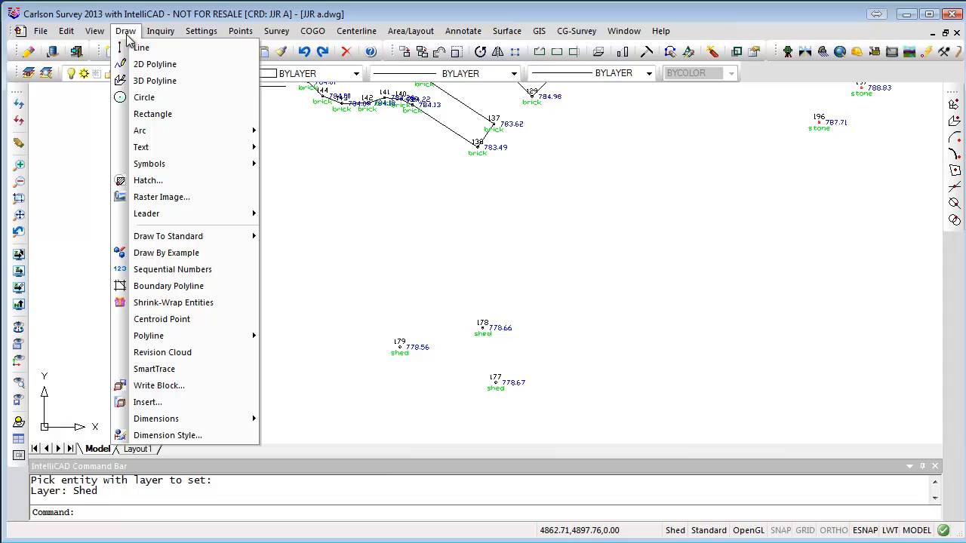
left_click(155, 64)
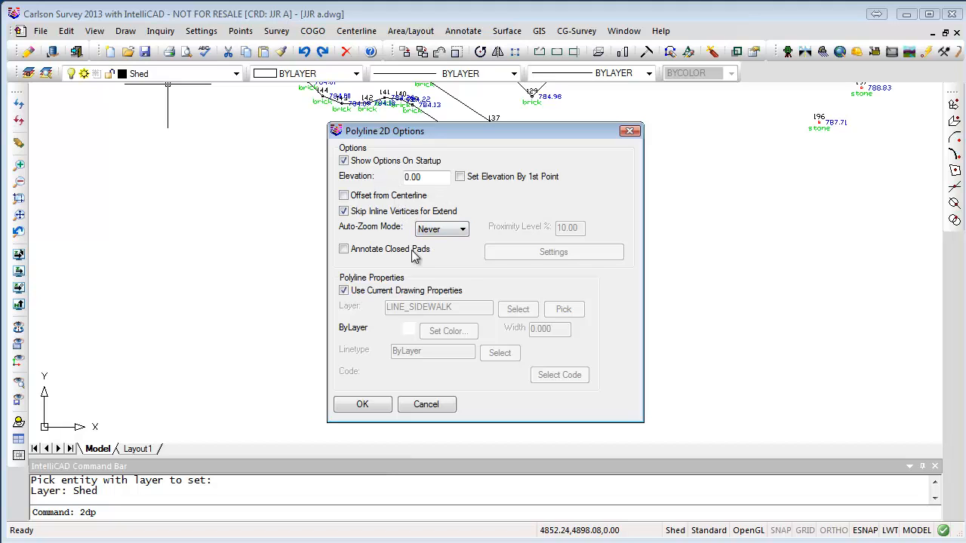
left_click(362, 406)
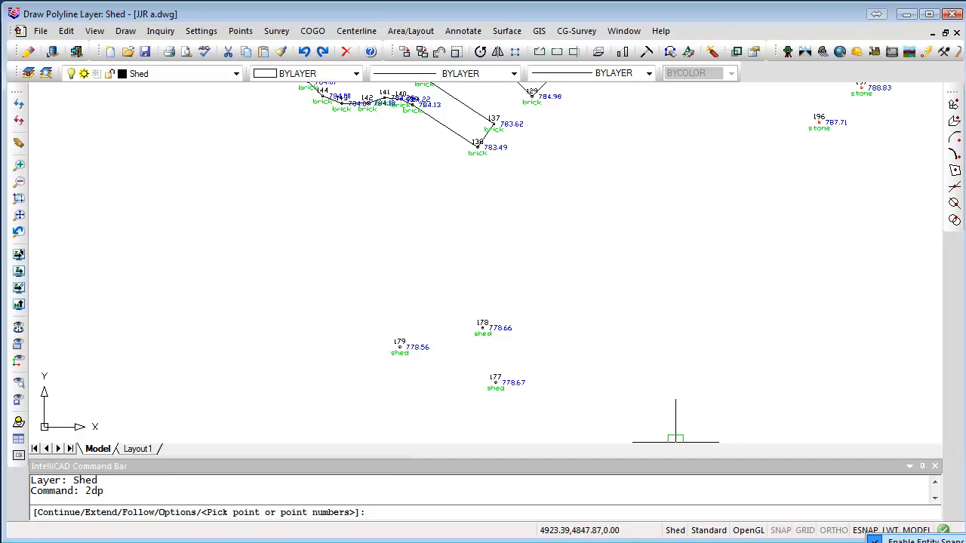
left_click(890, 542)
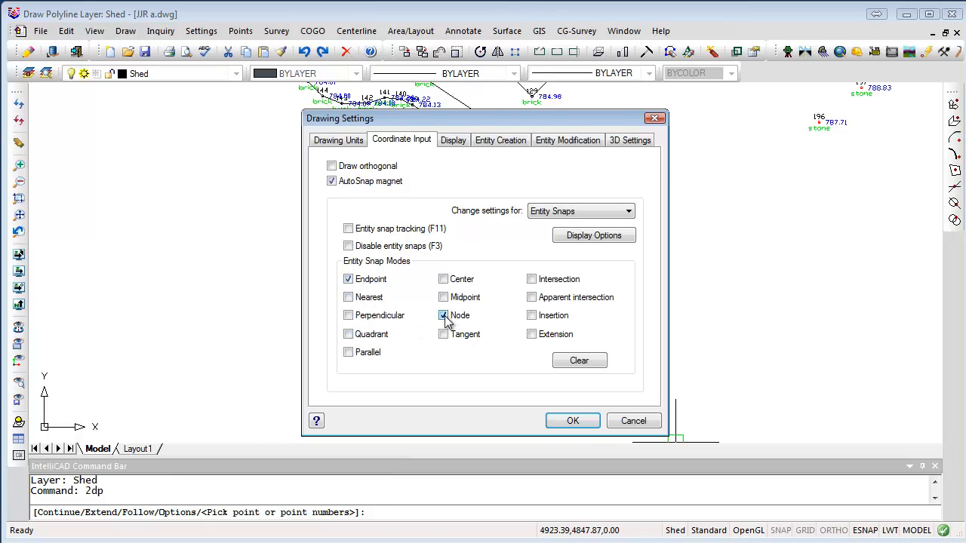
left_click(573, 421)
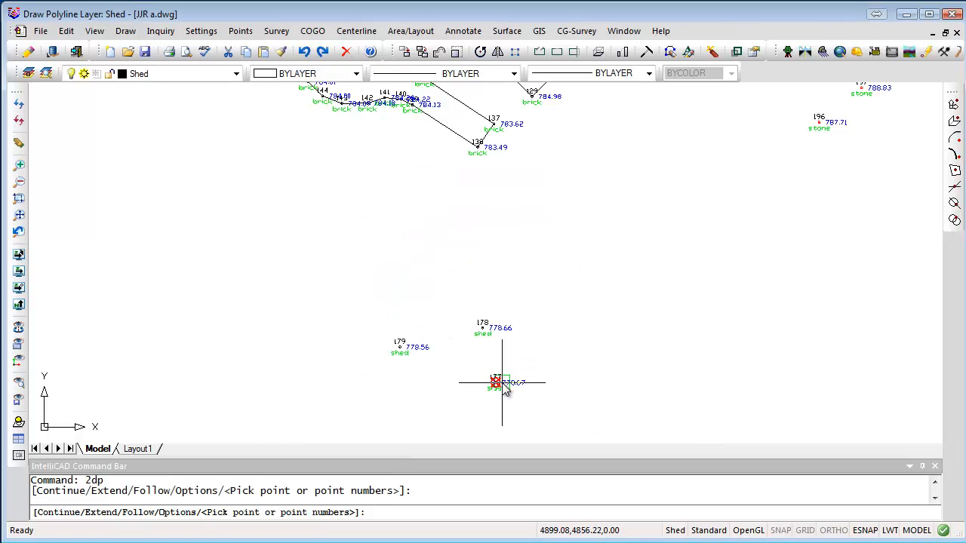
Draw the shed polyline from point 177 through point 178 to point 179.
left_click(500, 382)
left_click(483, 328)
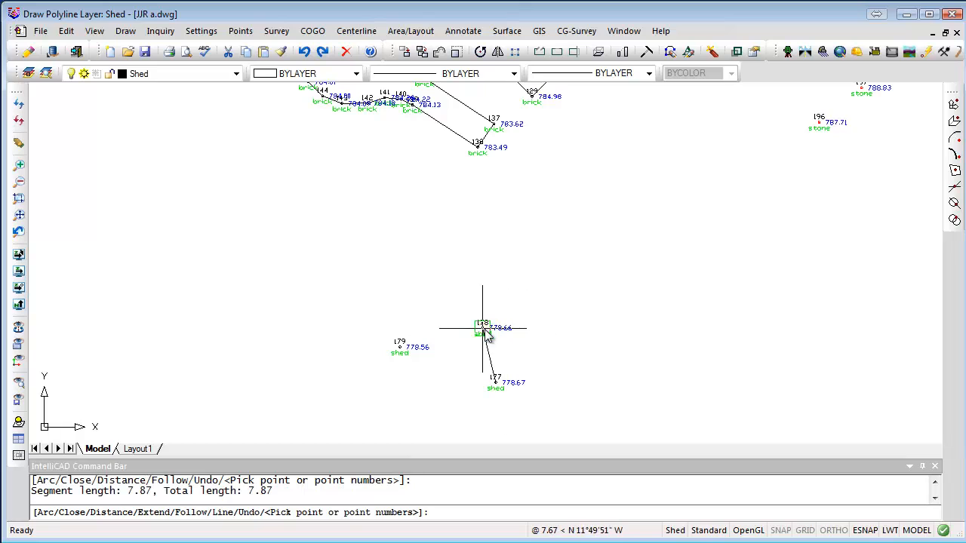
left_click(400, 347)
key("Return")
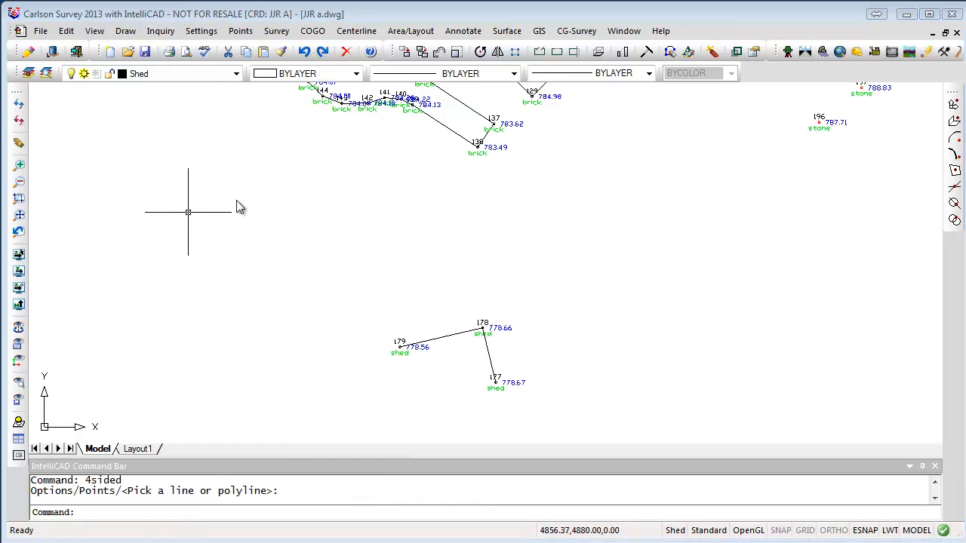
Complete the shed outline as a four-sided building from the side between points 177 and 178.
left_click(276, 32)
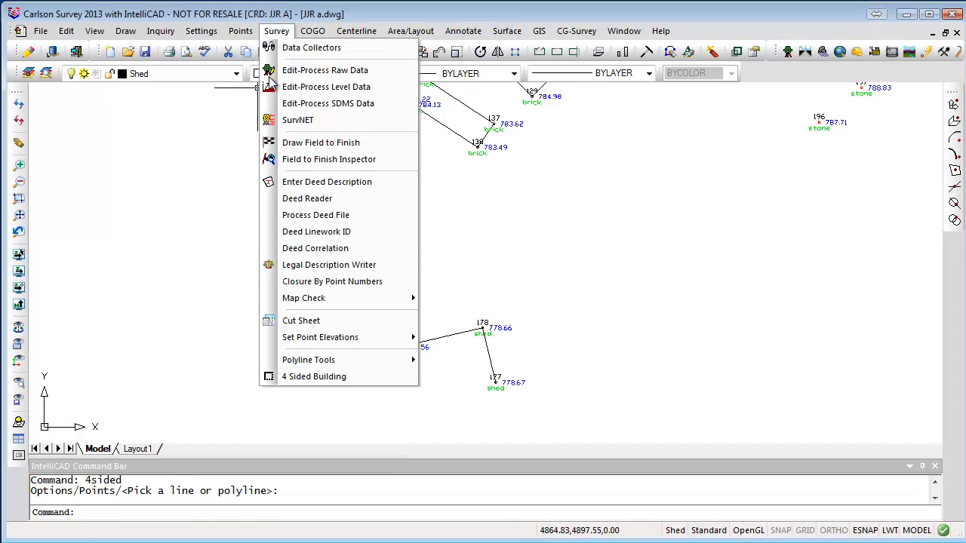
left_click(320, 377)
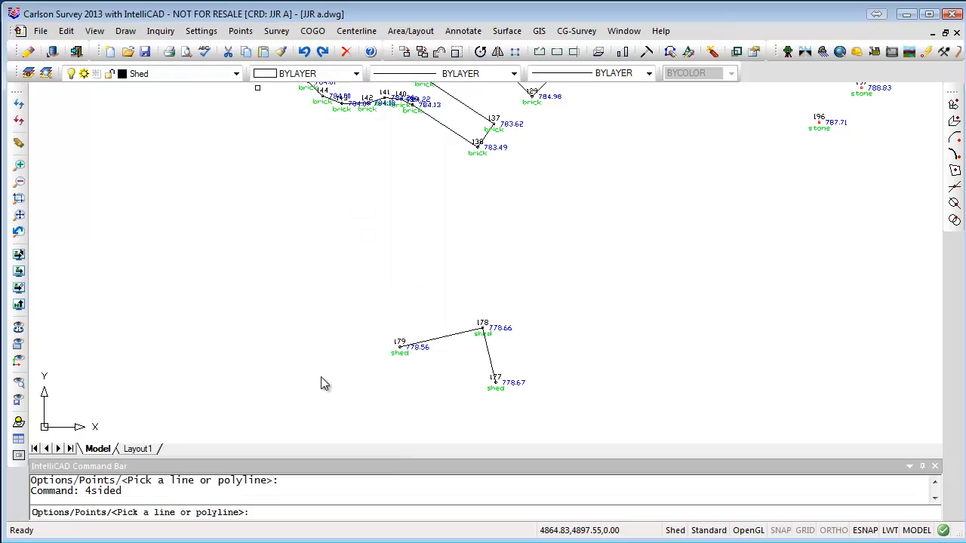
left_click(486, 352)
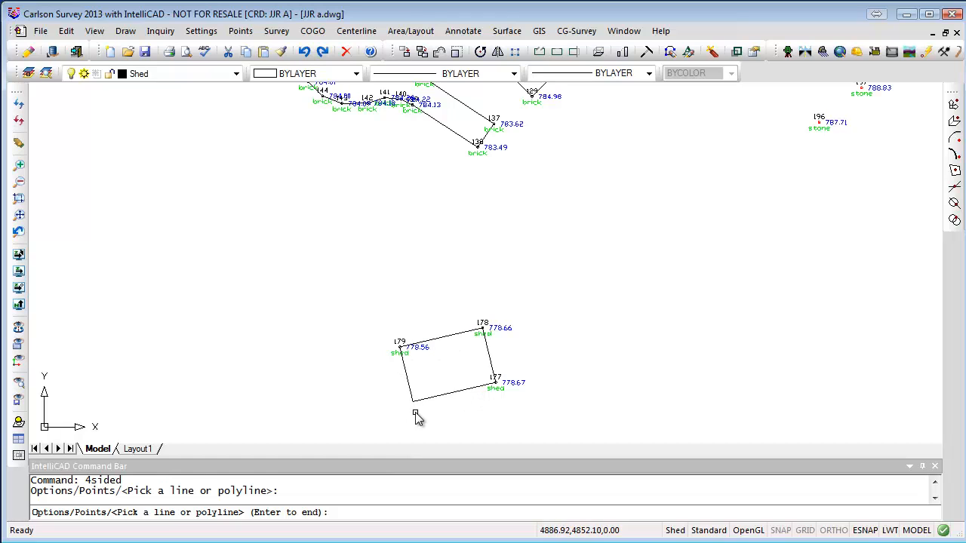
key("Return")
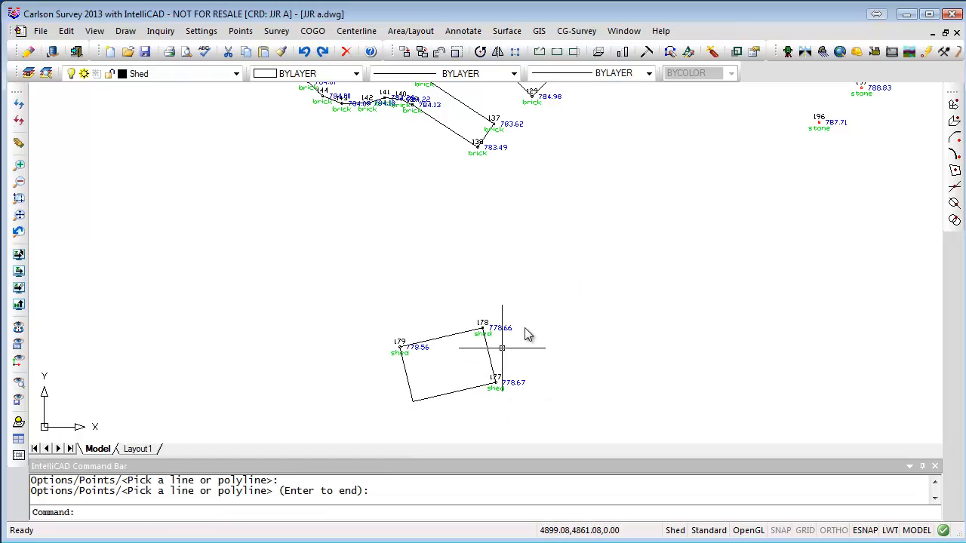
Freeze the Shed layer by picking the finished shed outline.
left_click(94, 34)
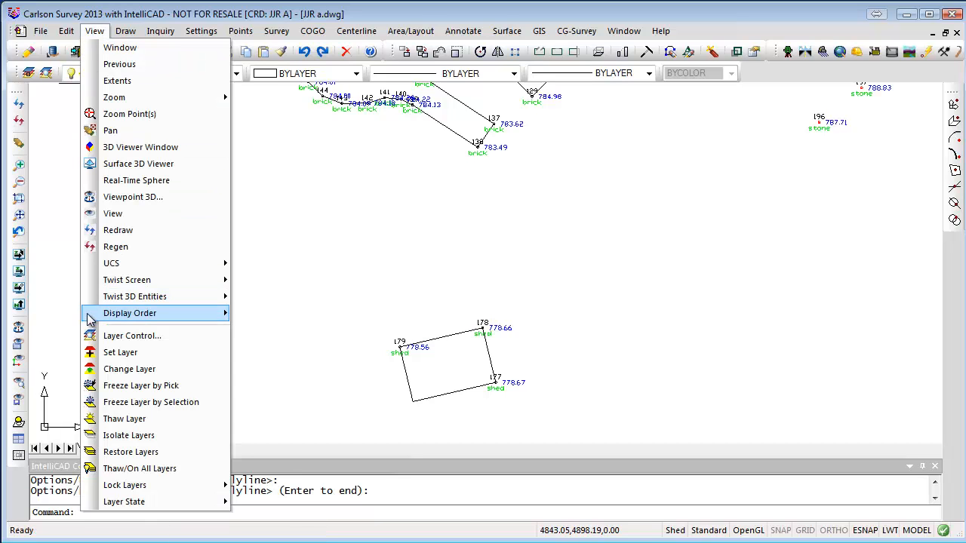
left_click(144, 386)
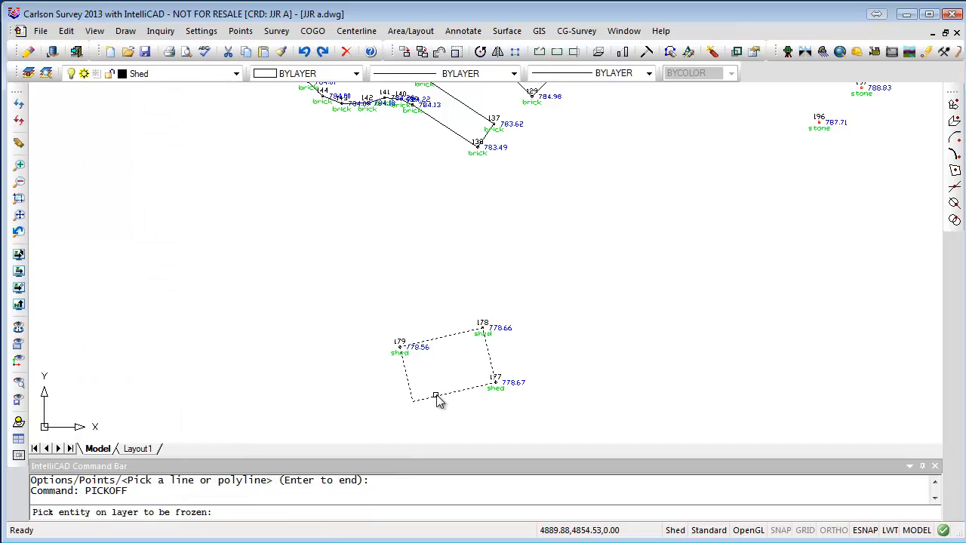
left_click(436, 397)
Freeze the stone layer by picking stone point 197, east of the brick area.
middle_click_drag(481, 252, 440, 403)
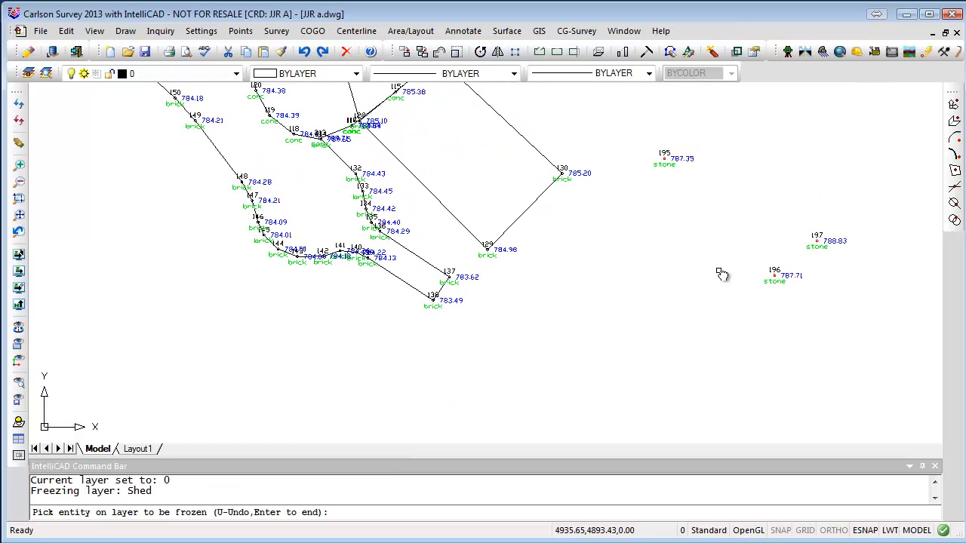
middle_click_drag(722, 274, 635, 404)
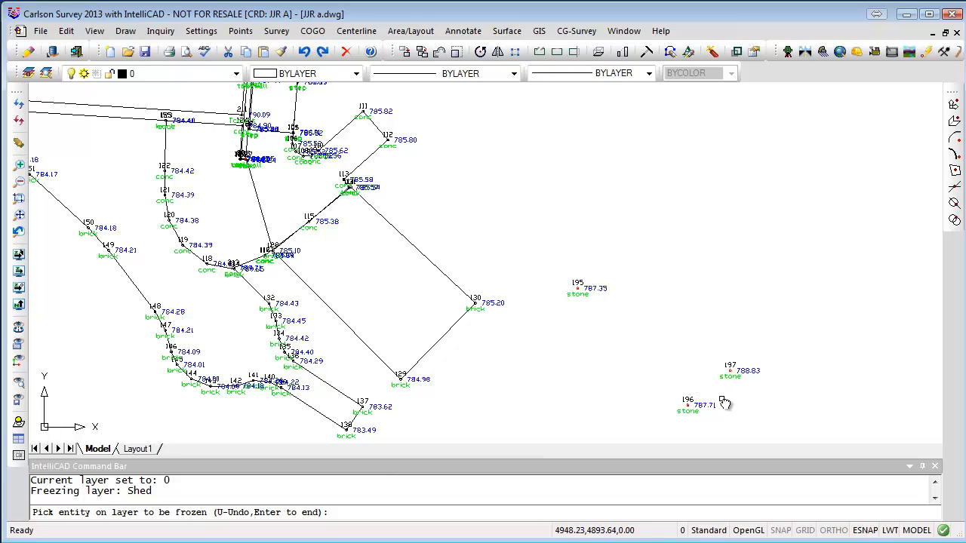
scroll(732, 384, "up", 6)
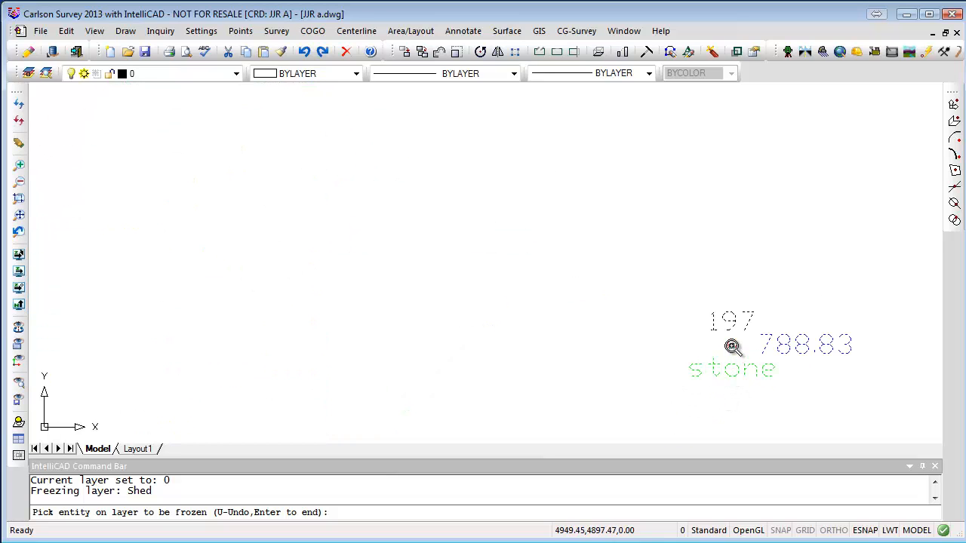
left_click(733, 346)
Examine the remaining brick, concrete, step and wall points and their linework.
scroll(552, 286, "down", 6)
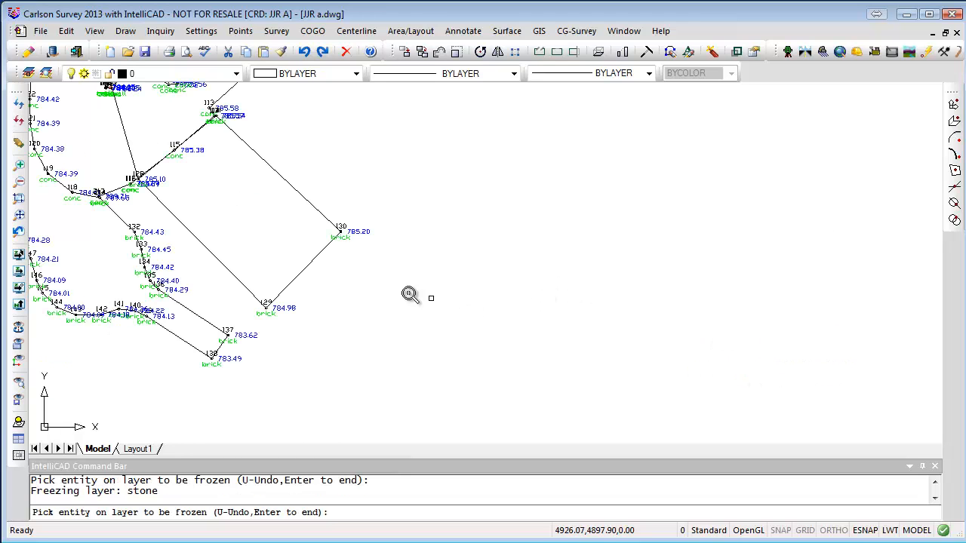
scroll(651, 326, "down", 4)
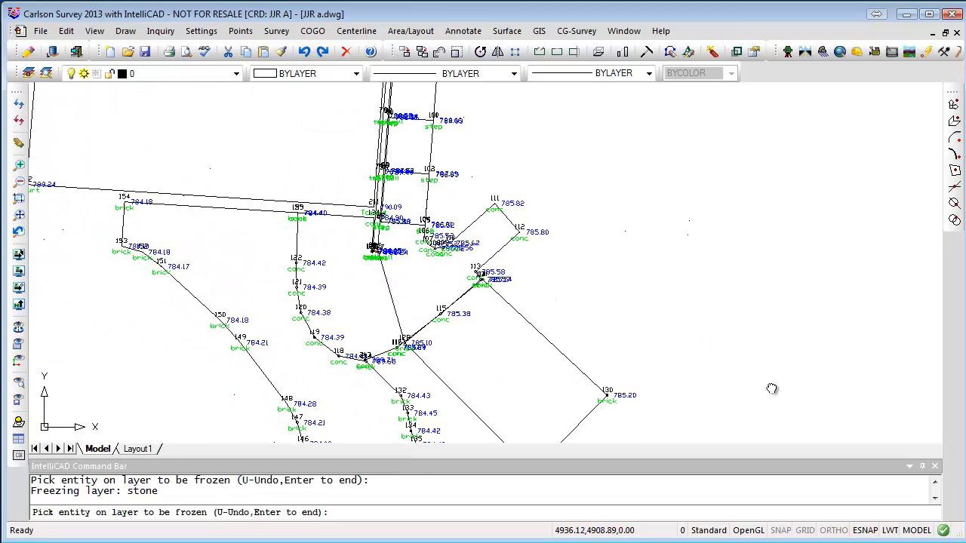
scroll(570, 230, "up", 2)
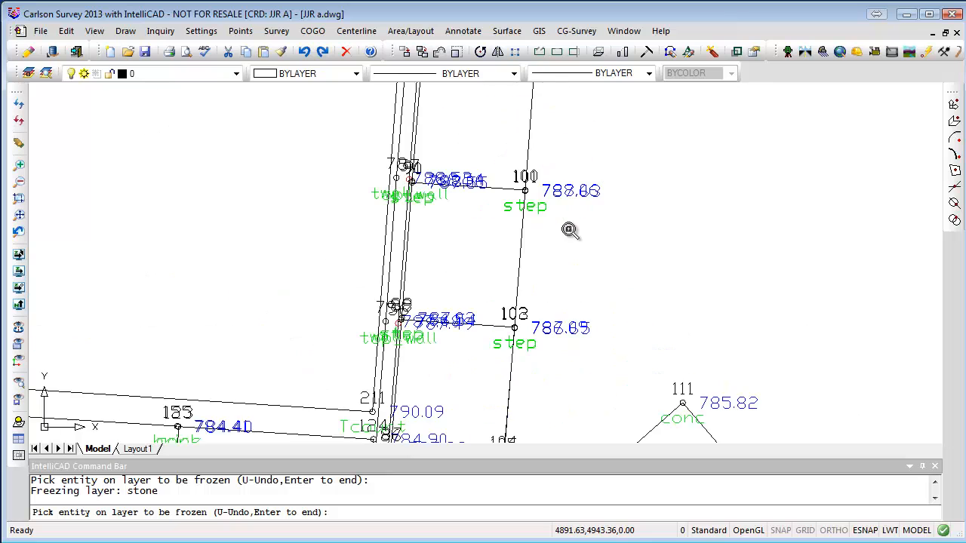
scroll(571, 231, "down", 5)
middle_click_drag(478, 371, 501, 292)
scroll(485, 298, "up", 3)
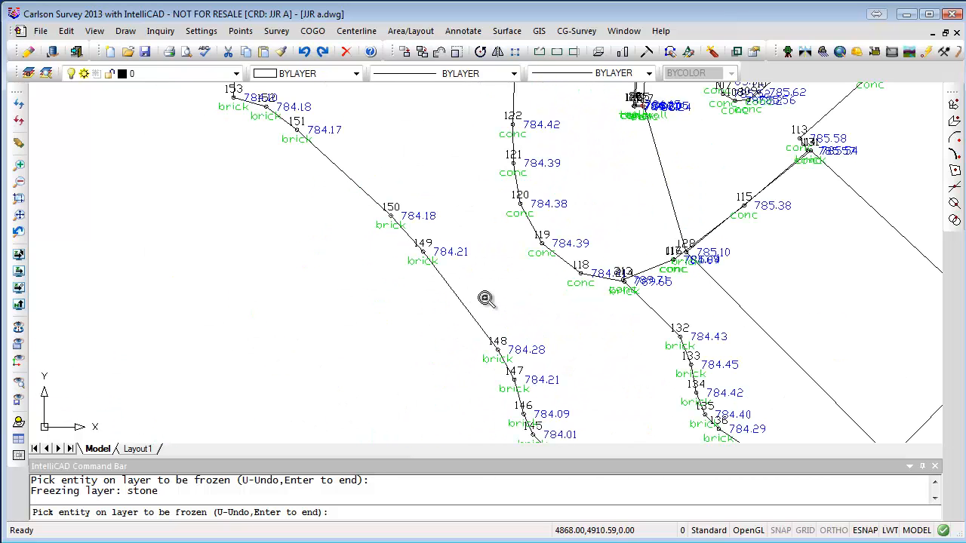
middle_click_drag(528, 310, 522, 218)
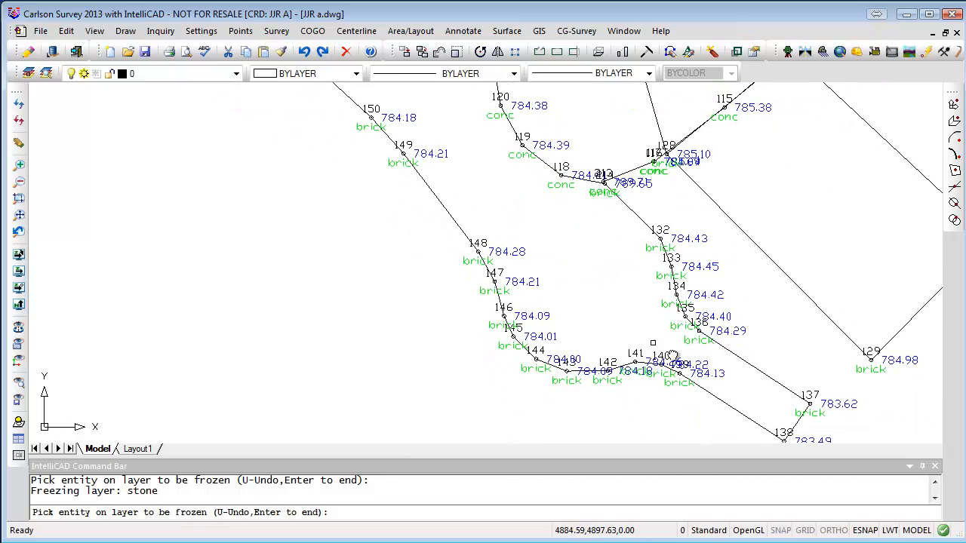
middle_click_drag(672, 356, 574, 294)
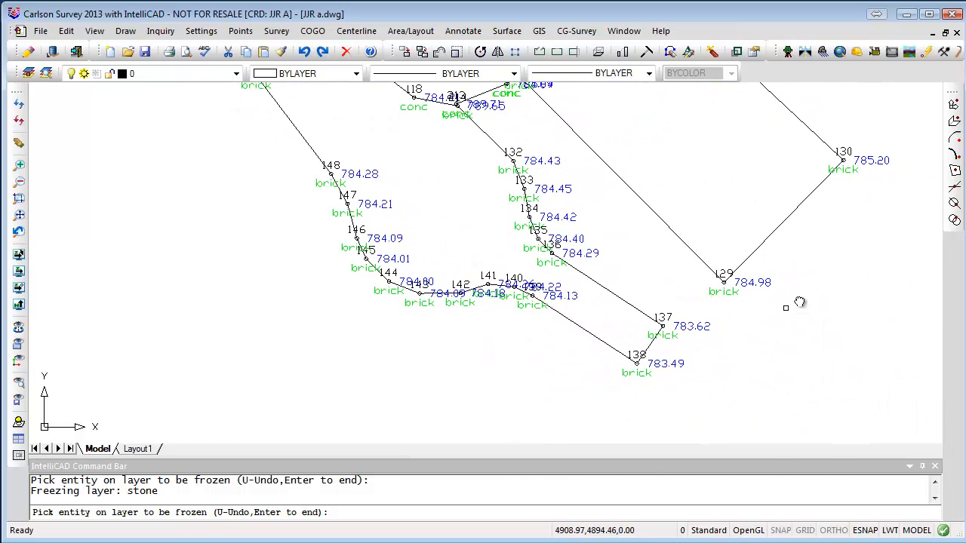
middle_click_drag(817, 221, 767, 393)
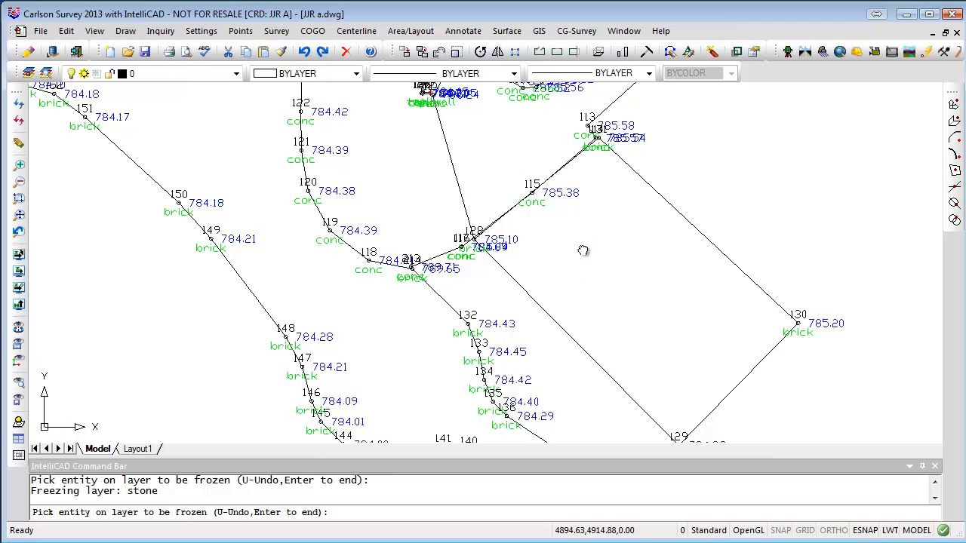
Examine the tennis court outline and the adjoining wall and step linework from the north end down to the brick area.
middle_click_drag(581, 250, 564, 426)
middle_click_drag(585, 170, 677, 486)
middle_click_drag(683, 199, 686, 464)
scroll(685, 462, "down", 2)
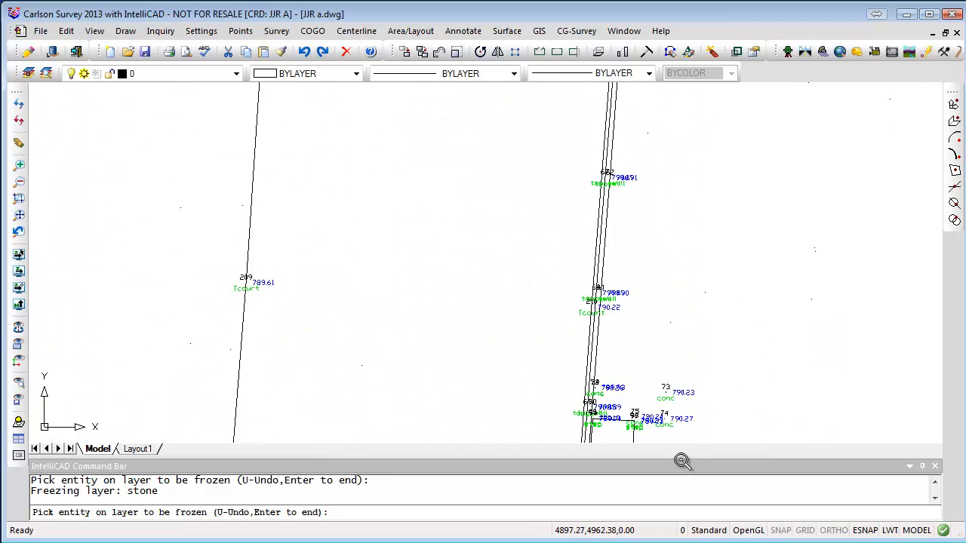
scroll(688, 420, "up", 1)
scroll(640, 264, "down", 3)
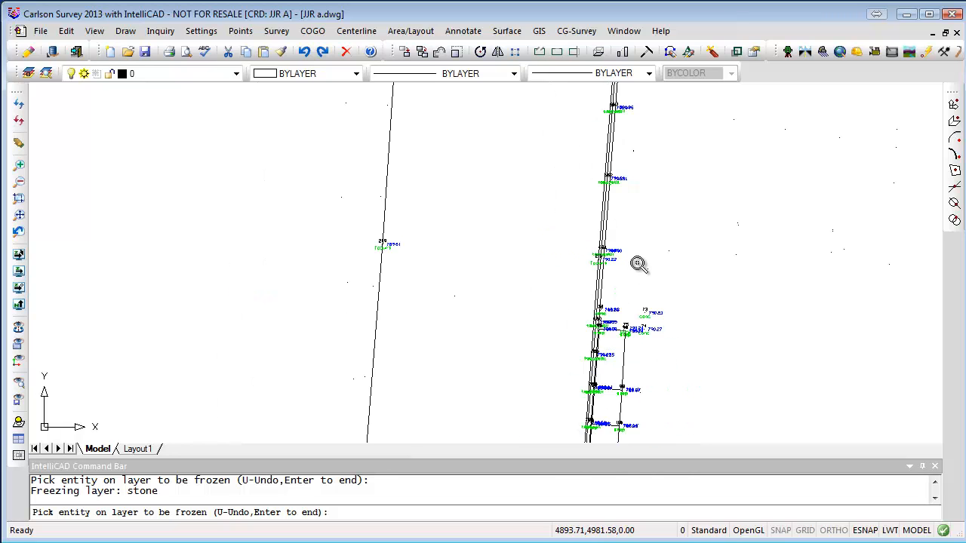
middle_click_drag(554, 202, 546, 431)
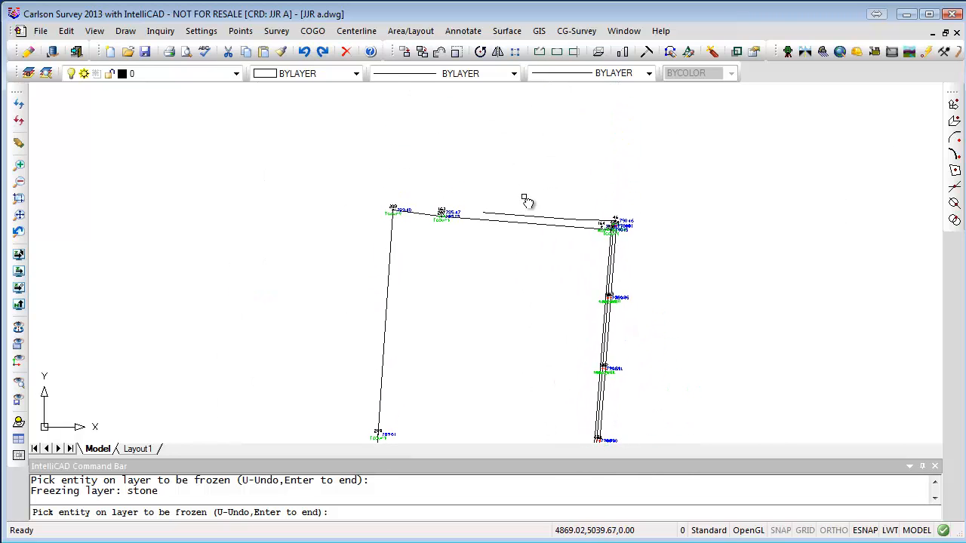
scroll(526, 203, "up", 4)
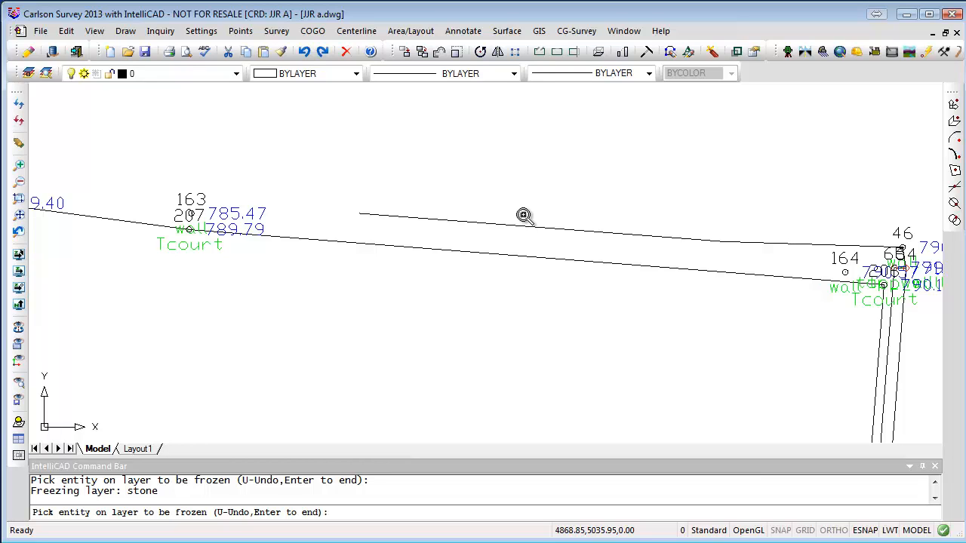
scroll(674, 306, "down", 5)
middle_click_drag(679, 330, 651, 153)
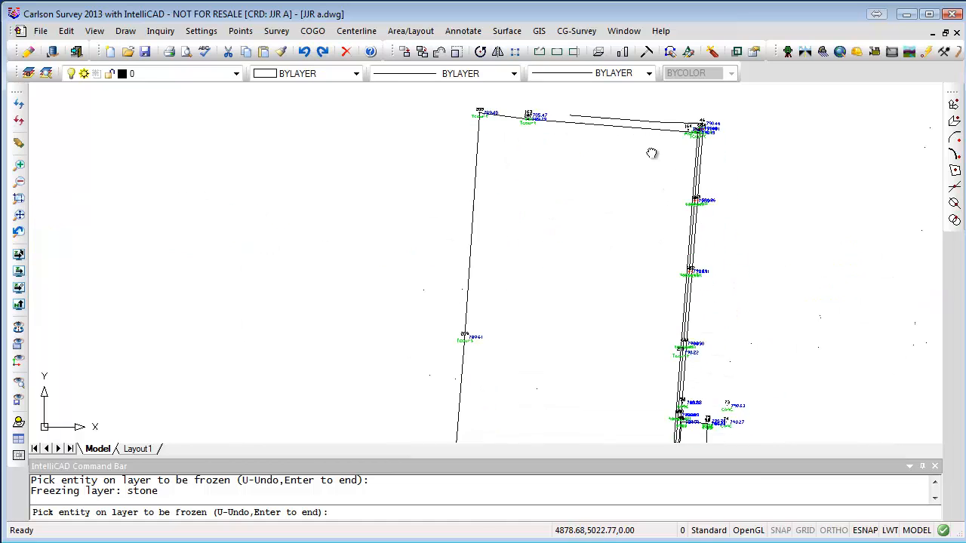
scroll(625, 113, "down", 3)
scroll(570, 249, "up", 3)
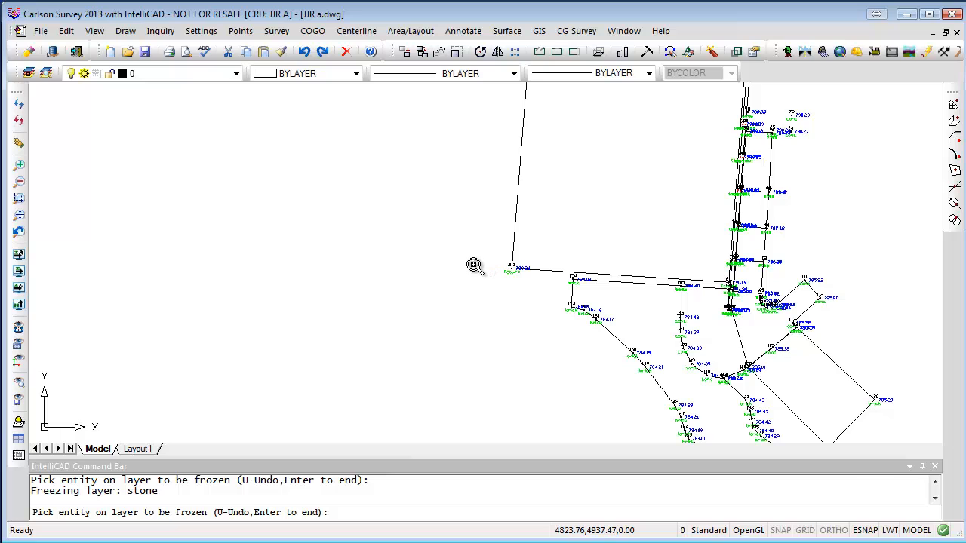
key("Return")
Isolate the TCOURT layer by selecting the court linework around its southwest corner.
left_click(95, 31)
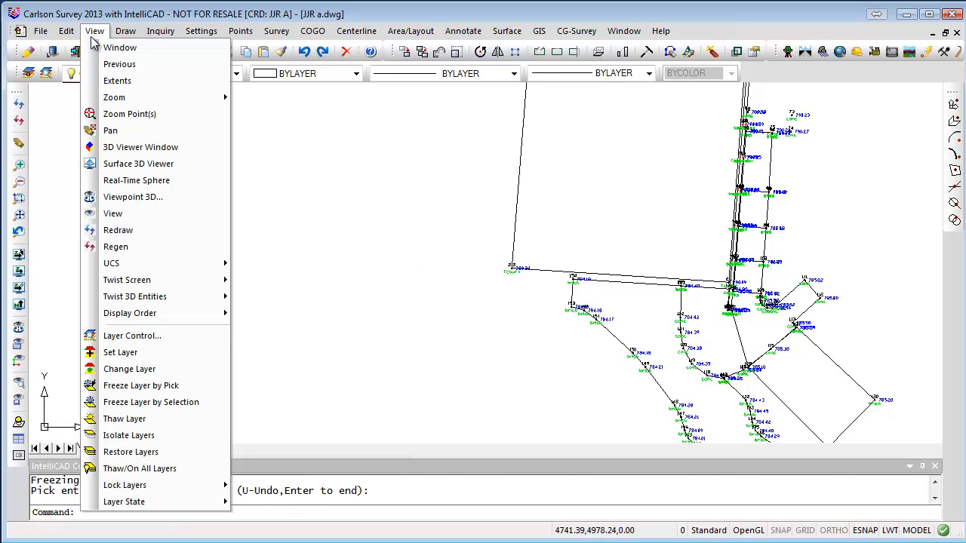
left_click(129, 435)
left_click(528, 256)
left_click(462, 285)
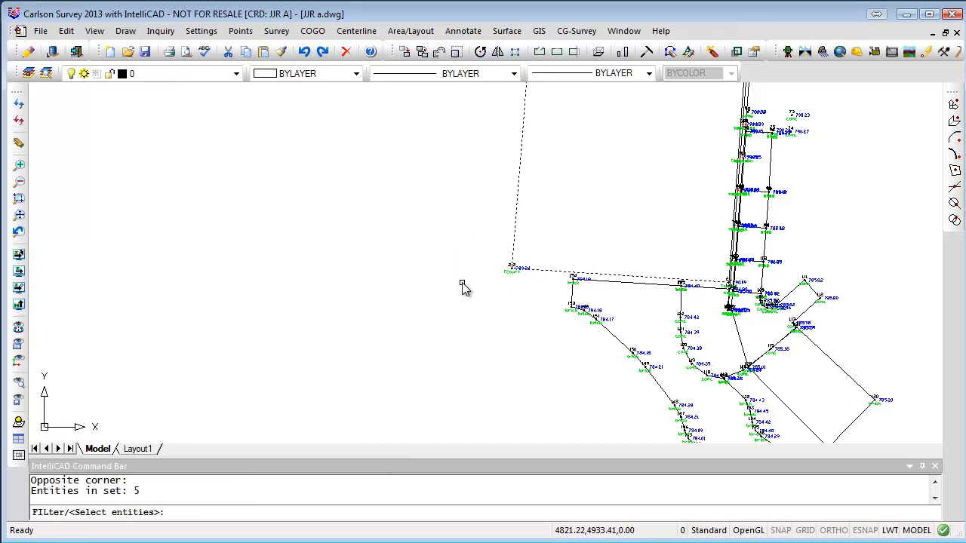
key("Return")
key("Return")
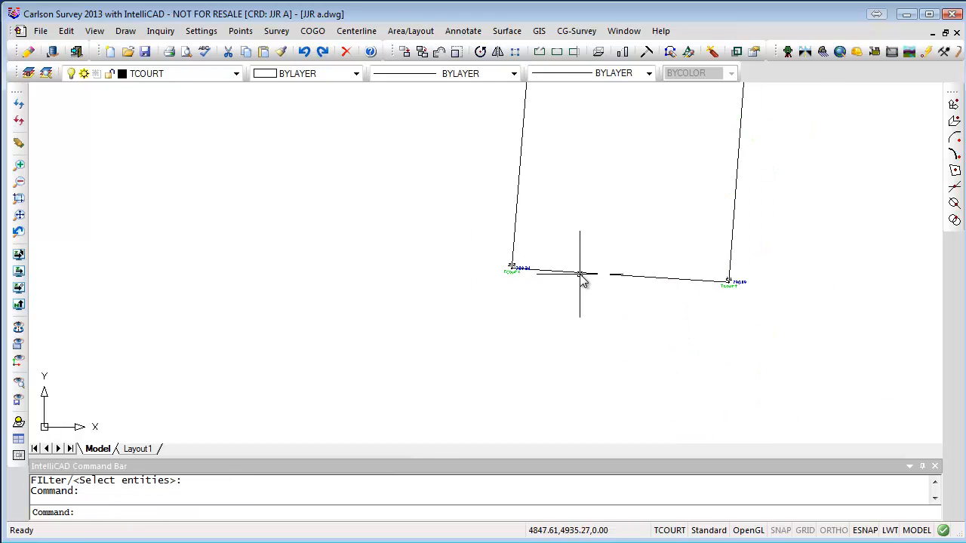
Inspect the individual line segments along the court's south, east and north sides.
left_click(581, 272)
key("Escape")
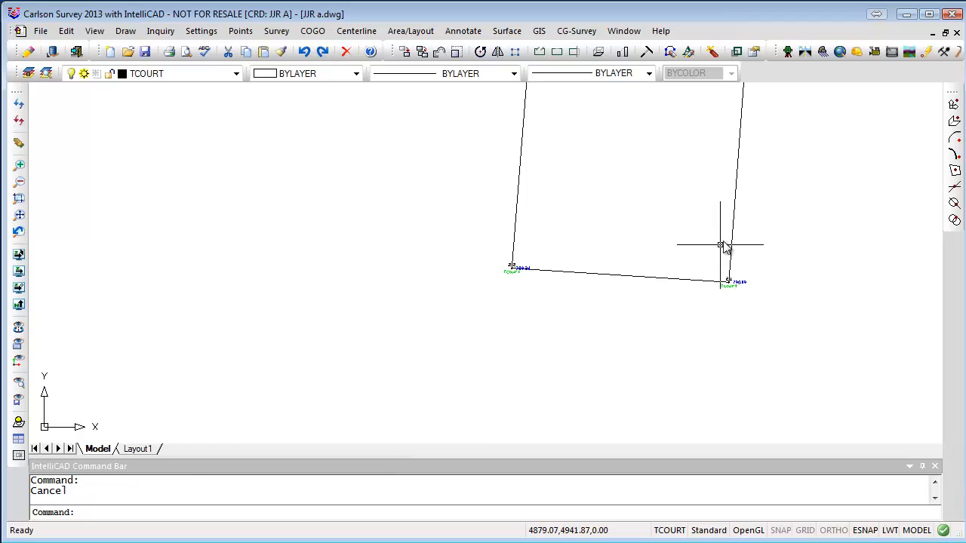
left_click(733, 232)
scroll(661, 311, "down", 4)
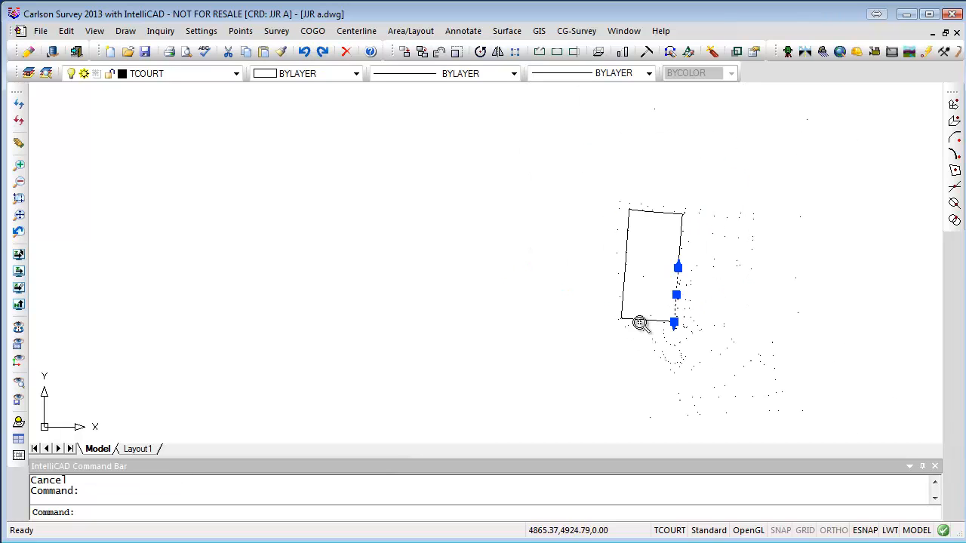
scroll(653, 254, "up", 3)
key("Escape")
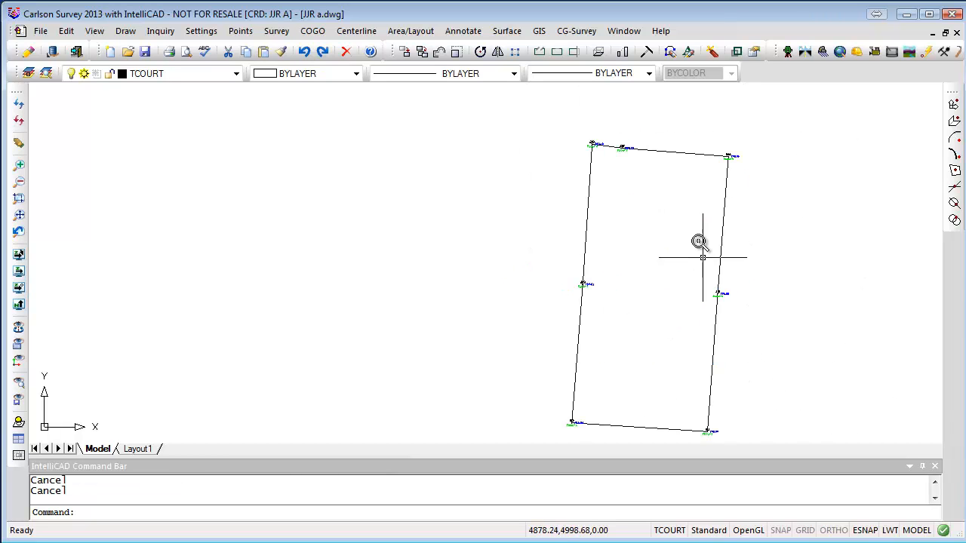
left_click(724, 216)
key("Escape")
scroll(619, 145, "up", 3)
scroll(618, 145, "down", 3)
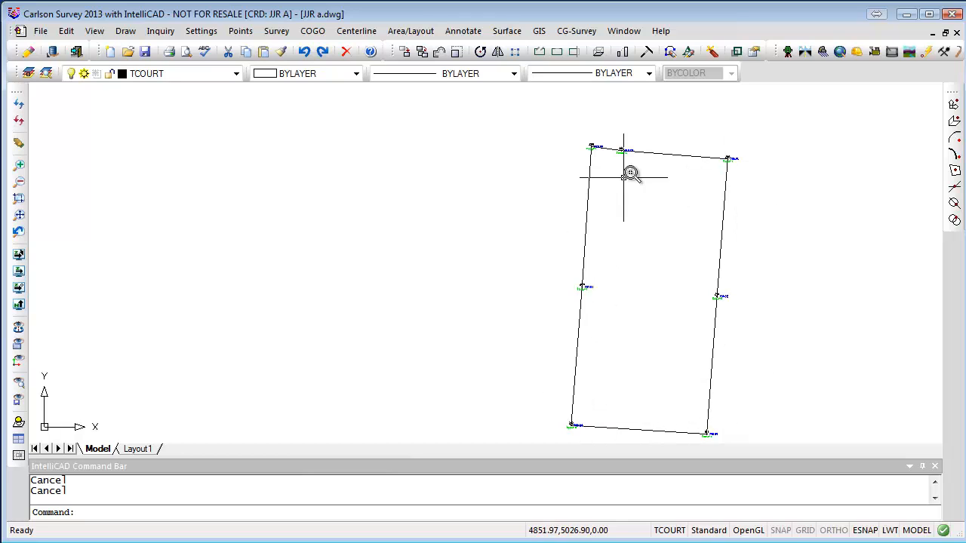
left_click(674, 155)
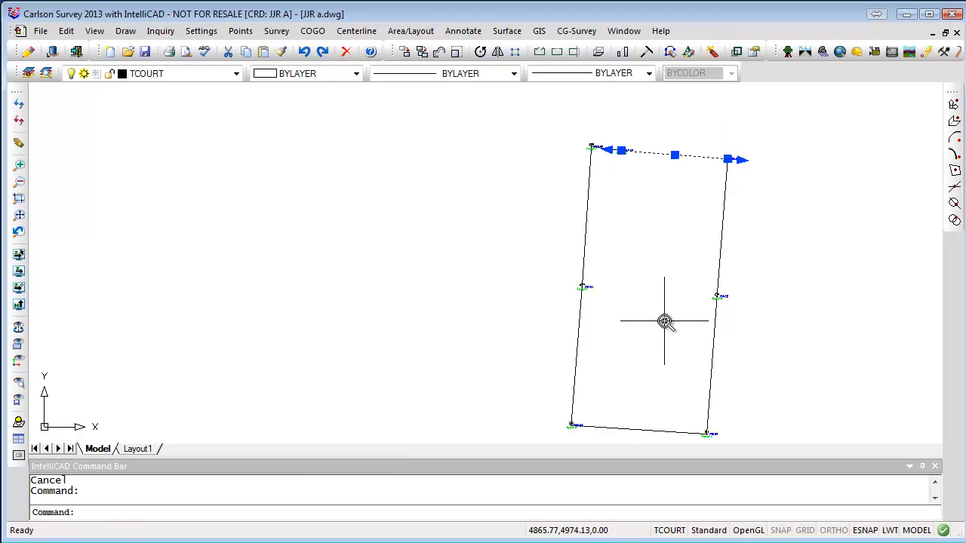
key("Escape")
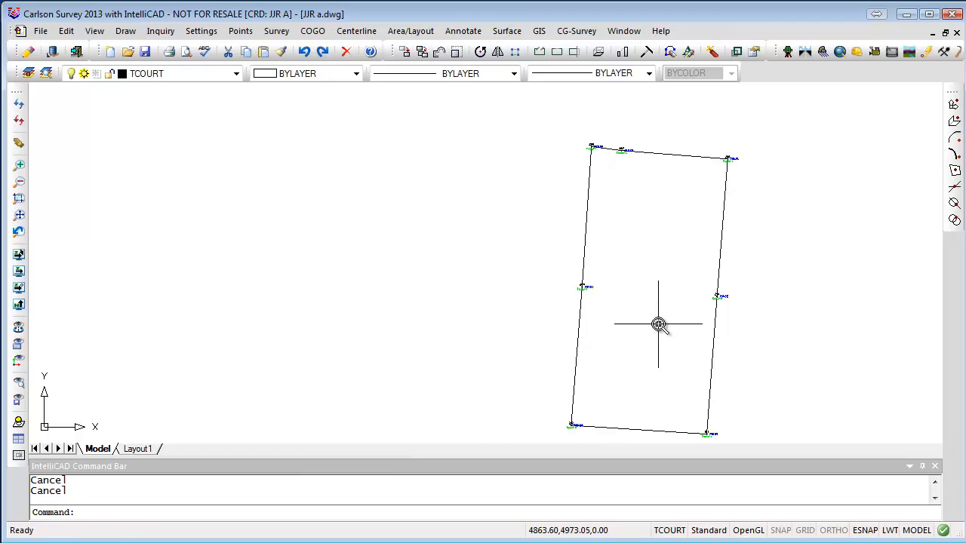
Erase the court outline's segments on all four sides, leaving the survey points in place.
type("e")
key("Return")
left_click(657, 152)
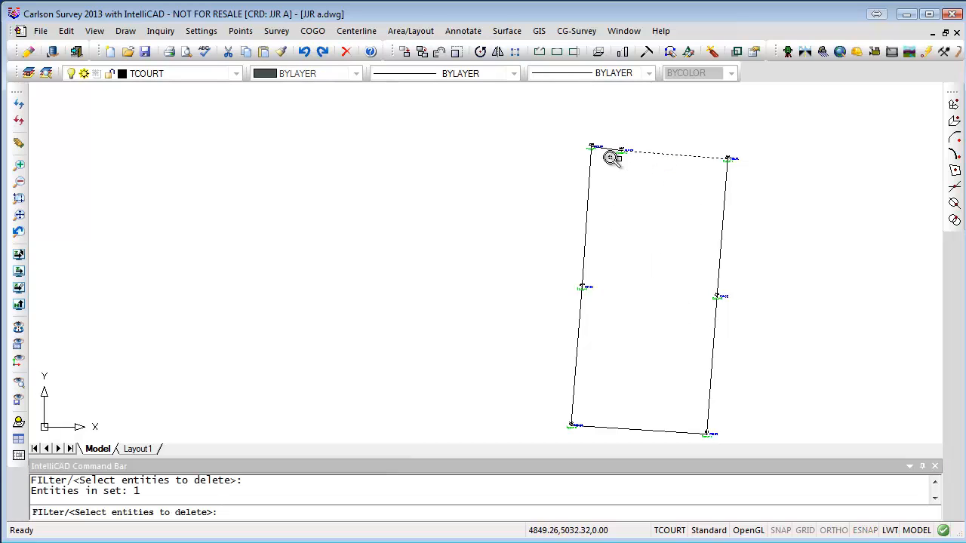
left_click(605, 148)
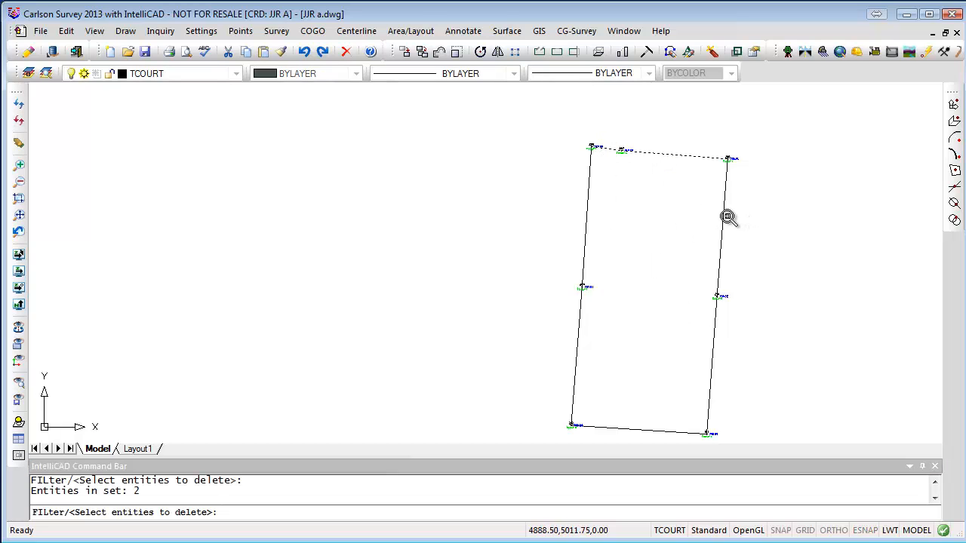
left_click(707, 367)
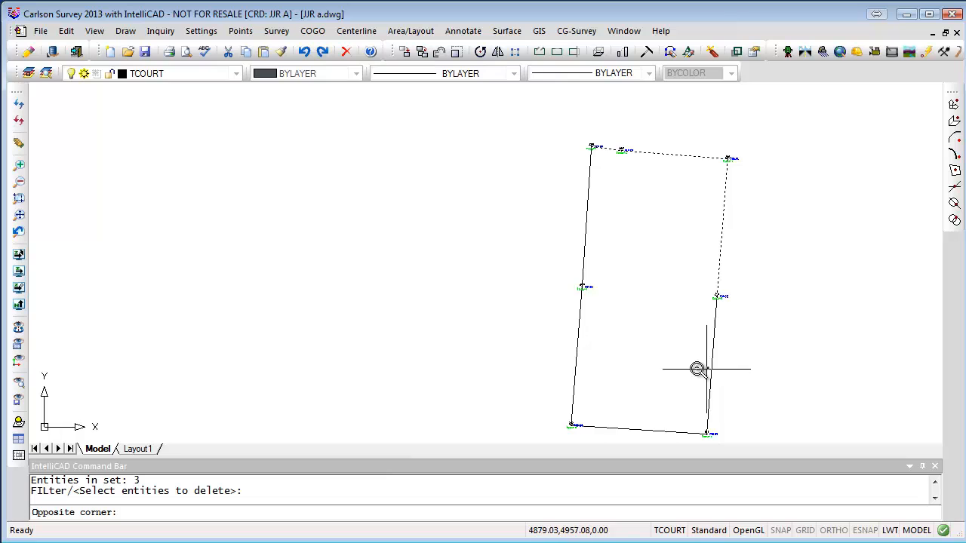
left_click(698, 366)
left_click(720, 362)
left_click(701, 369)
left_click(655, 423)
left_click(645, 437)
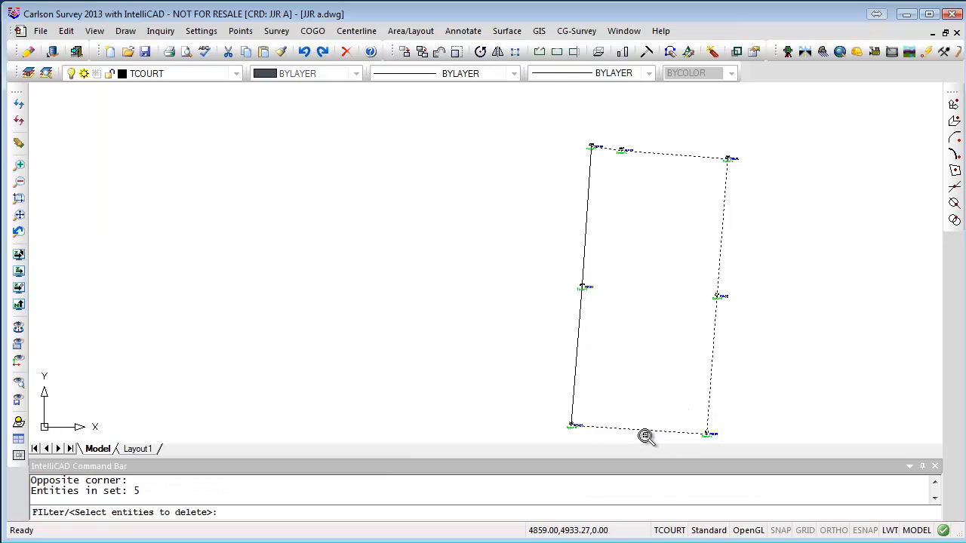
left_click(580, 363)
left_click(586, 233)
key("Return")
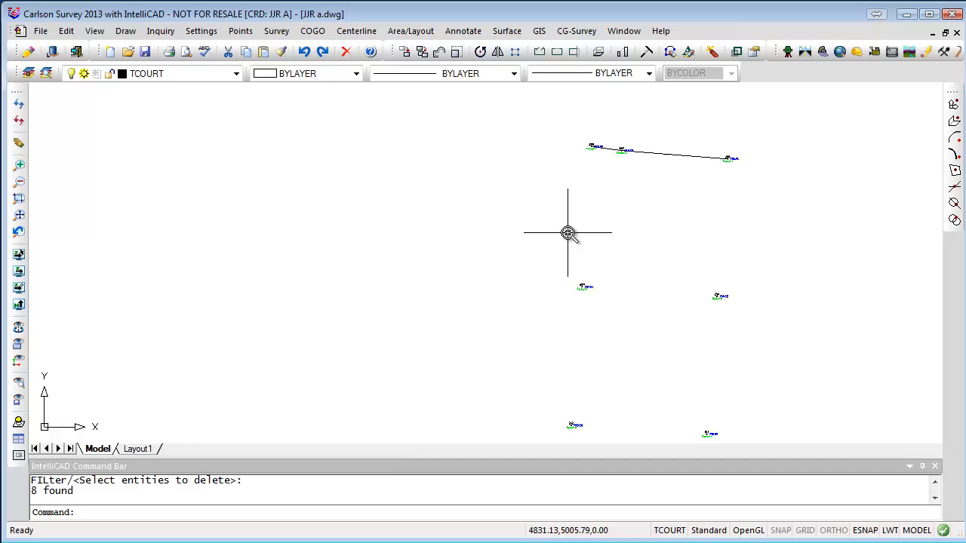
Erase the two leftover lines on the court's north side, between points 206, 207 and 208.
left_click(662, 152)
type("e")
key("Return")
scroll(593, 154, "up", 2)
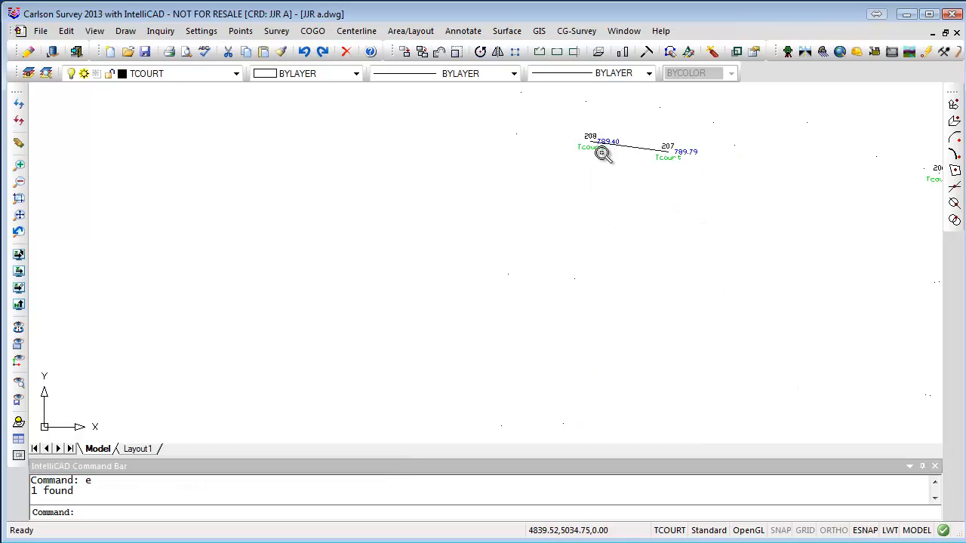
left_click(629, 149)
type("e")
key("Return")
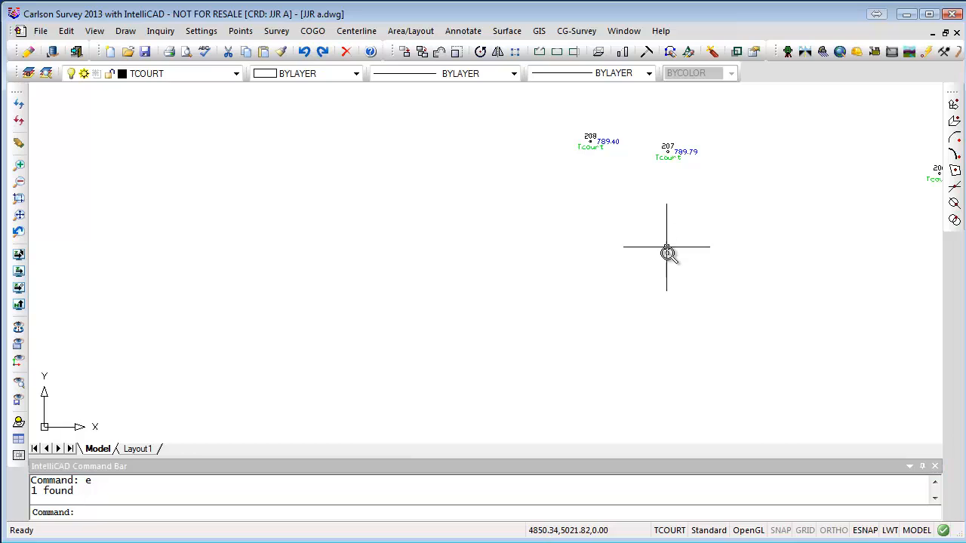
Start a 3D polyline with the elevation/slope prompt turned off and the current drawing properties used.
scroll(692, 273, "down", 3)
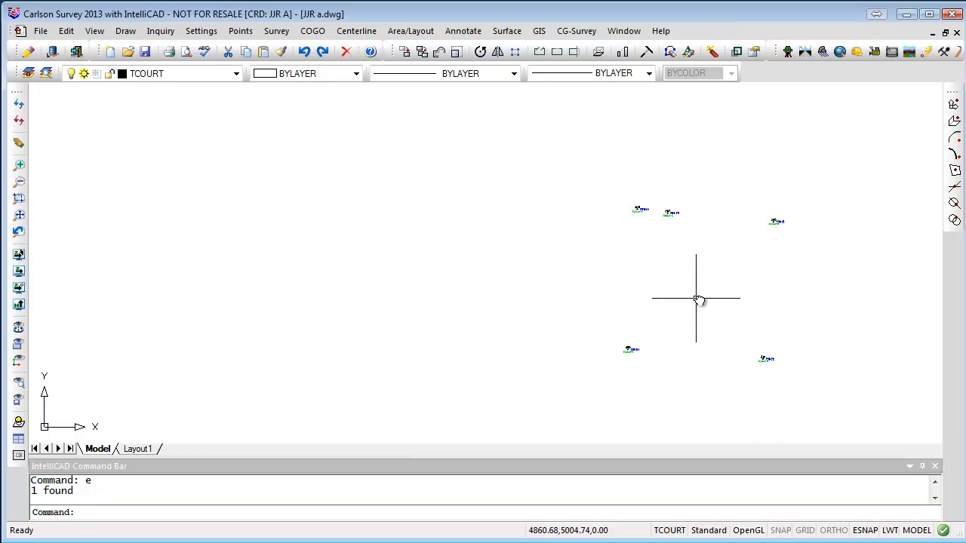
middle_click_drag(696, 298, 629, 241)
type("r")
key("Return")
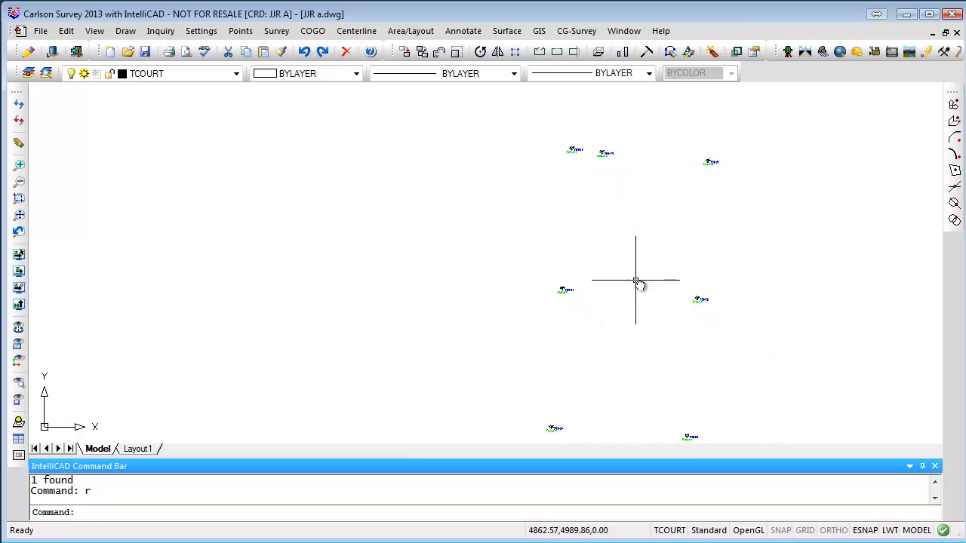
scroll(650, 303, "down", 2)
scroll(647, 302, "up", 2)
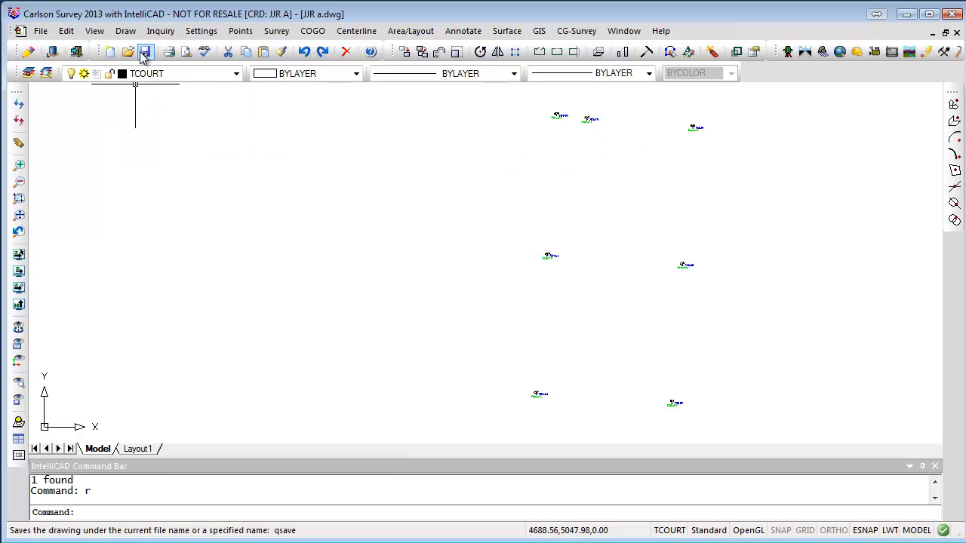
left_click(123, 33)
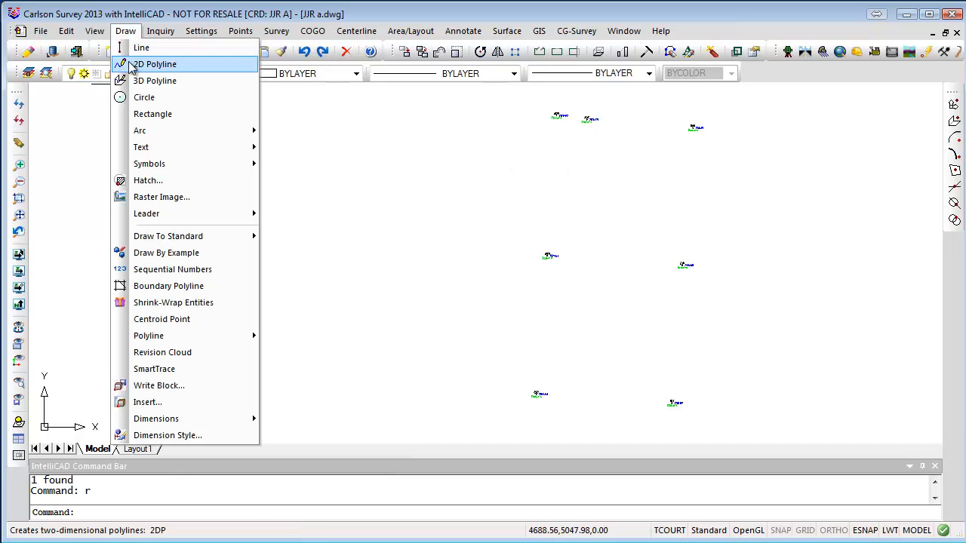
left_click(155, 82)
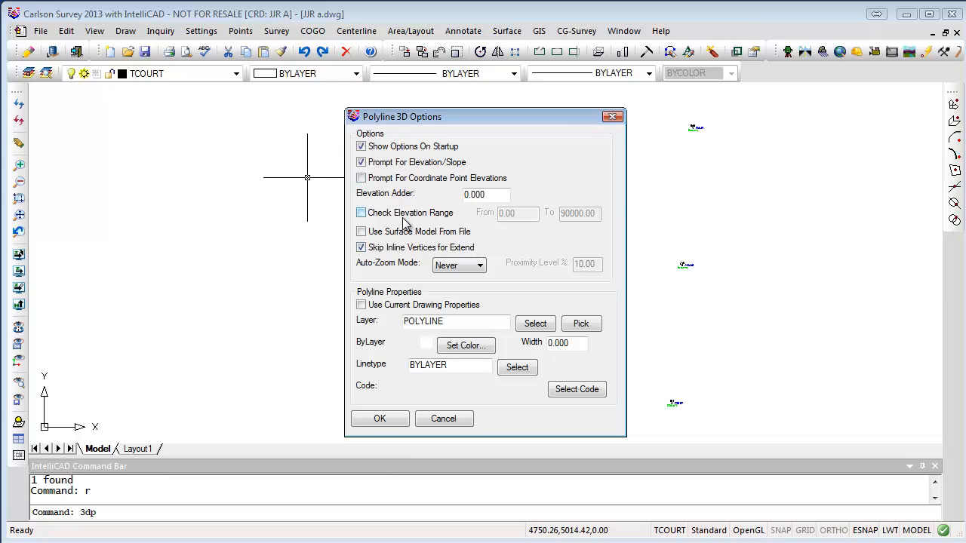
left_click(361, 163)
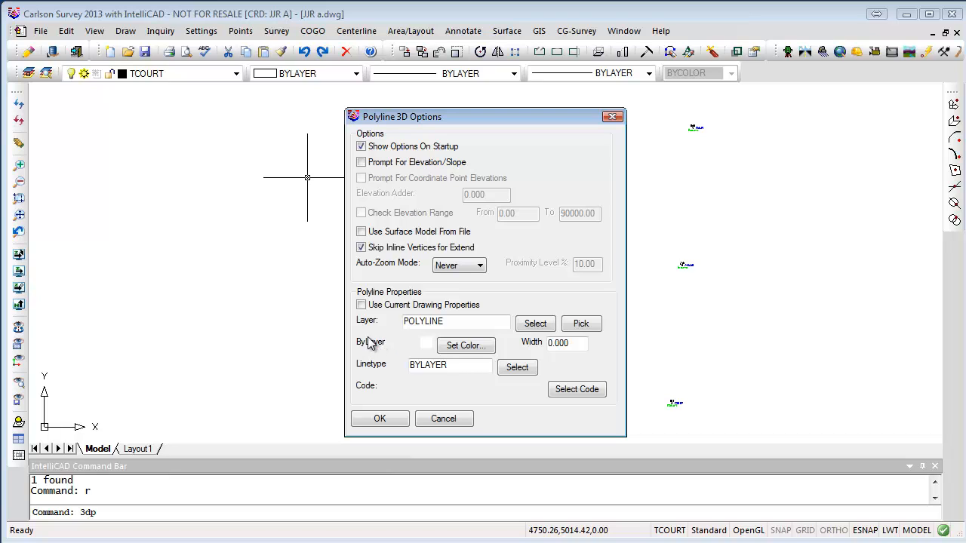
left_click(361, 305)
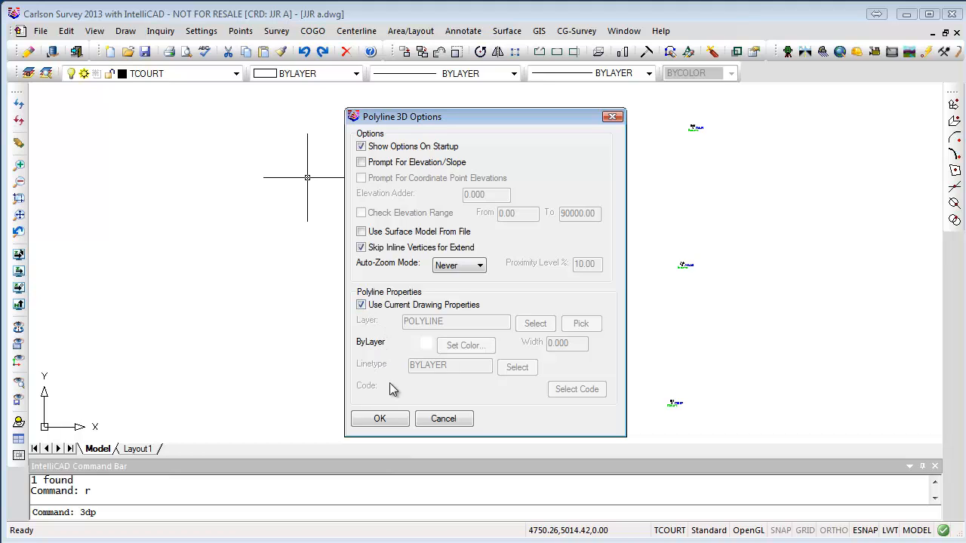
left_click(381, 420)
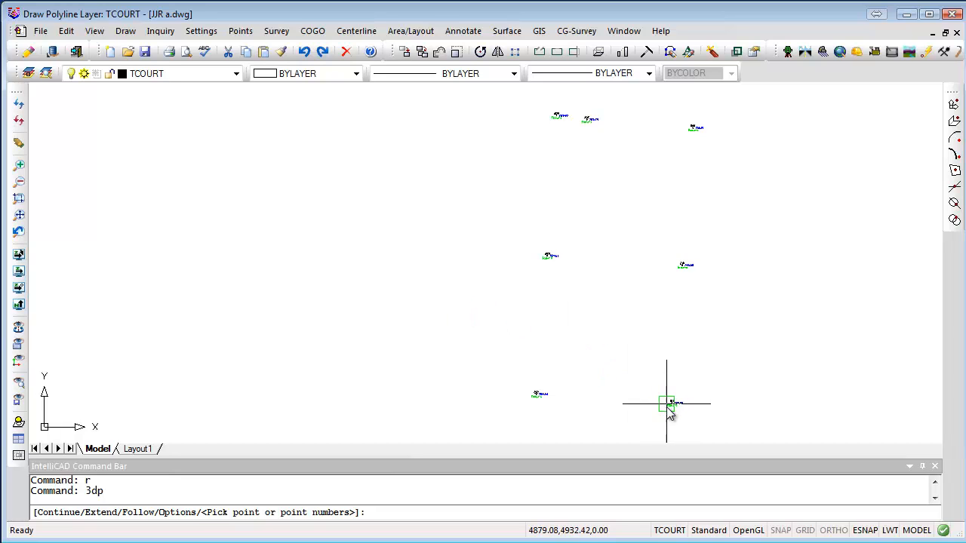
Snap the 3D polyline's first two vertices to survey points 211 and 212 along the court's south side.
scroll(674, 404, "up", 5)
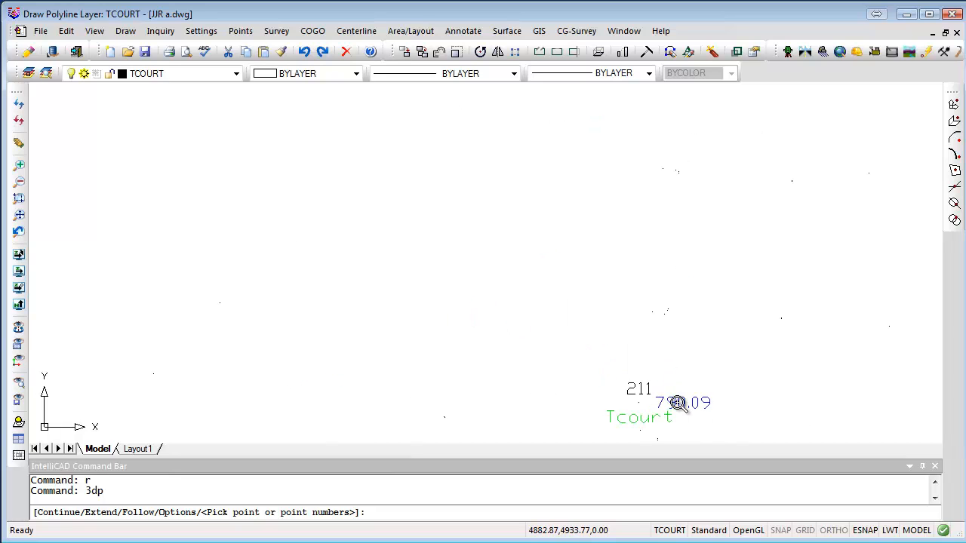
left_click(640, 403)
scroll(639, 403, "down", 5)
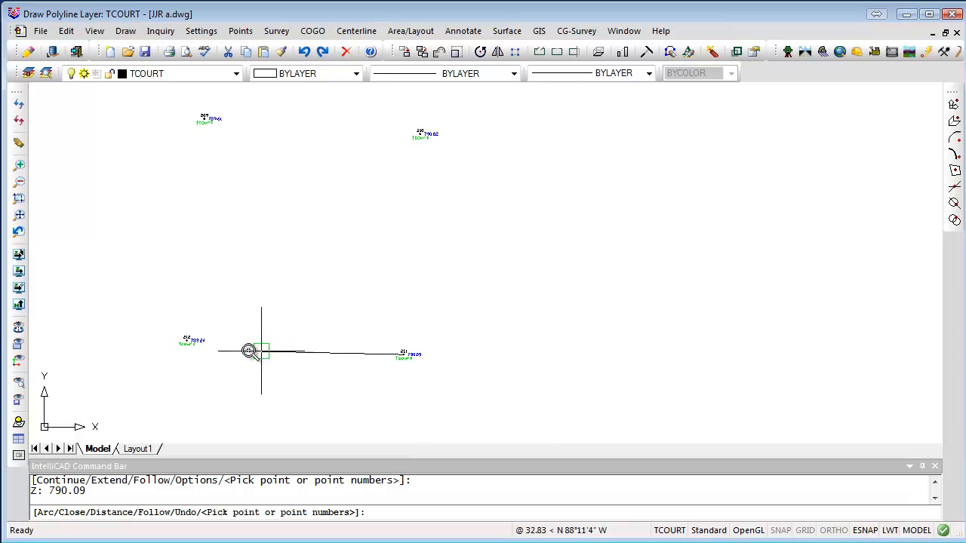
scroll(195, 349, "up", 5)
left_click(110, 224)
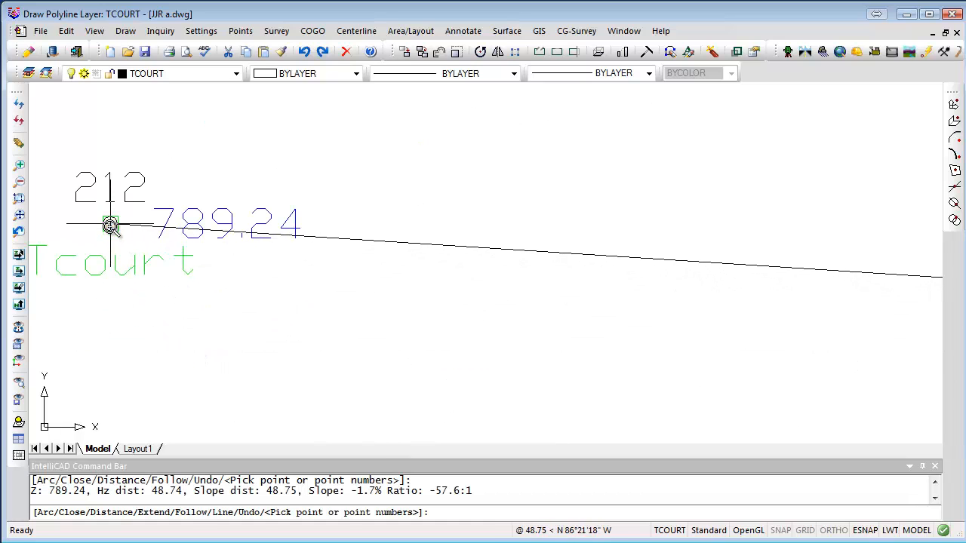
Continue the 3D polyline up the west side through points 209 and 208, and across the north side through 207 and 206.
scroll(110, 223, "down", 5)
middle_click_drag(236, 179, 315, 505)
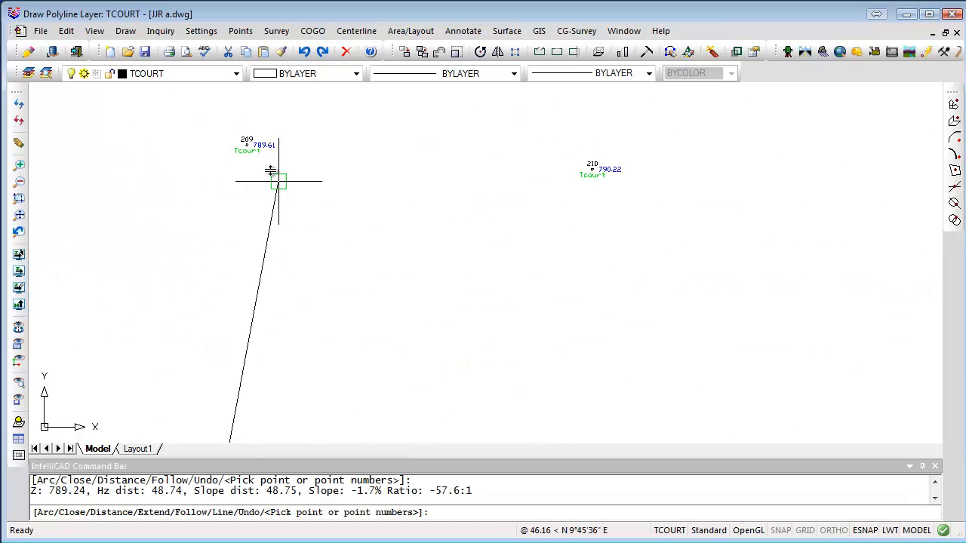
left_click(247, 144)
mouse_move(246, 144)
middle_mouse_down()
mouse_move(345, 360)
mouse_move(350, 453)
middle_mouse_up()
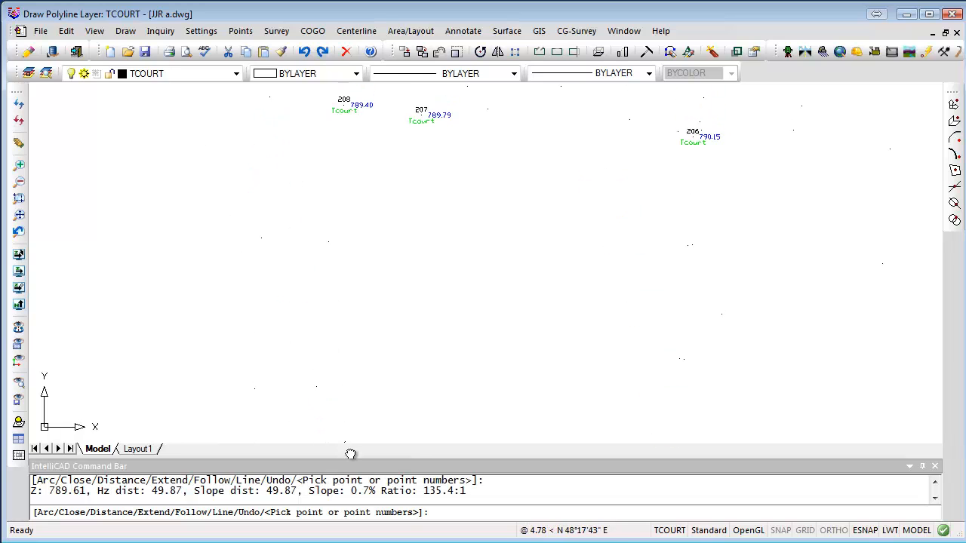
left_click(343, 115)
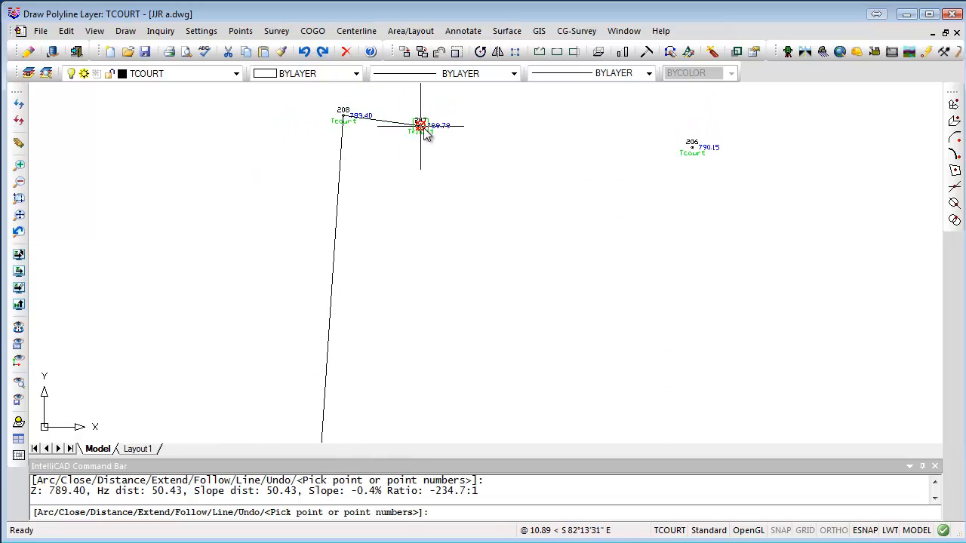
left_click(421, 125)
left_click(693, 147)
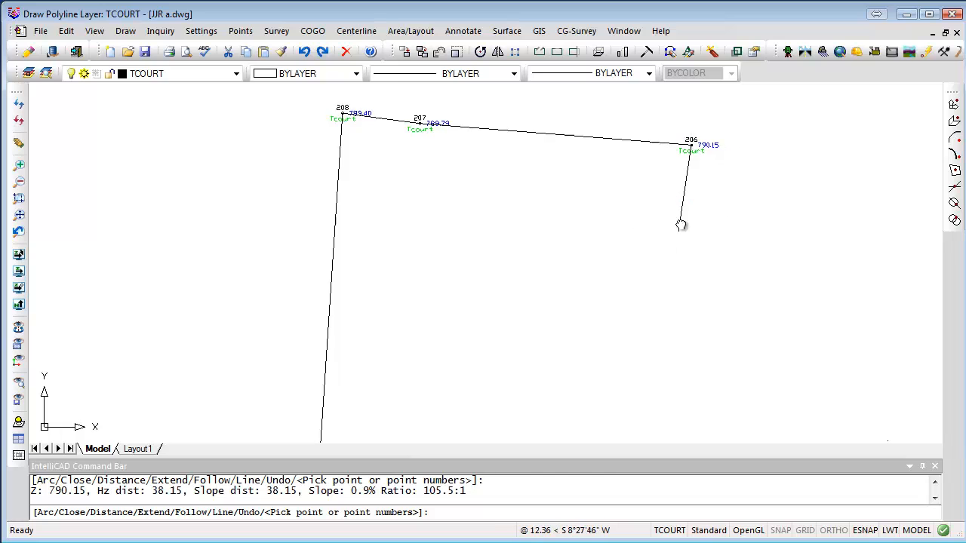
Add point 210 on the court's east side to the 3D polyline and close the outline back to point 211.
middle_click_drag(681, 219, 647, 151)
scroll(646, 151, "down", 2)
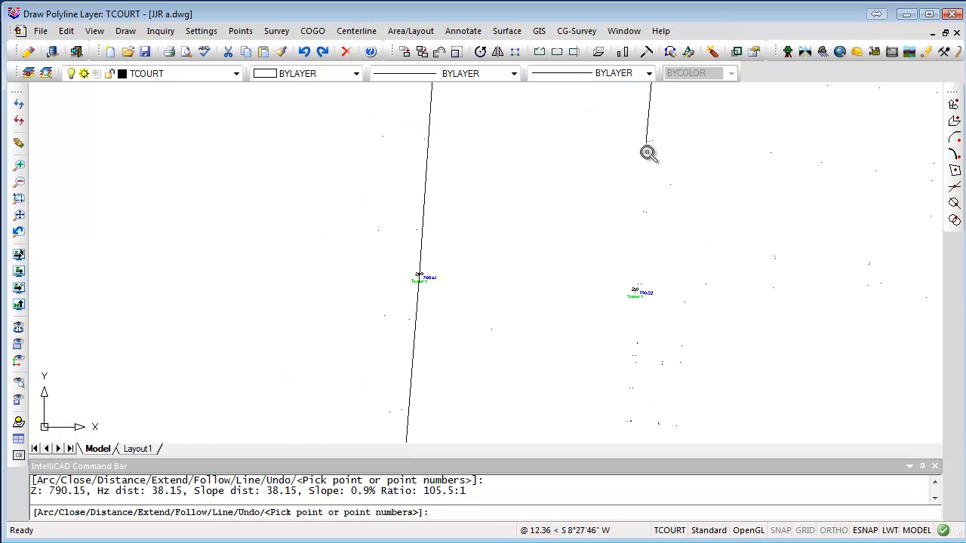
scroll(637, 296, "up", 4)
left_click(636, 295)
scroll(634, 352, "down", 4)
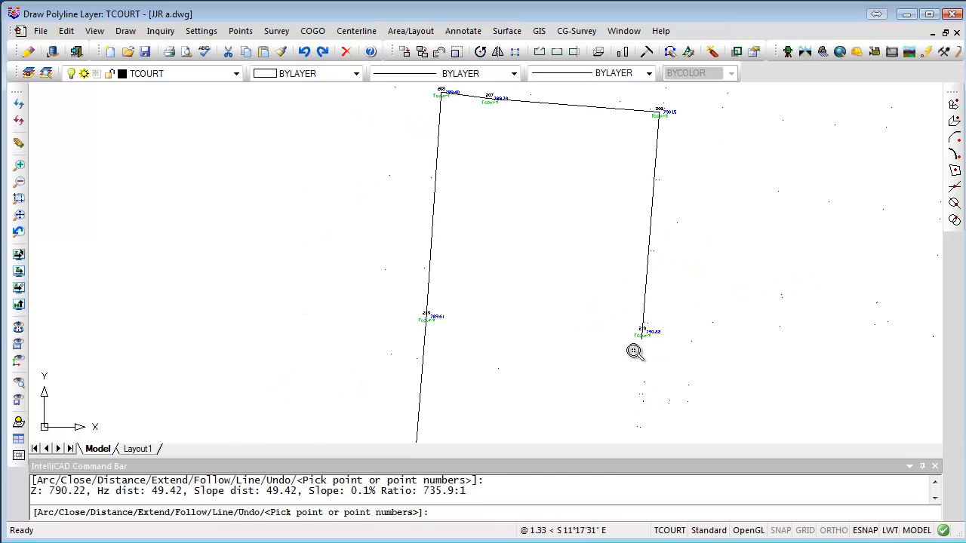
middle_click_drag(633, 361, 549, 118)
scroll(552, 308, "up", 5)
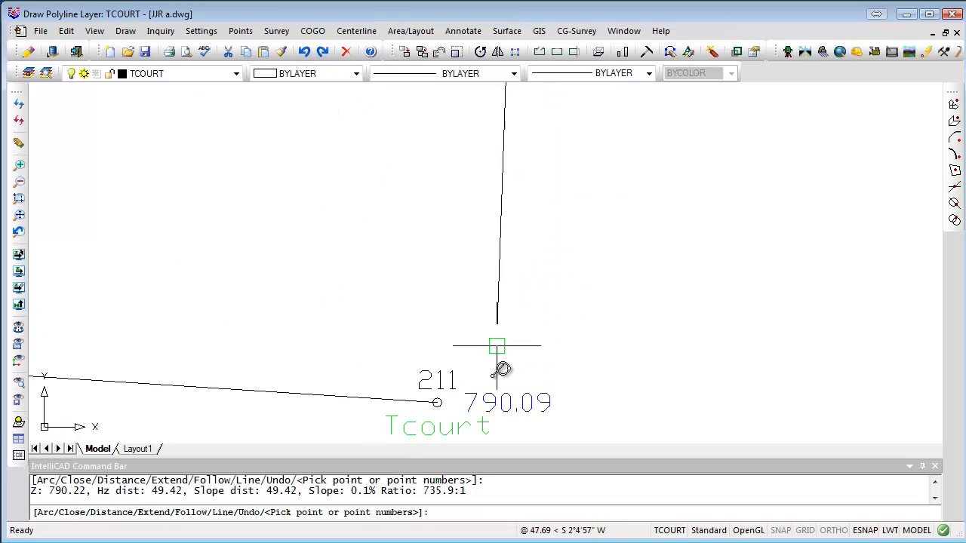
type("c")
key("Return")
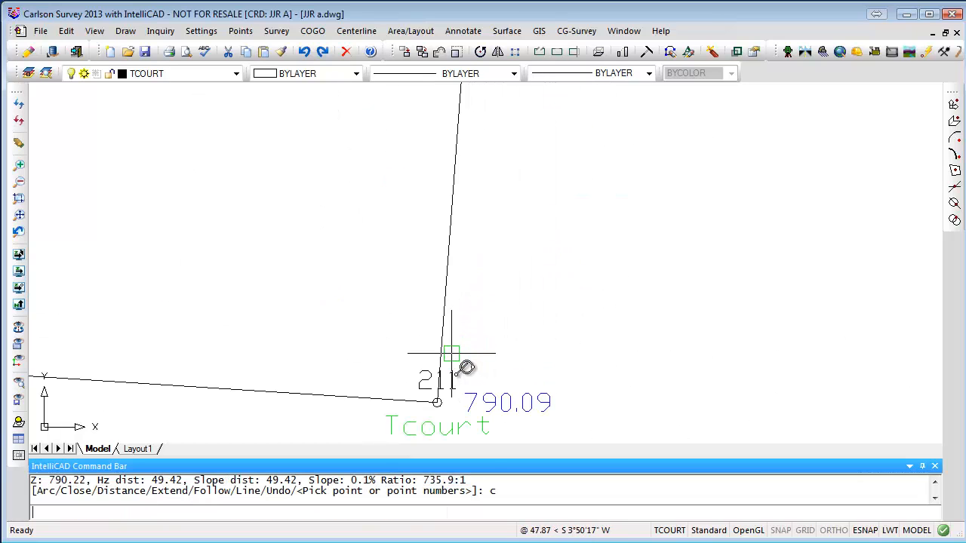
Select the redrawn court outline to check that it is a single polyline, and clear the selection.
scroll(577, 325, "down", 4)
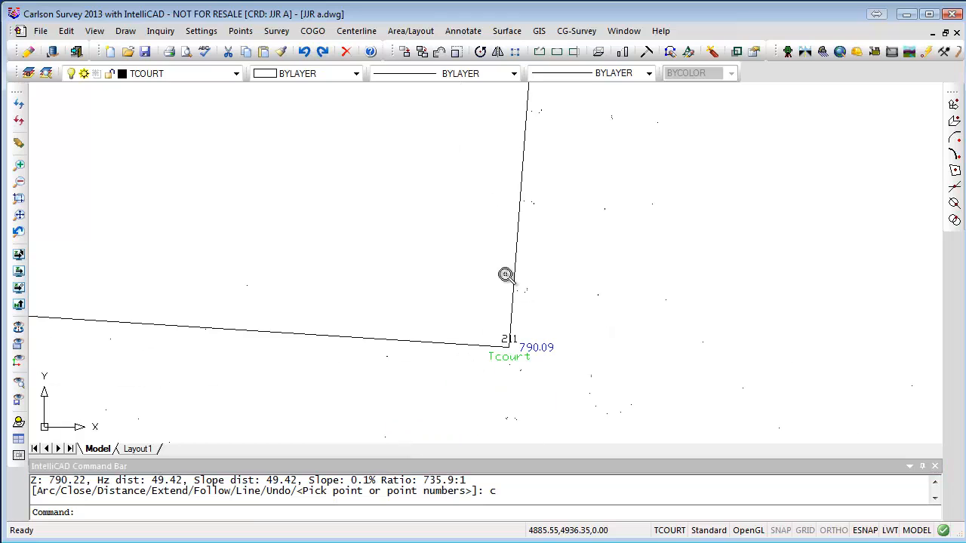
left_click(517, 222)
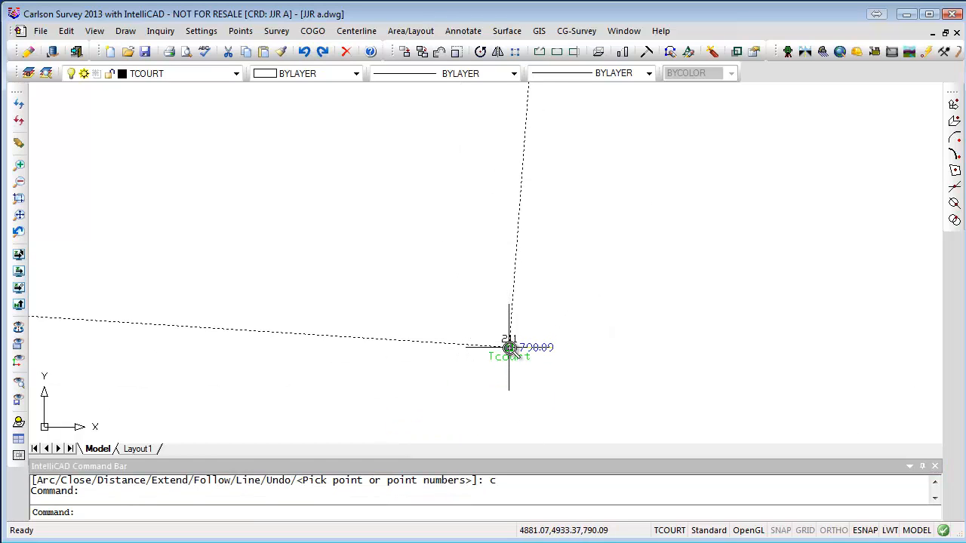
key("Escape")
key("Escape")
Restore the isolated layers to bring back the rest of the survey linework around the court.
scroll(509, 348, "down", 6)
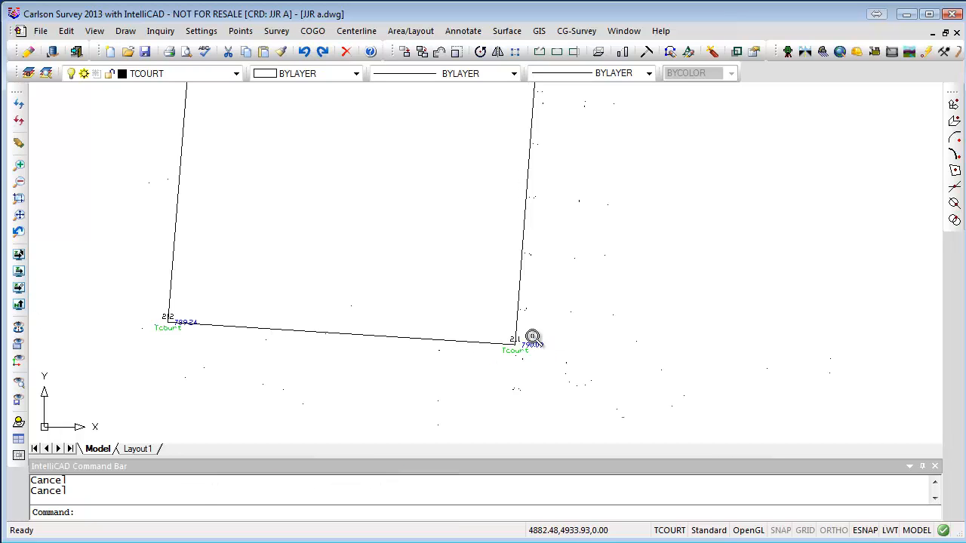
middle_click_drag(477, 138, 458, 178)
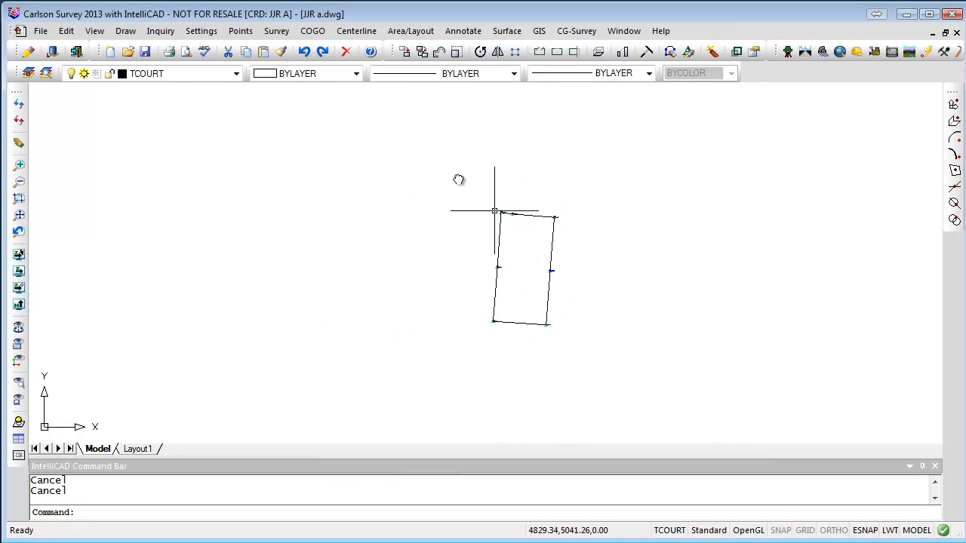
left_click(94, 30)
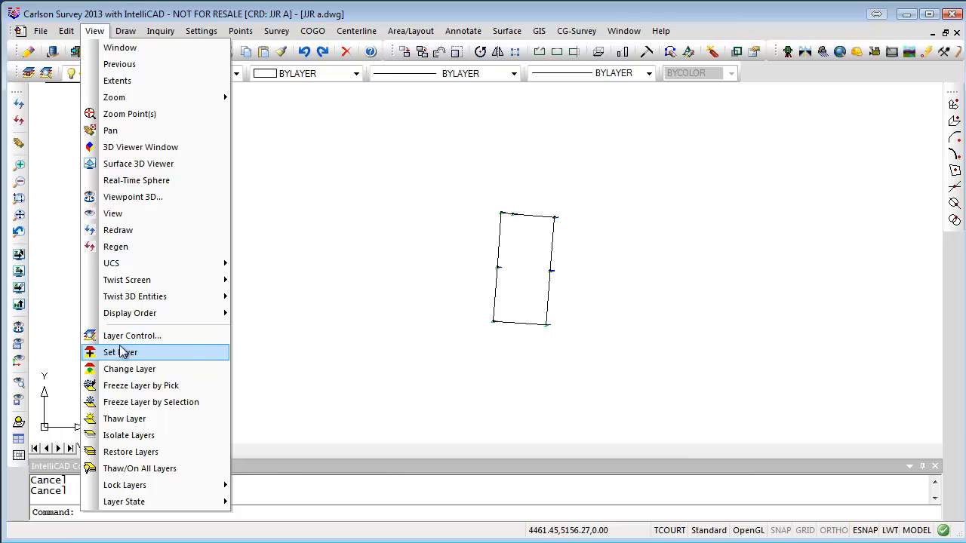
left_click(140, 456)
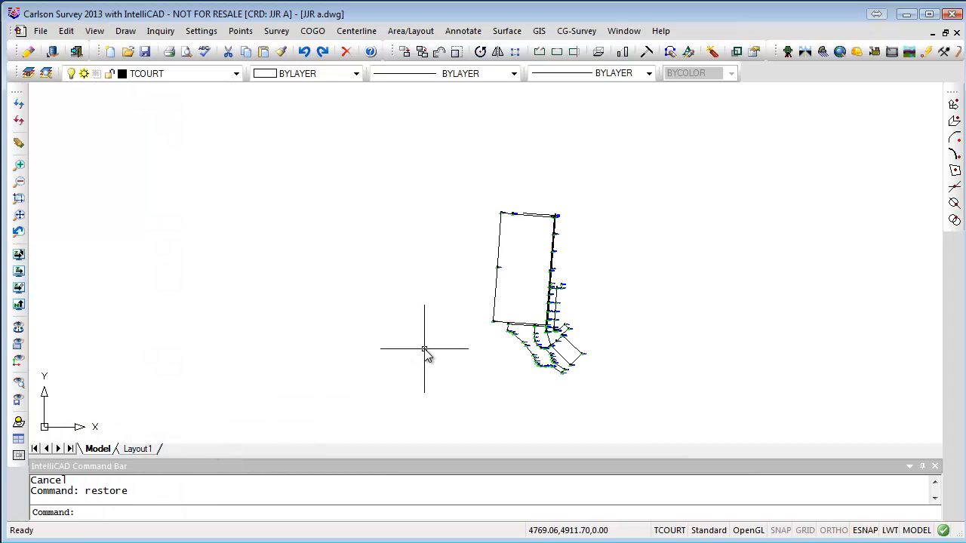
Freeze the TCOURT layer by picking the court outline, and end the freeze command.
scroll(498, 328, "up", 5)
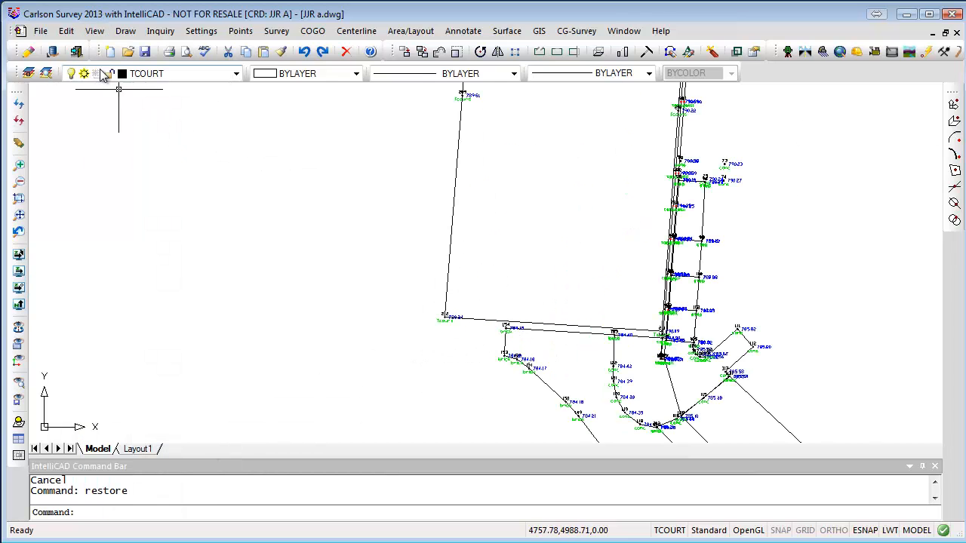
left_click(95, 31)
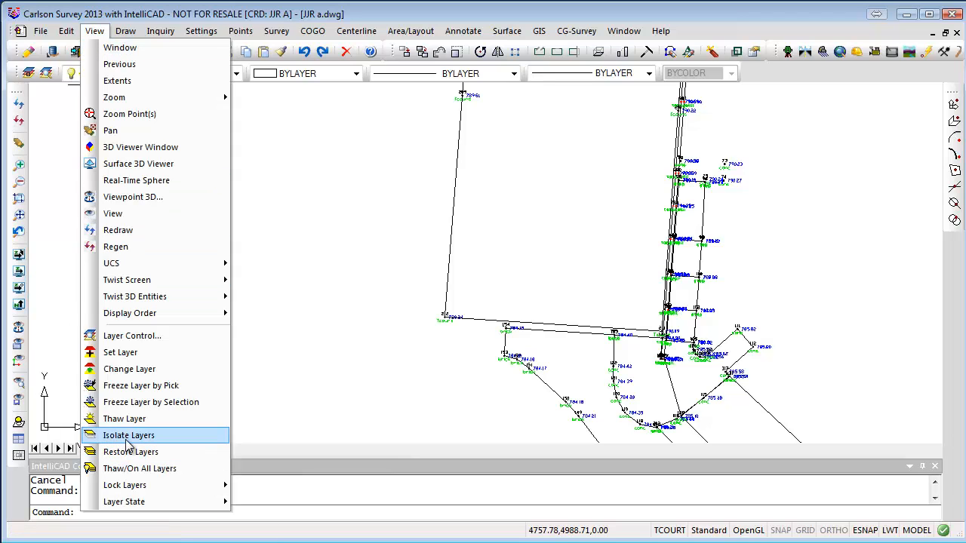
left_click(139, 387)
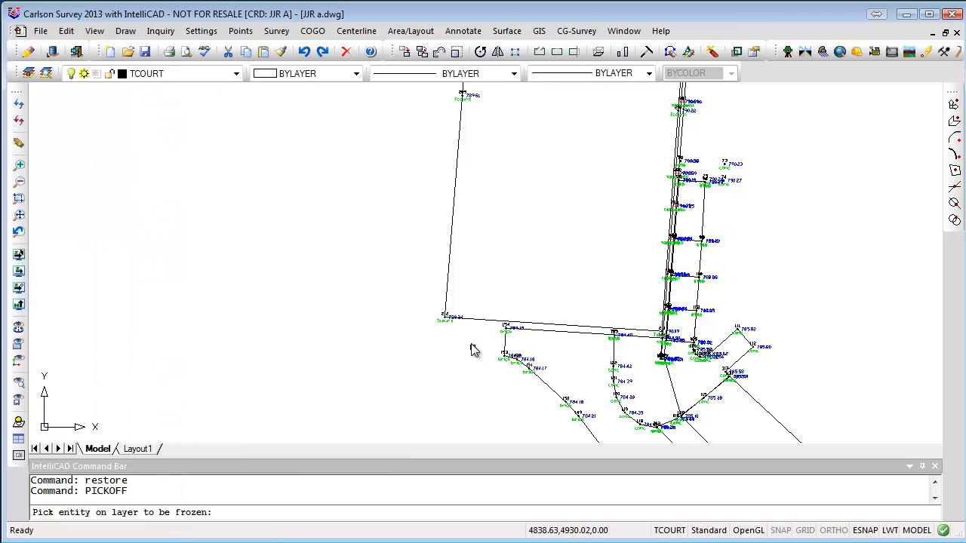
left_click(446, 295)
scroll(615, 345, "up", 3)
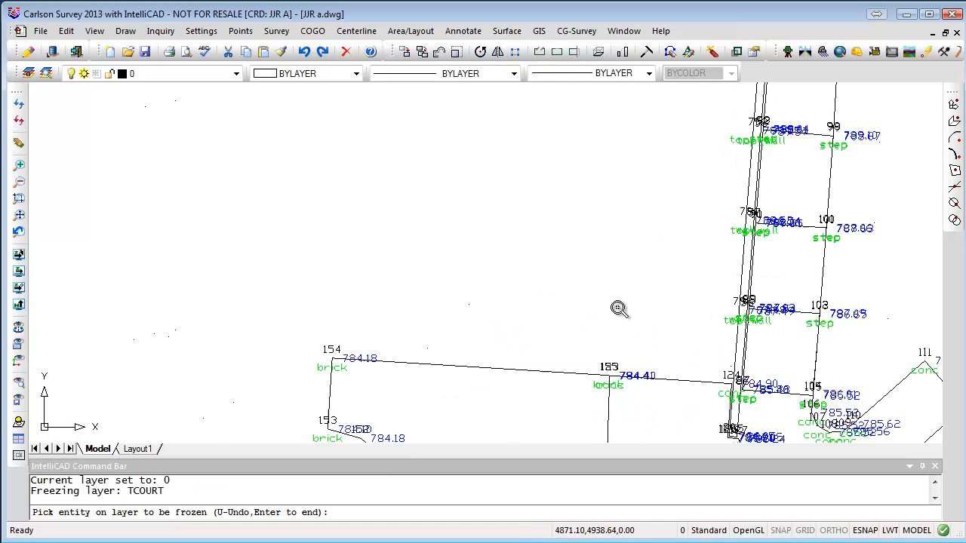
middle_click_drag(518, 352, 518, 202)
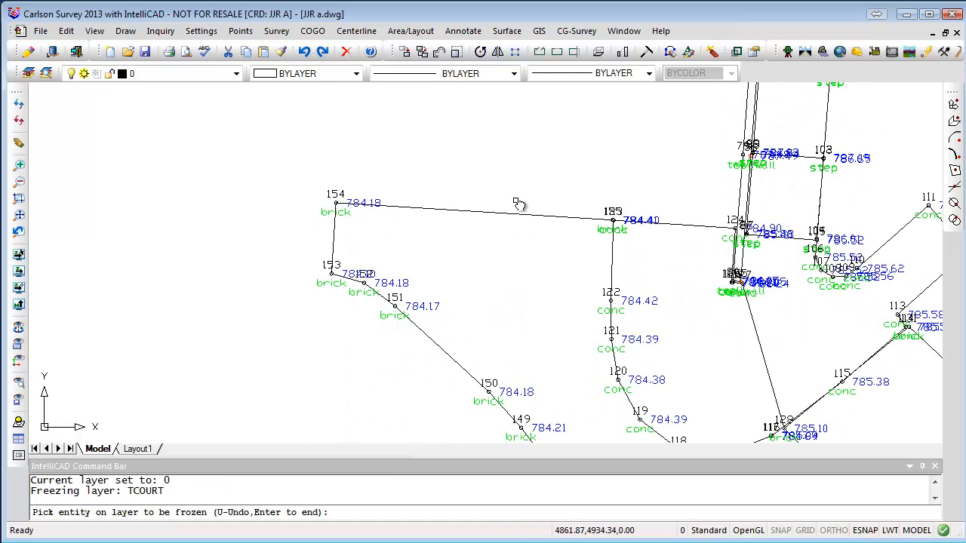
key("Return")
Inspect the individual brick line segments between points 153 and 152 and running east from point 154.
scroll(412, 222, "up", 2)
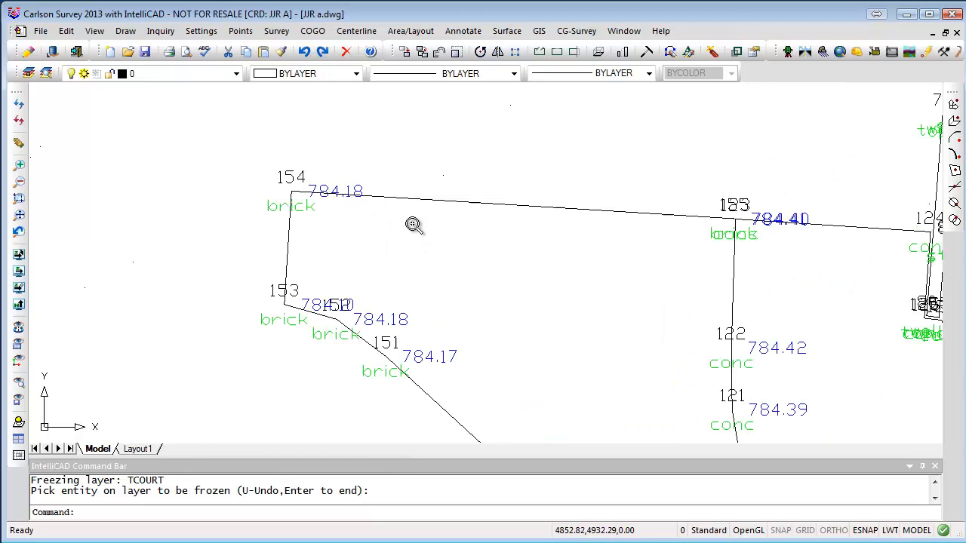
left_click(313, 313)
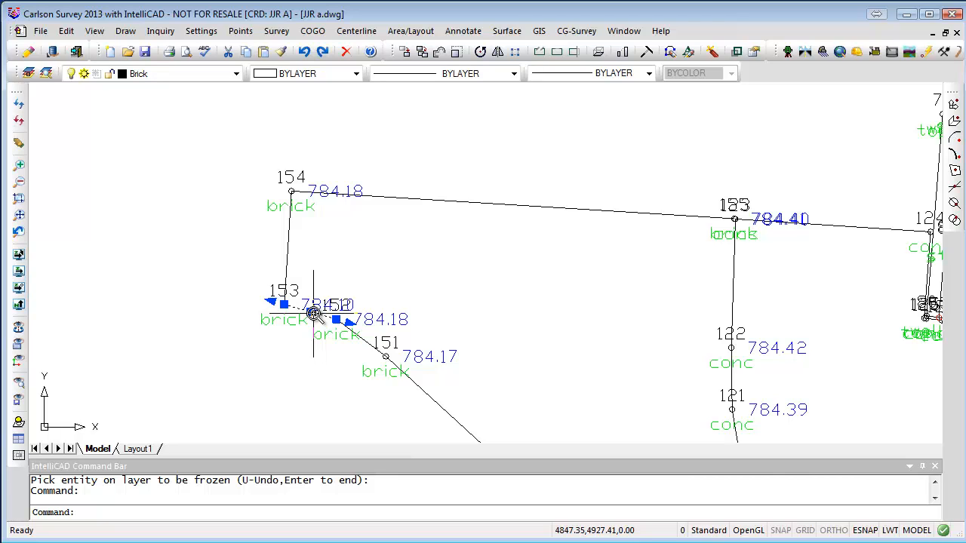
scroll(487, 298, "down", 3)
middle_click_drag(537, 318, 466, 176)
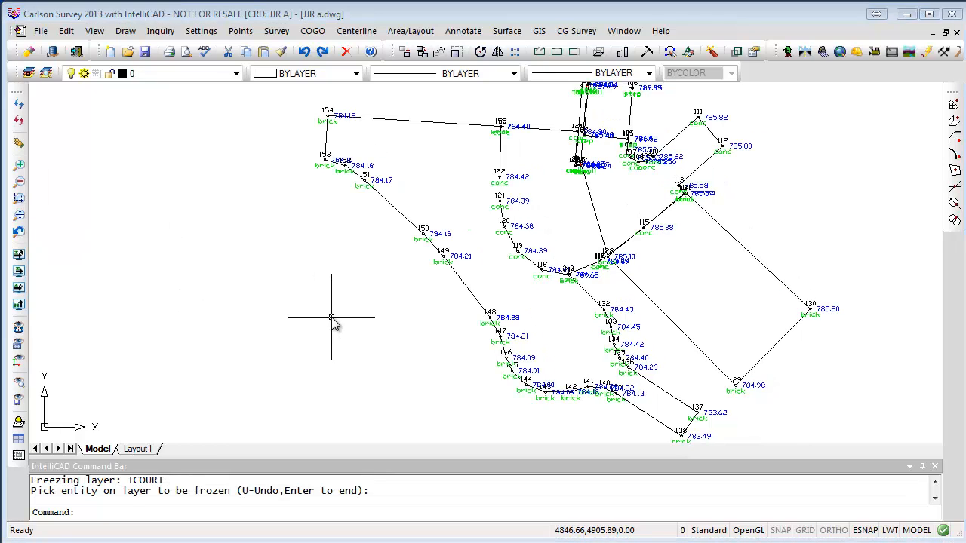
key("Return")
left_click(421, 123)
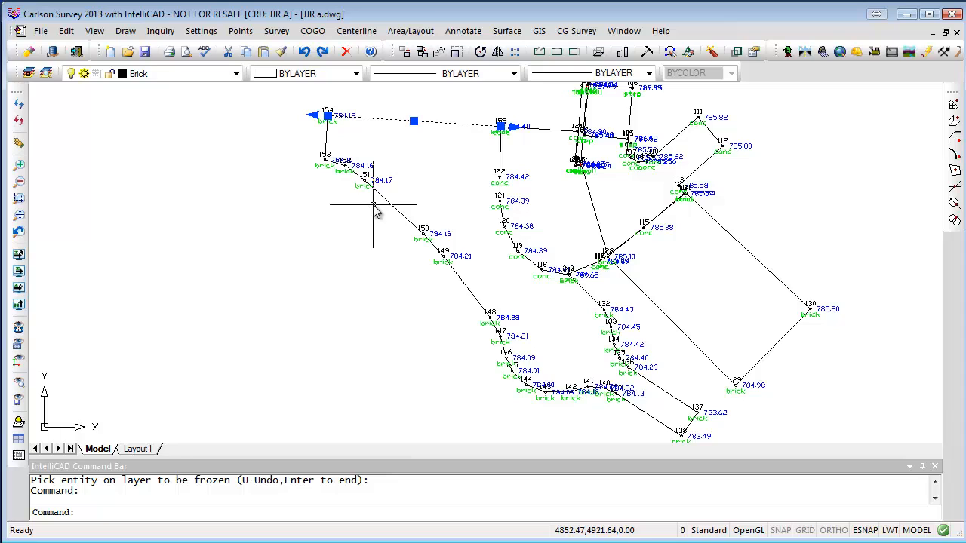
key("Escape")
key("Escape")
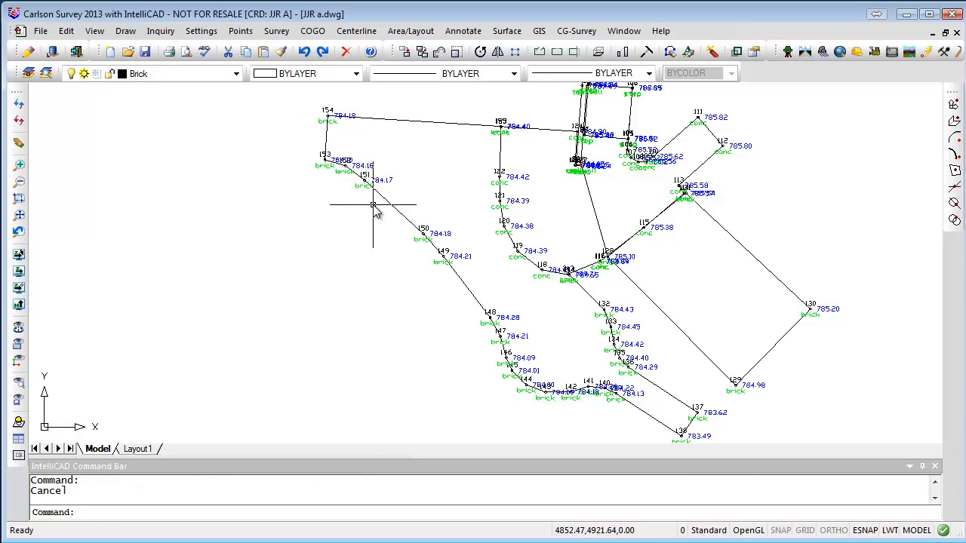
Start Join Nearest with a maximum separation of 1.000, endpoints averaged together, and lines and arcs converted into polylines.
left_click(66, 31)
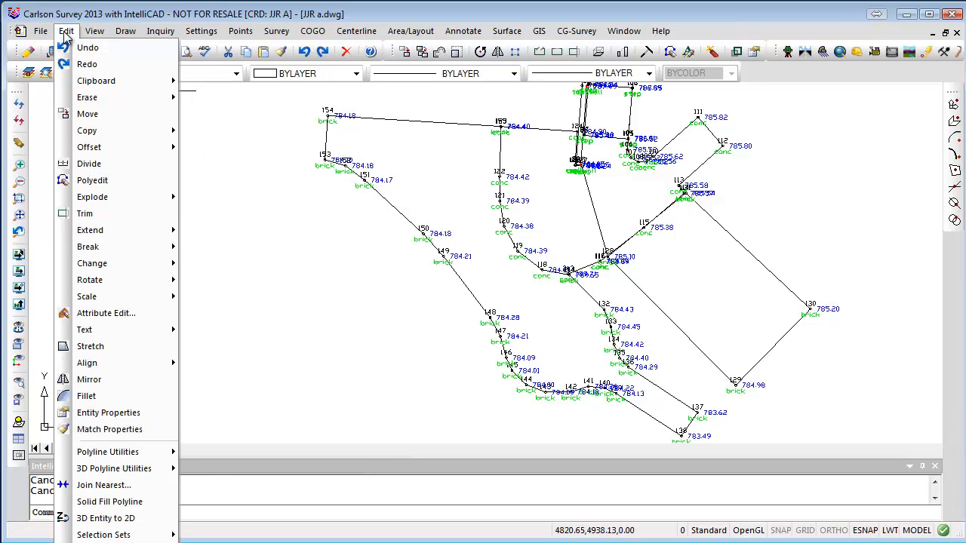
left_click(118, 485)
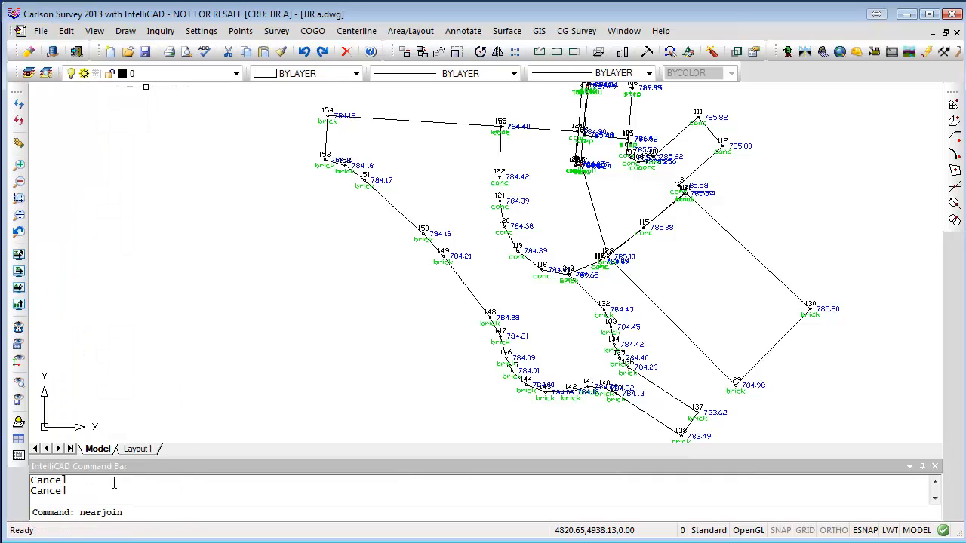
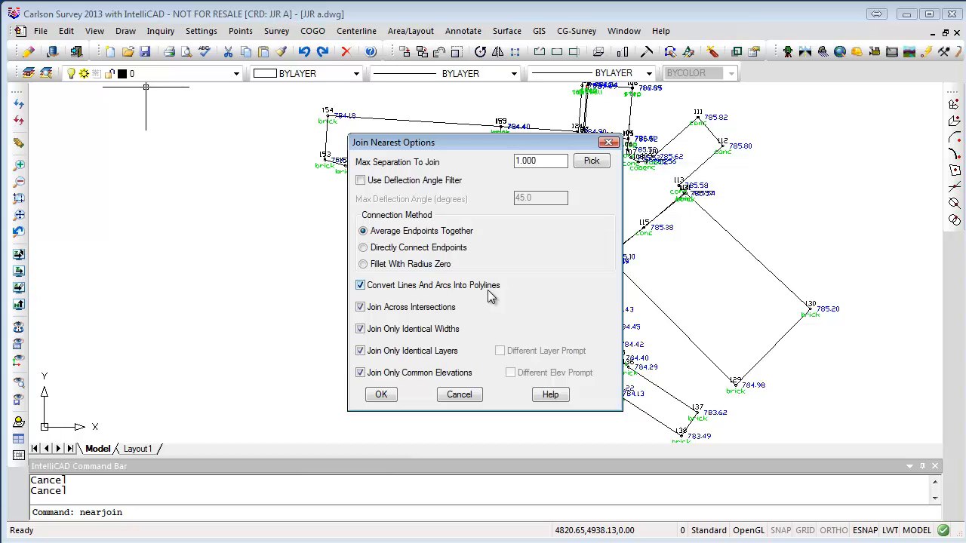
left_click(382, 395)
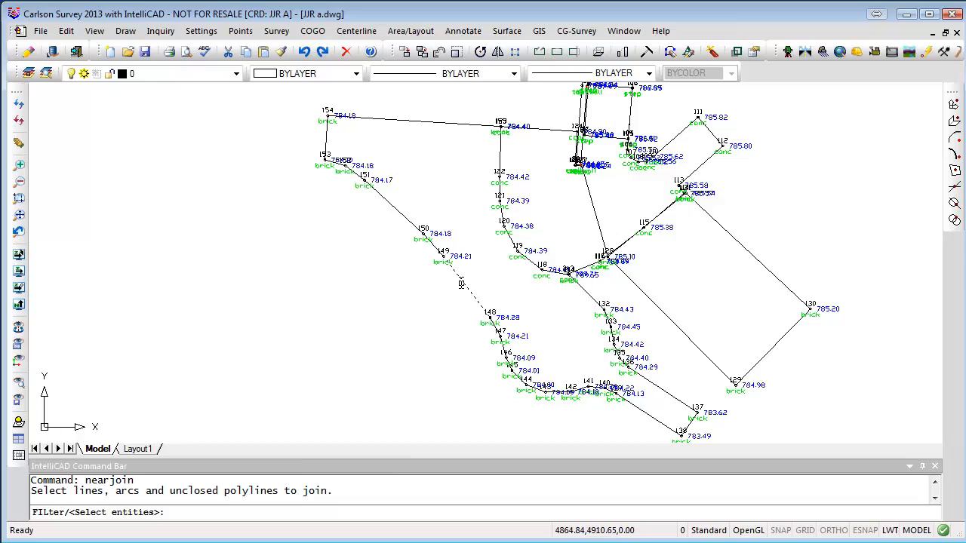
Join the brick linework from point 154 around through points 137 and 138 to point 214, selecting its segments with crossing windows.
left_click(461, 283)
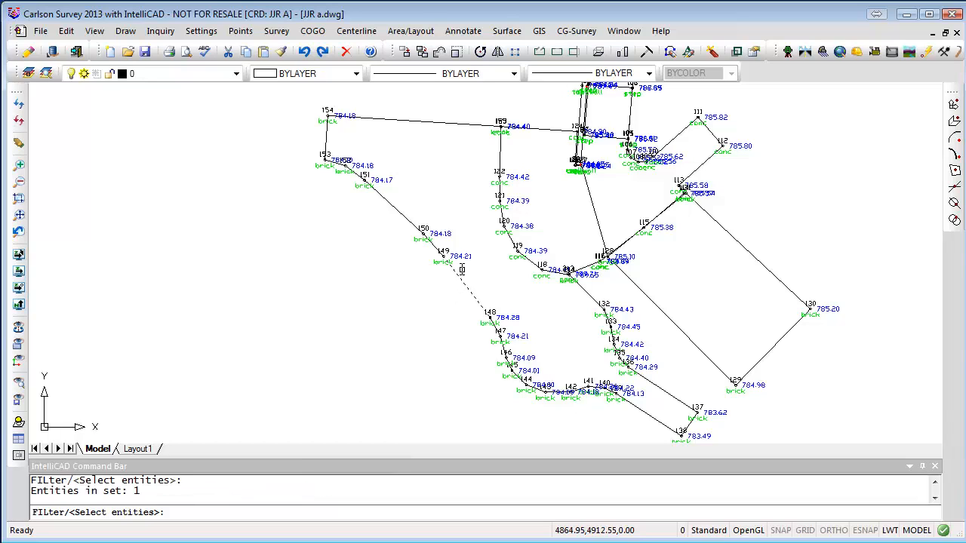
left_click(445, 115)
left_click(286, 268)
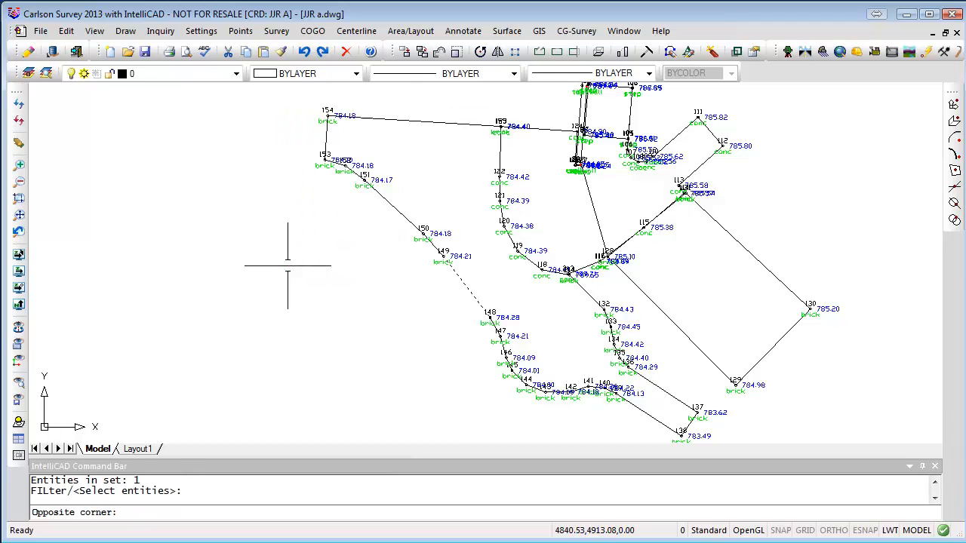
left_click(622, 295)
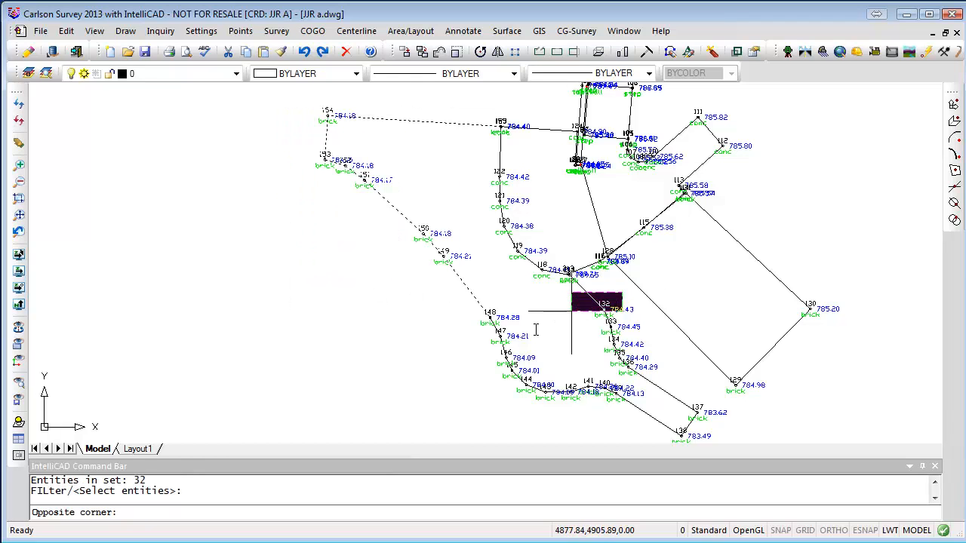
left_click(484, 382)
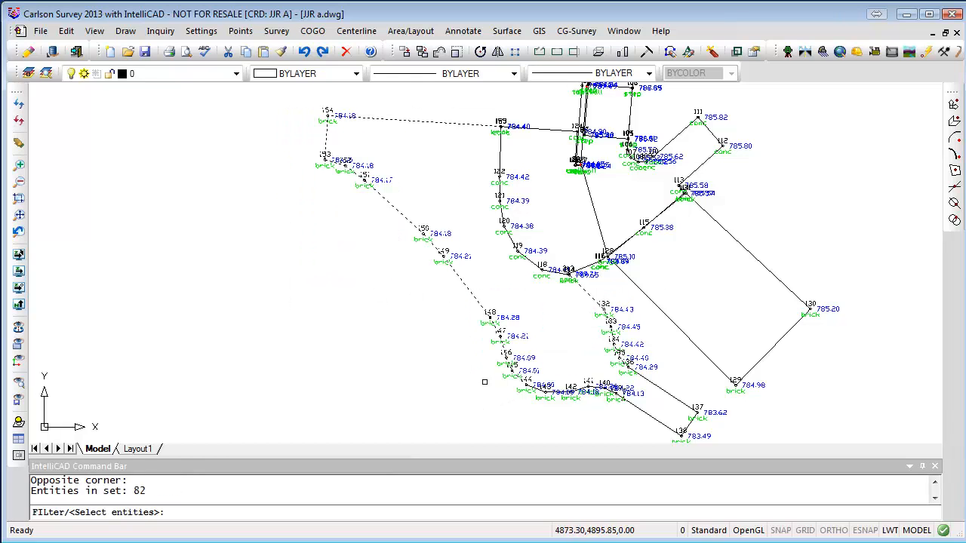
left_click(690, 363)
left_click(428, 443)
left_click(725, 405)
left_click(623, 432)
key("Return")
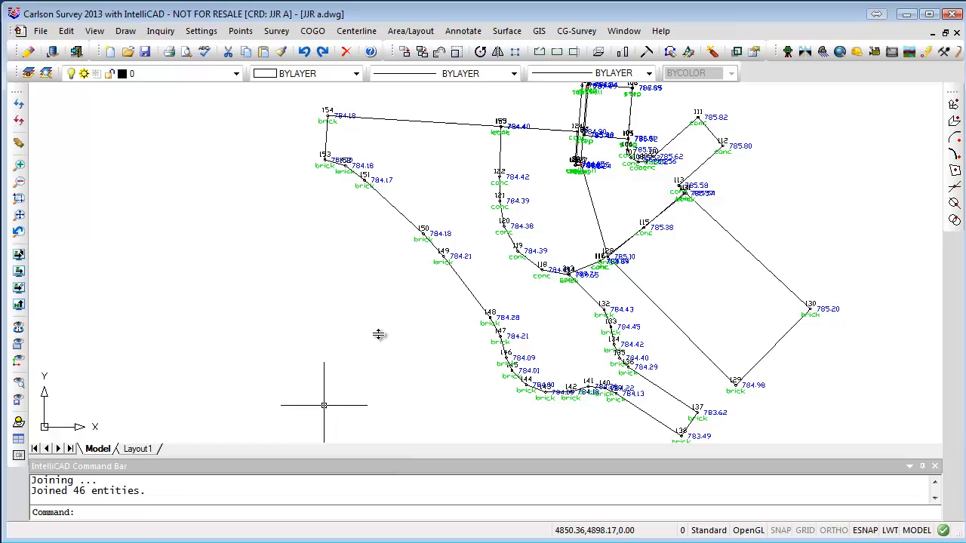
Examine the joined brick polyline at point 132 and the segment running from there to point 214.
left_click(461, 281)
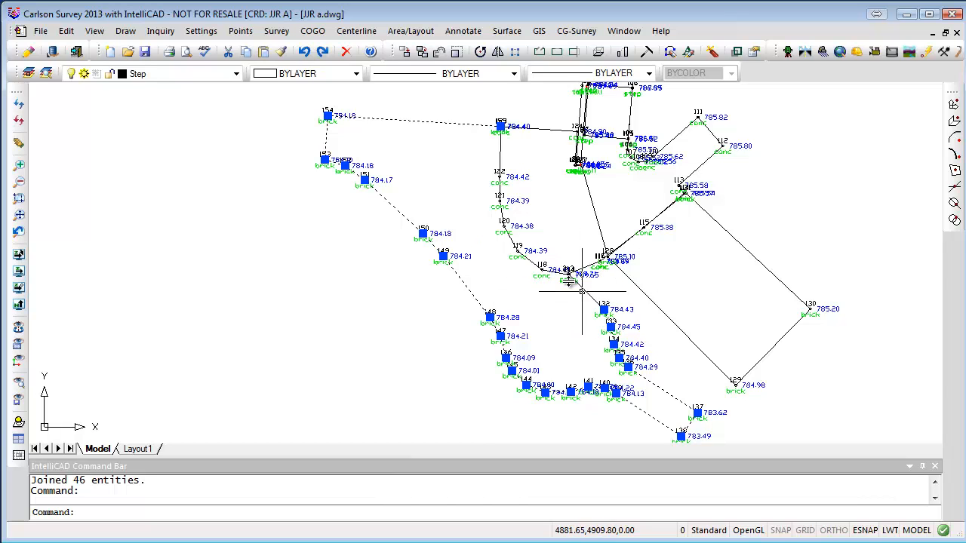
scroll(576, 296, "up", 3)
scroll(694, 344, "up", 5)
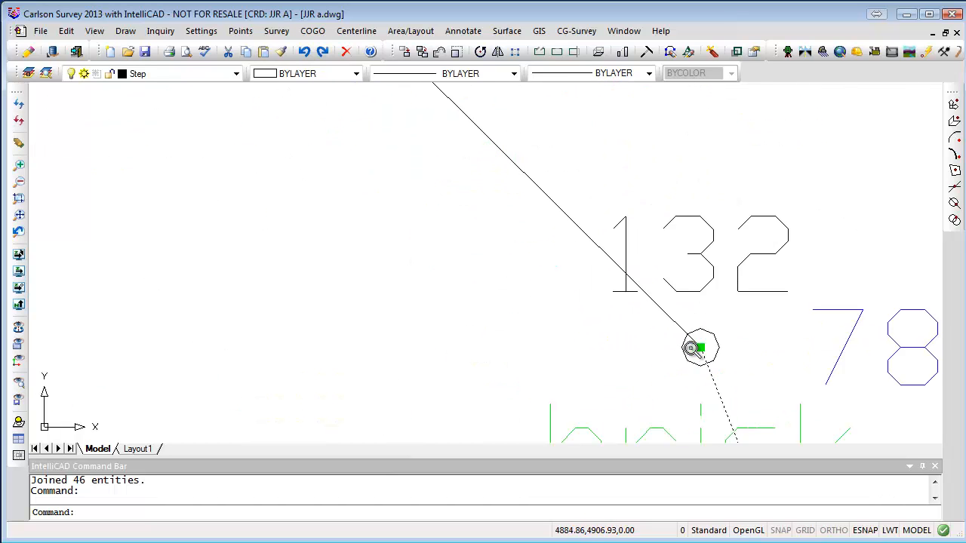
scroll(623, 343, "down", 2)
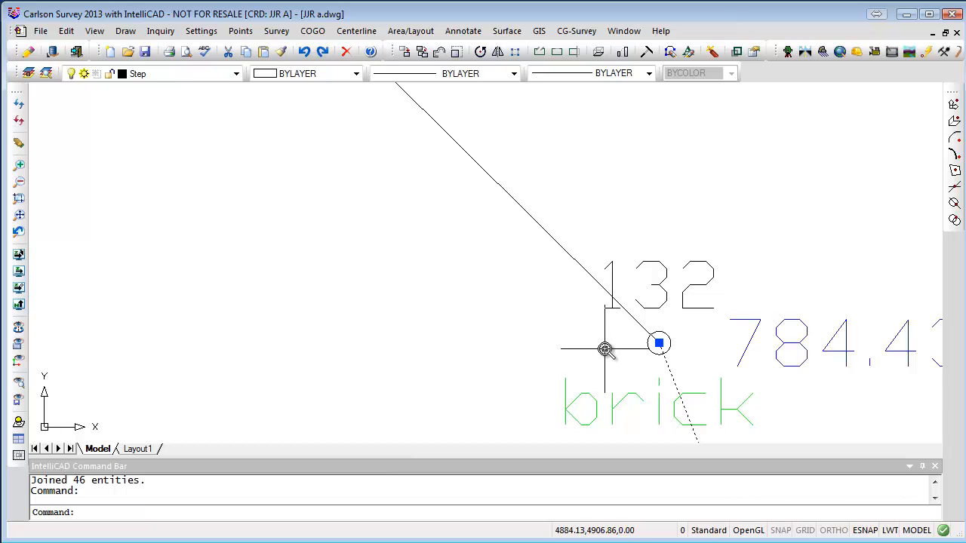
key("Escape")
key("Escape")
left_click(638, 321)
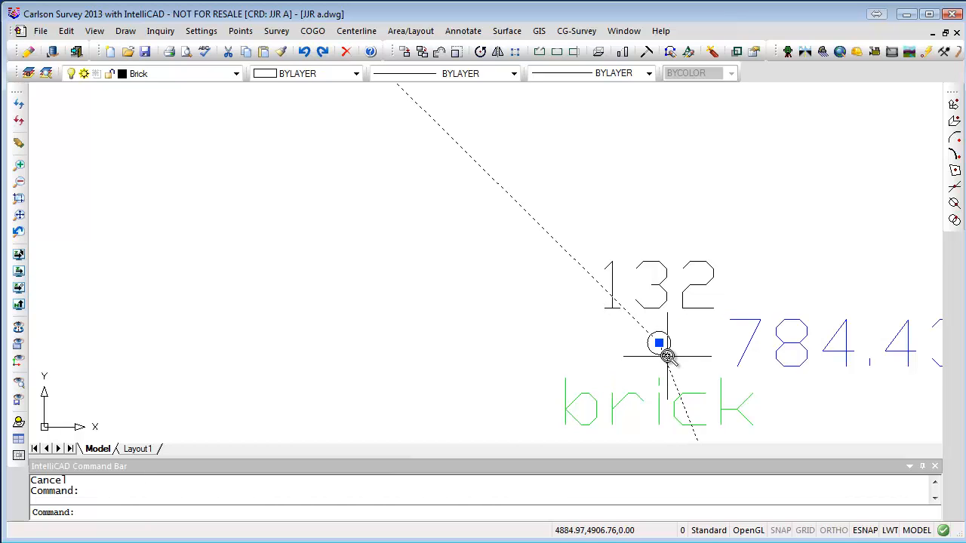
scroll(668, 351, "down", 4)
scroll(640, 322, "up", 2)
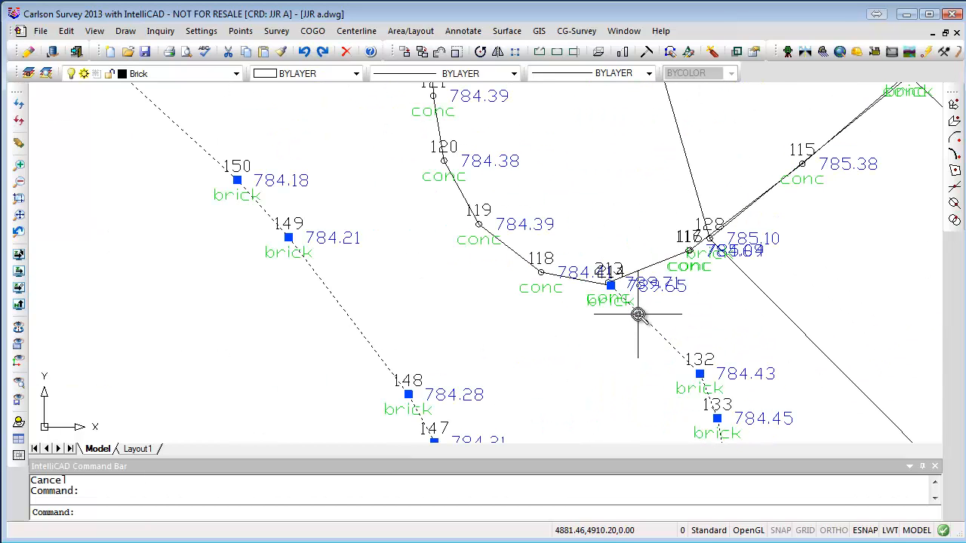
key("Escape")
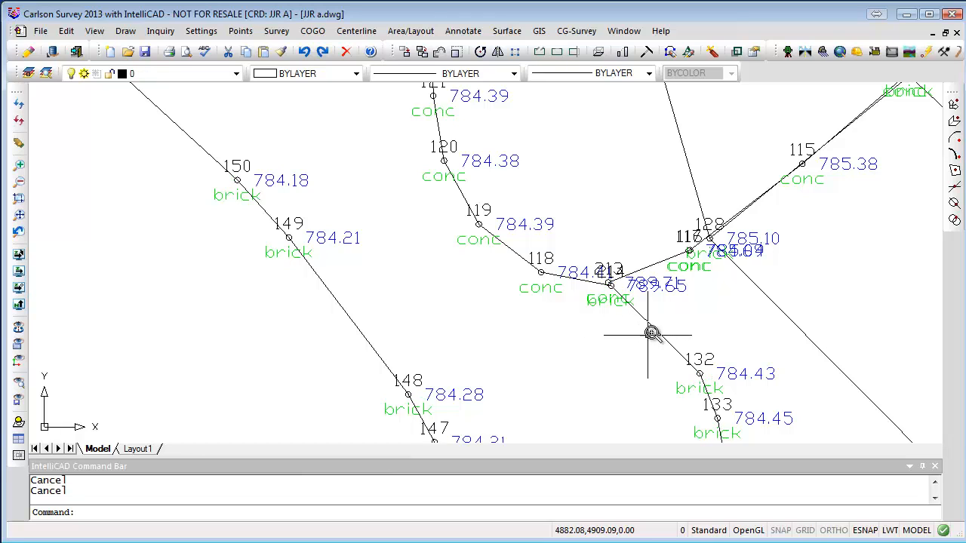
Compare the extents and layers of the two overlapping polylines by picking near point 148 and between points 132 and 214.
left_click(385, 365)
scroll(528, 370, "down", 5)
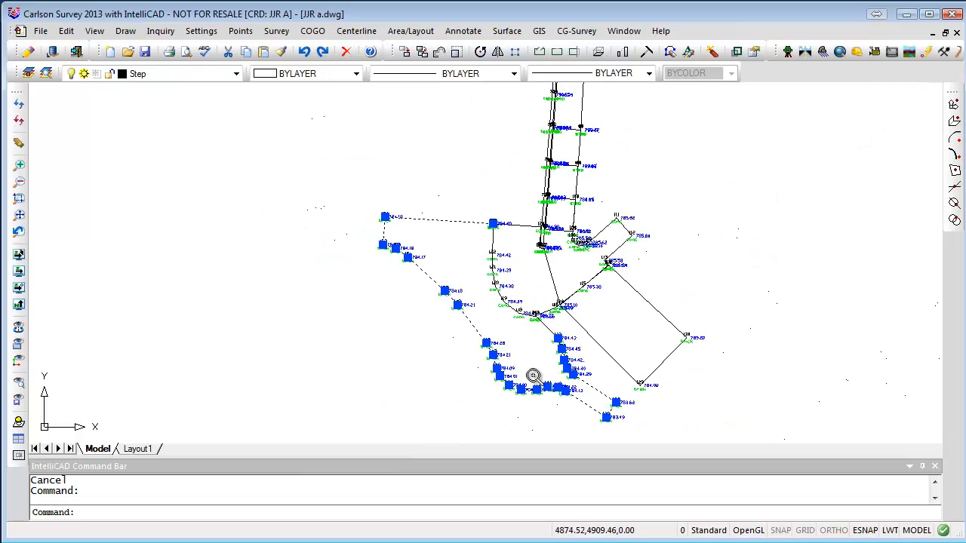
scroll(560, 360, "up", 5)
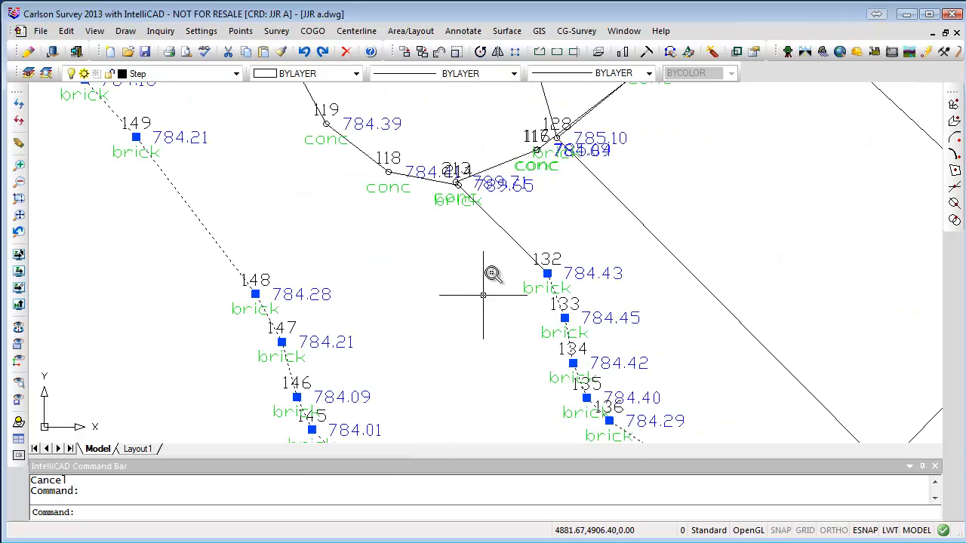
left_click(492, 222)
key("Escape")
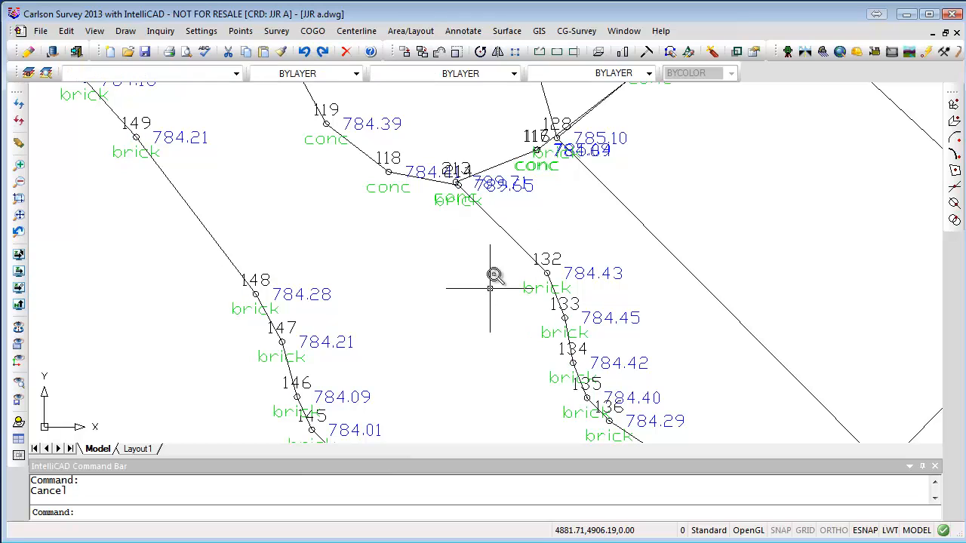
key("Escape")
left_click(504, 234)
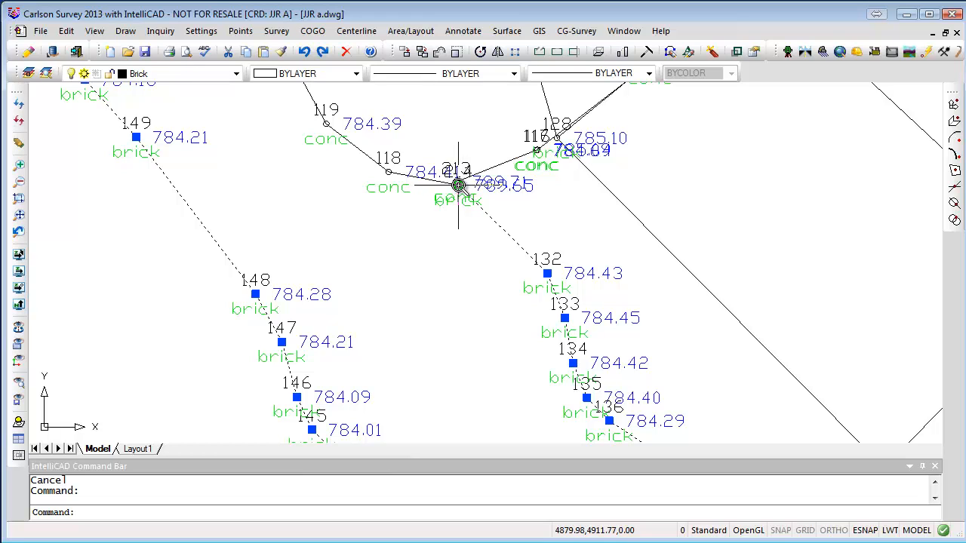
key("Escape")
key("Escape")
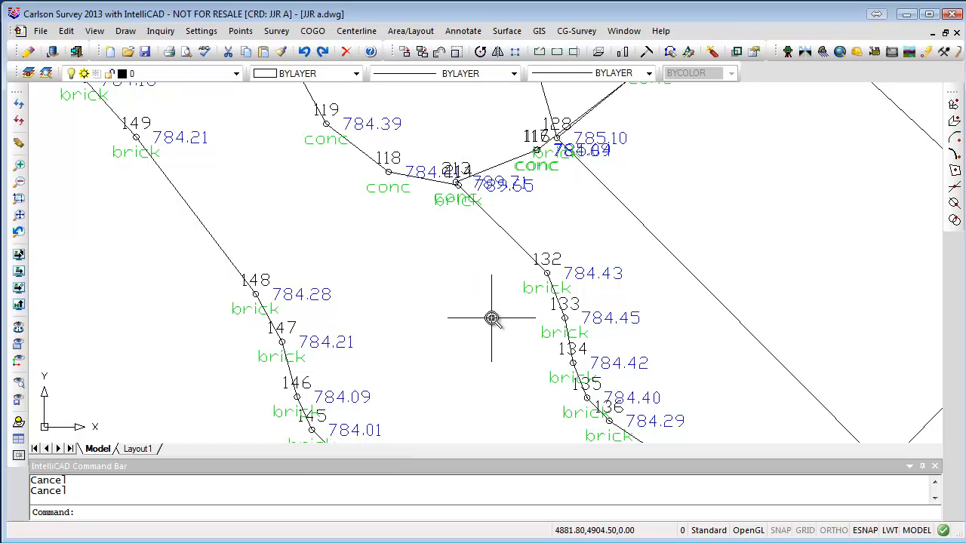
Try erasing the polyline picked between points 214 and 132, check the remaining one, and undo the erase.
type("e")
key("Return")
left_click(511, 242)
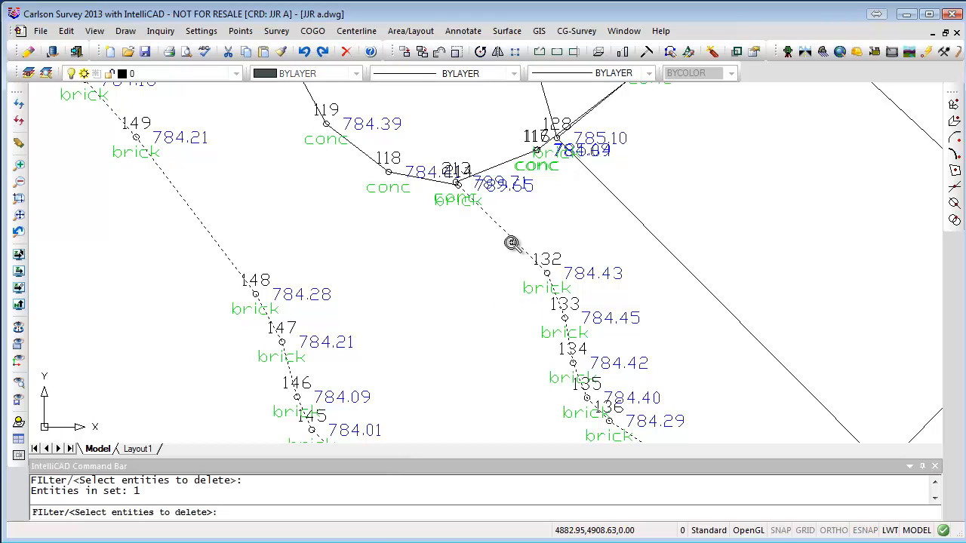
key("Return")
left_click(552, 285)
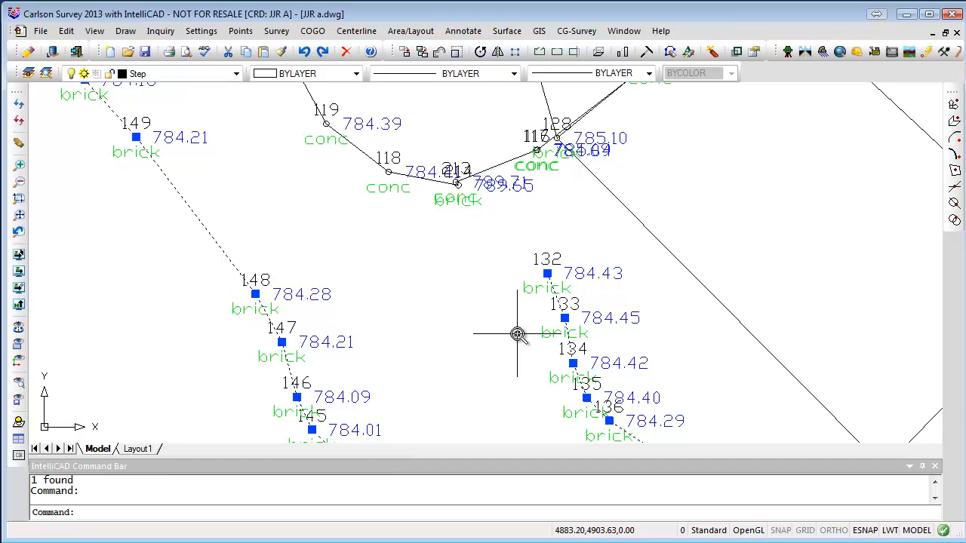
type("u")
key("Return")
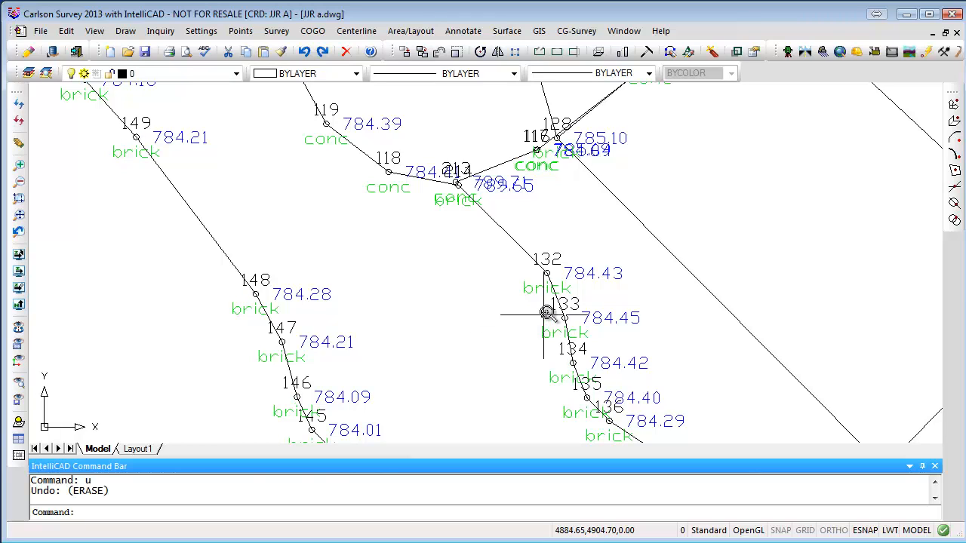
Erase the duplicate Step-layer polyline, picking it just below point 132.
type("e")
key("Return")
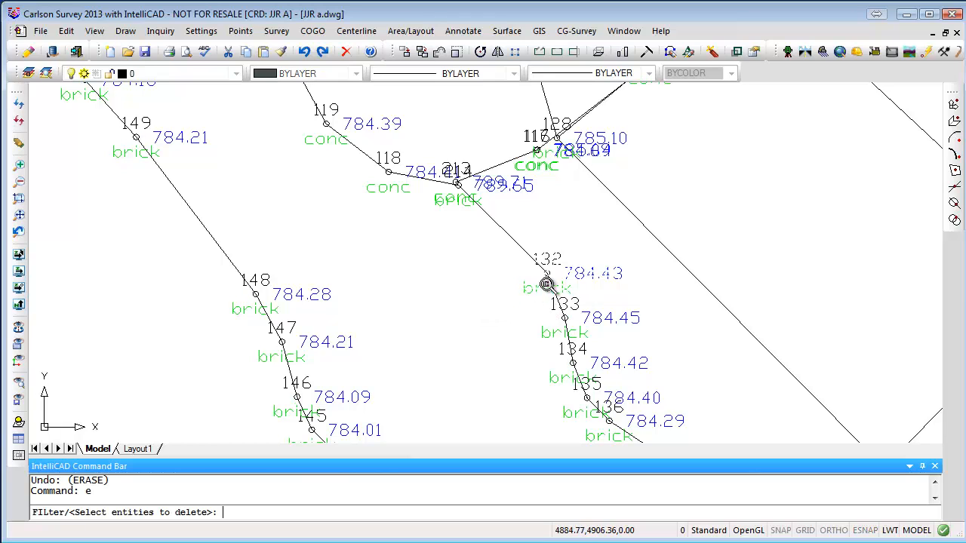
left_click(551, 280)
key("Return")
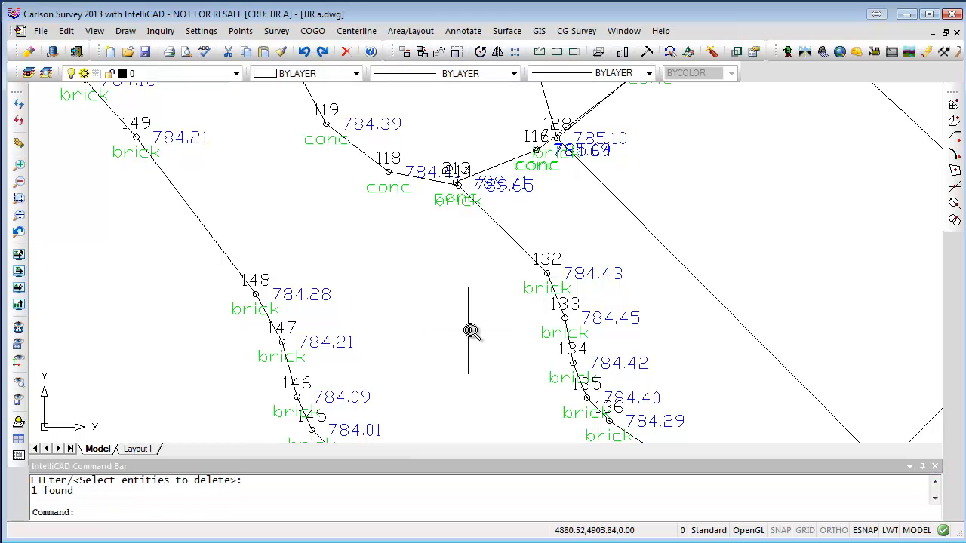
Check the remaining Brick polyline at both ends, near the concrete corner north of point 122 and at point 214.
left_click(550, 280)
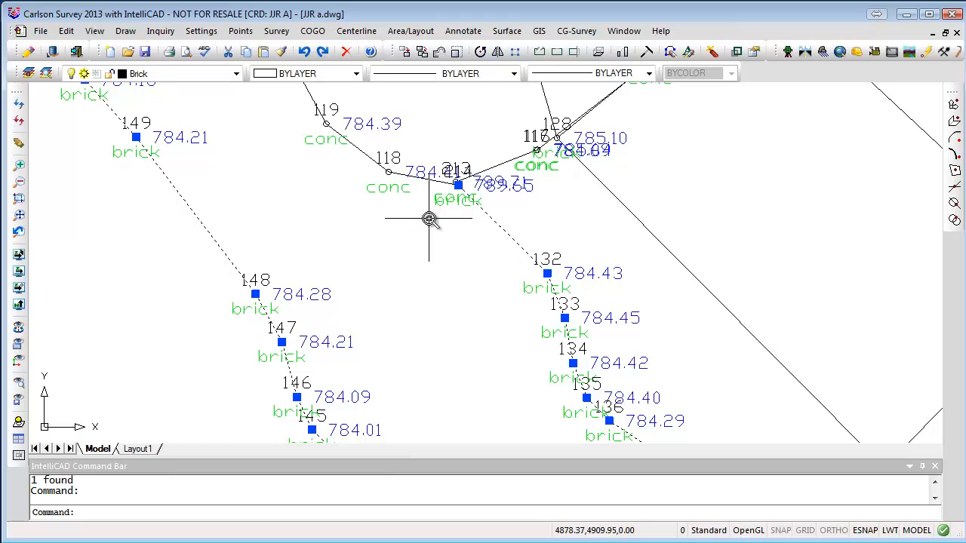
scroll(491, 306, "down", 4)
scroll(481, 249, "up", 3)
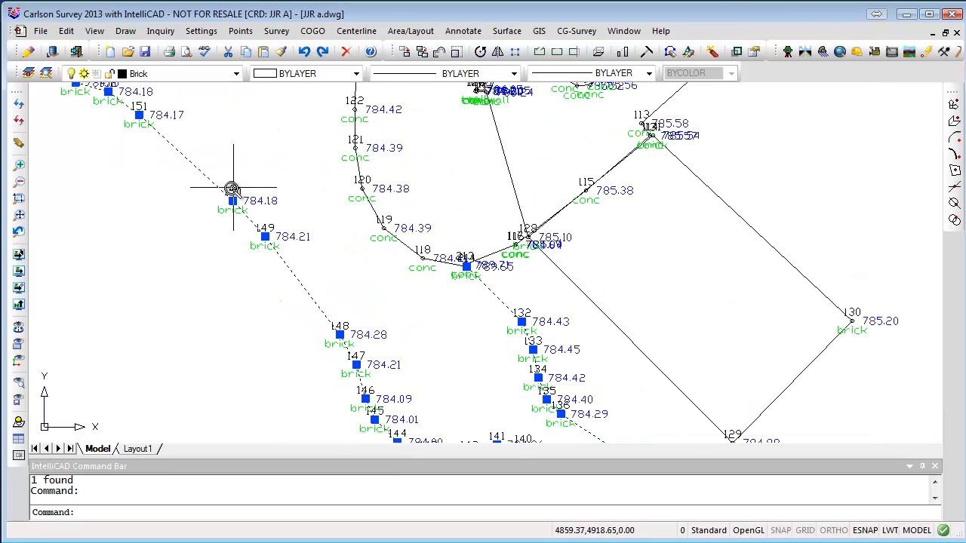
middle_click_drag(240, 171, 279, 348)
scroll(374, 185, "up", 5)
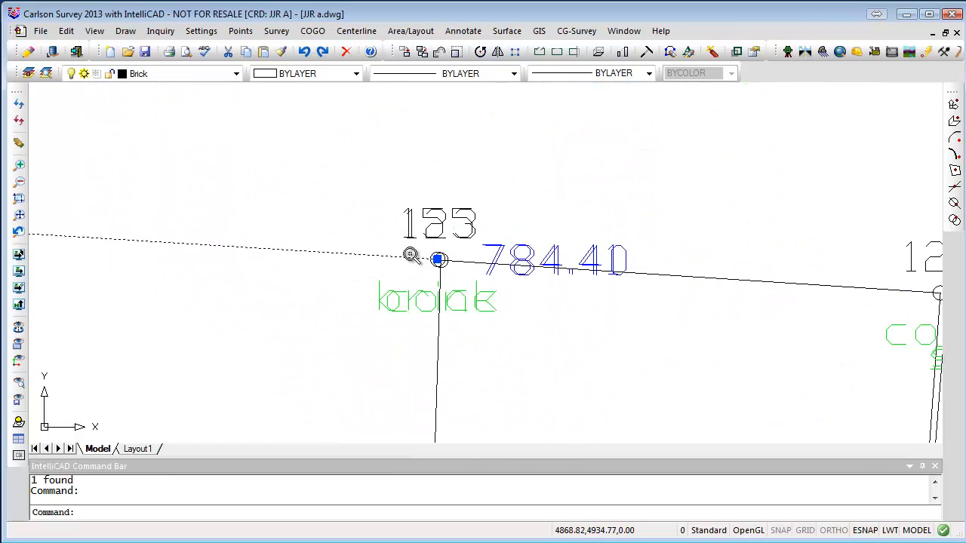
scroll(459, 254, "up", 3)
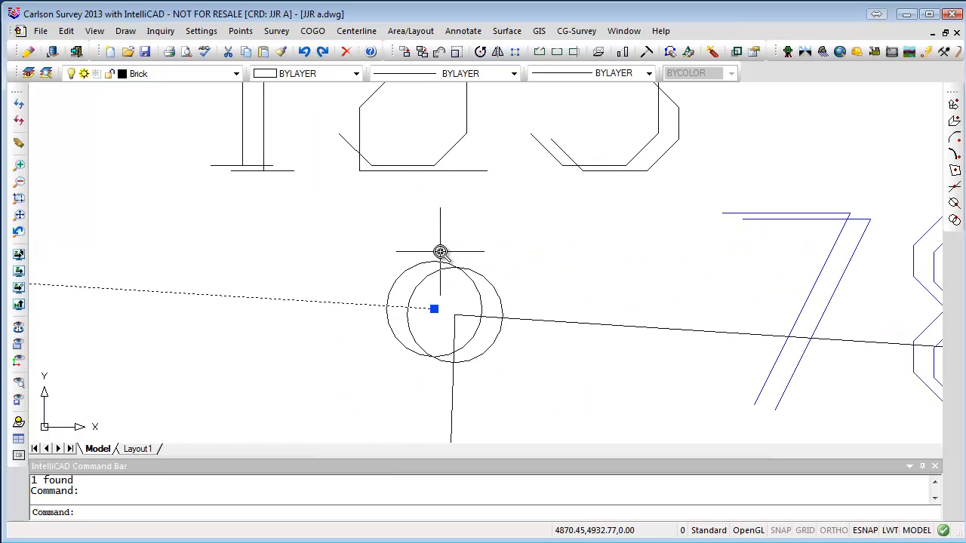
scroll(452, 264, "down", 10)
scroll(492, 302, "up", 5)
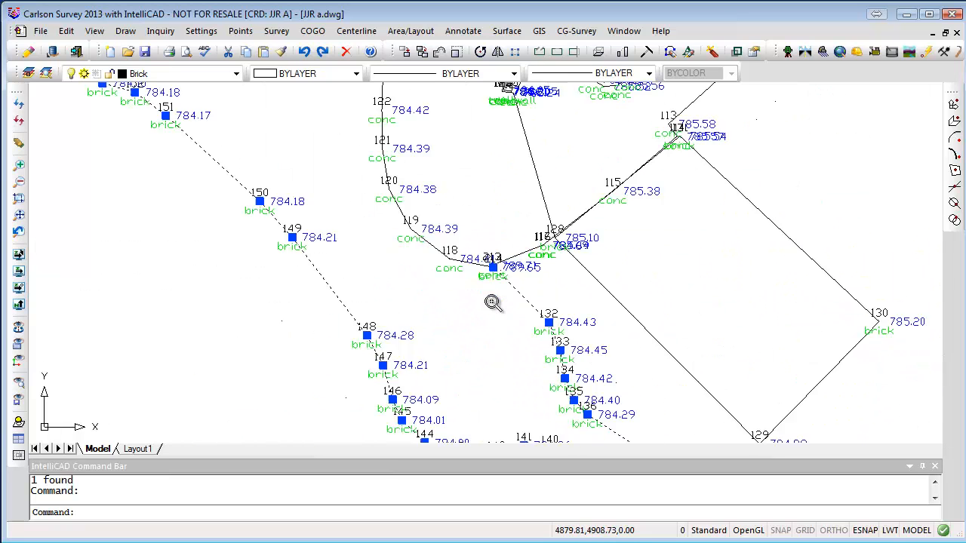
scroll(492, 301, "up", 6)
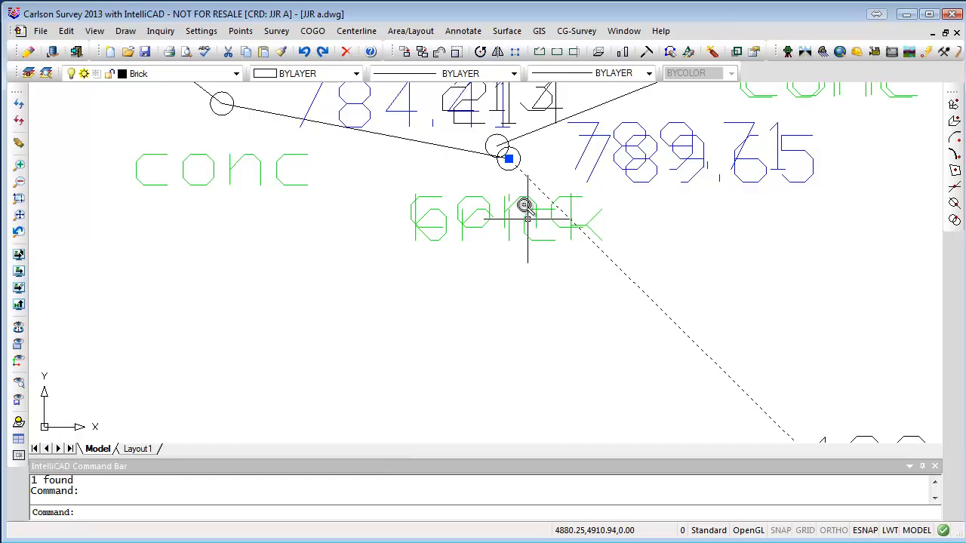
key("Escape")
key("Escape")
Move the end of the concrete line running from point 118 off brick point 214 and onto point 213.
scroll(520, 198, "down", 2)
scroll(528, 374, "up", 2)
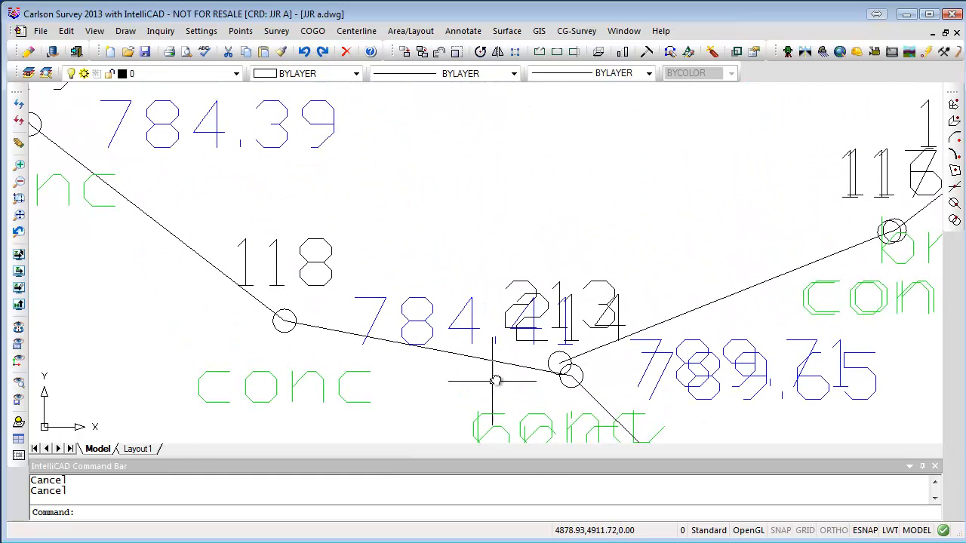
left_click(521, 369)
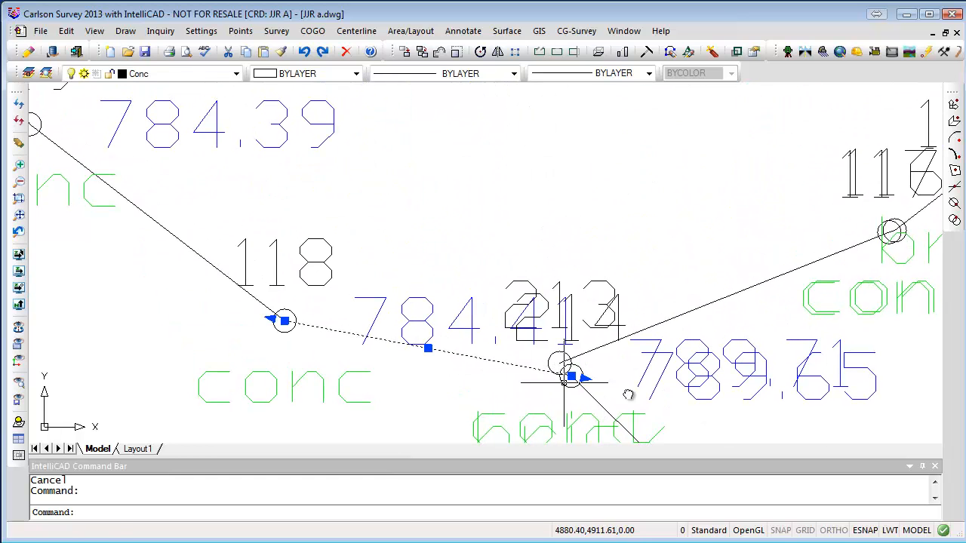
left_click(572, 375)
left_click(562, 365)
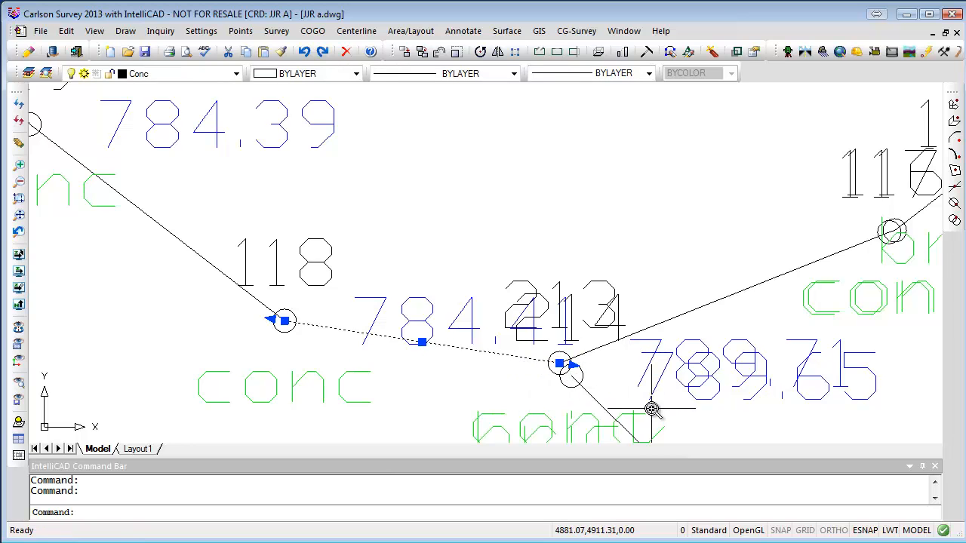
key("Escape")
key("Escape")
scroll(649, 406, "down", 2)
scroll(586, 388, "up", 3)
scroll(604, 385, "down", 1)
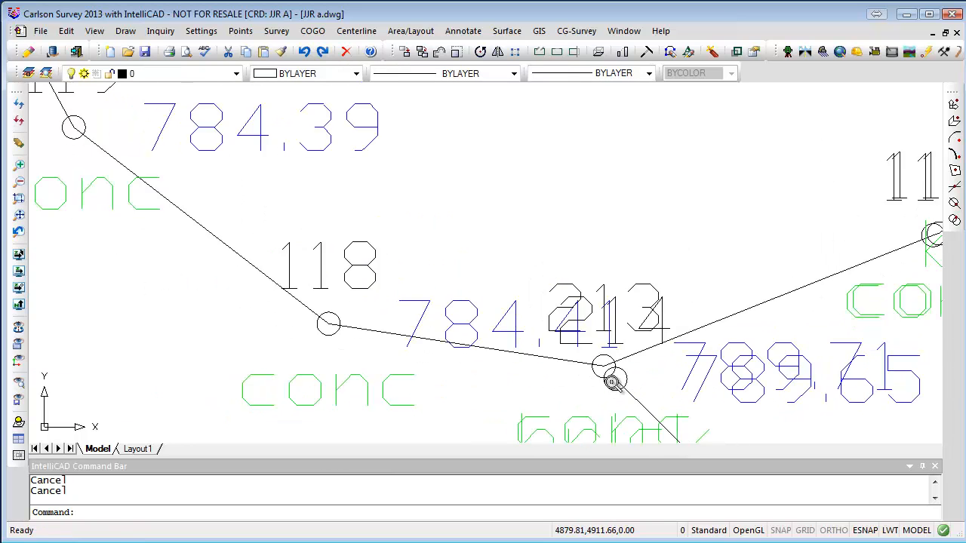
Check the layers of the line at point 214, brick point 128 and the two overlapping concrete points 116 and 117.
scroll(613, 382, "down", 2)
middle_click_drag(710, 385, 566, 355)
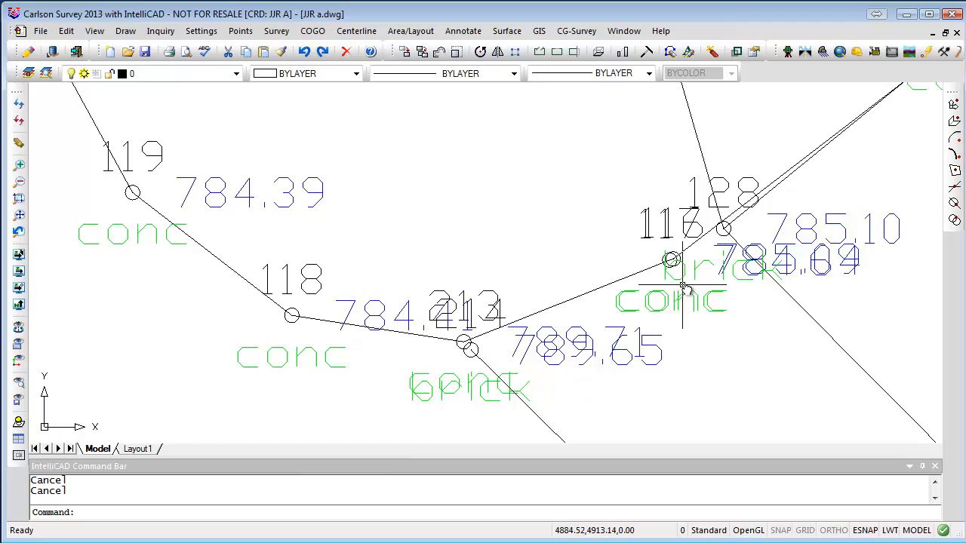
scroll(683, 287, "down", 2)
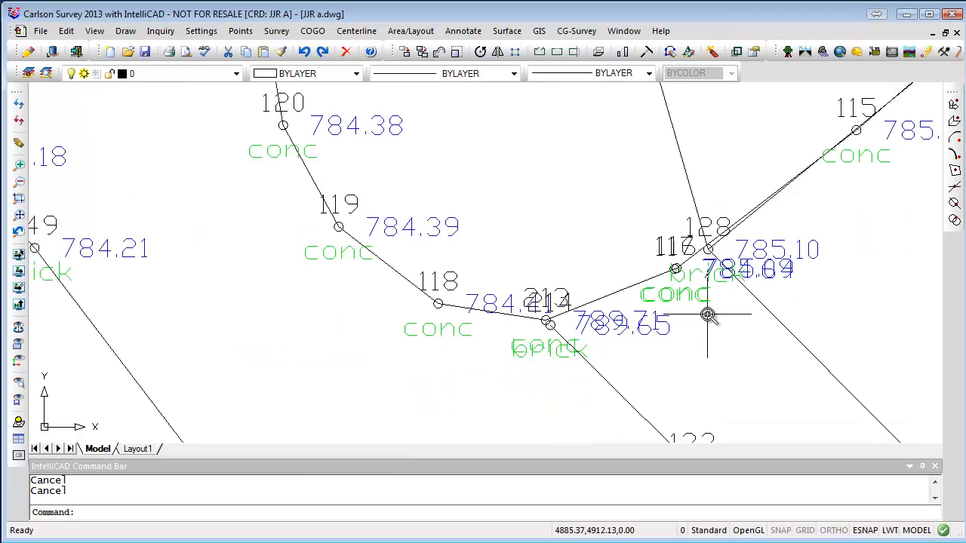
left_click(598, 374)
scroll(715, 269, "up", 3)
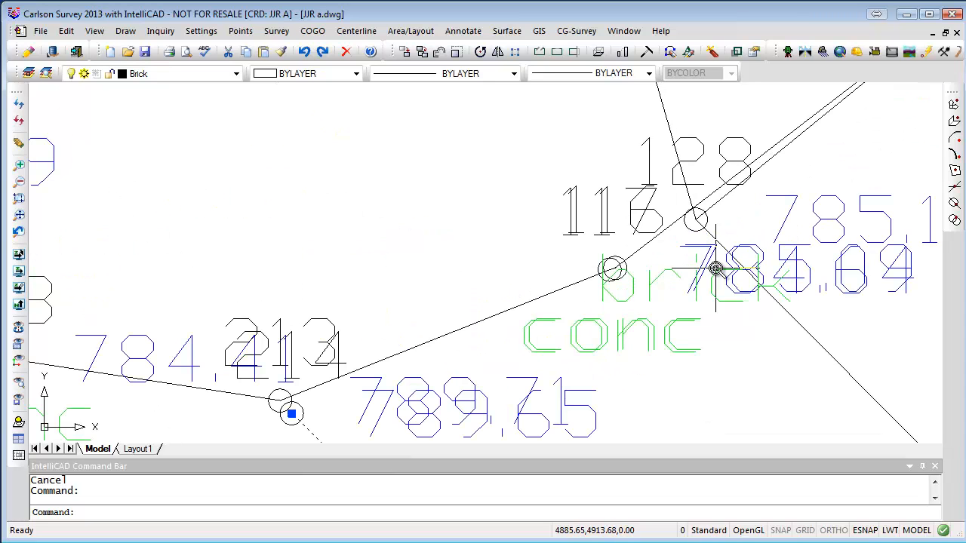
left_click(647, 291)
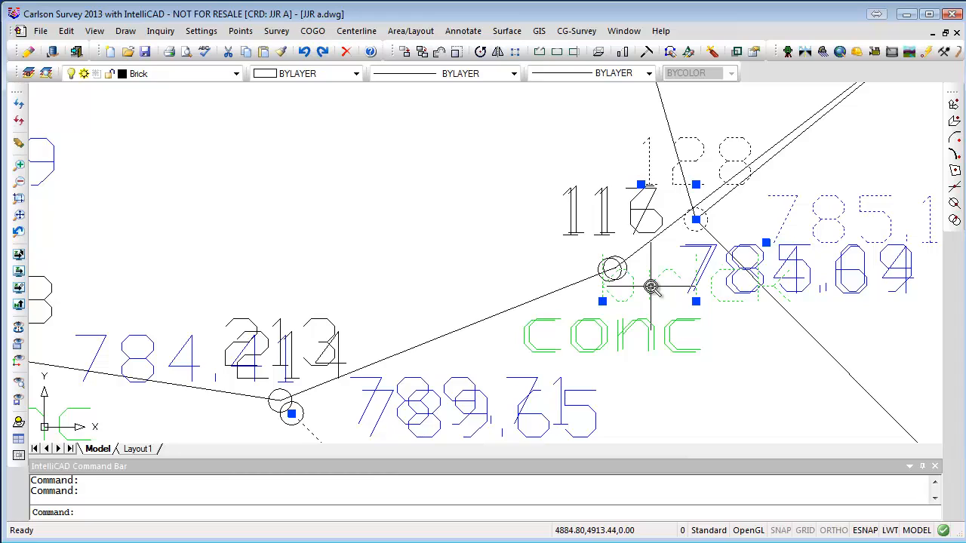
key("Escape")
key("Escape")
left_click(633, 321)
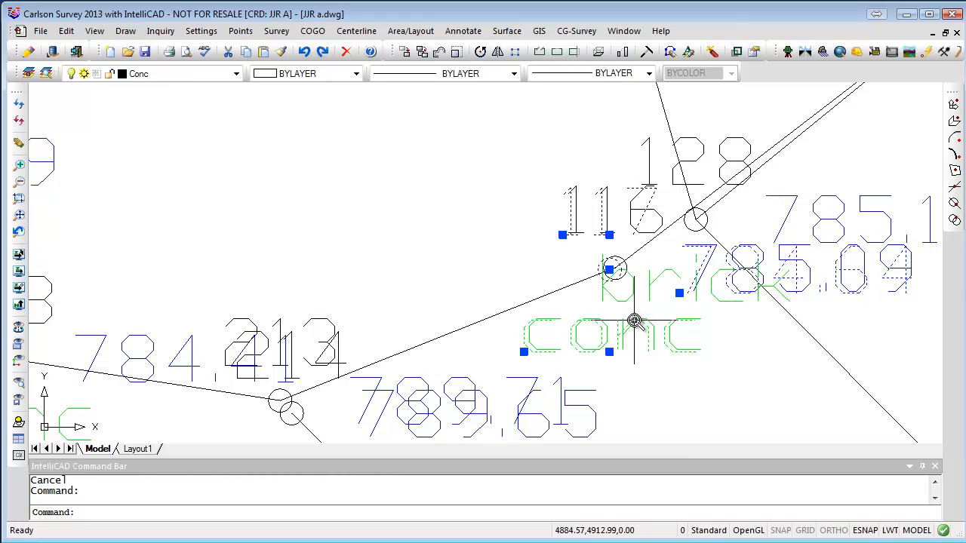
left_click(647, 322)
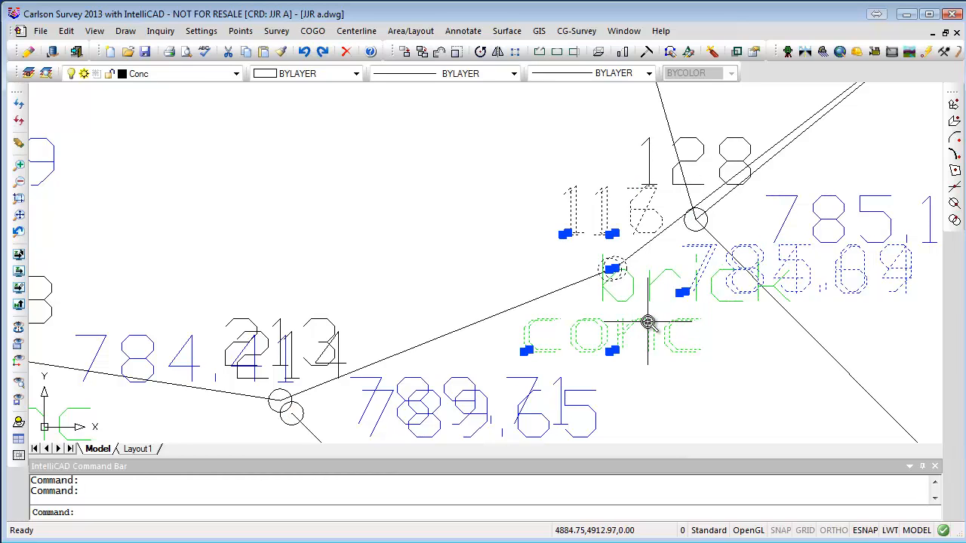
key("Escape")
key("Escape")
Inspect the linework around points 116, 117 and 128 and check the layer of the line from point 128 to 129.
scroll(650, 332, "down", 4)
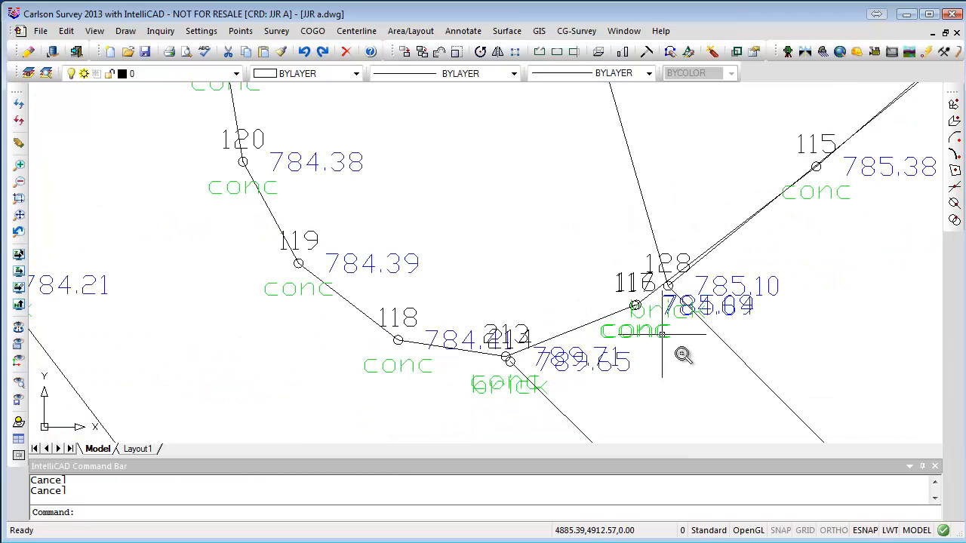
scroll(675, 352, "up", 4)
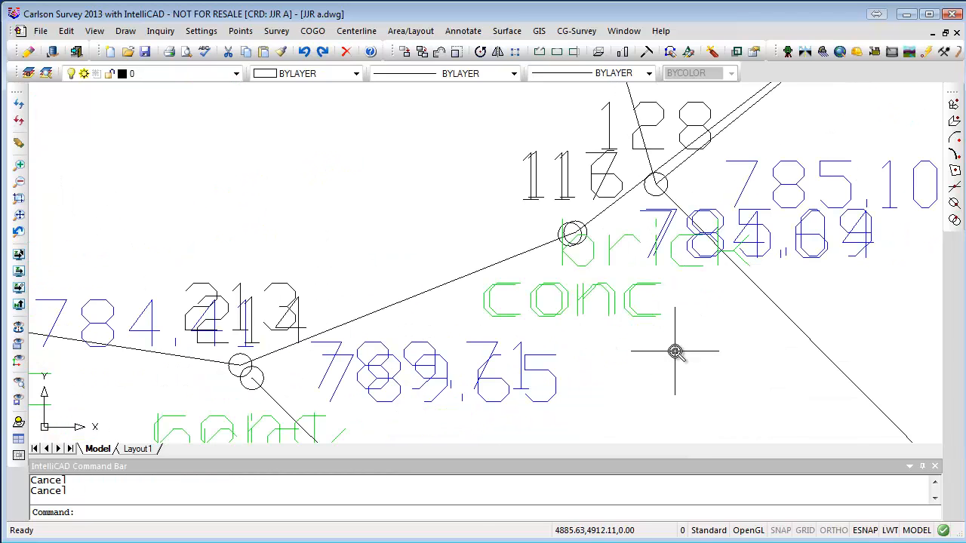
scroll(675, 352, "down", 5)
scroll(679, 351, "up", 1)
scroll(619, 208, "down", 2)
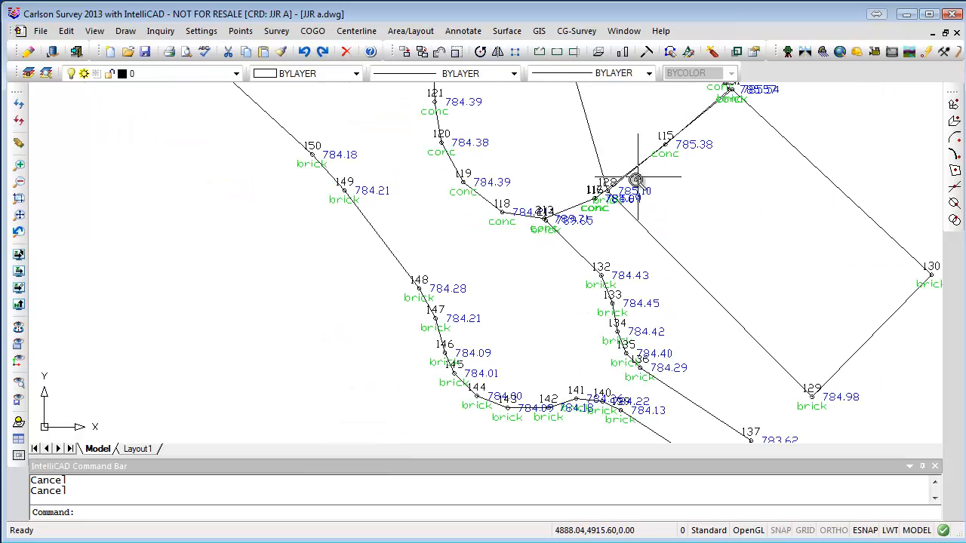
scroll(700, 160, "down", 3)
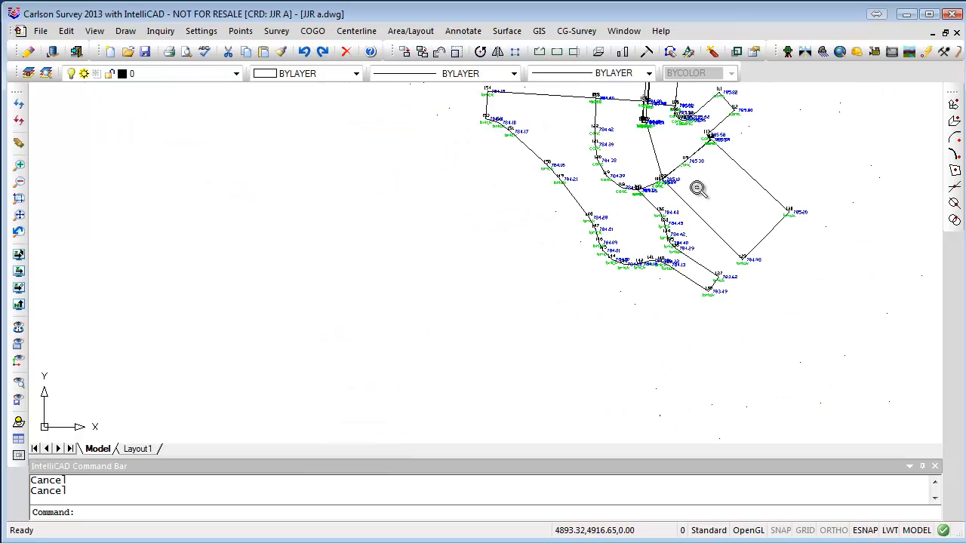
left_click(682, 201)
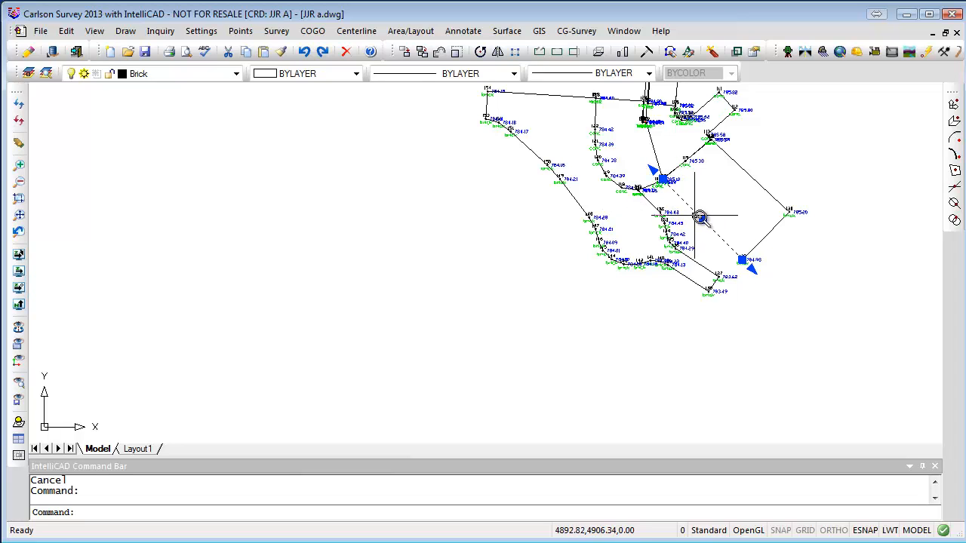
key("Escape")
Join the four brick lines connecting points 128, 129, 130 and 131 into one polyline with Join Nearest, keeping the 1.000 maximum separation.
scroll(607, 276, "up", 3)
scroll(601, 270, "up", 2)
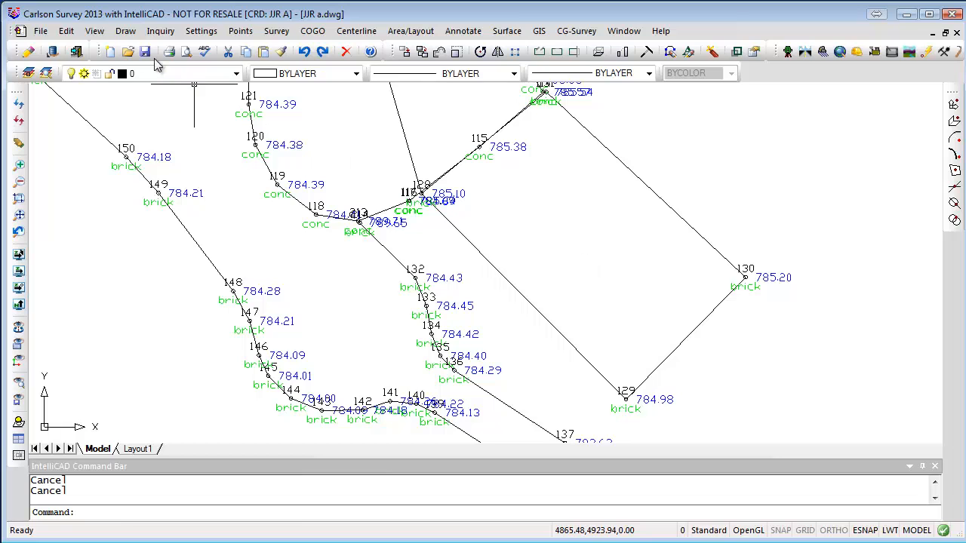
left_click(68, 35)
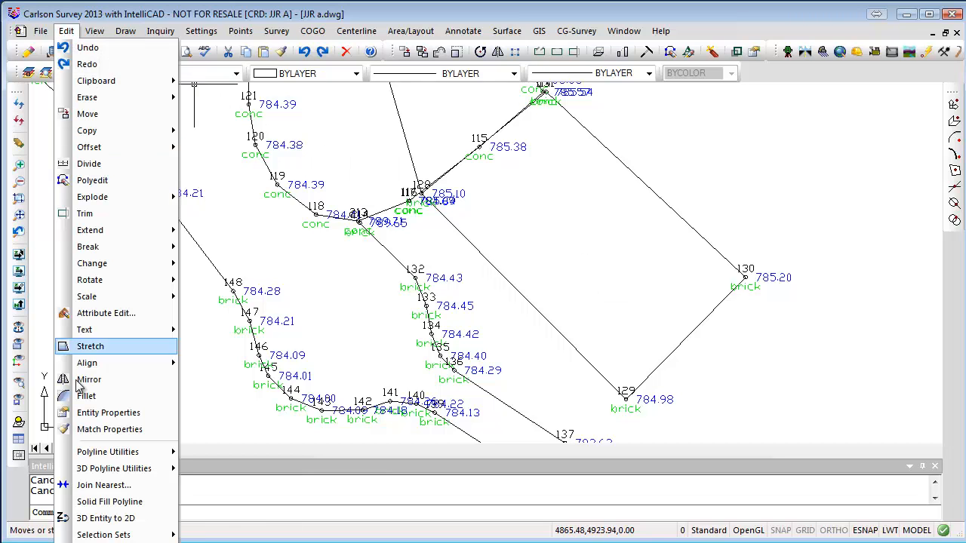
left_click(98, 485)
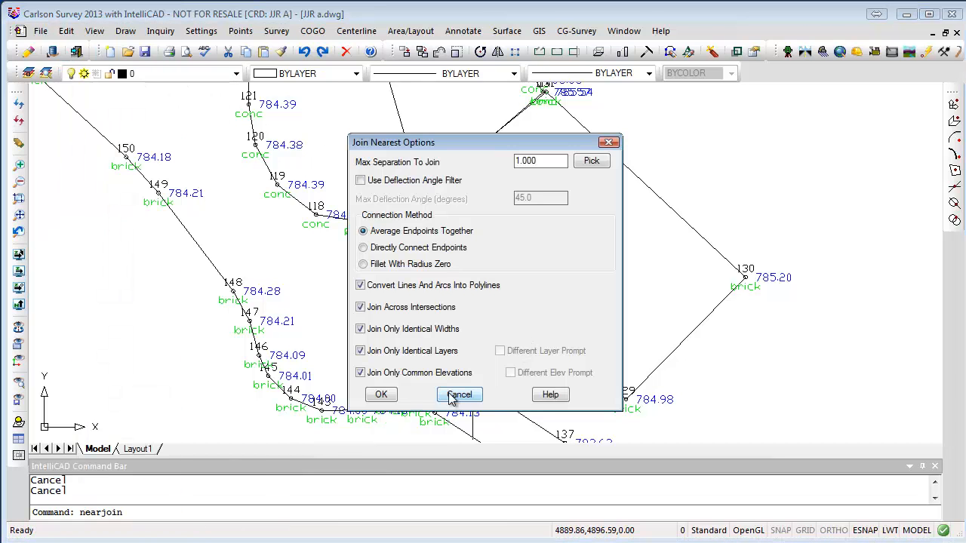
left_click(382, 395)
left_click(535, 311)
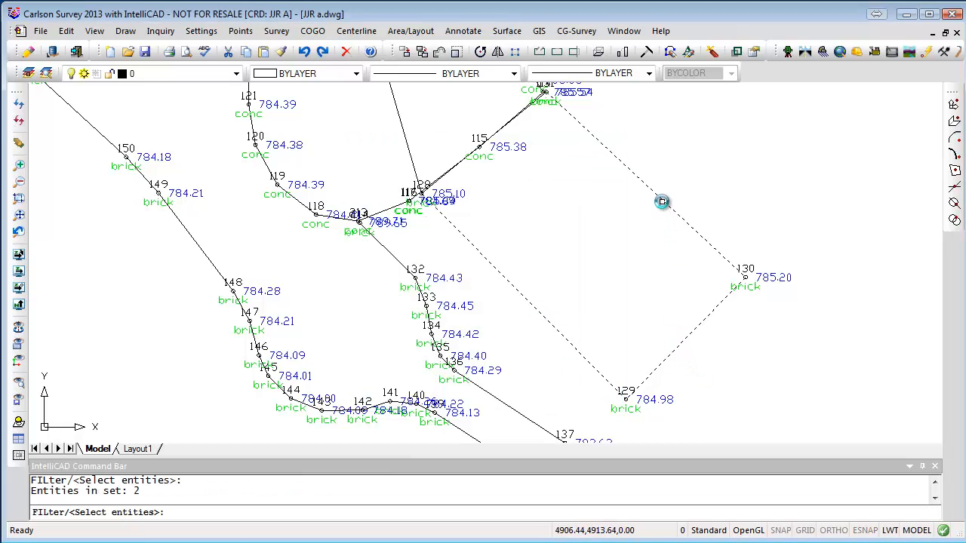
scroll(527, 118, "up", 2)
middle_click_drag(547, 176, 529, 379)
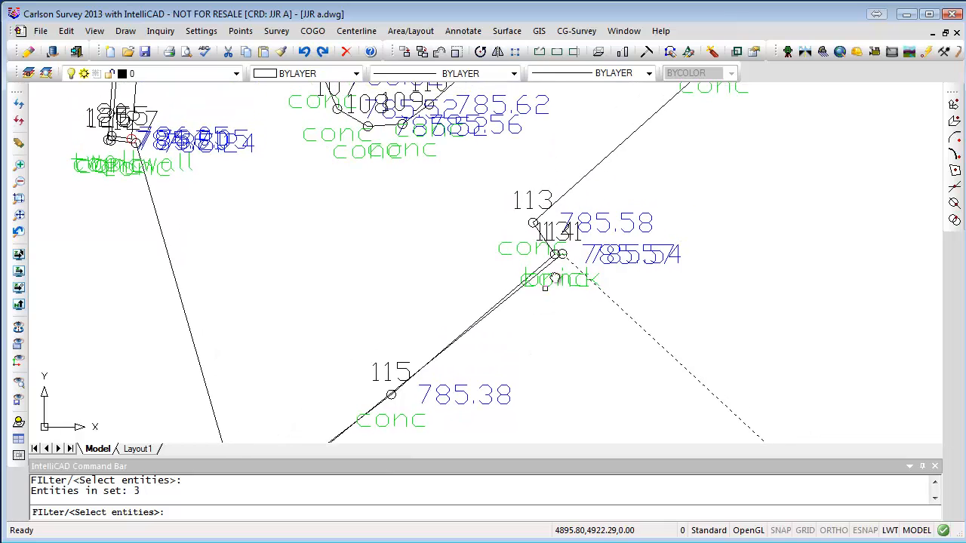
scroll(554, 267, "up", 2)
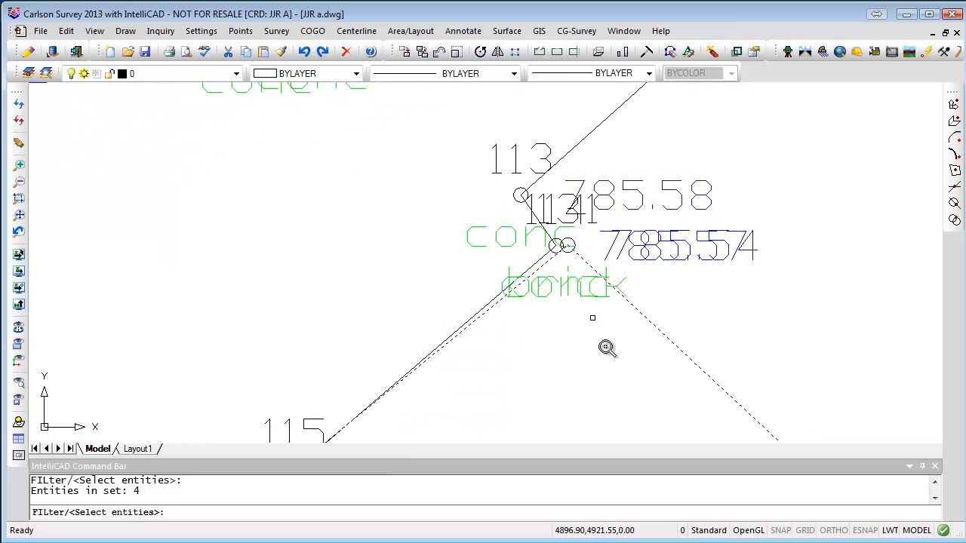
scroll(609, 355, "down", 5)
key("Return")
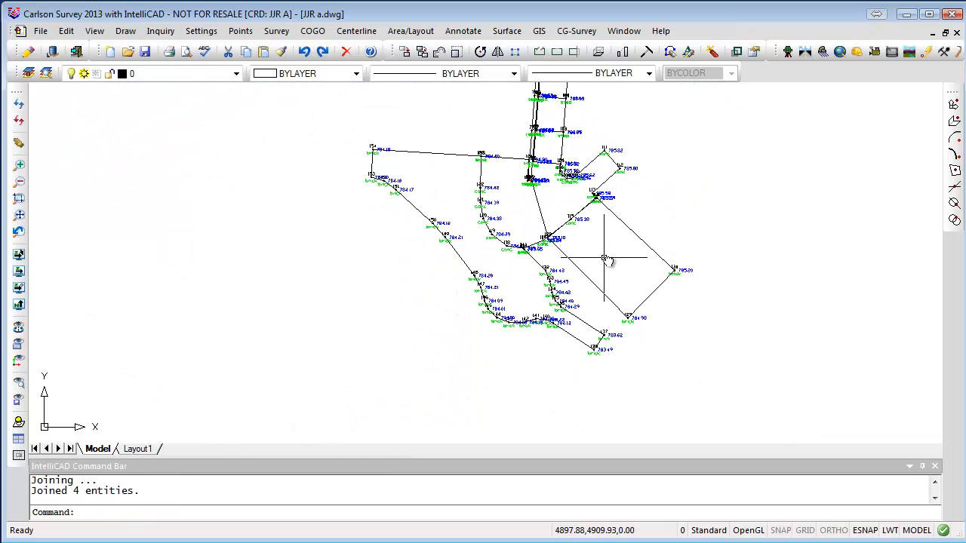
Restart Join Nearest with the same options and select the concrete lines from point 122 via 123 and 124, around the wall corner, towards 128.
scroll(495, 211, "up", 5)
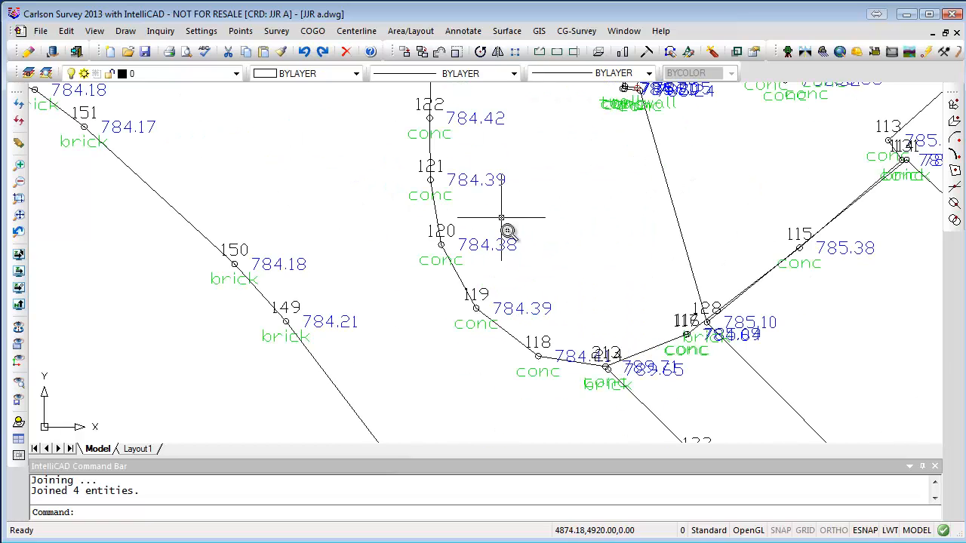
scroll(506, 231, "down", 2)
key("Return")
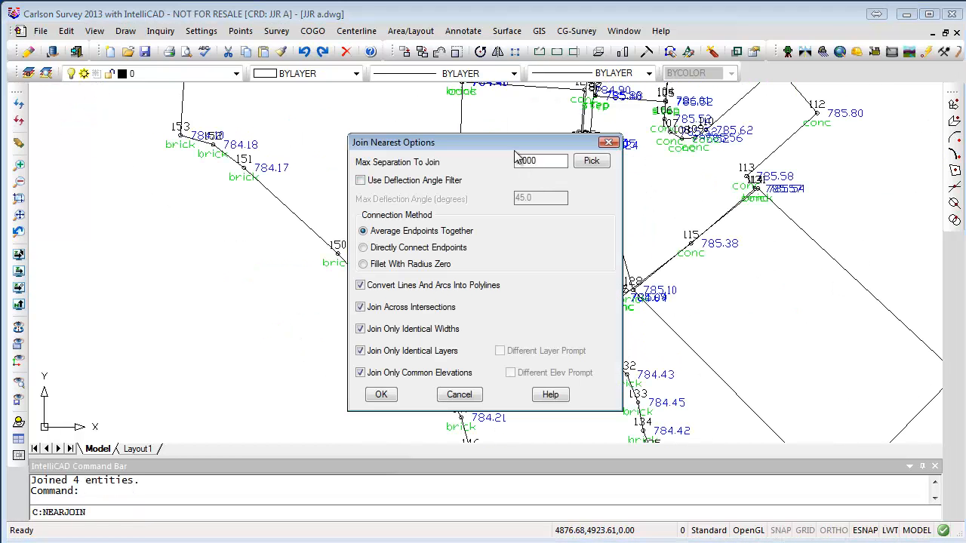
left_click(382, 394)
scroll(490, 226, "up", 4)
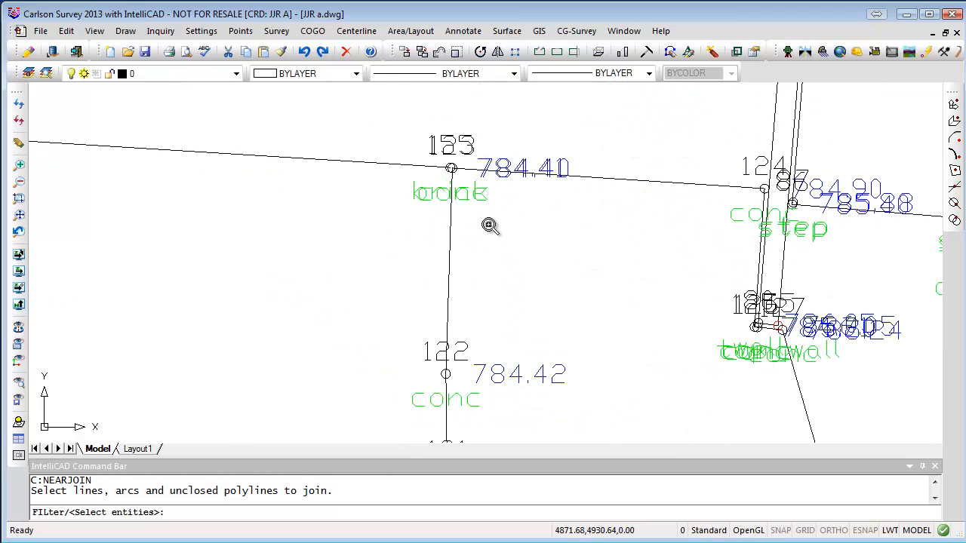
left_click(451, 255)
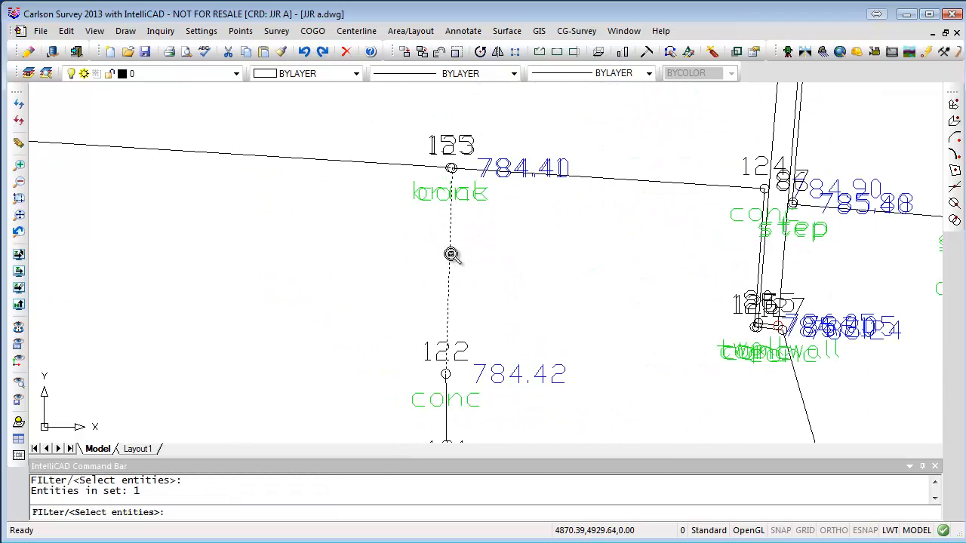
left_click(609, 181)
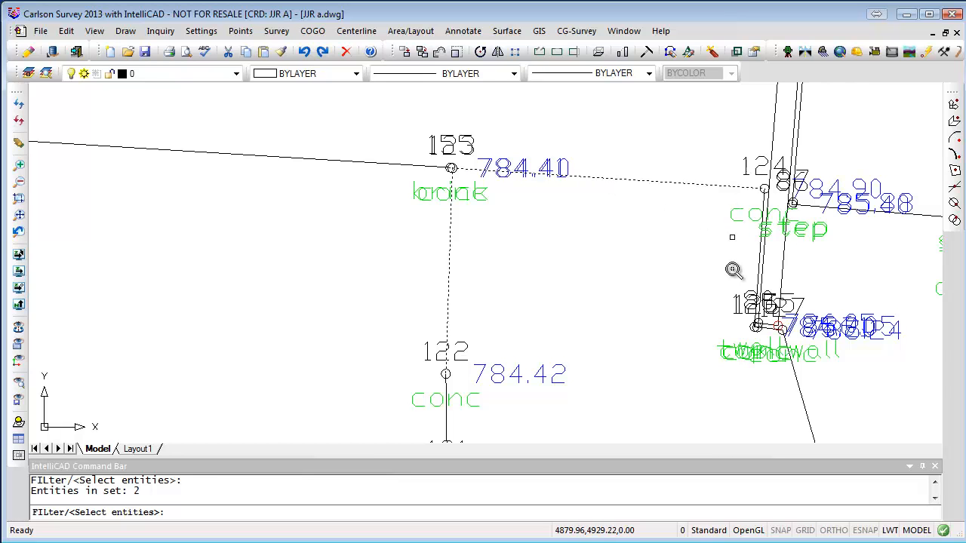
scroll(738, 257, "up", 2)
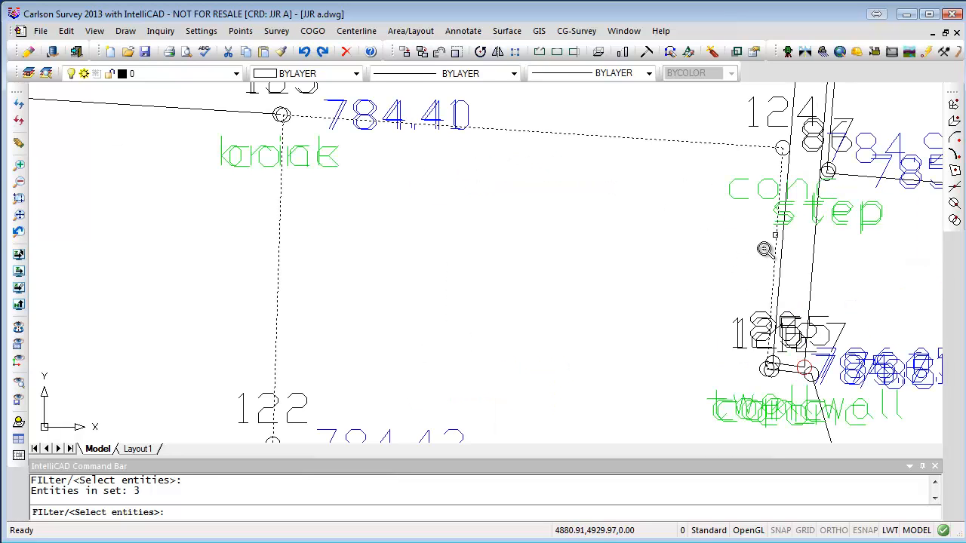
scroll(758, 368, "up", 4)
middle_click_drag(905, 411, 617, 286)
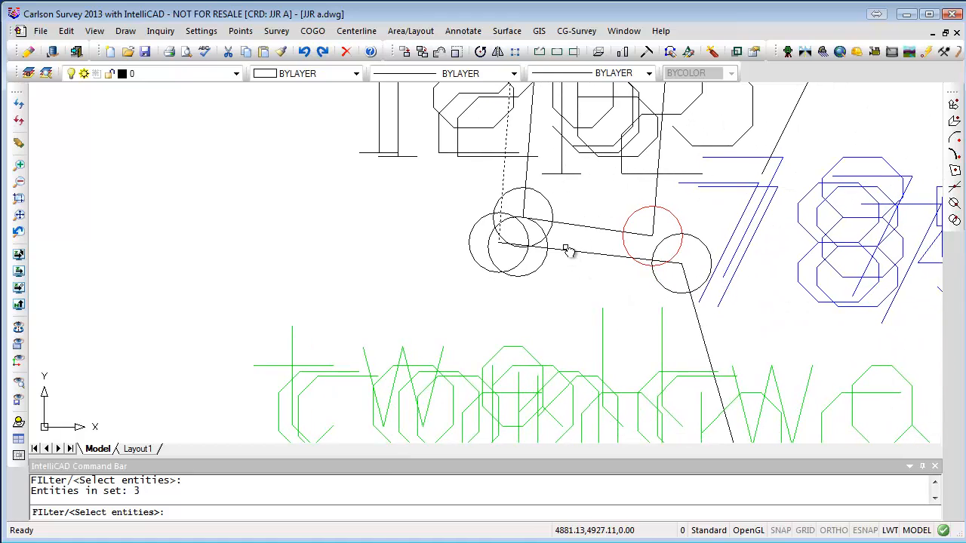
left_click(695, 311)
Examine how the selected concrete line ends at point 128 relative to the overlapping points 116 and 117.
scroll(688, 327, "down", 10)
mouse_move(695, 384)
middle_mouse_down()
mouse_move(633, 271)
mouse_move(592, 96)
middle_mouse_up()
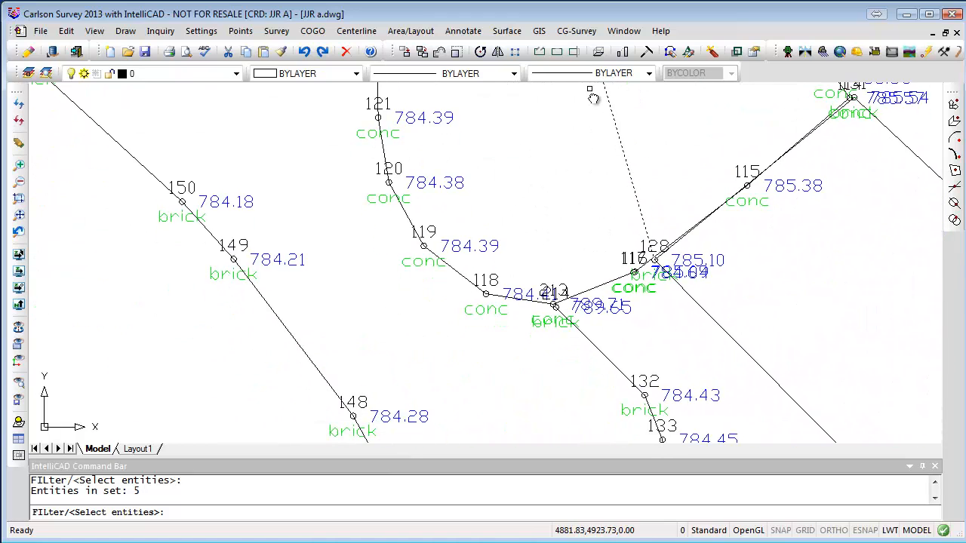
scroll(667, 270, "up", 2)
scroll(668, 270, "up", 3)
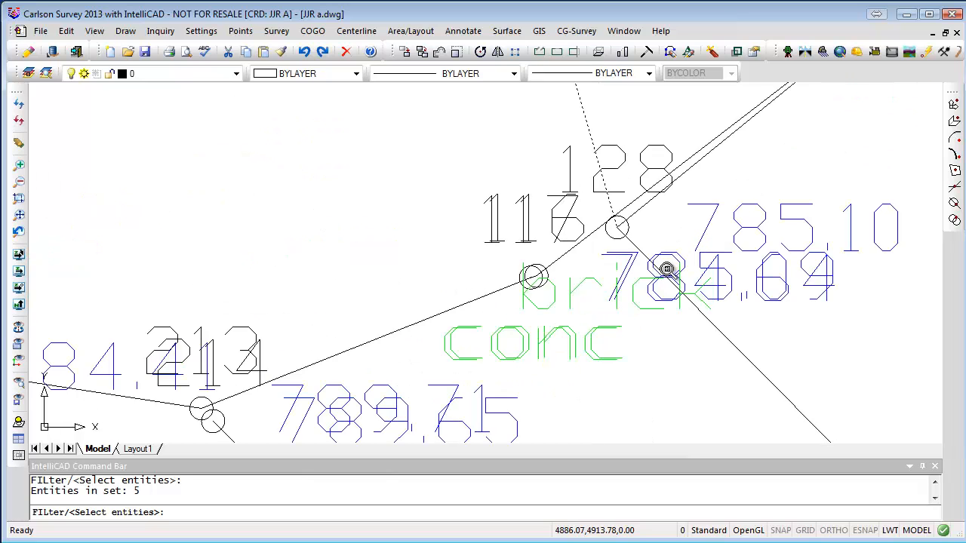
scroll(667, 269, "down", 3)
scroll(668, 270, "up", 4)
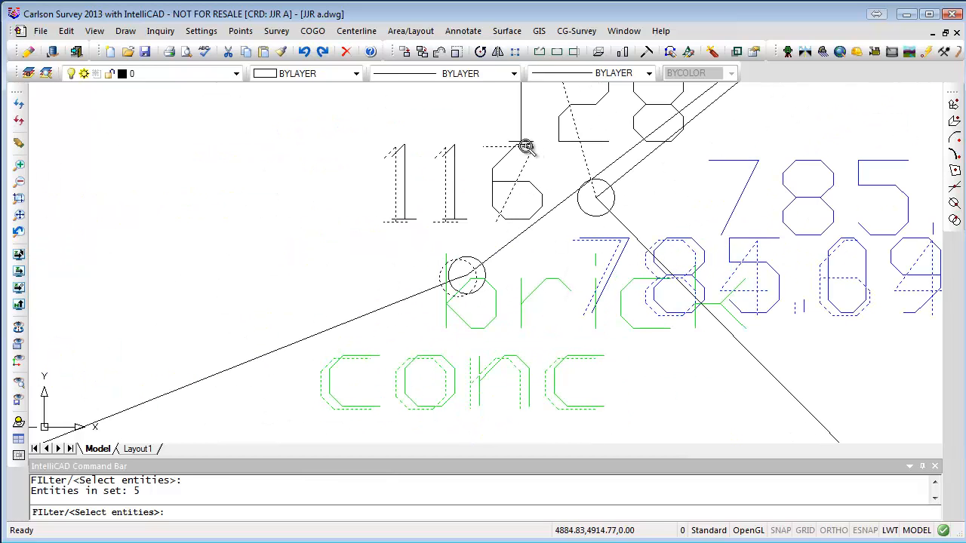
scroll(525, 147, "down", 4)
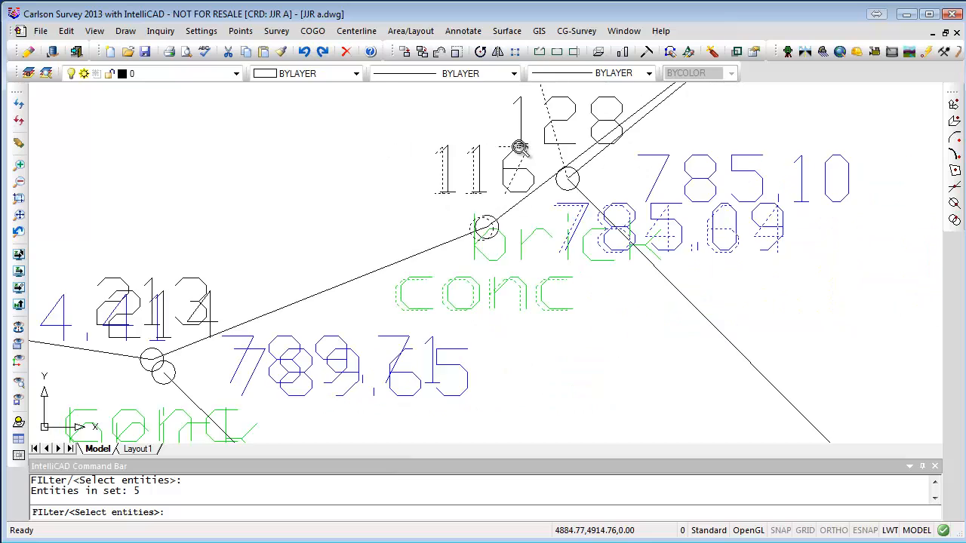
scroll(430, 153, "down", 2)
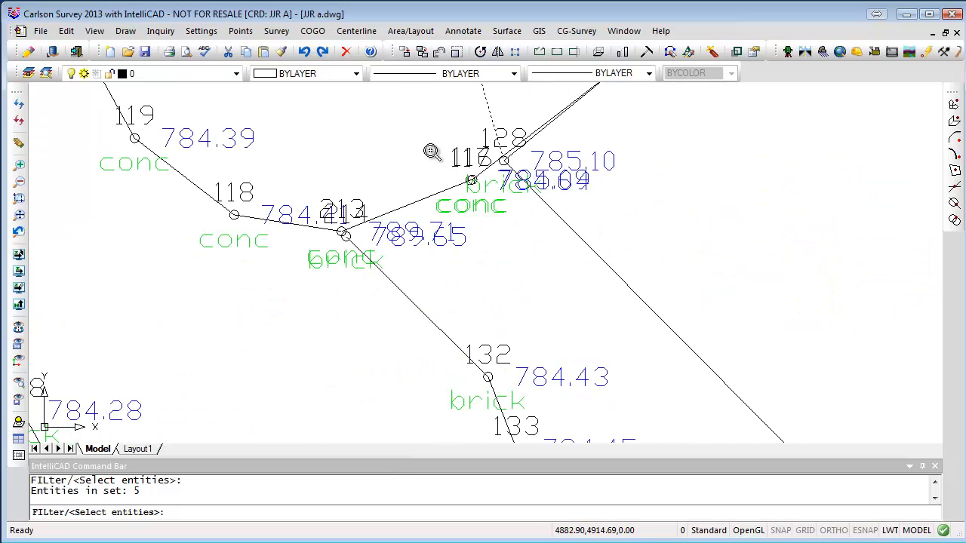
Add the concrete lines from point 122 through 121, 120, 119, 118 and 213 to points 116/117 to the join selection.
middle_click_drag(292, 154, 719, 450)
scroll(597, 274, "down", 2)
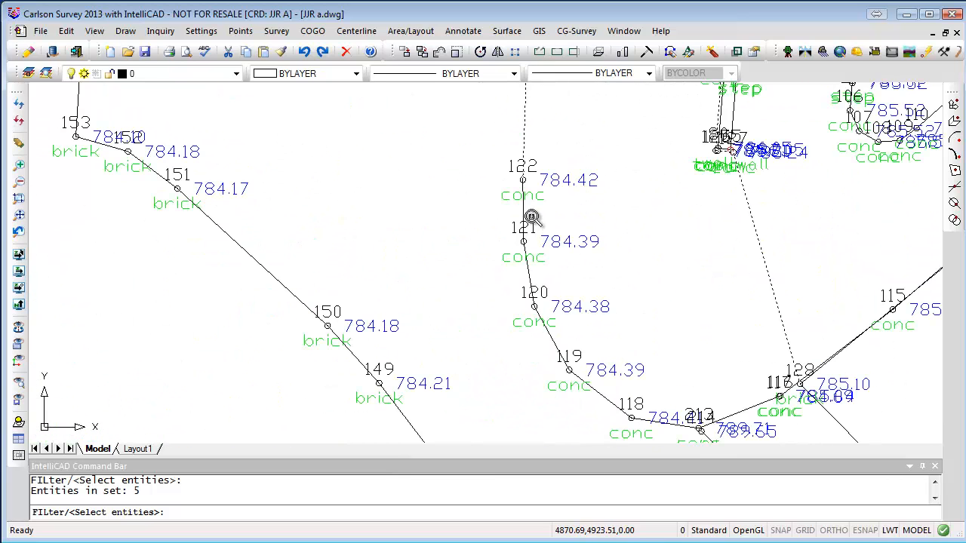
left_click(552, 307)
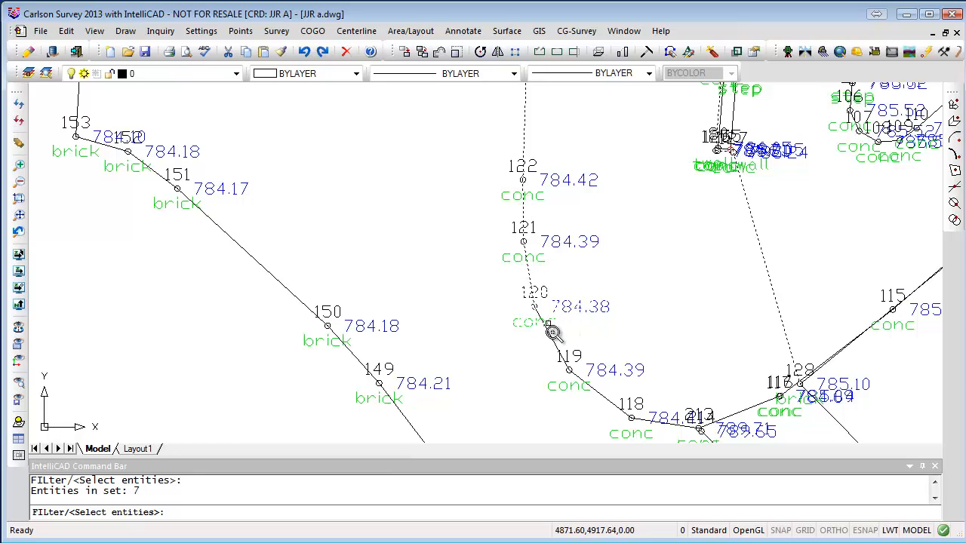
left_click(559, 349)
left_click(606, 399)
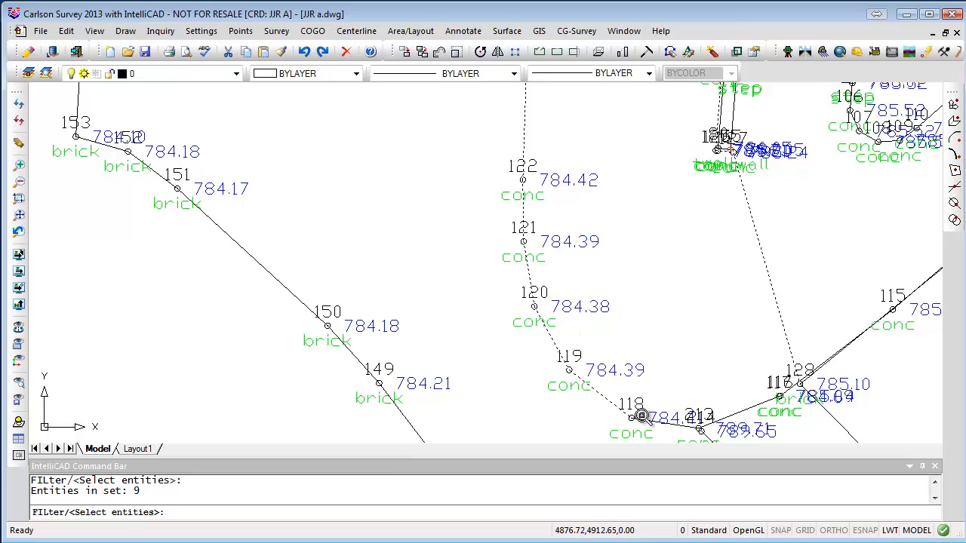
left_click(643, 419)
middle_click_drag(745, 427, 636, 321)
scroll(625, 310, "up", 4)
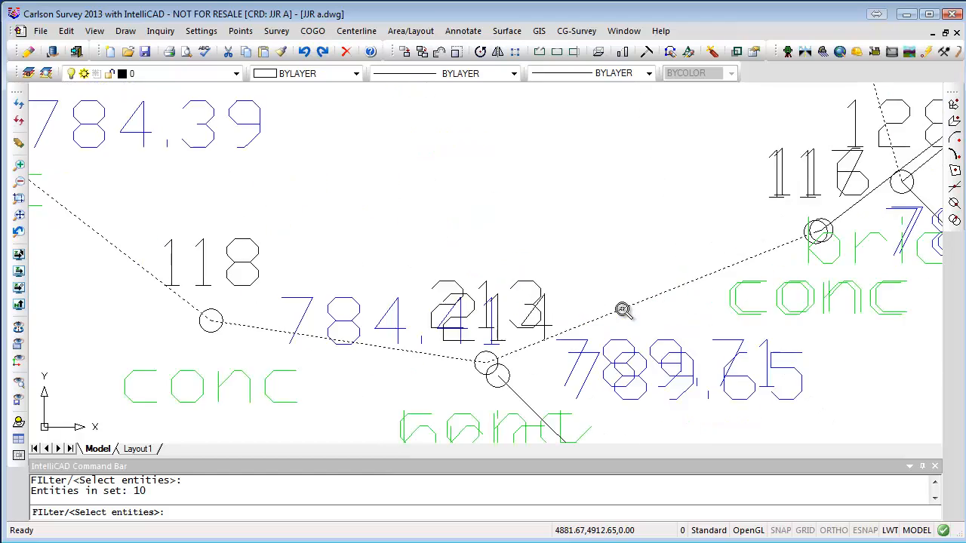
left_click(709, 307)
Add the short concrete segment between the overlapping points 116 and 117 and the line towards point 115 to the selection.
middle_click_drag(709, 306, 309, 302)
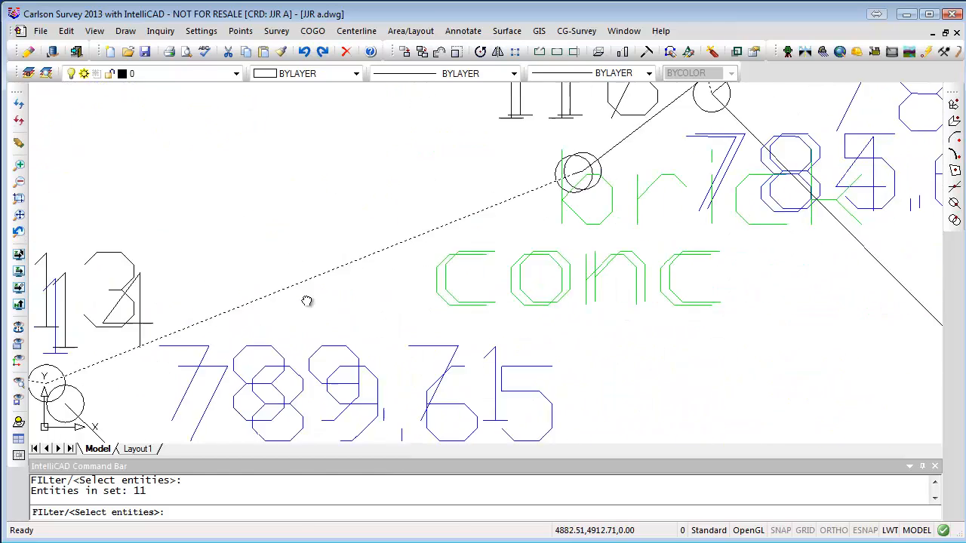
scroll(264, 328, "down", 3)
scroll(342, 296, "up", 4)
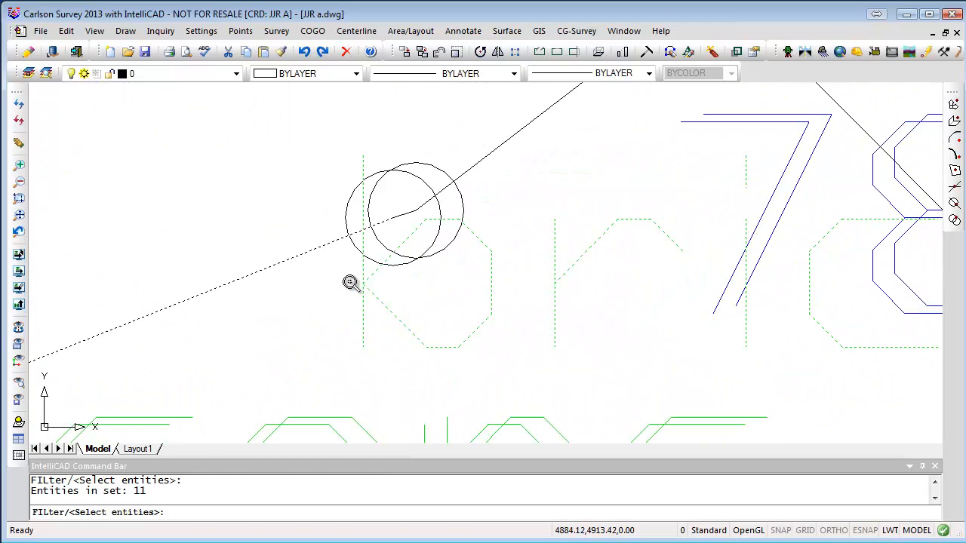
left_click(404, 216)
left_click(459, 176)
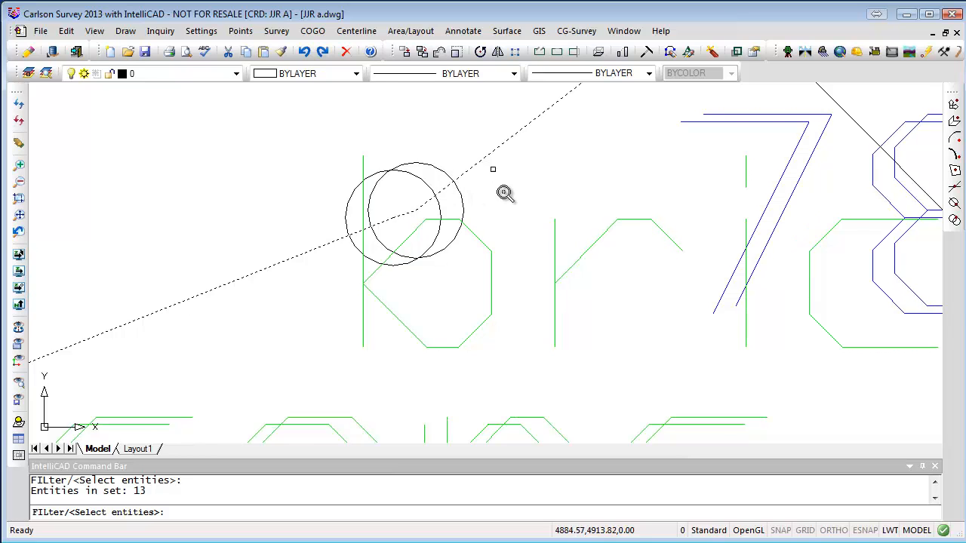
Continue selecting the concrete lines from point 115 past 114, 113, 112 and 111 to point 110.
scroll(504, 192, "down", 4)
middle_click_drag(578, 164, 458, 351)
scroll(458, 351, "down", 1)
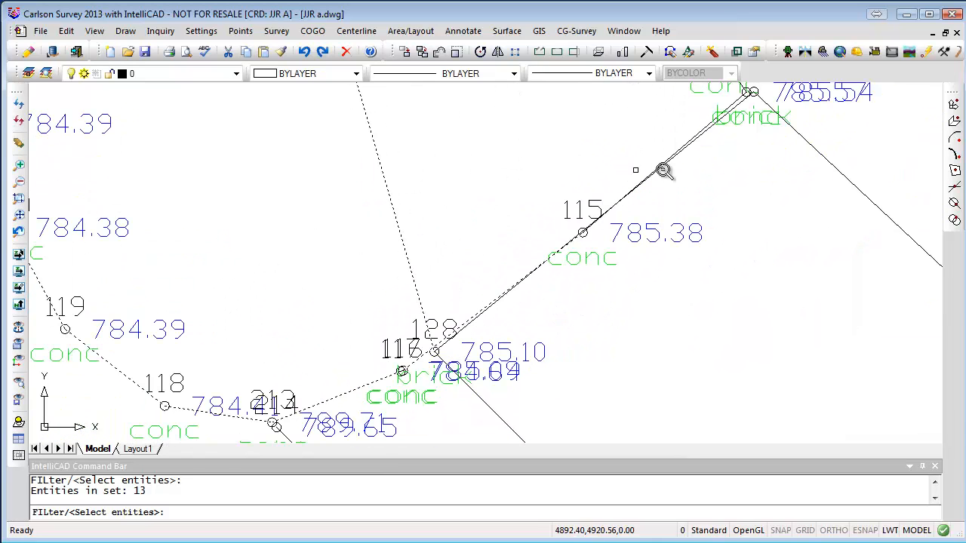
scroll(680, 168, "up", 1)
scroll(689, 168, "up", 1)
middle_click_drag(690, 169, 600, 315)
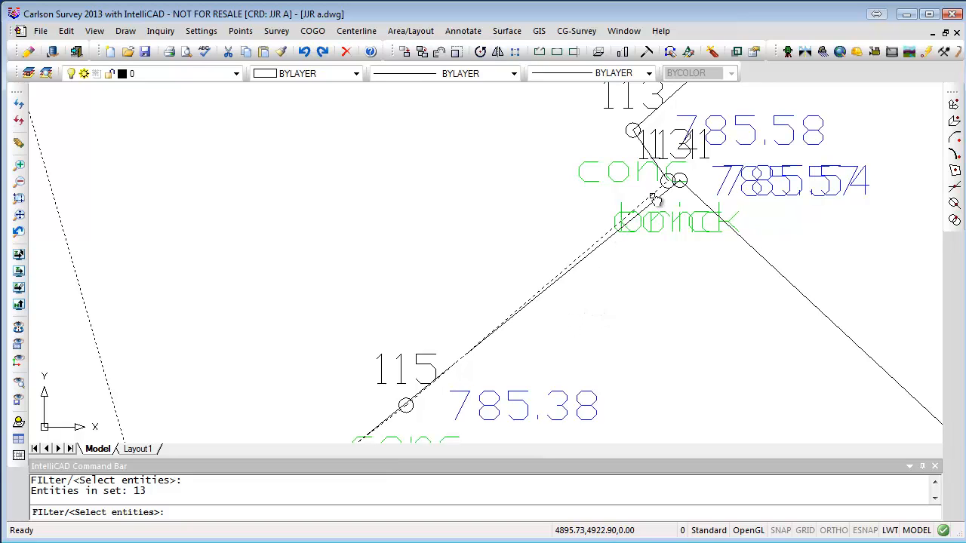
mouse_move(635, 158)
middle_mouse_down()
mouse_move(584, 251)
mouse_move(550, 345)
middle_mouse_up()
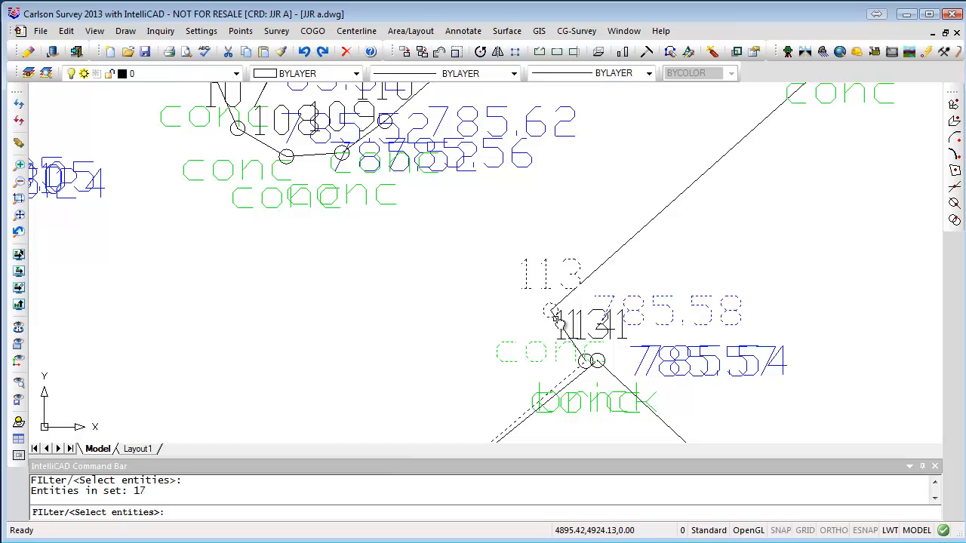
scroll(616, 258, "down", 4)
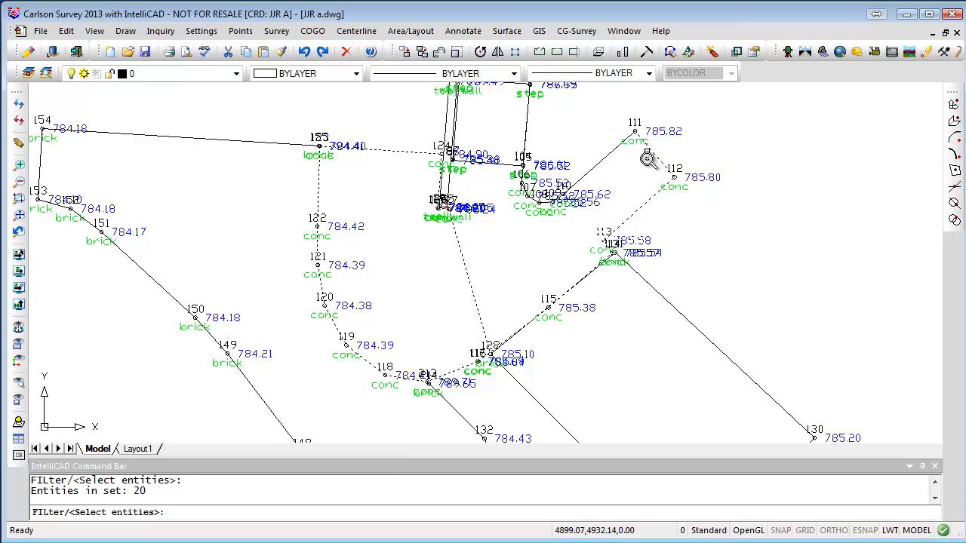
scroll(615, 157, "up", 4)
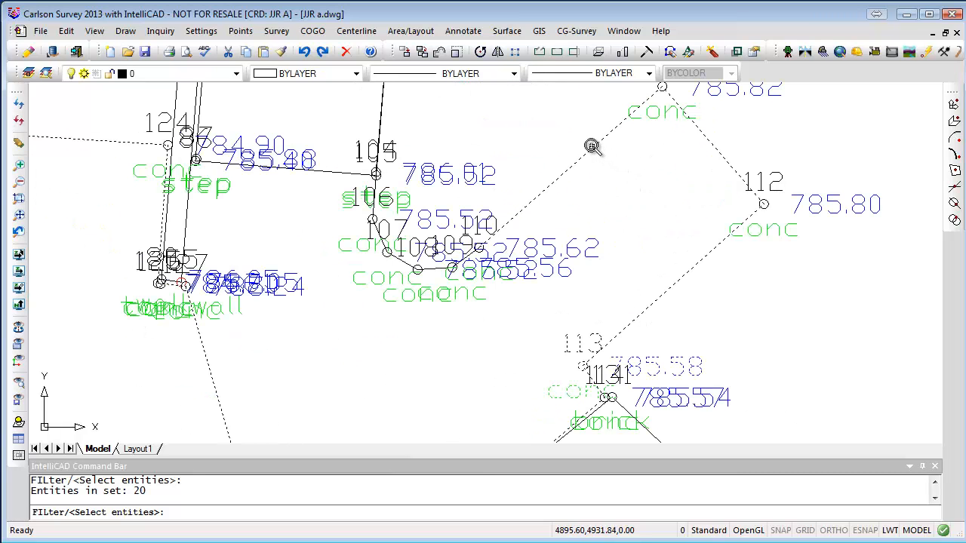
Add the concrete lines from point 110 through 109, 108, 107 and 106 to point 105 to the selection.
left_click(450, 264)
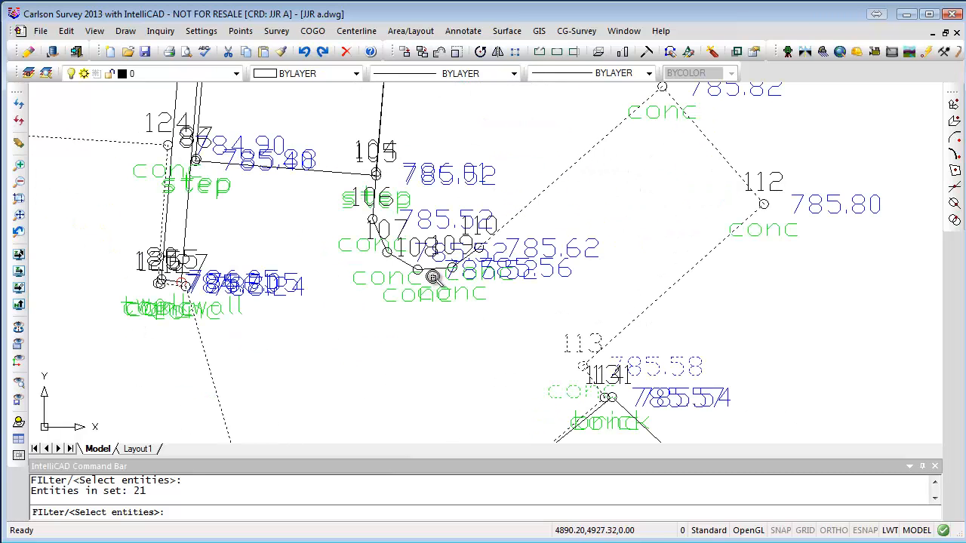
scroll(469, 261, "up", 3)
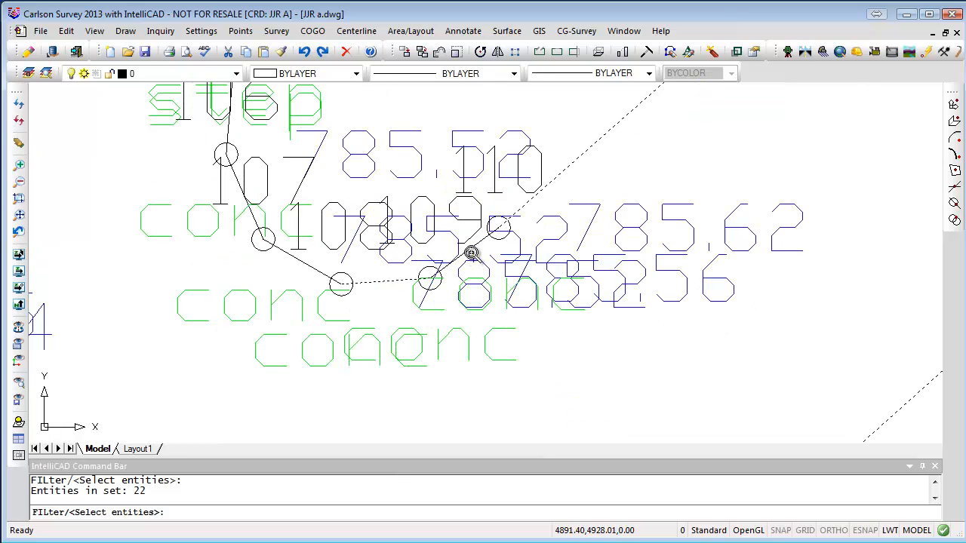
left_click(321, 272)
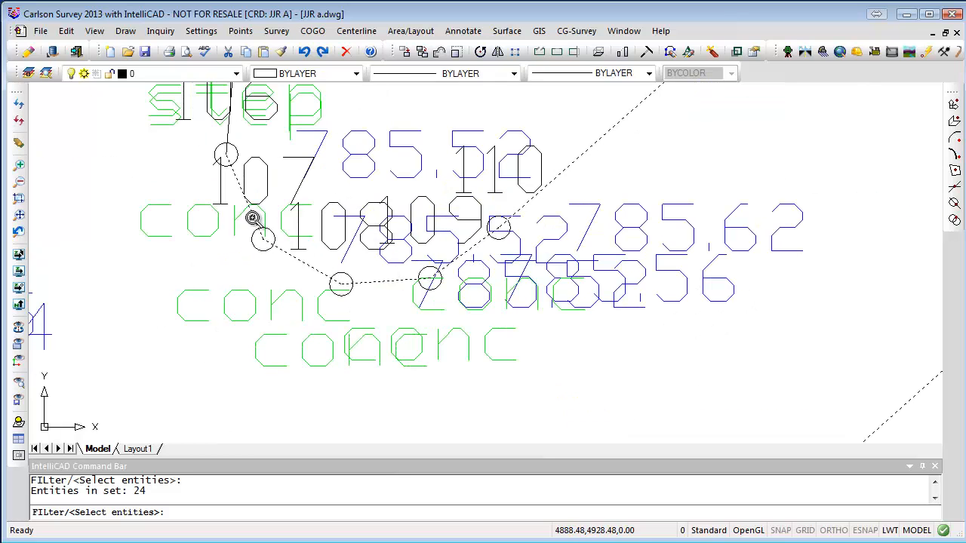
left_click(252, 218)
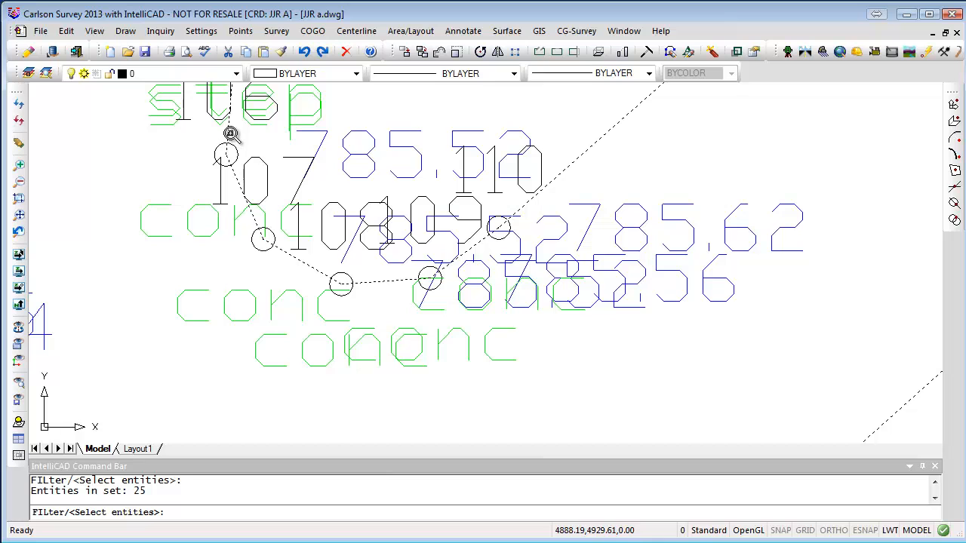
scroll(271, 127, "down", 3)
scroll(358, 286, "up", 3)
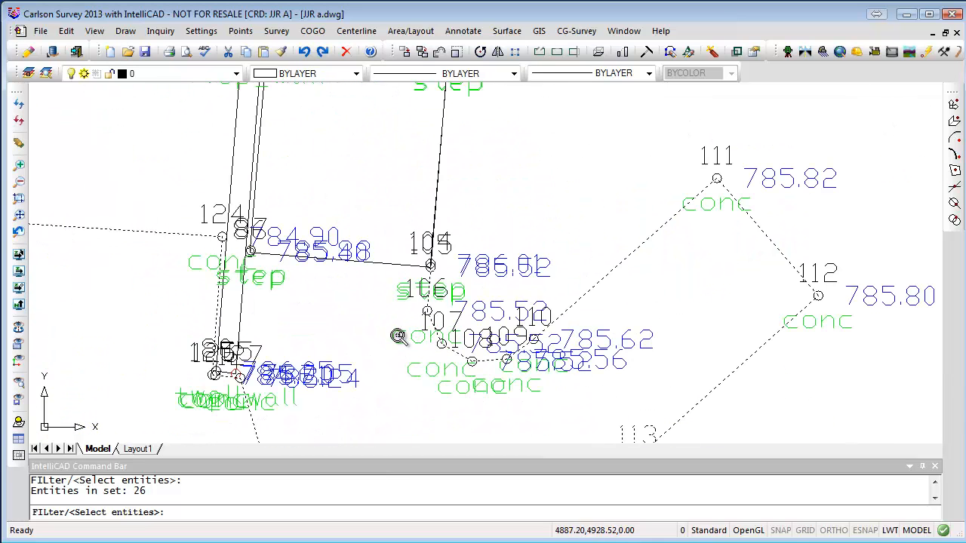
scroll(388, 301, "up", 3)
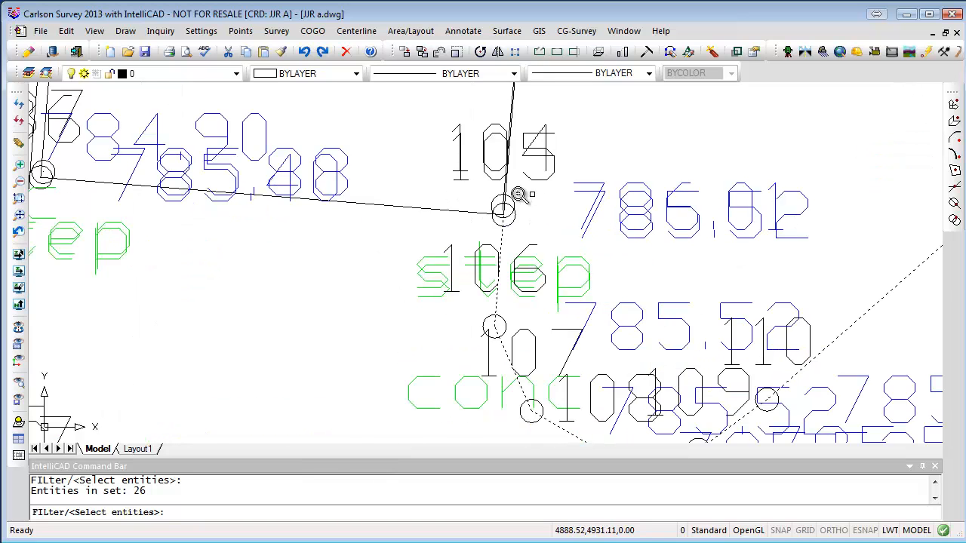
Check the selected line's end at points 104 and 105, and join the selected concrete lines into one polyline.
scroll(516, 192, "up", 3)
scroll(511, 200, "down", 3)
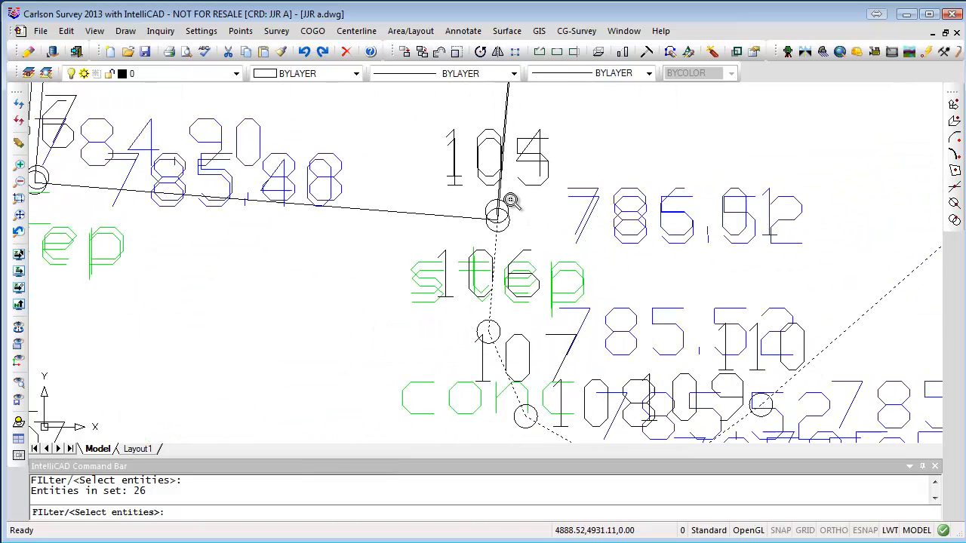
scroll(277, 289, "down", 2)
scroll(275, 288, "down", 3)
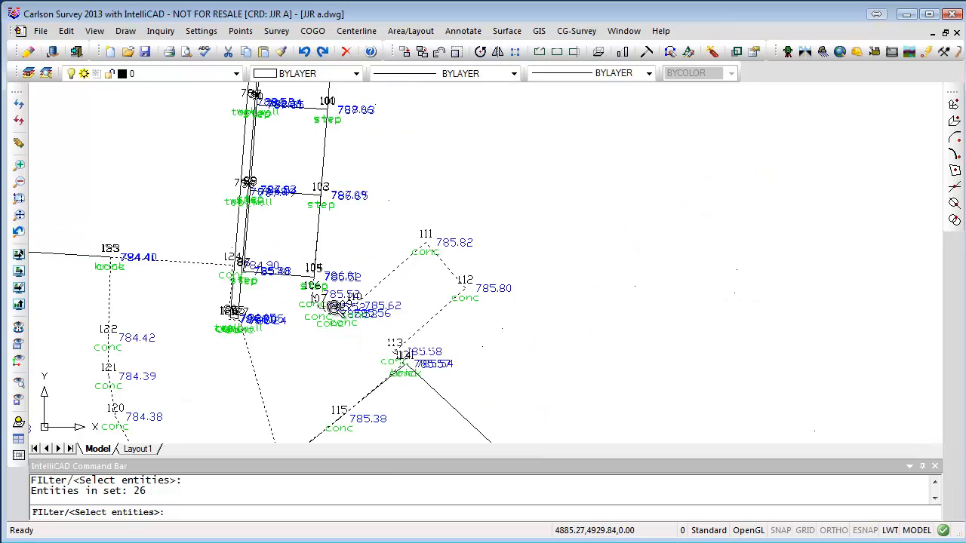
middle_click_drag(351, 317, 568, 257)
scroll(485, 256, "up", 3)
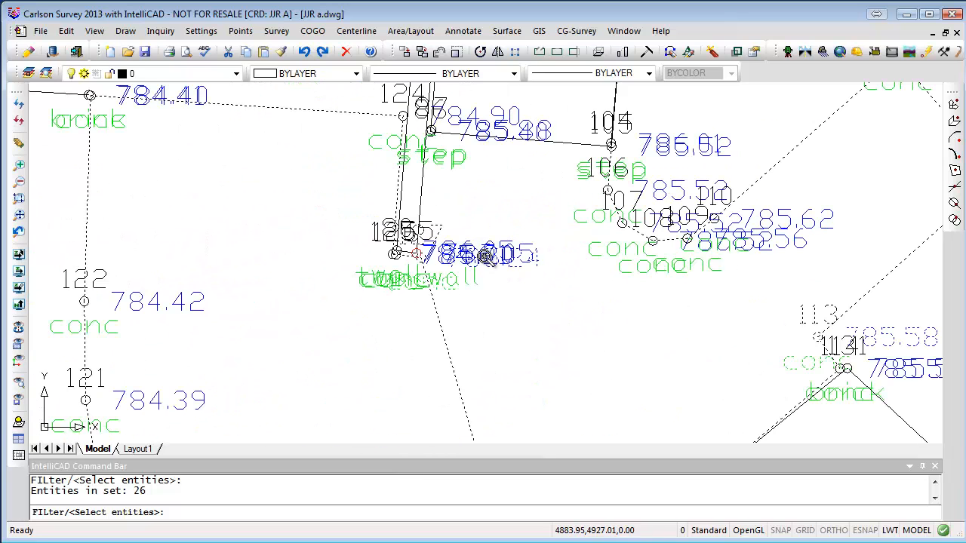
key("Return")
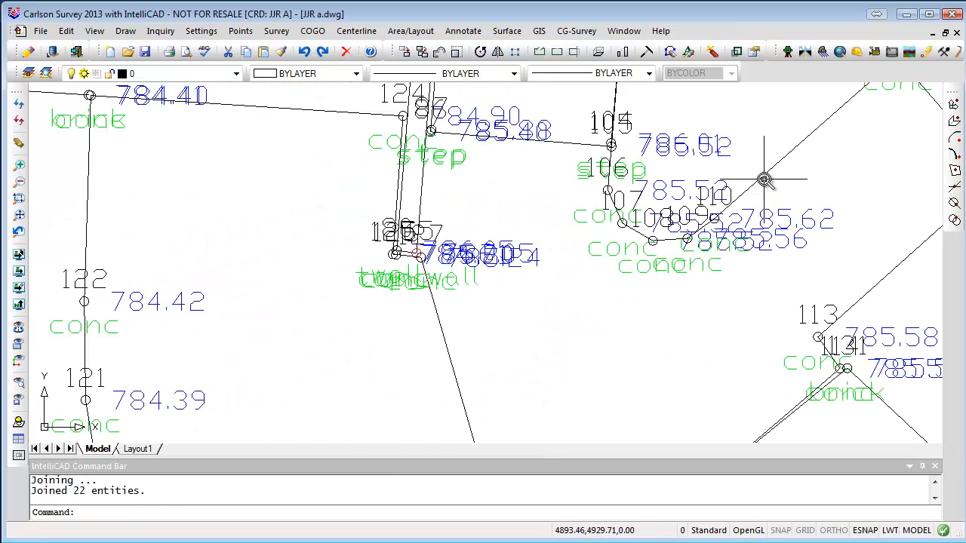
Select the joined concrete polyline and examine its course around points 115 to 128 and its end at the wall corner.
left_click(763, 180)
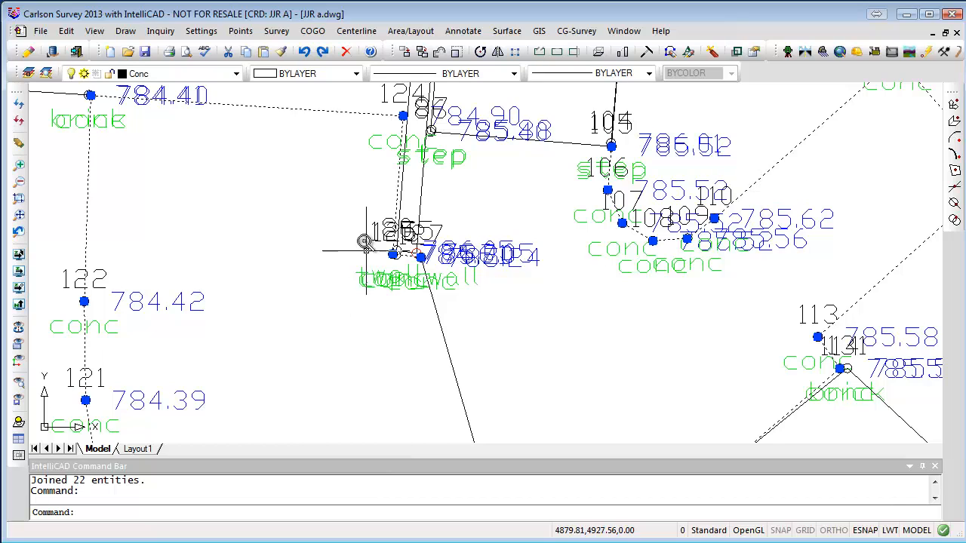
scroll(364, 242, "up", 4)
scroll(518, 313, "down", 4)
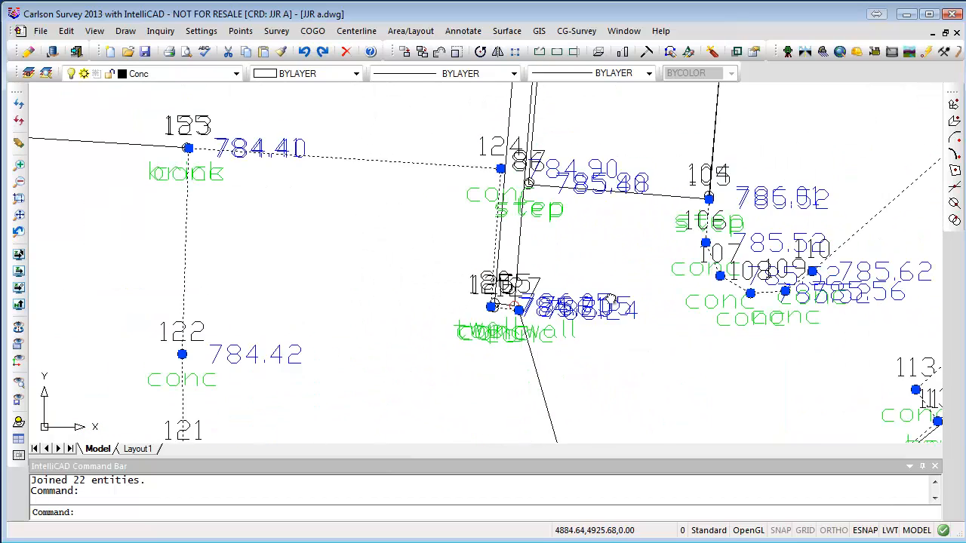
middle_click_drag(611, 300, 610, 127)
scroll(610, 127, "down", 4)
scroll(617, 191, "up", 6)
scroll(622, 192, "down", 2)
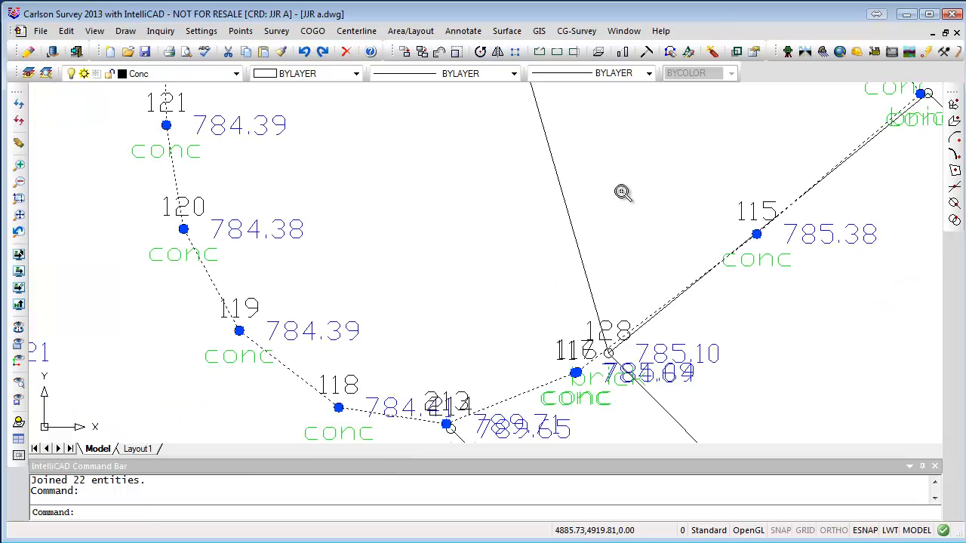
scroll(622, 190, "down", 2)
scroll(621, 191, "up", 4)
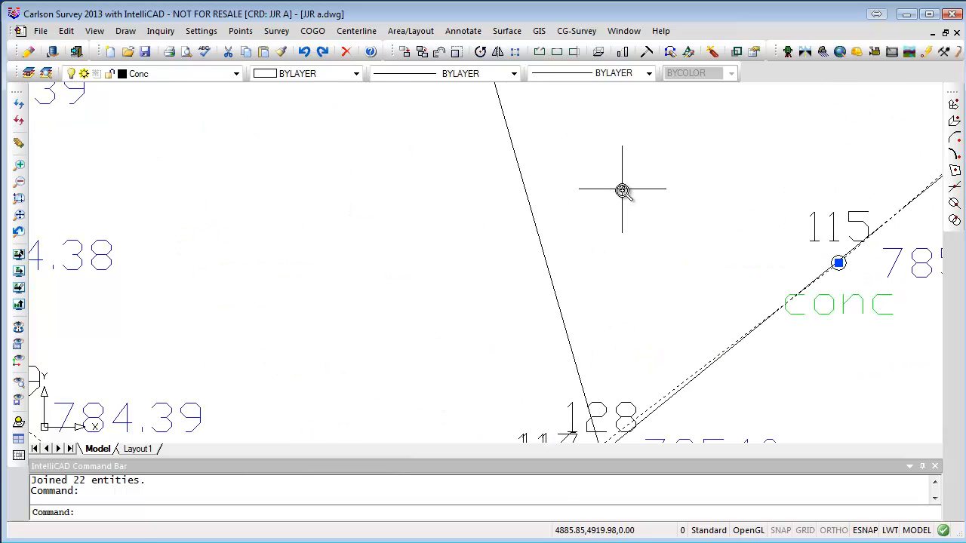
scroll(622, 191, "down", 6)
middle_click_drag(622, 191, 571, 309)
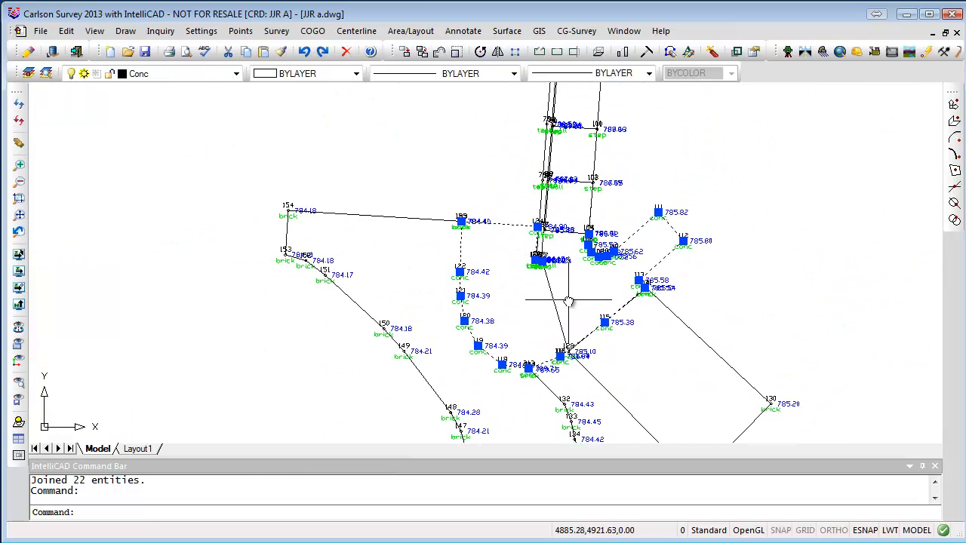
scroll(521, 232, "up", 5)
middle_click_drag(723, 366, 711, 285)
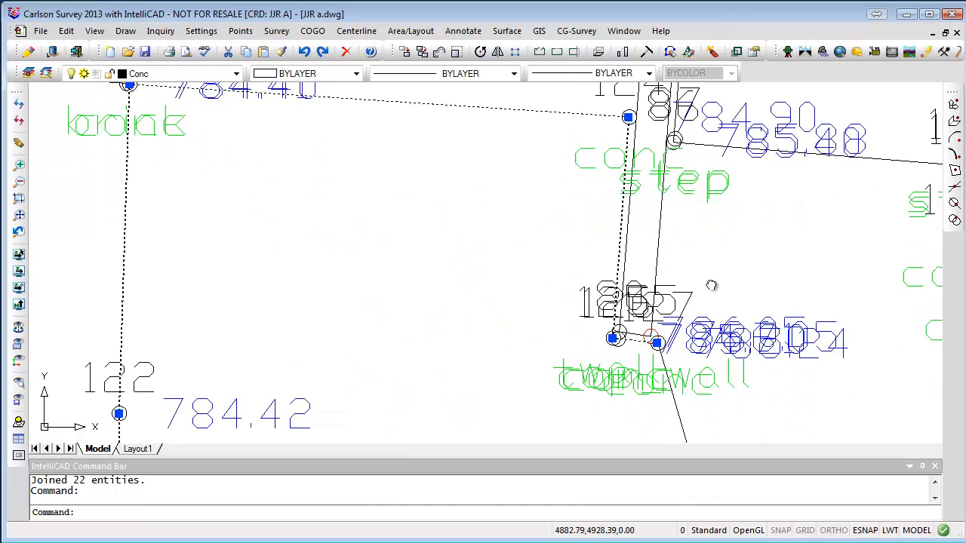
scroll(711, 284, "down", 3)
scroll(684, 340, "up", 5)
scroll(674, 329, "down", 3)
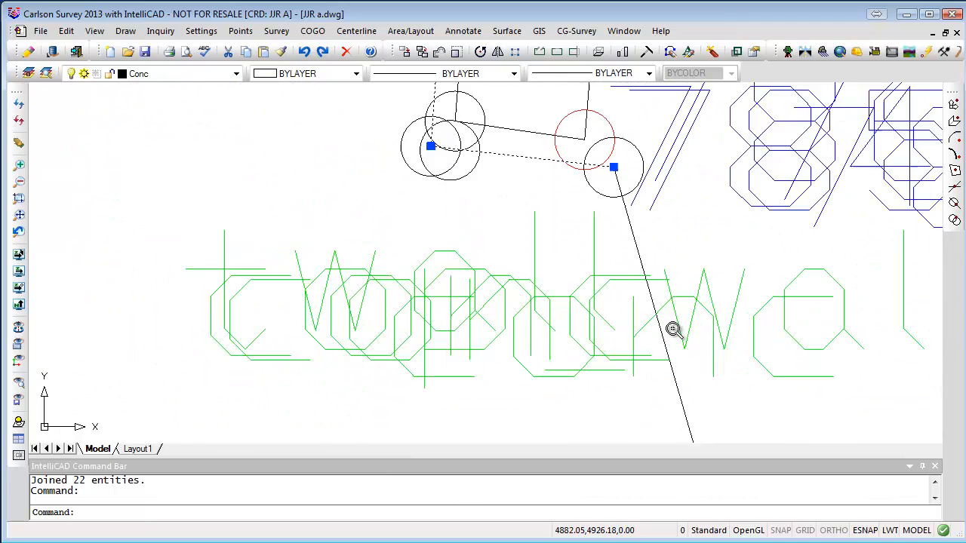
Clear the selection and check the layer of the line running from the wall corner to point 128.
key("Escape")
key("Escape")
left_click(649, 279)
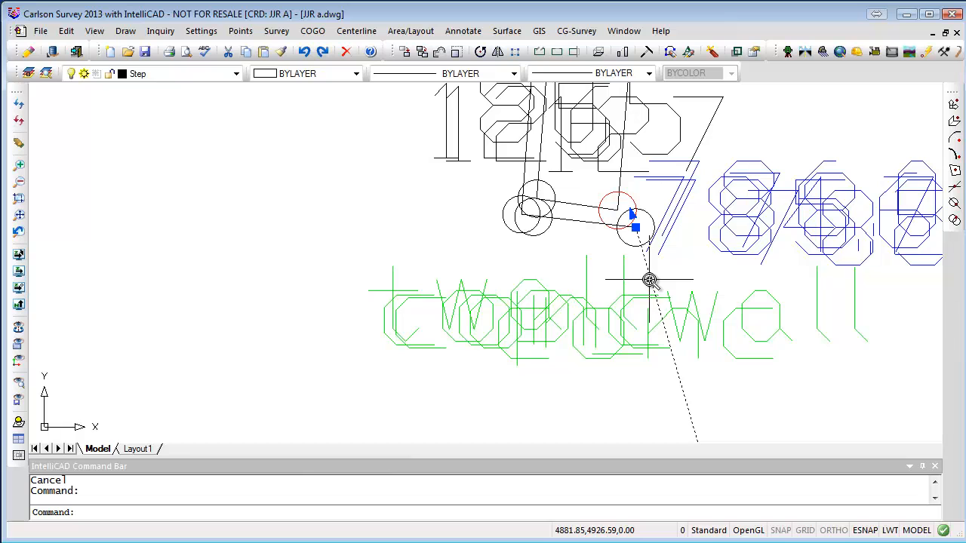
scroll(649, 280, "down", 3)
key("Escape")
scroll(647, 264, "up", 5)
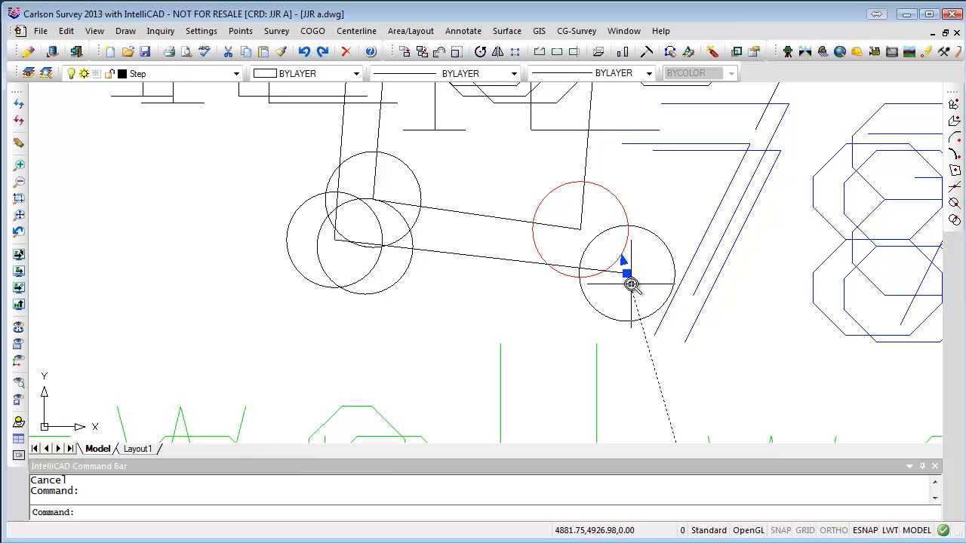
key("Escape")
Check the layer and course of the line through point 128 beside the concrete polyline.
scroll(674, 324, "up", 5)
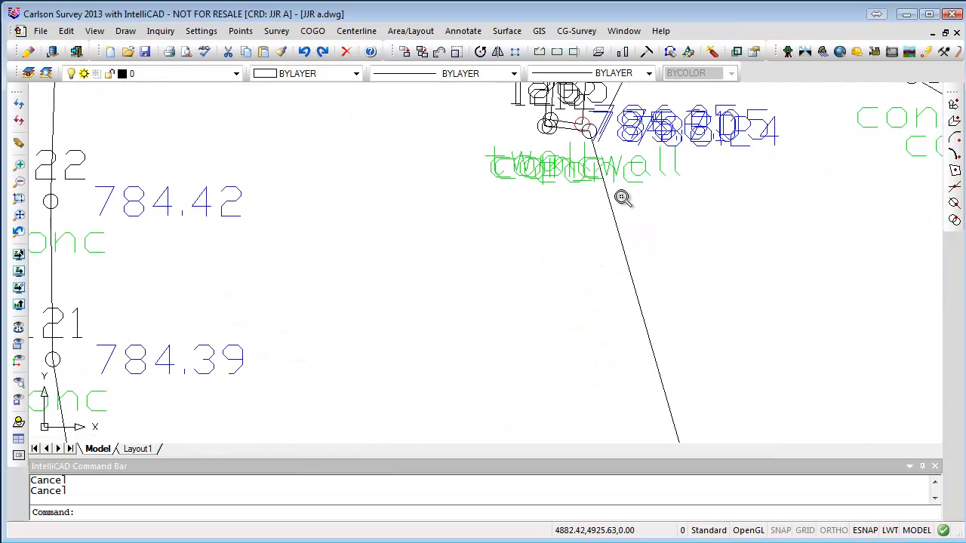
scroll(622, 198, "down", 3)
scroll(655, 320, "up", 5)
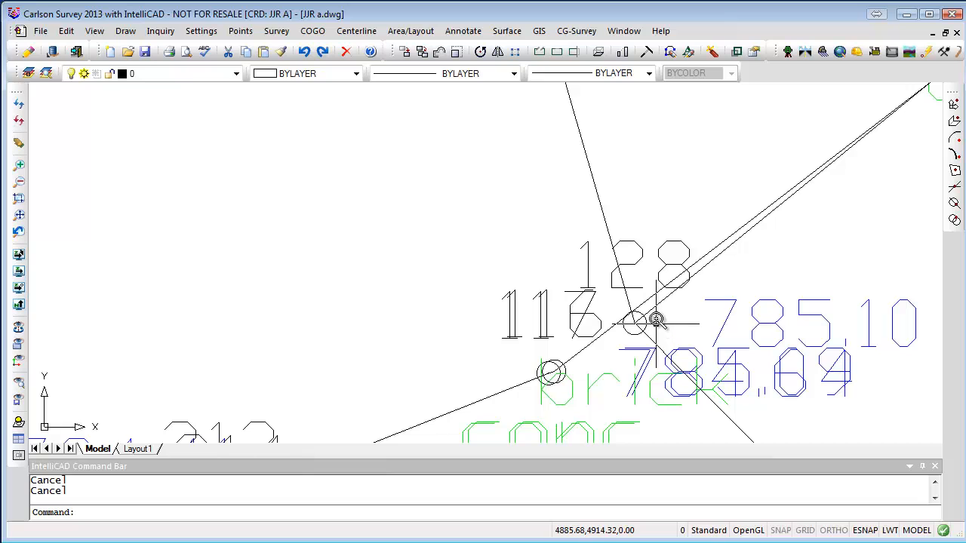
left_click(652, 307)
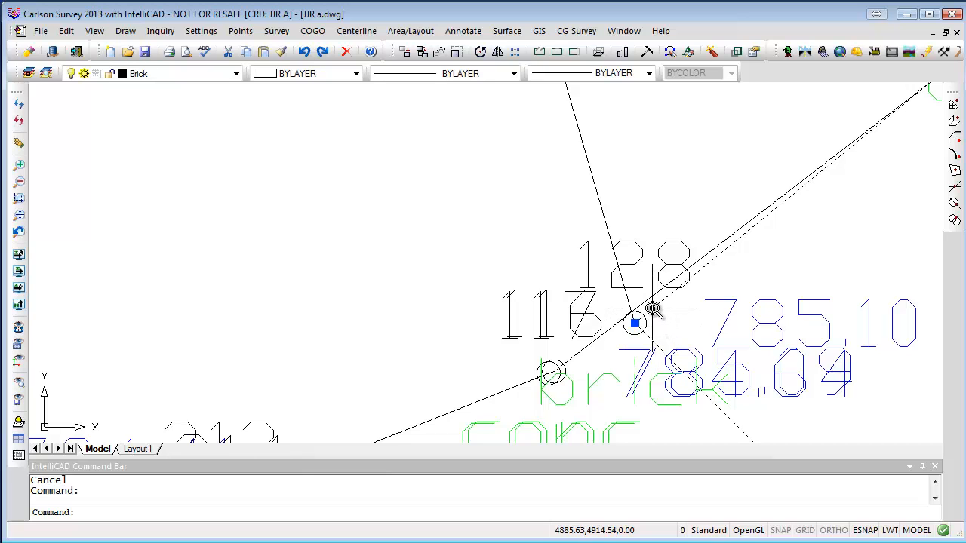
key("Escape")
scroll(651, 308, "down", 5)
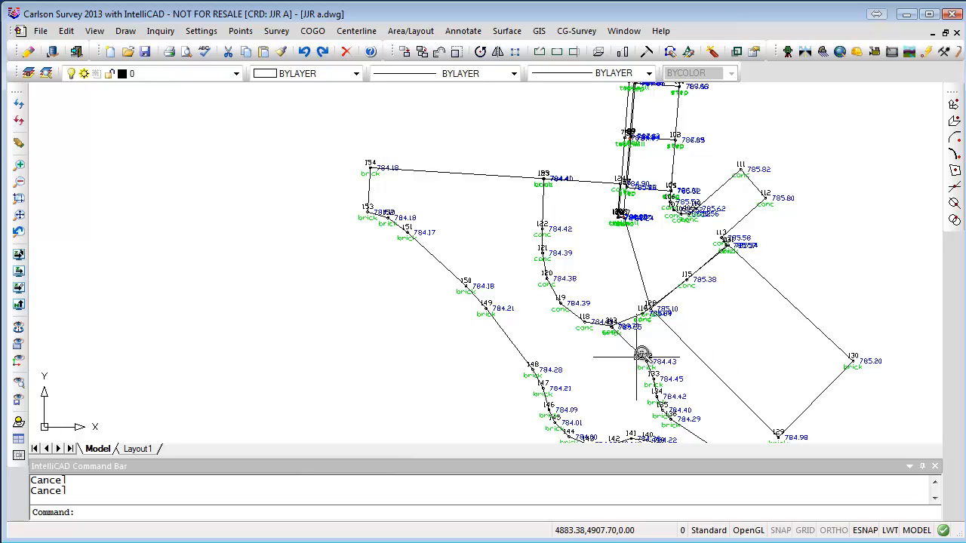
Isolate the layer of the brick lines by selecting the linework around points 137 and 138.
scroll(752, 364, "down", 5)
middle_click_drag(752, 366, 673, 292)
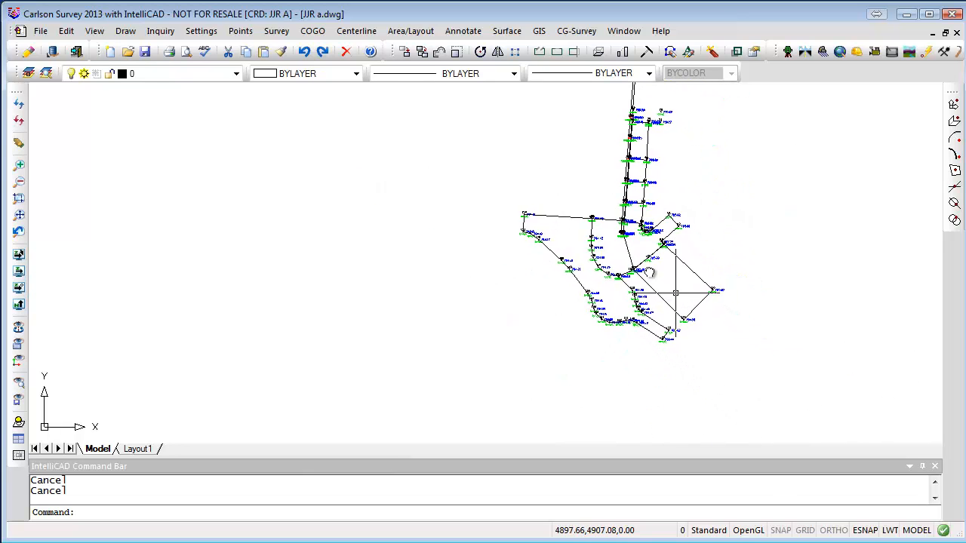
scroll(638, 176, "up", 5)
scroll(637, 176, "up", 3)
scroll(626, 181, "down", 7)
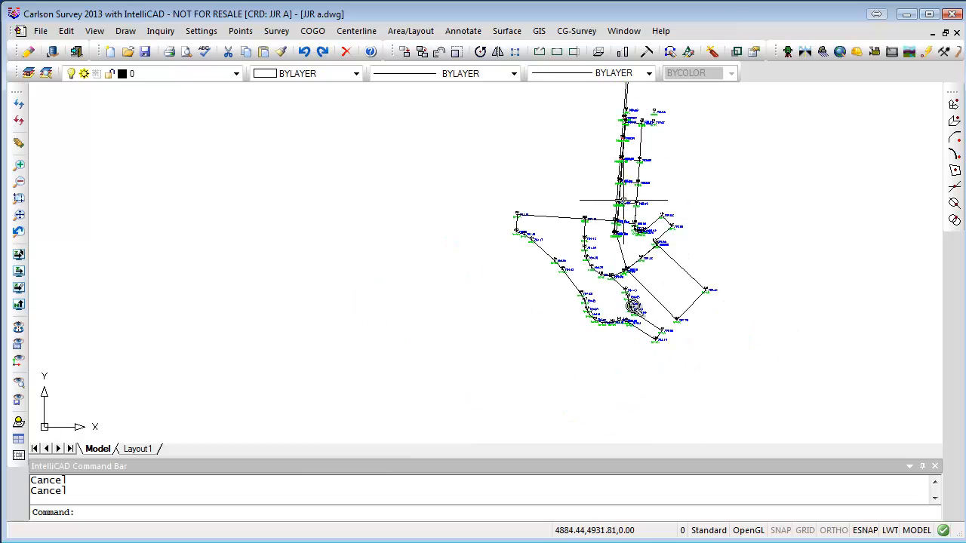
scroll(635, 326, "up", 5)
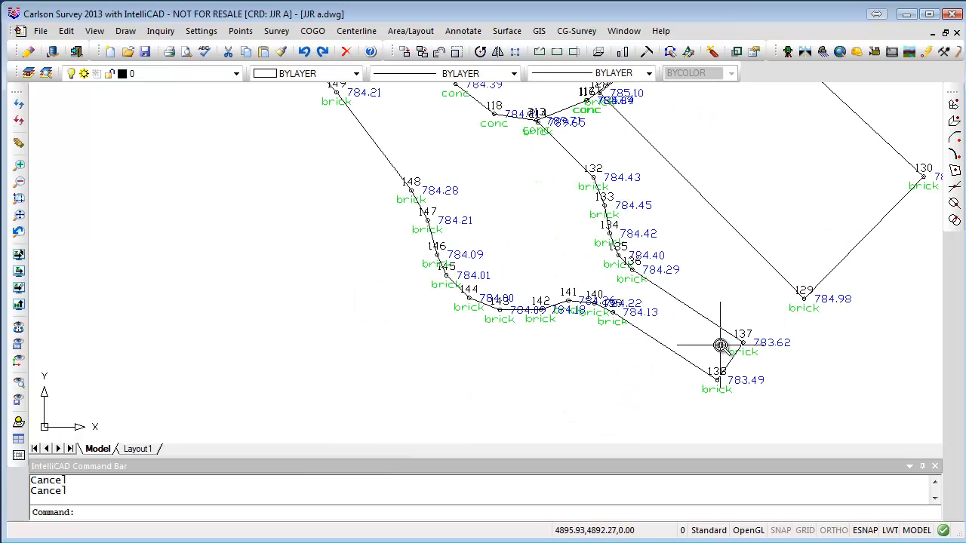
left_click(94, 33)
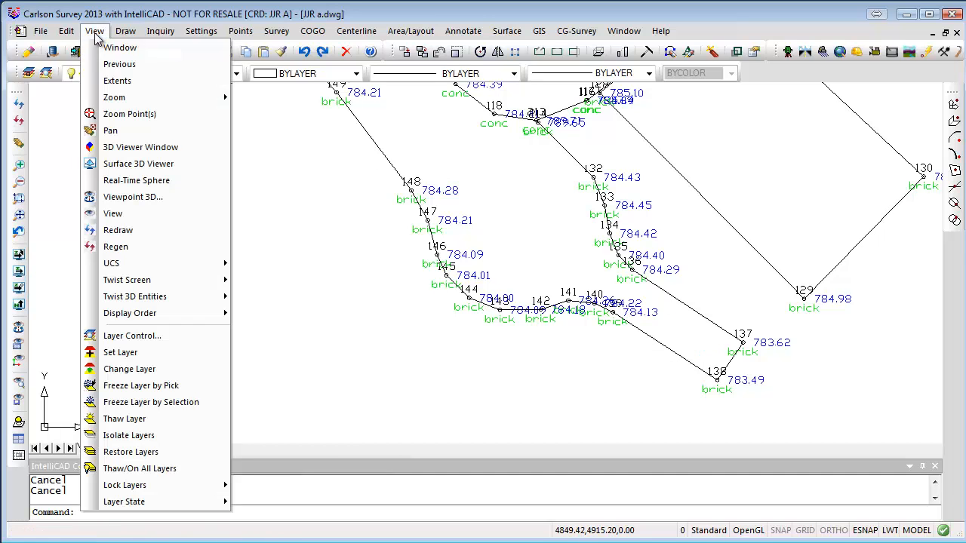
left_click(138, 441)
left_click(768, 323)
left_click(724, 366)
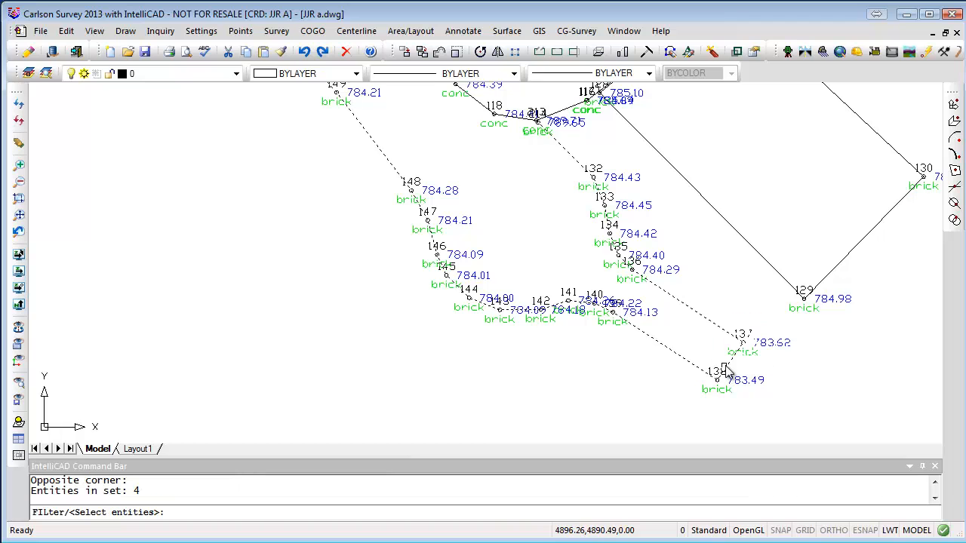
key("Return")
Examine the isolated brick linework, look up the 2D to 3D Polyline conversion methods in Carlson Civil, and return to Carlson Survey.
scroll(642, 348, "down", 4)
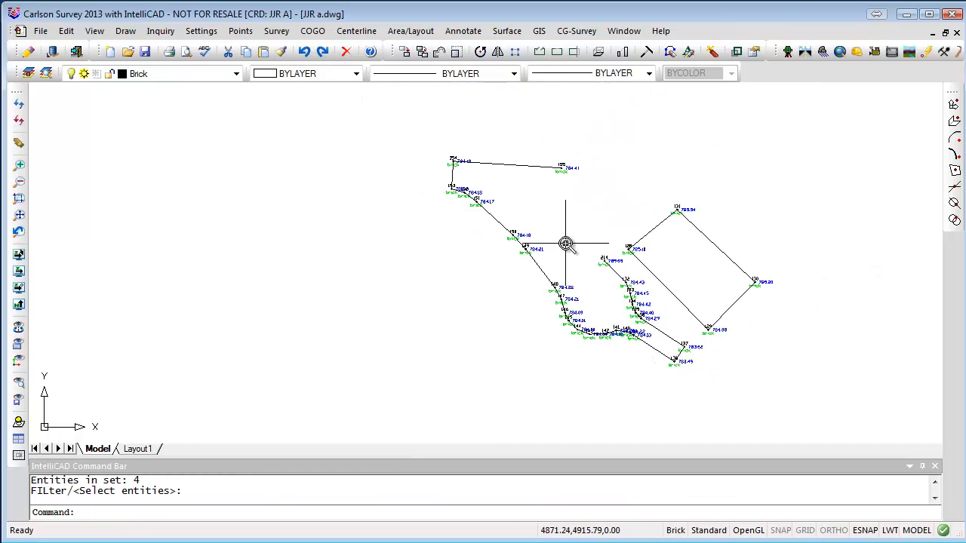
scroll(633, 272, "up", 5)
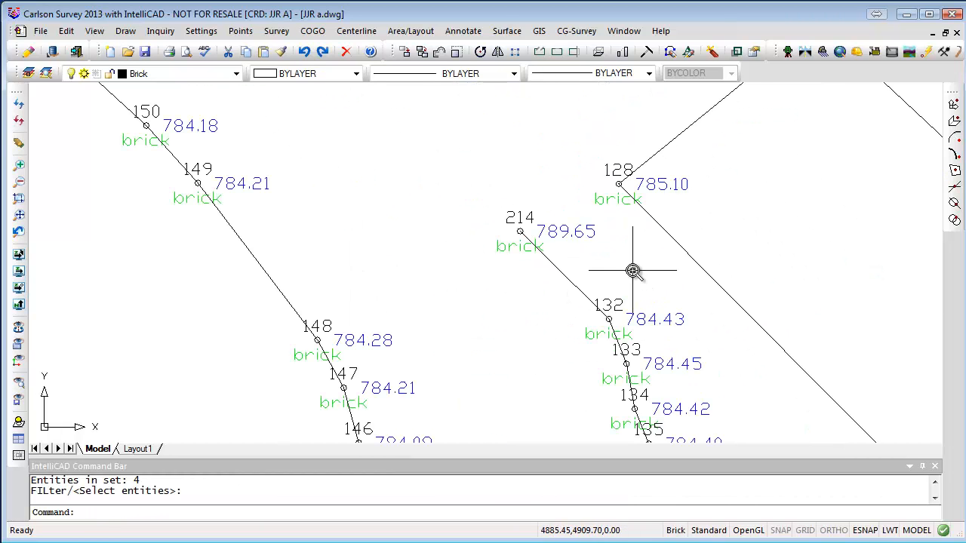
scroll(611, 270, "down", 5)
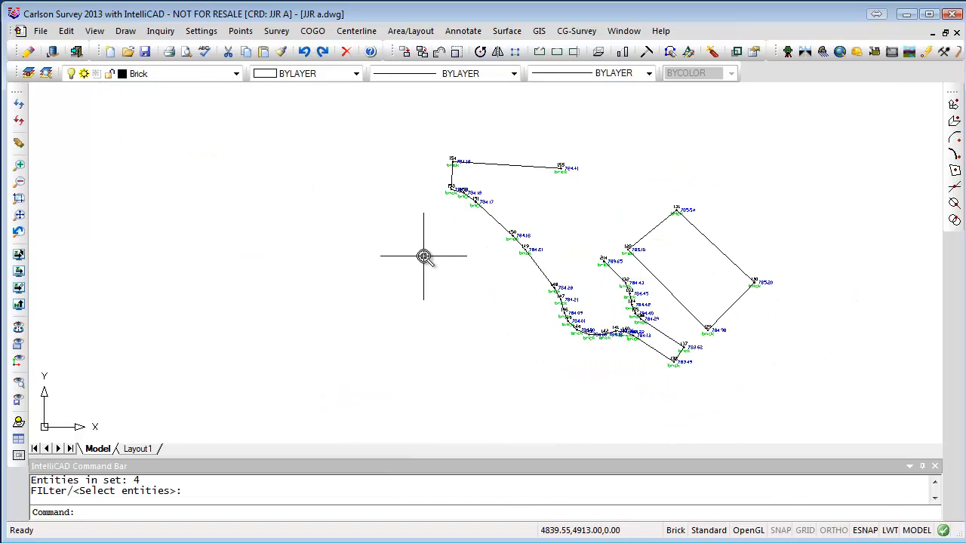
scroll(424, 256, "up", 2)
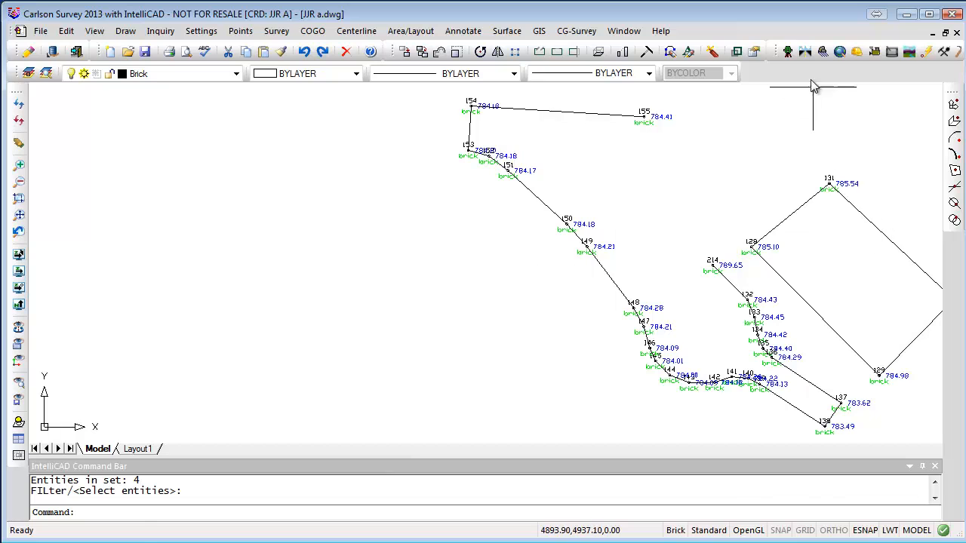
left_click(804, 52)
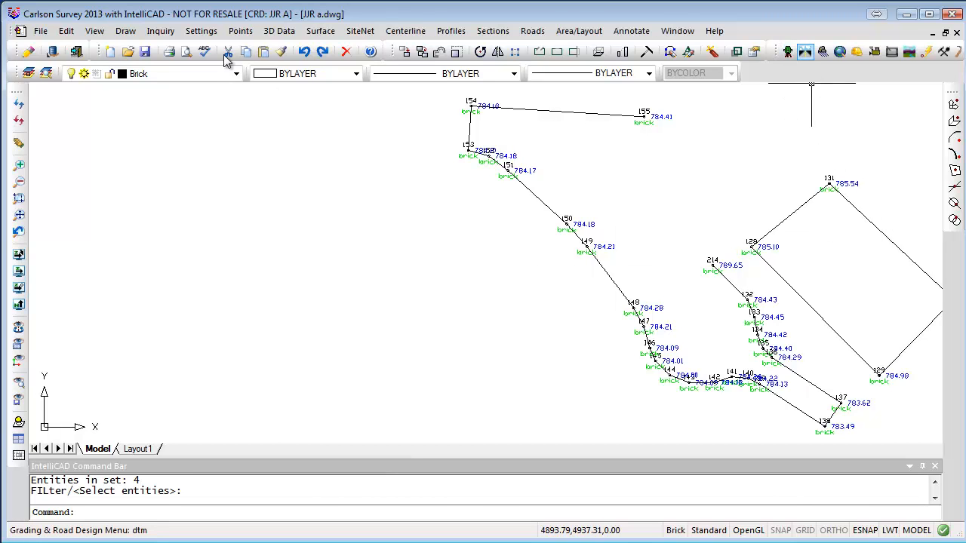
left_click(281, 35)
mouse_move(312, 34)
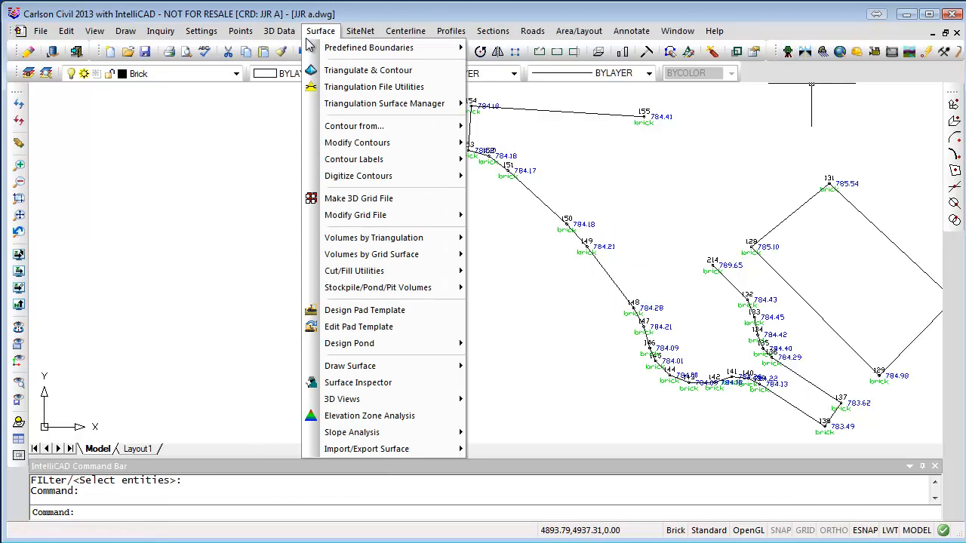
mouse_move(282, 38)
mouse_move(325, 117)
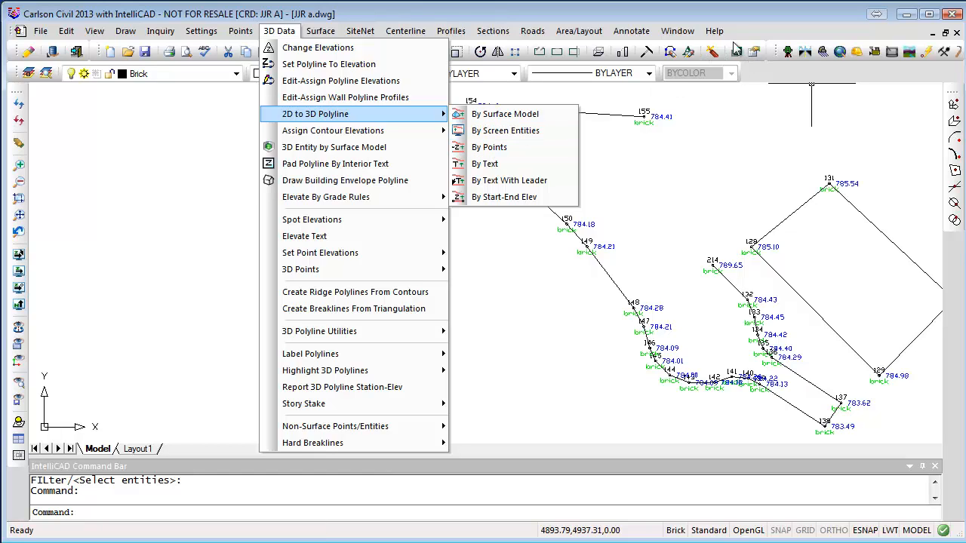
left_click(788, 52)
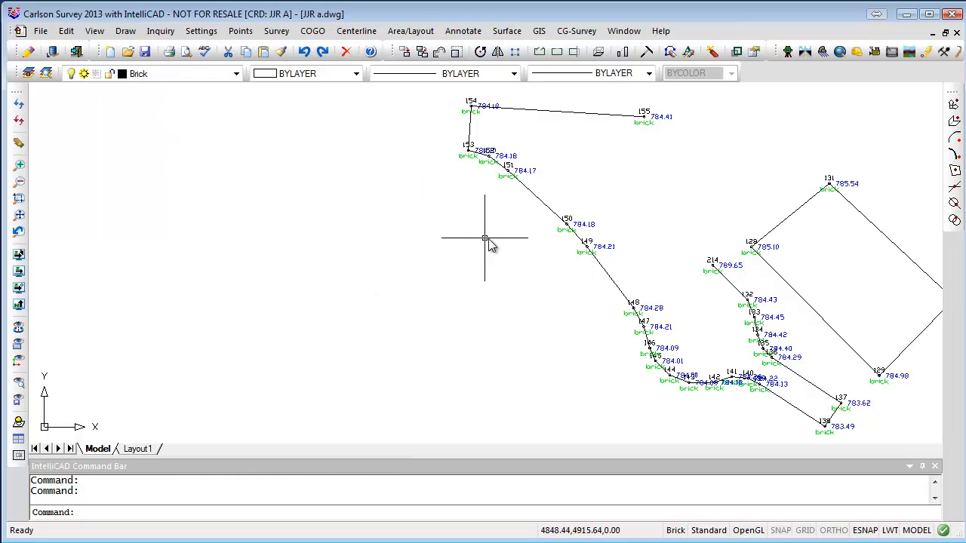
Start a 3D polyline on the Brick layer using the current drawing properties, with the brick points around 214 and 132 in view.
left_click(127, 32)
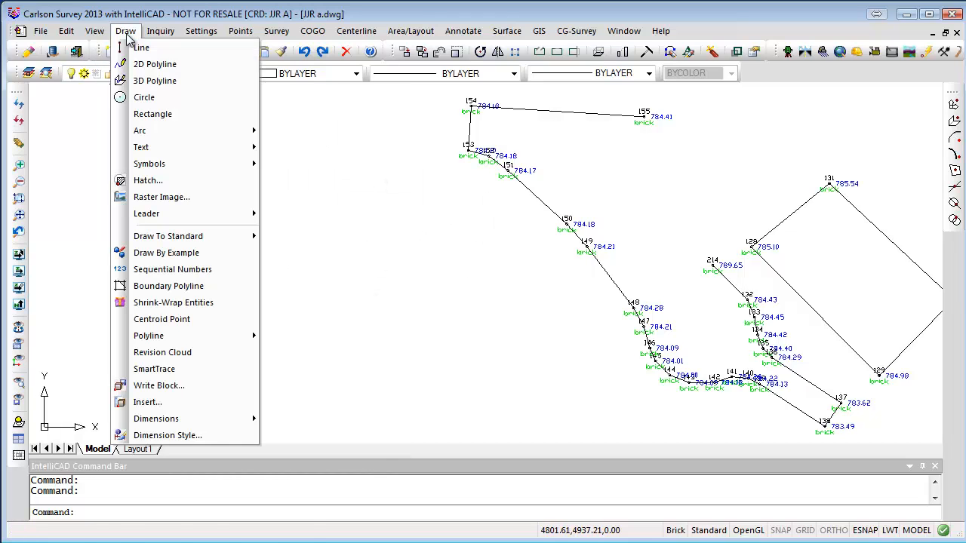
left_click(155, 80)
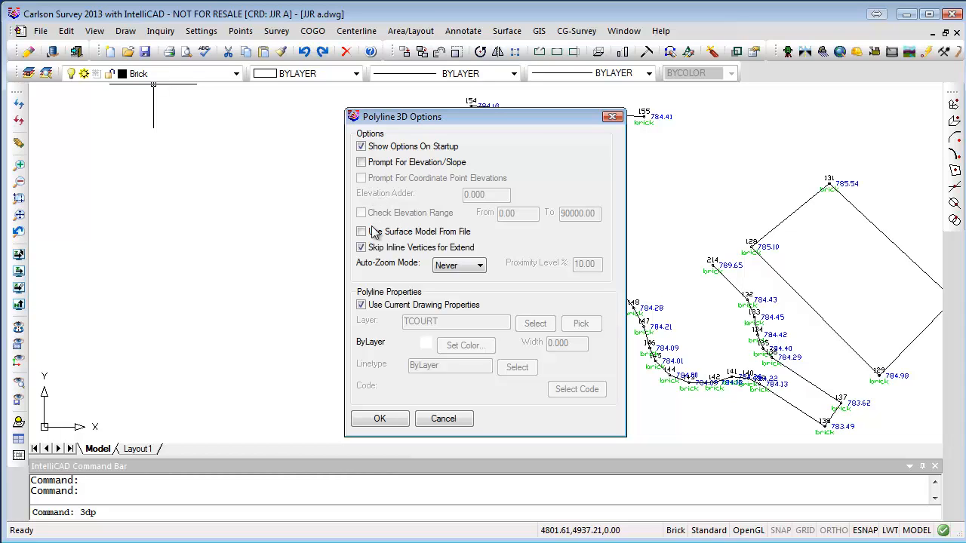
left_click(378, 419)
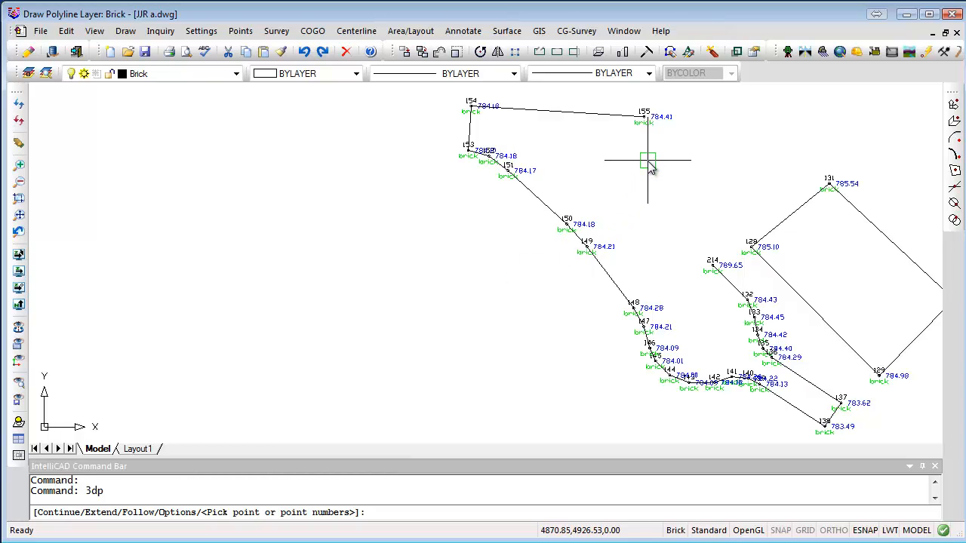
scroll(711, 313, "up", 3)
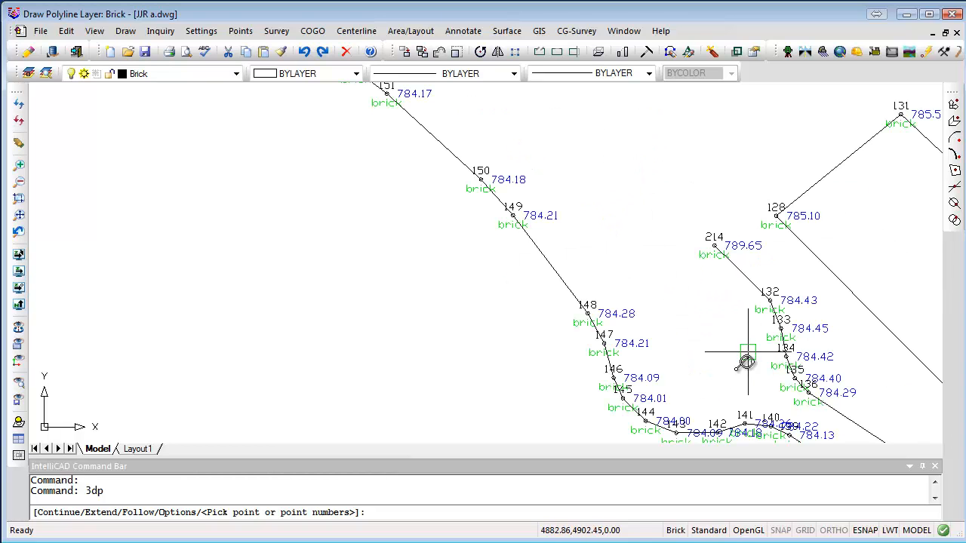
middle_click_drag(671, 345, 457, 281)
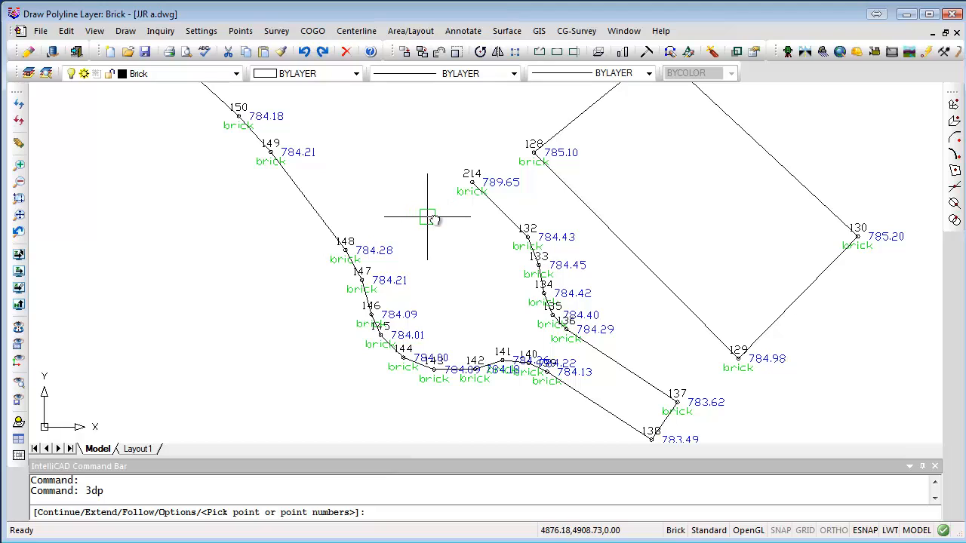
Draw a 3D polyline on the Brick layer through point numbers 214,132-155 and check it by selecting it.
type("2")
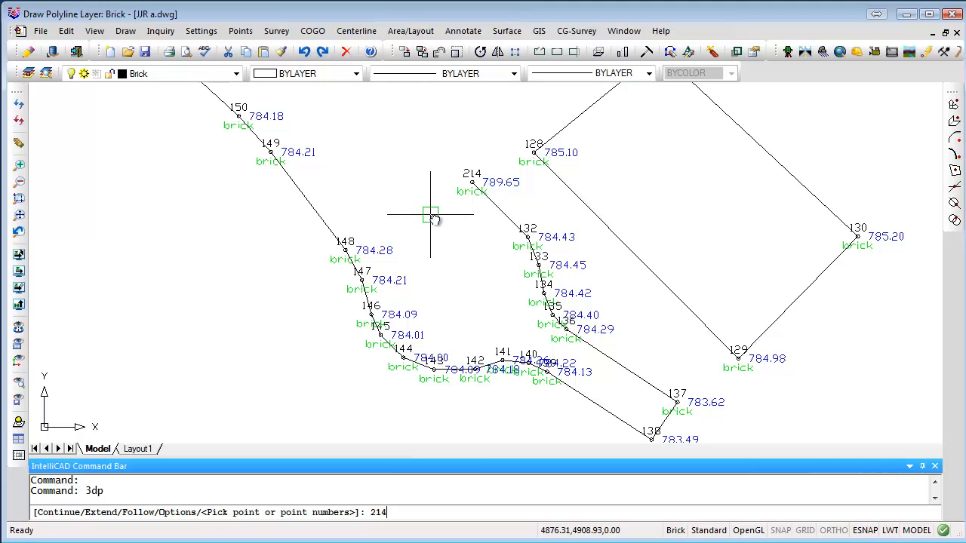
type("14,132-")
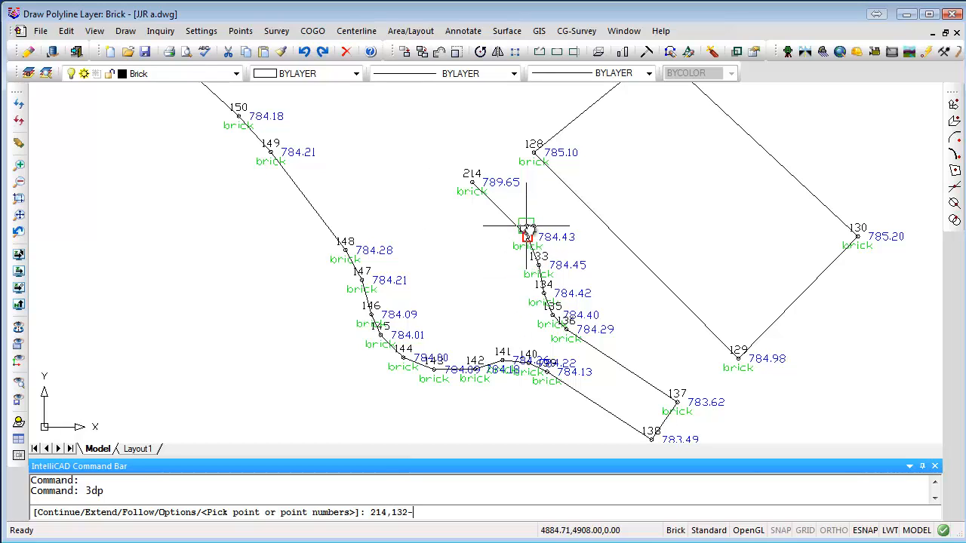
middle_click_drag(345, 161, 505, 465)
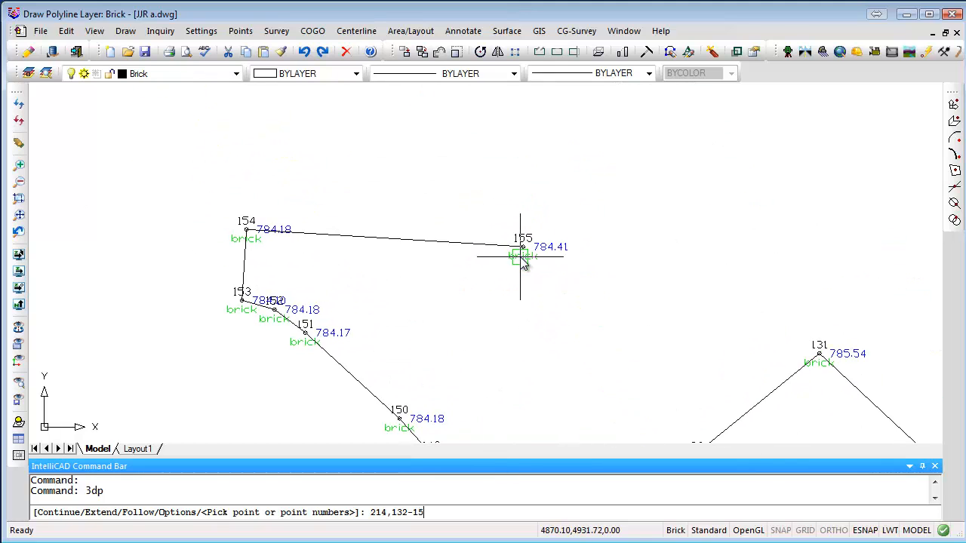
key("Return")
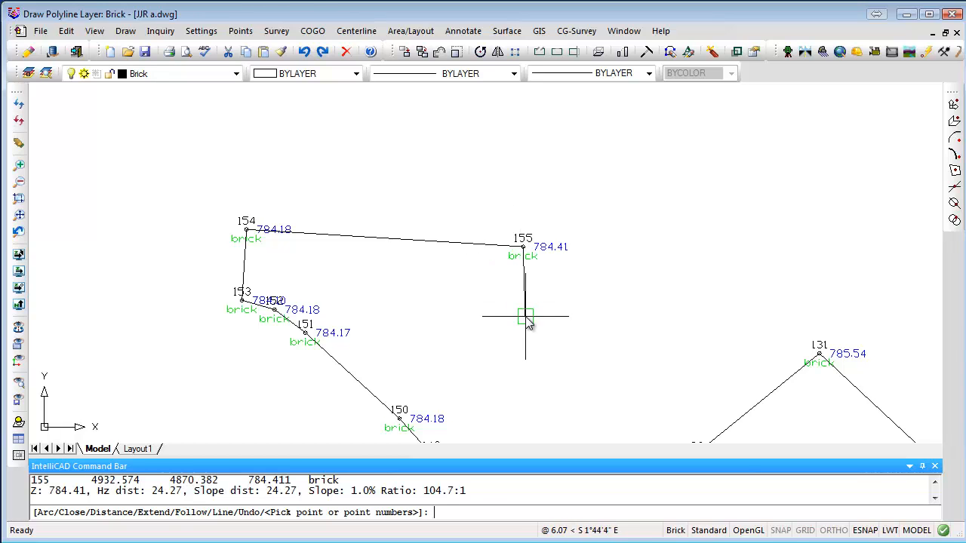
key("Return")
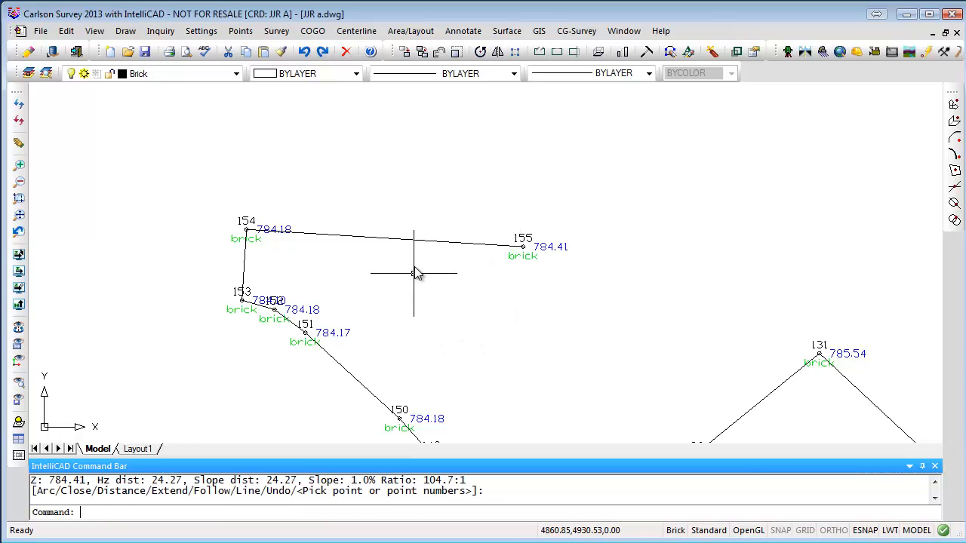
left_click(402, 239)
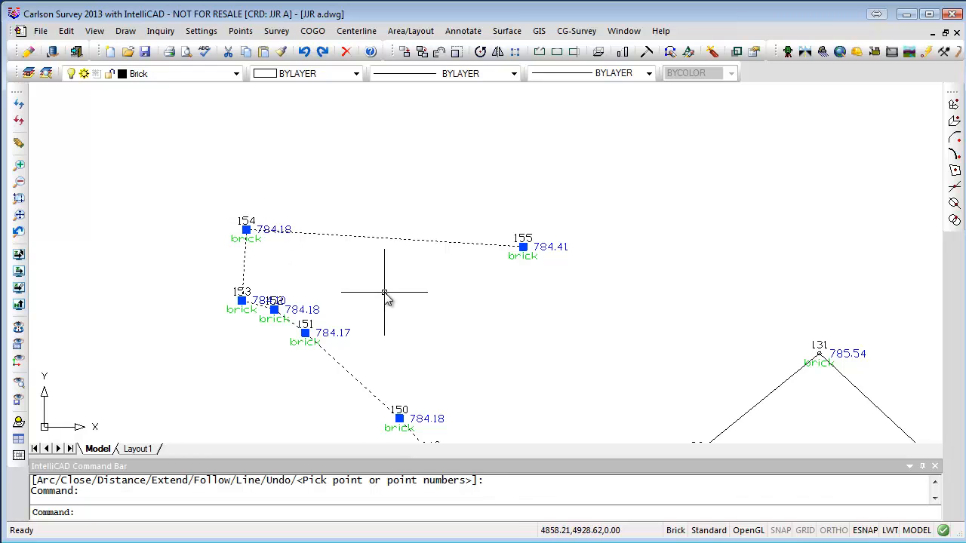
key("Escape")
key("Escape")
Draw a closed 3D polyline on the Brick layer through point numbers 128-131,128, using the current drawing properties, and check it by selecting it.
scroll(556, 392, "down", 3)
mouse_move(556, 392)
middle_mouse_down()
mouse_move(464, 271)
mouse_move(415, 244)
middle_mouse_up()
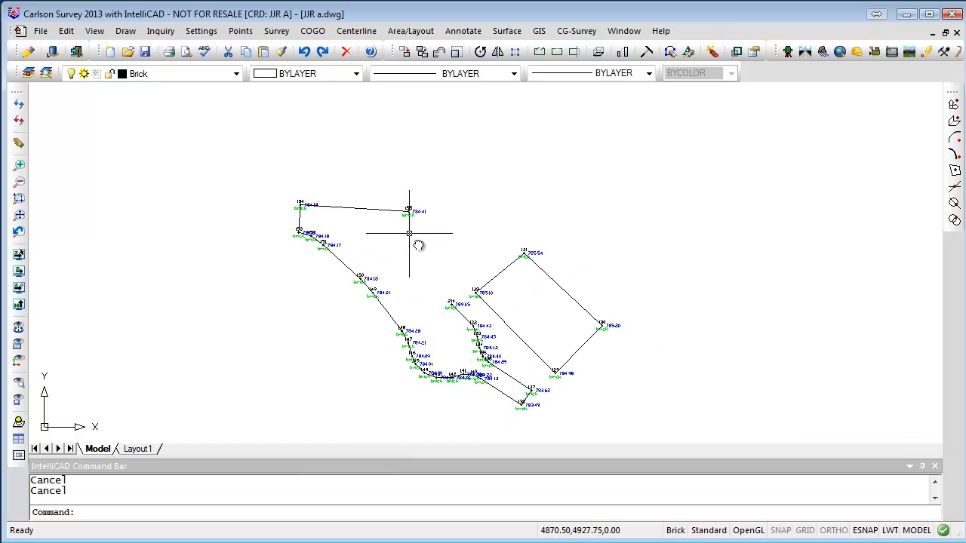
scroll(548, 315, "up", 5)
middle_click_drag(583, 339, 553, 271)
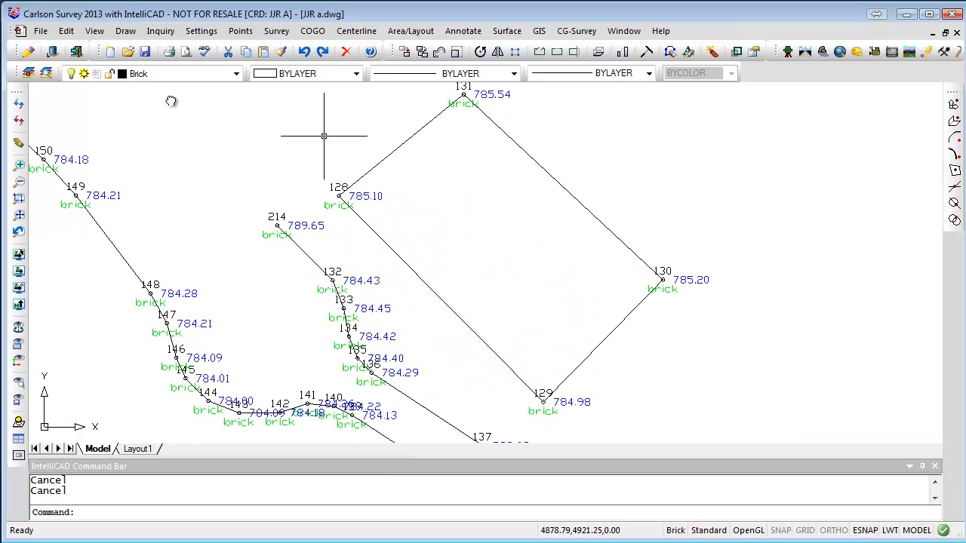
left_click(125, 31)
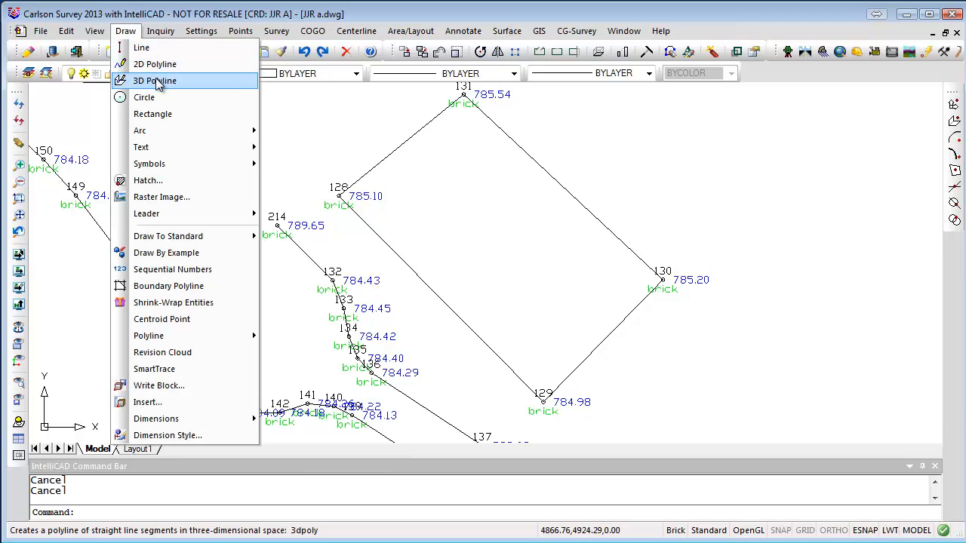
left_click(159, 80)
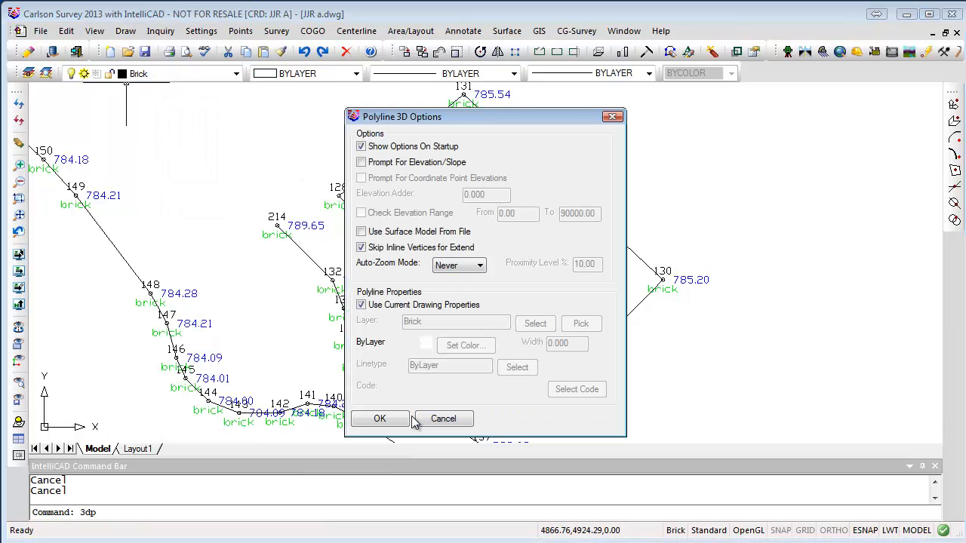
left_click(389, 420)
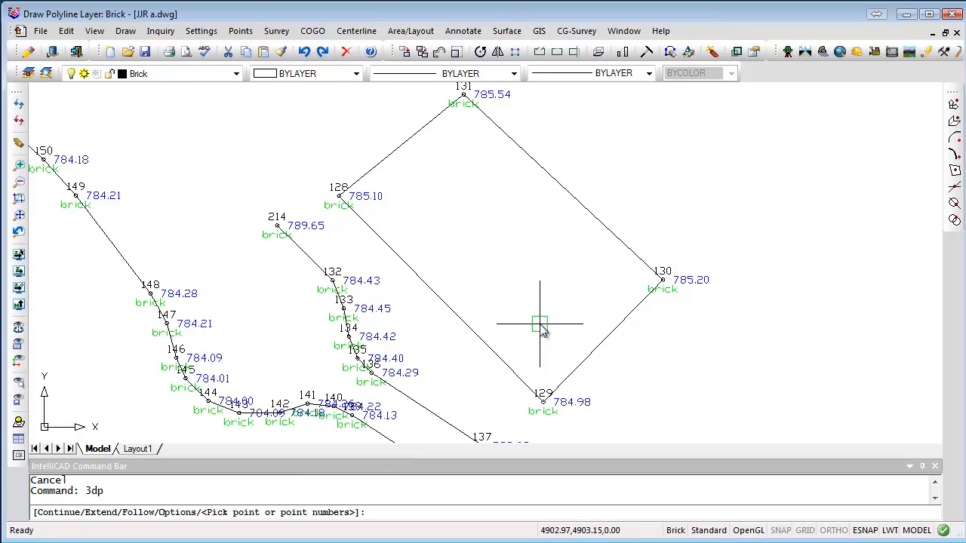
type("128-131,128")
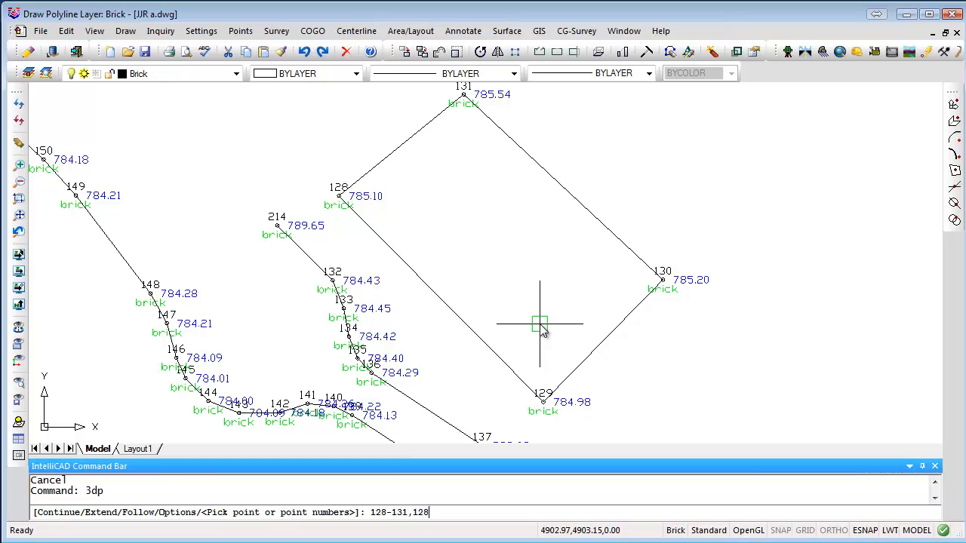
key("Return")
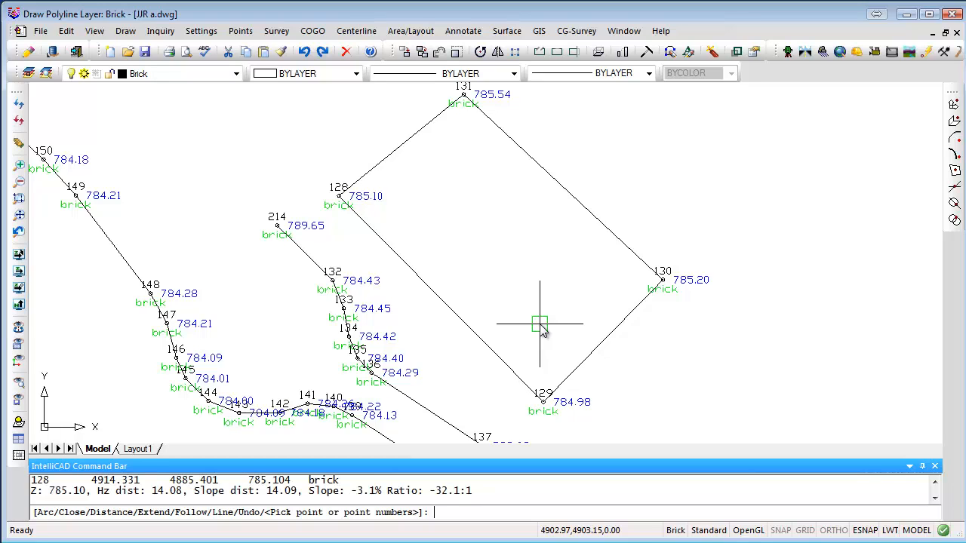
key("Return")
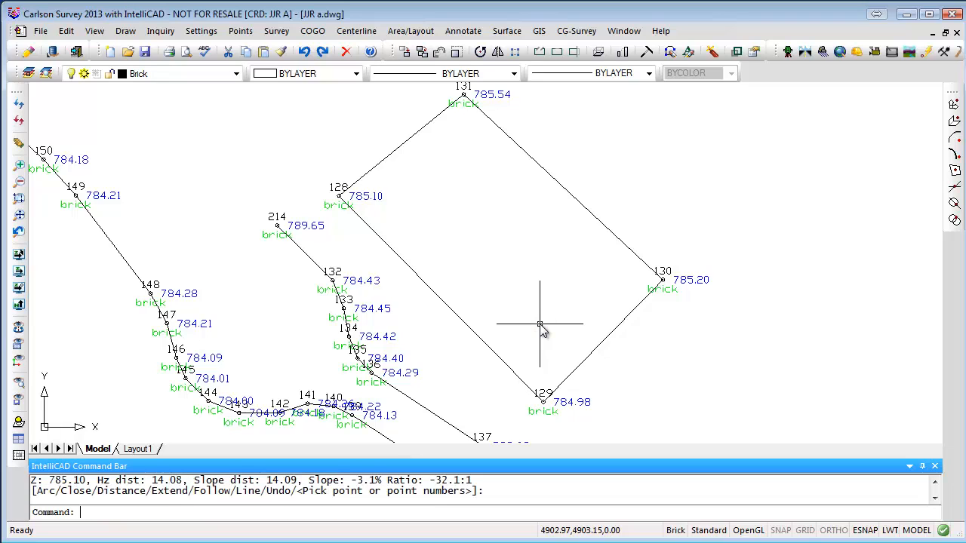
left_click(570, 188)
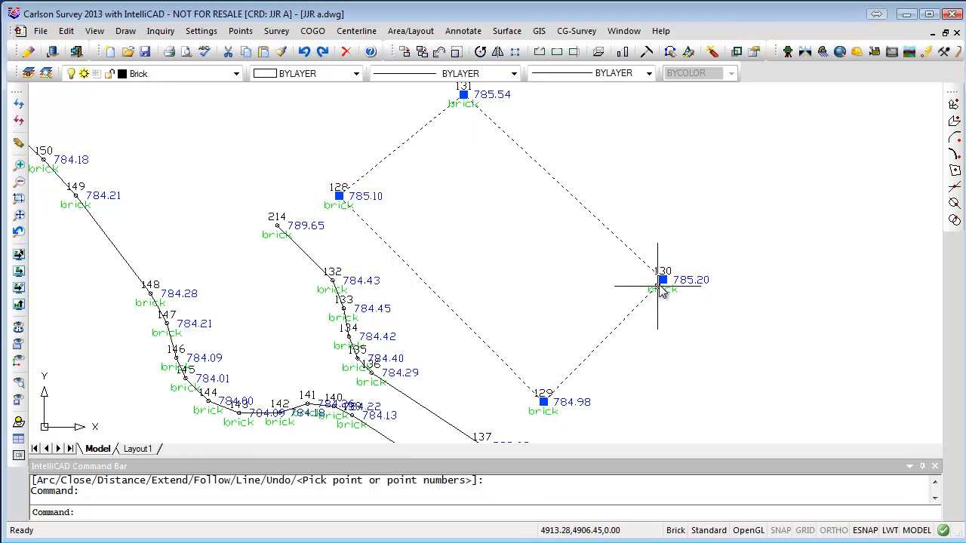
key("Escape")
key("Escape")
Restore the layers hidden while the Brick layer was isolated.
scroll(751, 295, "down", 5)
scroll(752, 294, "down", 2)
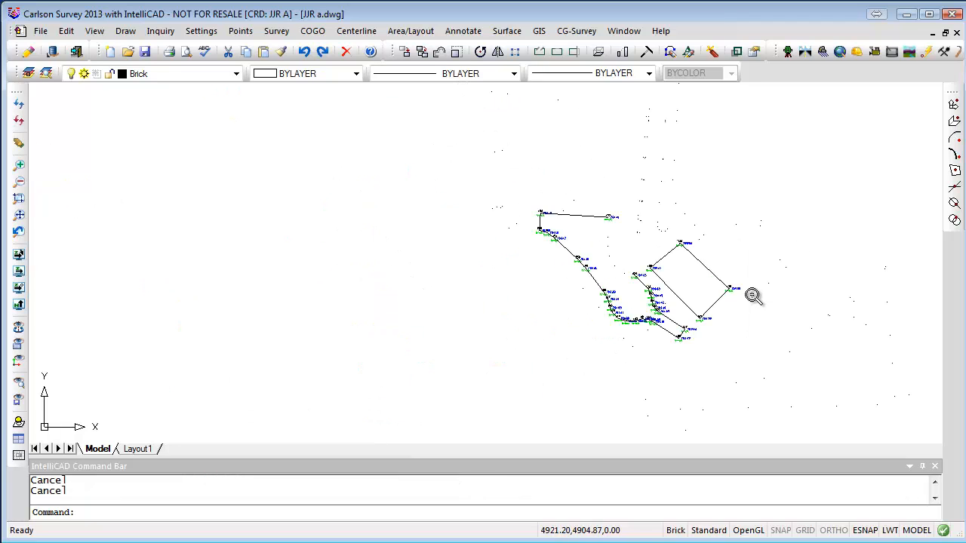
middle_click_drag(761, 295, 671, 301)
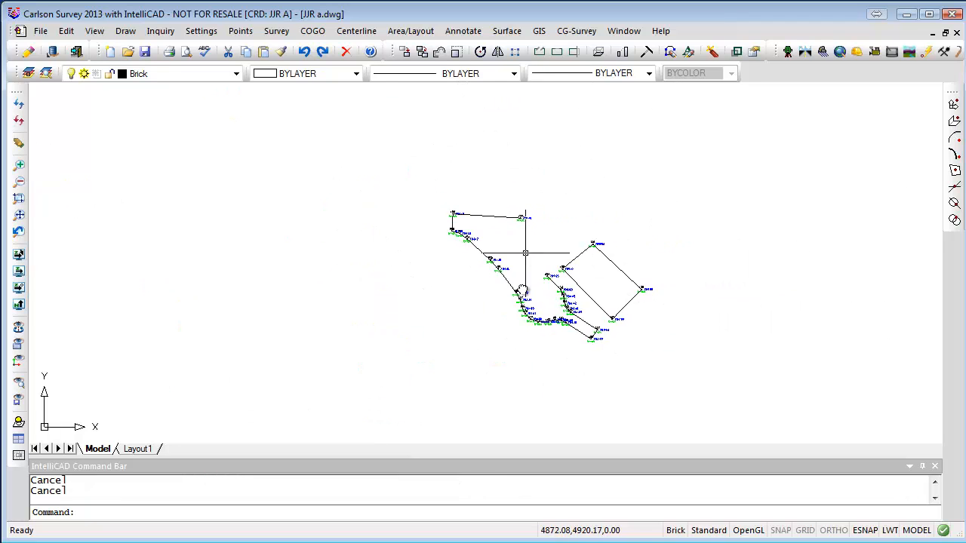
left_click(94, 31)
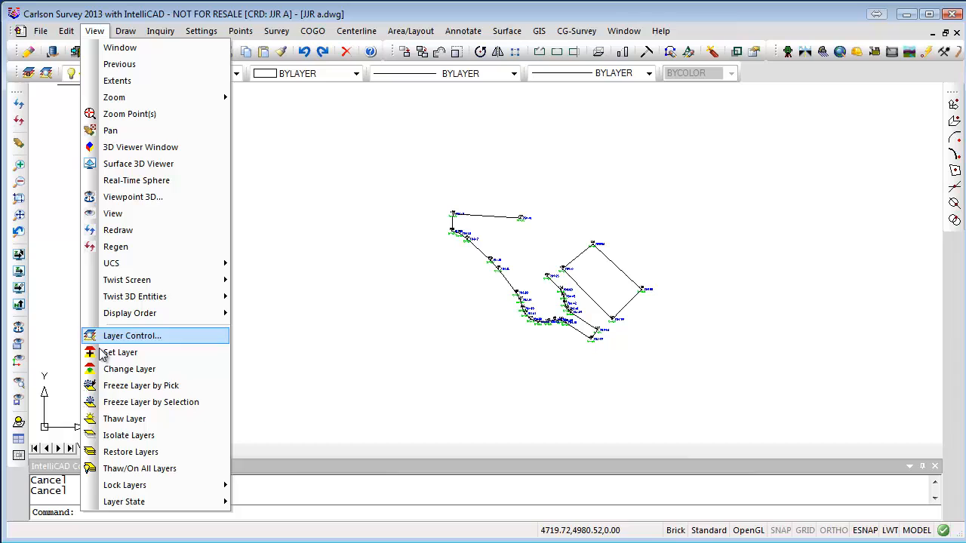
left_click(134, 453)
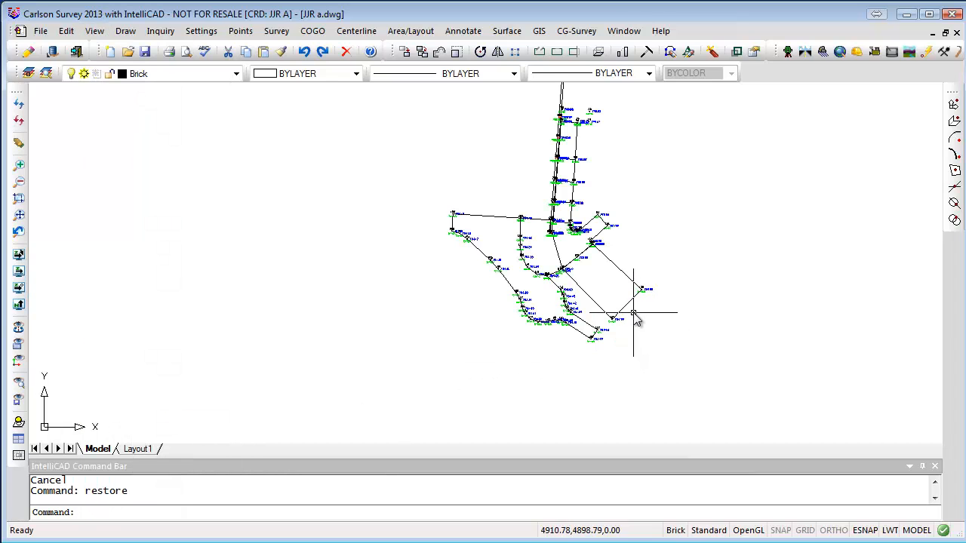
Freeze the Brick layer by picking the brick linework between points 137 and 138.
scroll(593, 334, "up", 3)
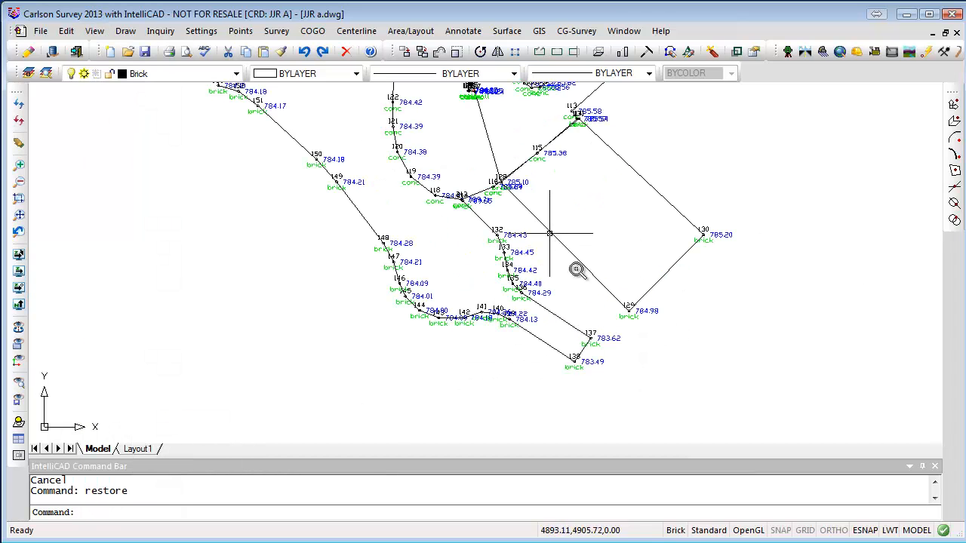
middle_click_drag(597, 277, 553, 336)
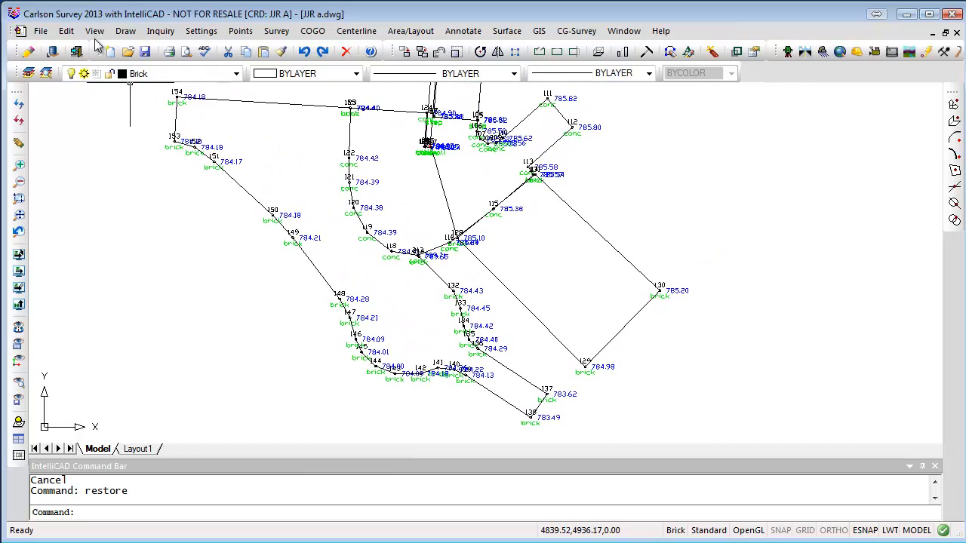
left_click(94, 31)
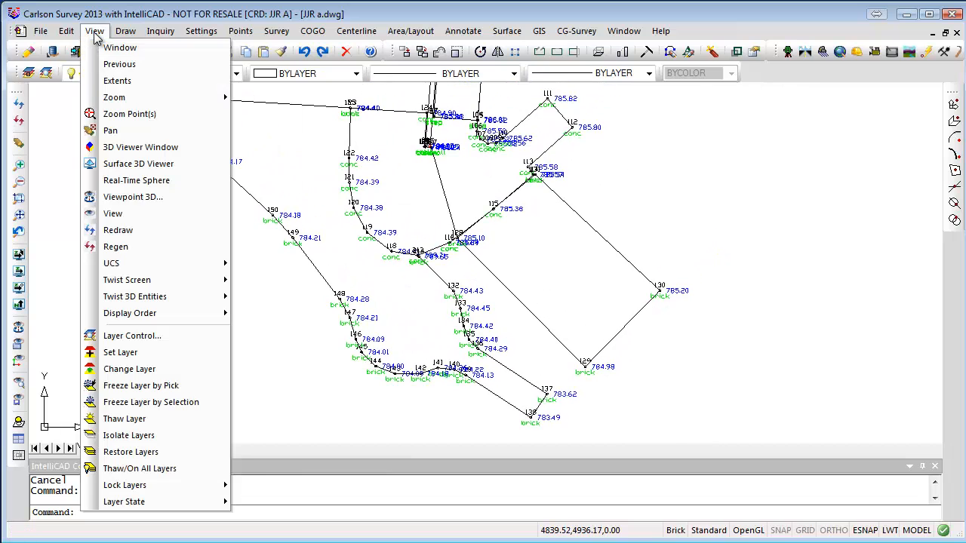
left_click(156, 388)
left_click(521, 382)
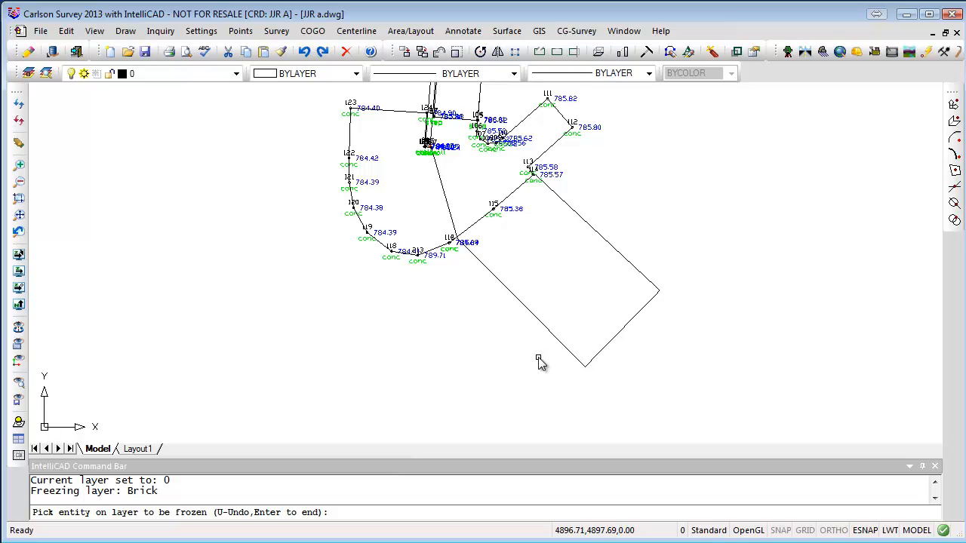
key("Escape")
key("Escape")
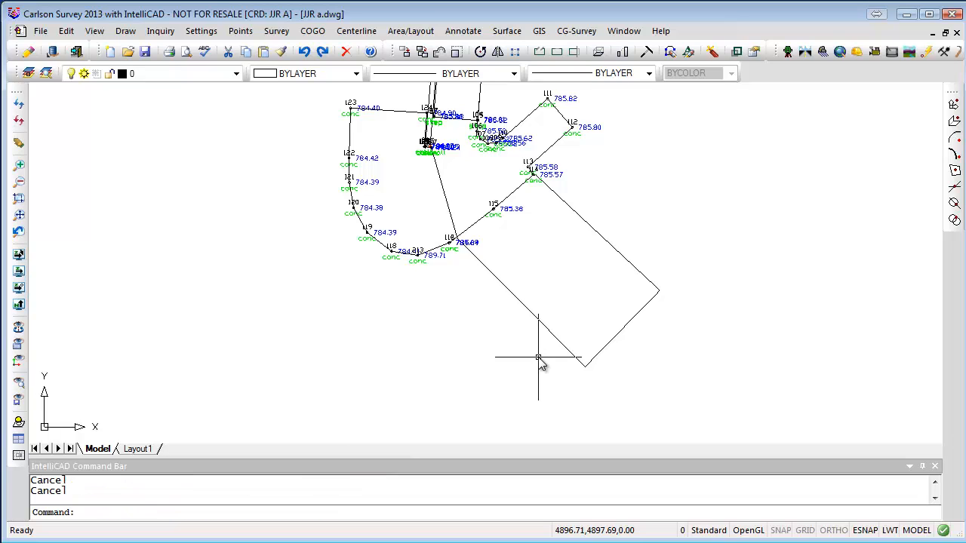
Check the layers of the remaining lines around the rectangle and of the adjoining concrete polyline by selecting them one at a time.
left_click(560, 344)
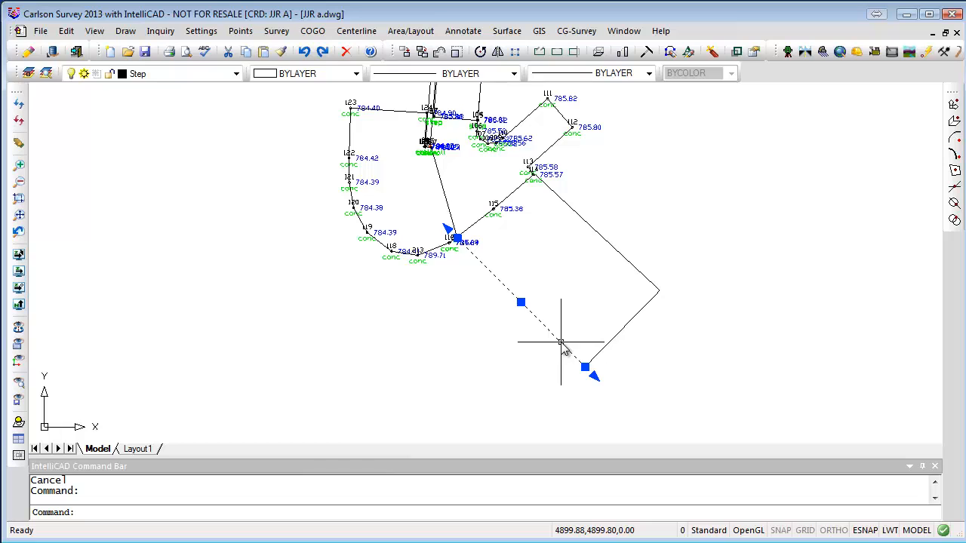
key("Escape")
left_click(597, 233)
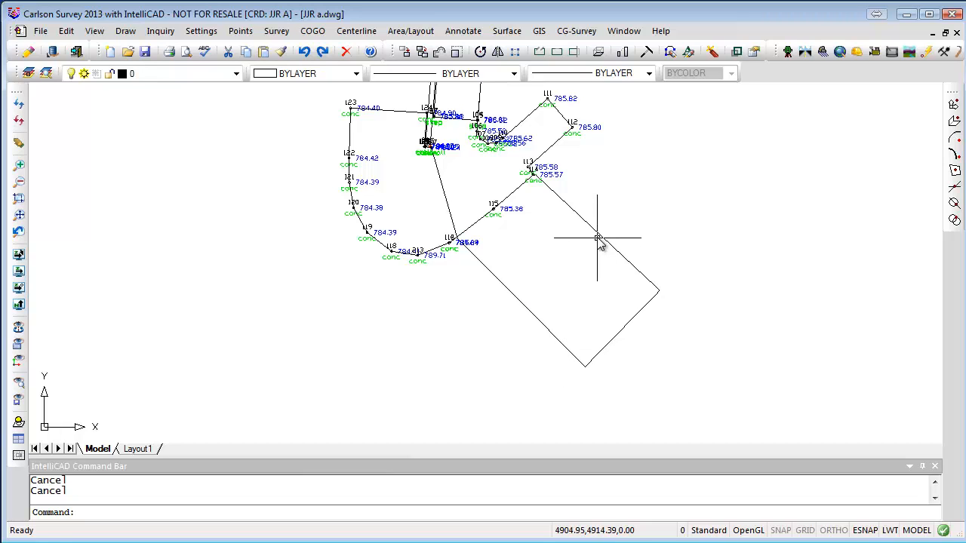
key("Escape")
left_click(634, 318)
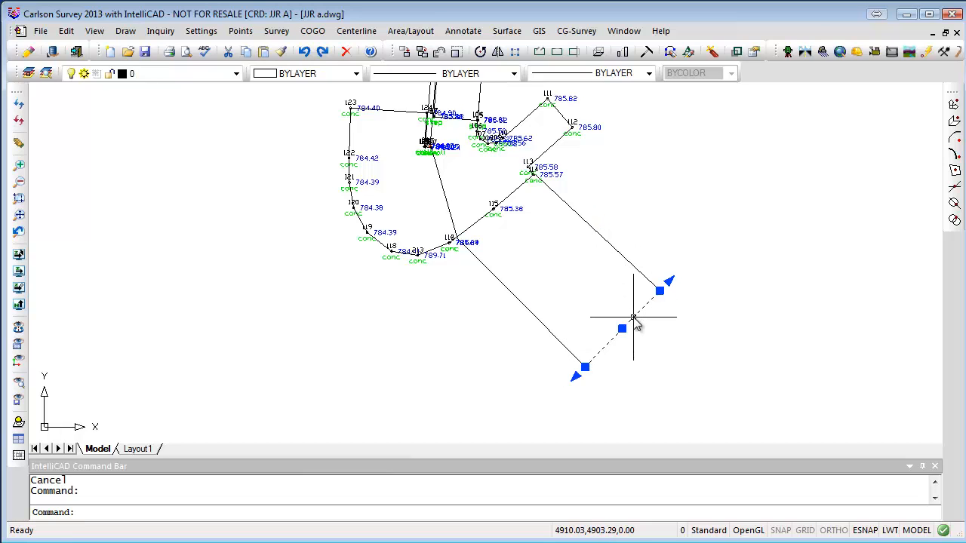
key("Escape")
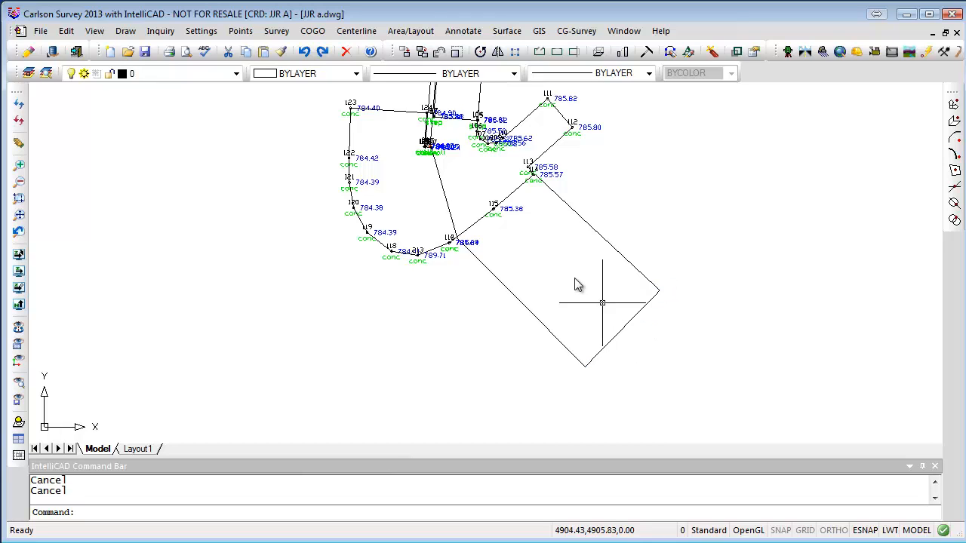
left_click(514, 195)
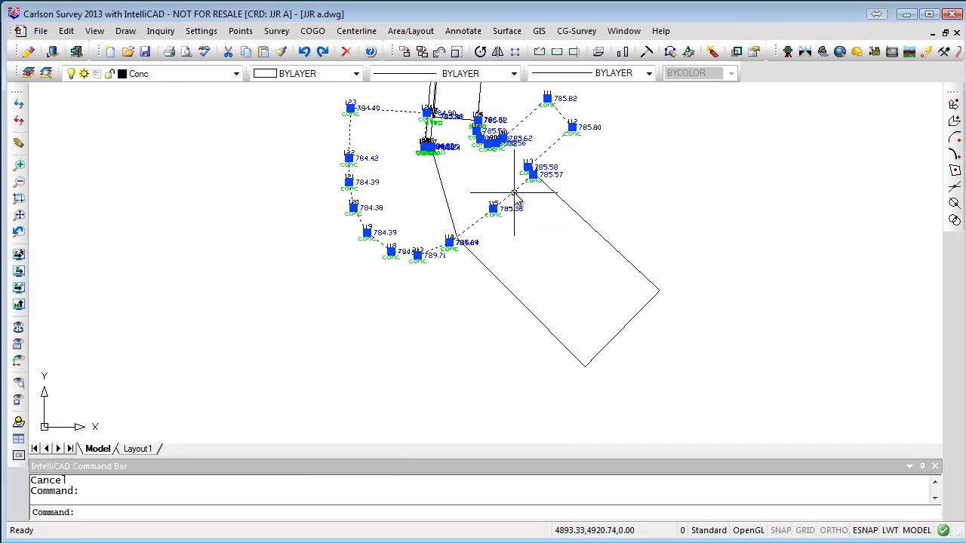
key("Escape")
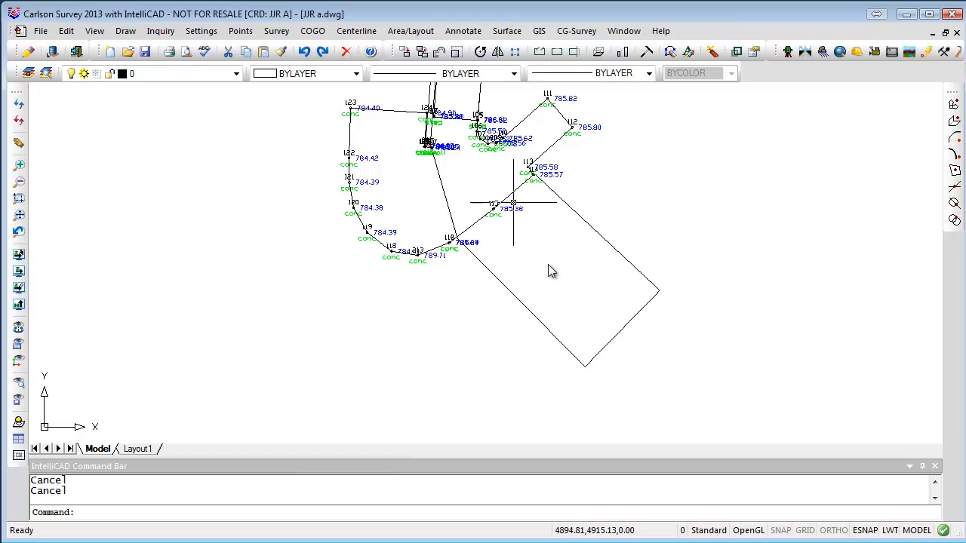
Freeze the Step layer by picking the rectangle's long line running southeast from point 116.
left_click(94, 34)
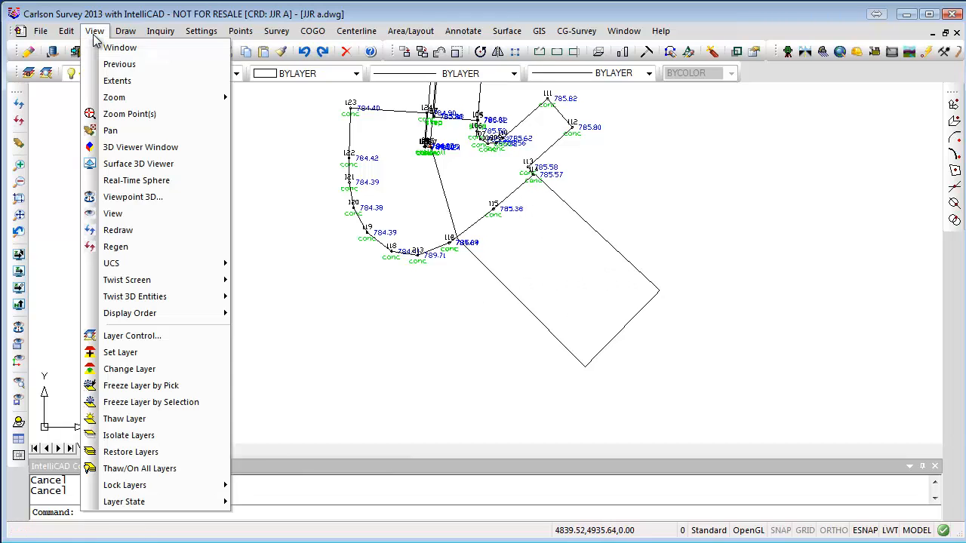
left_click(156, 400)
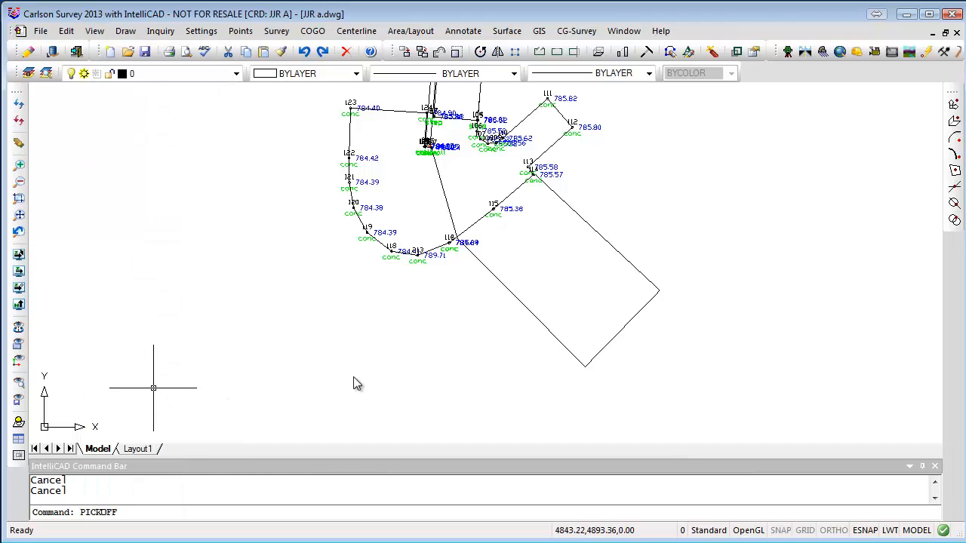
left_click(527, 312)
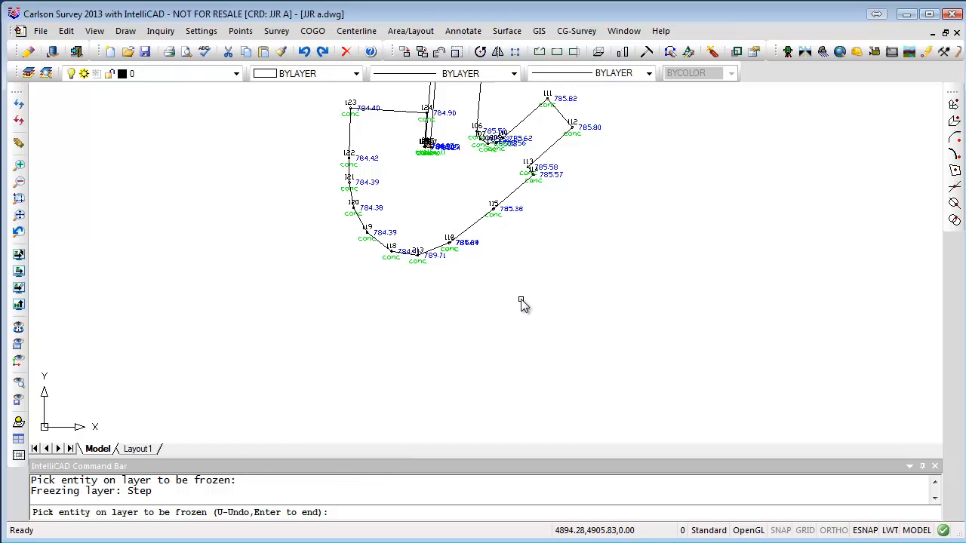
middle_click_drag(523, 303, 531, 356)
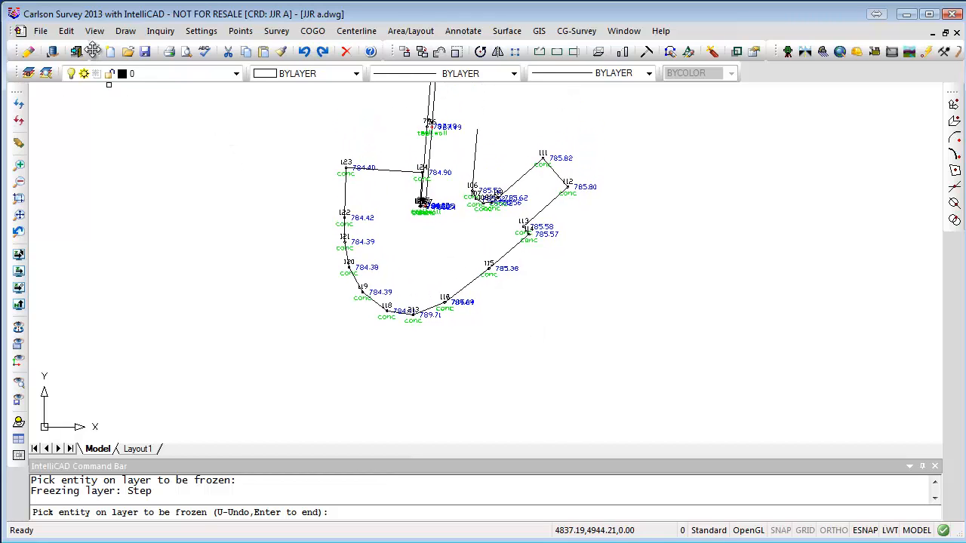
key("Return")
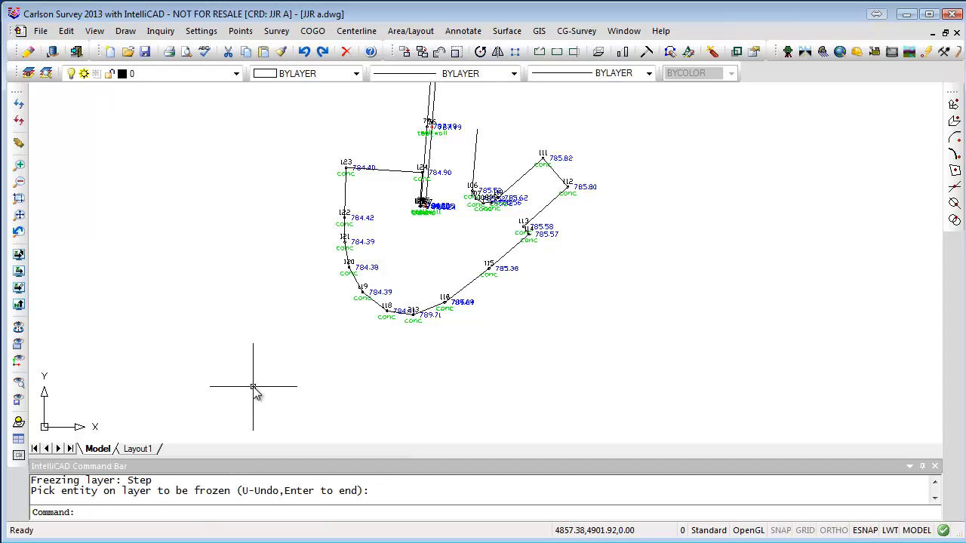
Undo the last layer freeze.
type("u")
key("Return")
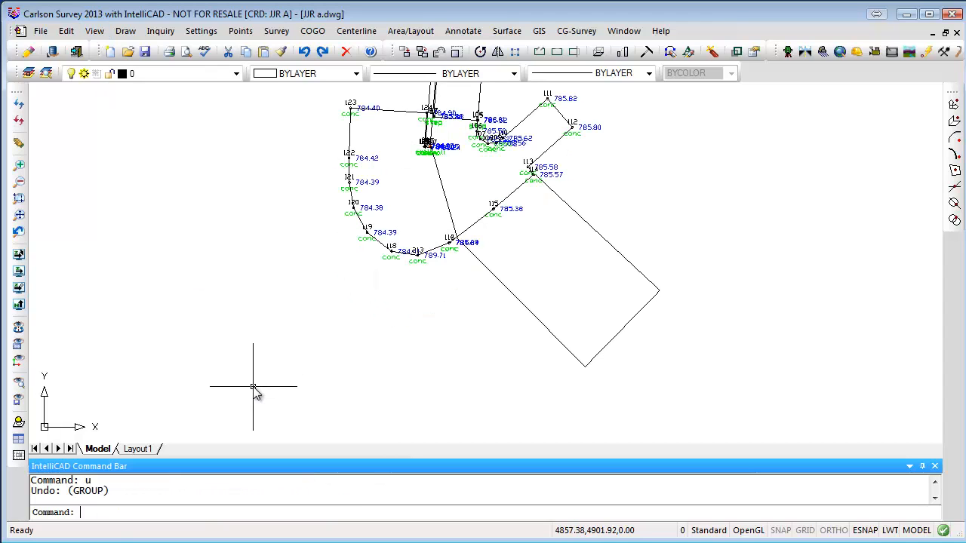
Check the layer of the diagonal line between points 127 and 116 and examine the steps and rectangle adjoining it.
left_click(455, 225)
middle_click_drag(454, 225, 435, 368)
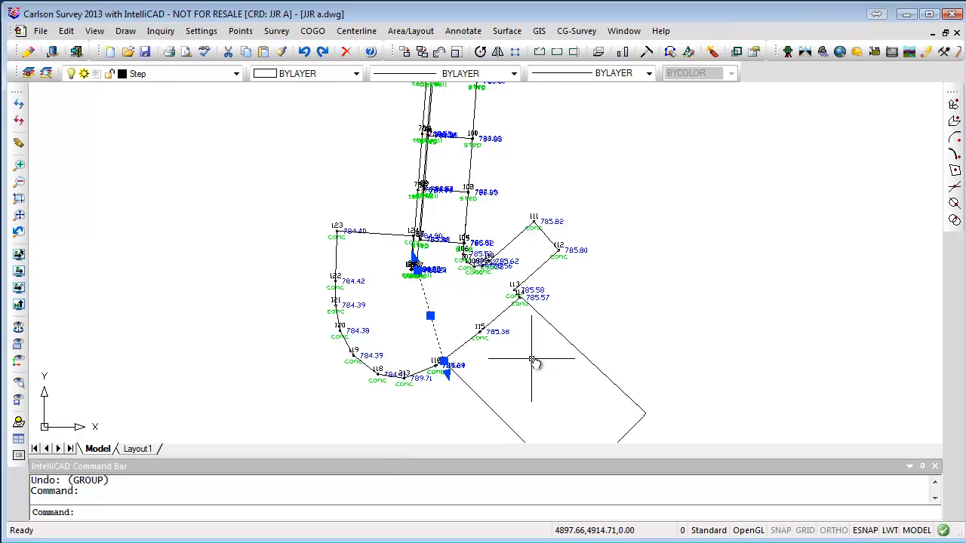
mouse_move(523, 356)
middle_mouse_down()
mouse_move(548, 345)
mouse_move(536, 263)
mouse_move(538, 285)
middle_mouse_up()
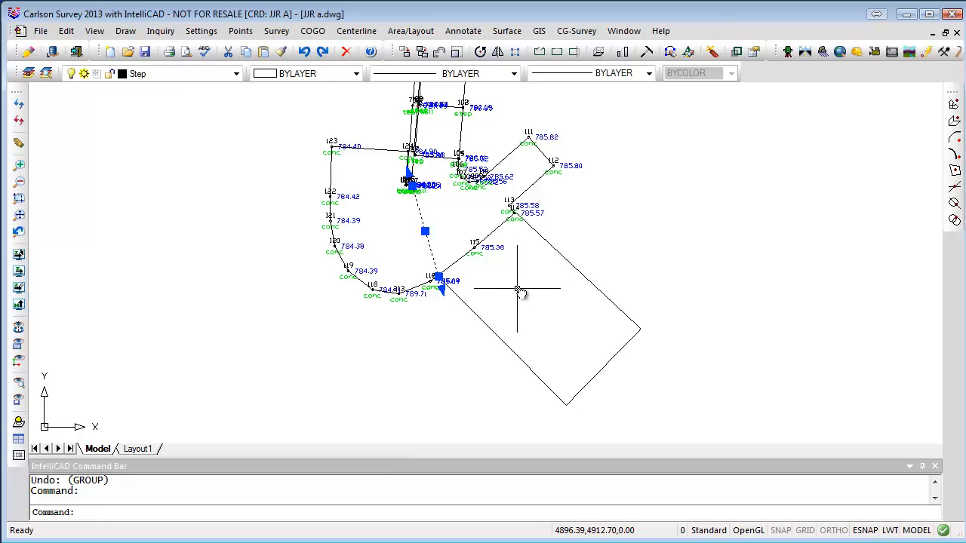
middle_click_drag(446, 126, 452, 344)
scroll(473, 231, "up", 2)
scroll(473, 232, "down", 2)
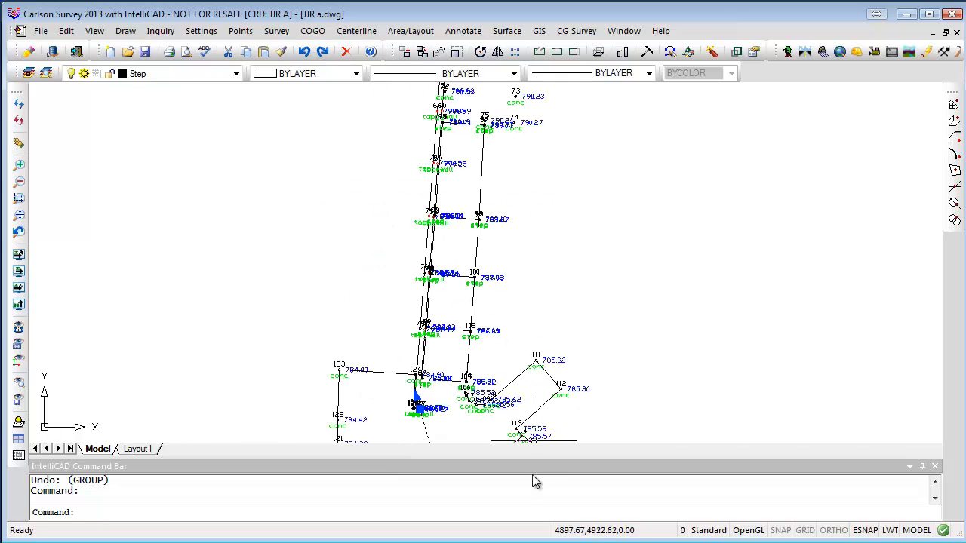
middle_click_drag(467, 248, 470, 150)
middle_click_drag(498, 381, 472, 291)
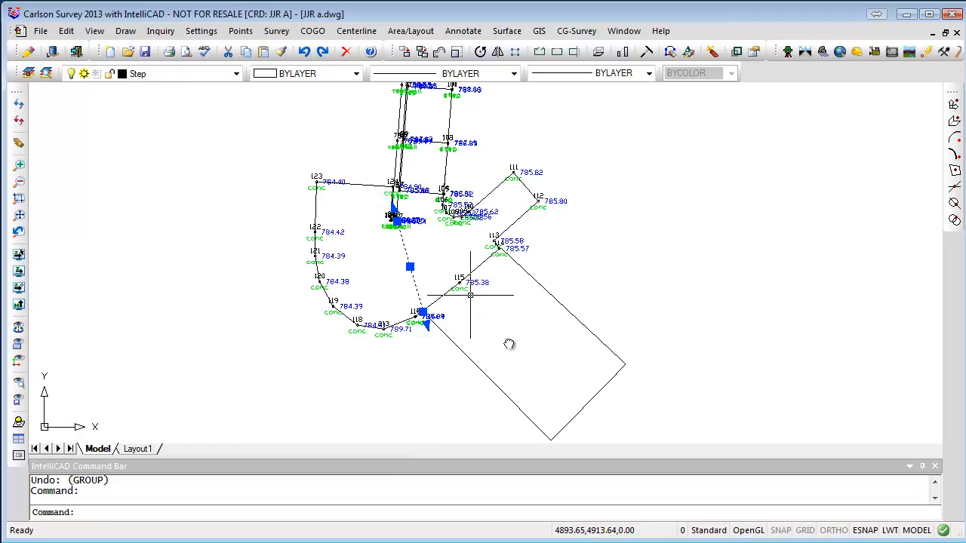
scroll(460, 294, "up", 2)
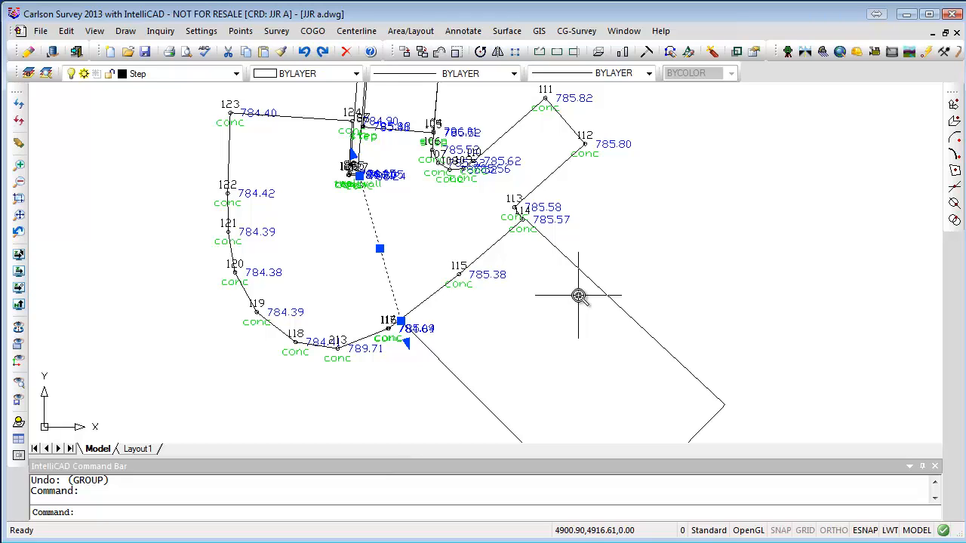
scroll(602, 320, "down", 1)
mouse_move(593, 350)
middle_mouse_down()
mouse_move(624, 308)
mouse_move(632, 329)
middle_mouse_up()
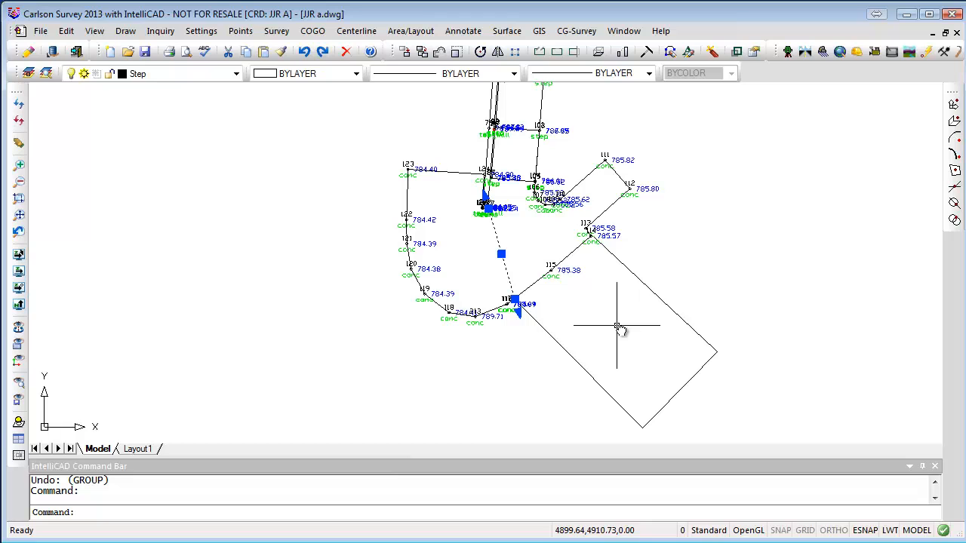
key("Escape")
key("Escape")
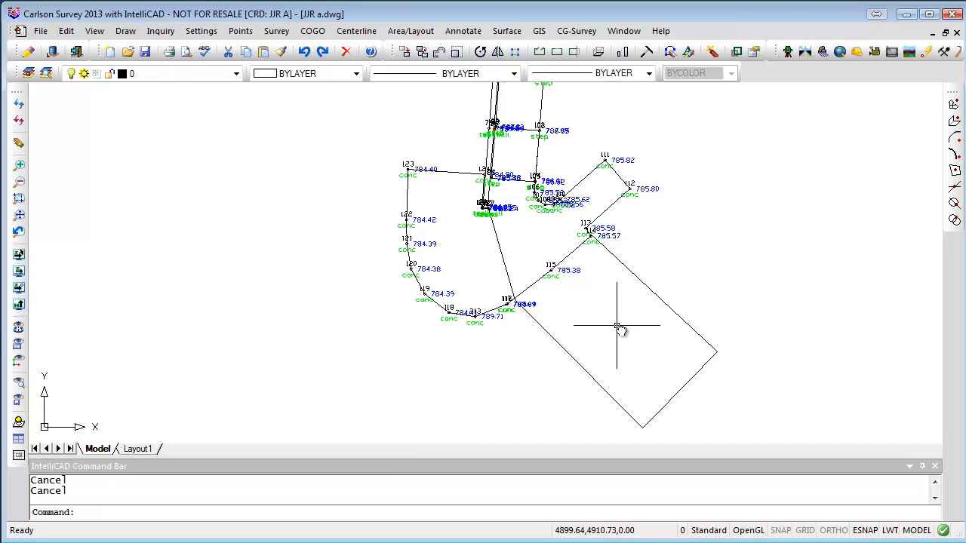
Isolate the Conc layer by picking the concrete polyline between points 119 and 120.
mouse_move(609, 322)
middle_mouse_down()
mouse_move(587, 392)
mouse_move(586, 323)
middle_mouse_up()
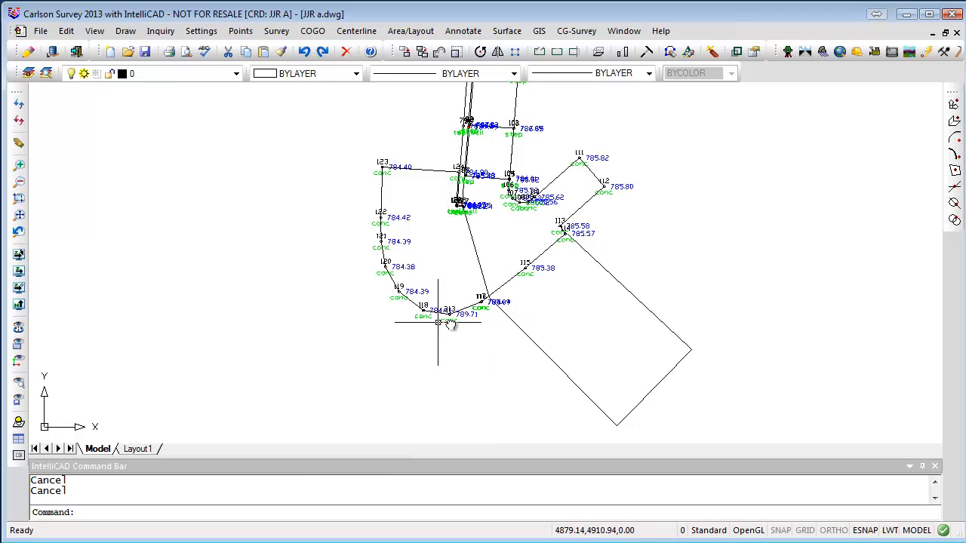
left_click(95, 31)
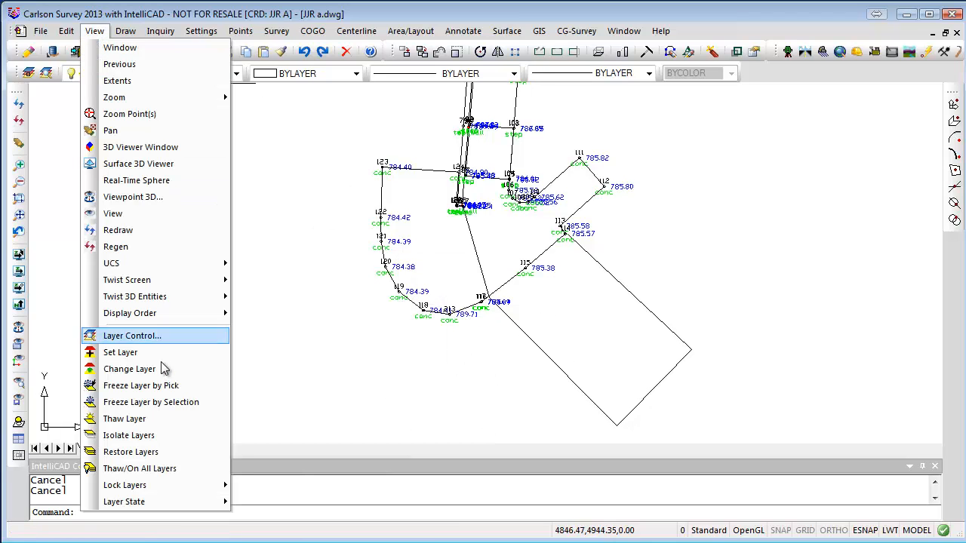
left_click(129, 435)
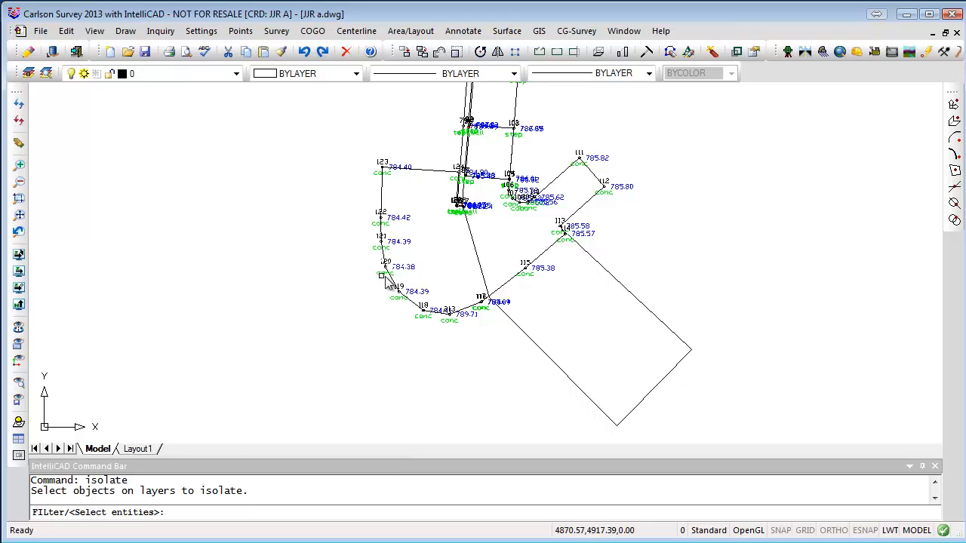
left_click(392, 284)
key("Return")
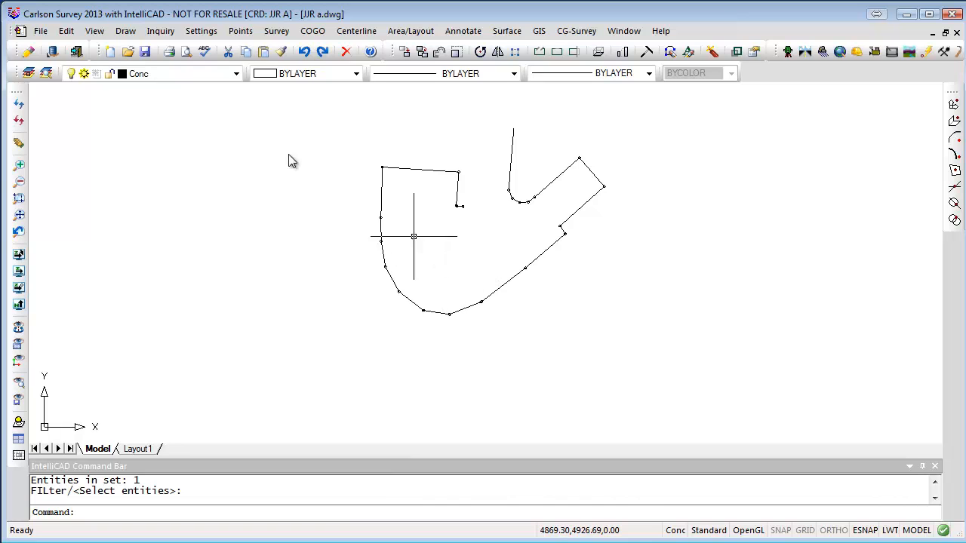
Restore the hidden layers and isolate the concrete linework together with its point labels, using a crossing selection around point 120.
left_click(94, 31)
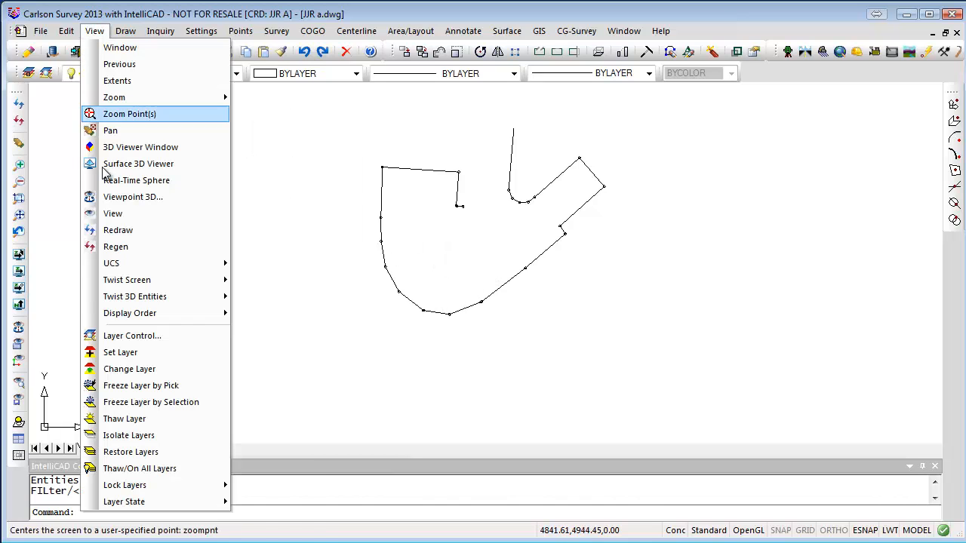
left_click(139, 452)
left_click(94, 31)
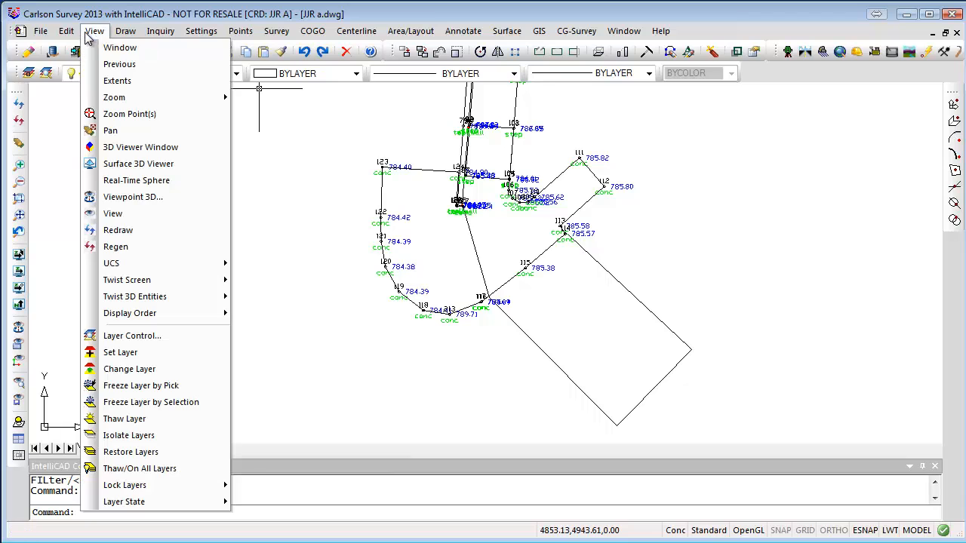
left_click(128, 435)
left_click(402, 256)
left_click(377, 273)
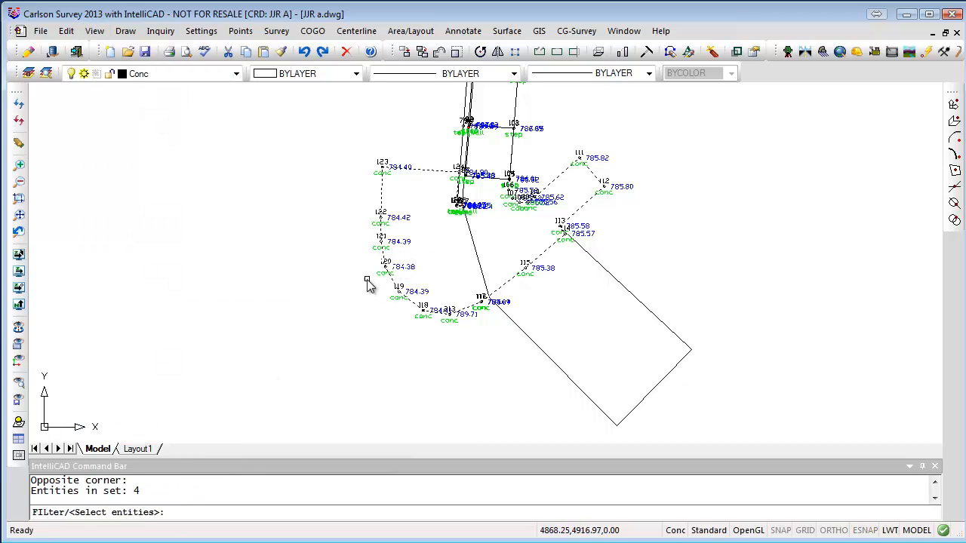
key("Return")
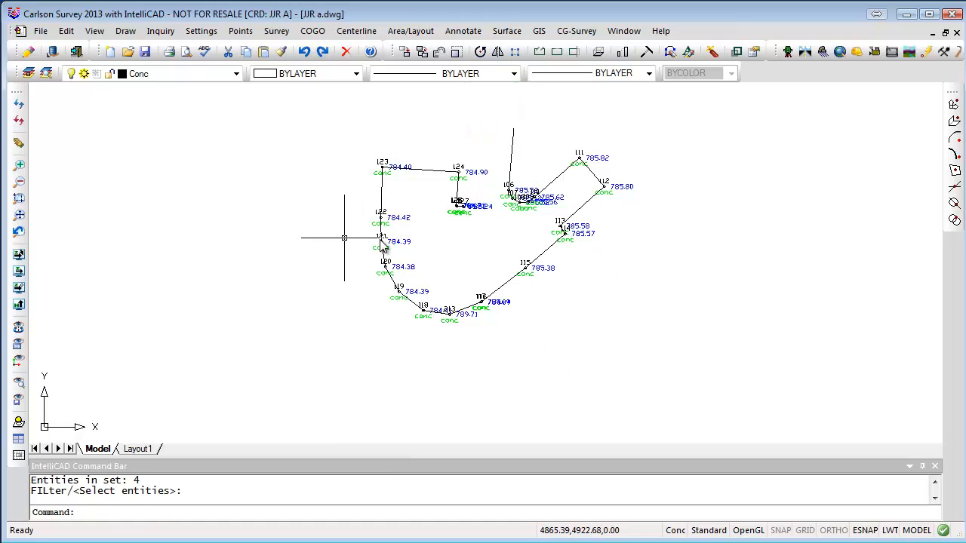
Examine how far the concrete polyline and the separate line north of point 106 extend by selecting each of them.
key("Return")
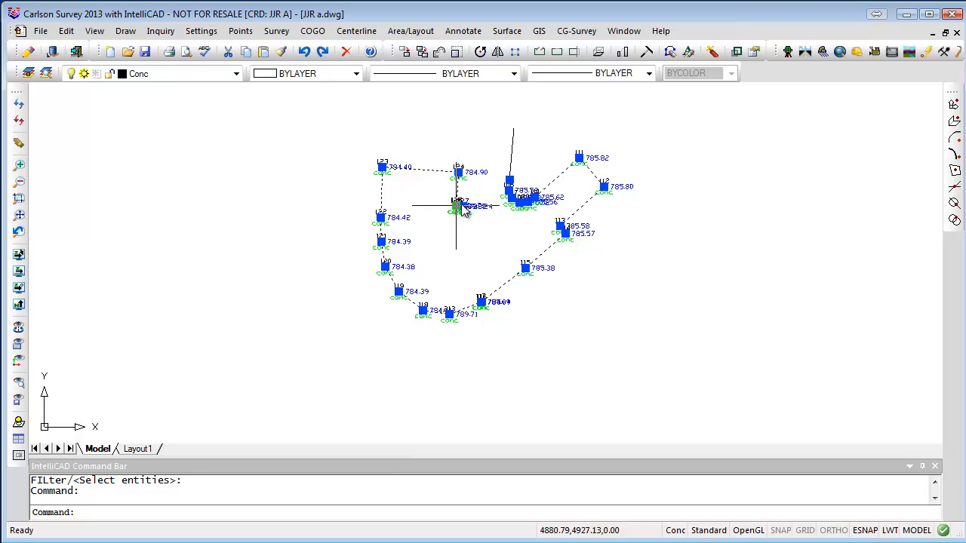
scroll(510, 185, "up", 5)
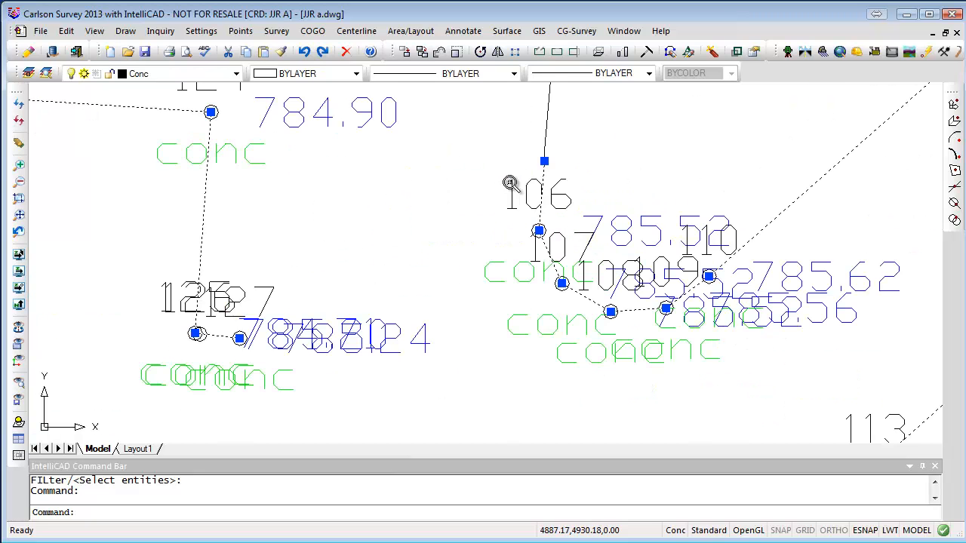
middle_click_drag(621, 168, 553, 339)
key("Escape")
key("Escape")
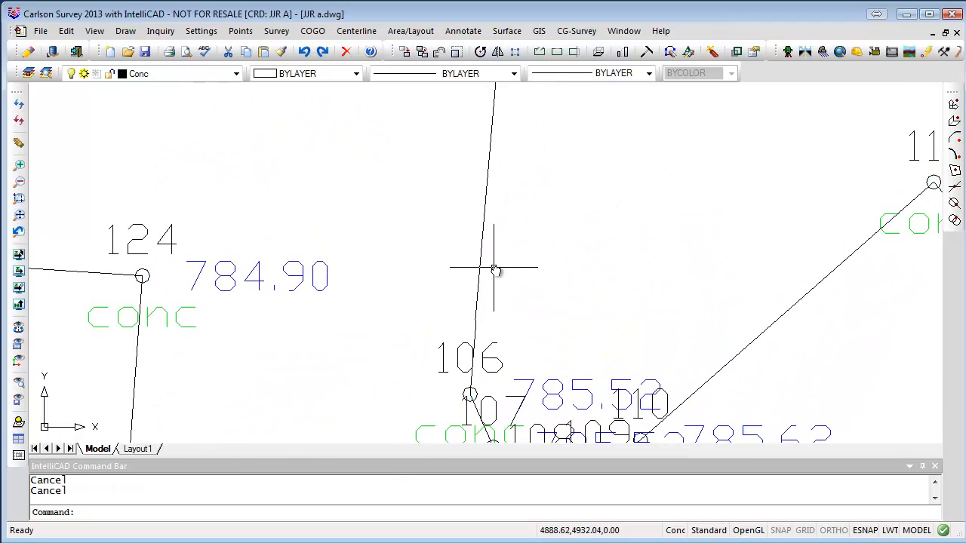
left_click(482, 256)
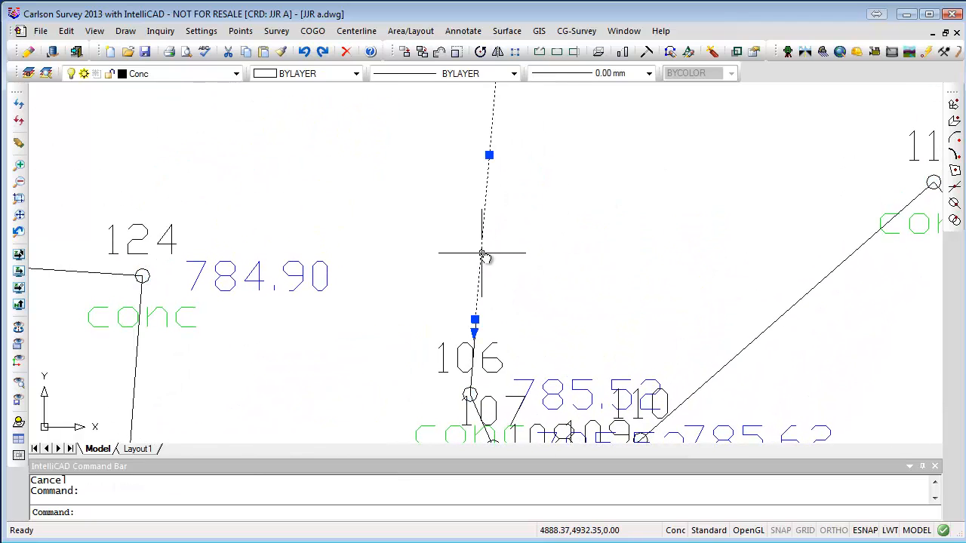
scroll(523, 269, "down", 5)
scroll(548, 259, "up", 4)
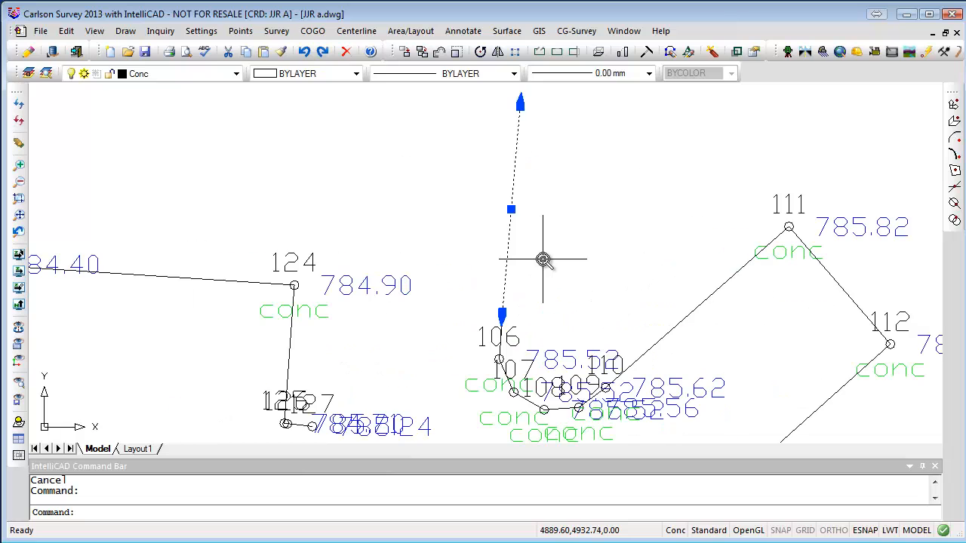
scroll(543, 259, "down", 2)
key("Escape")
key("Escape")
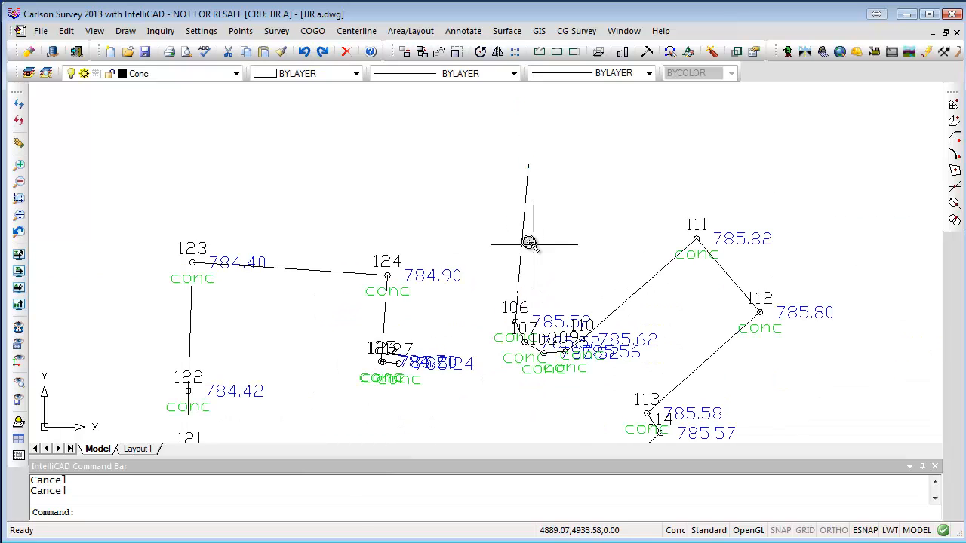
left_click(528, 242)
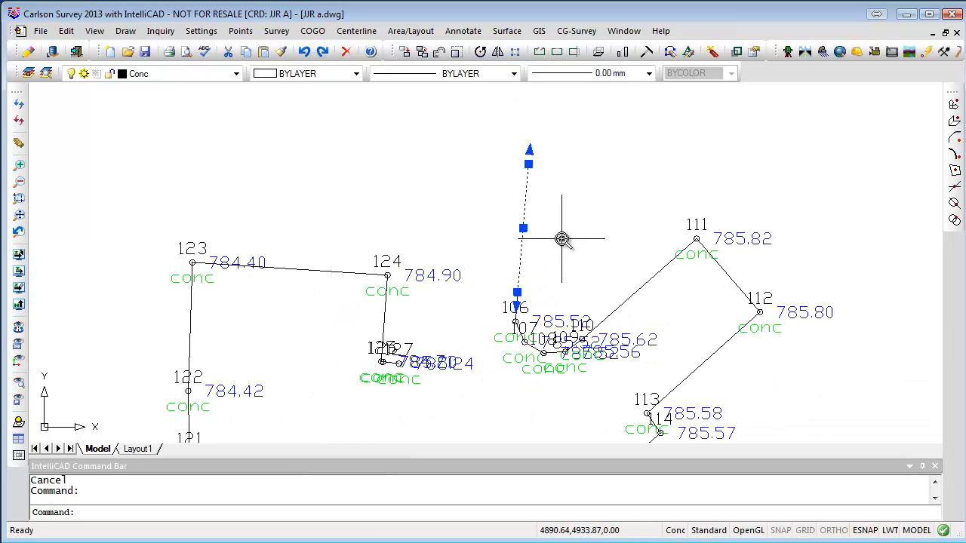
key("Escape")
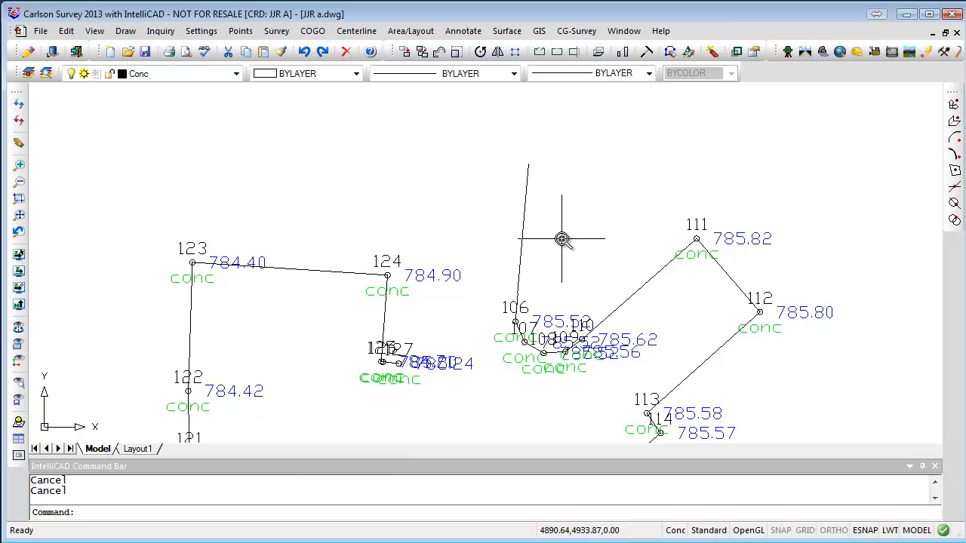
left_click(520, 272)
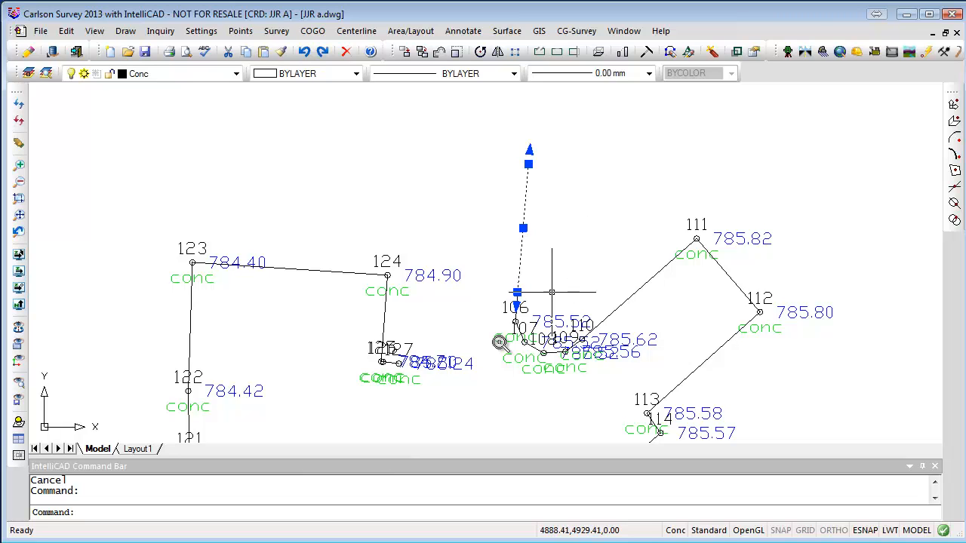
key("Escape")
Examine the small jog in the concrete line just north of point 106 by selecting its pieces one at a time.
scroll(522, 302, "up", 10)
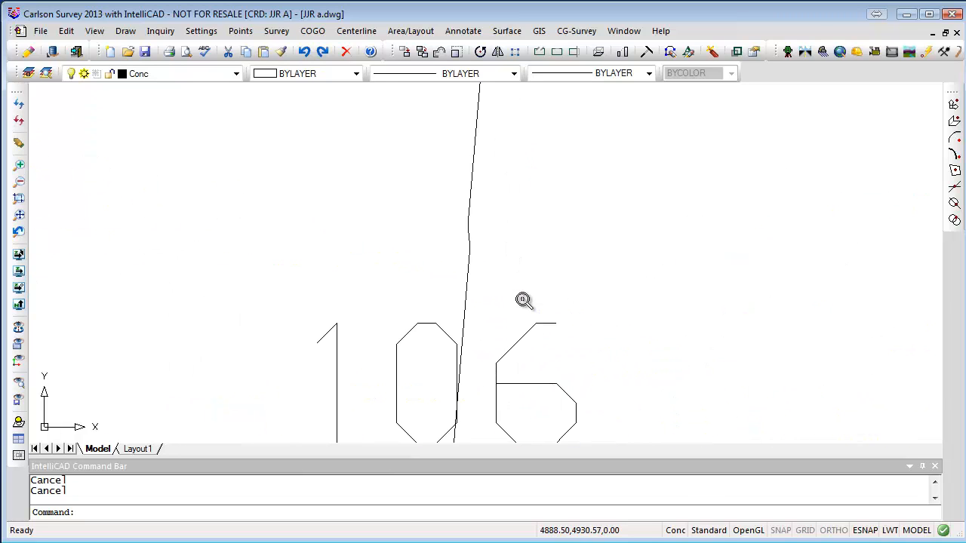
left_click(468, 205)
key("Escape")
key("Escape")
scroll(489, 251, "up", 3)
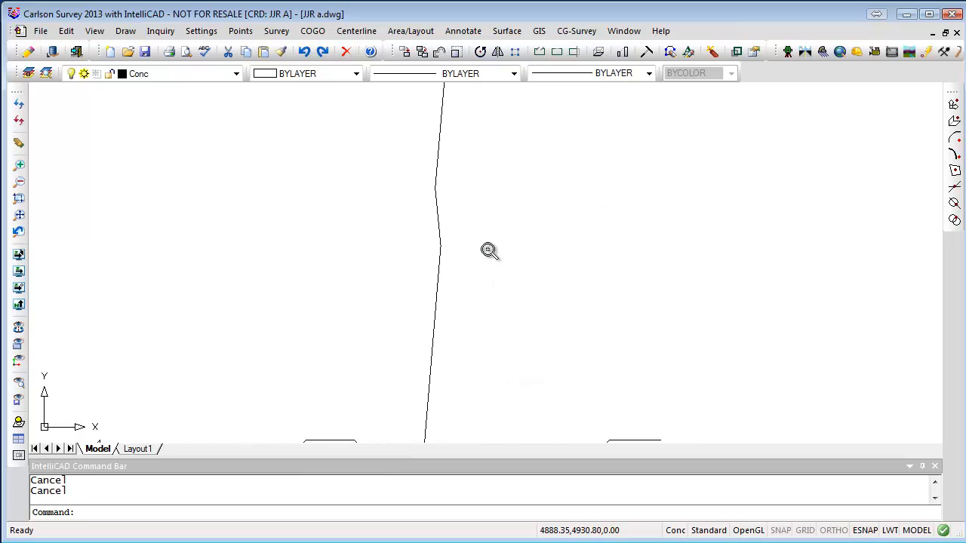
left_click(439, 213)
key("Escape")
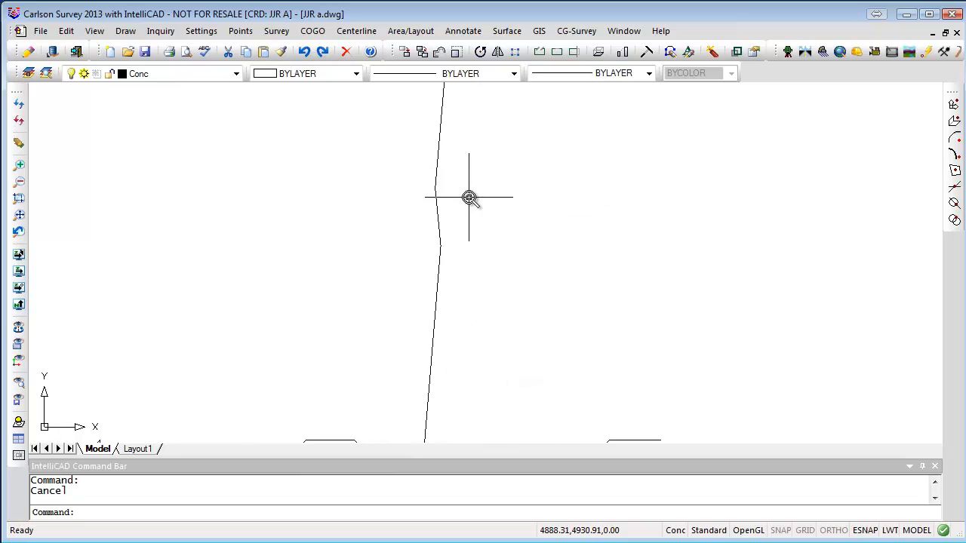
scroll(469, 197, "down", 5)
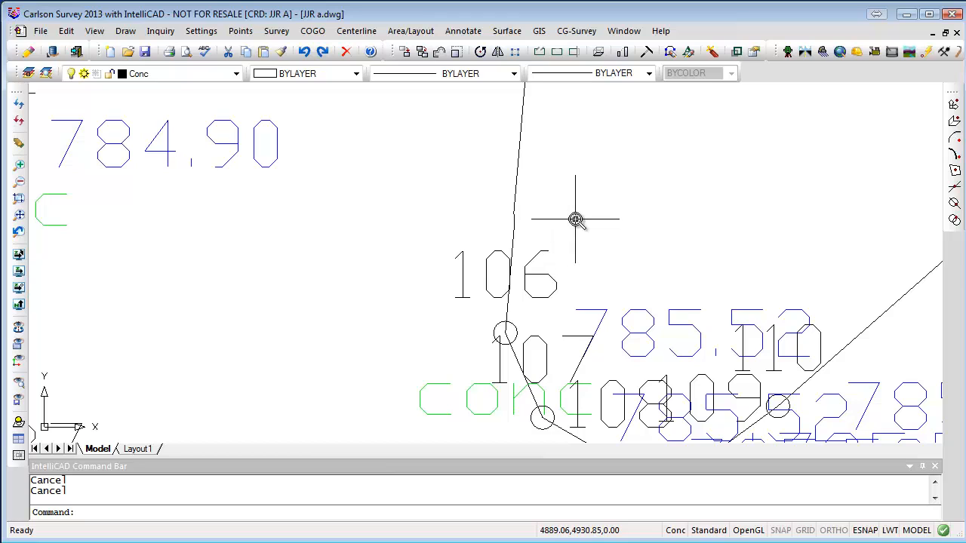
left_click(513, 239)
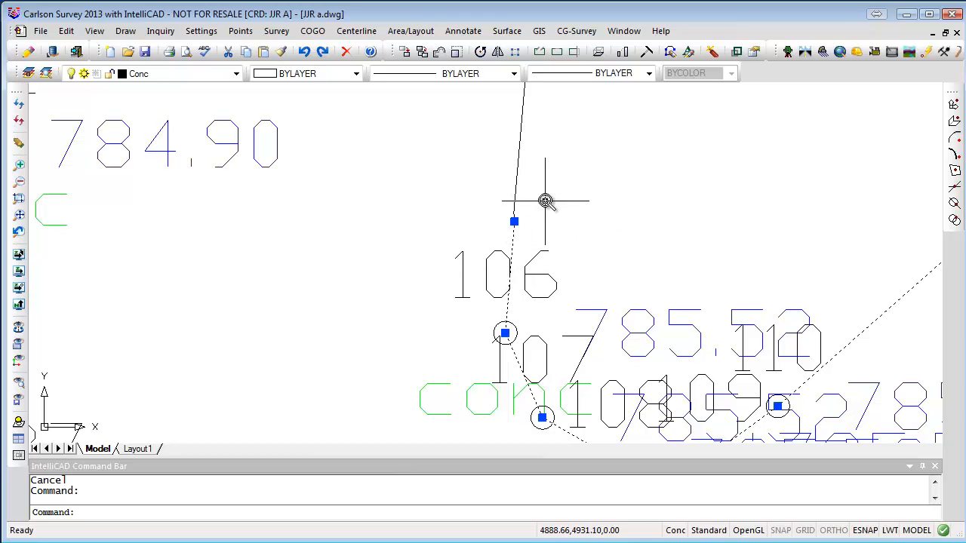
key("Escape")
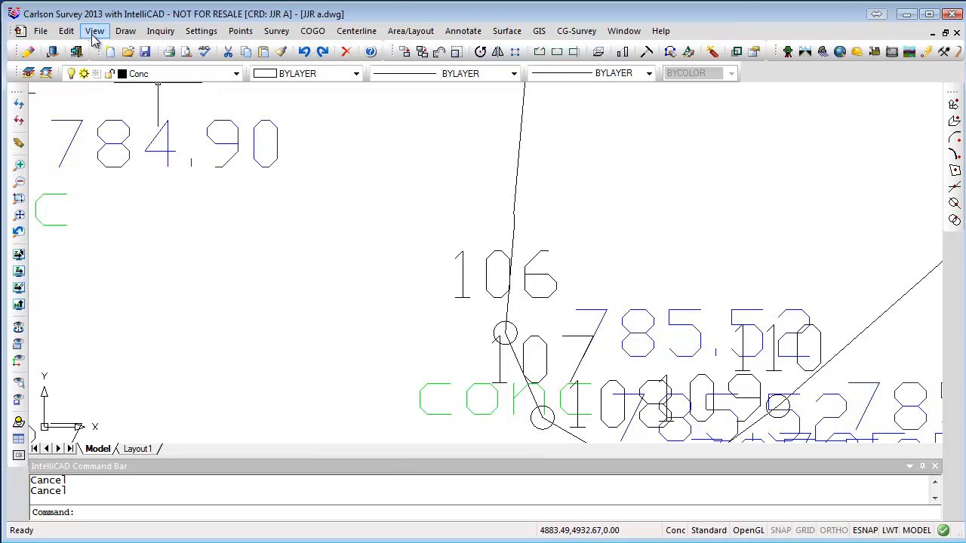
Join the concrete line pieces north of point 106 with Join Nearest, using a 1.000 maximum separation and averaged endpoints.
left_click(67, 30)
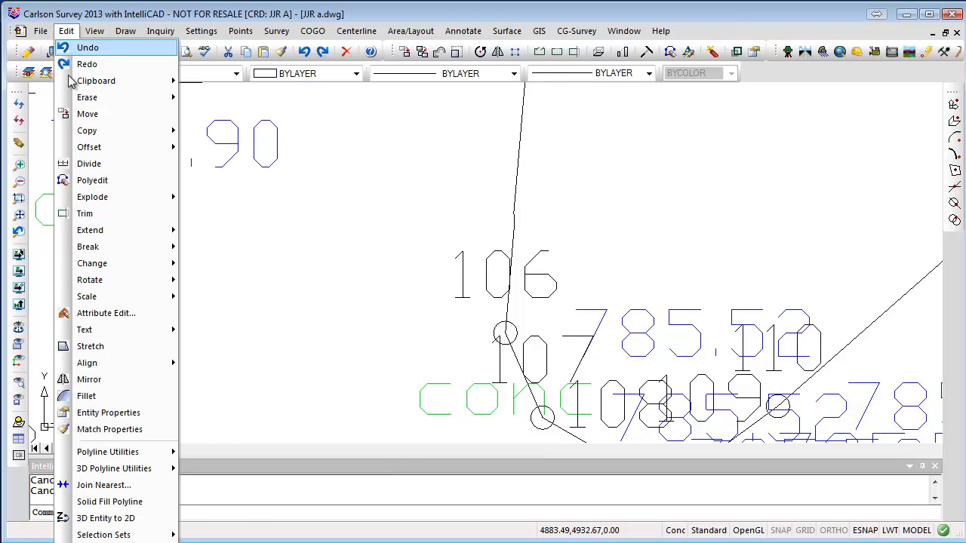
left_click(172, 482)
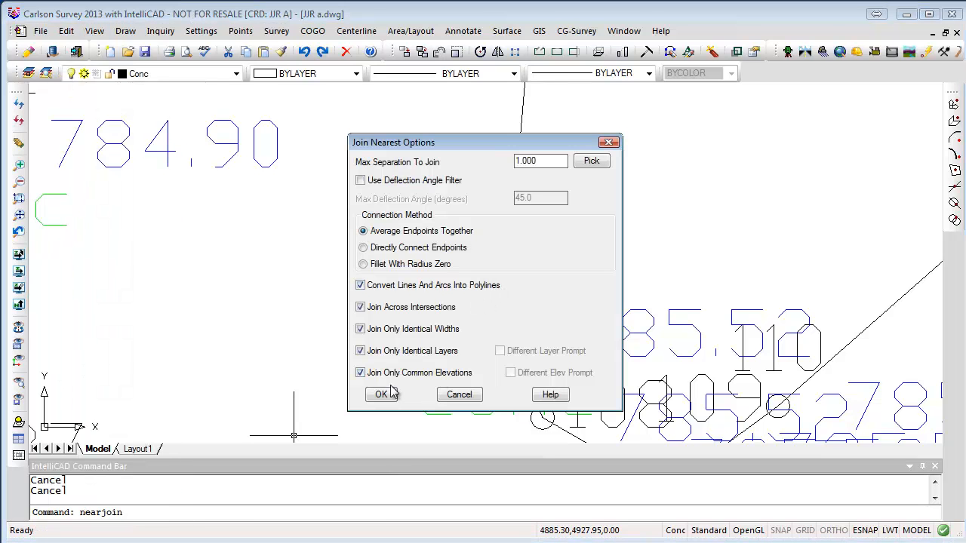
left_click(382, 396)
left_click(551, 171)
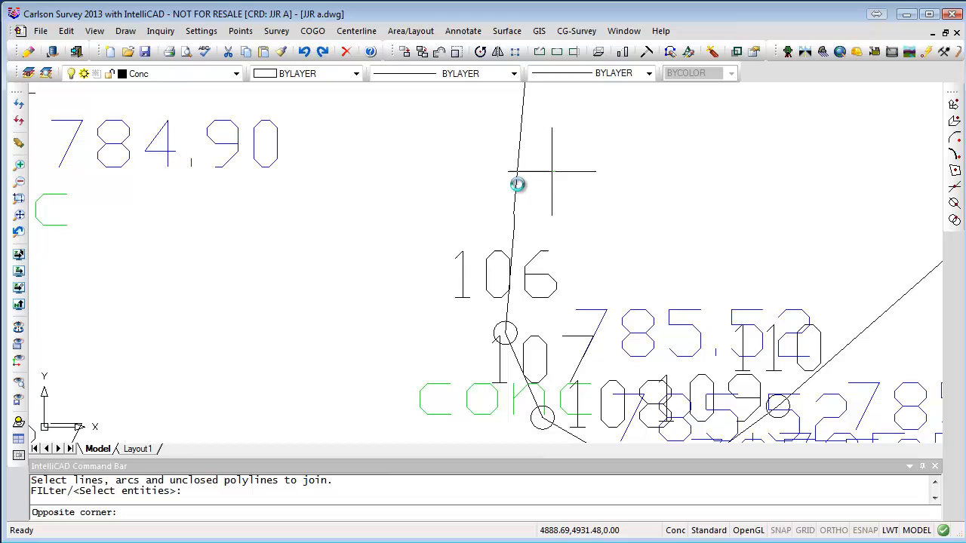
left_click(462, 233)
key("Return")
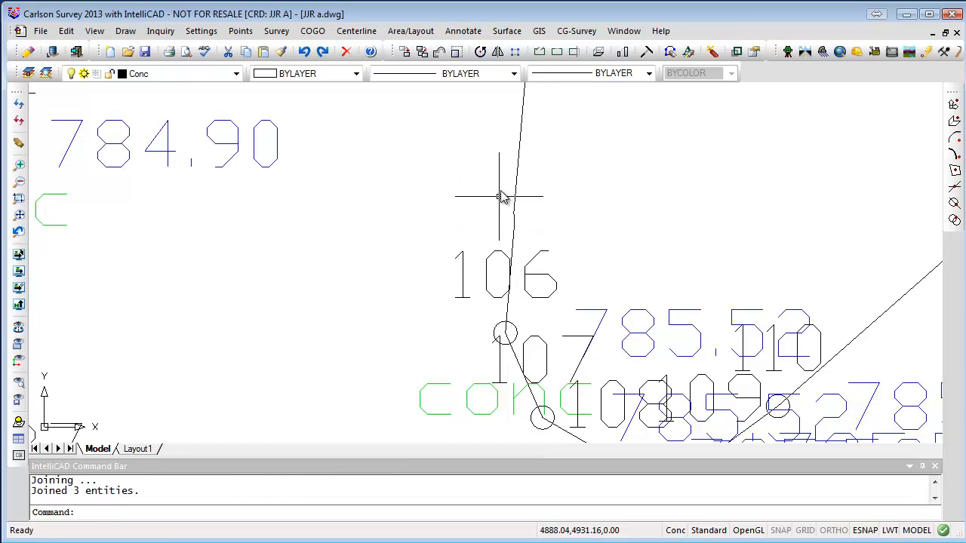
Examine the extent and vertices of the joined concrete line north of point 106 by selecting it.
left_click(512, 234)
left_click(513, 240)
key("Escape")
key("Escape")
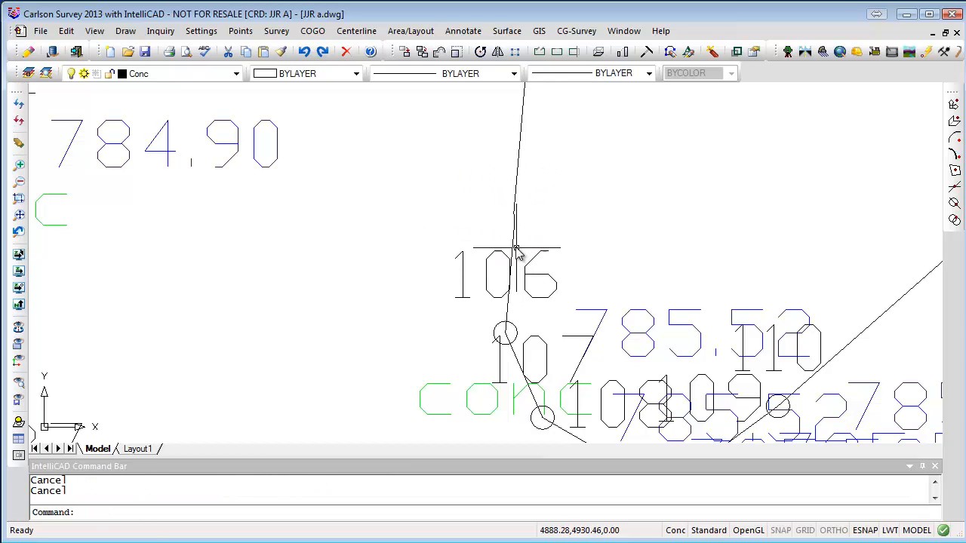
left_click(507, 247)
scroll(507, 249, "down", 5)
scroll(508, 218, "up", 3)
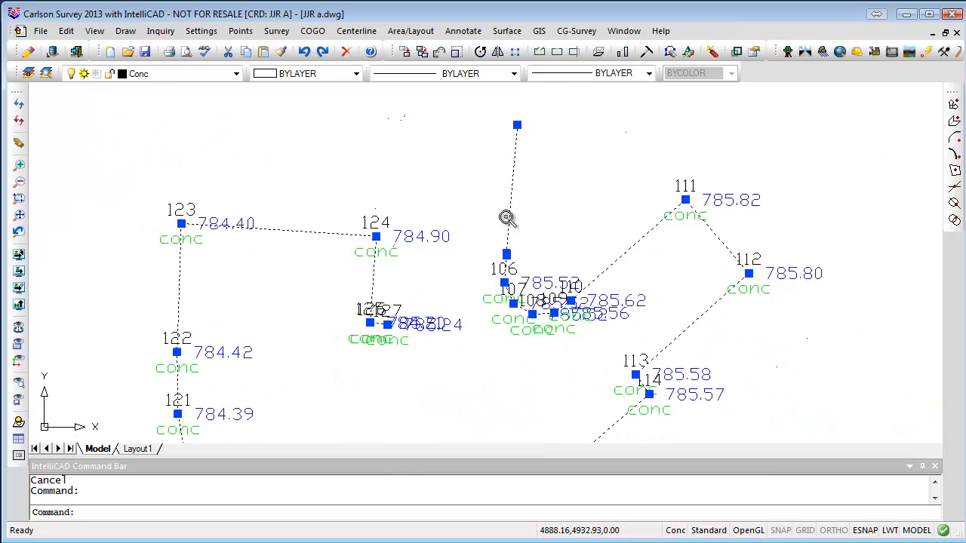
key("Escape")
scroll(434, 240, "down", 3)
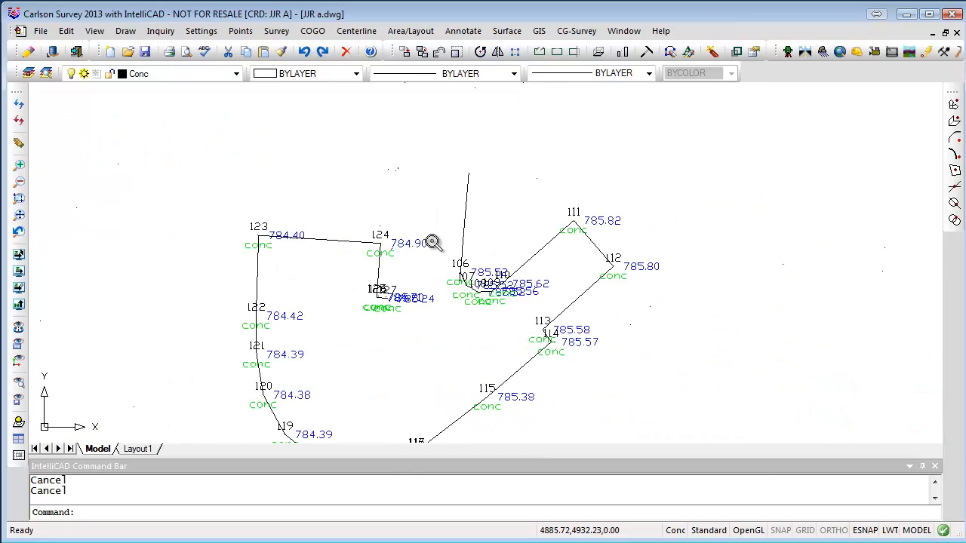
Examine the whole concrete outline, including its end at points 125 to 127 and the corner near point 106.
middle_click_drag(458, 350, 491, 291)
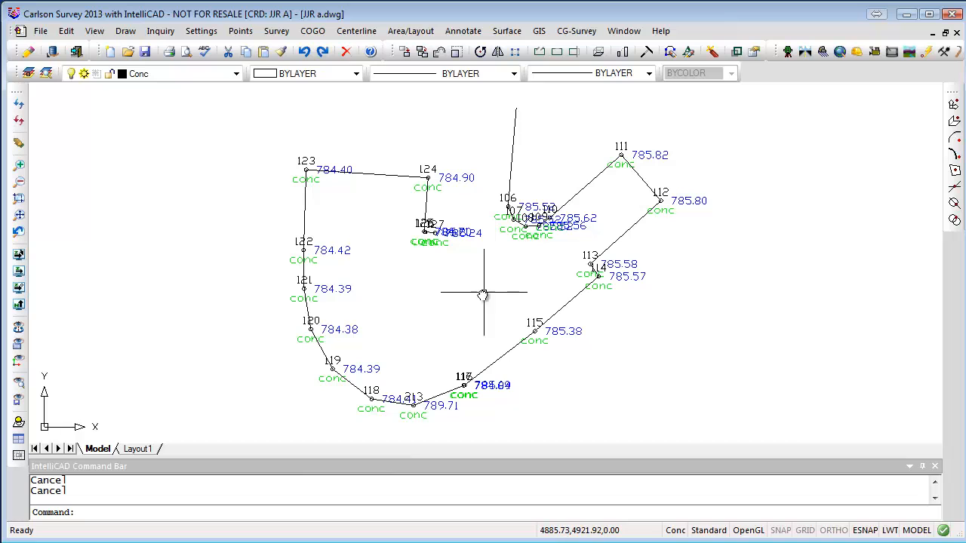
scroll(447, 242, "up", 4)
scroll(447, 242, "up", 3)
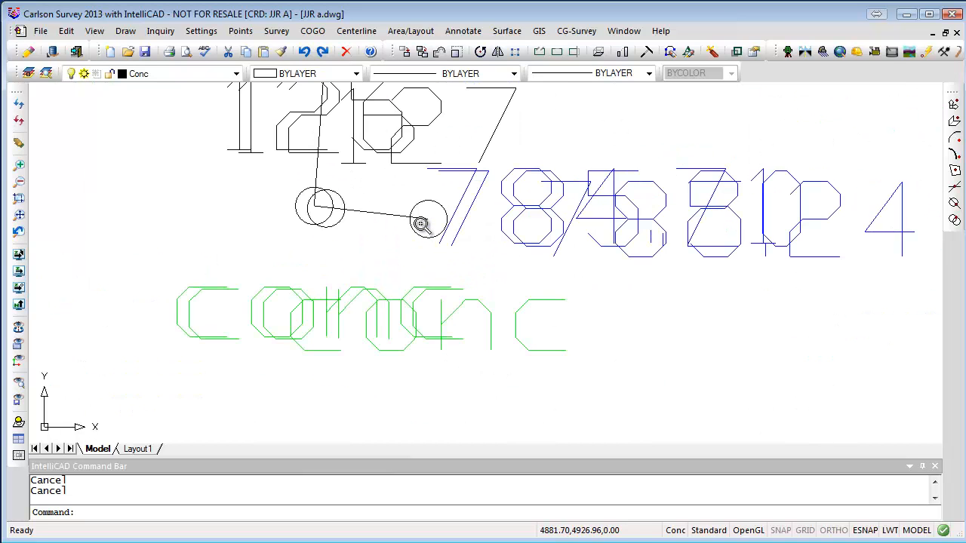
scroll(535, 256, "down", 3)
scroll(541, 269, "down", 3)
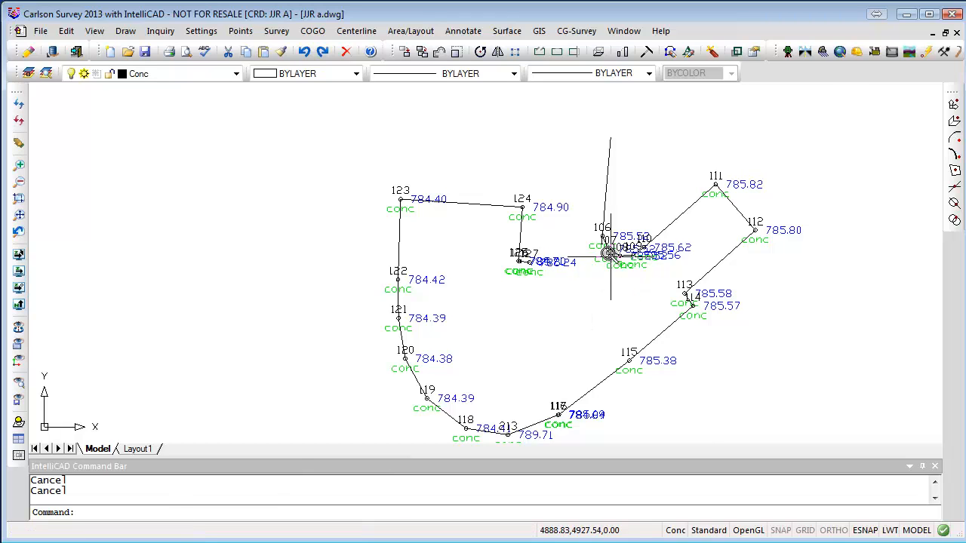
scroll(607, 254, "up", 3)
scroll(608, 255, "down", 4)
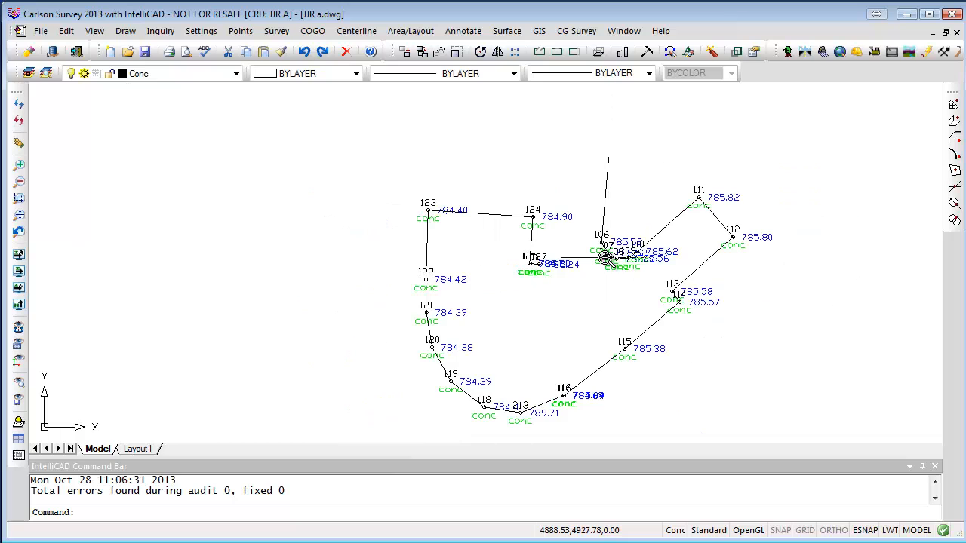
scroll(549, 270, "up", 5)
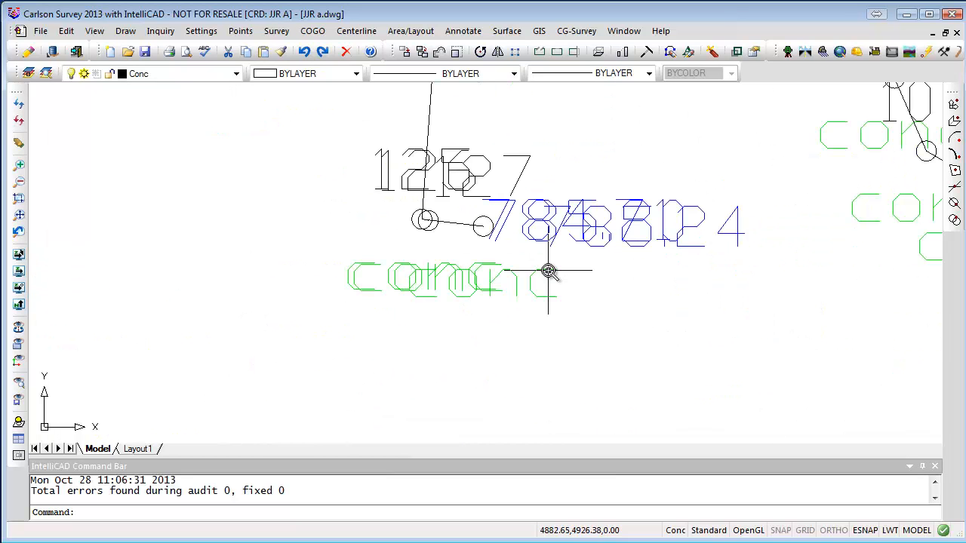
scroll(671, 267, "down", 4)
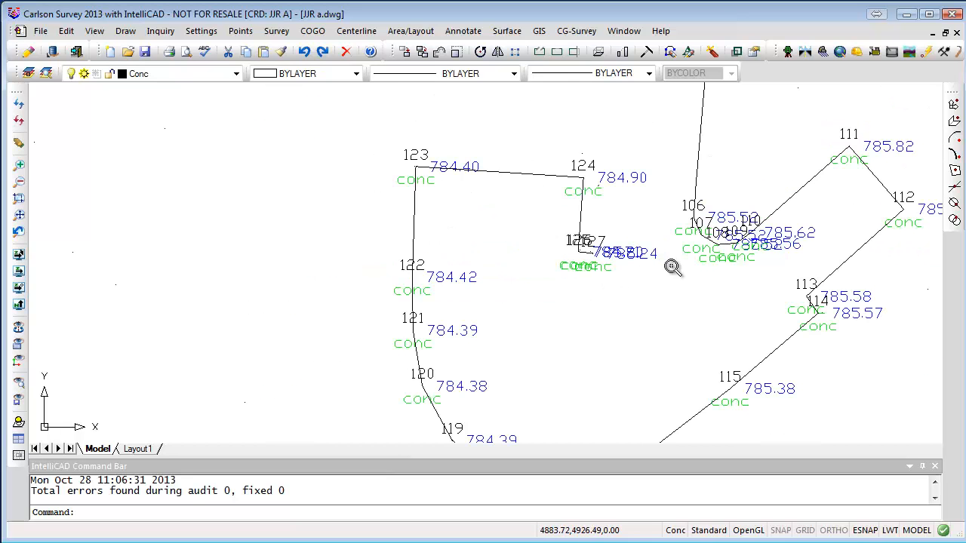
scroll(713, 287, "up", 3)
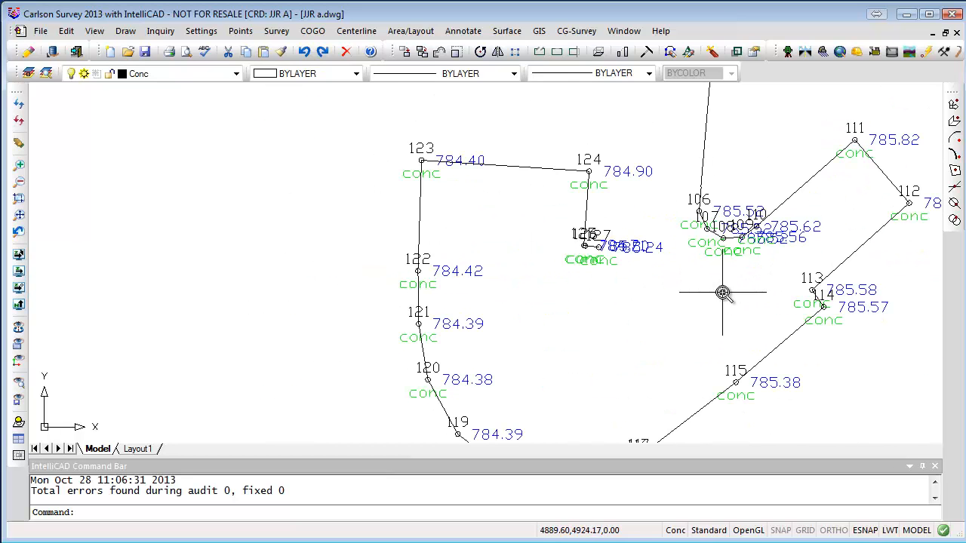
Draw a 3D polyline on the Conc layer through point numbers 106-127, using the current drawing properties.
middle_click_drag(722, 292, 582, 354)
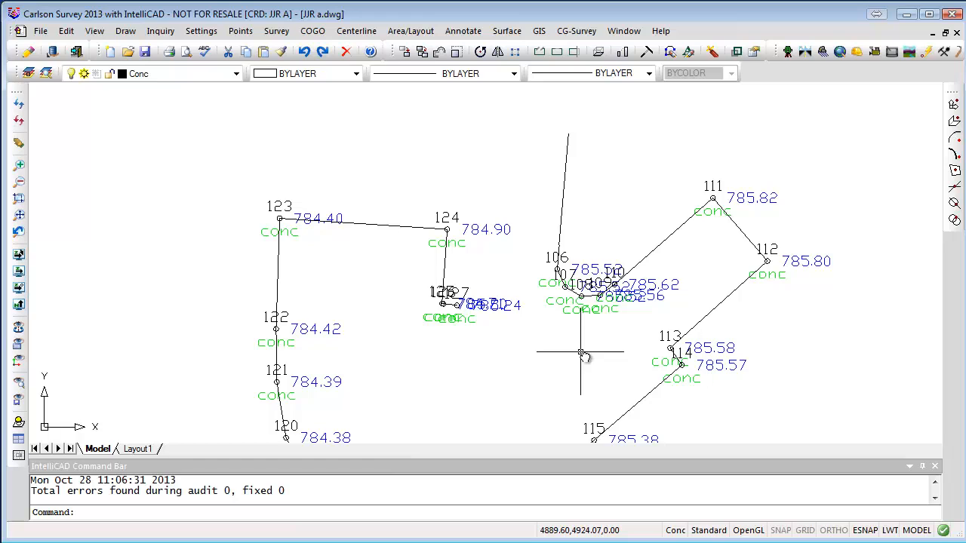
left_click(125, 33)
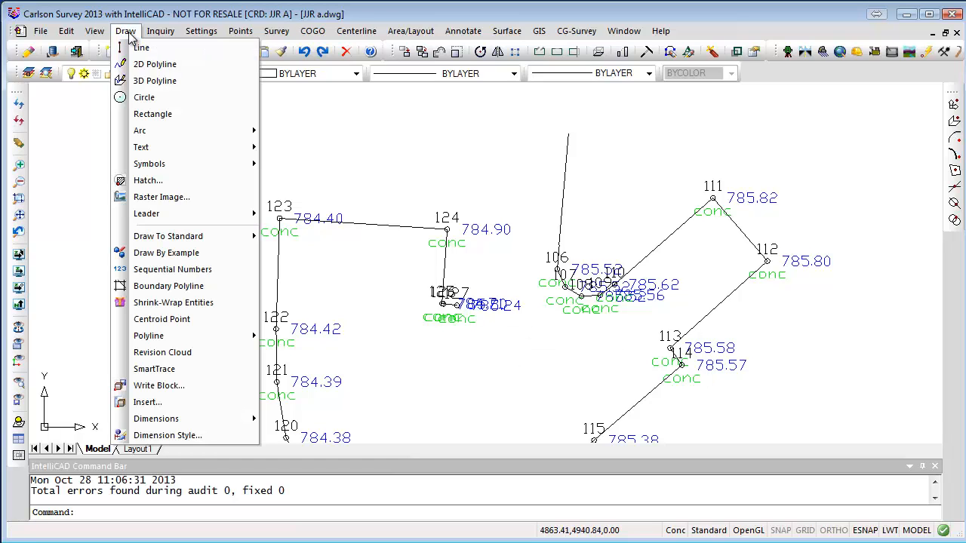
left_click(151, 81)
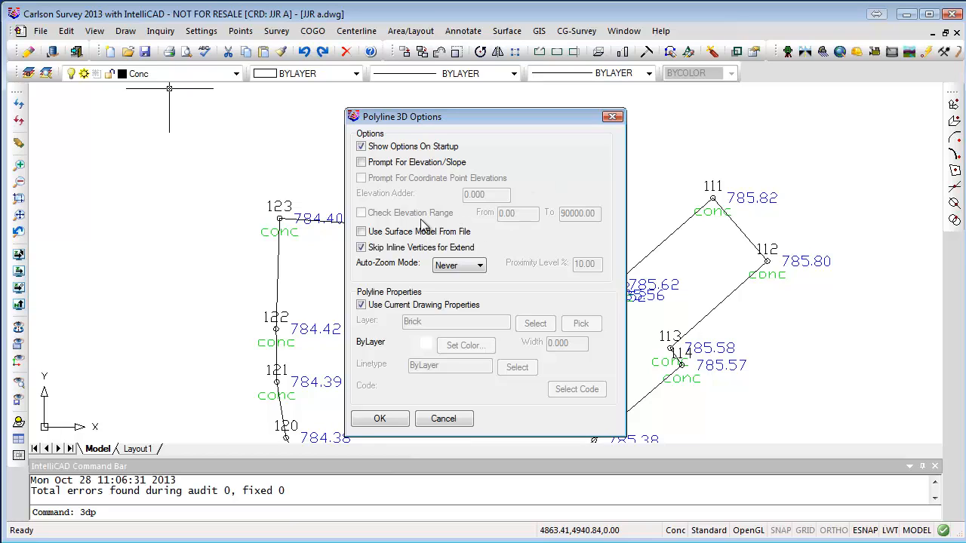
left_click(380, 420)
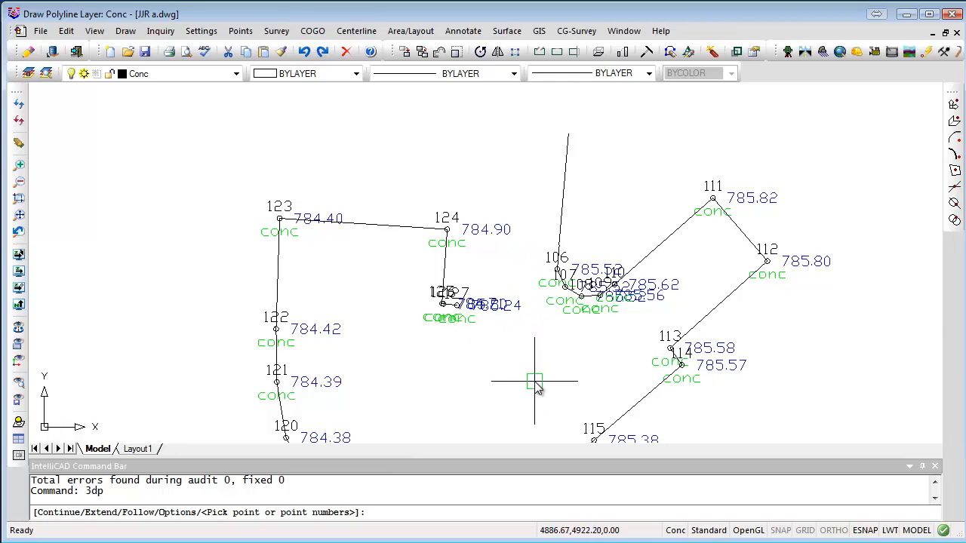
type("106-")
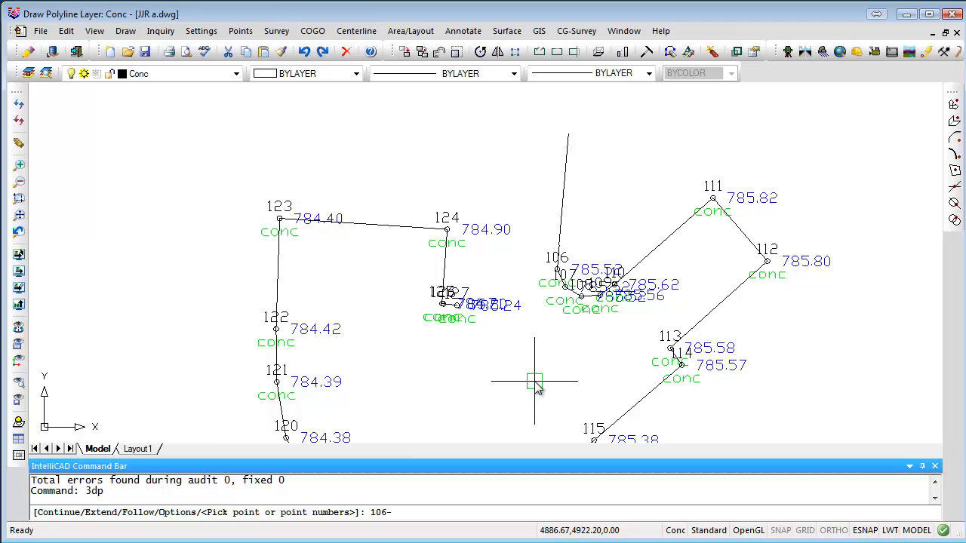
scroll(483, 325, "up", 5)
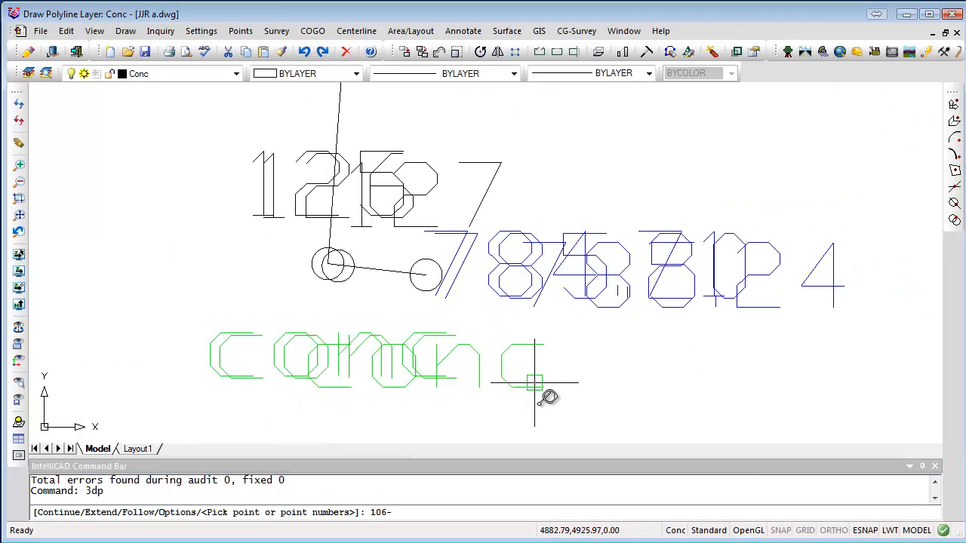
type("6-12")
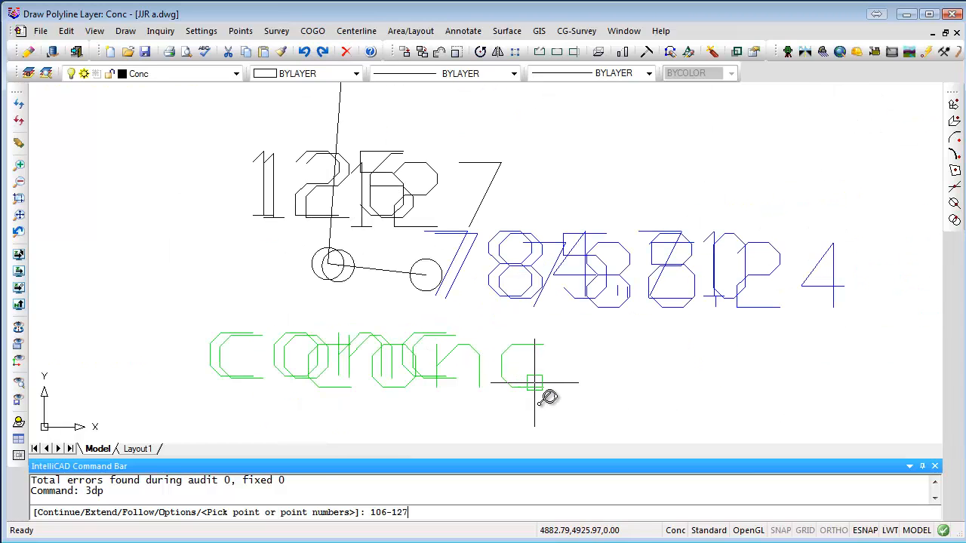
type("7")
key("Return")
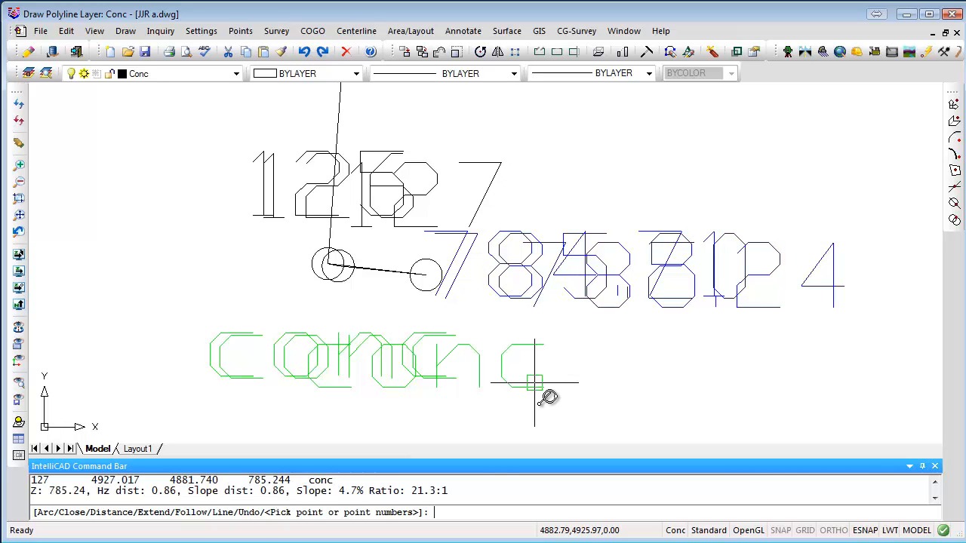
right_click(565, 375)
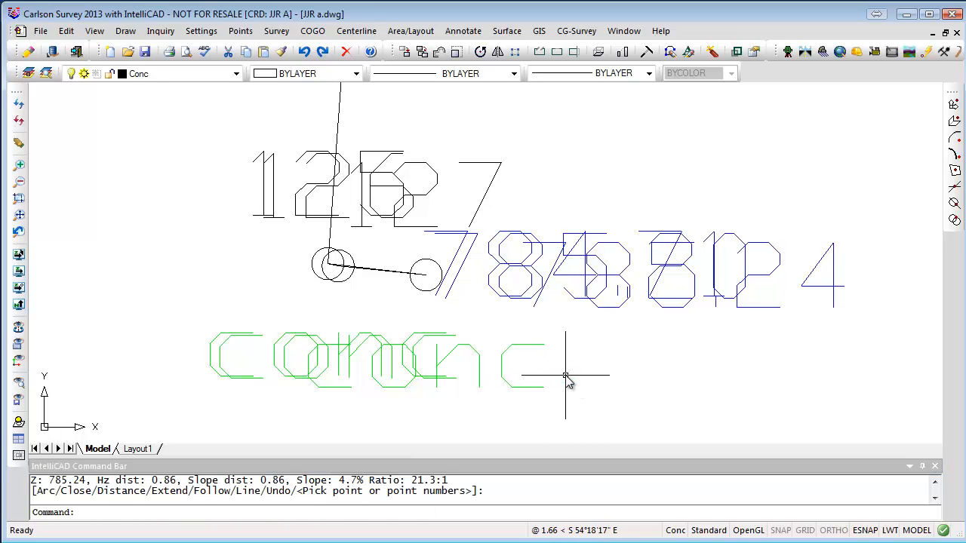
Examine the two overlapping concrete polylines between points 125 and 127 by selecting each in turn.
scroll(340, 266, "up", 5)
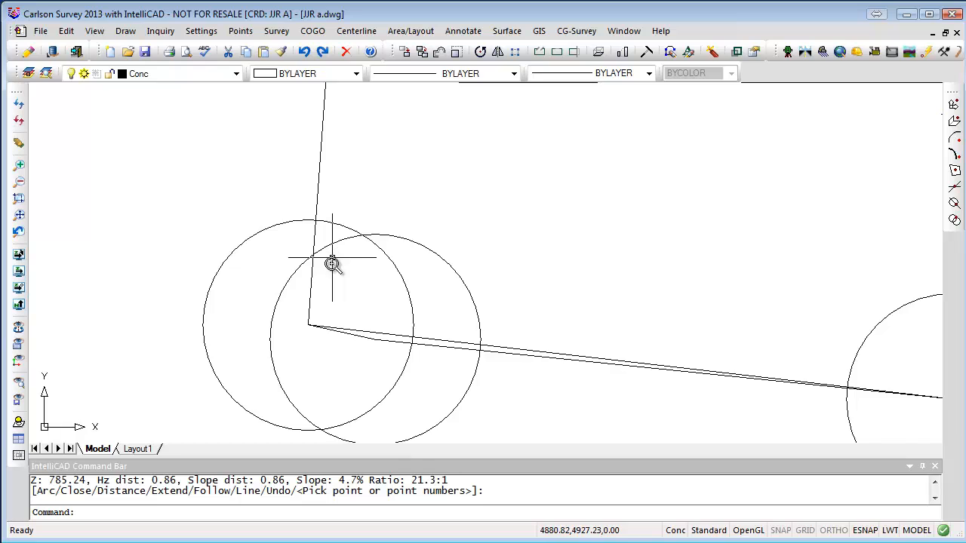
scroll(335, 259, "down", 3)
left_click(377, 294)
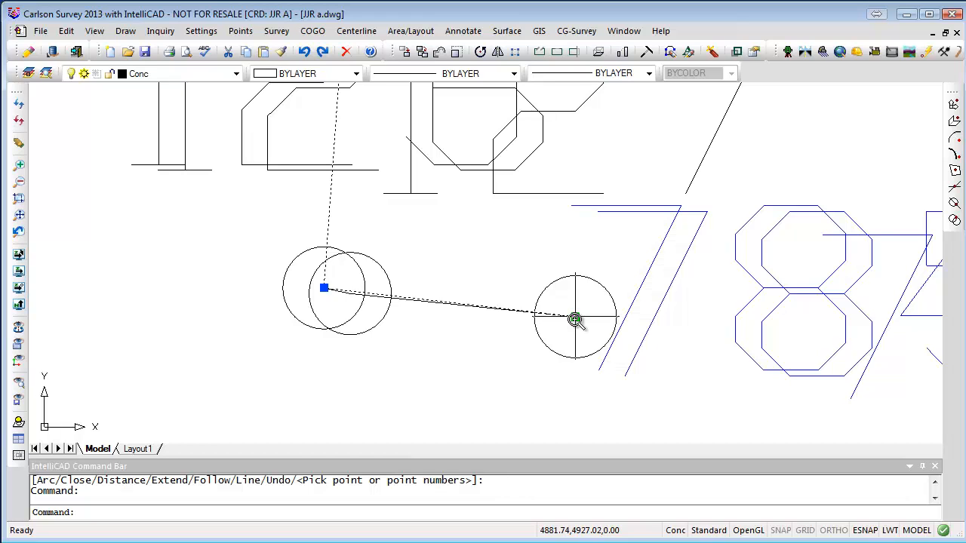
key("Escape")
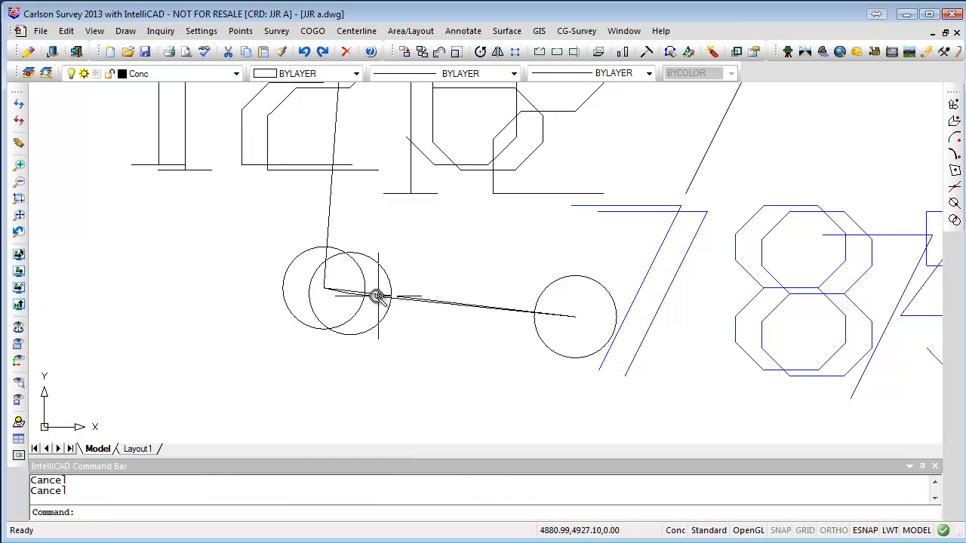
left_click(371, 297)
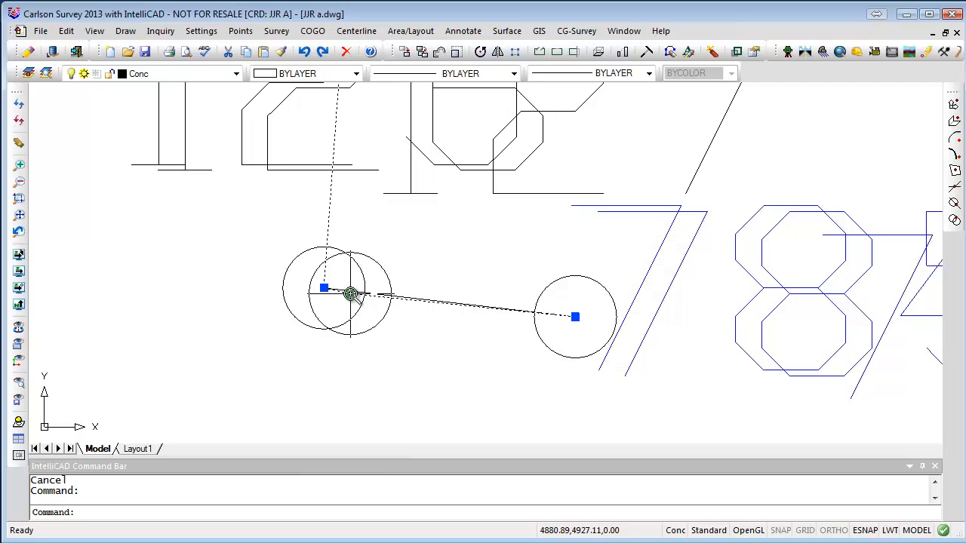
scroll(471, 337, "down", 5)
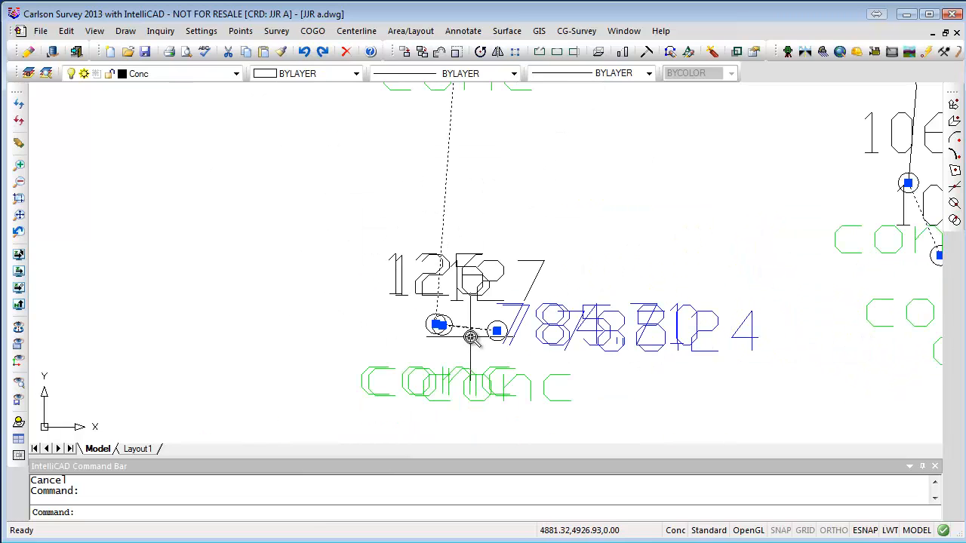
key("Escape")
Compare the vertices and elevations of the new 3D polyline and the original polyline at points 125 to 127.
scroll(494, 337, "up", 5)
scroll(495, 338, "up", 2)
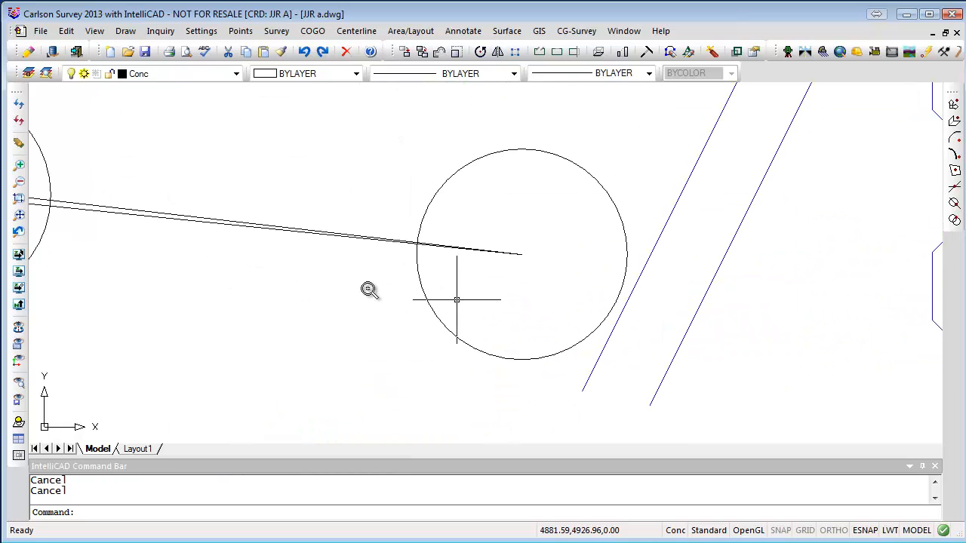
left_click(198, 221)
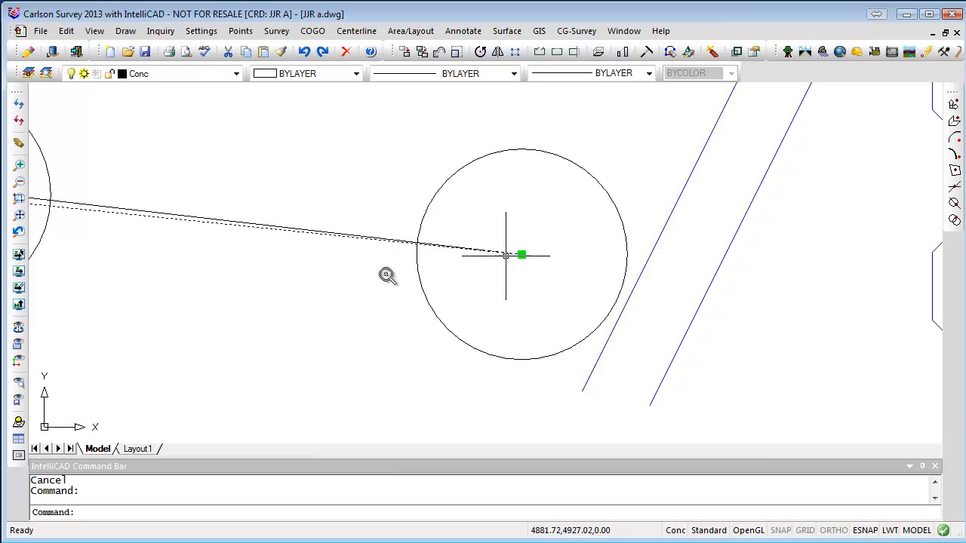
middle_click_drag(187, 264, 669, 338)
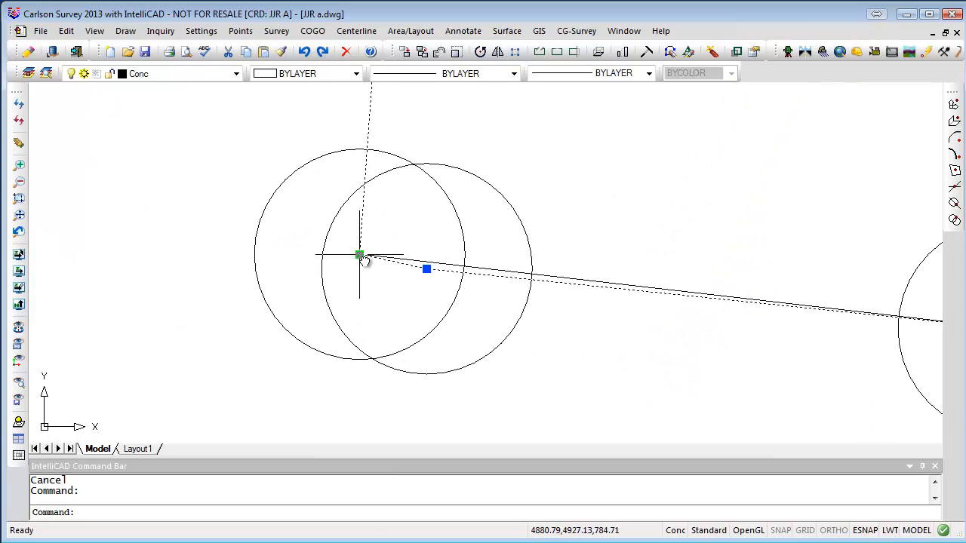
key("Escape")
left_click(395, 264)
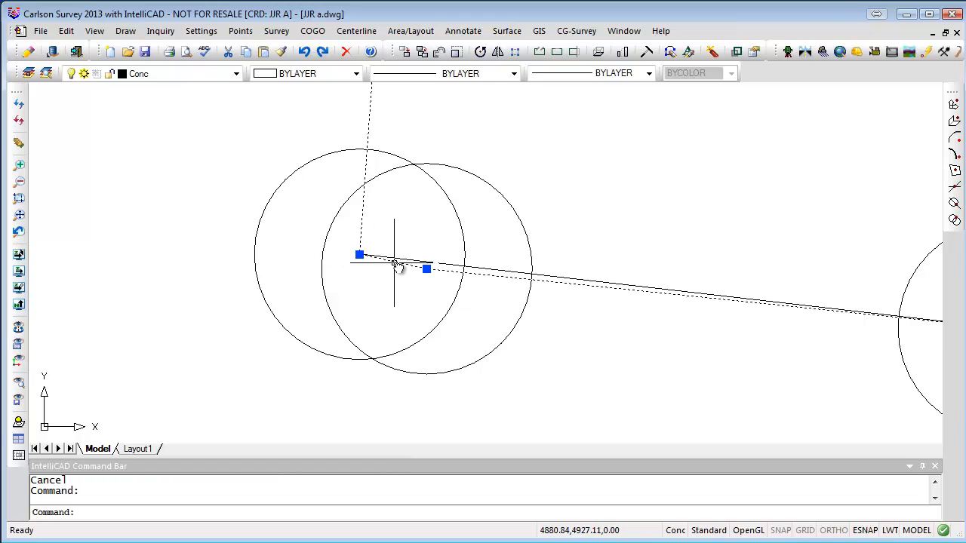
key("Escape")
key("Escape")
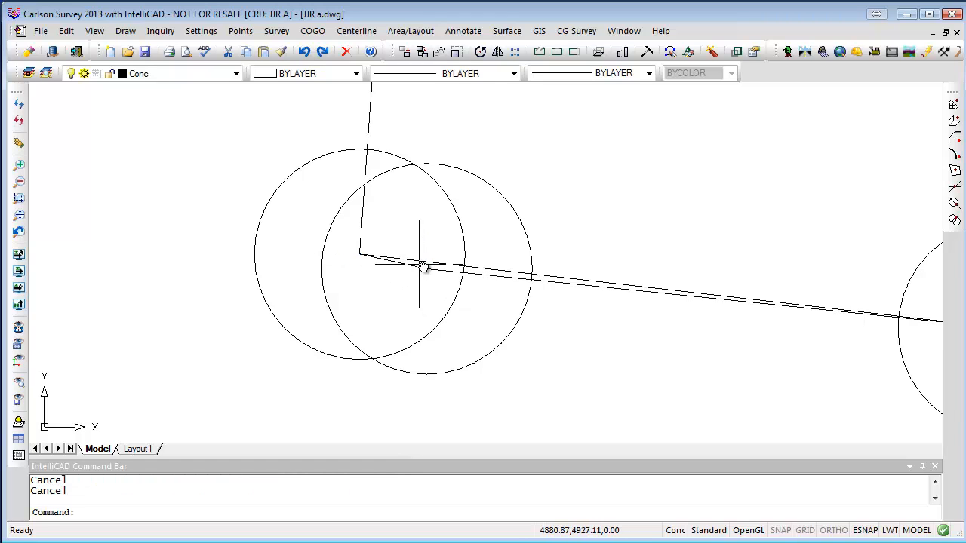
left_click(419, 262)
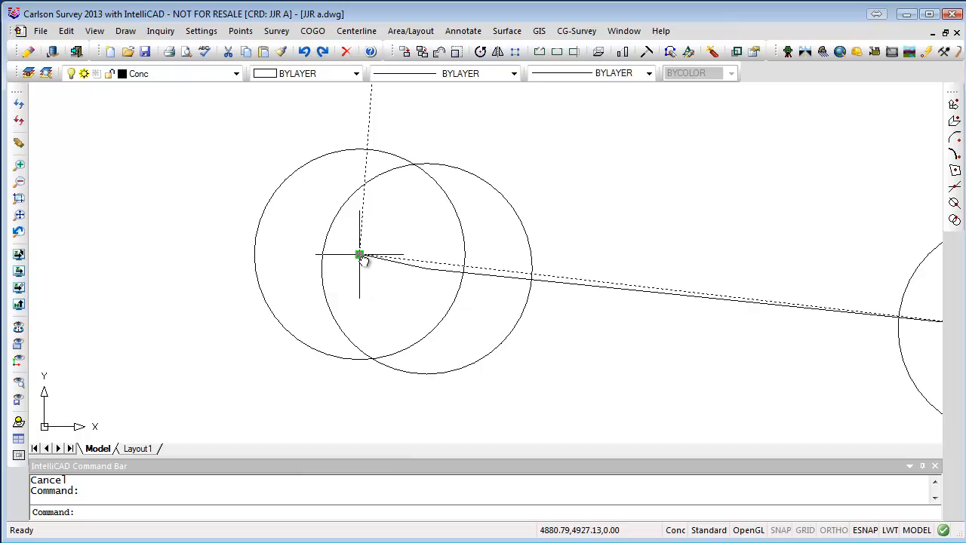
key("Escape")
Add a vertex at point 213 to the concrete 3D polyline between points 117 and 118, accepting elevation 789.71.
scroll(494, 339, "down", 3)
scroll(488, 338, "up", 2)
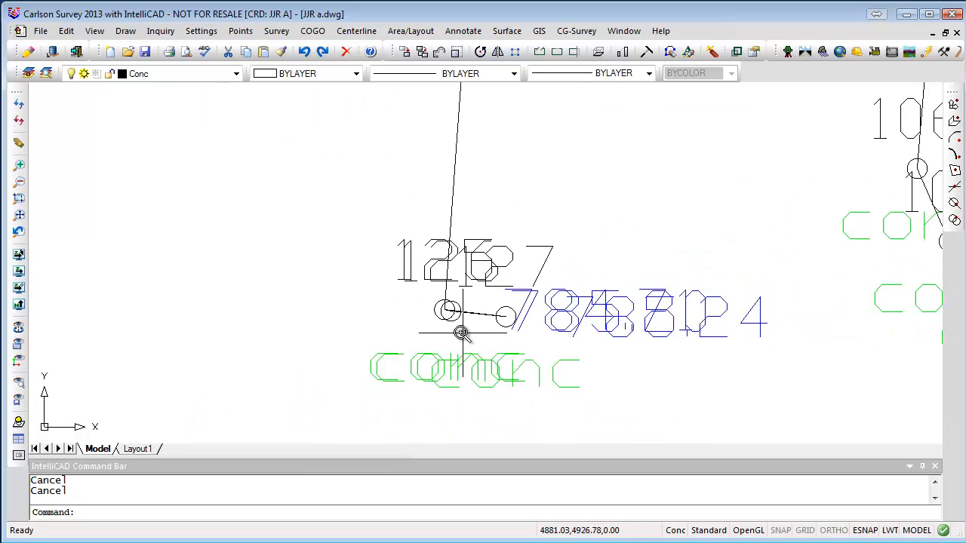
scroll(461, 333, "down", 3)
scroll(517, 330, "down", 3)
middle_click_drag(548, 352, 501, 274)
scroll(495, 274, "down", 3)
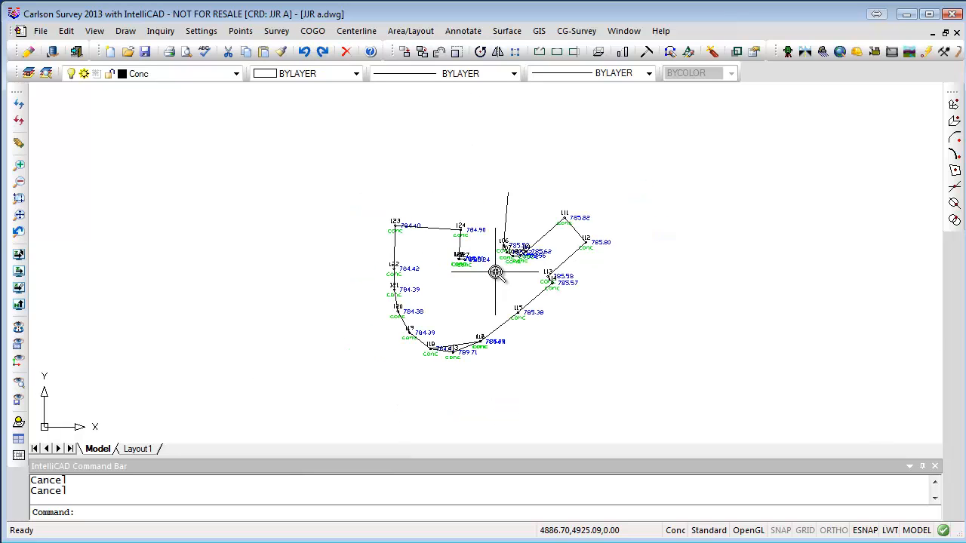
scroll(442, 345, "up", 5)
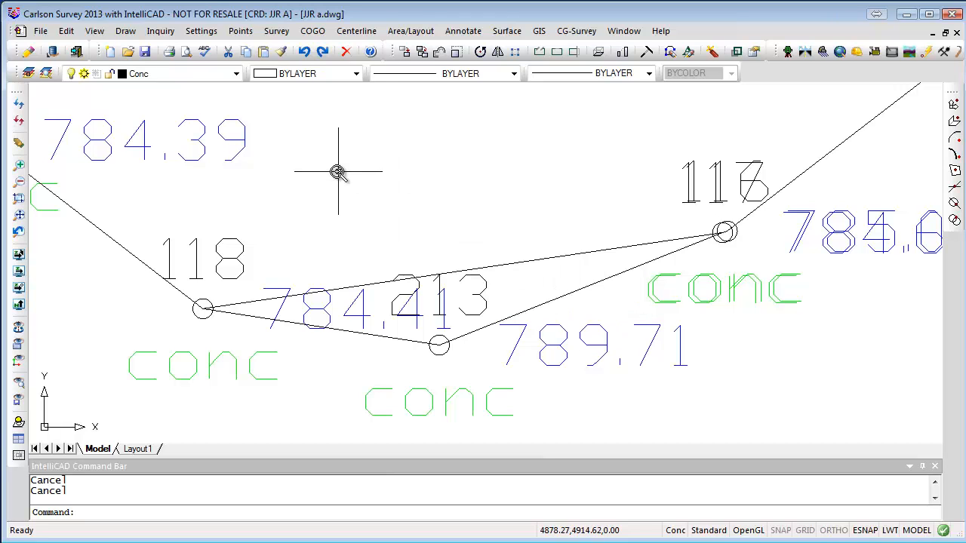
left_click(66, 31)
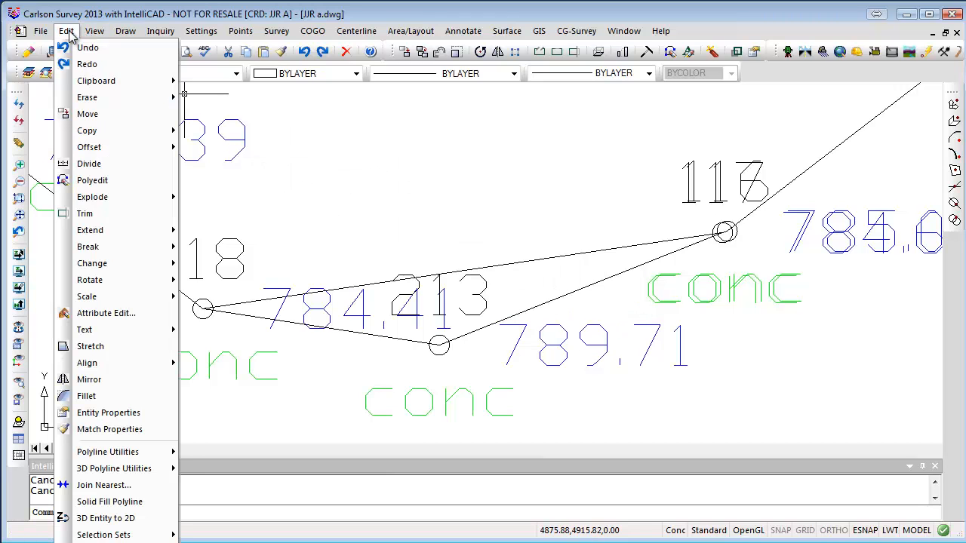
mouse_move(132, 471)
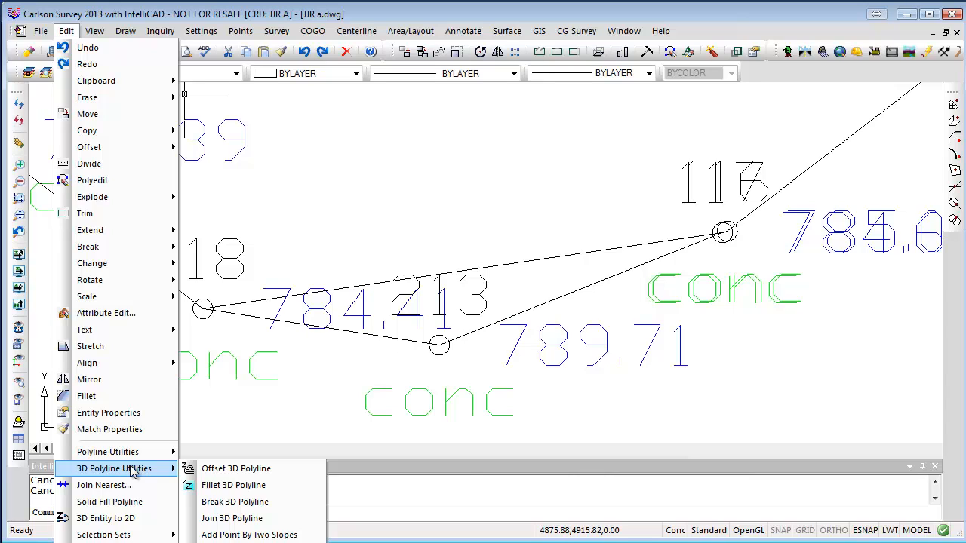
mouse_move(129, 454)
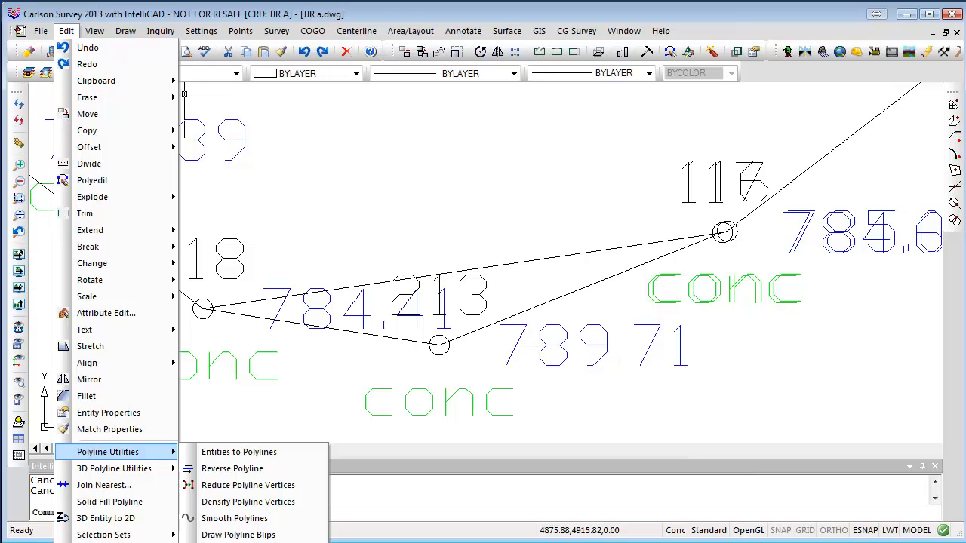
left_click(249, 542)
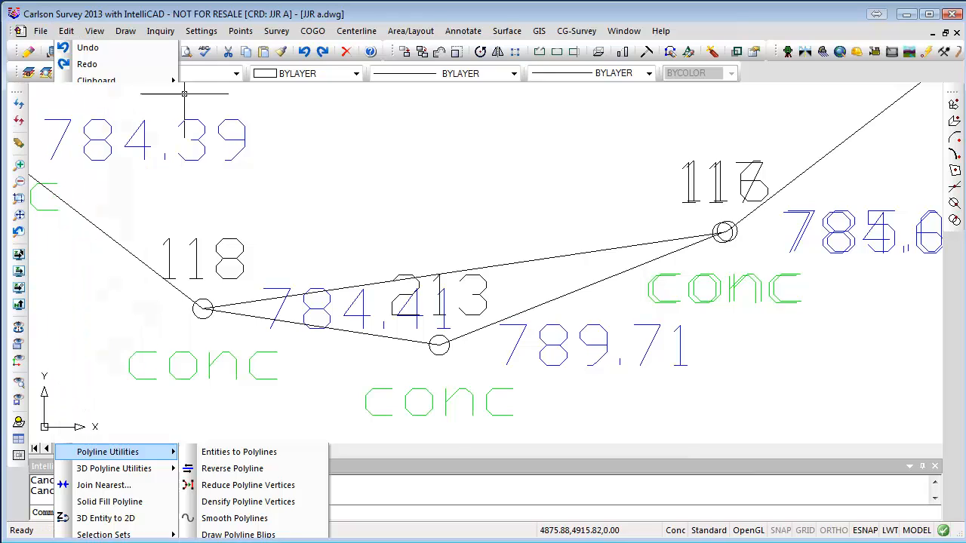
left_click(486, 269)
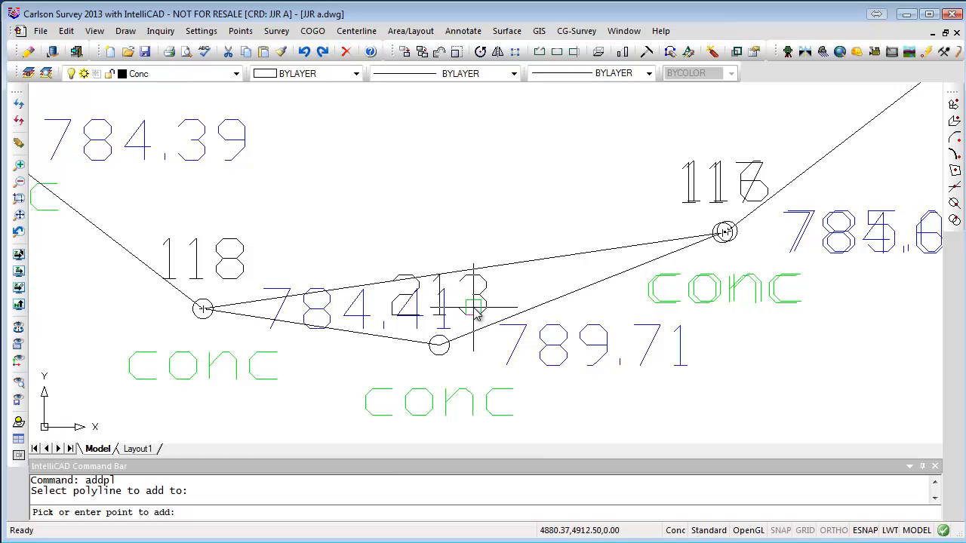
left_click(439, 344)
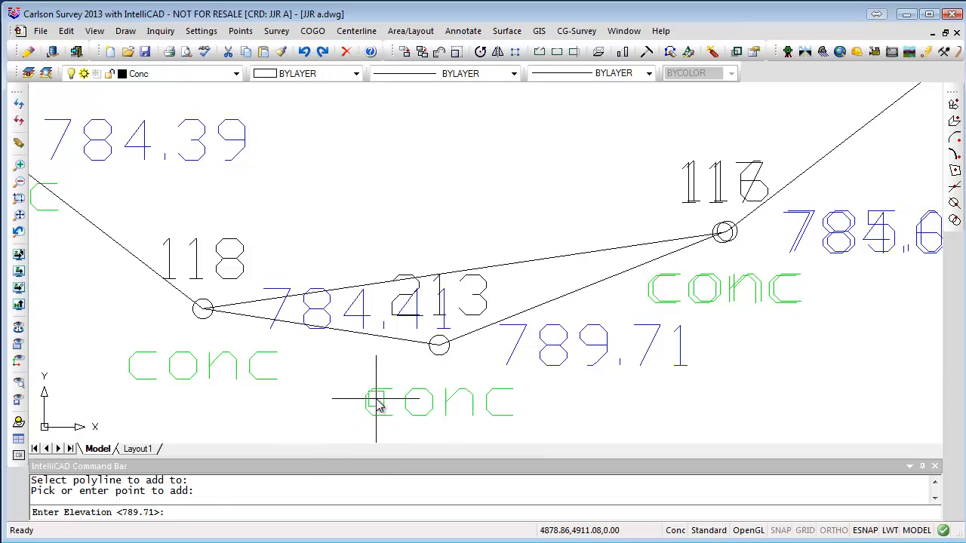
key("Return")
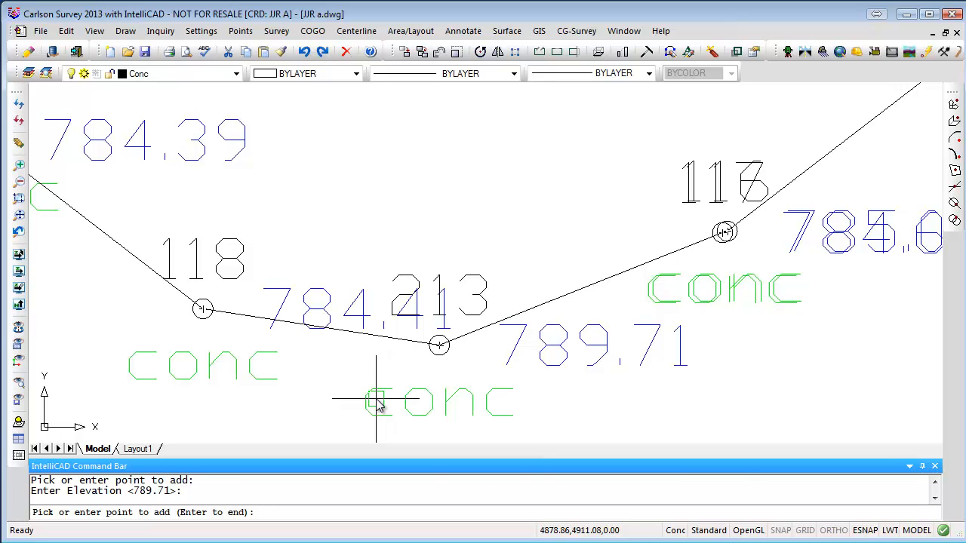
key("Return")
Add the missing vertex at point 126 to the concrete polyline that runs straight from point 125 to point 127.
scroll(410, 347, "down", 3)
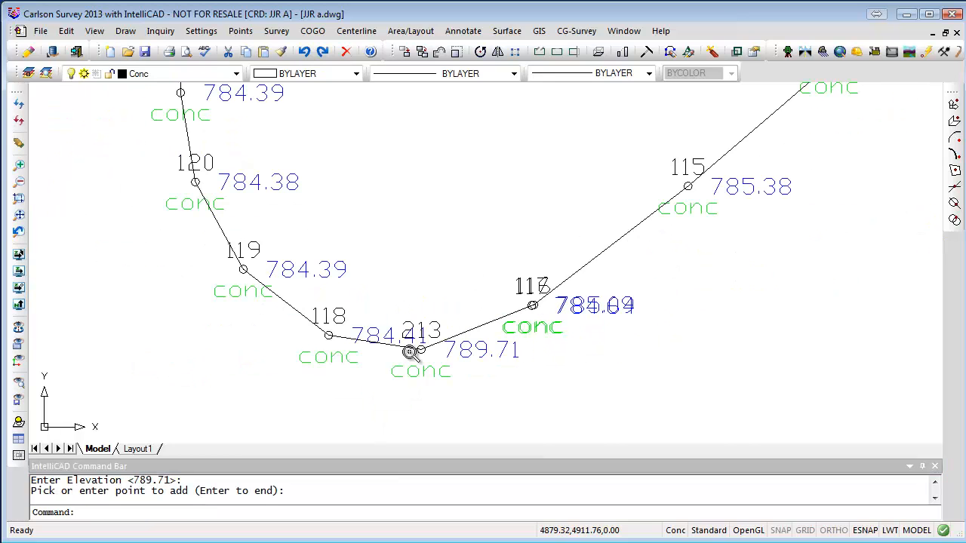
scroll(521, 315, "up", 5)
scroll(626, 279, "up", 5)
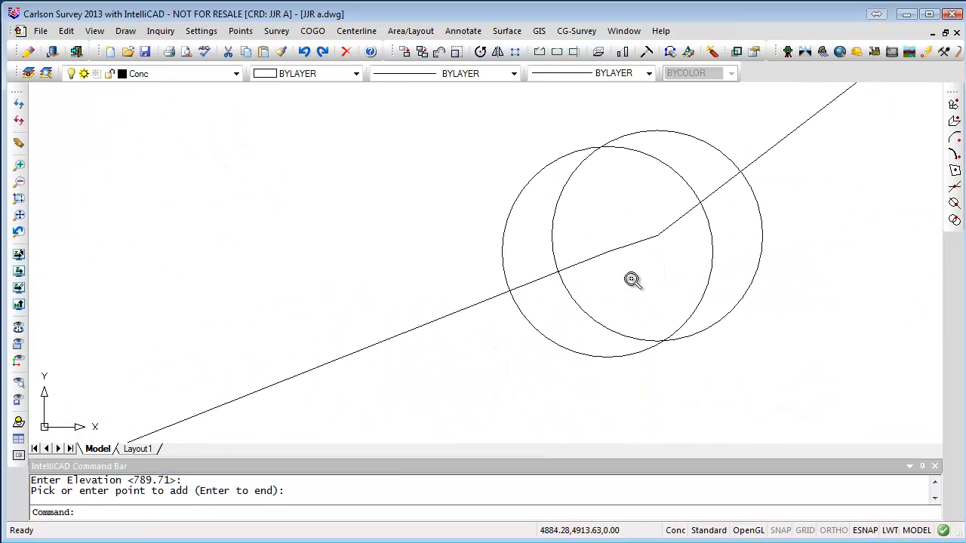
scroll(608, 248, "down", 5)
scroll(507, 216, "down", 3)
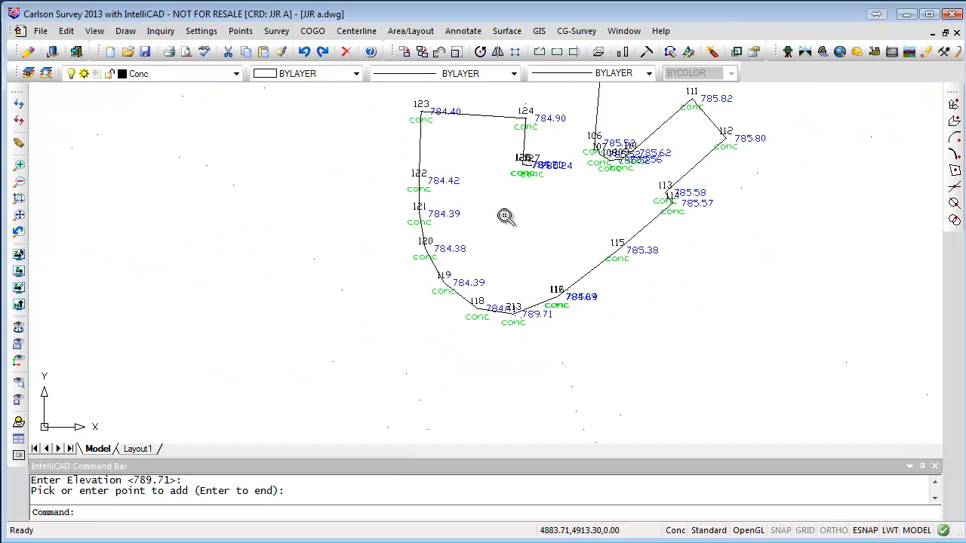
middle_click_drag(506, 216, 498, 263)
scroll(495, 254, "up", 5)
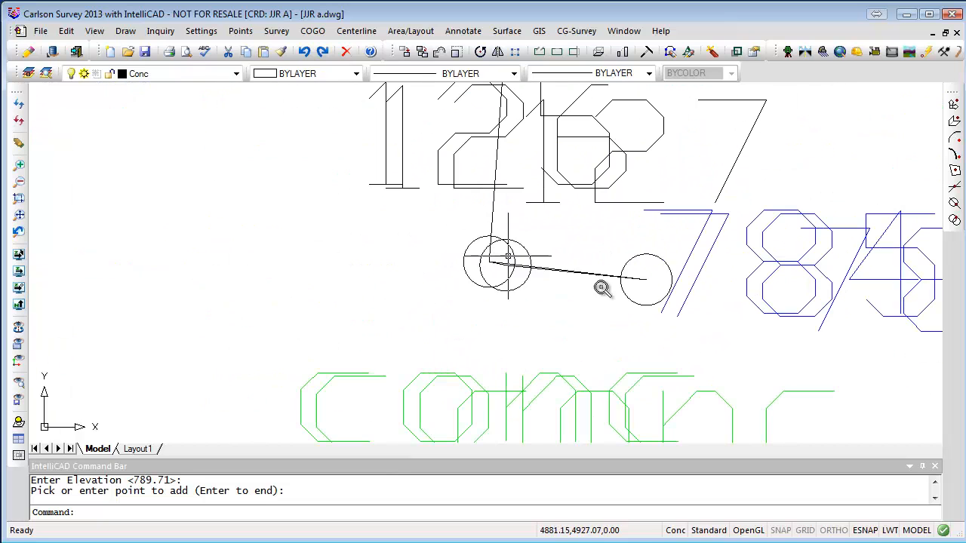
scroll(530, 276, "up", 3)
scroll(530, 276, "up", 2)
key("Return")
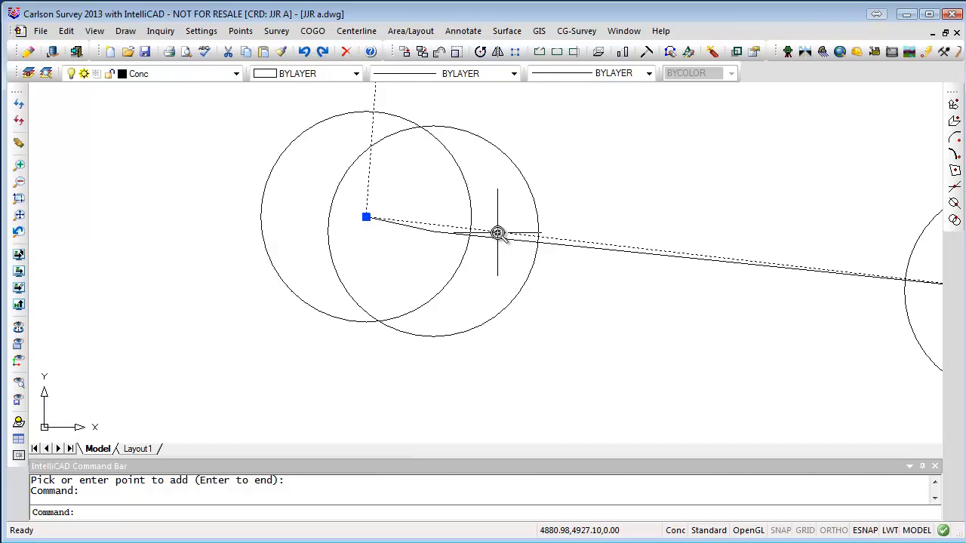
right_click(497, 233)
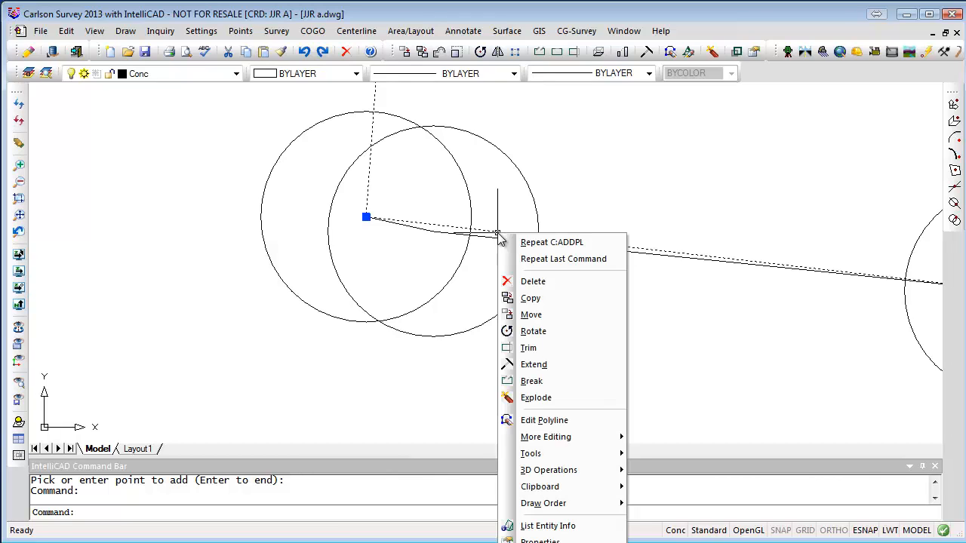
left_click(550, 244)
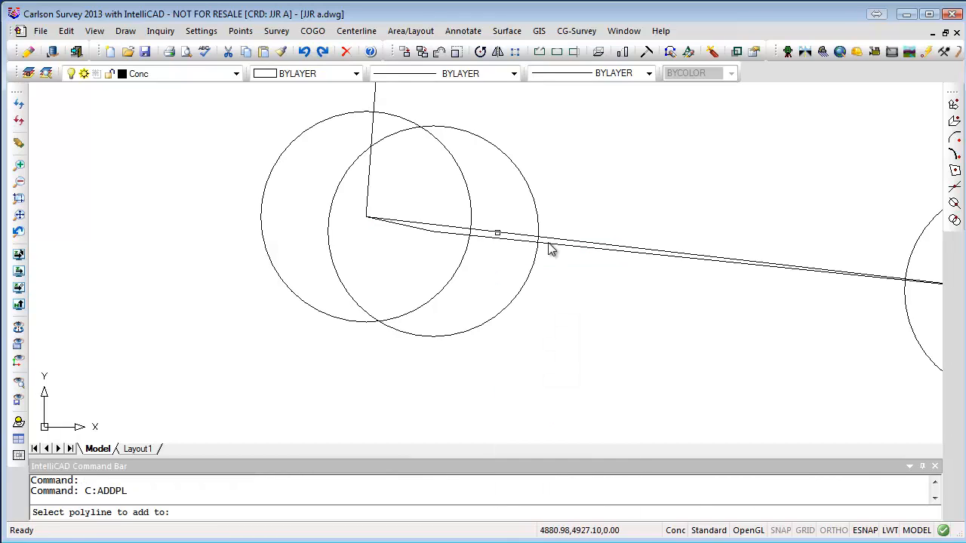
left_click(491, 235)
left_click(435, 233)
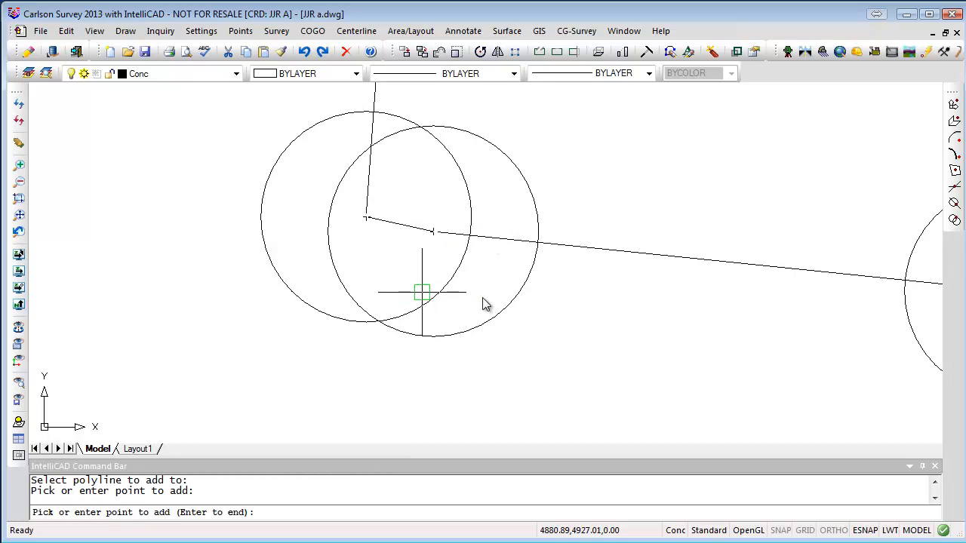
key("Escape")
key("Escape")
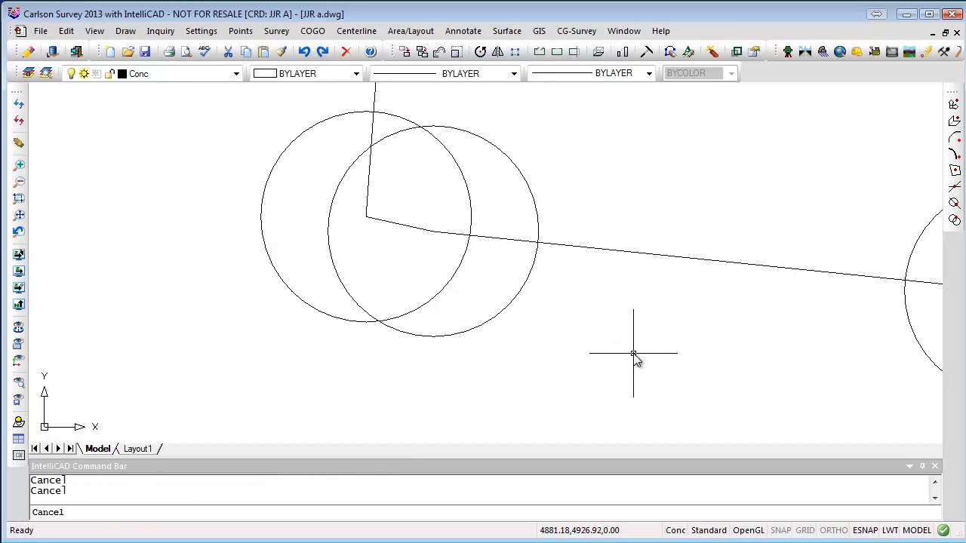
Examine the edited concrete outline by selecting it, including its vertices around points 106 to 115 and 119 to 127.
scroll(634, 353, "down", 6)
scroll(592, 356, "down", 4)
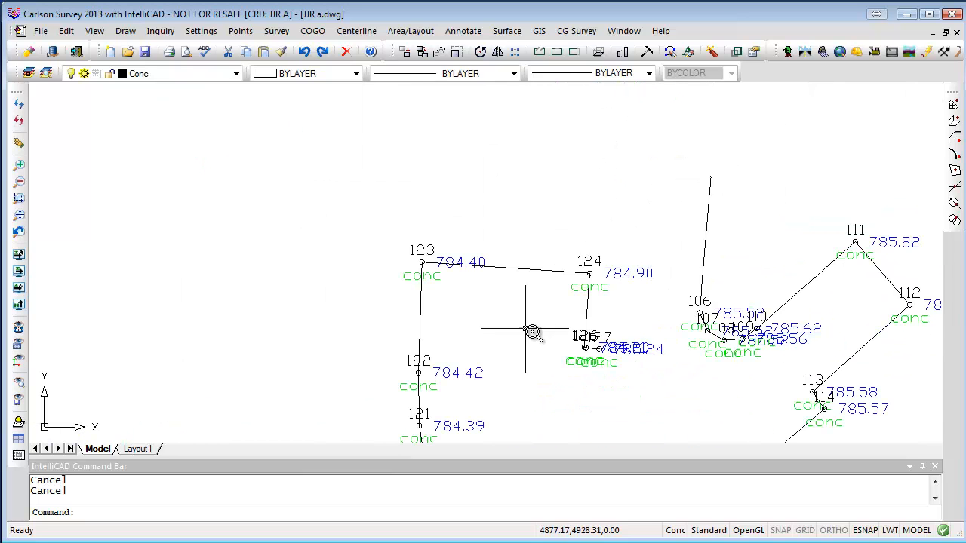
middle_click_drag(638, 370, 500, 254)
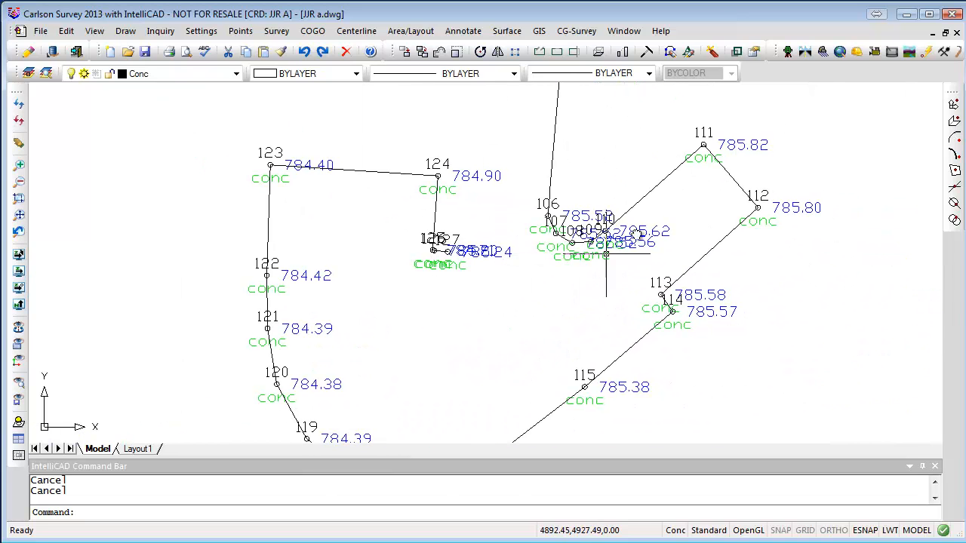
key("ctrl+a")
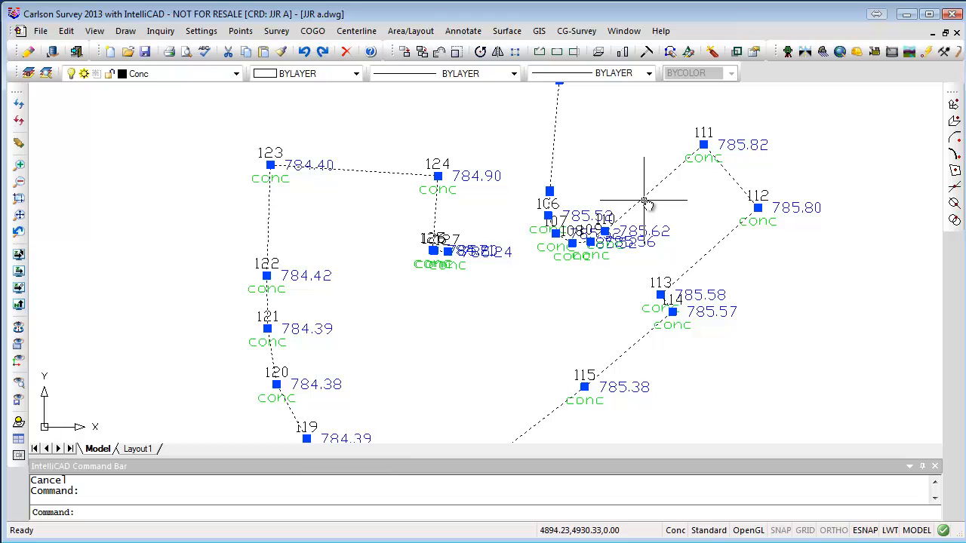
key("Escape")
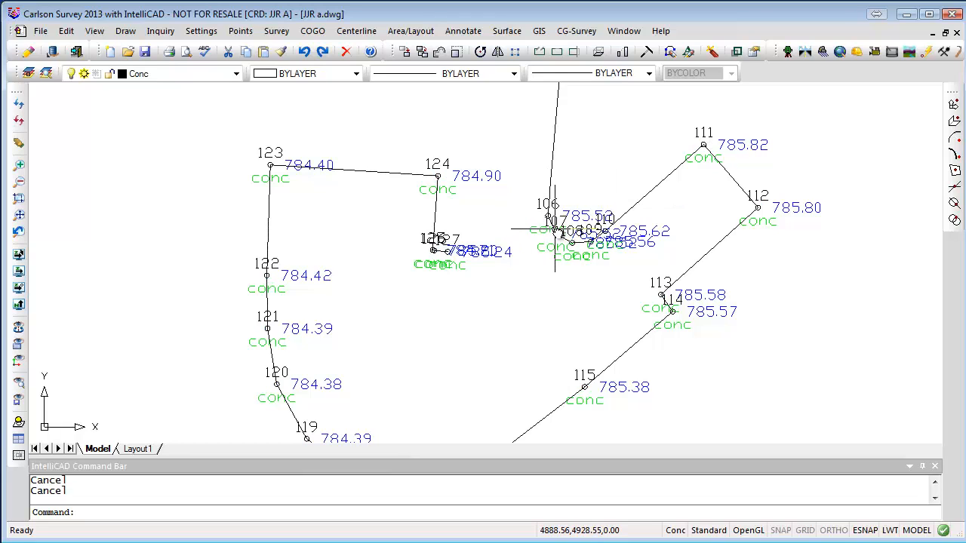
key("ctrl+a")
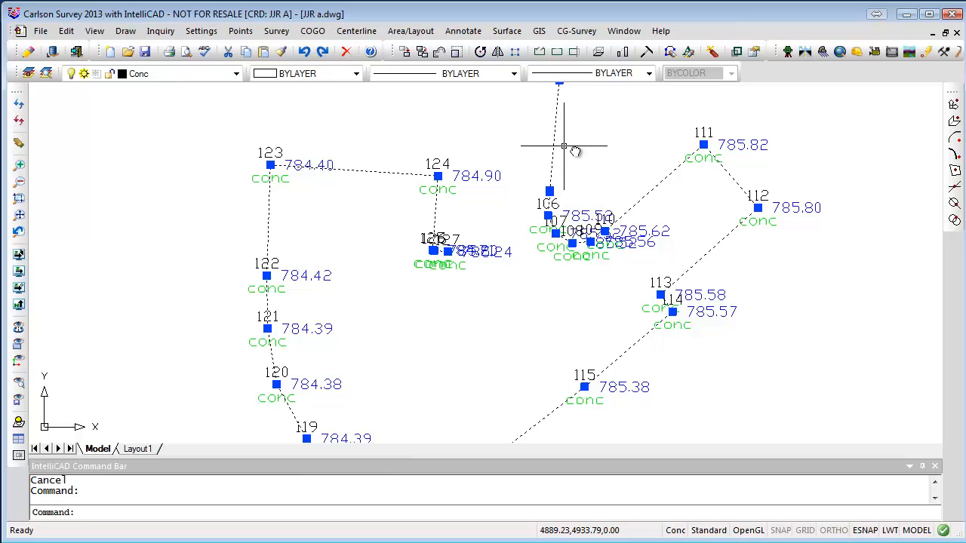
middle_click_drag(574, 149, 597, 244)
key("Escape")
Examine concrete points 73, 74 and 75 and the two overlapping points beside them, selecting at the overlapping pair.
scroll(596, 244, "down", 4)
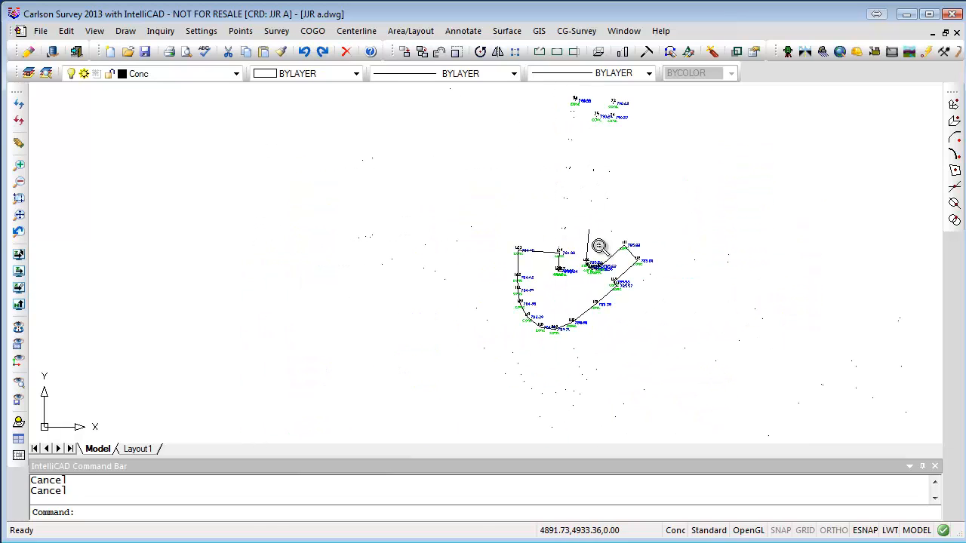
scroll(604, 130, "up", 6)
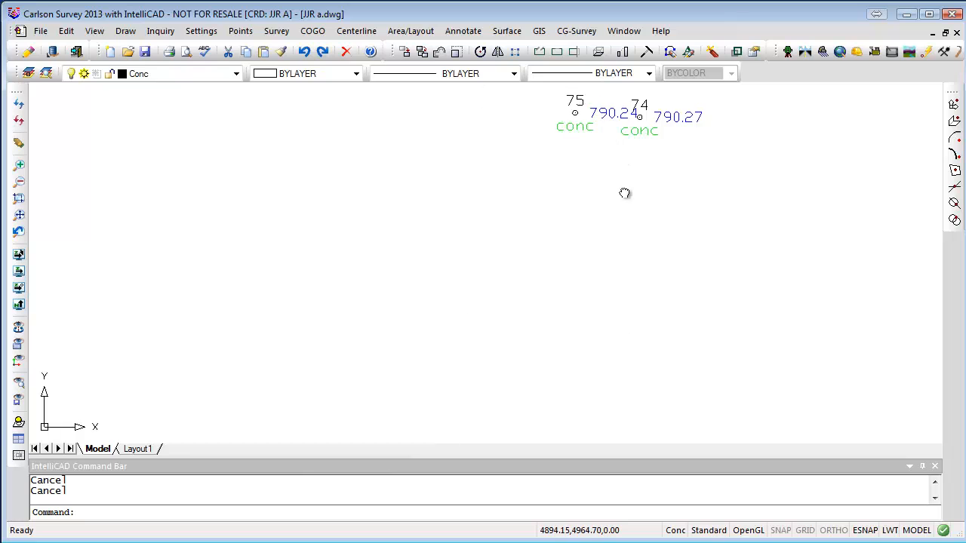
middle_click_drag(625, 193, 580, 356)
scroll(618, 334, "up", 2)
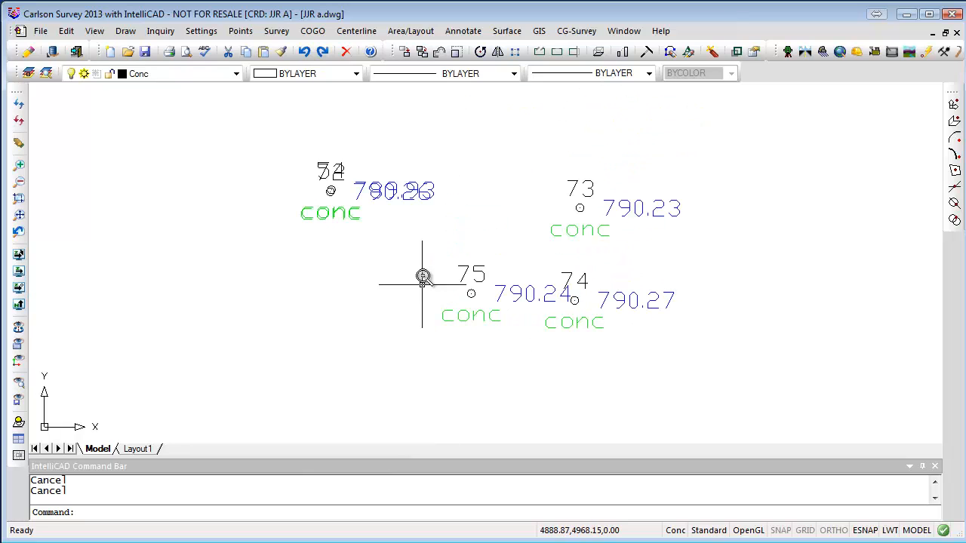
scroll(419, 234, "up", 2)
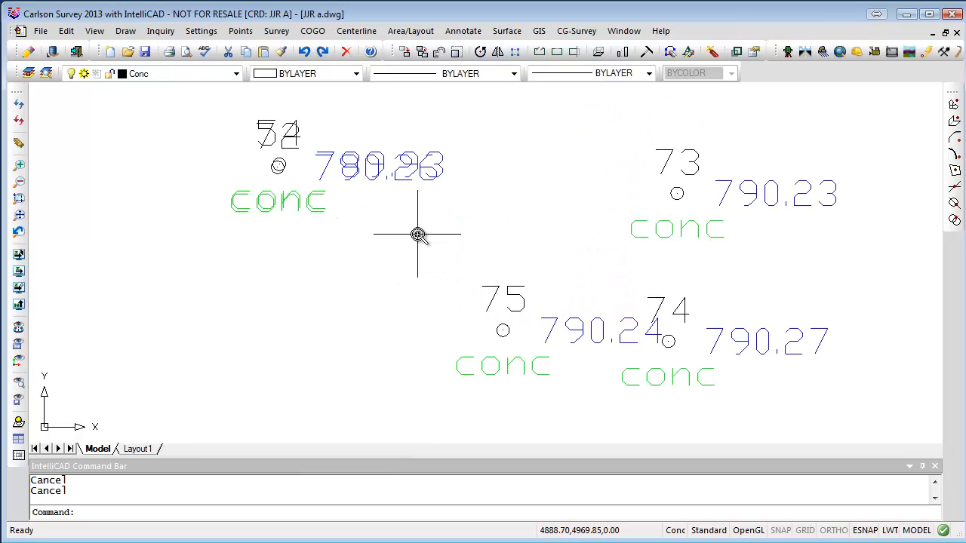
scroll(417, 234, "down", 3)
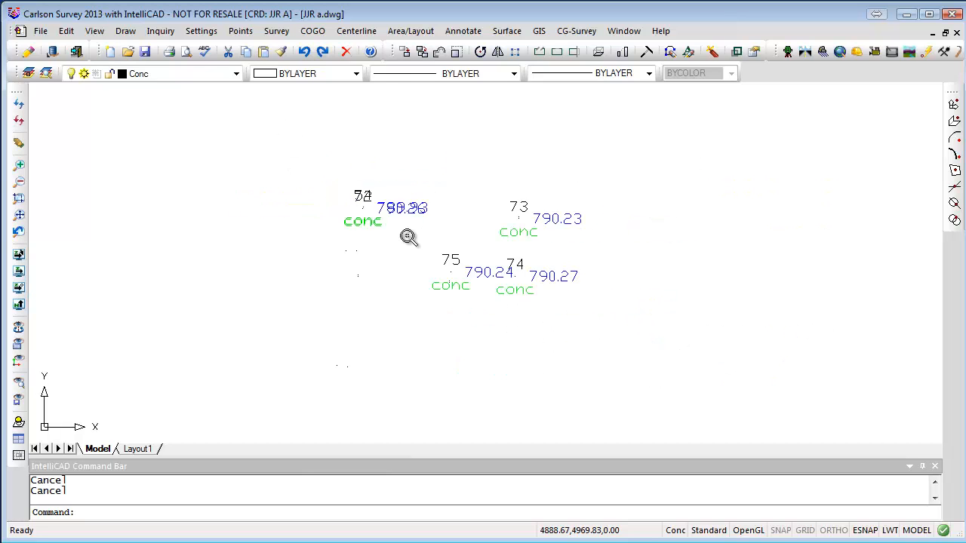
scroll(302, 200, "down", 5)
scroll(322, 199, "up", 5)
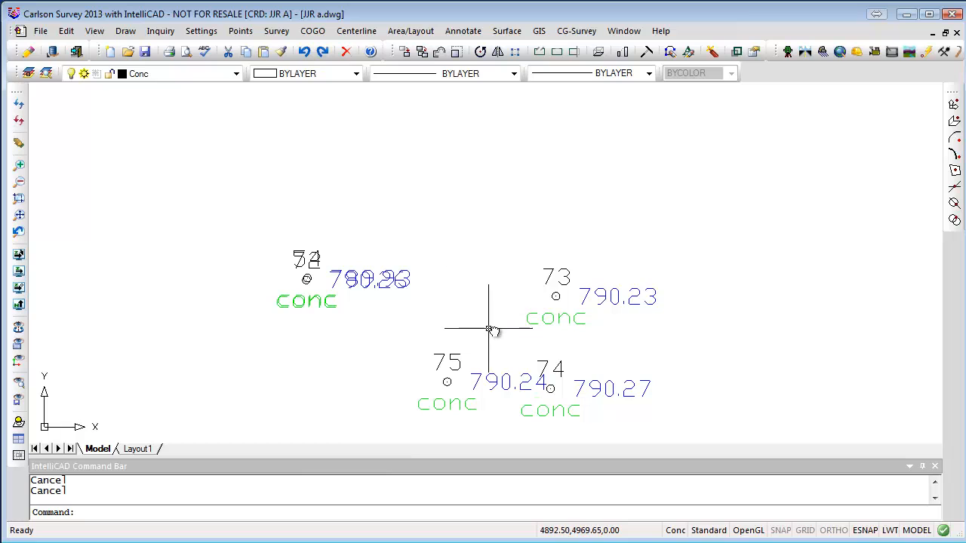
mouse_move(491, 328)
middle_mouse_down()
mouse_move(571, 259)
mouse_move(605, 248)
middle_mouse_up()
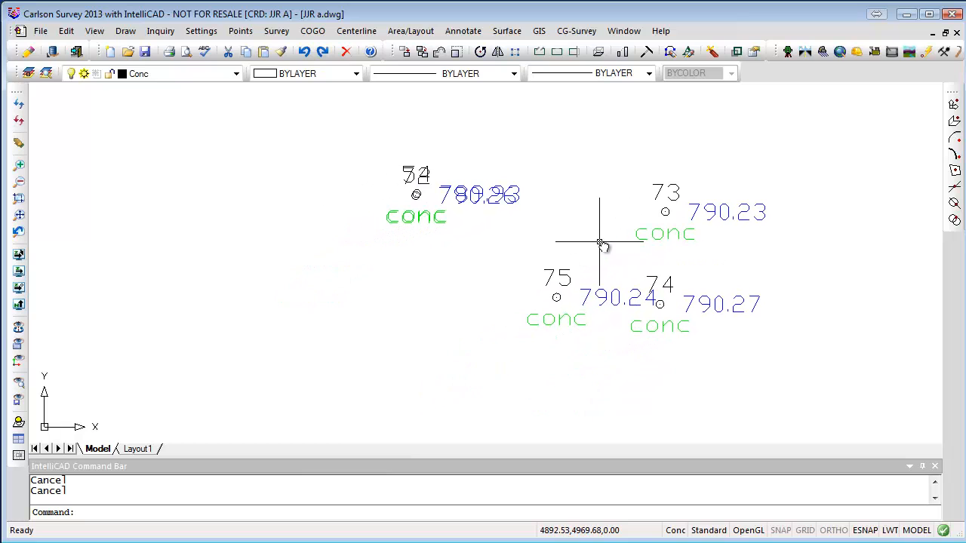
scroll(416, 196, "up", 4)
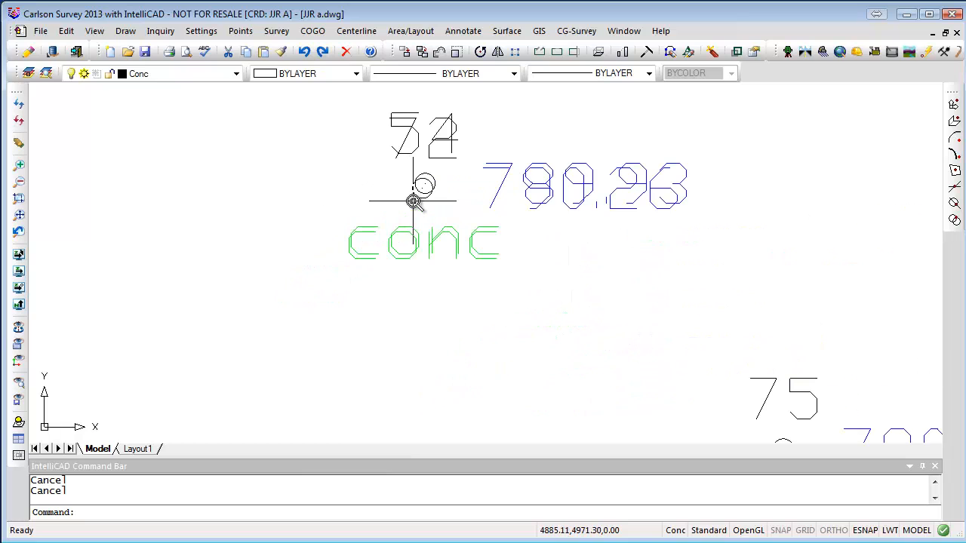
scroll(414, 201, "down", 2)
scroll(415, 201, "down", 2)
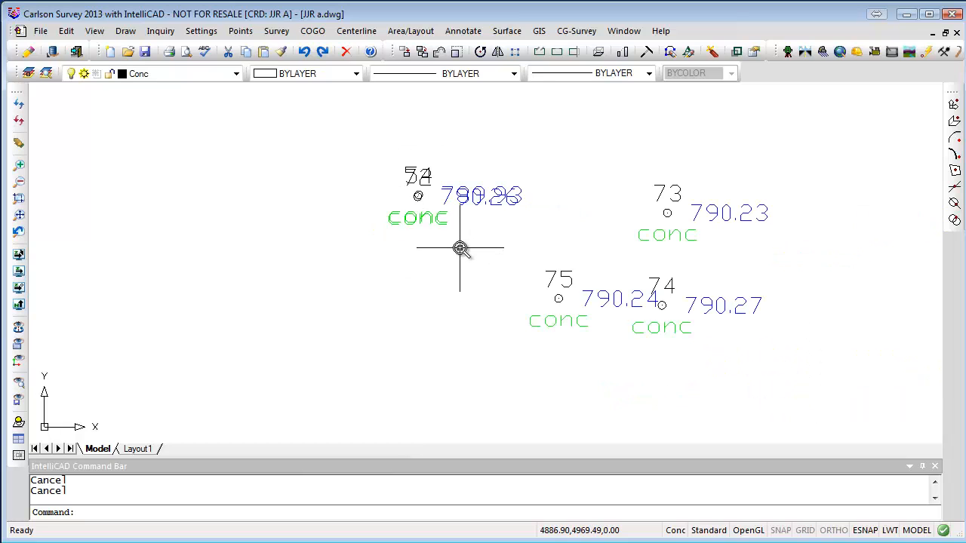
scroll(402, 185, "up", 5)
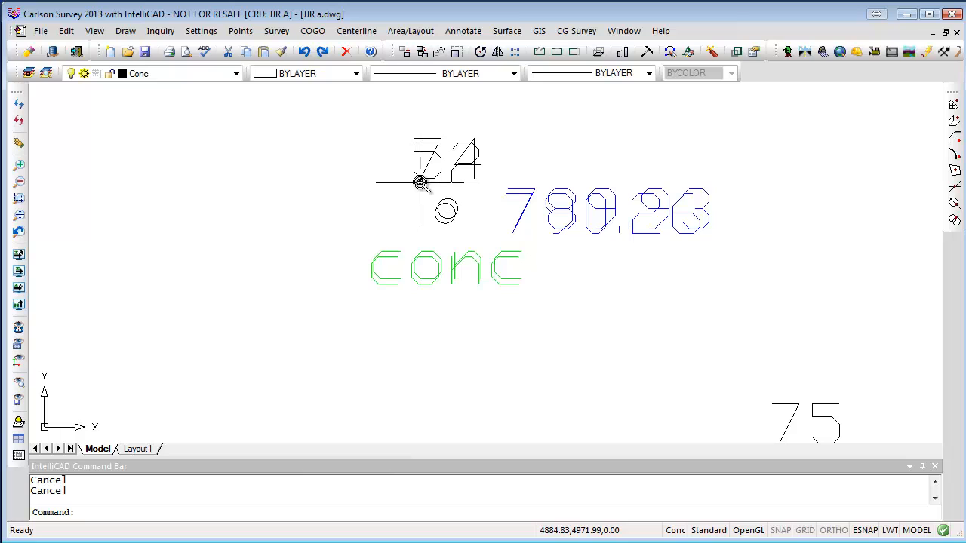
scroll(384, 224, "down", 1)
left_click(384, 224)
scroll(385, 226, "down", 4)
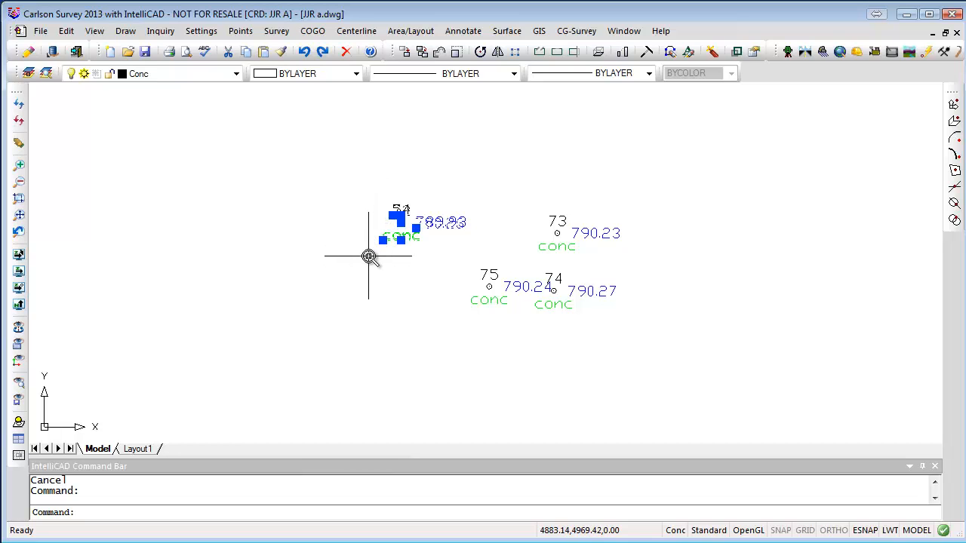
Inspect the overlapping concrete pair at points 54 and 72 by selecting point 72 up close.
key("Escape")
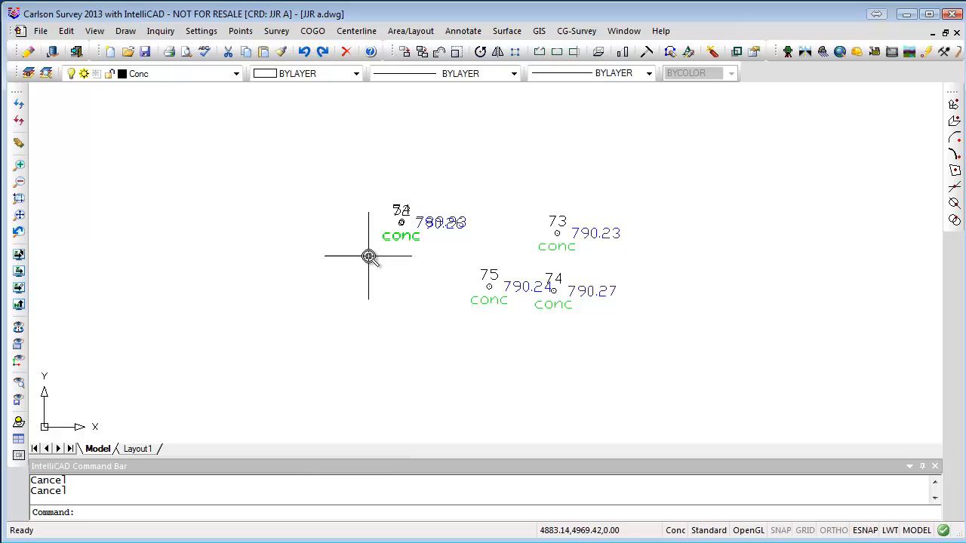
scroll(399, 209, "up", 5)
left_click(399, 197)
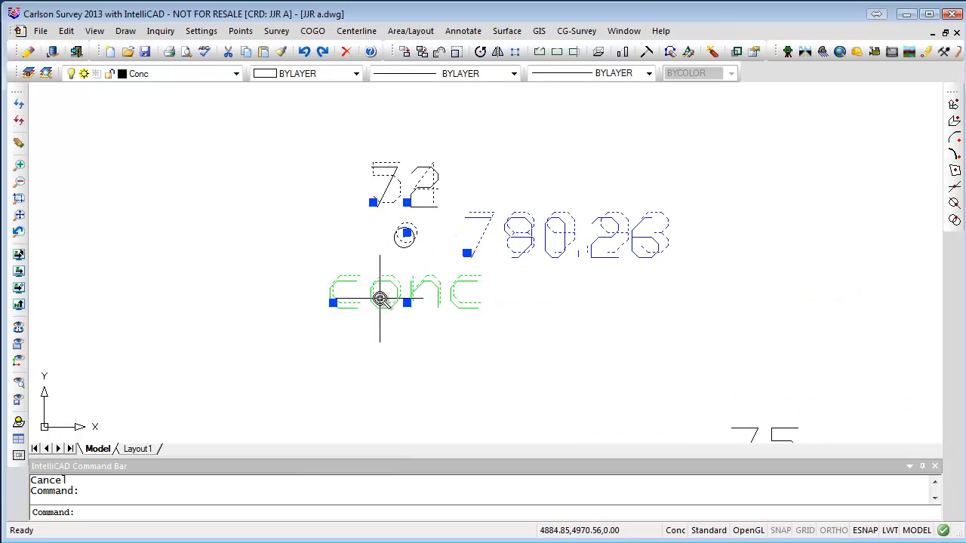
key("Escape")
scroll(379, 298, "down", 3)
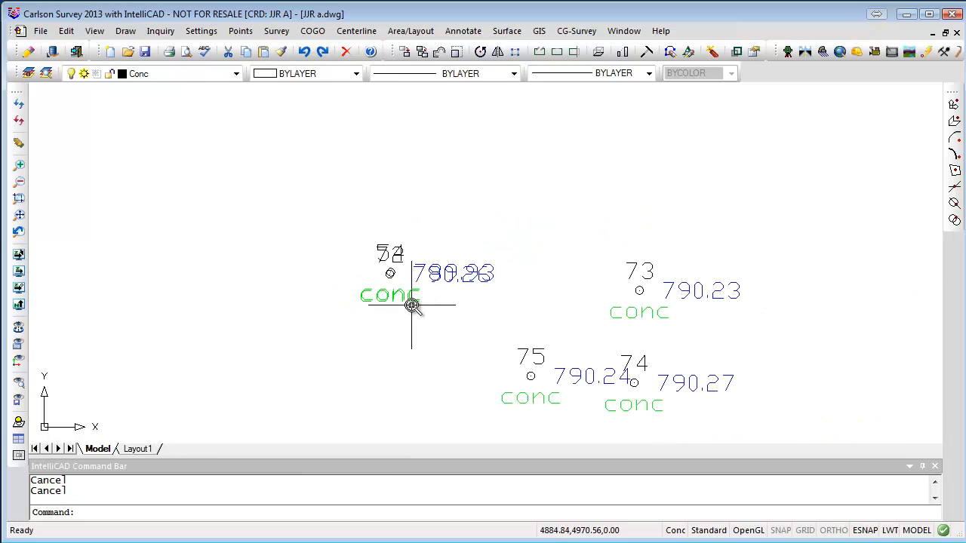
Draw a 3D polyline through concrete points 72-75 using the current drawing properties.
left_click(125, 31)
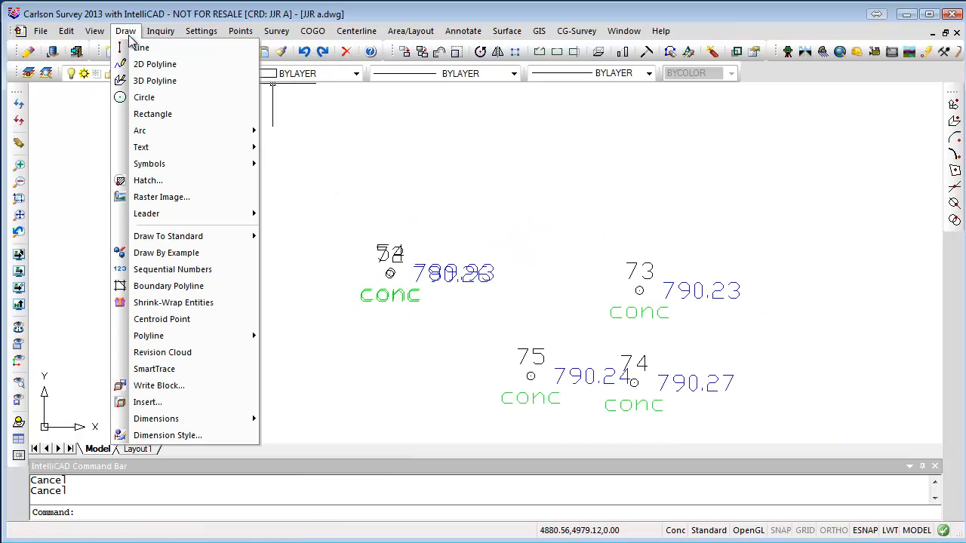
left_click(154, 81)
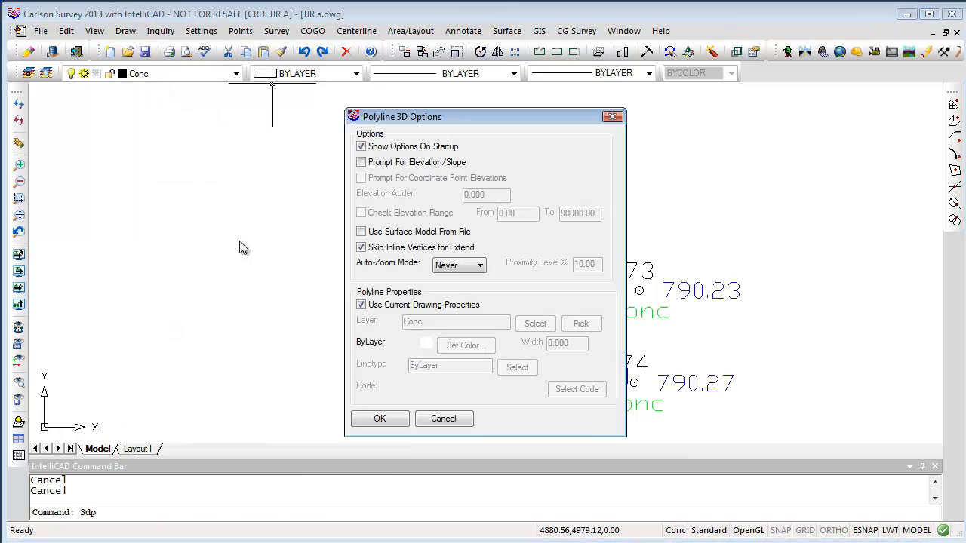
left_click(382, 418)
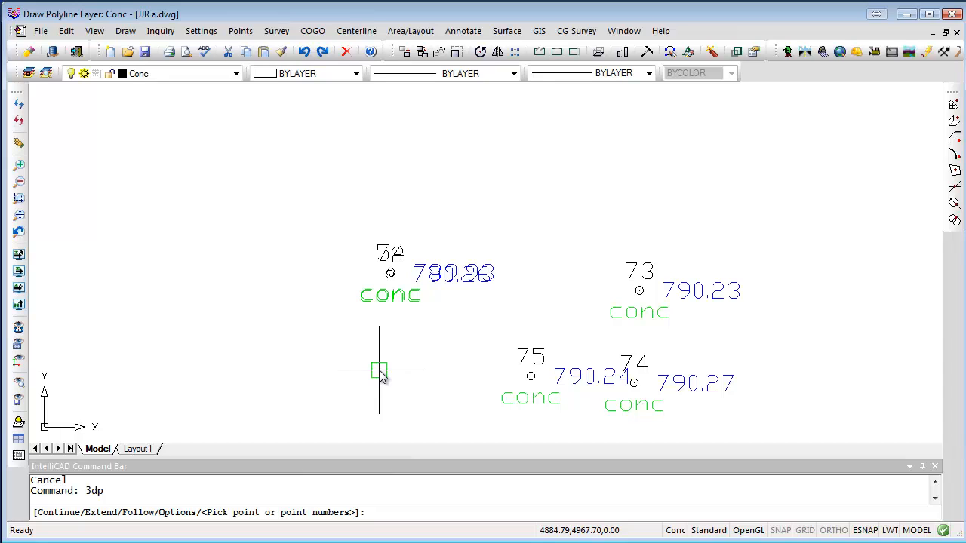
type("72-75")
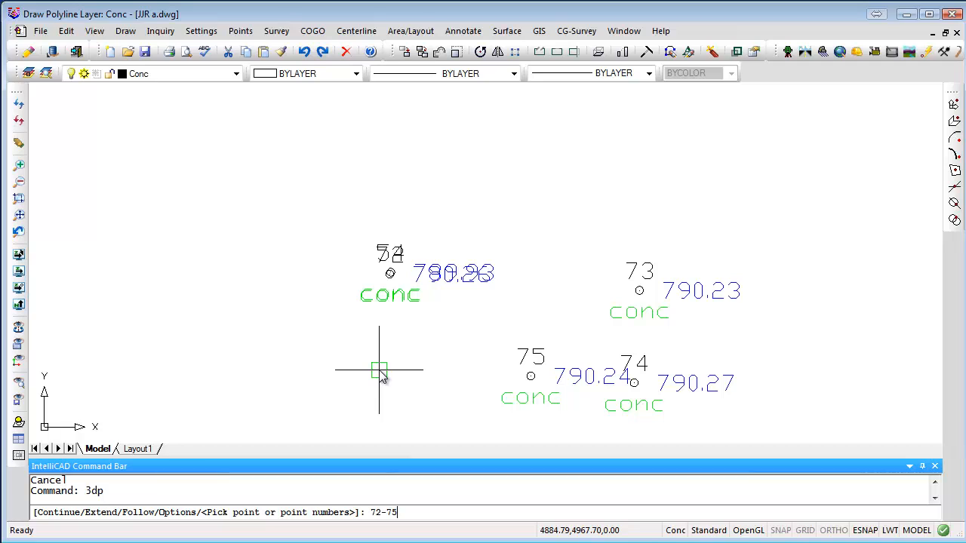
key("Return")
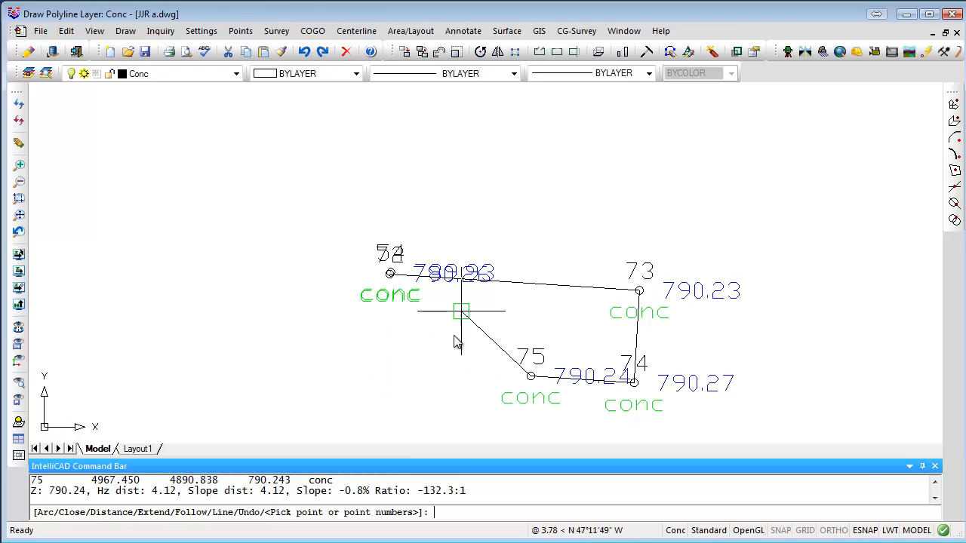
key("Return")
Restore the isolated layers so the walls and steps show together with the concrete lines.
scroll(457, 345, "down", 5)
scroll(687, 250, "up", 3)
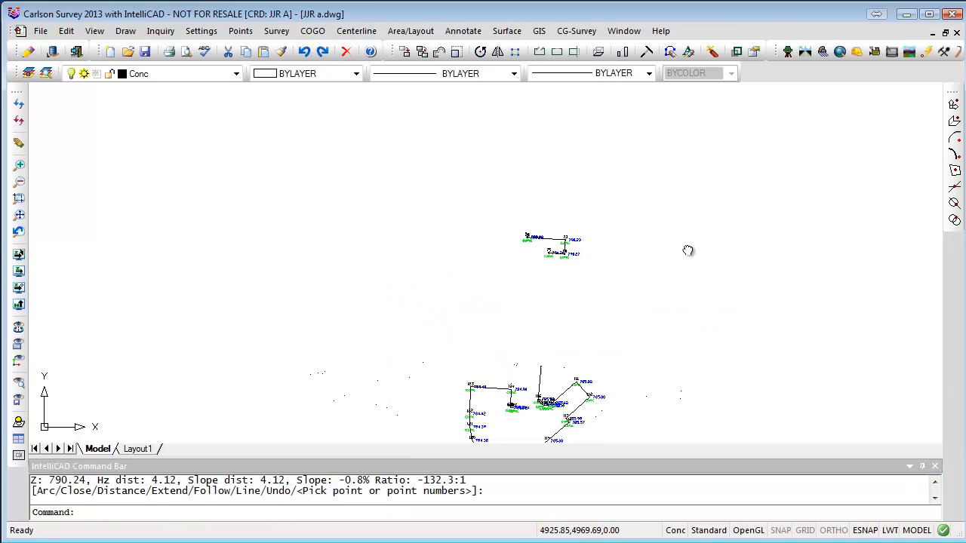
scroll(684, 243, "down", 1)
scroll(668, 269, "up", 1)
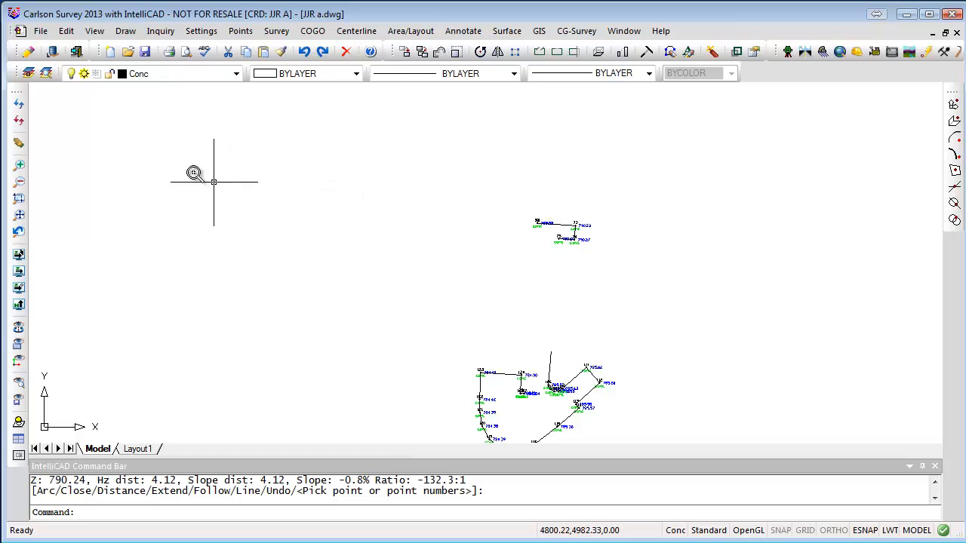
left_click(95, 32)
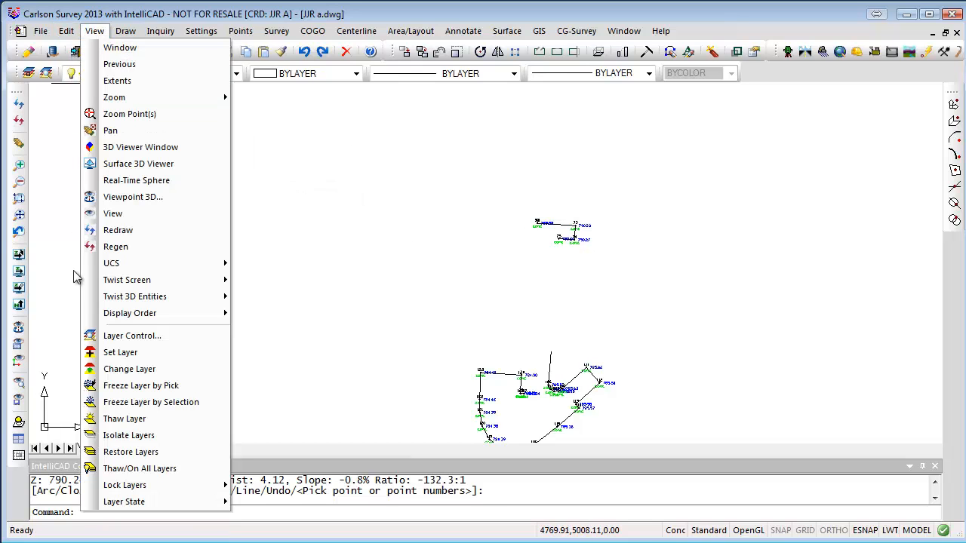
left_click(144, 454)
Examine the overlapping step points 94 and 95 beside the wall, selecting each one in turn.
scroll(531, 349, "up", 2)
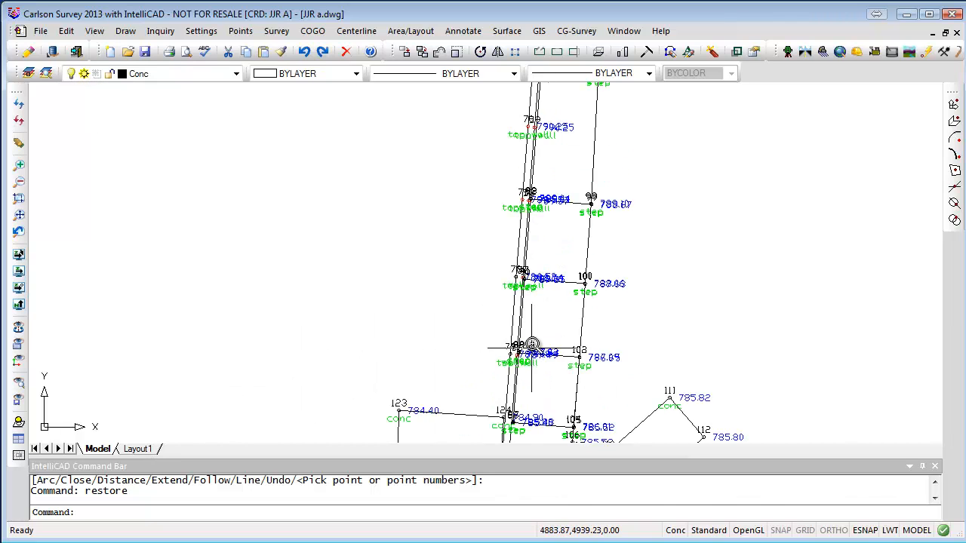
scroll(648, 333, "down", 1)
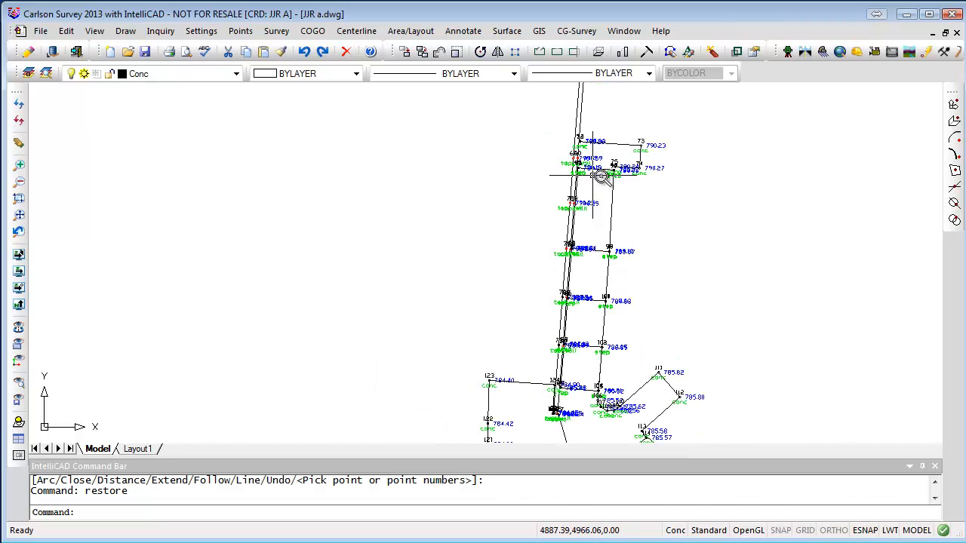
scroll(603, 169, "up", 2)
scroll(544, 155, "up", 3)
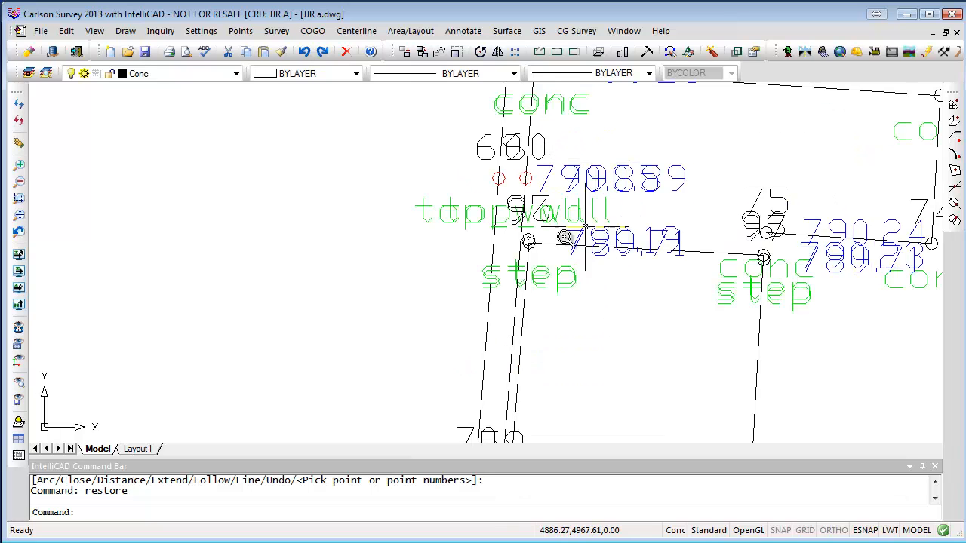
scroll(564, 237, "up", 2)
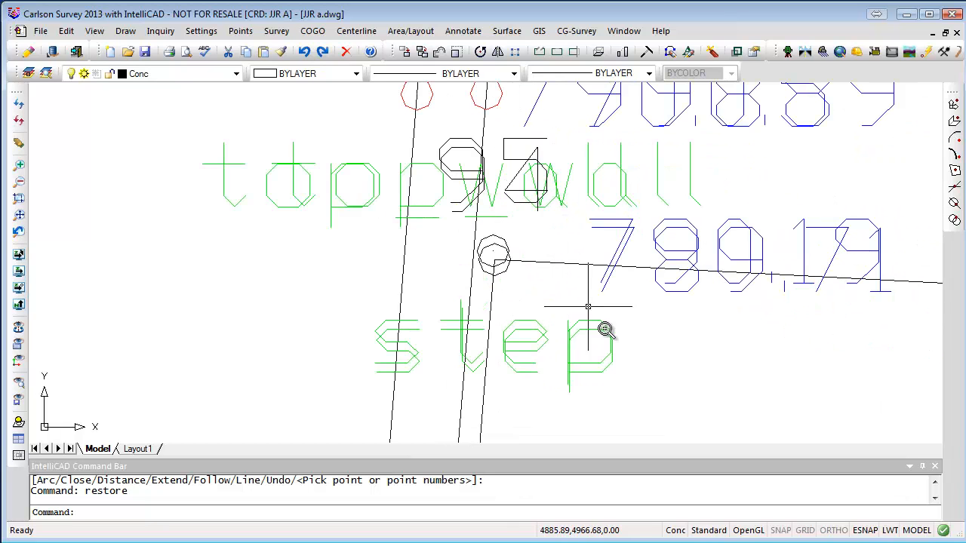
left_click(611, 367)
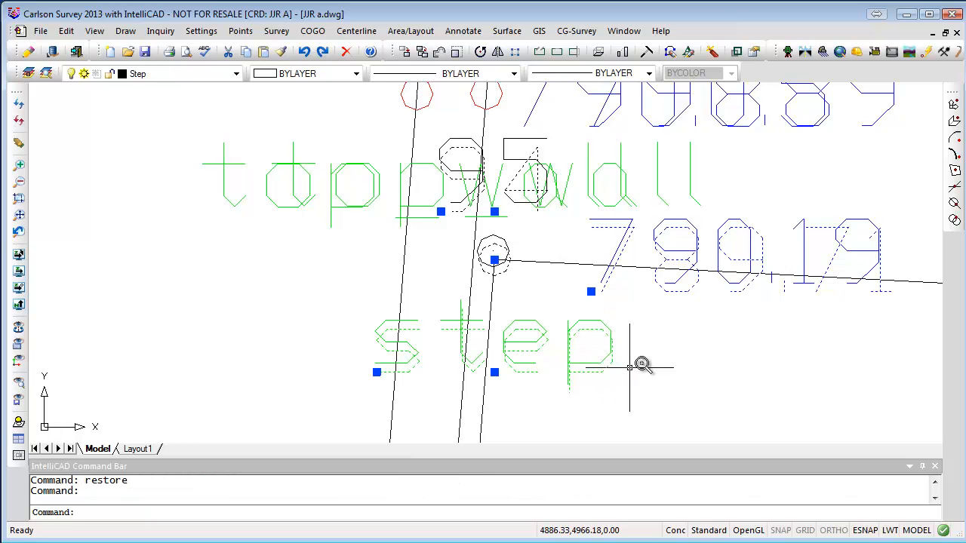
key("Escape")
left_click(581, 321)
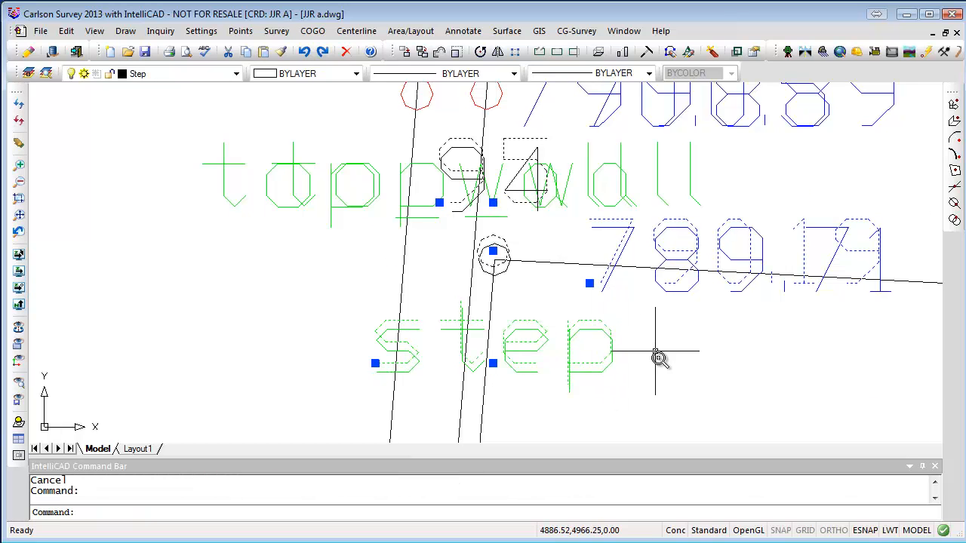
scroll(659, 356, "down", 2)
middle_click_drag(710, 365, 583, 311)
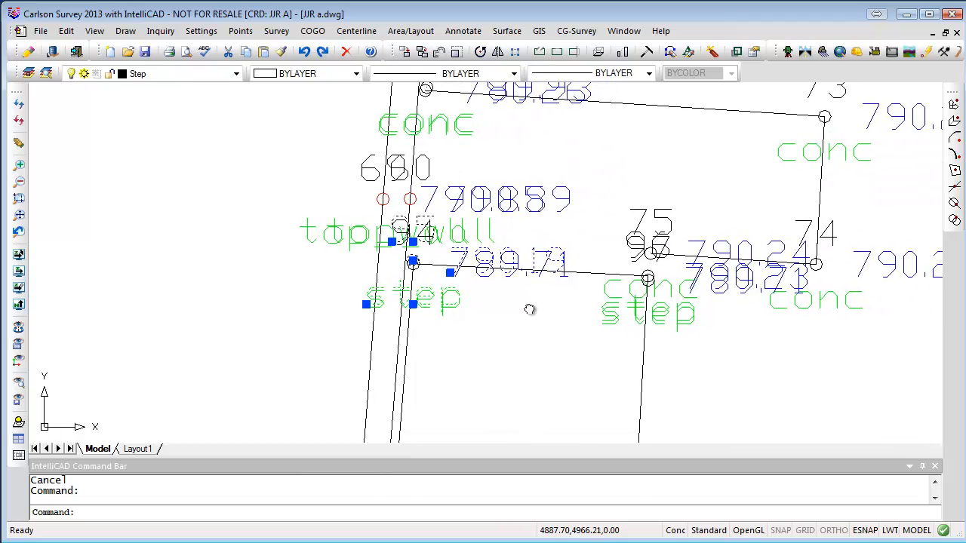
Examine the overlapping step points 96 and 97 just below concrete point 75, selecting each one in turn.
scroll(704, 301, "up", 3)
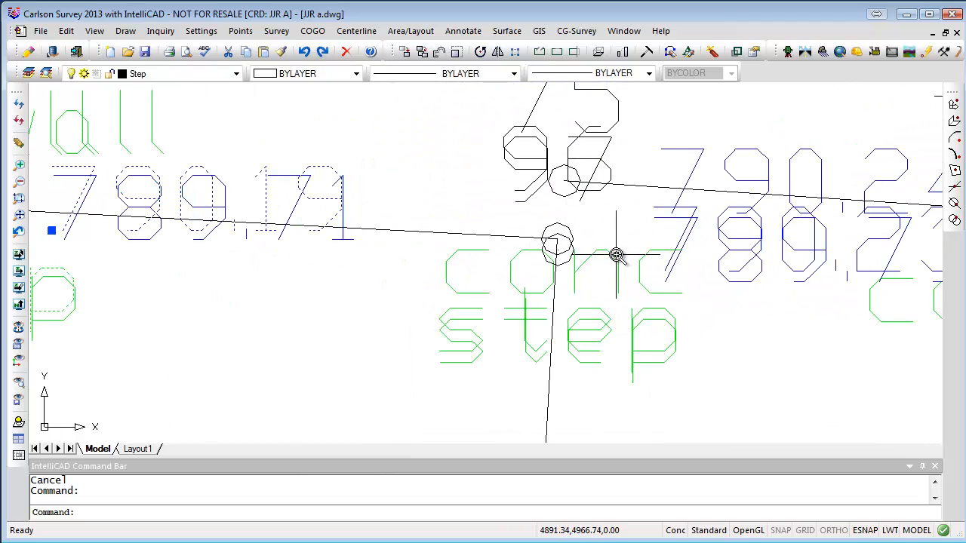
left_click(599, 311)
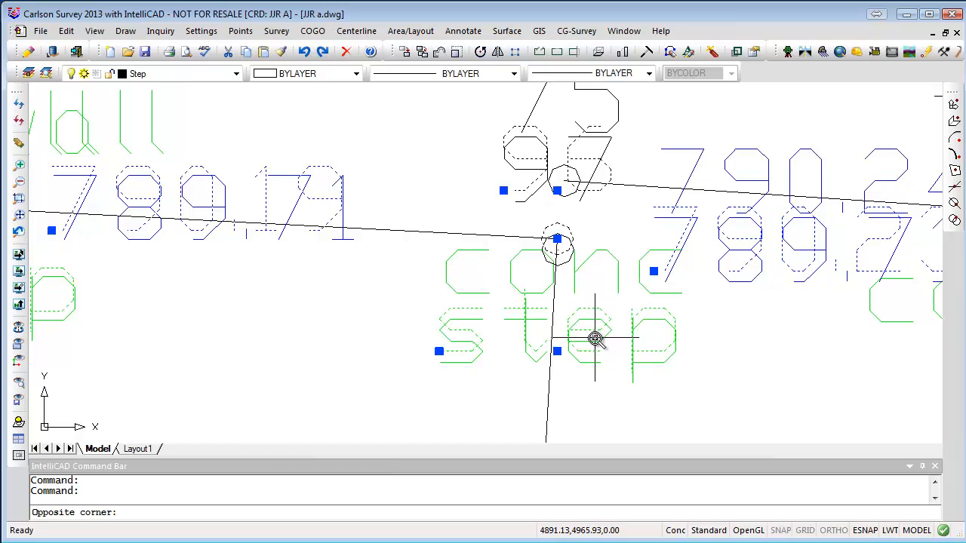
key("Escape")
key("Escape")
left_click(610, 336)
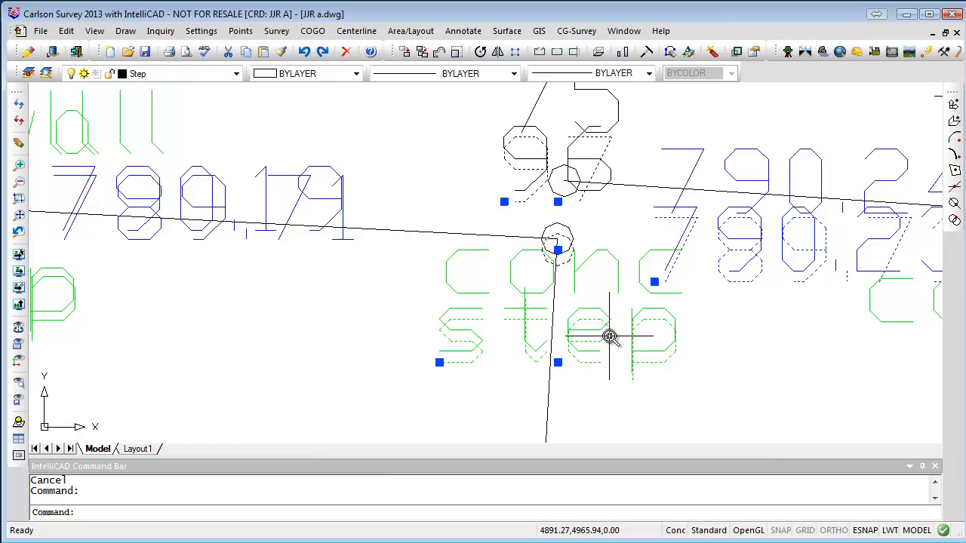
key("Escape")
Examine where the new concrete polyline meets the wall at points 54 and 72, selecting point 72.
scroll(610, 337, "down", 5)
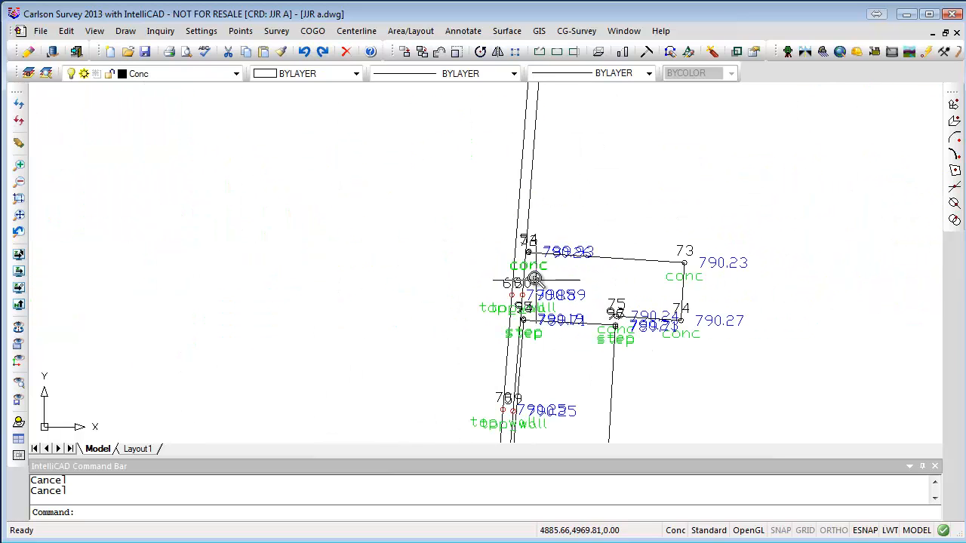
scroll(534, 279, "up", 3)
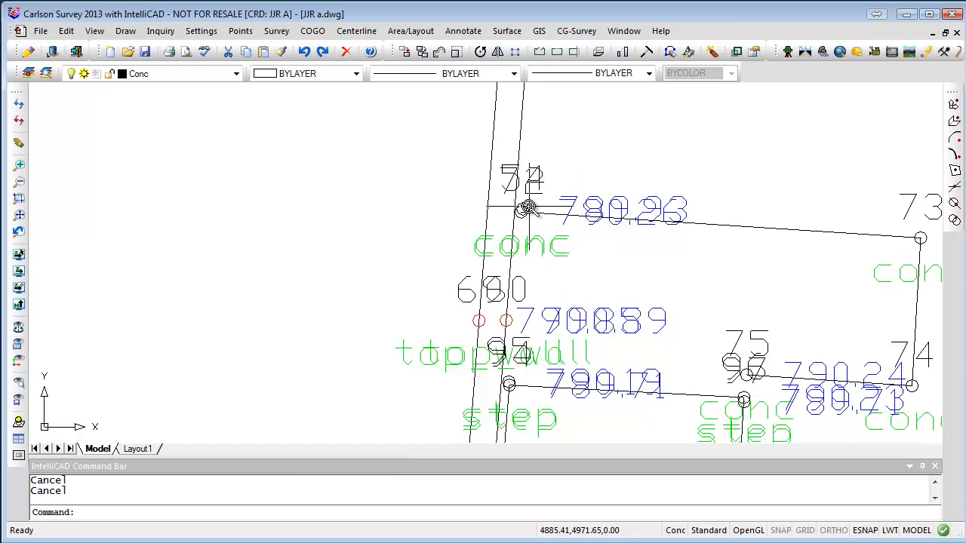
scroll(522, 209, "up", 3)
scroll(563, 276, "down", 3)
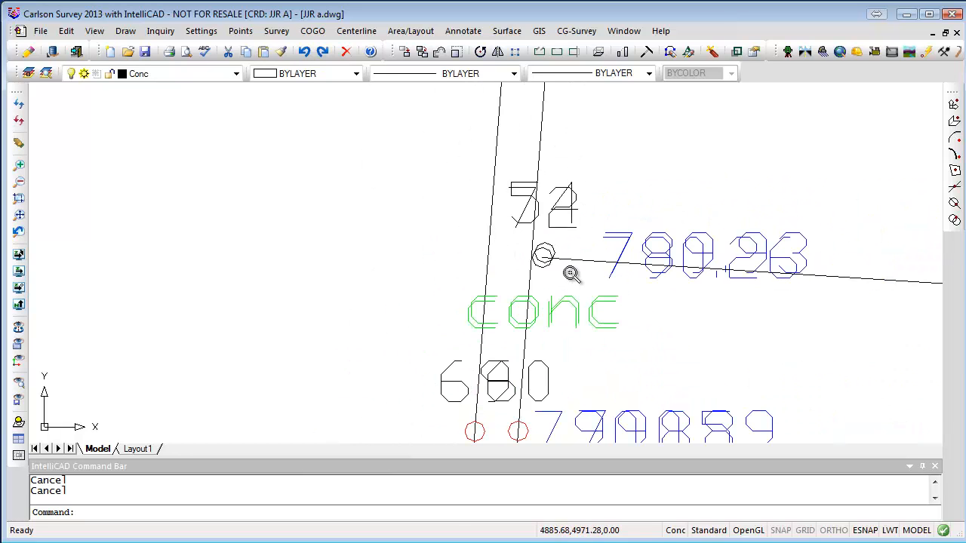
scroll(636, 307, "down", 2)
middle_click_drag(656, 363, 649, 203)
scroll(670, 114, "up", 2)
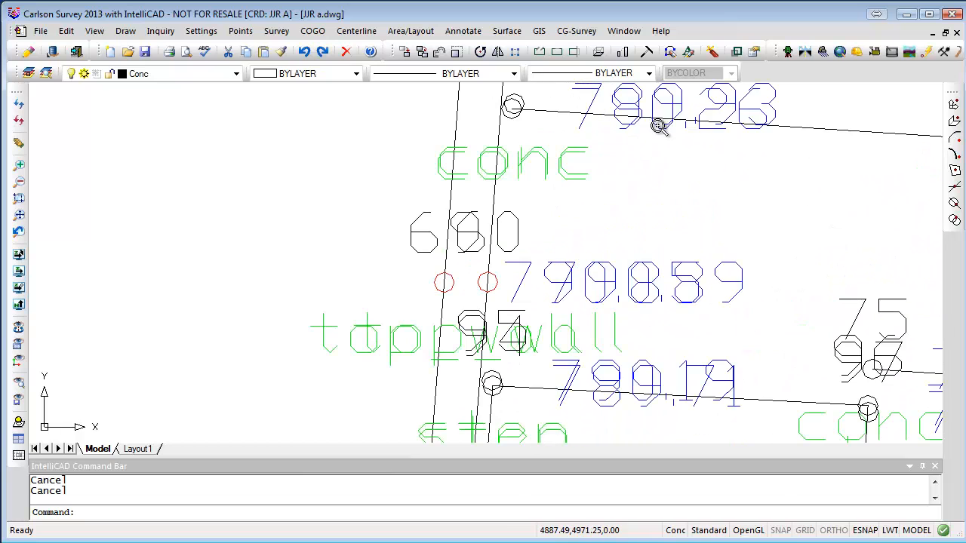
scroll(674, 110, "up", 1)
middle_click_drag(641, 189, 565, 316)
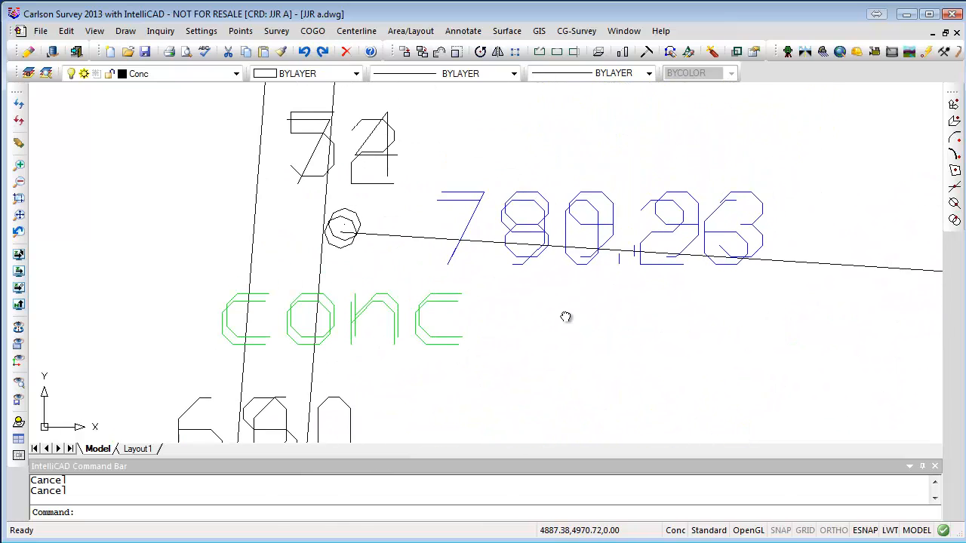
left_click(595, 235)
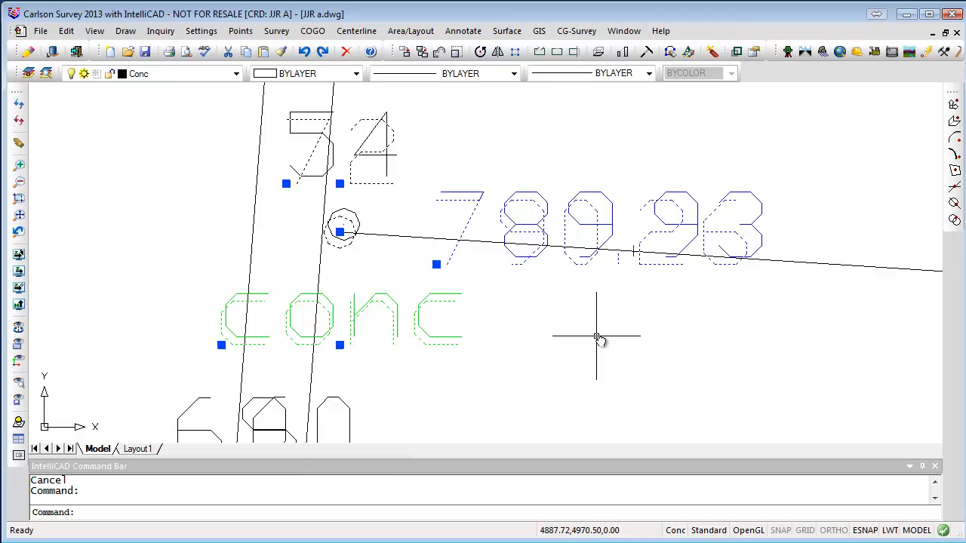
key("Escape")
Examine the area between the concrete polyline, the wall and the step line at points 94 and 95.
scroll(599, 339, "down", 3)
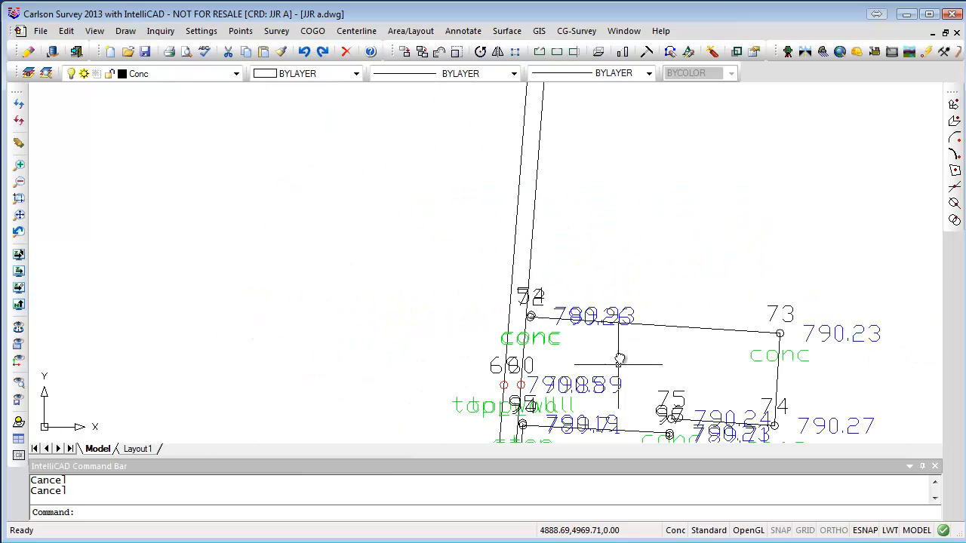
mouse_move(619, 360)
middle_mouse_down()
mouse_move(571, 269)
mouse_move(566, 228)
middle_mouse_up()
scroll(509, 228, "down", 2)
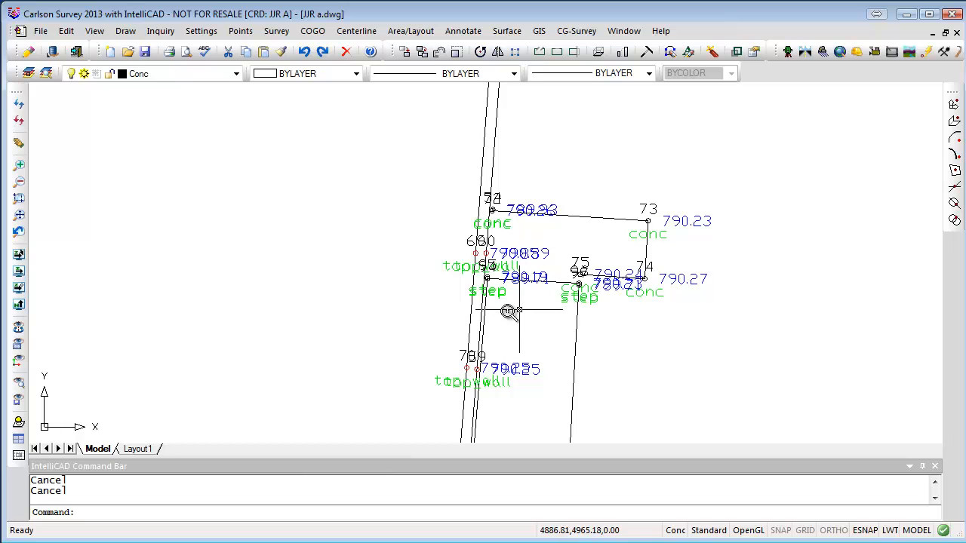
scroll(494, 272, "up", 5)
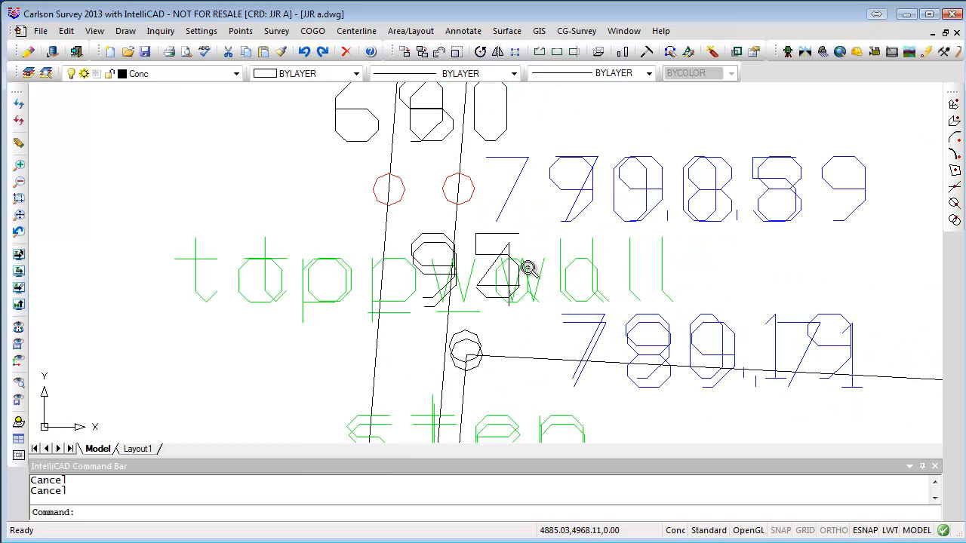
scroll(523, 270, "down", 3)
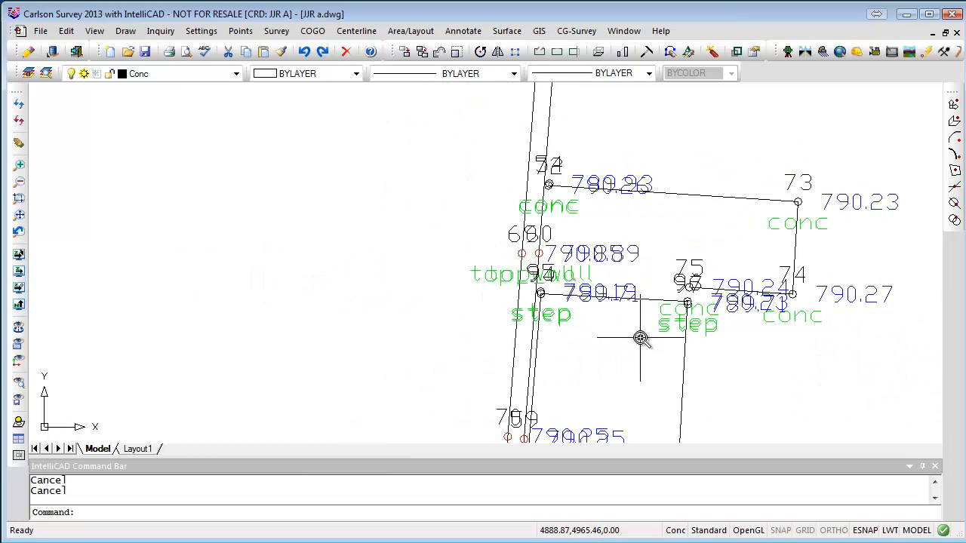
scroll(639, 339, "down", 2)
mouse_move(702, 351)
middle_mouse_down()
mouse_move(722, 341)
mouse_move(713, 307)
mouse_move(639, 296)
middle_mouse_up()
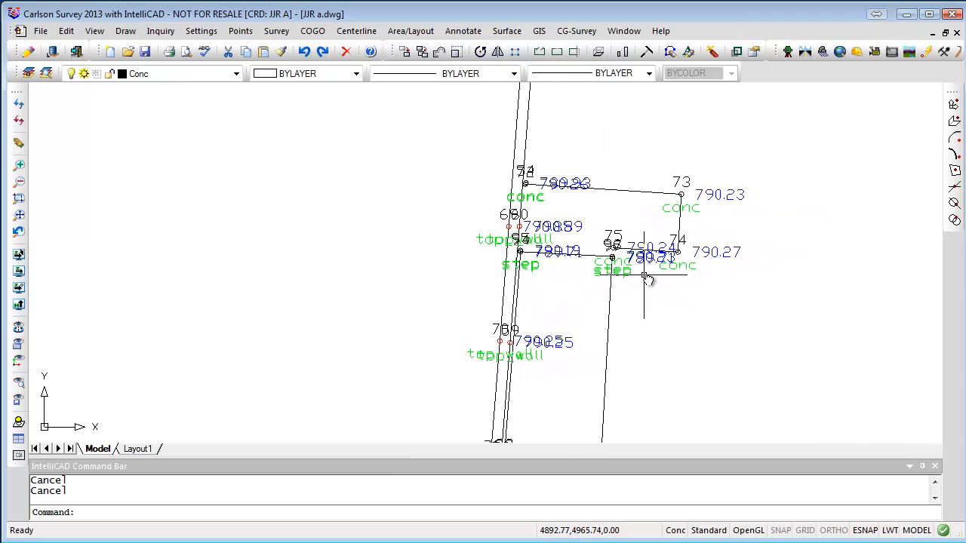
Draw a 3D polyline on the Conc layer from concrete point 75 down to the upper of the overlapping step points 96 and 97.
scroll(646, 279, "up", 3)
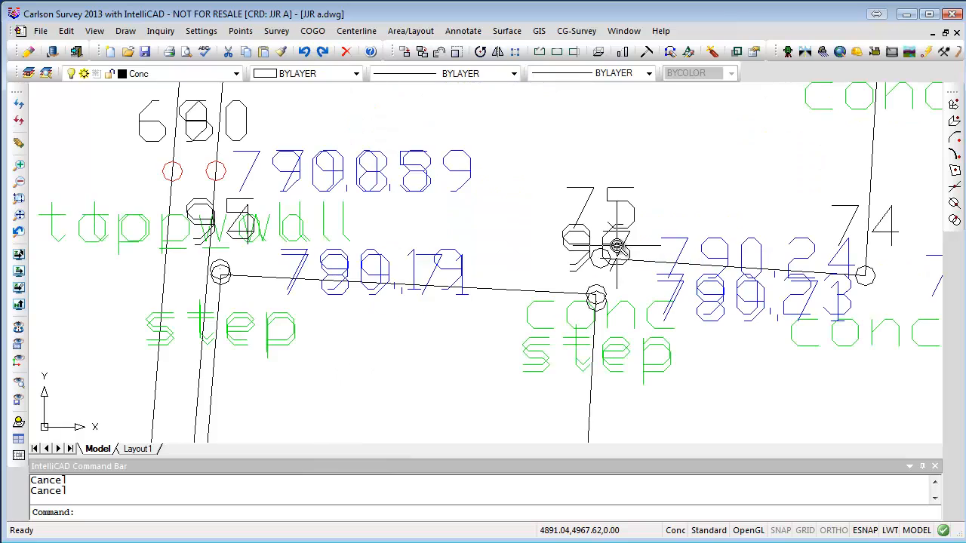
scroll(626, 261, "up", 2)
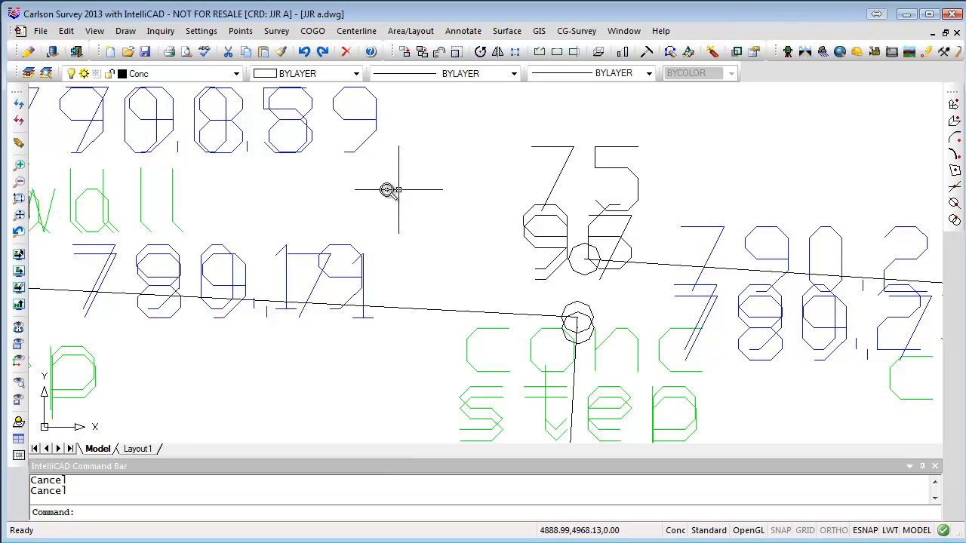
left_click(125, 31)
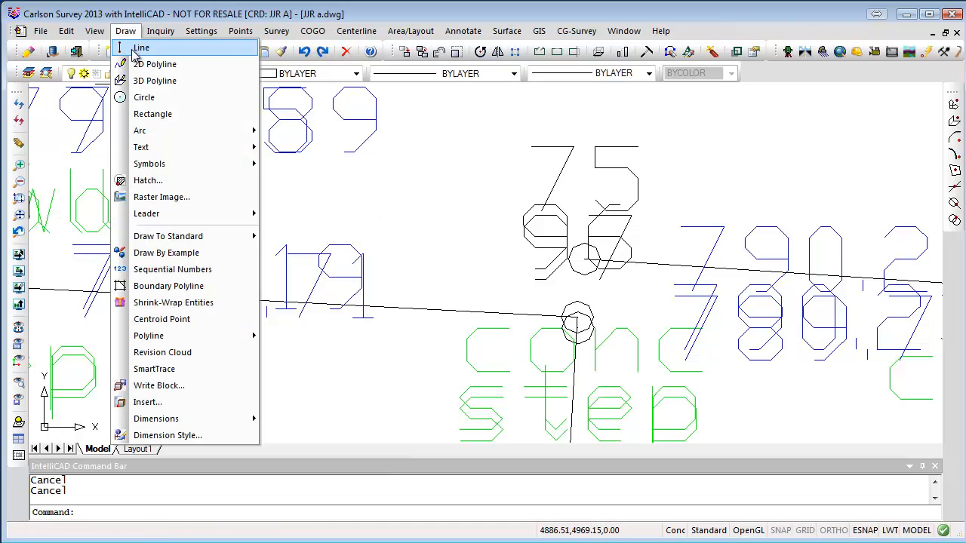
left_click(153, 67)
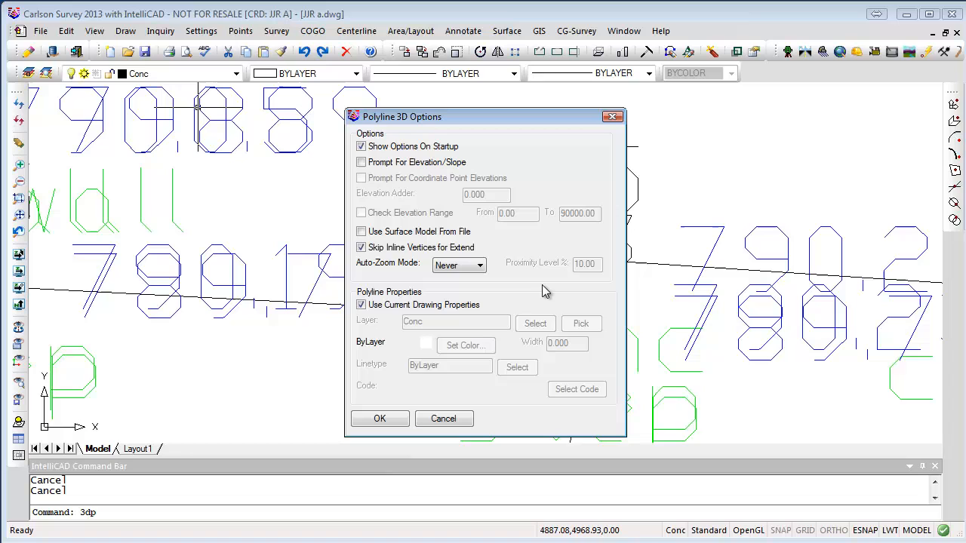
left_click(380, 418)
left_click(581, 261)
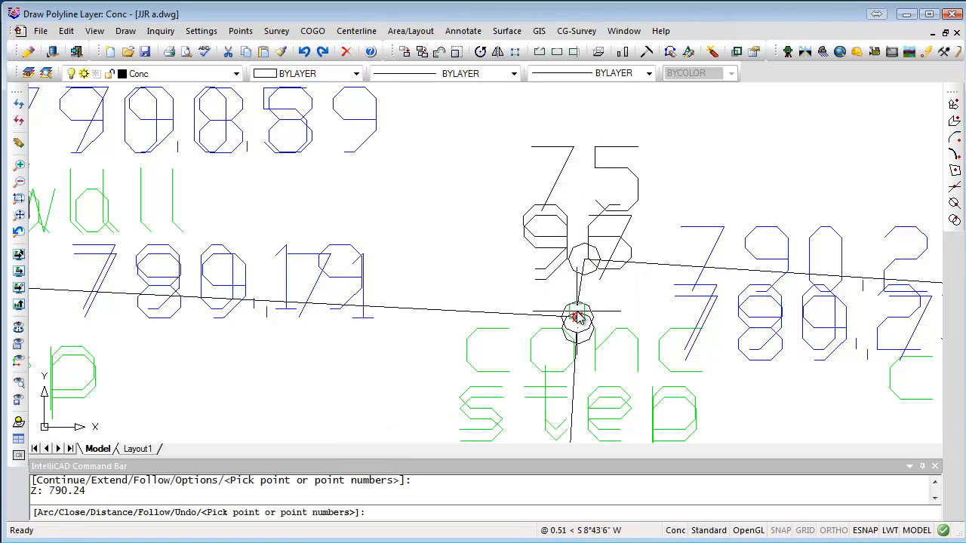
left_click(577, 317)
key("Return")
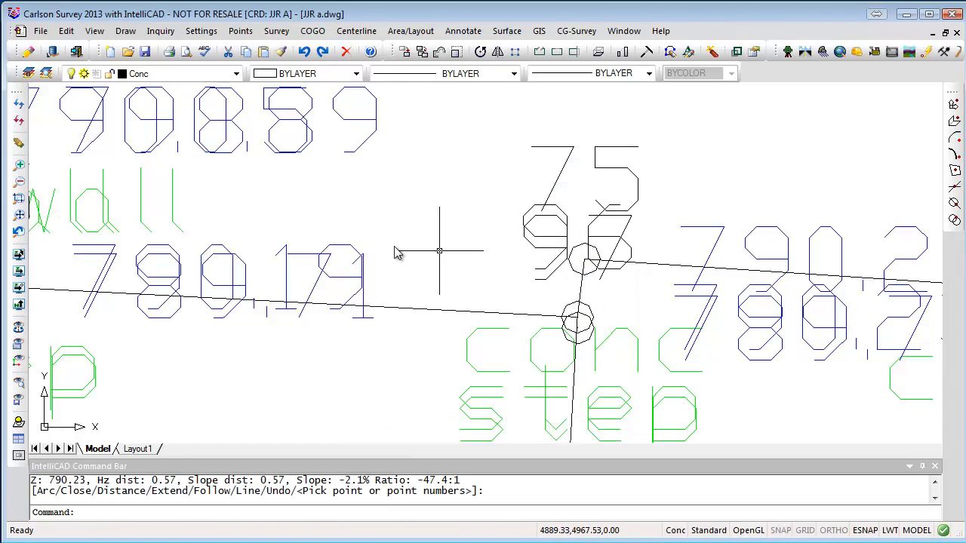
Draw a 3D polyline along the wall from the overlapping step points 94 and 95 up to the concrete corner at points 54 and 72.
mouse_move(442, 252)
middle_mouse_down()
mouse_move(674, 270)
mouse_move(755, 337)
middle_mouse_up()
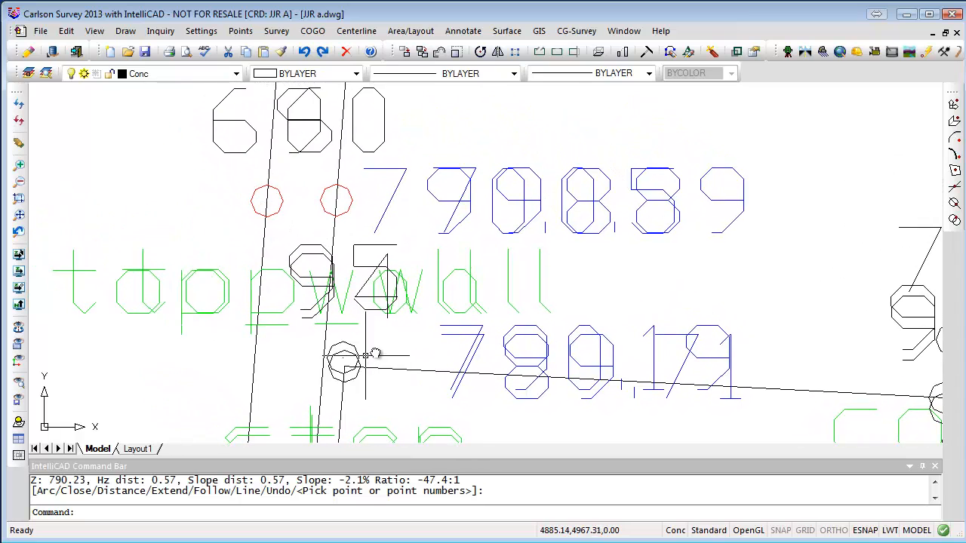
key("Return")
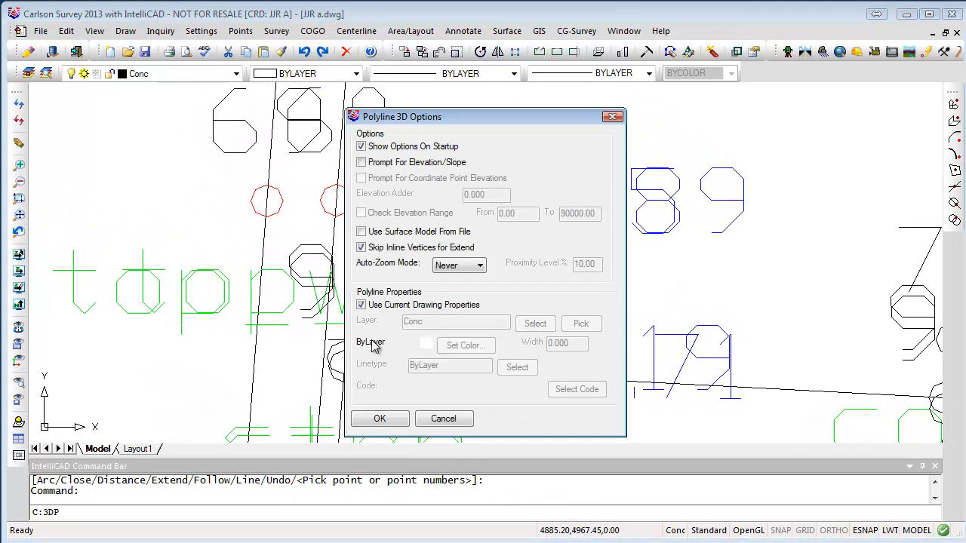
left_click(380, 419)
left_click(343, 359)
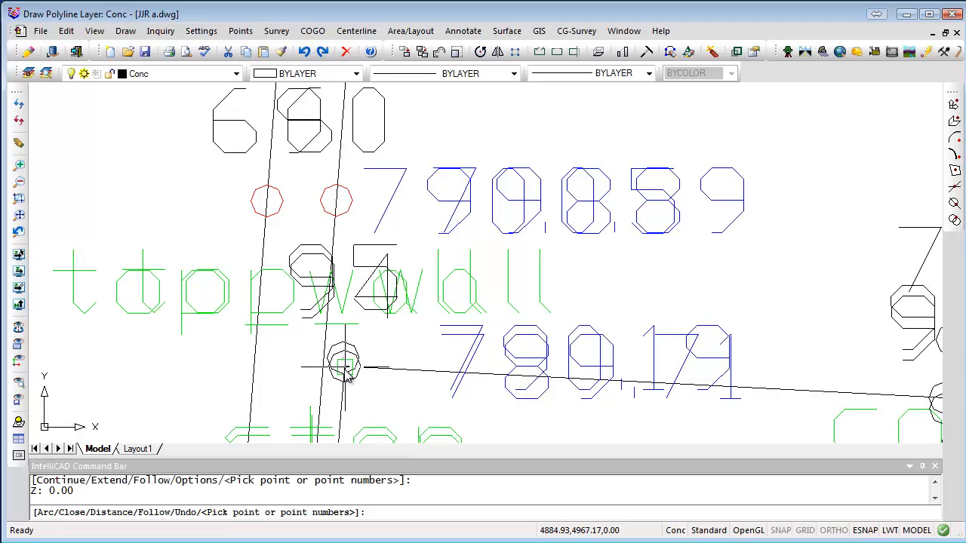
left_click(345, 361)
middle_click_drag(367, 173, 350, 384)
left_click(349, 194)
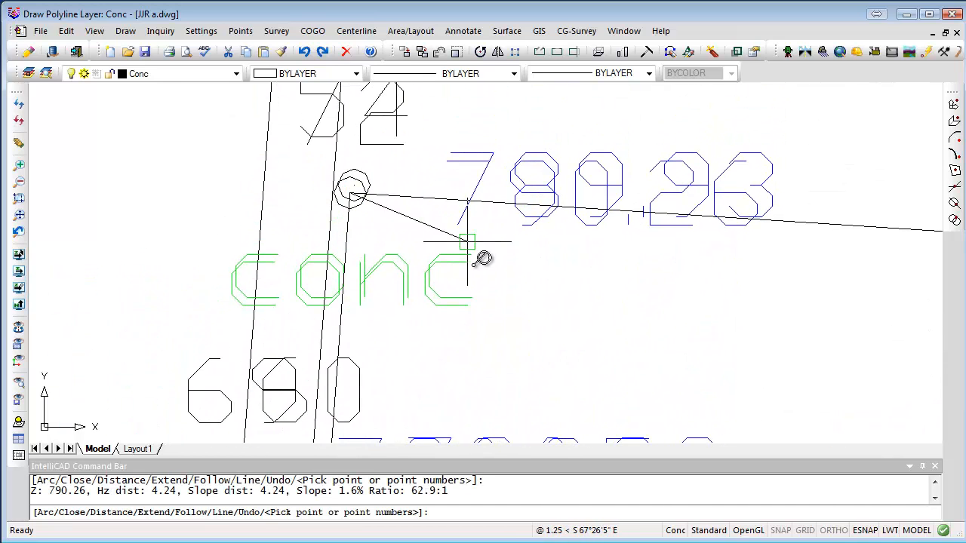
key("Return")
scroll(470, 243, "down", 5)
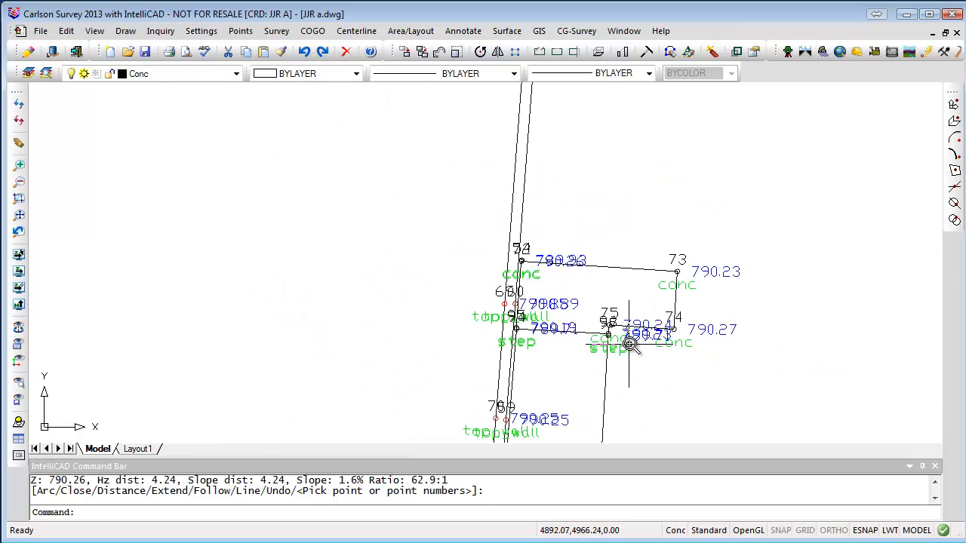
Join the concrete 3D polyline through points 72 and 73 with the new 3D polyline along the wall.
scroll(630, 343, "up", 3)
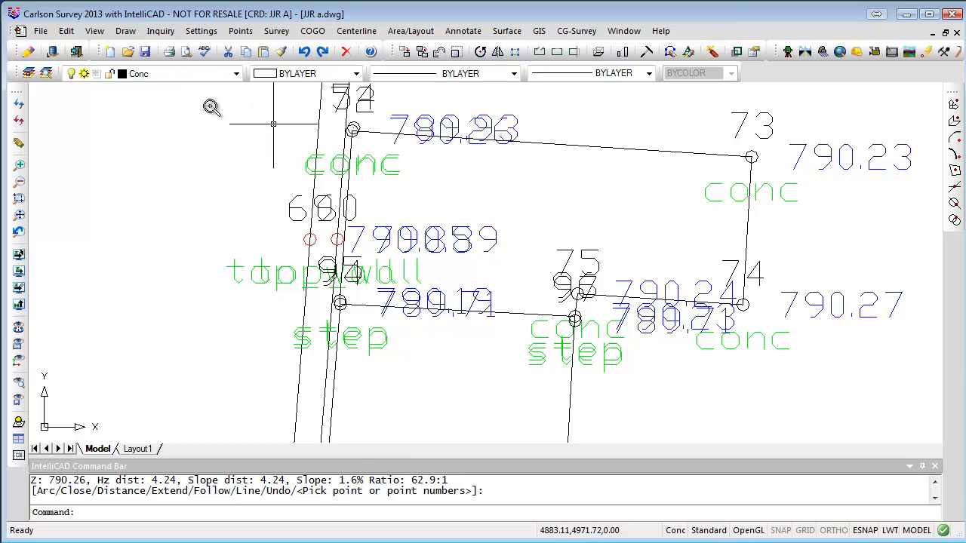
left_click(66, 33)
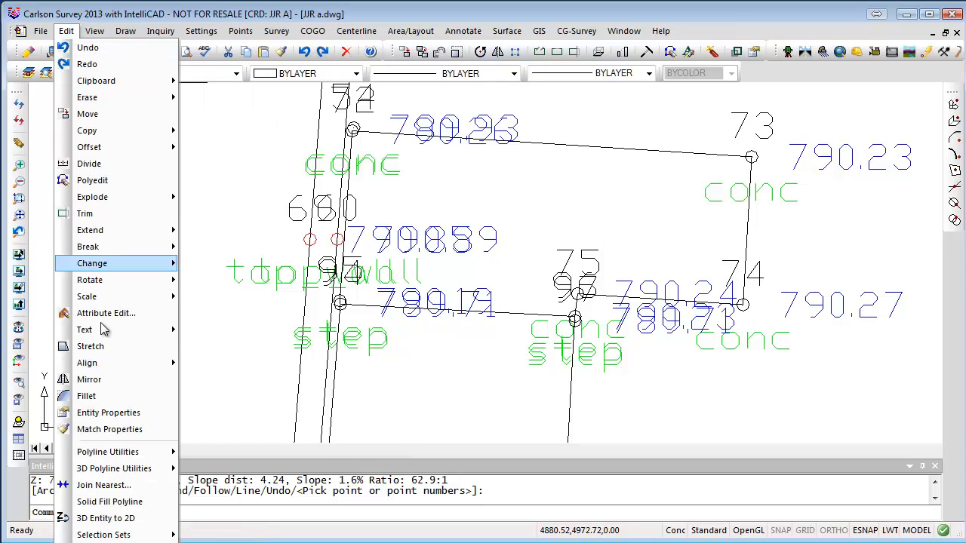
mouse_move(139, 471)
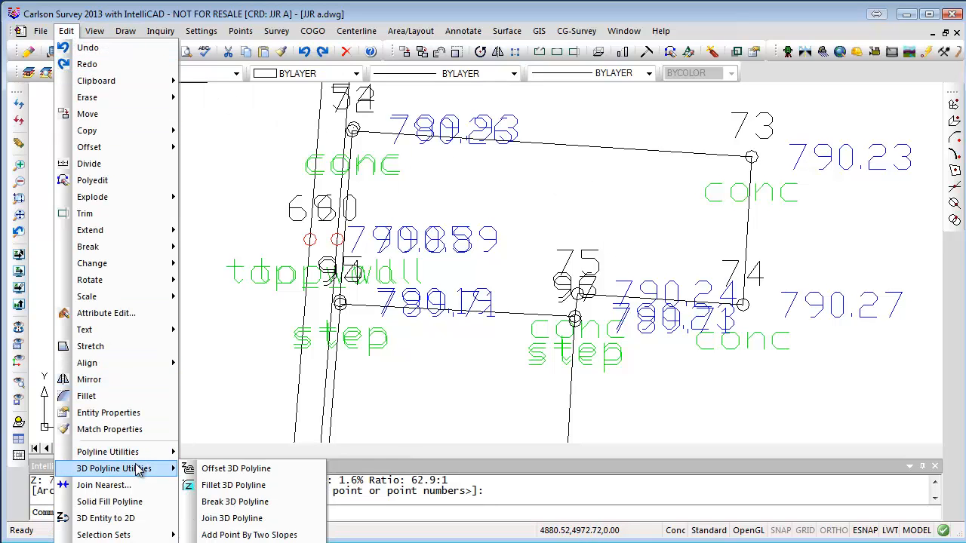
left_click(242, 519)
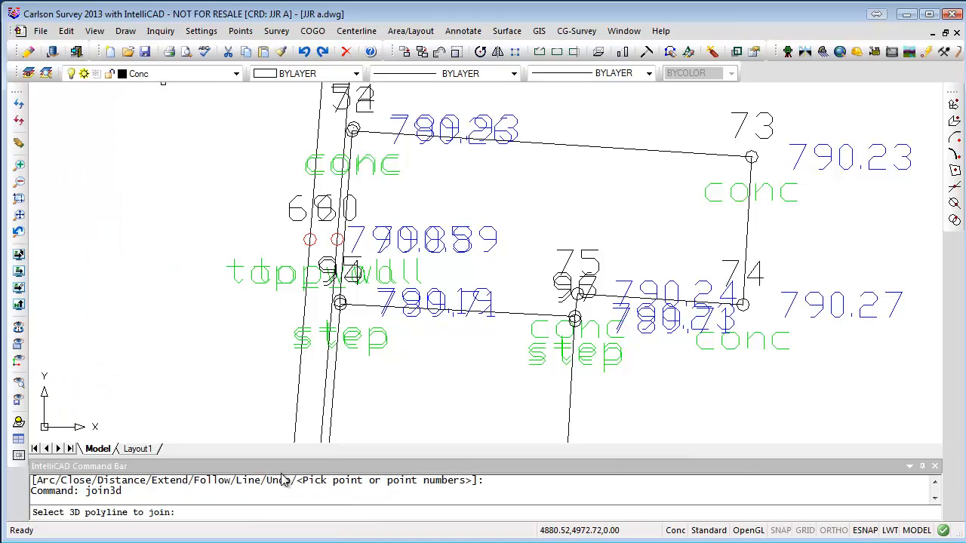
left_click(375, 136)
left_click(352, 148)
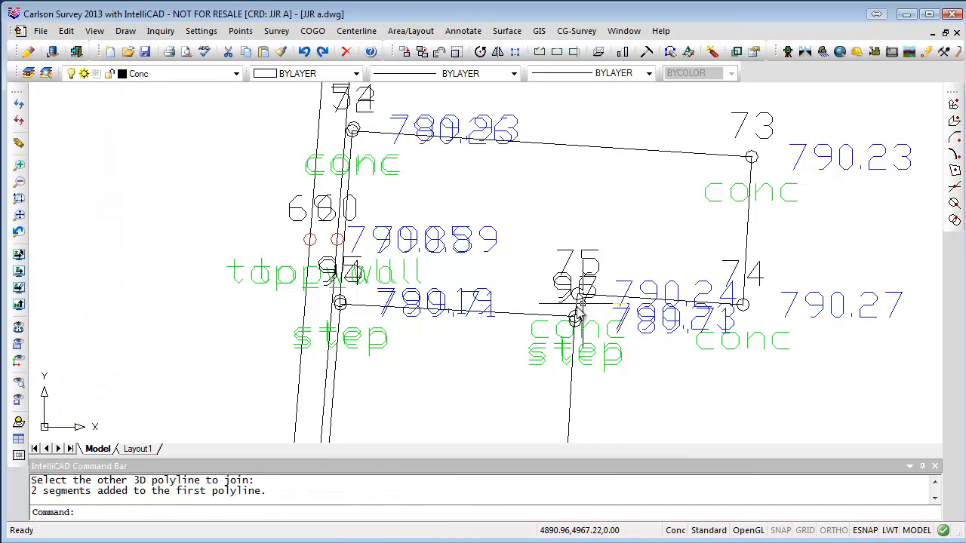
Join the short 3D polyline below point 75 to the concrete 3D polyline.
scroll(578, 315, "up", 3)
key("Return")
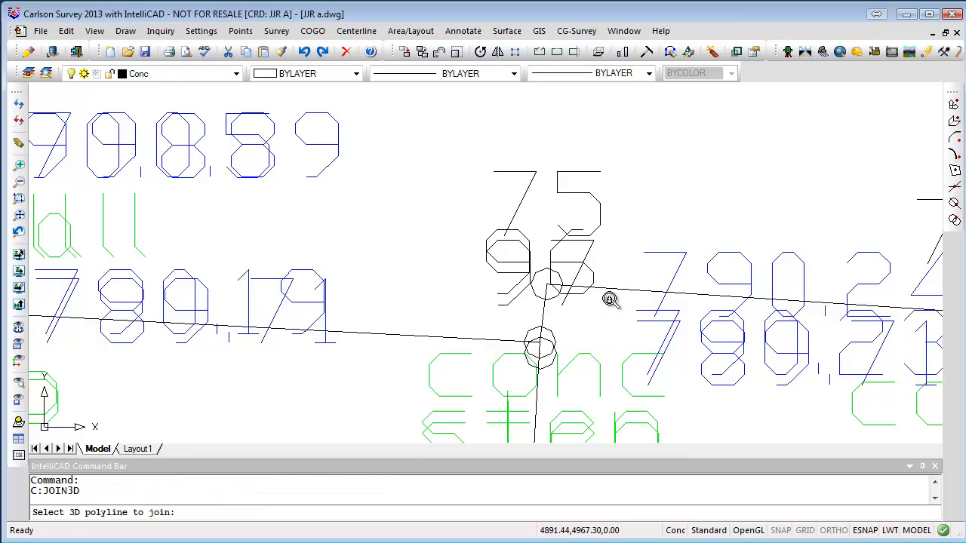
left_click(611, 289)
left_click(543, 311)
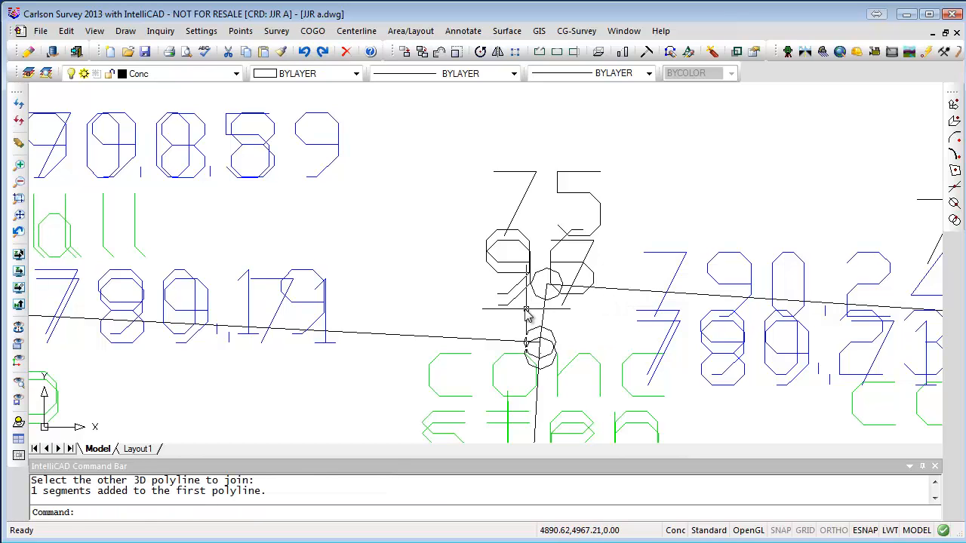
Check the joined concrete polyline by selecting it, and examine the lower concrete points around 105 to 116.
left_click(544, 309)
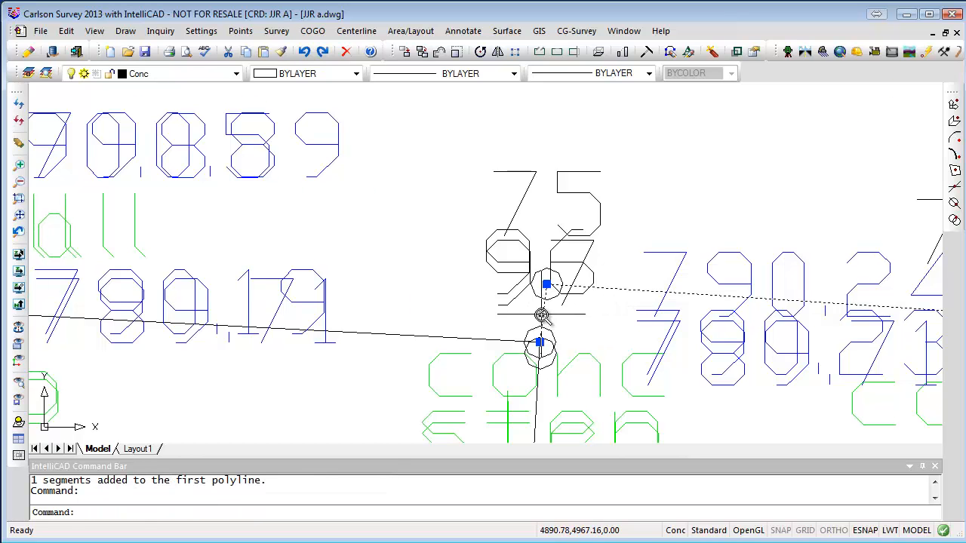
scroll(542, 315, "down", 4)
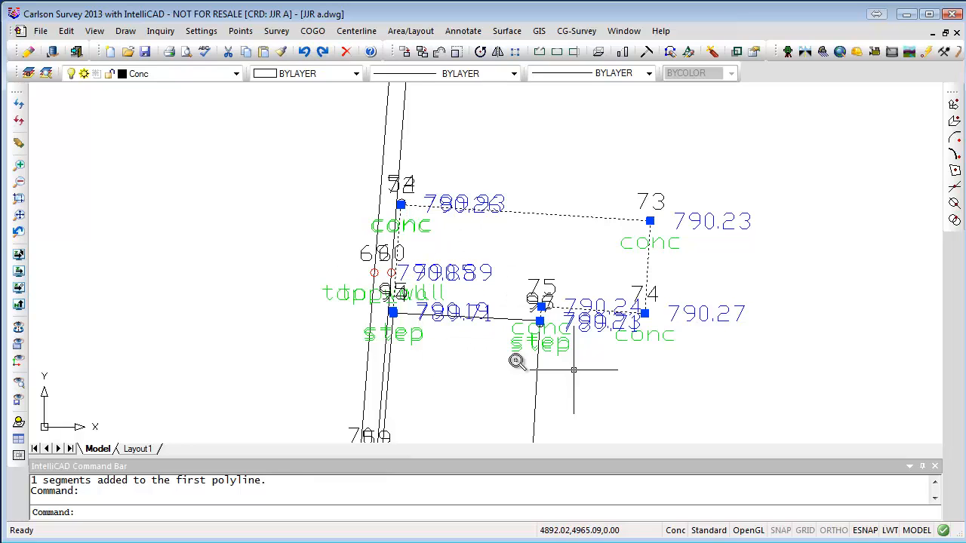
scroll(604, 352, "down", 4)
middle_click_drag(618, 351, 608, 203)
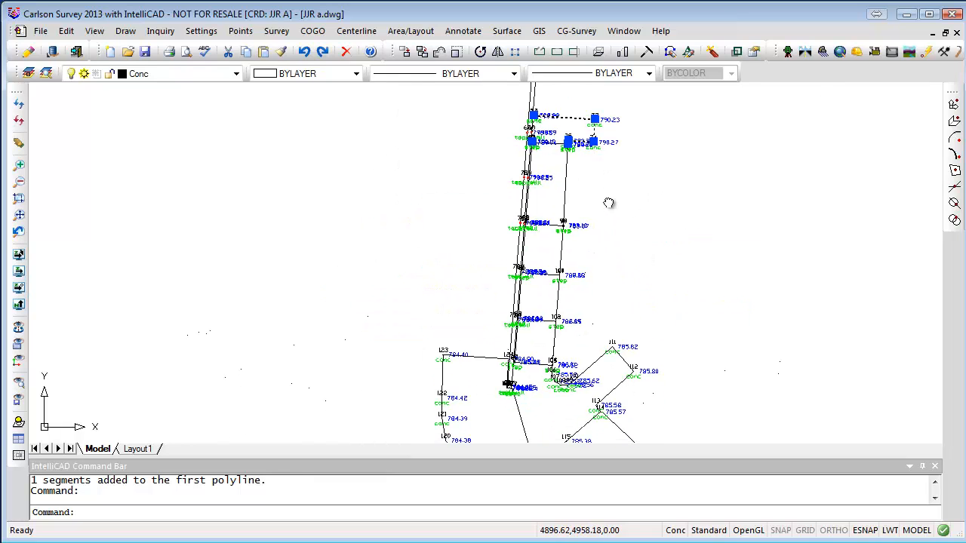
scroll(632, 205, "up", 3)
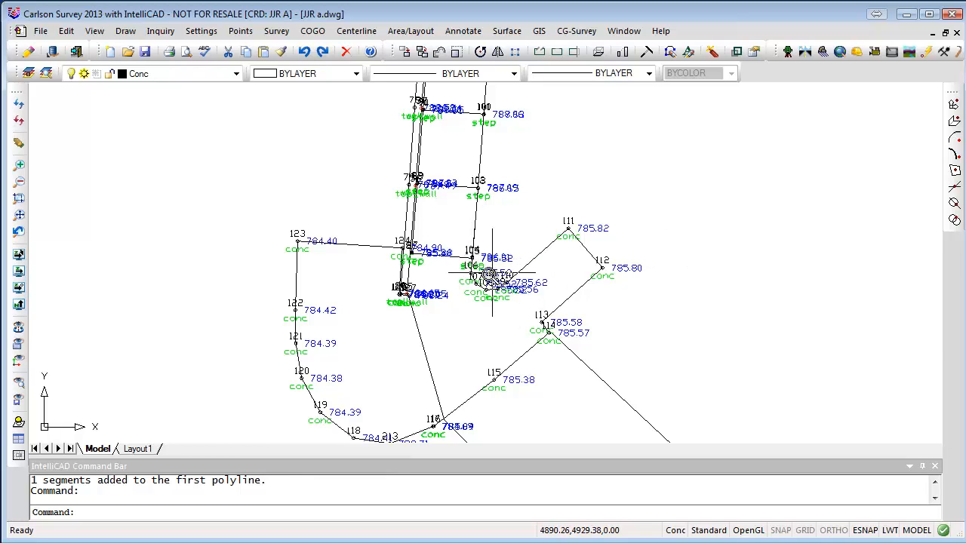
scroll(474, 260, "up", 3)
scroll(473, 264, "up", 1)
scroll(471, 261, "down", 5)
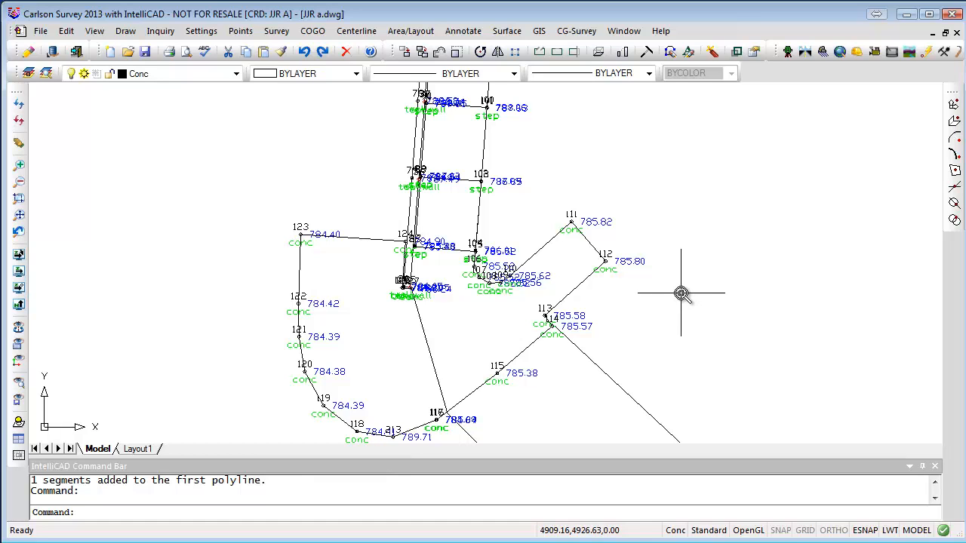
key("Escape")
key("Escape")
Isolate the step layers by selecting the step line and the step points around point 99.
scroll(702, 313, "down", 4)
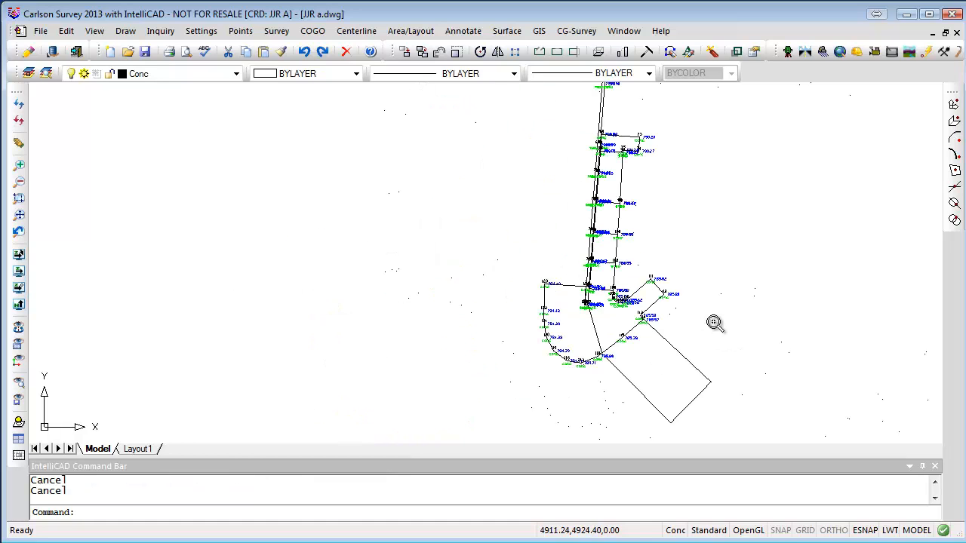
middle_click_drag(714, 322, 639, 269)
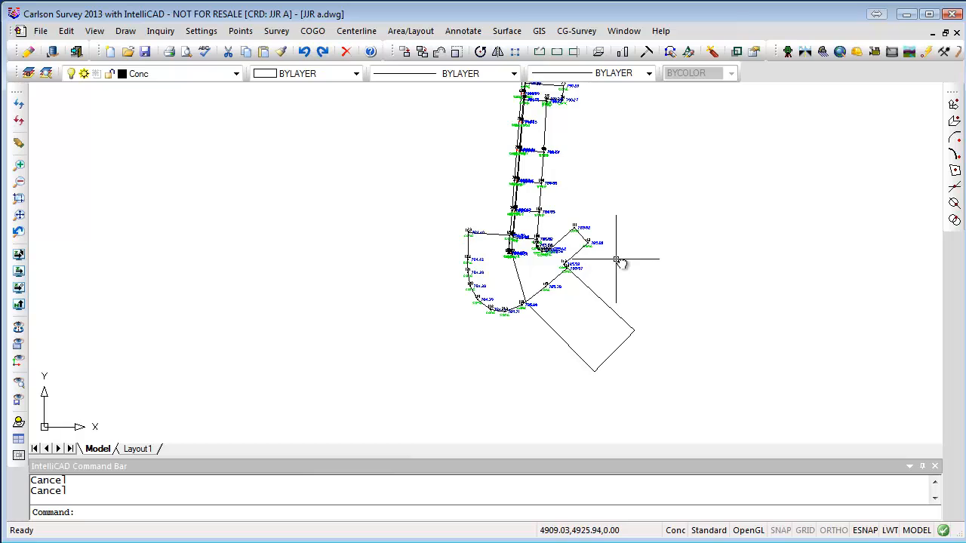
left_click(94, 31)
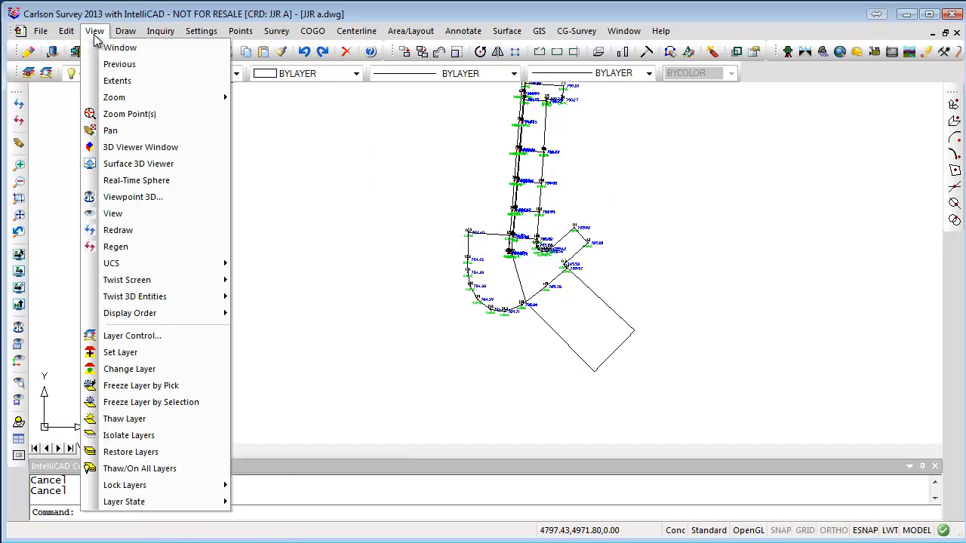
left_click(128, 435)
scroll(522, 185, "up", 5)
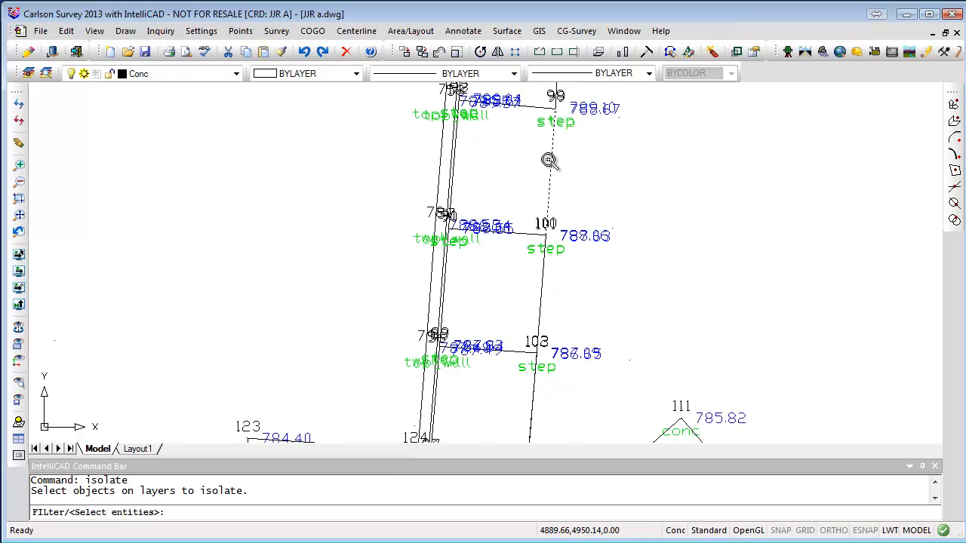
left_click(522, 144)
left_click(579, 95)
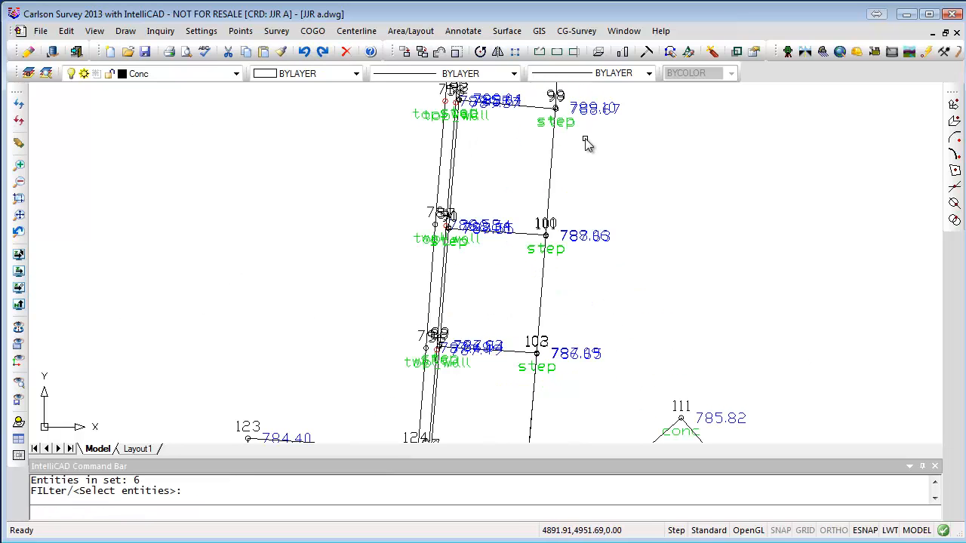
key("Return")
scroll(611, 242, "down", 4)
scroll(596, 332, "up", 2)
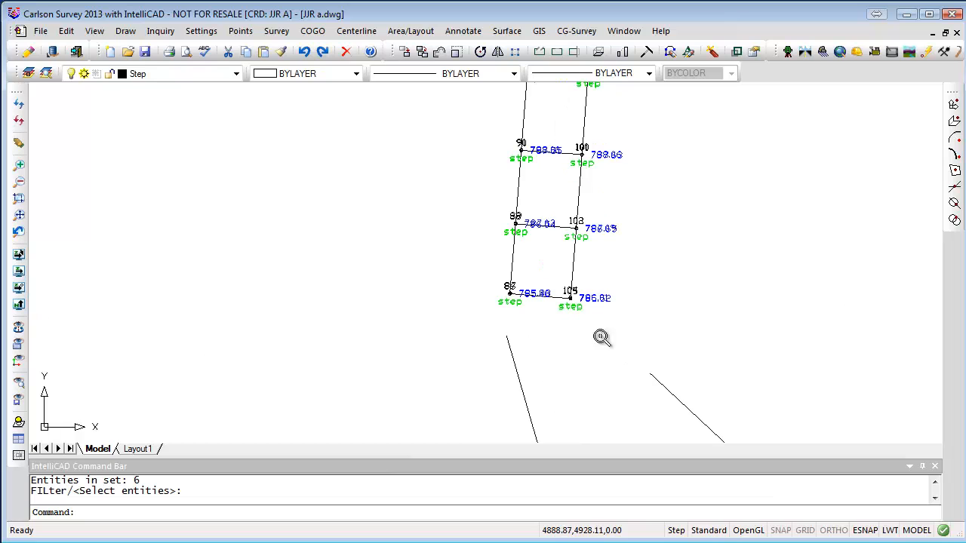
Examine the bottom step line and the overlapping step points 104 and 105 at its end, selecting the line and both points.
mouse_move(552, 329)
middle_mouse_down()
mouse_move(526, 335)
mouse_move(498, 400)
middle_mouse_up()
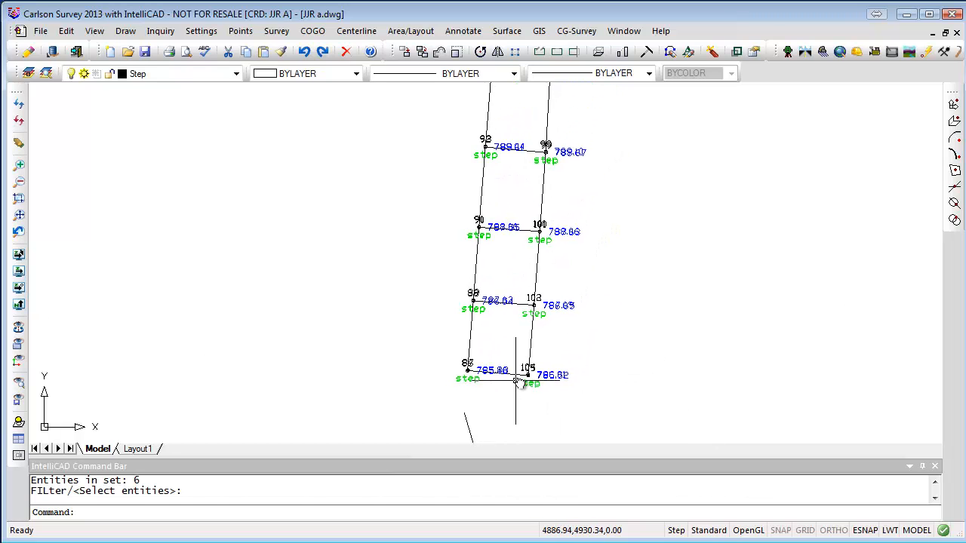
left_click(507, 374)
scroll(517, 395, "up", 5)
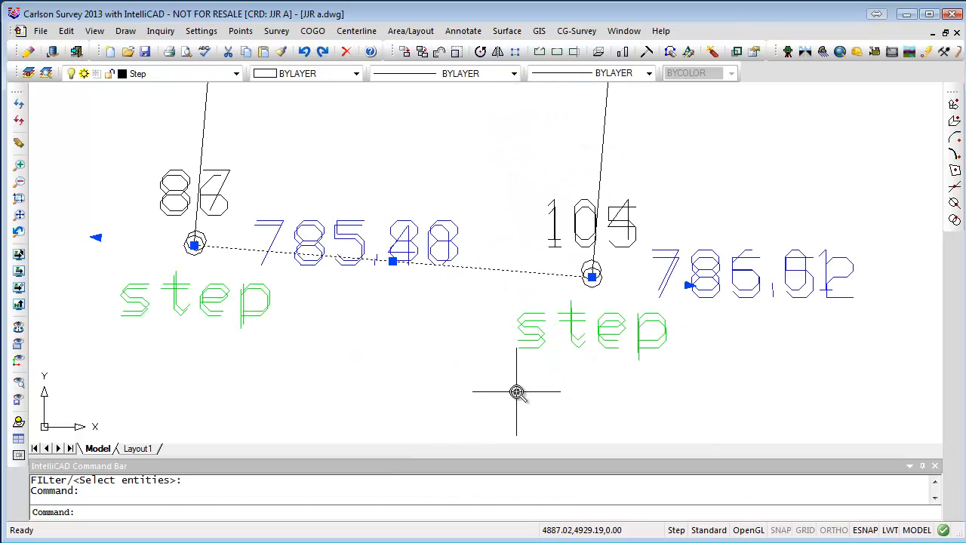
scroll(604, 272, "up", 4)
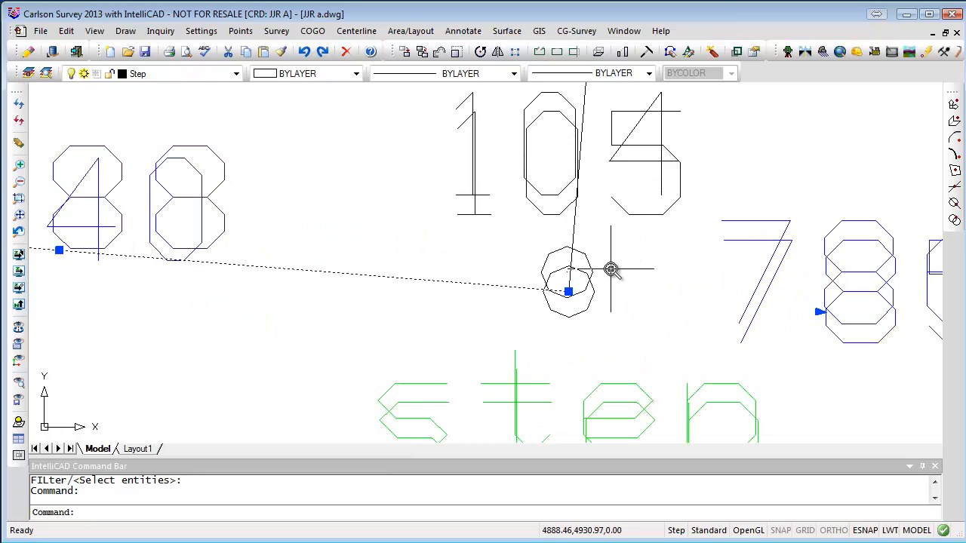
scroll(611, 268, "down", 2)
mouse_move(610, 270)
middle_mouse_down()
mouse_move(612, 285)
mouse_move(524, 276)
mouse_move(452, 291)
middle_mouse_up()
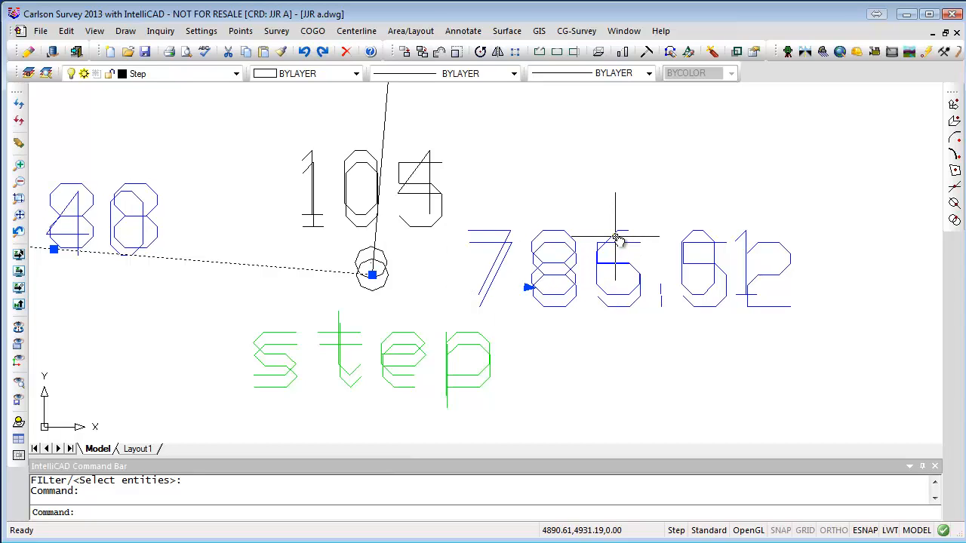
key("Escape")
key("Escape")
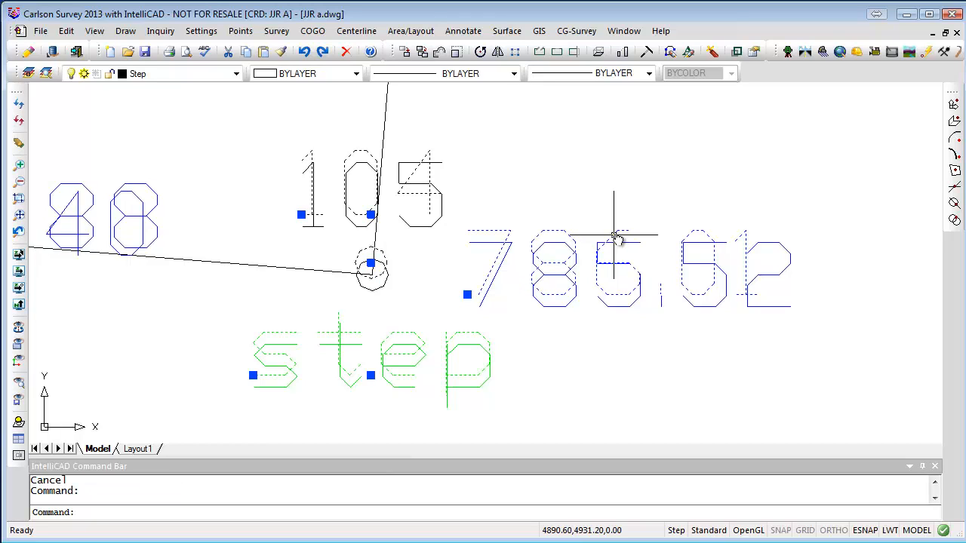
left_click(618, 243)
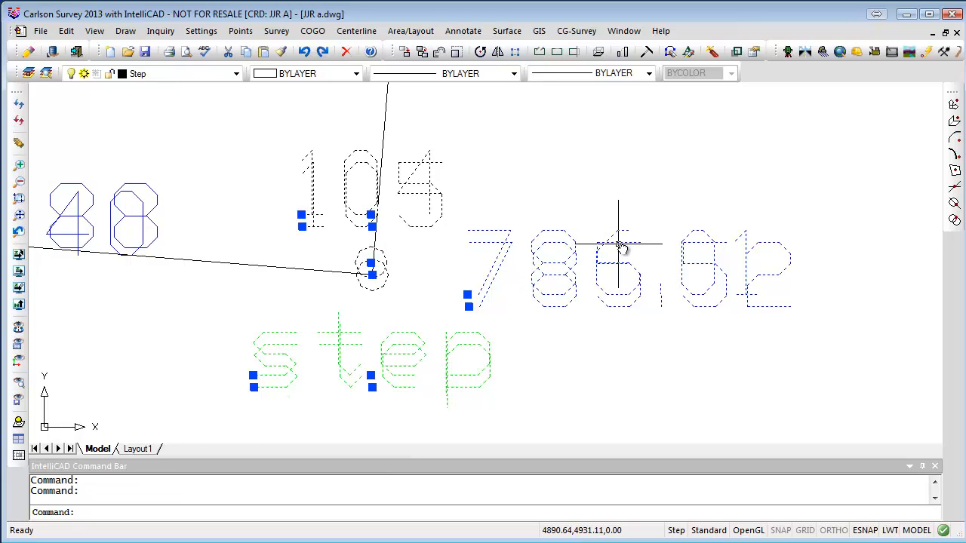
Clear the selection and examine the overlapping step points 86 and 87 at the bottom step line's other end, selecting one of them.
key("Escape")
key("Escape")
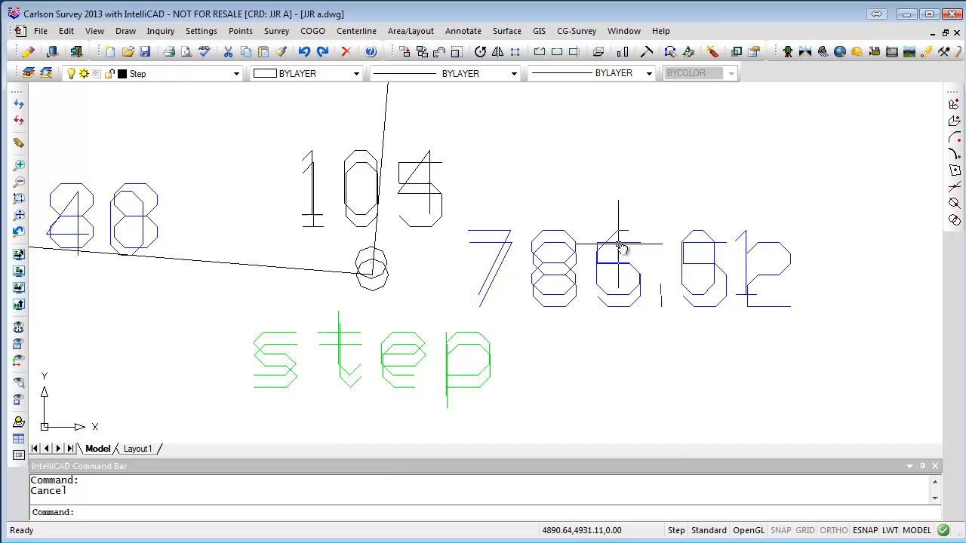
scroll(619, 247, "down", 5)
scroll(360, 233, "up", 5)
scroll(359, 233, "up", 2)
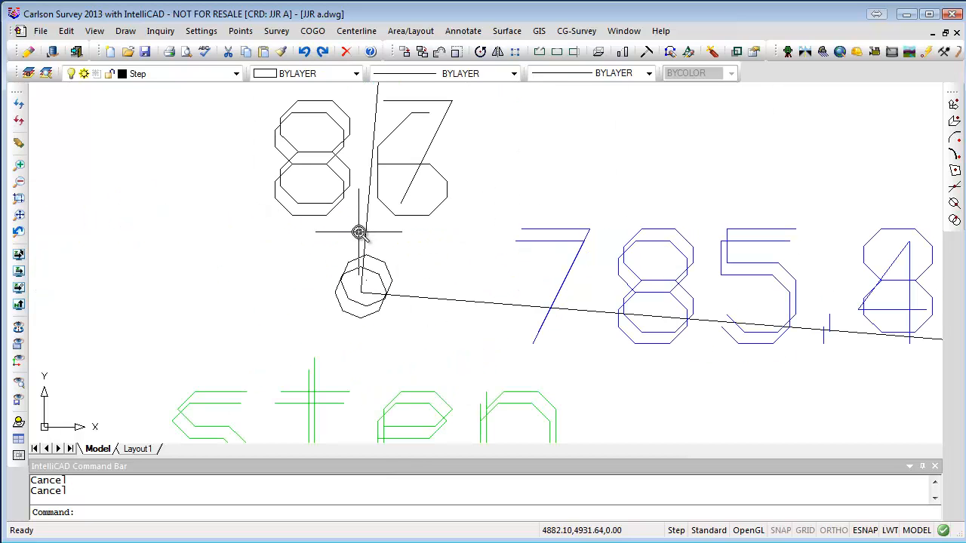
middle_click_drag(586, 248, 430, 207)
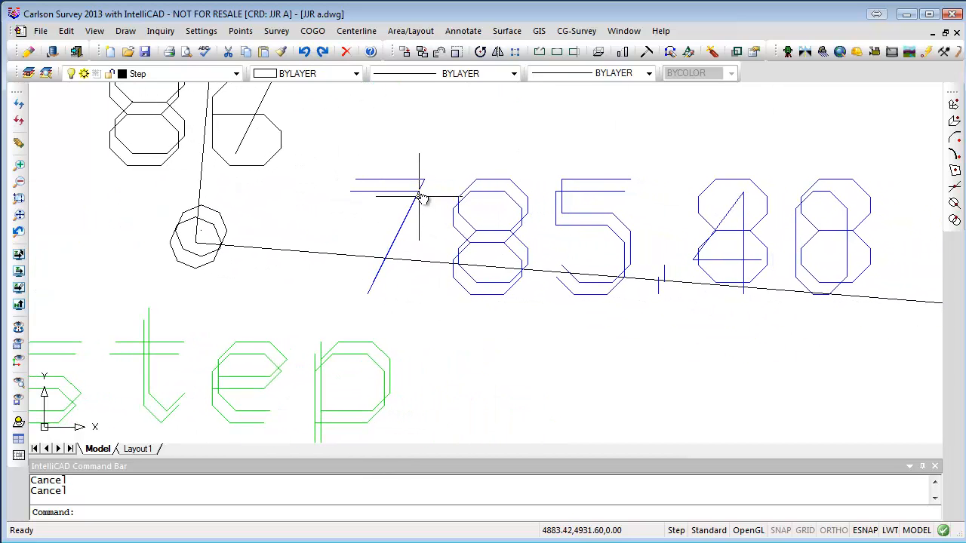
left_click(400, 185)
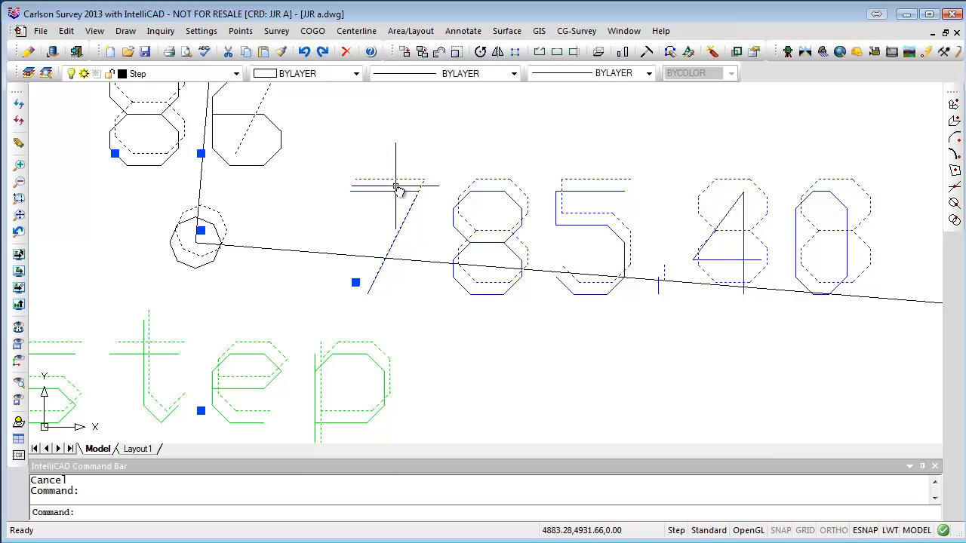
left_click(399, 189)
key("Escape")
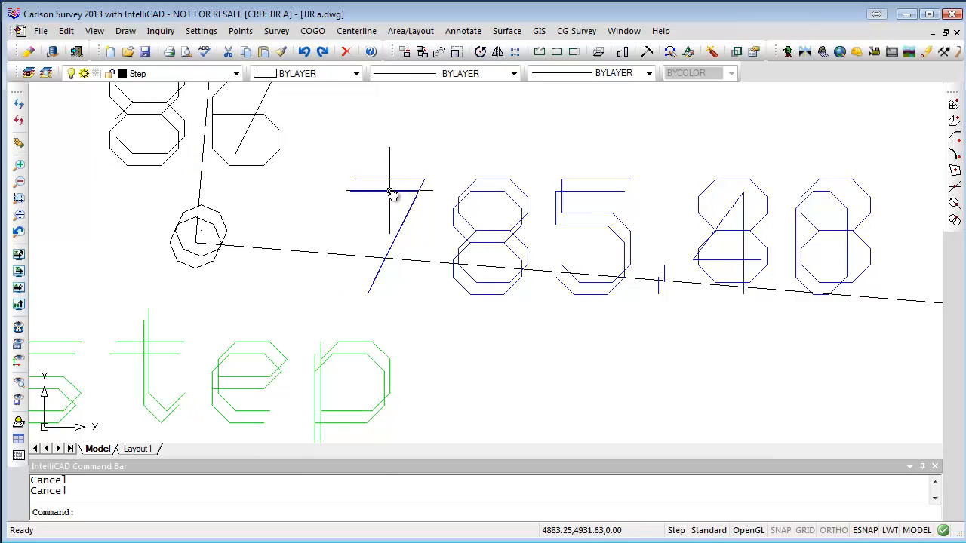
scroll(396, 196, "down", 3)
scroll(310, 214, "up", 6)
scroll(309, 215, "down", 5)
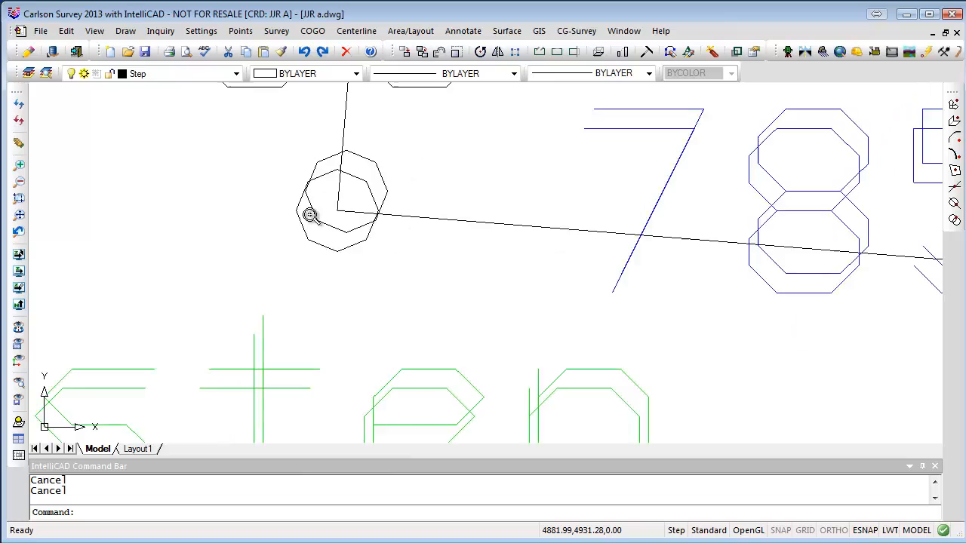
scroll(511, 268, "down", 5)
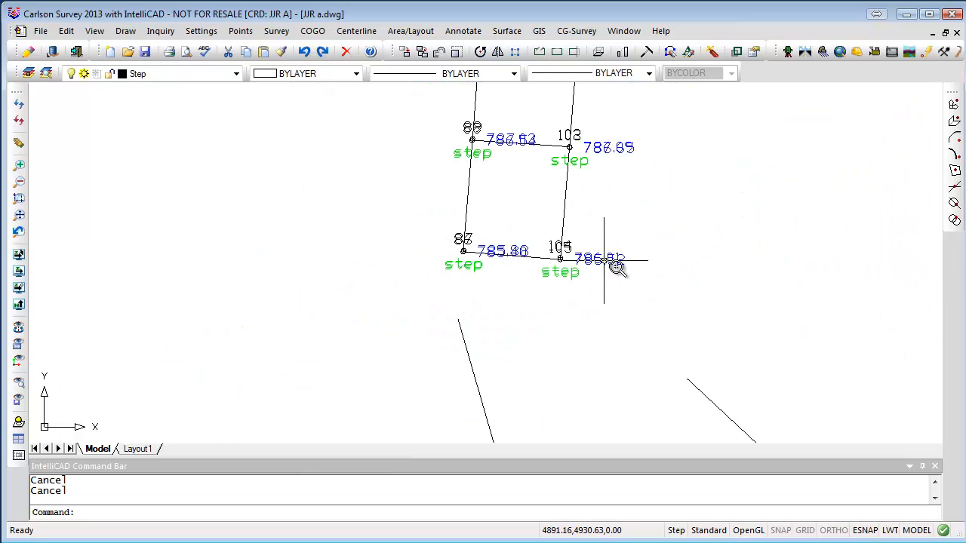
Examine the overlapping point pairs along both sides of the steps, between the bottom row and the row at points 92 and 99.
scroll(604, 256, "up", 4)
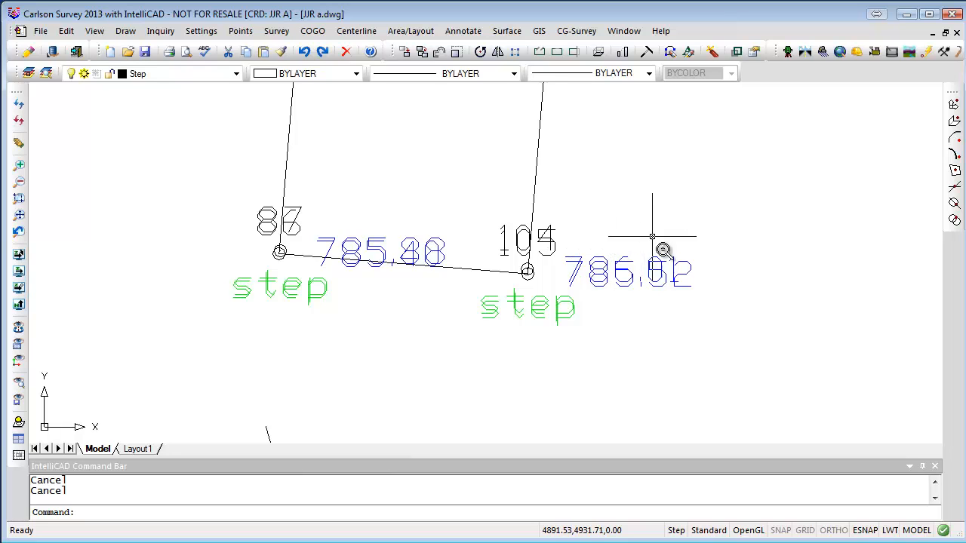
middle_click_drag(629, 205, 632, 394)
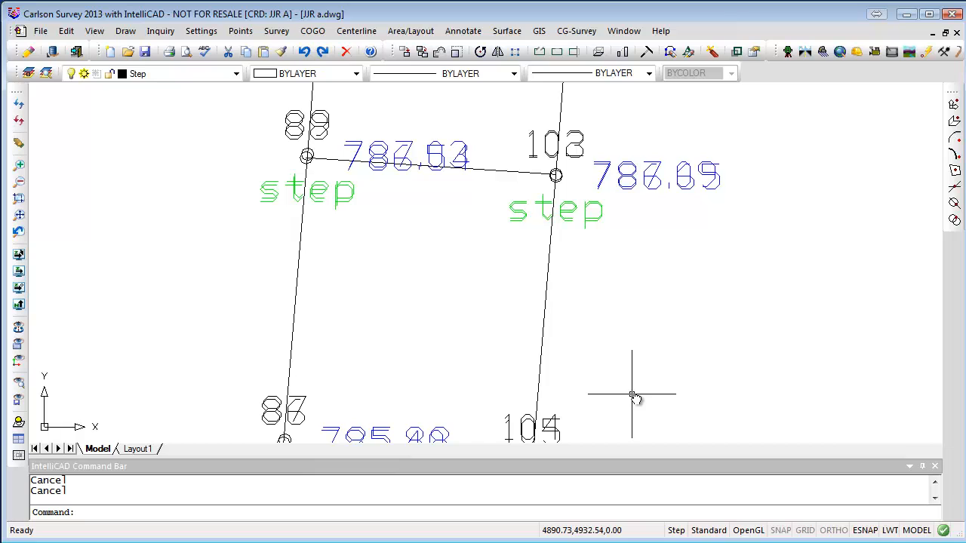
scroll(629, 294, "down", 5)
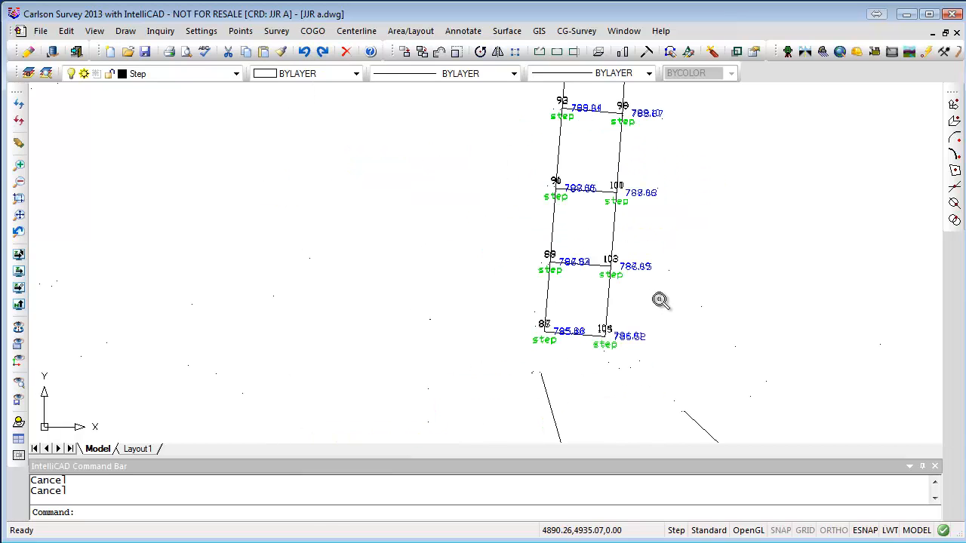
scroll(626, 277, "up", 4)
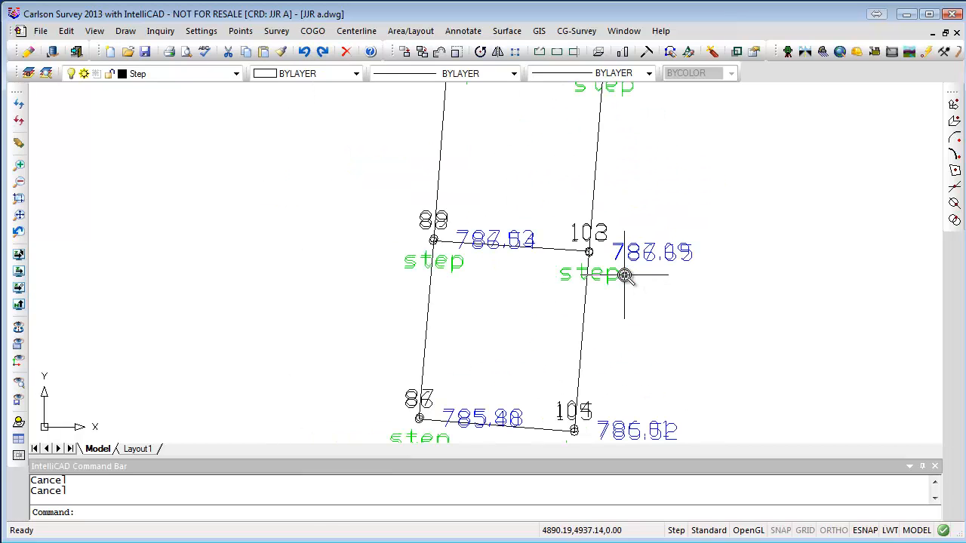
scroll(664, 288, "up", 4)
scroll(667, 289, "down", 5)
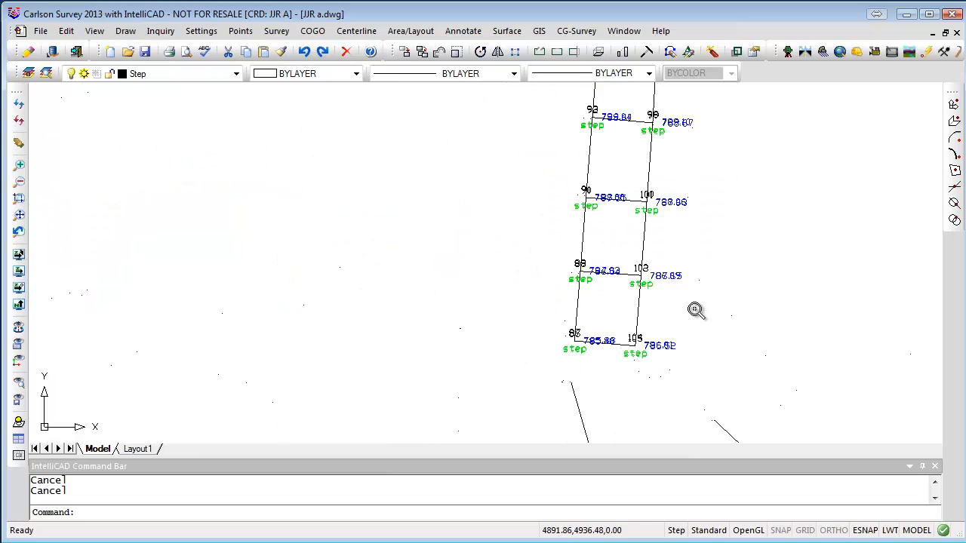
middle_click_drag(654, 305, 620, 318)
scroll(690, 211, "down", 2)
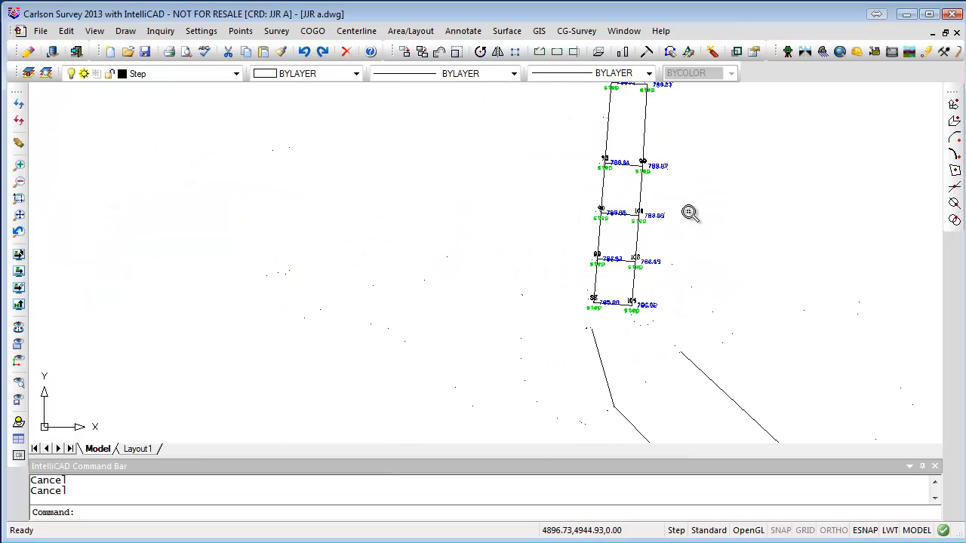
scroll(690, 212, "up", 2)
mouse_move(690, 214)
middle_mouse_down()
mouse_move(552, 319)
mouse_move(490, 396)
mouse_move(542, 234)
middle_mouse_up()
scroll(518, 288, "up", 2)
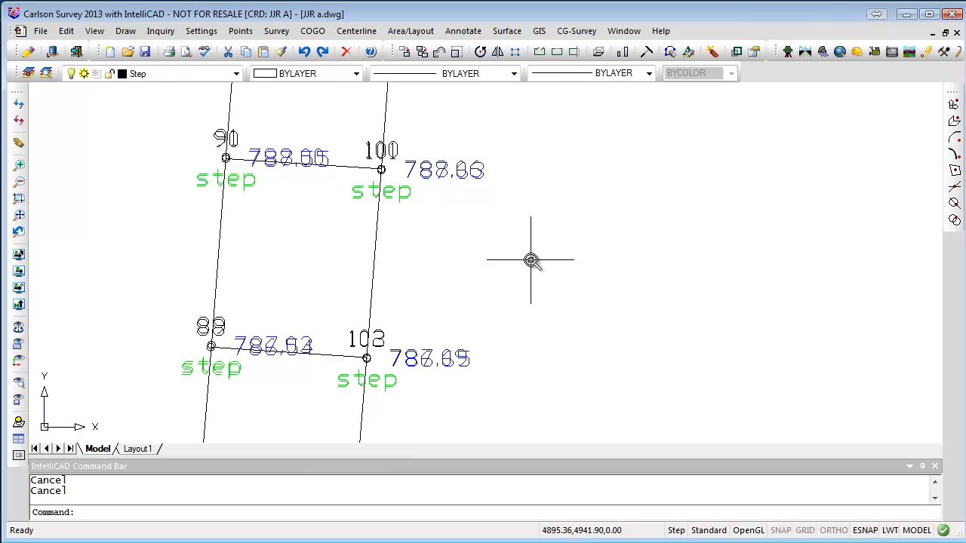
scroll(562, 264, "down", 2)
middle_click_drag(581, 285, 612, 242)
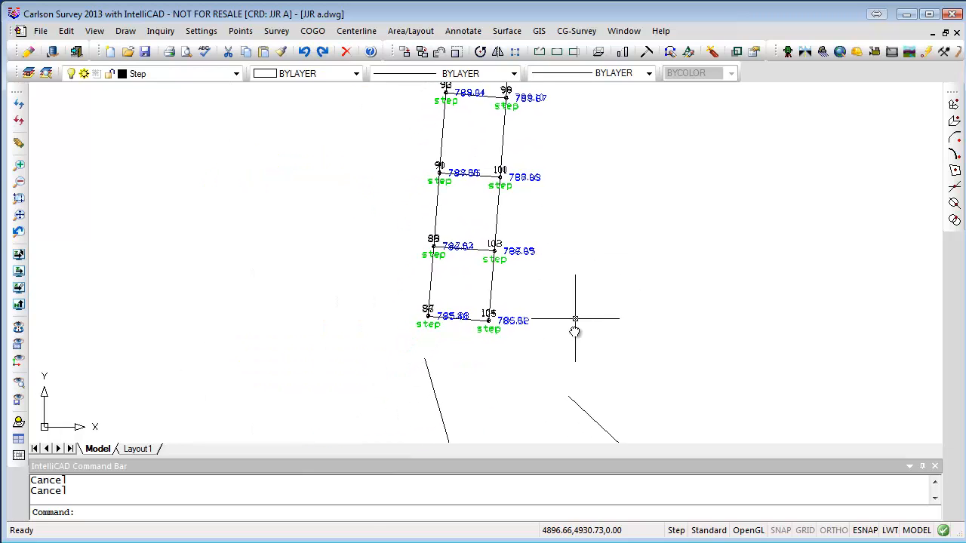
scroll(494, 334, "up", 1)
scroll(489, 334, "up", 3)
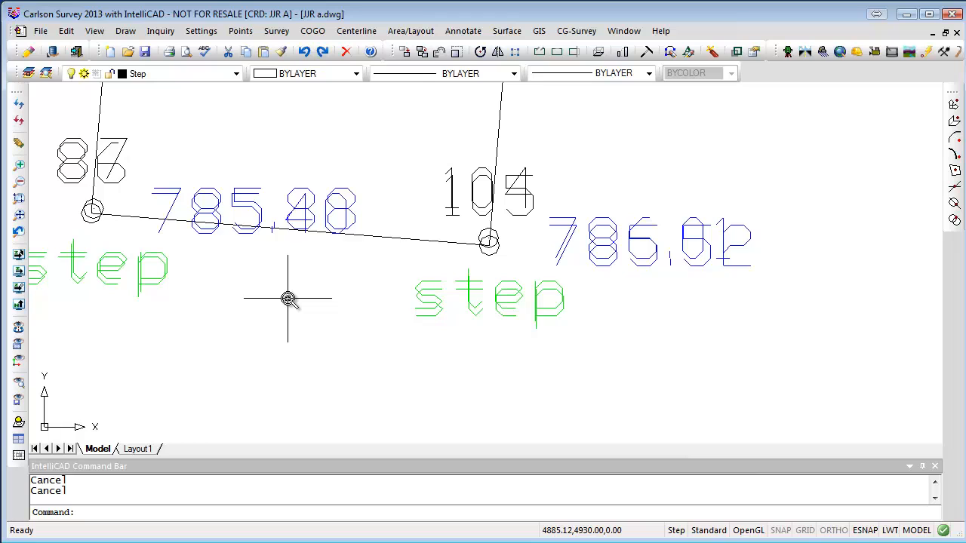
Draw a 3D polyline with the current drawing properties through step points 86-105, returning to point 86.
left_click(125, 31)
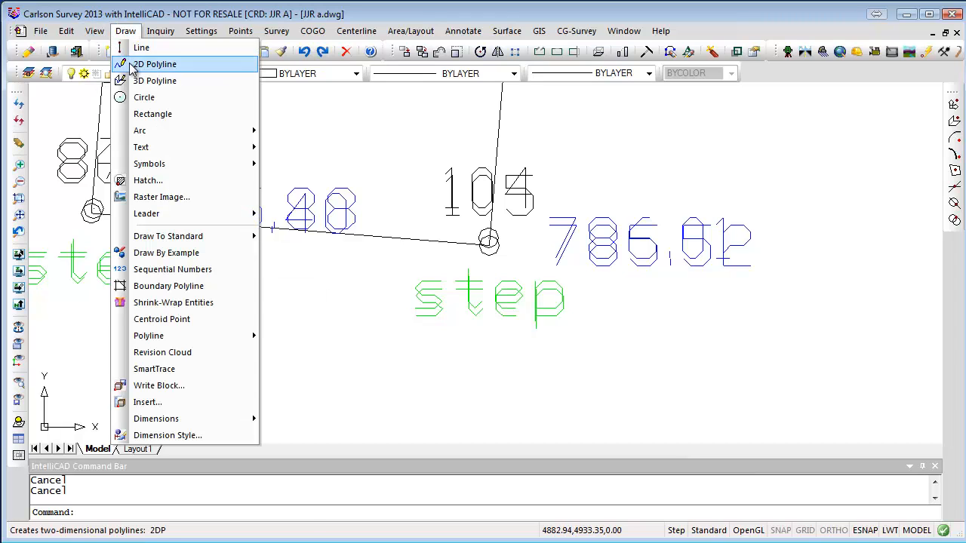
left_click(153, 81)
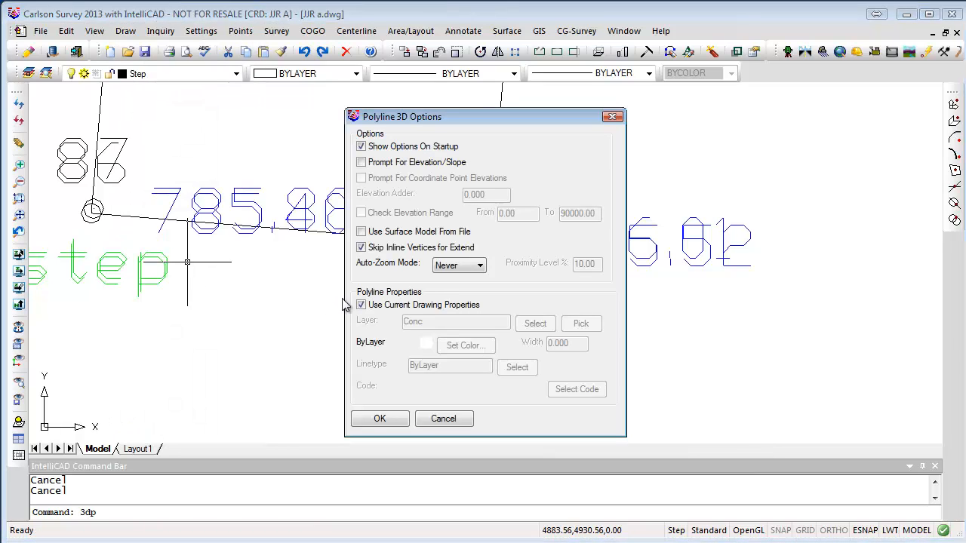
left_click(381, 423)
middle_click_drag(214, 303, 394, 398)
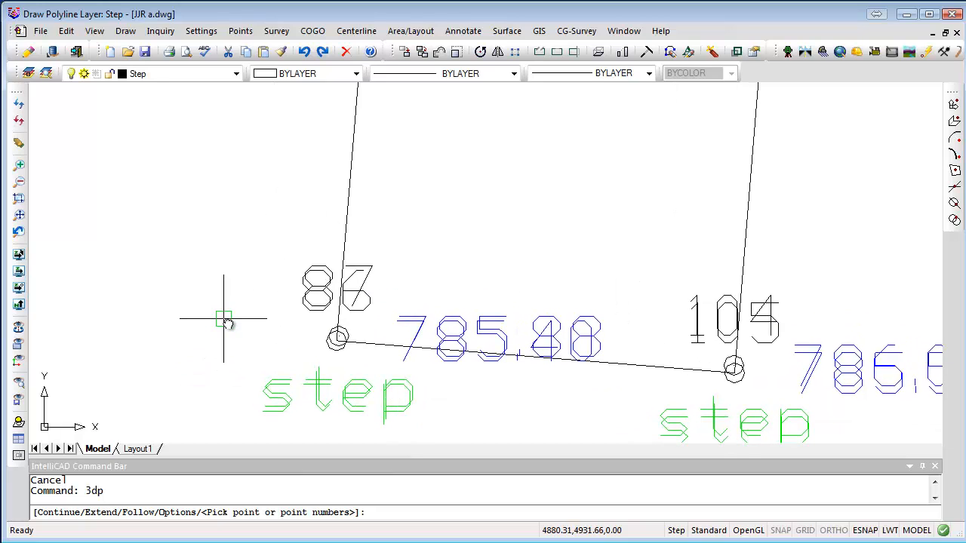
type("86")
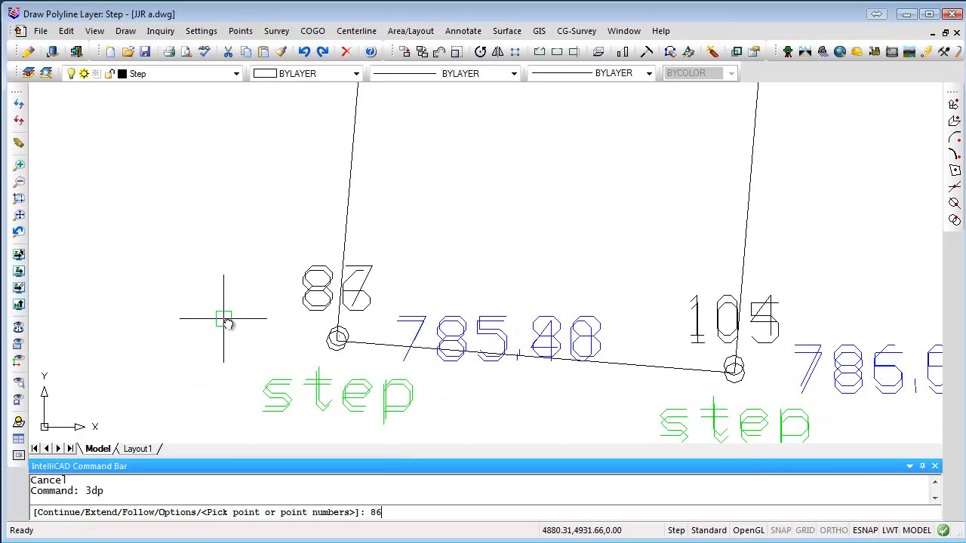
type("-")
mouse_move(390, 211)
middle_mouse_down()
mouse_move(394, 257)
mouse_move(314, 541)
middle_mouse_up()
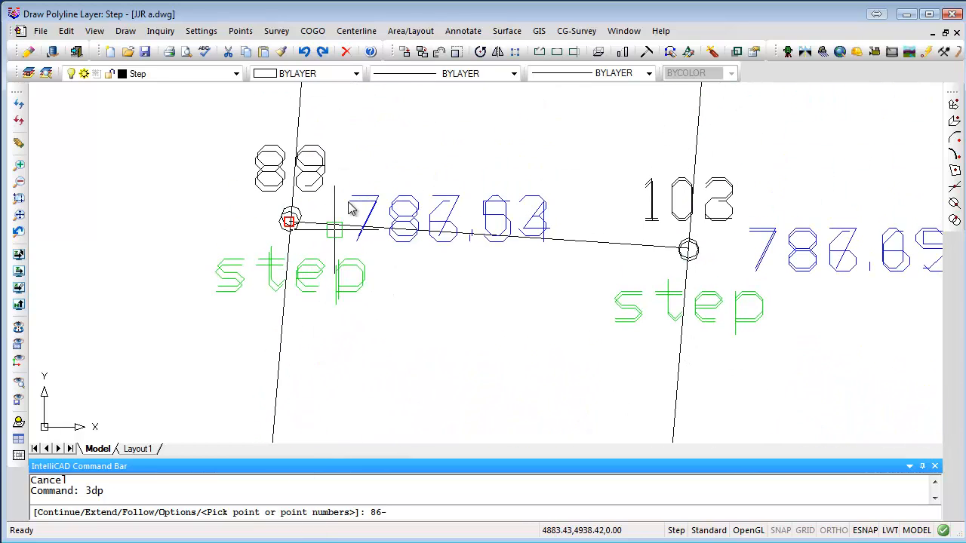
middle_click_drag(359, 189, 341, 541)
mouse_move(332, 280)
middle_mouse_down()
mouse_move(332, 371)
mouse_move(294, 427)
middle_mouse_up()
middle_click_drag(249, 190, 205, 508)
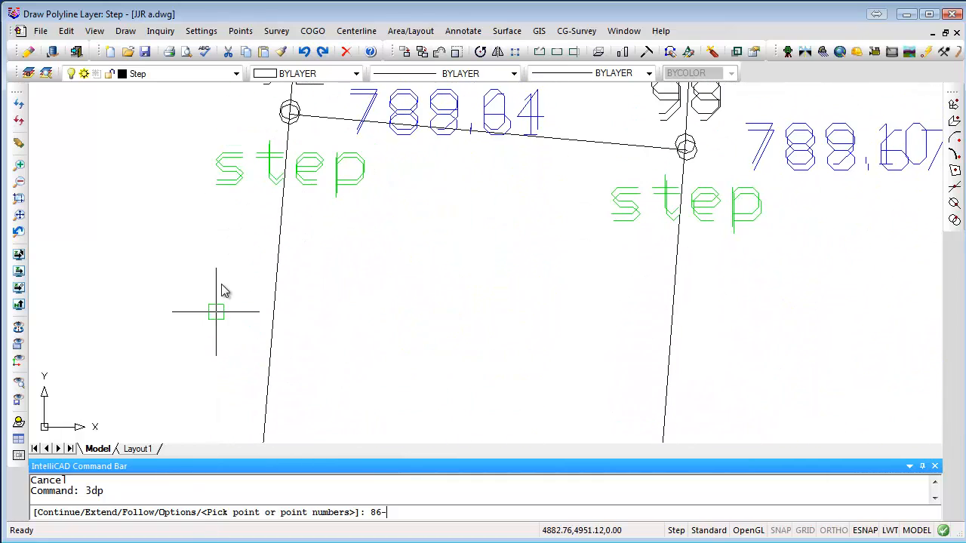
middle_click_drag(227, 239, 215, 445)
middle_click_drag(187, 226, 178, 475)
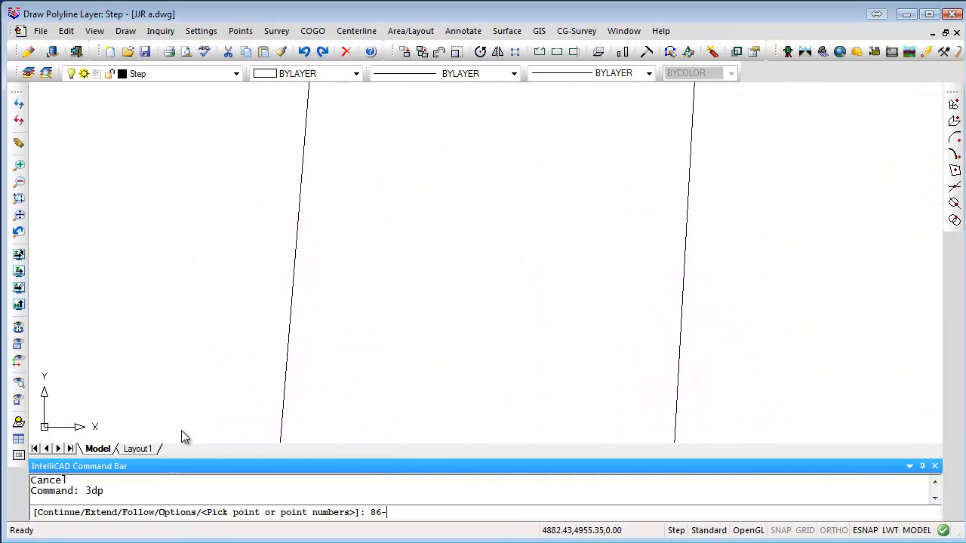
middle_click_drag(200, 244, 193, 460)
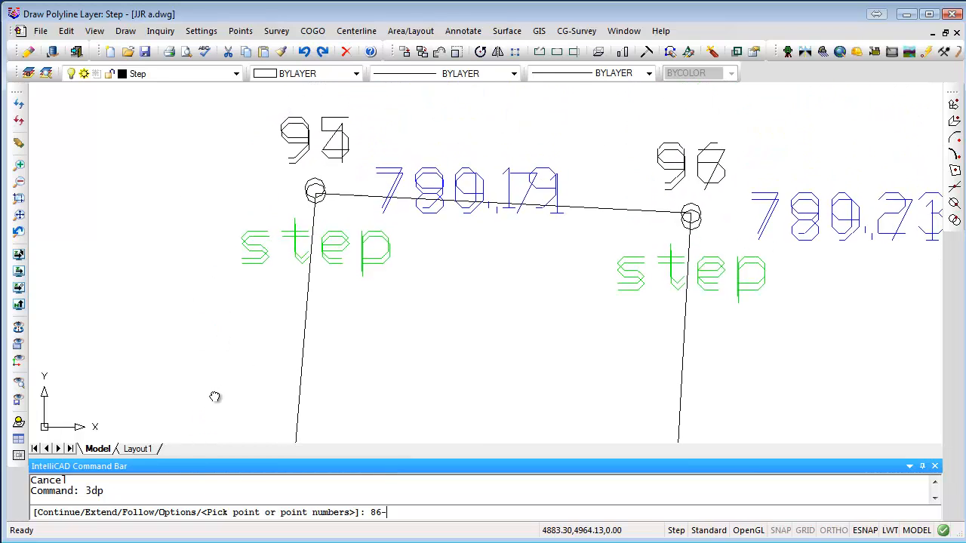
middle_click_drag(215, 397, 215, 399)
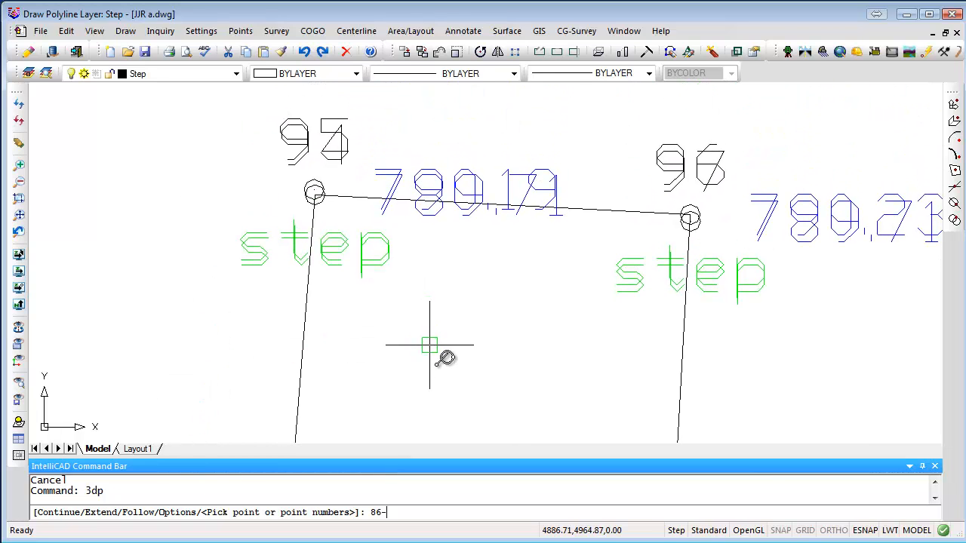
middle_click_drag(350, 174, 328, 124)
middle_click_drag(489, 312, 418, 89)
scroll(440, 203, "down", 2)
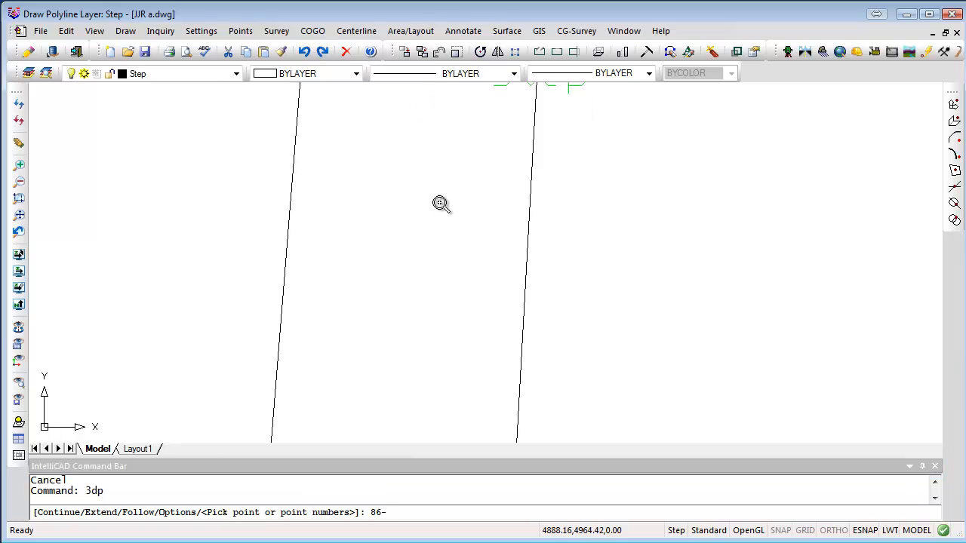
middle_click_drag(431, 327, 421, 93)
middle_click_drag(419, 365, 410, 109)
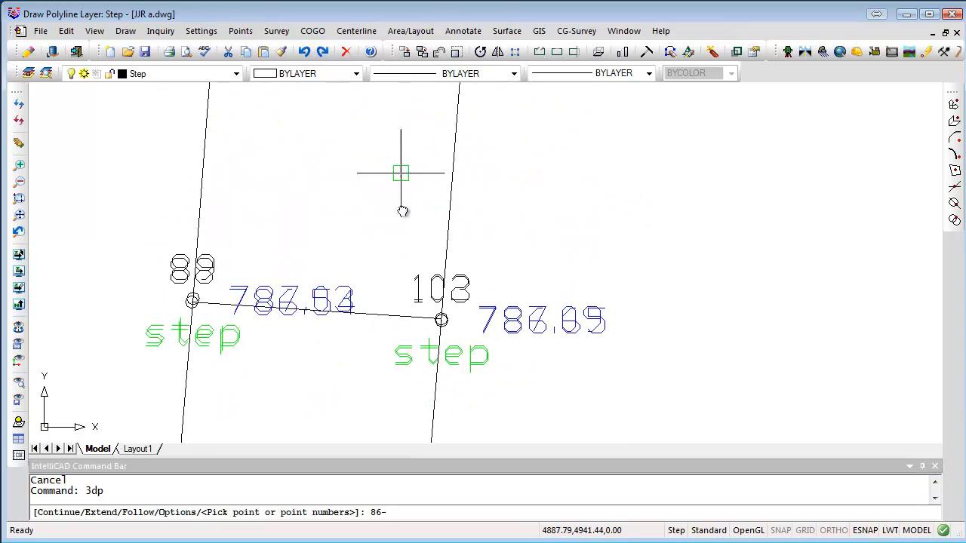
mouse_move(384, 380)
middle_mouse_down()
mouse_move(392, 272)
mouse_move(431, 129)
middle_mouse_up()
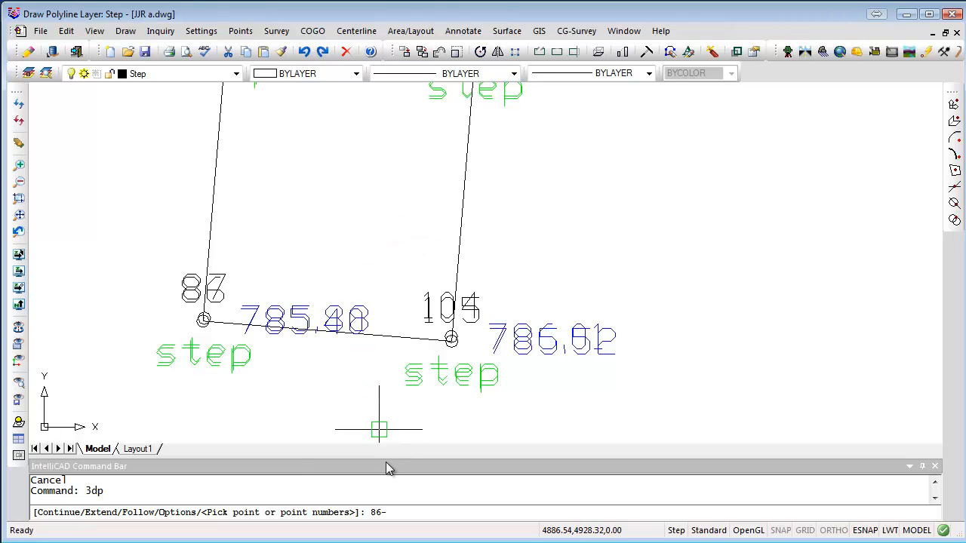
left_click(398, 512)
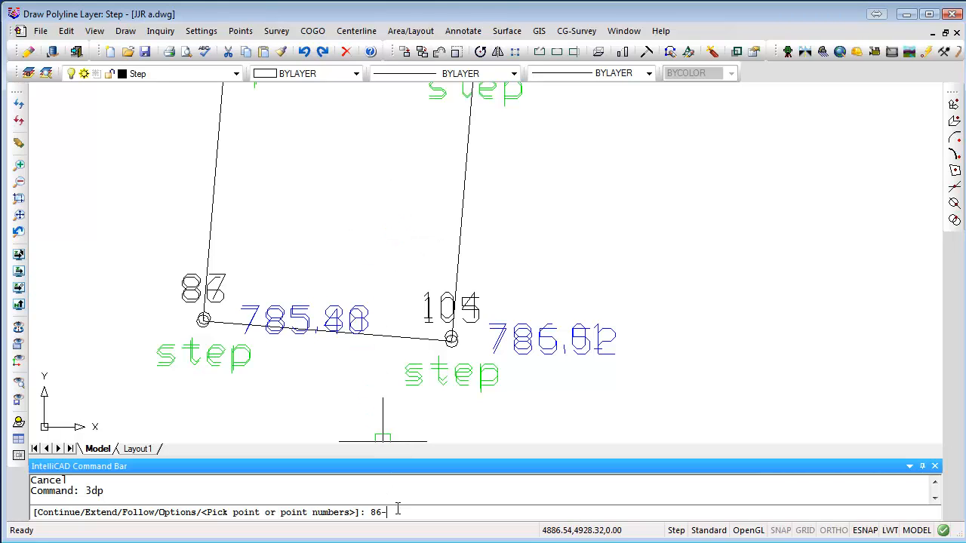
type("105,86")
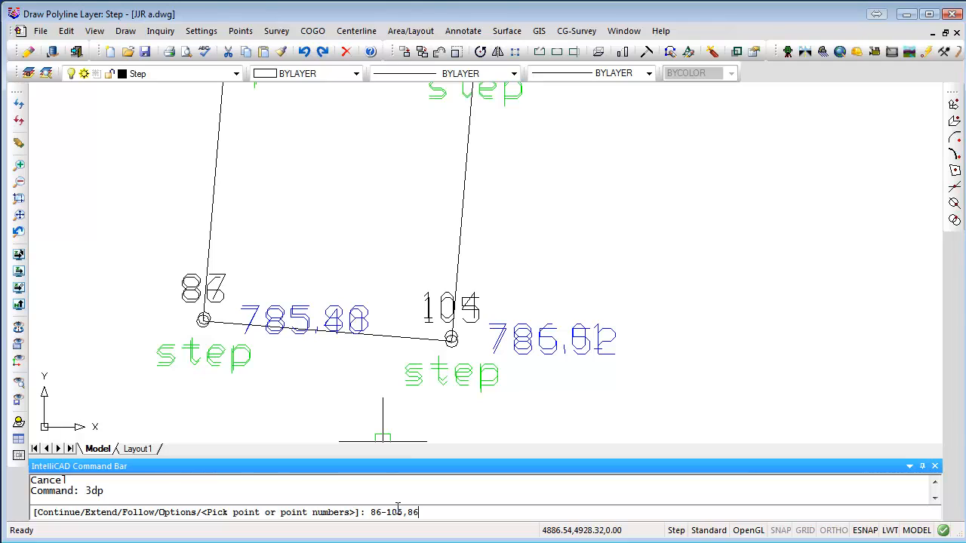
key("Return")
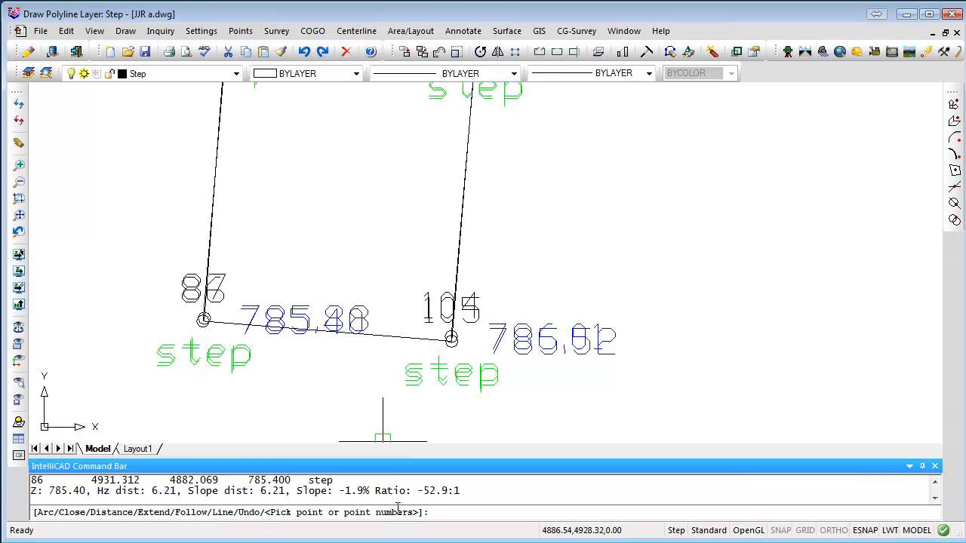
key("Return")
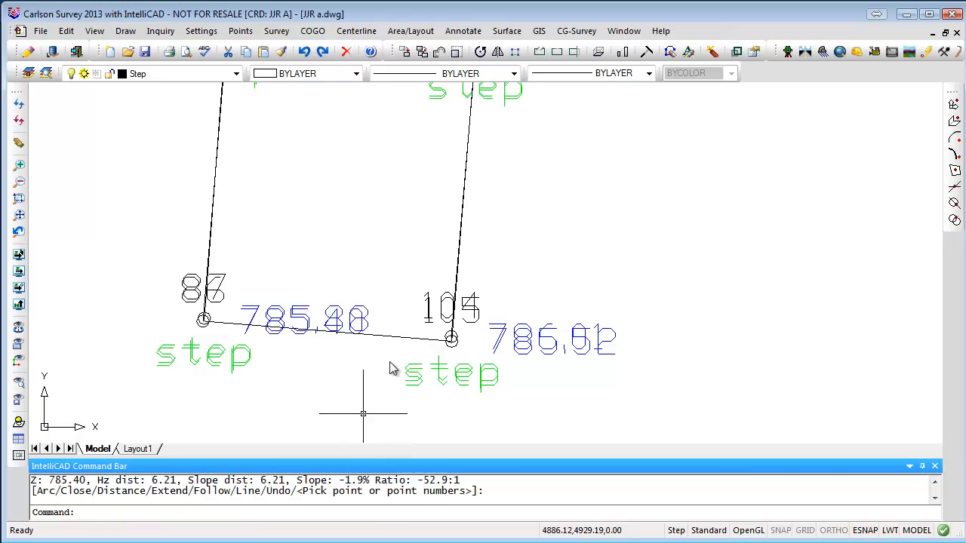
Load the step points and linework into the 3D Viewer Window and examine the steps from different angles.
scroll(483, 332, "down", 5)
mouse_move(539, 269)
middle_mouse_down()
mouse_move(526, 360)
mouse_move(527, 335)
middle_mouse_up()
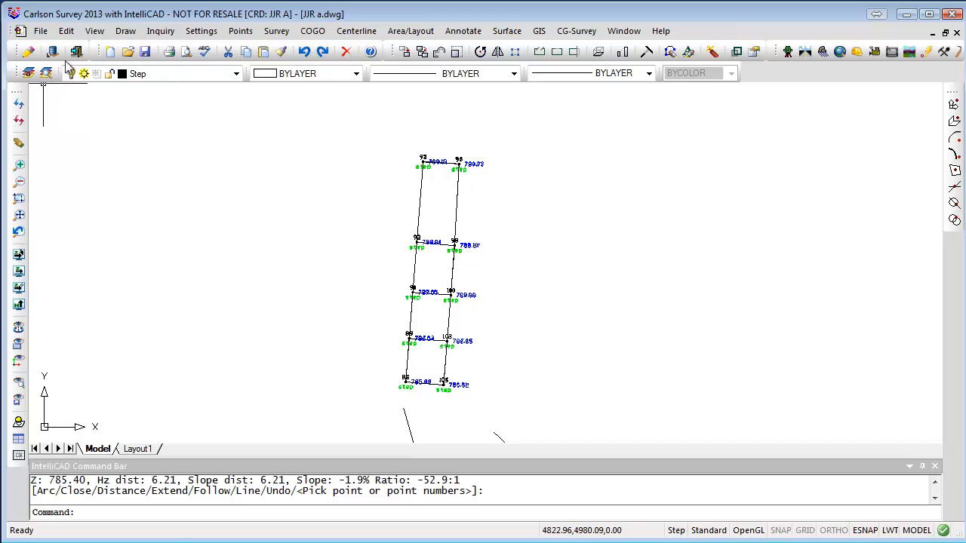
left_click(94, 31)
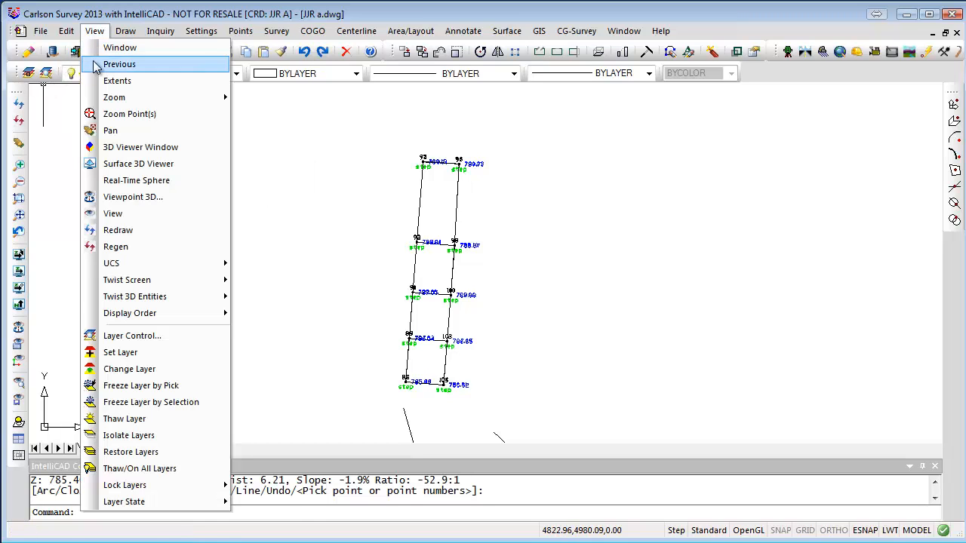
left_click(154, 147)
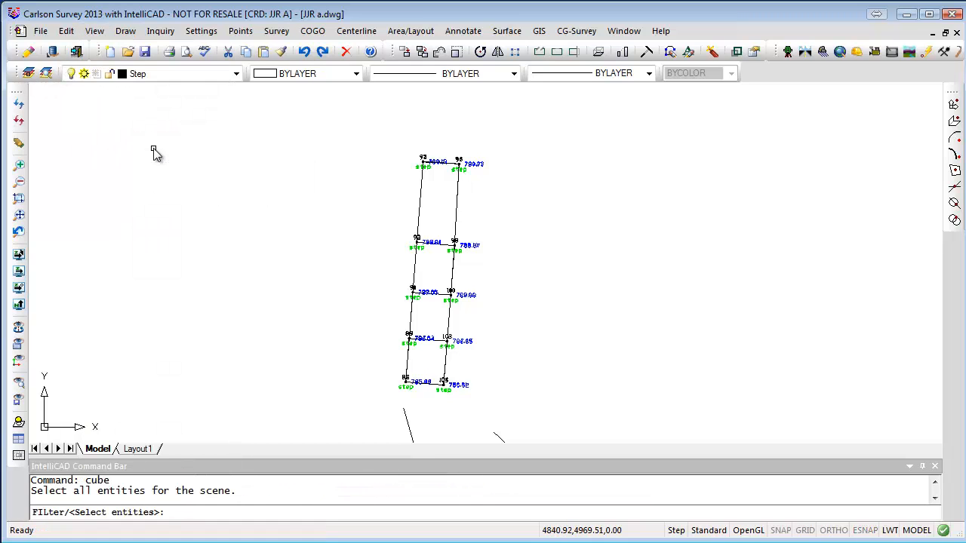
left_click(514, 149)
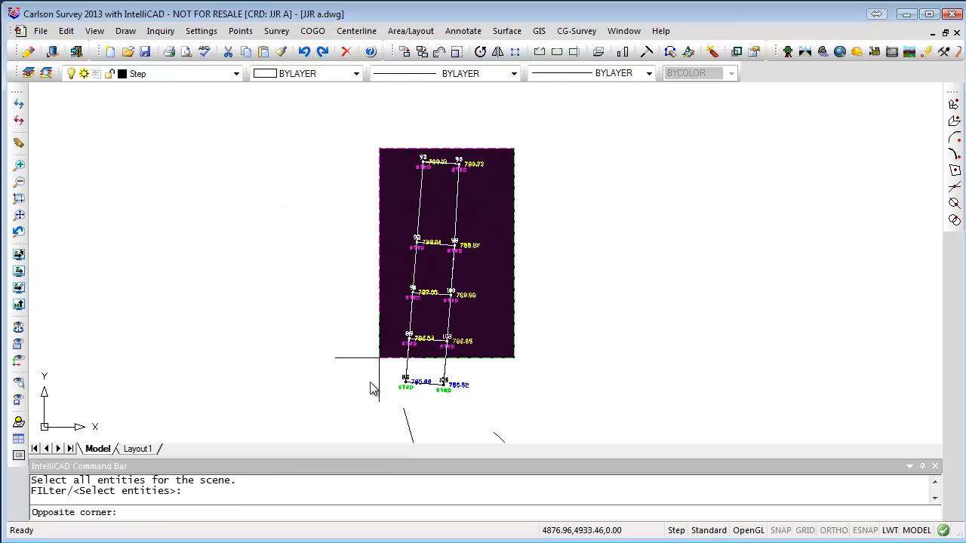
left_click(369, 390)
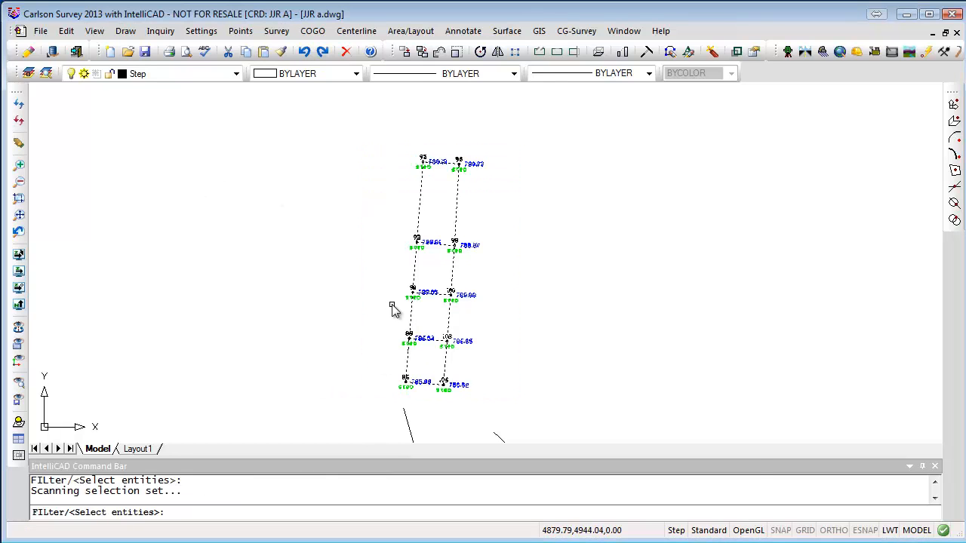
key("Return")
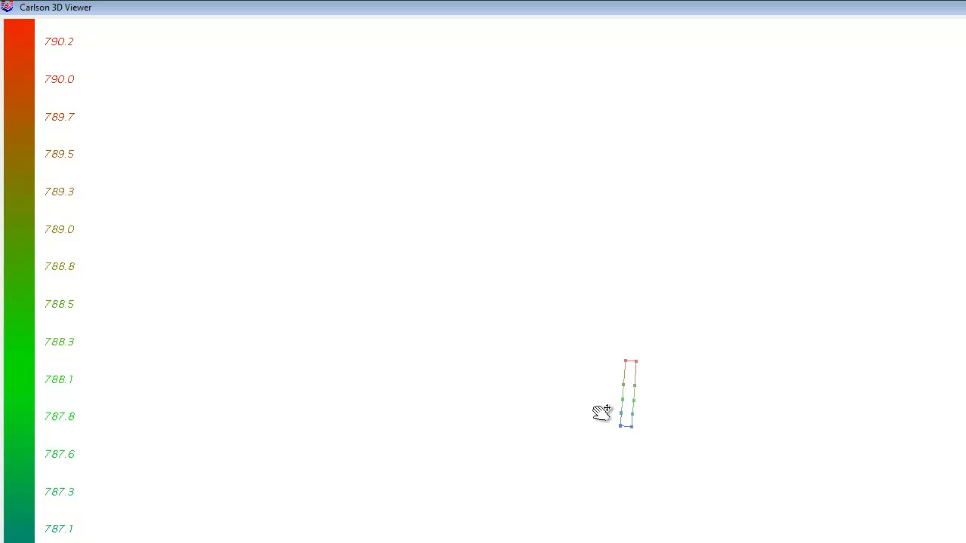
scroll(636, 398, "up", 6)
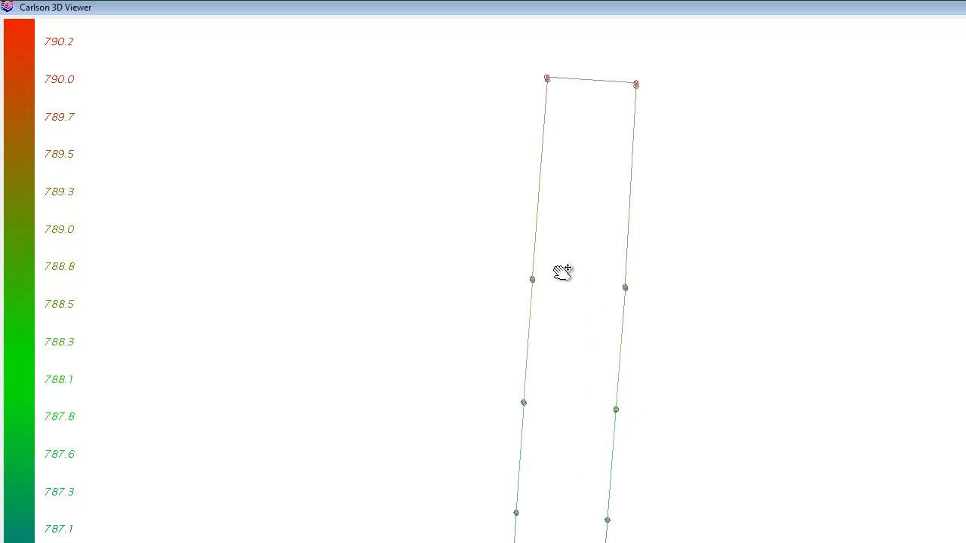
left_click_drag(562, 272, 739, 325)
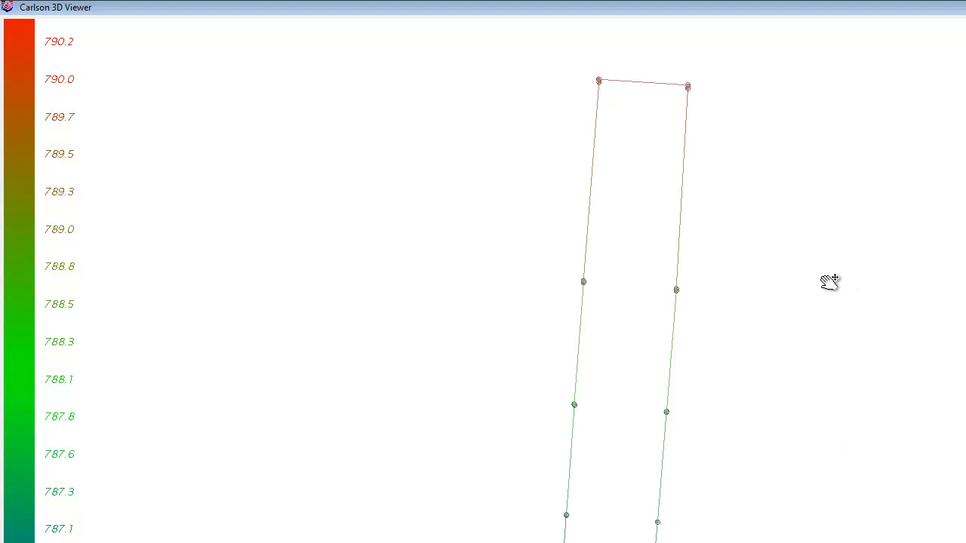
left_click_drag(696, 283, 840, 235)
left_click_drag(845, 288, 768, 300)
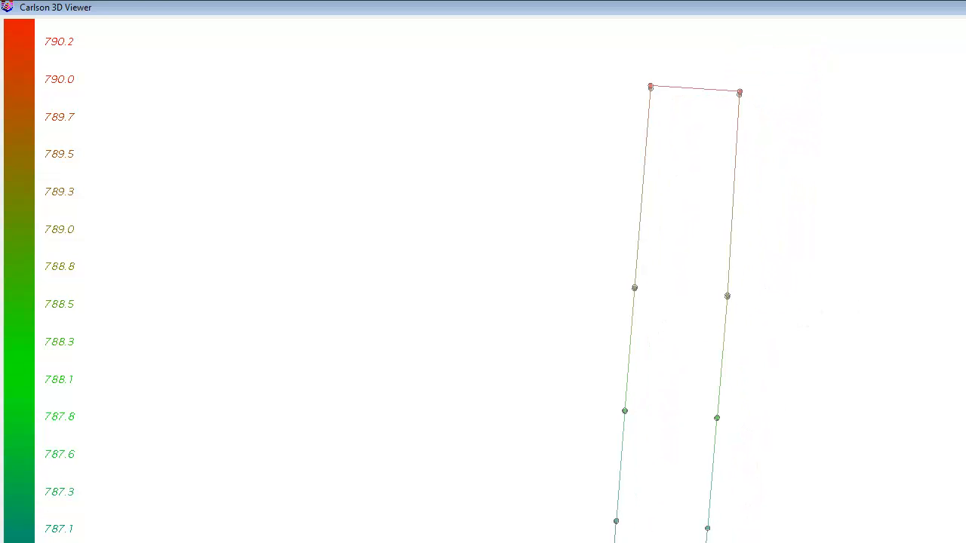
left_click_drag(679, 423, 489, 422)
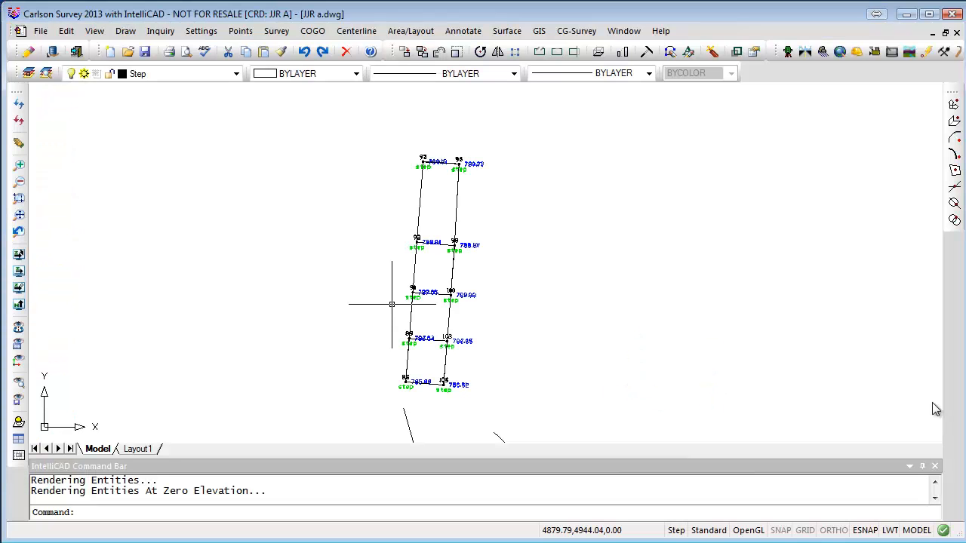
Draw a 3D polyline with the current drawing properties along the bottom step edge, between the lower points of pairs 86/87 and 104/105.
scroll(417, 405, "up", 5)
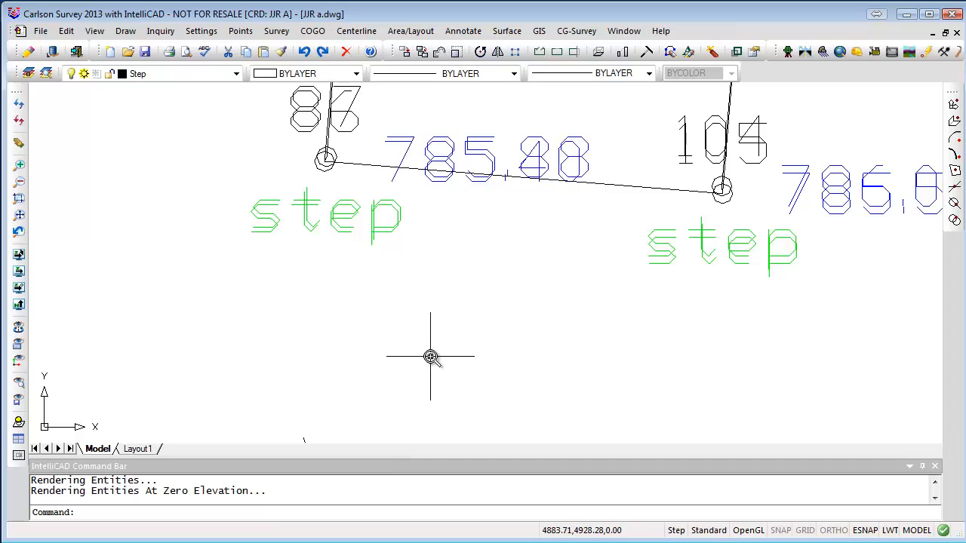
middle_click_drag(494, 209, 517, 341)
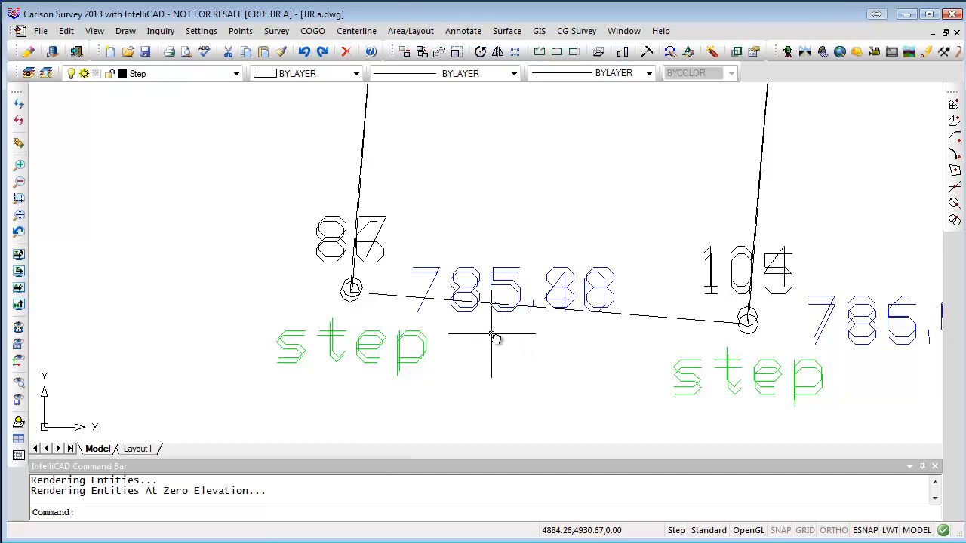
left_click(125, 31)
left_click(147, 80)
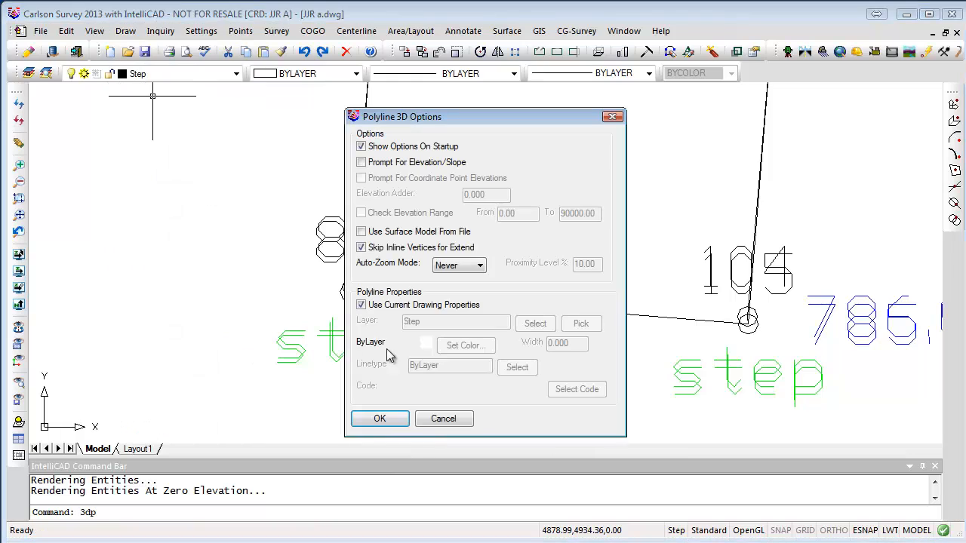
left_click(380, 418)
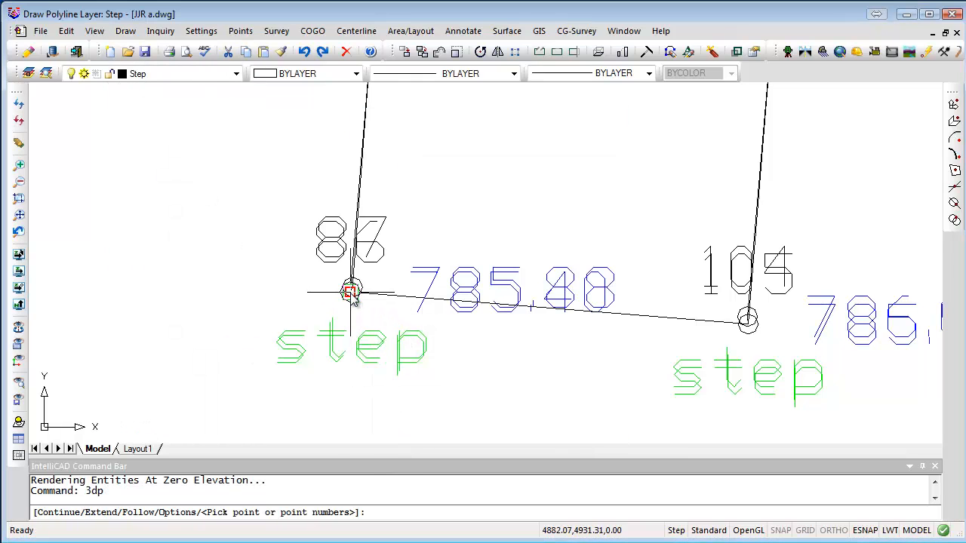
left_click(351, 292)
left_click(747, 323)
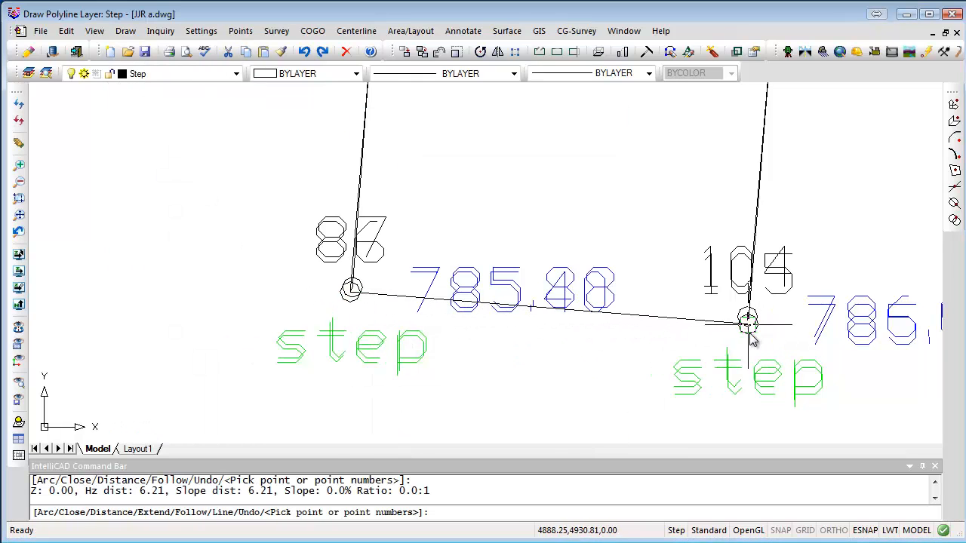
key("Return")
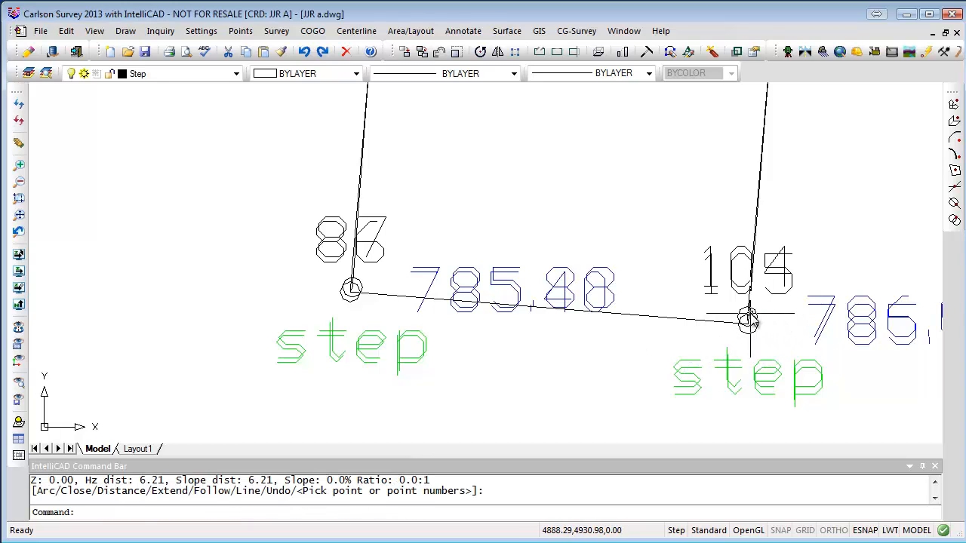
Draw a second 3D polyline across the bottom step row, from the upper point of pair 104/105 to the upper point of pair 86/87.
key("Return")
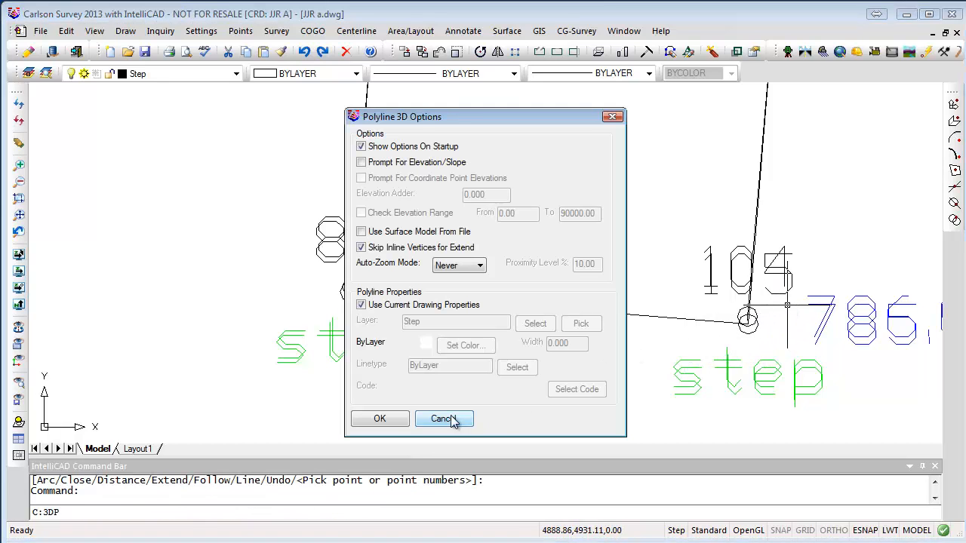
left_click(406, 421)
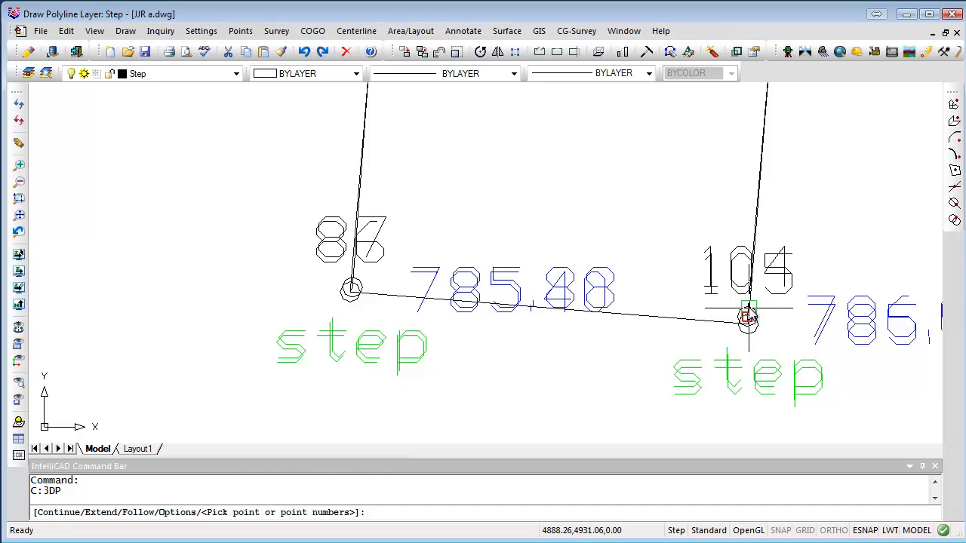
scroll(747, 323, "up", 4)
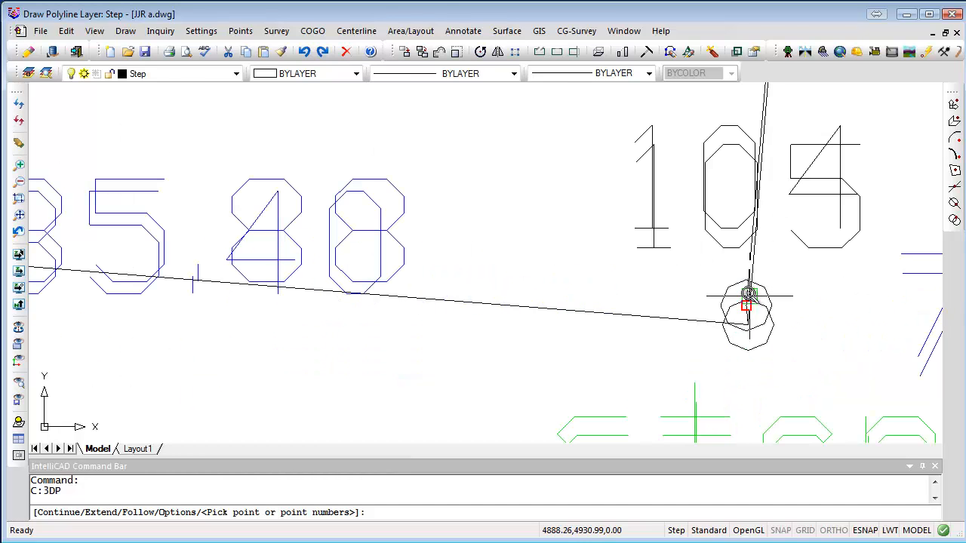
left_click(746, 282)
middle_click_drag(385, 241, 854, 258)
scroll(854, 258, "down", 2)
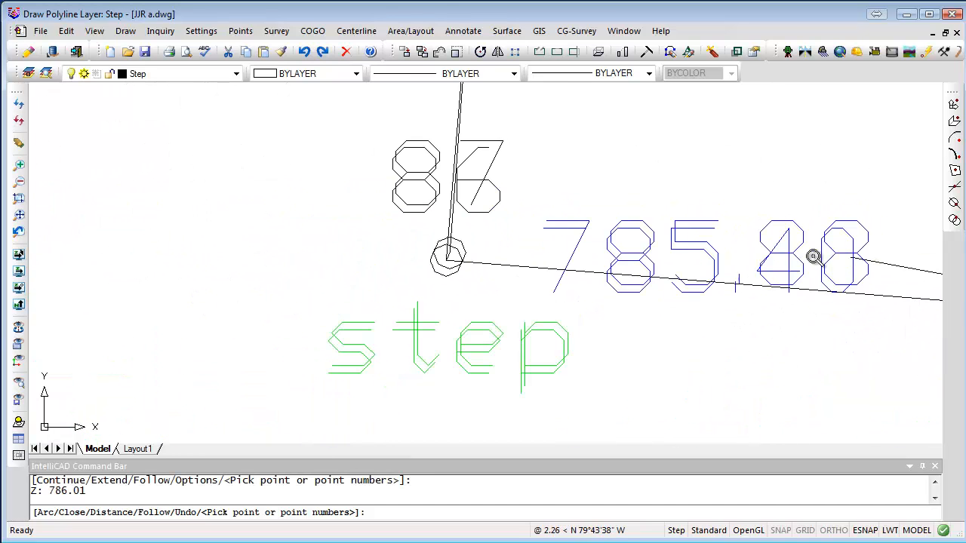
scroll(495, 264, "up", 2)
left_click(398, 230)
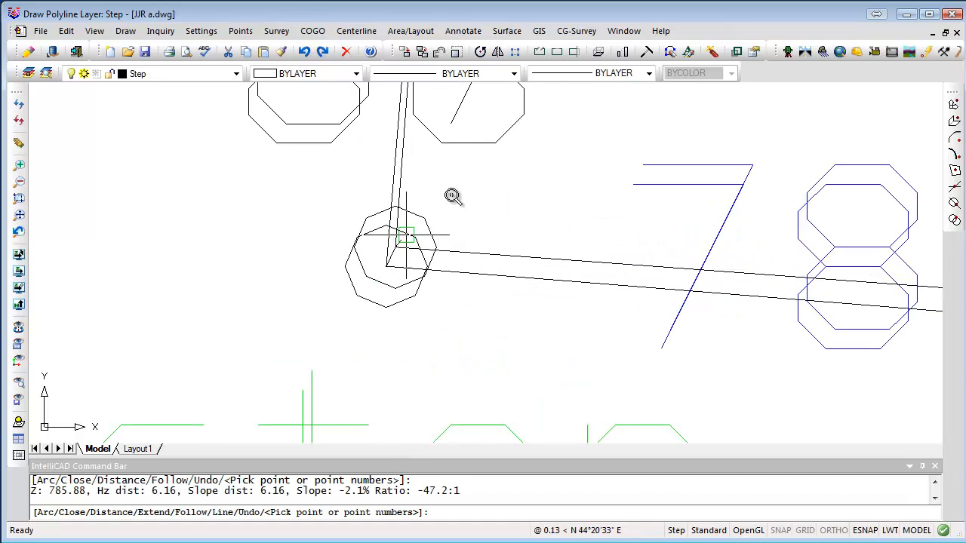
key("Return")
Draw a 3D polyline across the second step row, from the lower point of pair 102/103 to the lower point of pair 88/89.
key("Return")
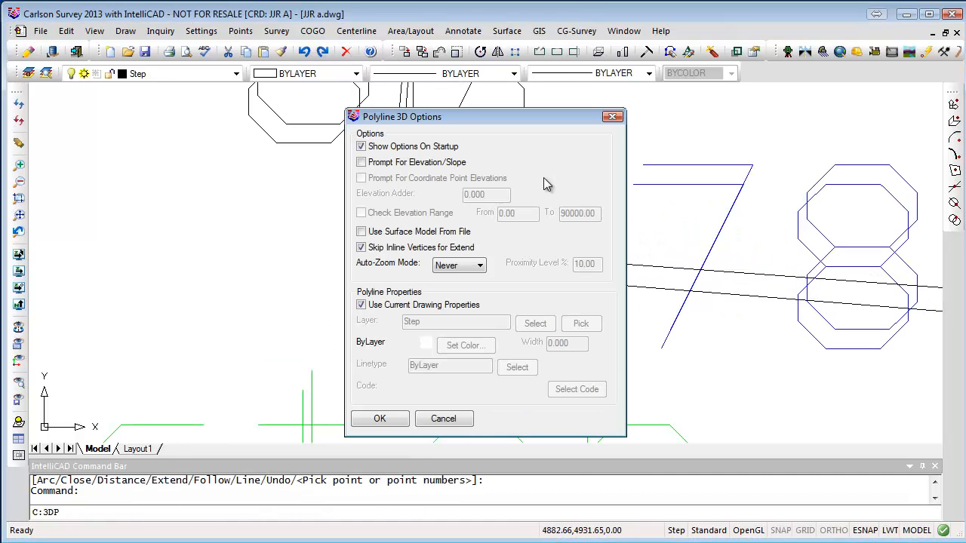
left_click(390, 415)
scroll(531, 233, "down", 4)
middle_click_drag(595, 182, 543, 375)
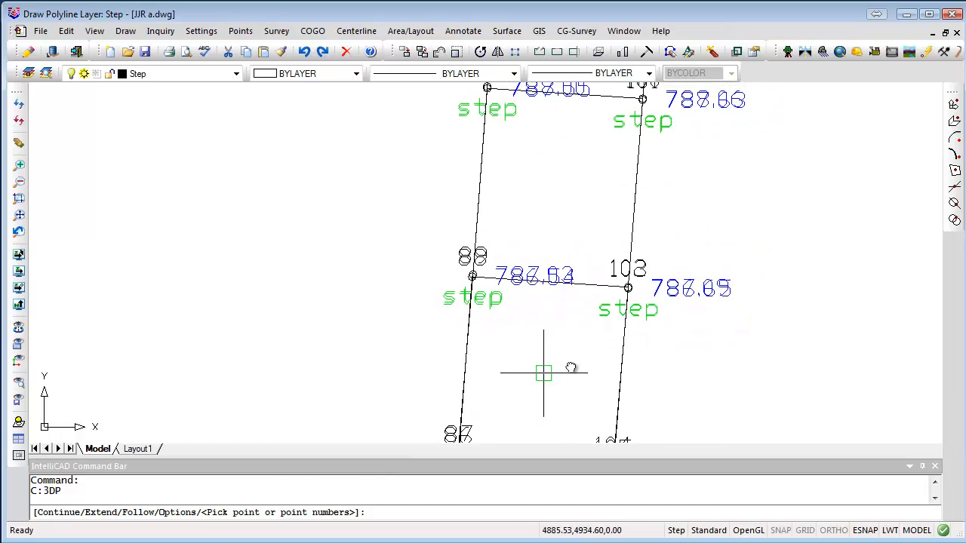
scroll(667, 293, "up", 6)
left_click(746, 323)
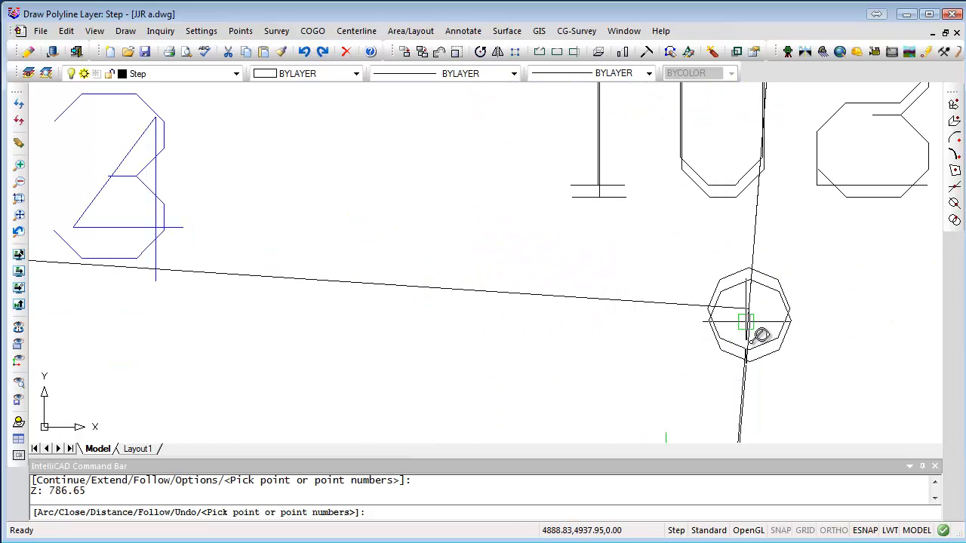
middle_click_drag(193, 289, 660, 283)
middle_click_drag(185, 279, 720, 319)
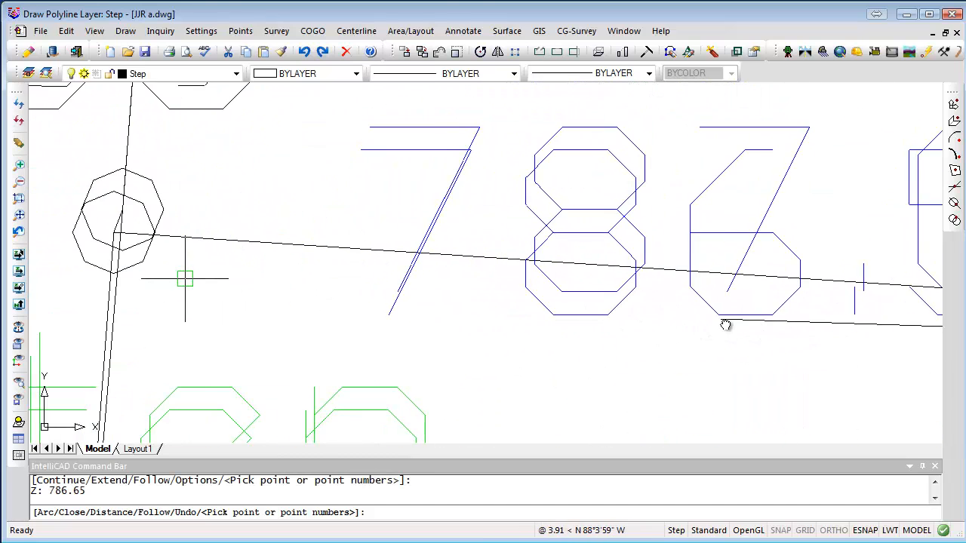
left_click(111, 241)
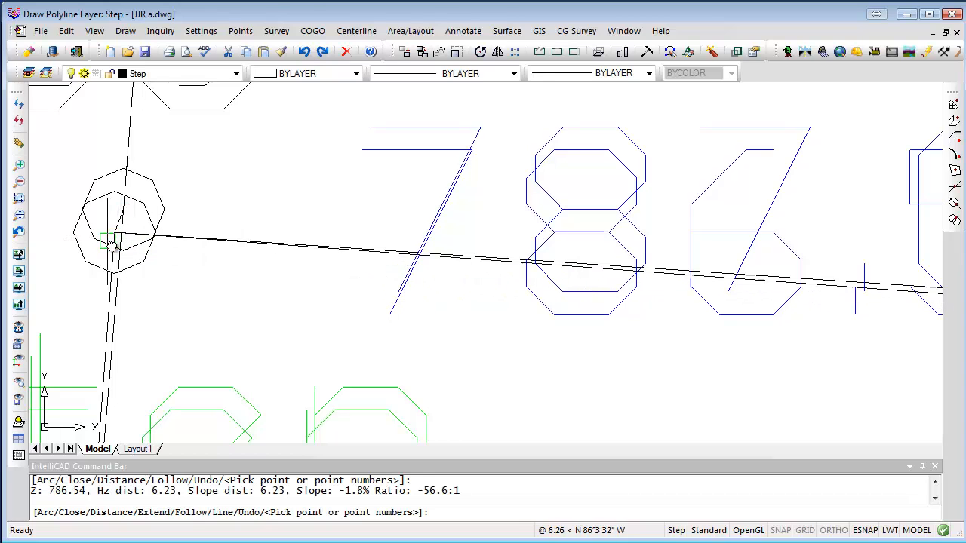
key("Return")
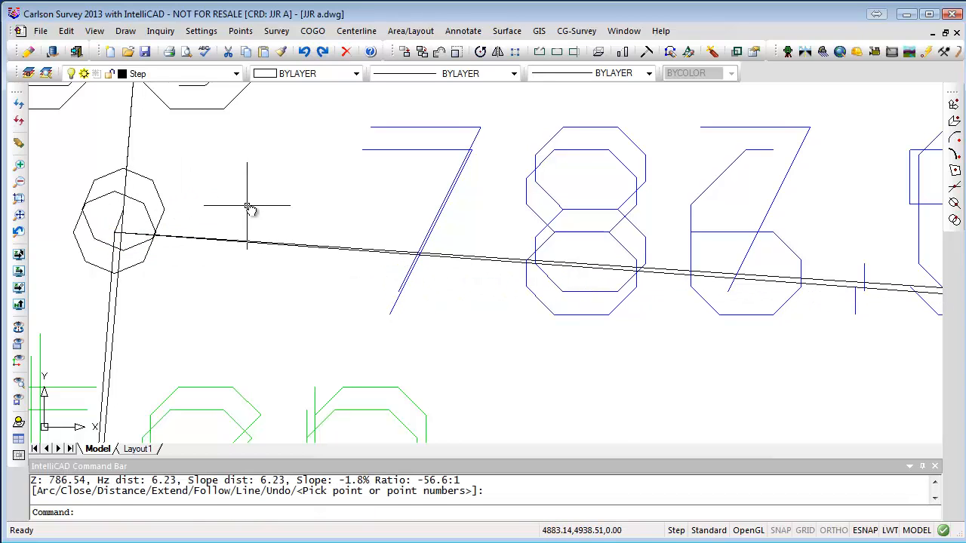
Draw a 3D polyline across the second step row, from the upper point of pair 88/89 to the upper point of pair 102/103.
key("Return")
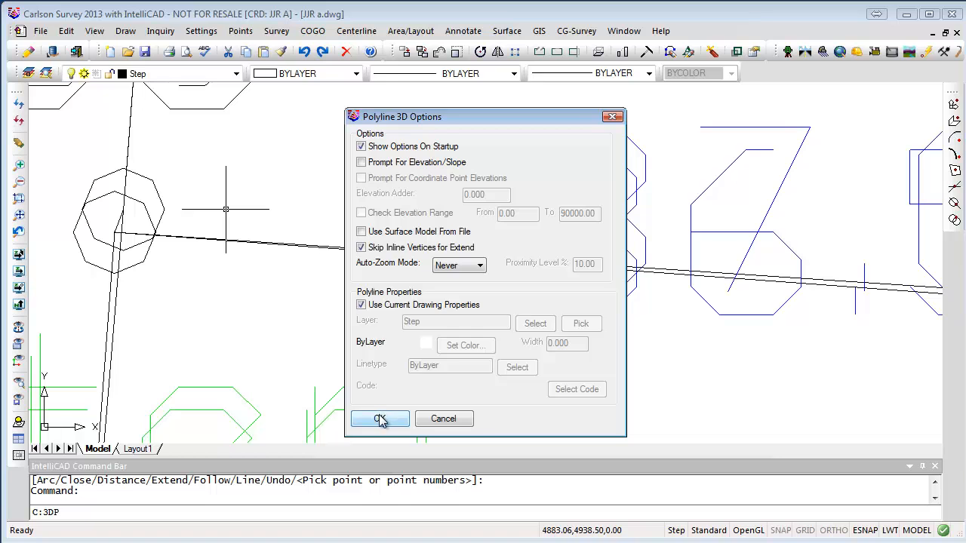
left_click(380, 420)
left_click(124, 212)
mouse_move(661, 255)
middle_mouse_down()
mouse_move(130, 220)
mouse_move(66, 229)
middle_mouse_up()
middle_click_drag(589, 229, 178, 233)
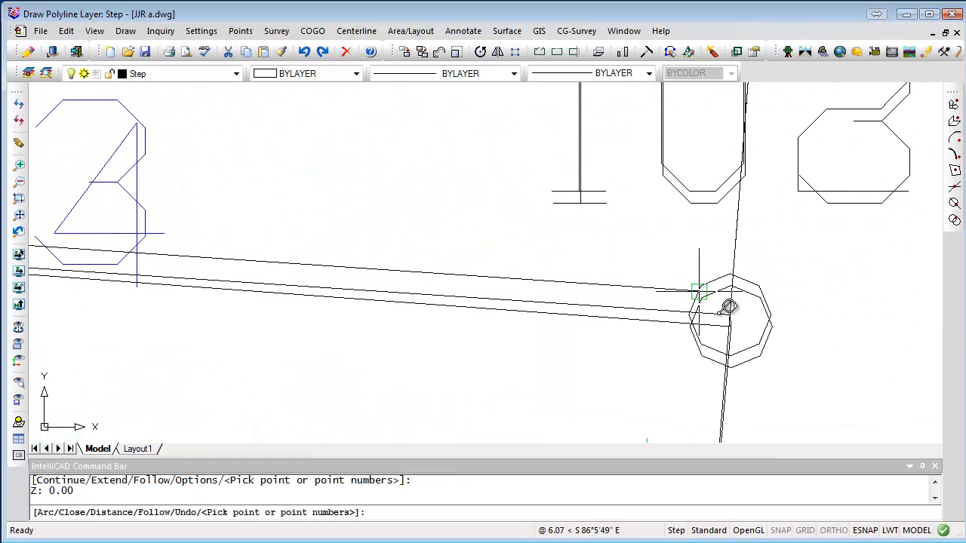
left_click(734, 304)
key("Return")
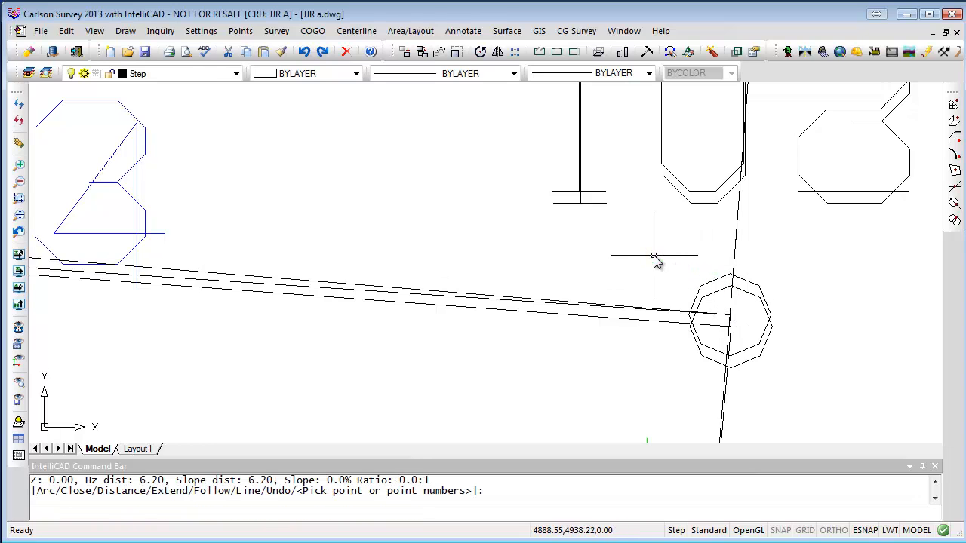
Draw a 3D polyline across the third step row, from the lower point of pair 100/101 to the lower point of pair 90/91.
key("Return")
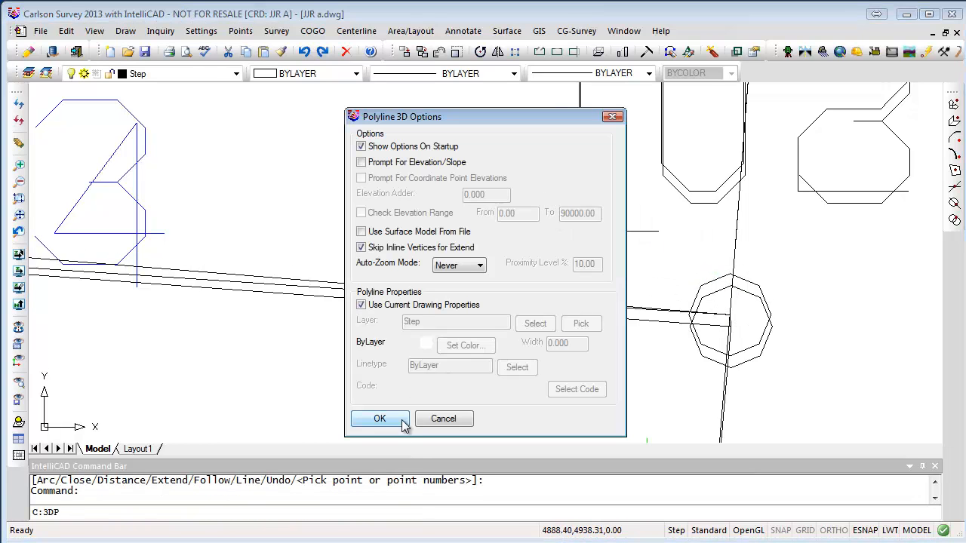
left_click(379, 419)
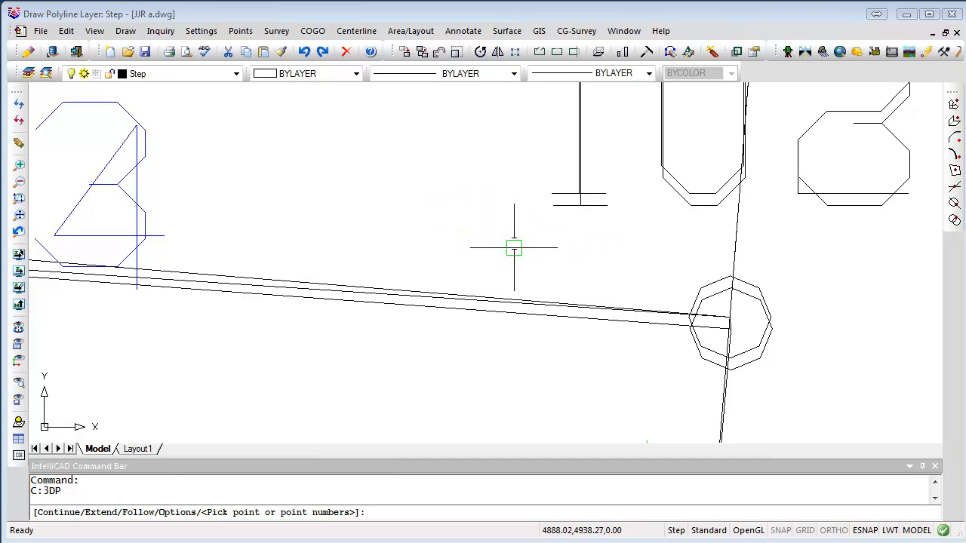
scroll(514, 245, "down", 4)
middle_click_drag(510, 193, 503, 470)
scroll(547, 267, "up", 5)
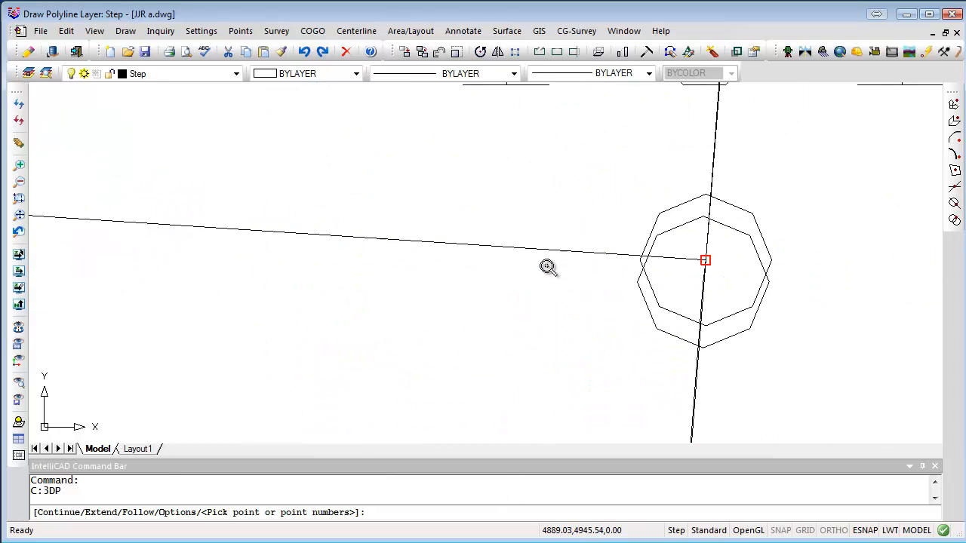
left_click(703, 281)
left_click_drag(287, 278, 833, 342)
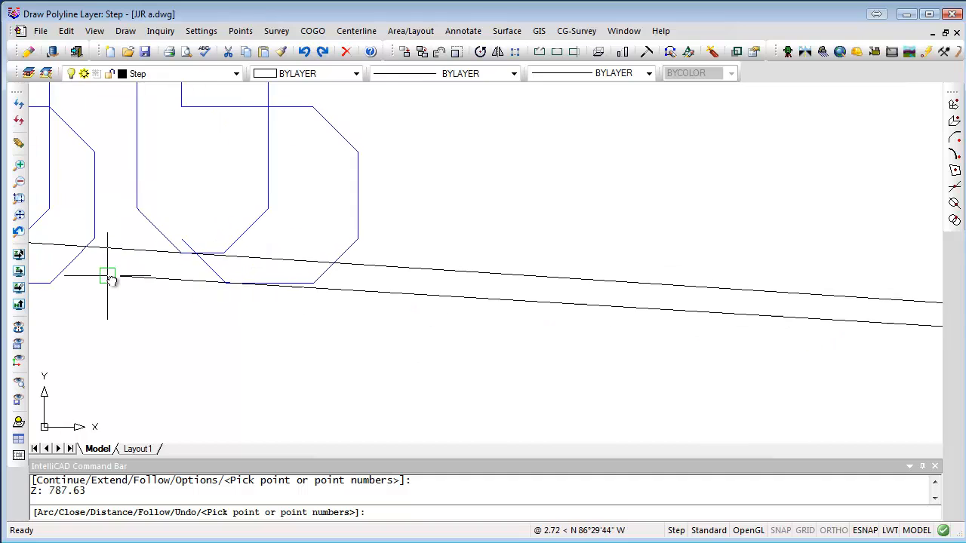
middle_click_drag(108, 276, 736, 343)
middle_click_drag(161, 332, 672, 324)
scroll(636, 319, "down", 4)
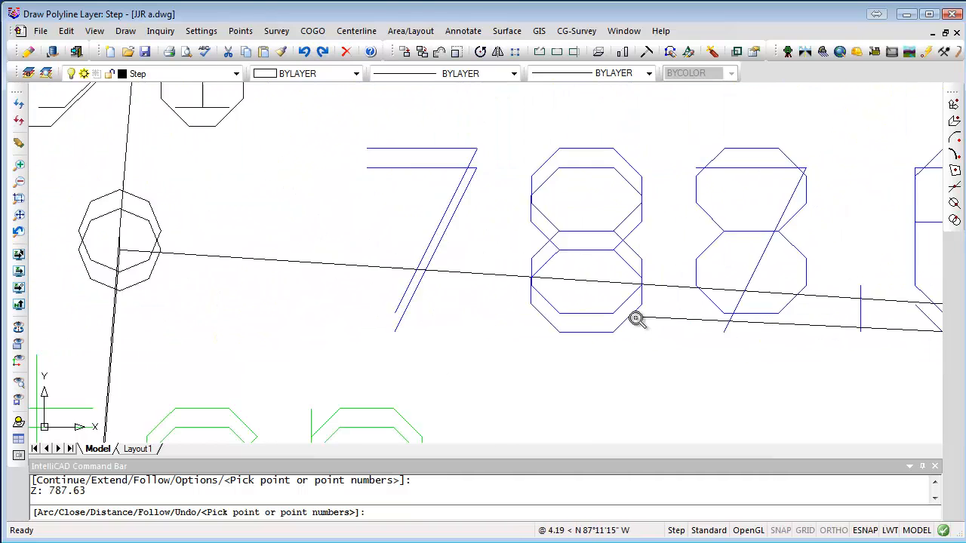
scroll(315, 286, "up", 5)
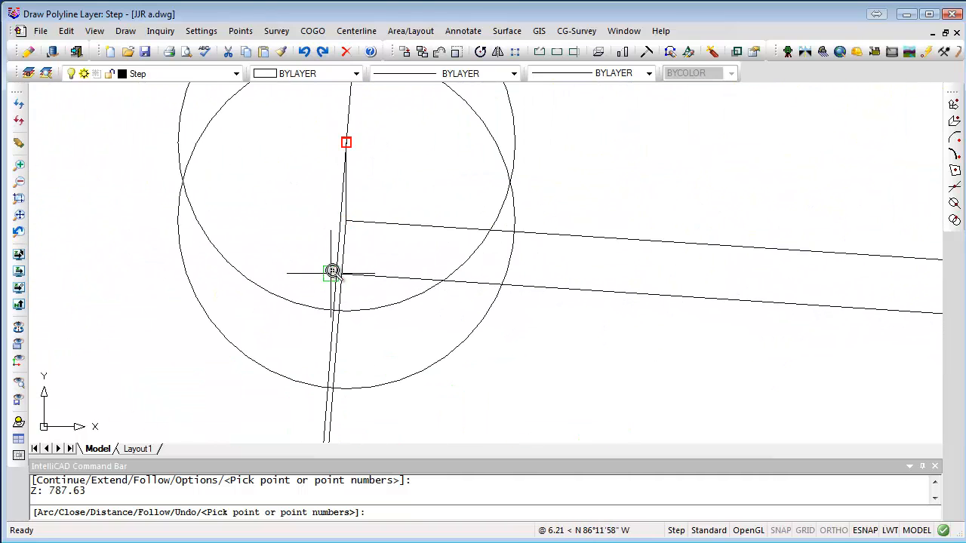
left_click(347, 232)
key("Return")
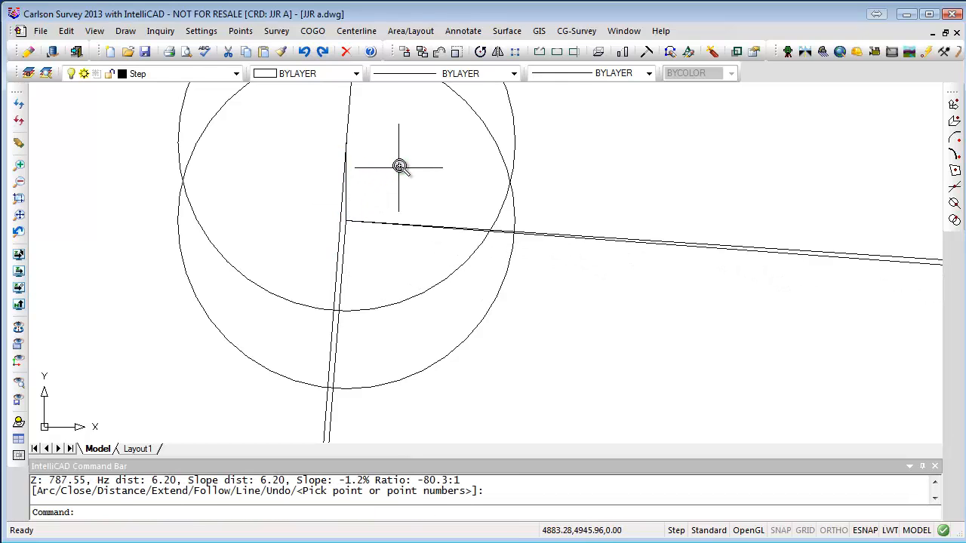
Draw a 3D polyline across the third step row, from the upper point of pair 90/91 to the upper point of pair 100/101.
key("Return")
left_click(382, 419)
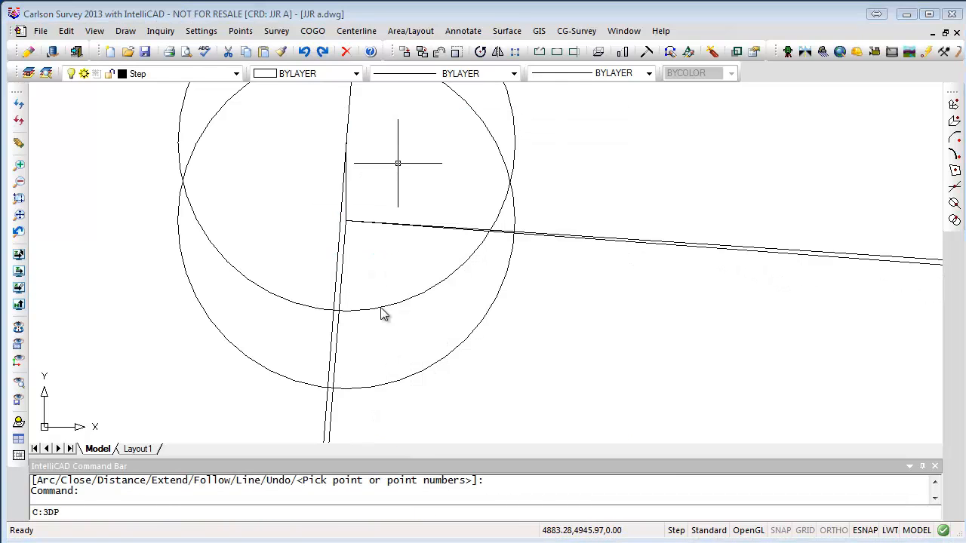
left_click(345, 153)
scroll(604, 200, "down", 3)
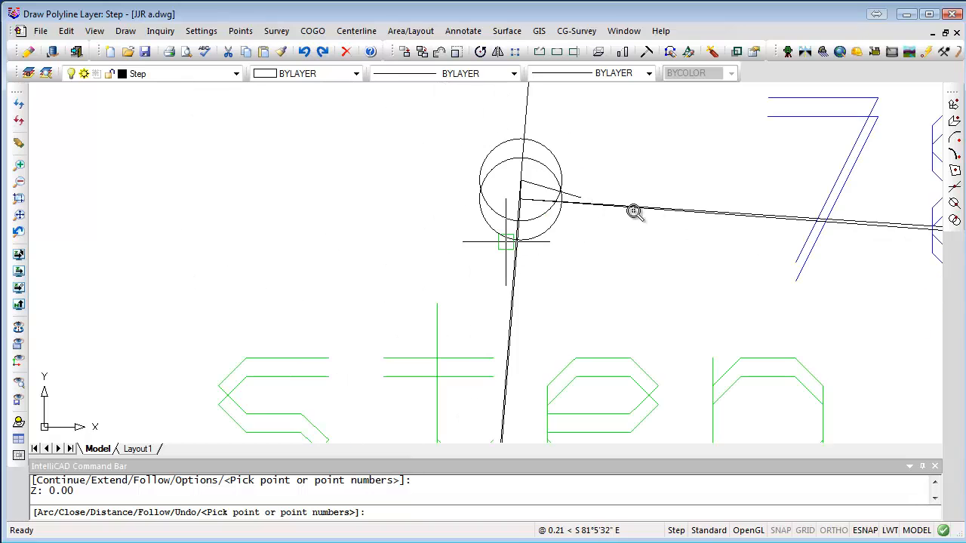
middle_click_drag(774, 223, 8, 260)
scroll(327, 277, "down", 5)
scroll(199, 248, "up", 6)
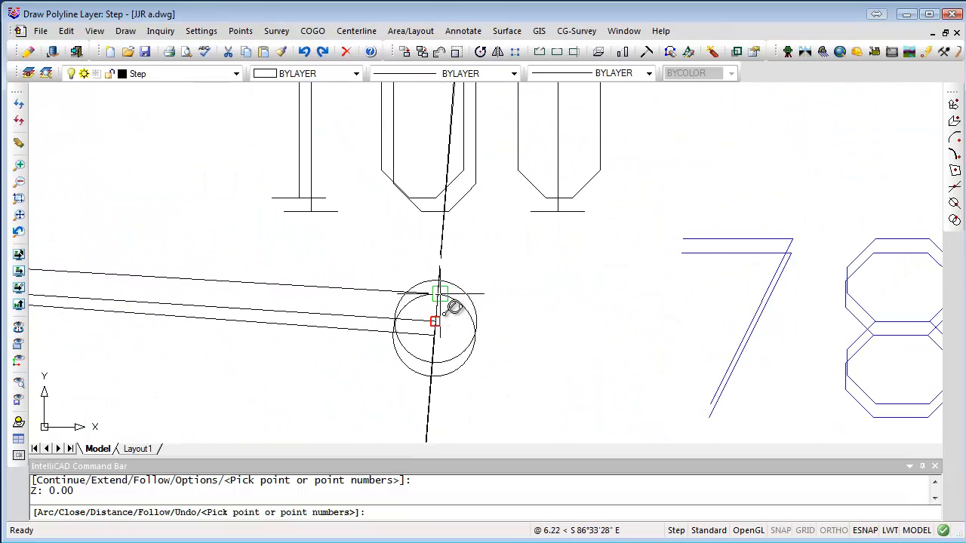
left_click(453, 310)
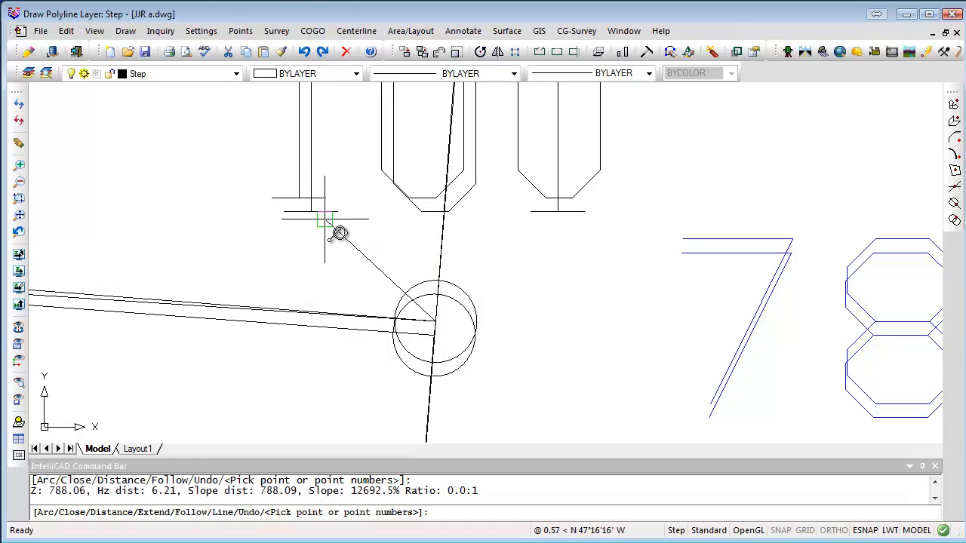
key("Return")
Draw a 3D polyline across the fourth step row, from the lower point of pair 98/99 to the lower point of pair 92/93.
scroll(329, 225, "down", 3)
scroll(328, 225, "down", 4)
middle_click_drag(307, 197, 359, 496)
scroll(387, 198, "up", 2)
scroll(410, 256, "up", 2)
scroll(416, 274, "down", 2)
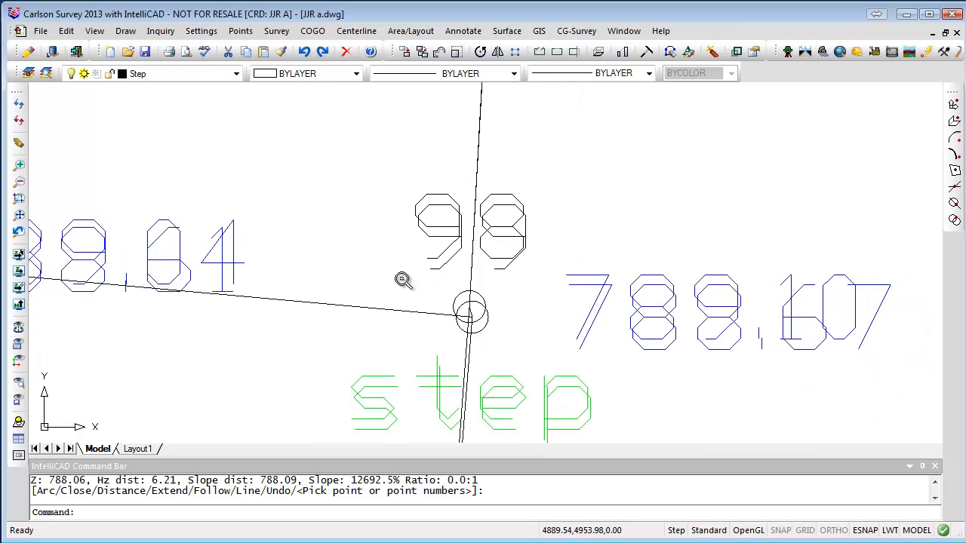
type("3dp")
scroll(370, 270, "up", 2)
key("Return")
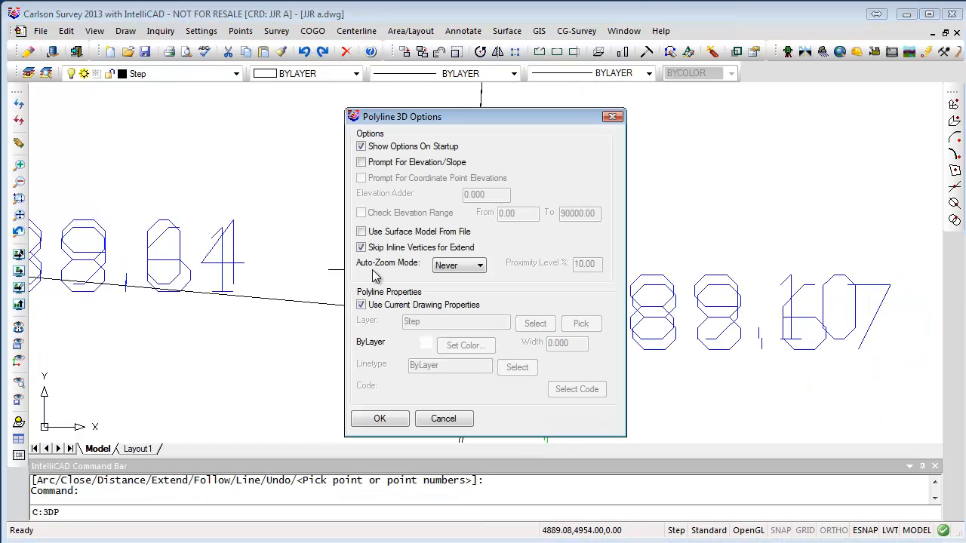
left_click(382, 422)
middle_click_drag(369, 381, 600, 380)
scroll(693, 323, "up", 3)
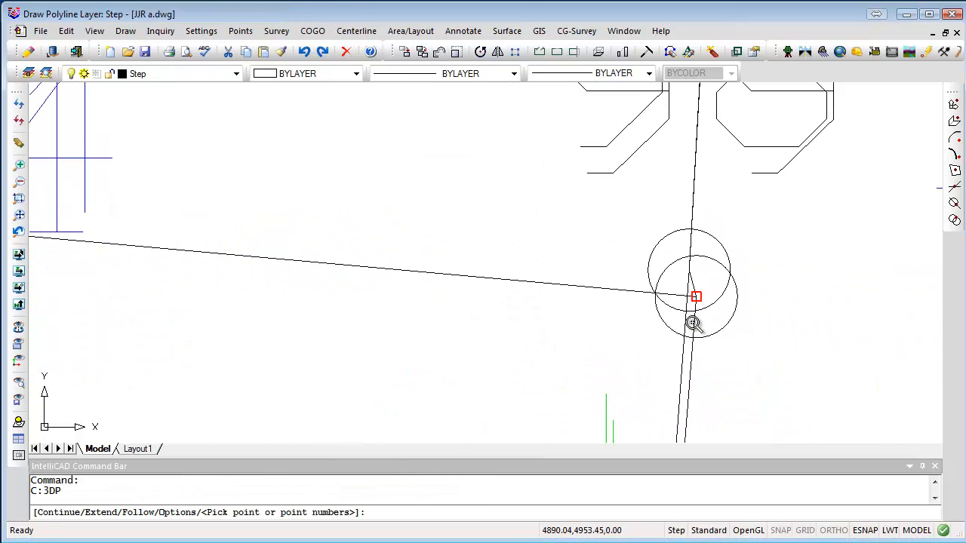
left_click(696, 299)
middle_click_drag(330, 320, 431, 324)
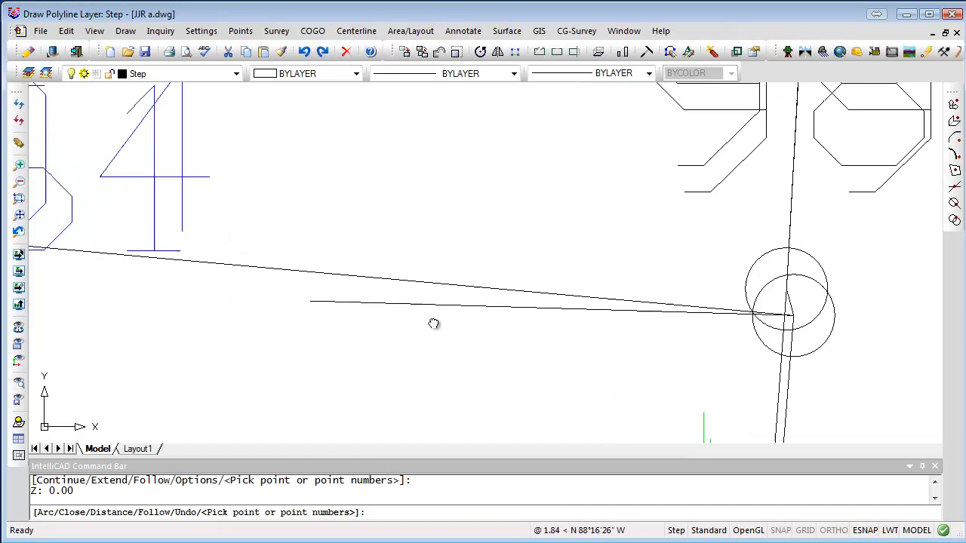
scroll(535, 330, "up", 3)
scroll(527, 346, "down", 1)
scroll(521, 339, "down", 3)
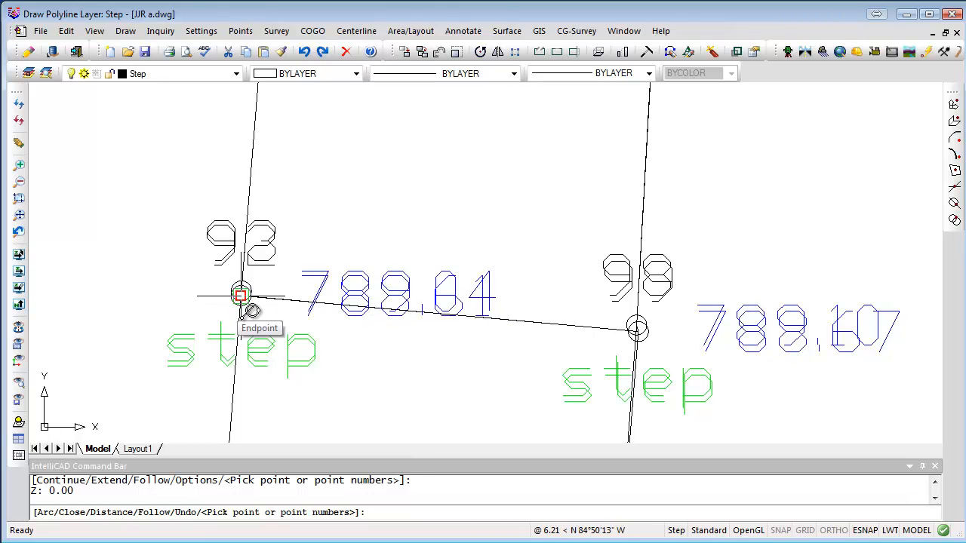
left_click(241, 294)
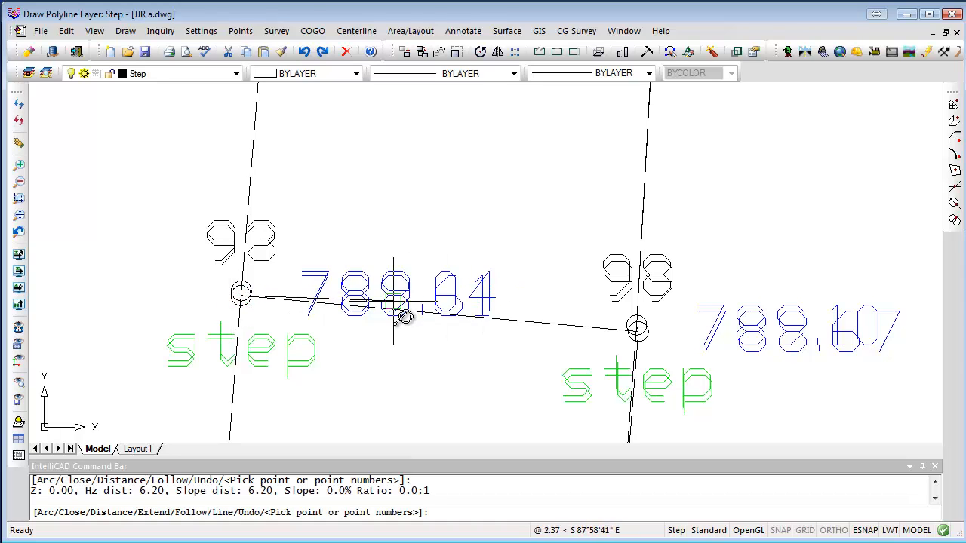
key("Return")
Draw a 3D polyline across the fourth step row, from the upper point of pair 92/93 to the upper point of pair 98/99.
key("Return")
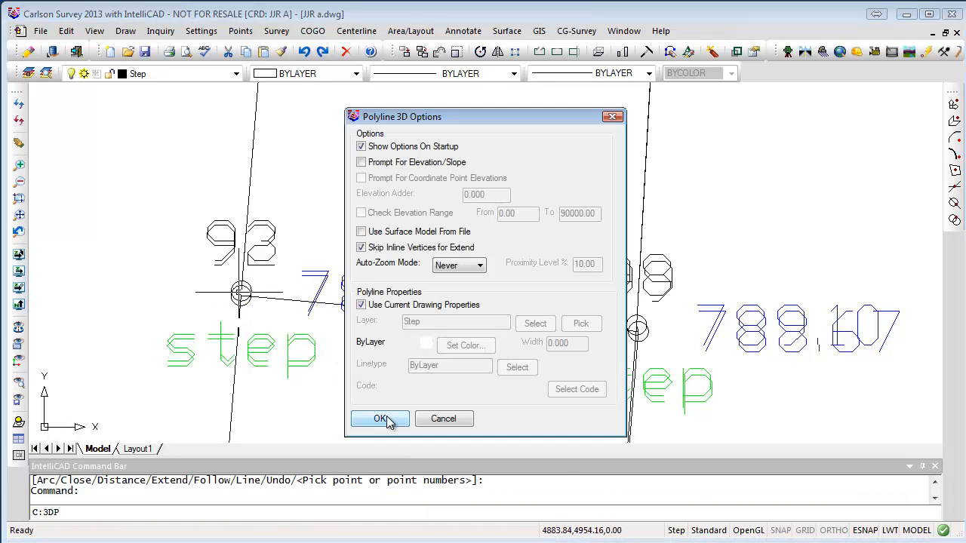
left_click(381, 419)
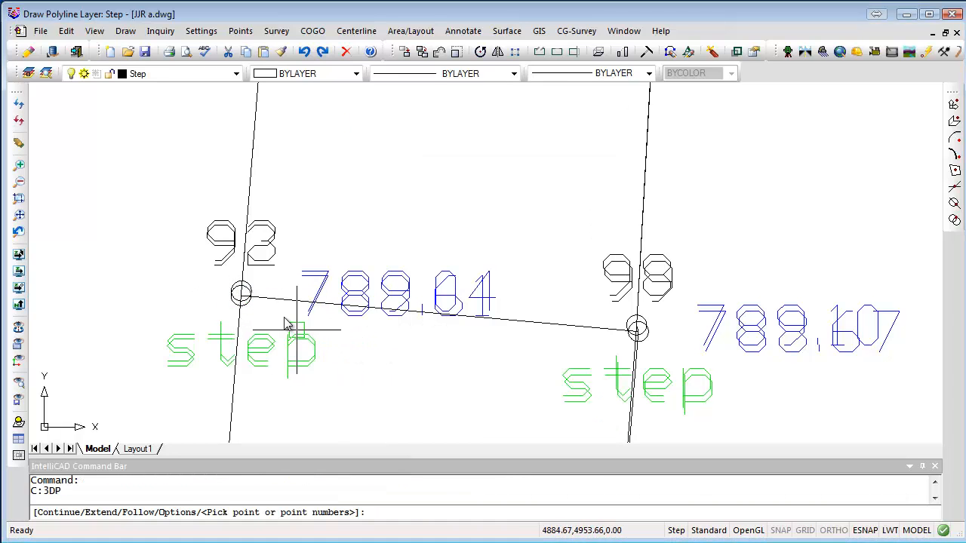
left_click(241, 295)
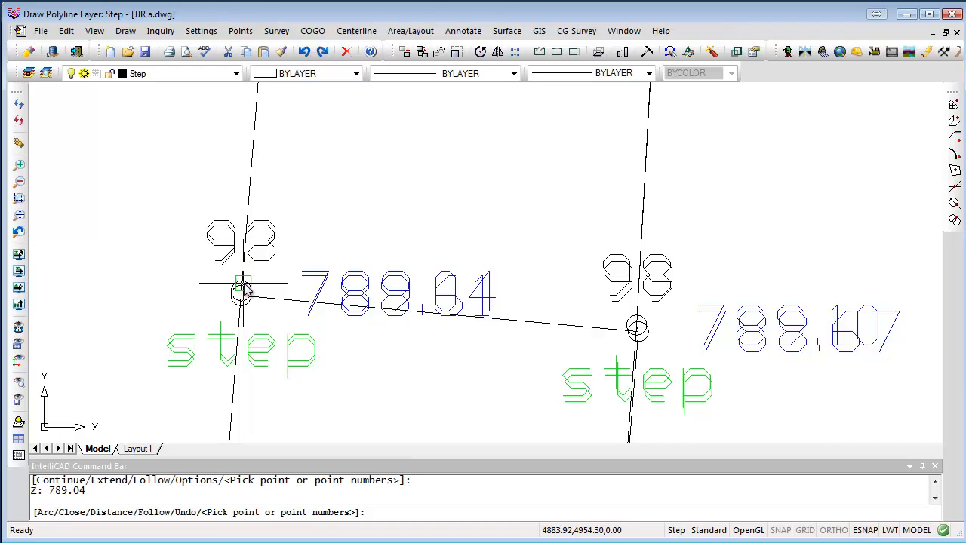
left_click(637, 329)
key("Return")
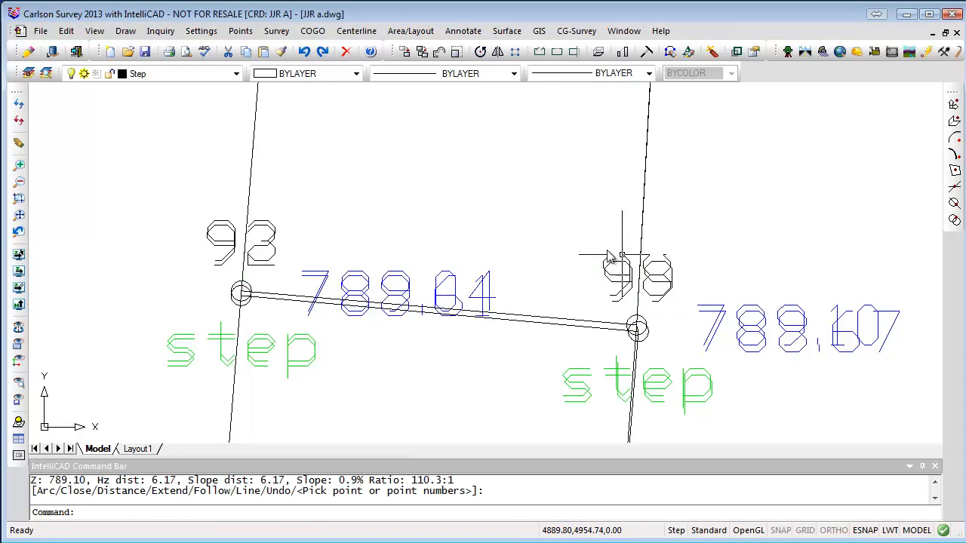
Draw a 3D polyline across the top step row, from the lower point of pair 96/97 to the lower point of pair 94/95.
middle_click_drag(575, 180, 565, 427)
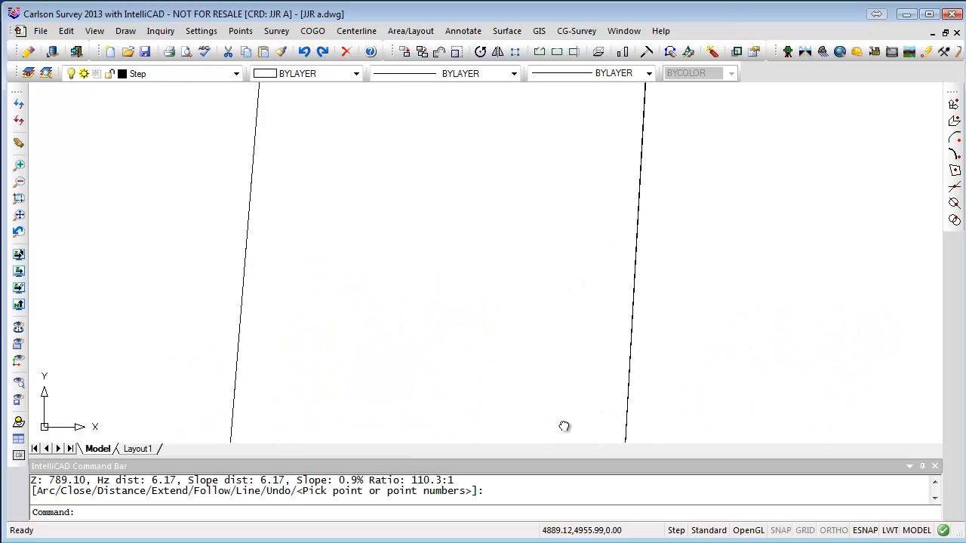
scroll(564, 427, "down", 2)
mouse_move(530, 145)
middle_mouse_down()
mouse_move(508, 342)
mouse_move(539, 381)
middle_mouse_up()
scroll(552, 259, "up", 2)
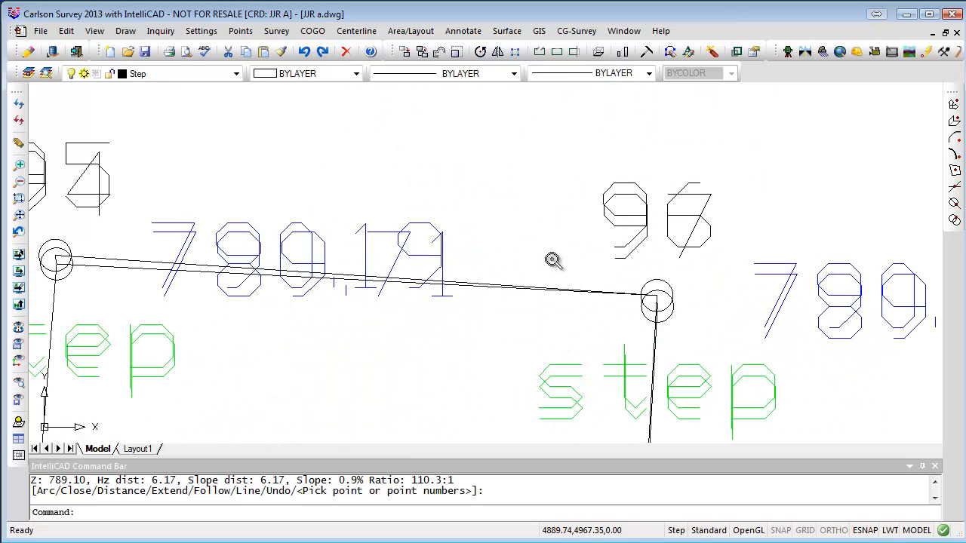
key("Return")
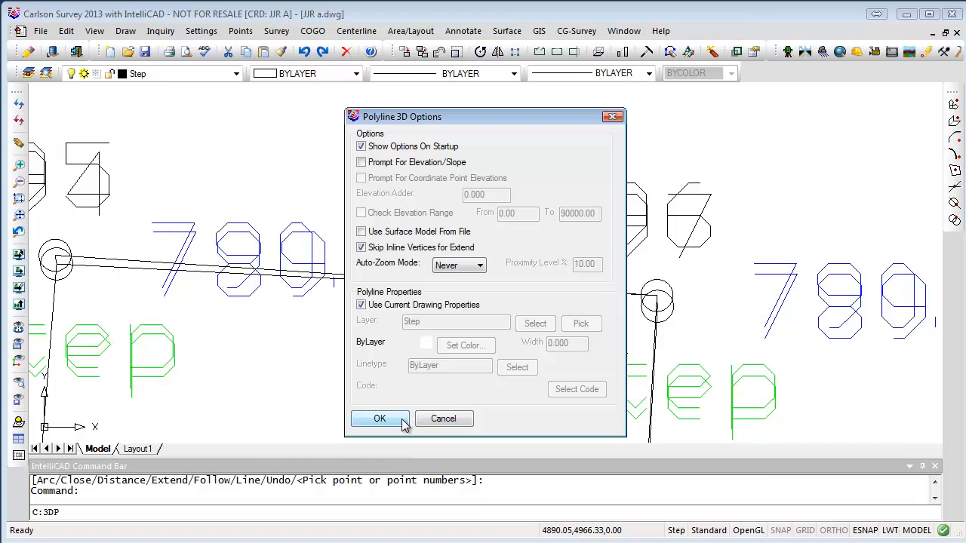
left_click(380, 419)
left_click(653, 311)
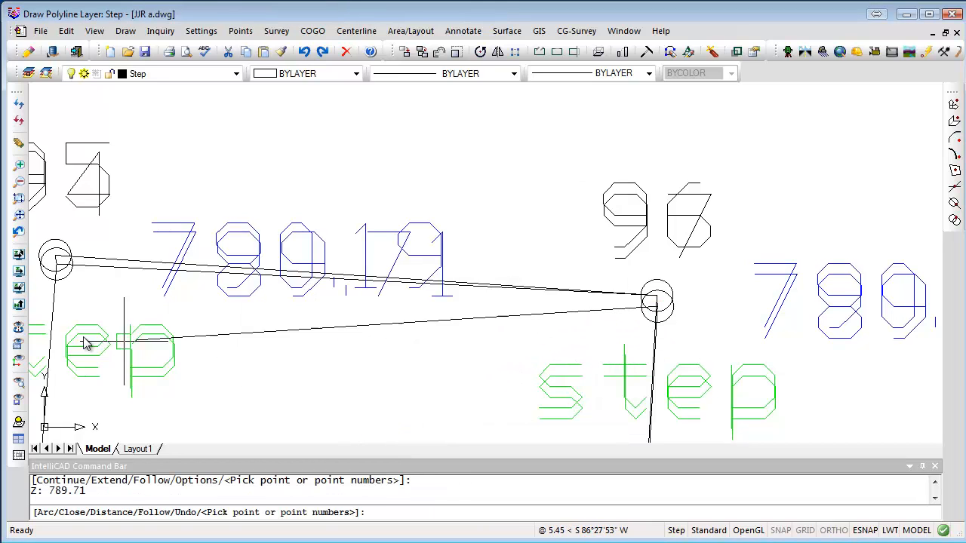
left_click(57, 262)
key("Return")
key("Return")
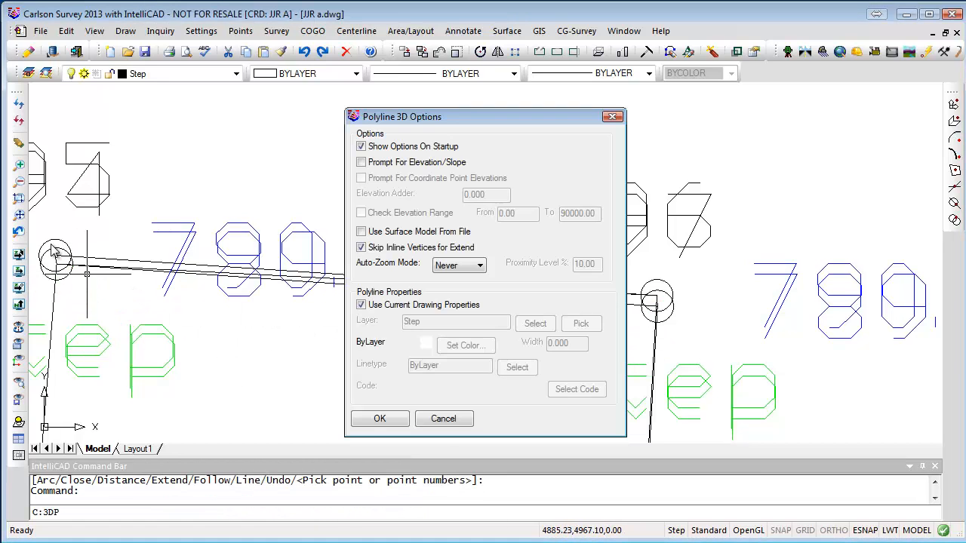
left_click(379, 418)
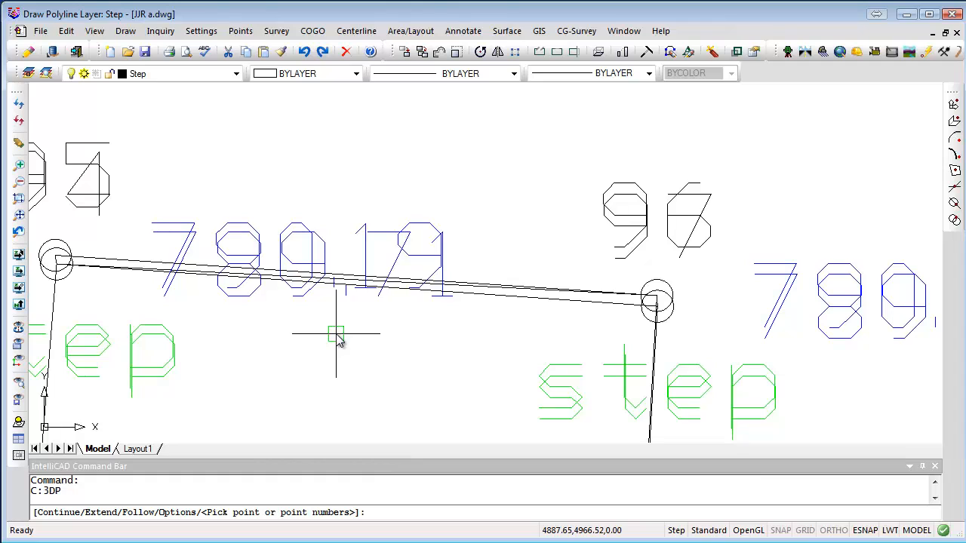
left_click(381, 347)
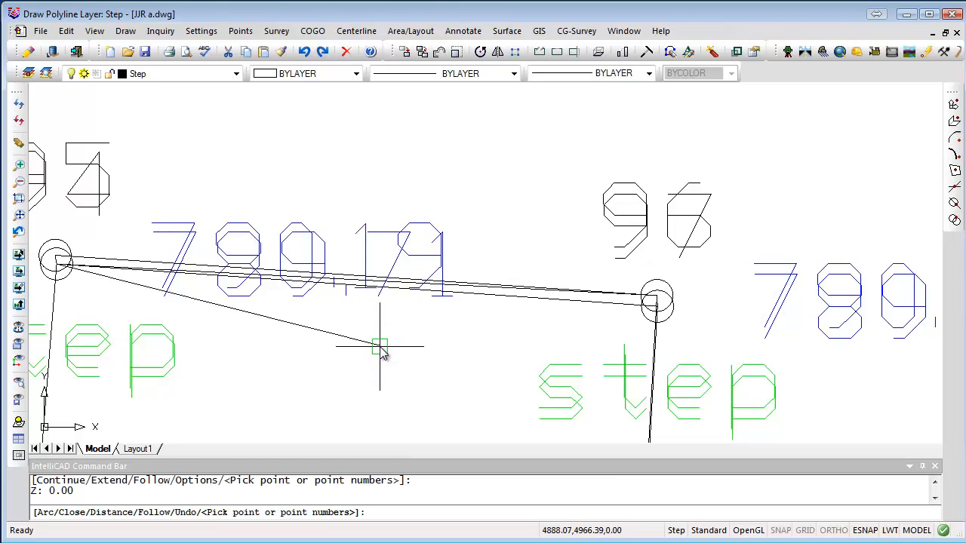
key("Return")
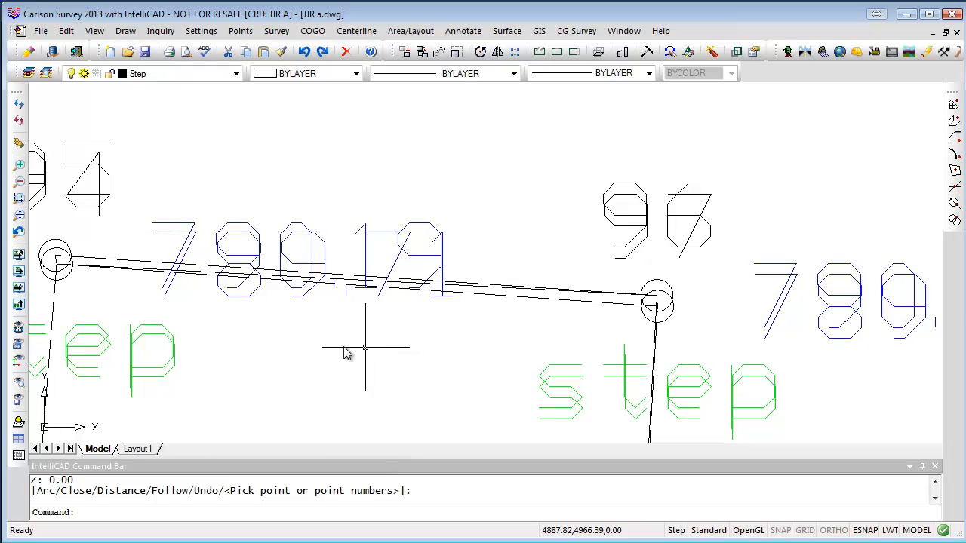
Open the complete set of step lines and points, from the bottom row to the top row, in the 3D viewer.
scroll(345, 351, "down", 2)
scroll(406, 327, "up", 2)
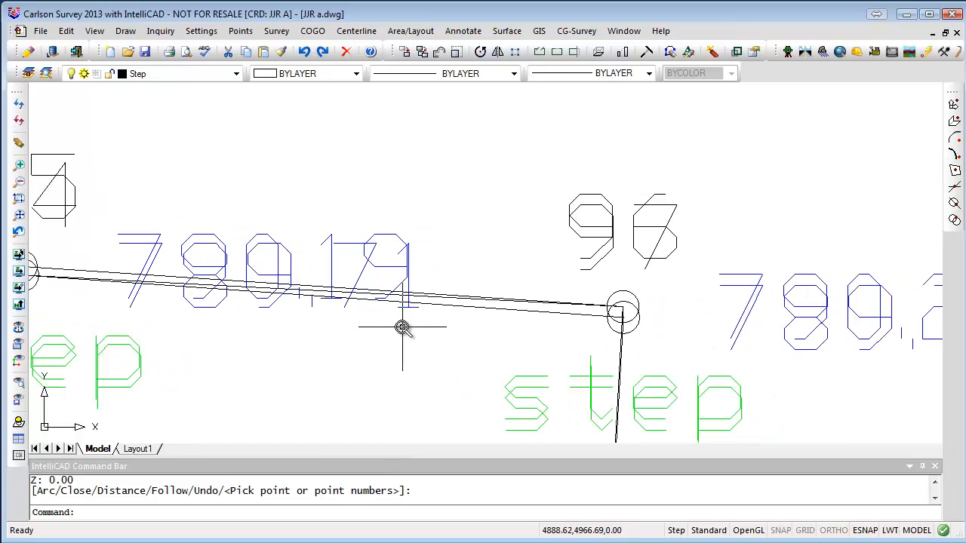
scroll(400, 326, "down", 5)
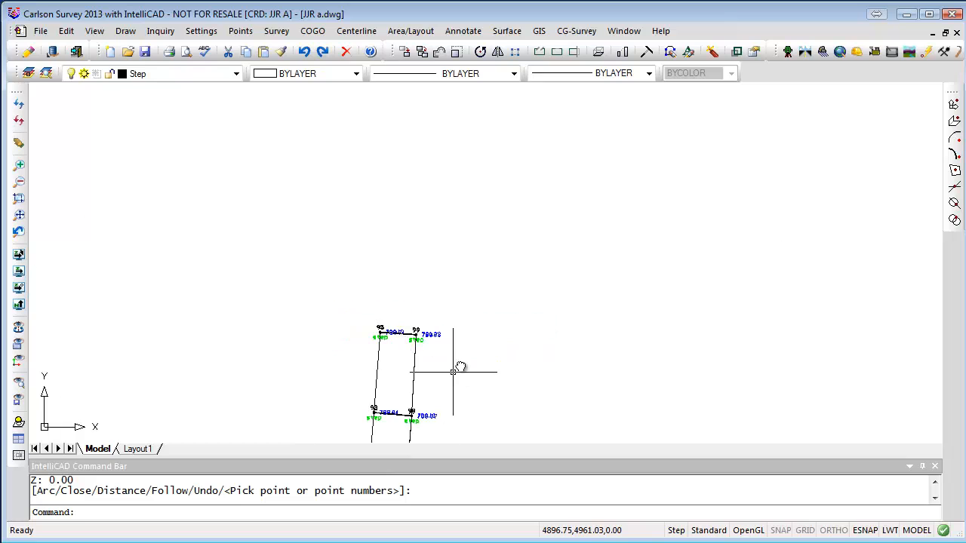
mouse_move(457, 367)
middle_mouse_down()
mouse_move(507, 202)
mouse_move(505, 216)
middle_mouse_up()
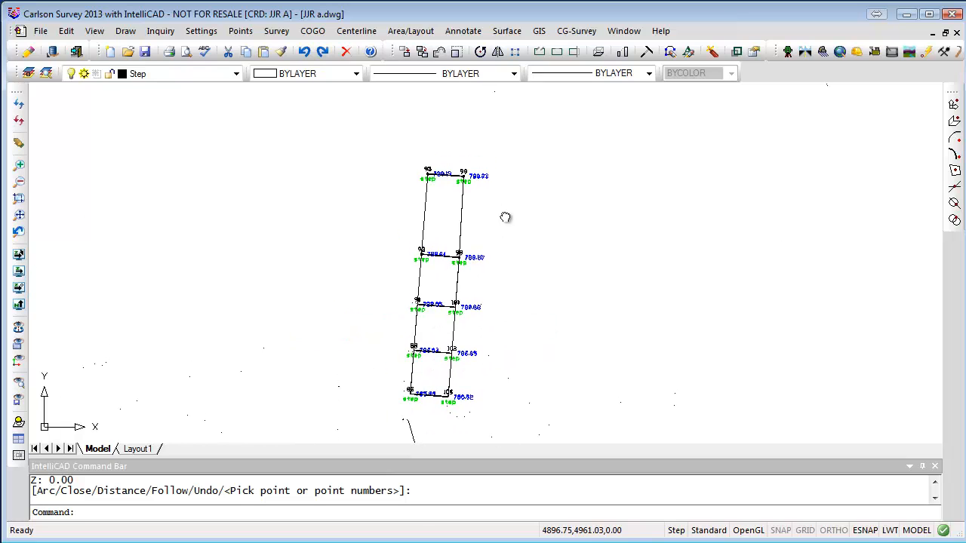
left_click(94, 31)
left_click(155, 148)
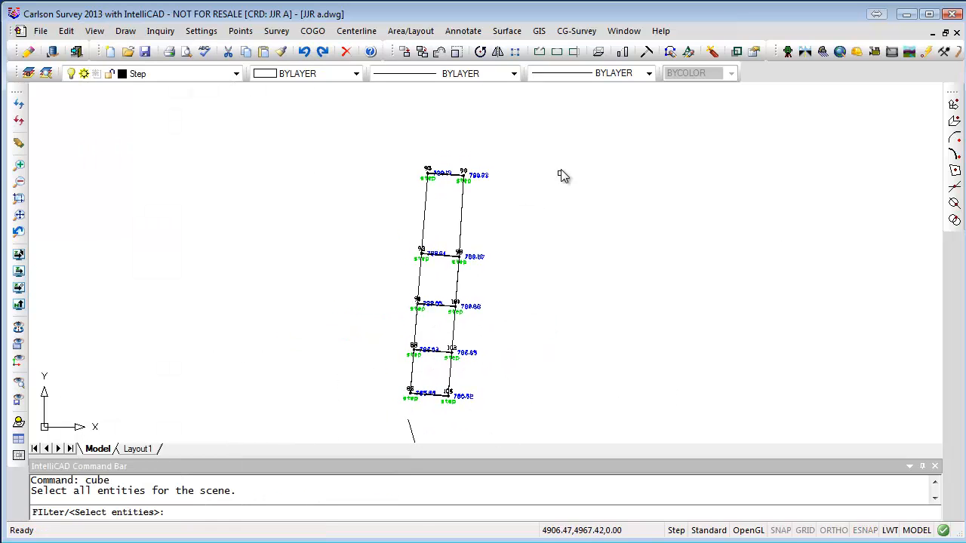
left_click(557, 156)
left_click(348, 401)
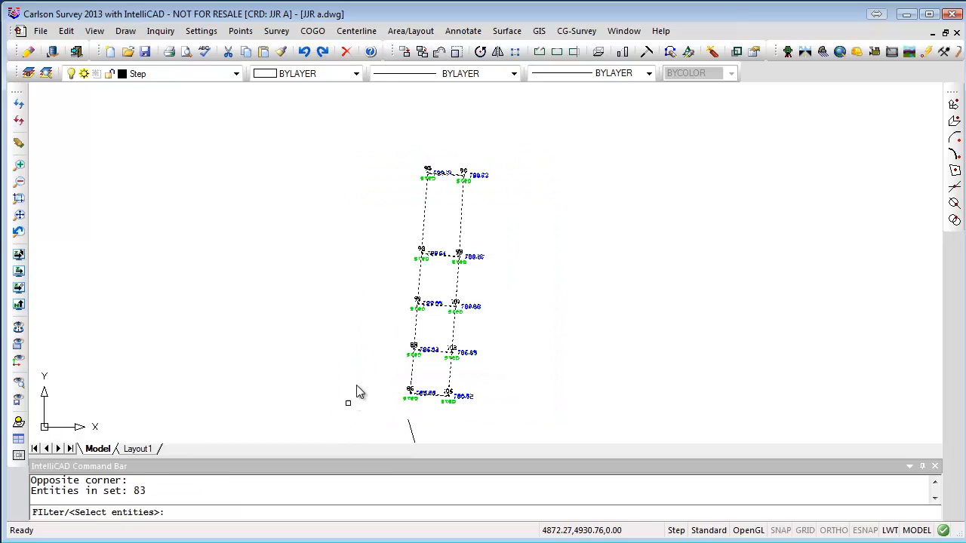
key("Return")
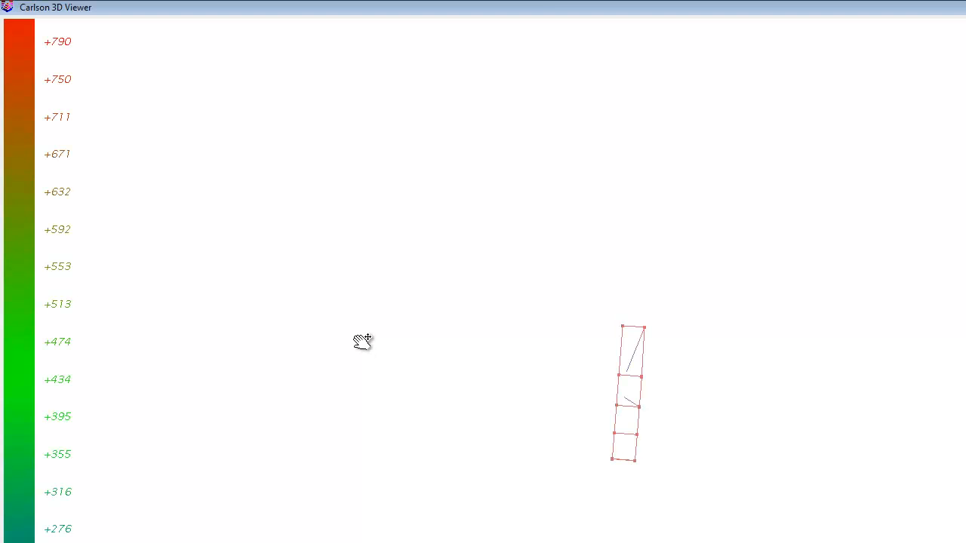
Examine the step lines and the stray lines running off them from several angles in the 3D viewer, and close it.
scroll(635, 406, "up", 6)
left_click_drag(637, 297, 632, 407)
left_click_drag(633, 348, 604, 329)
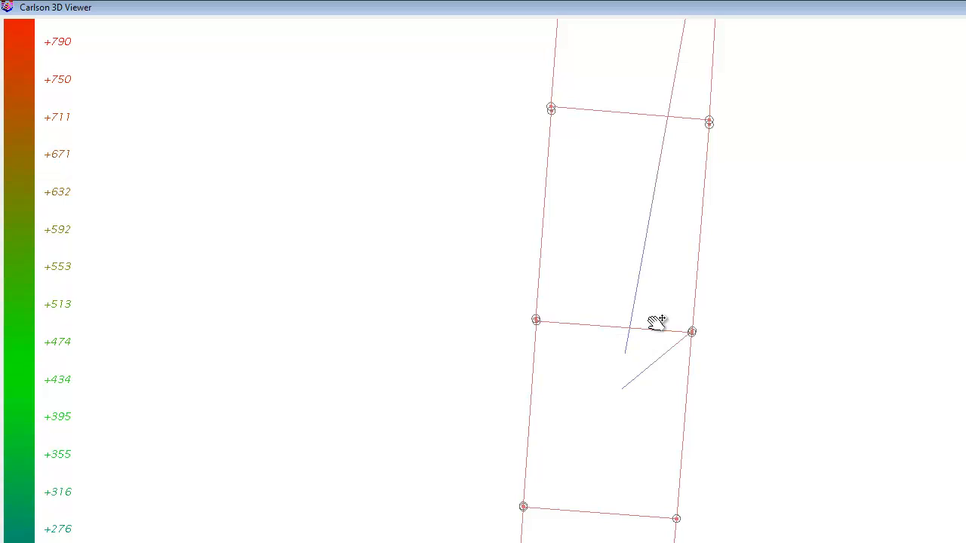
left_click_drag(765, 321, 710, 327)
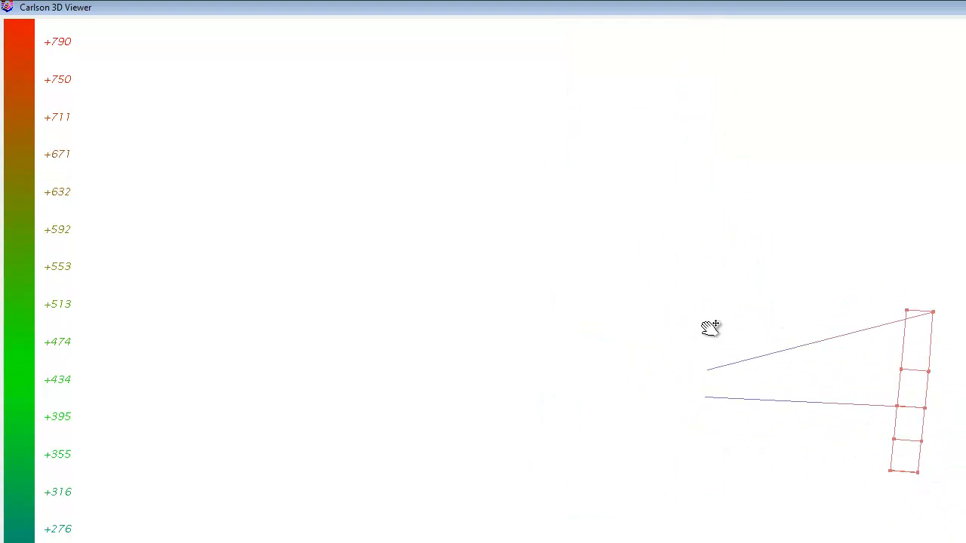
left_click_drag(910, 351, 759, 337)
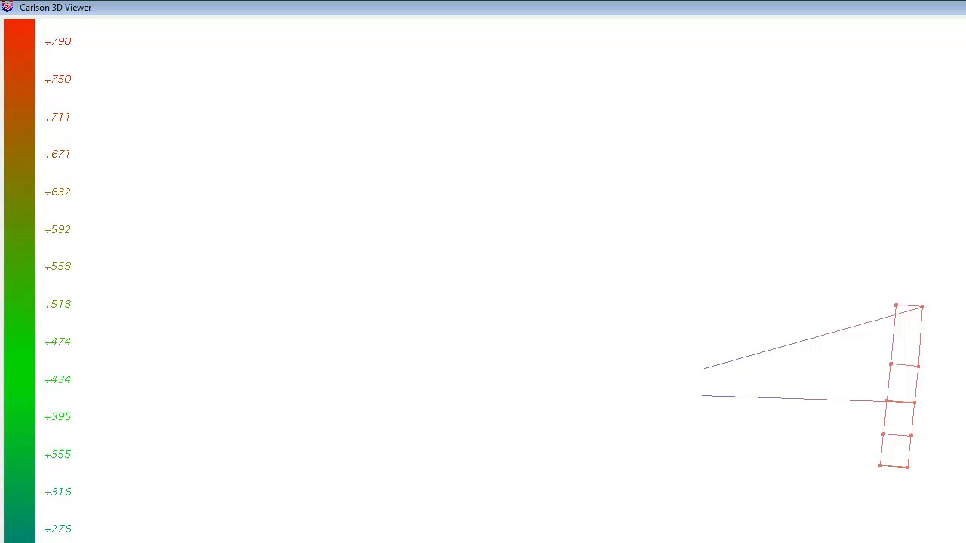
left_click_drag(847, 327, 683, 325)
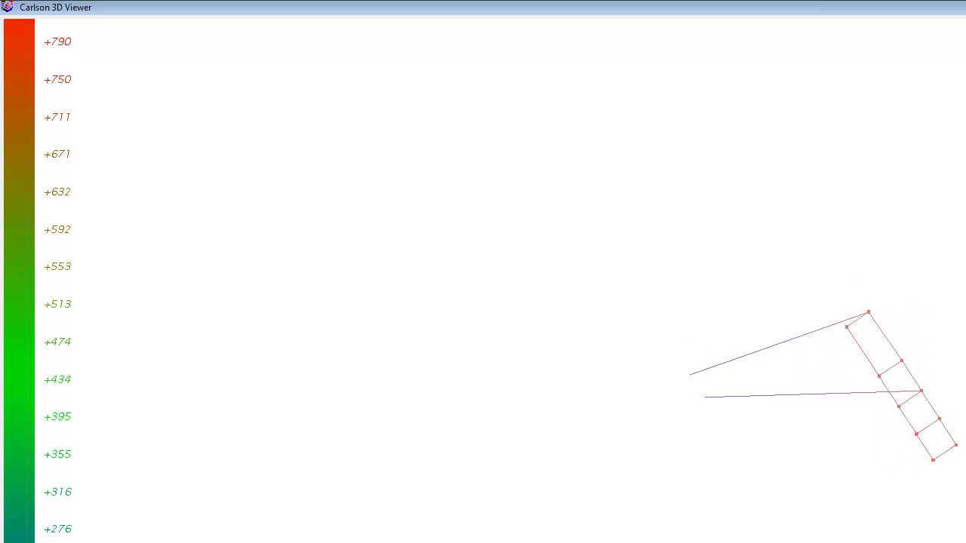
left_click_drag(964, 468, 915, 495)
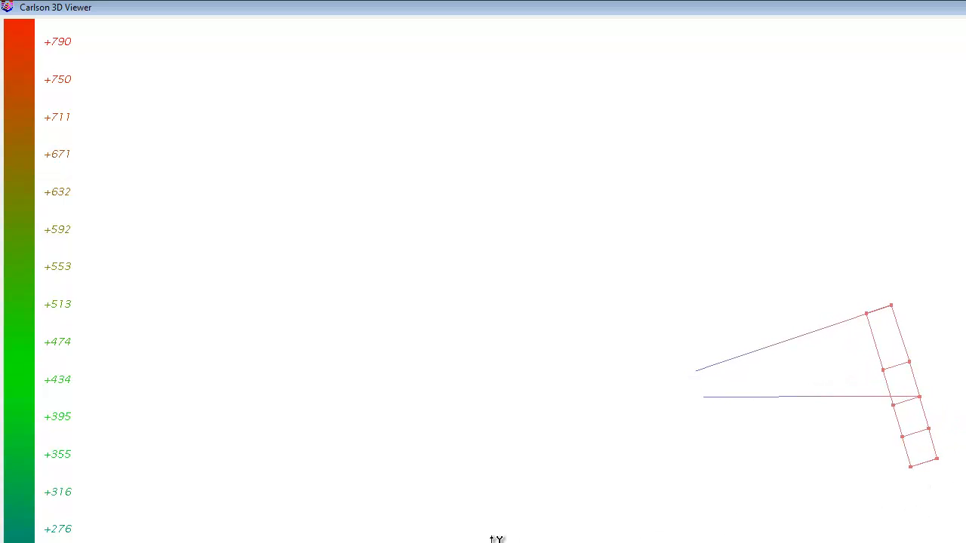
left_click_drag(303, 427, 342, 455)
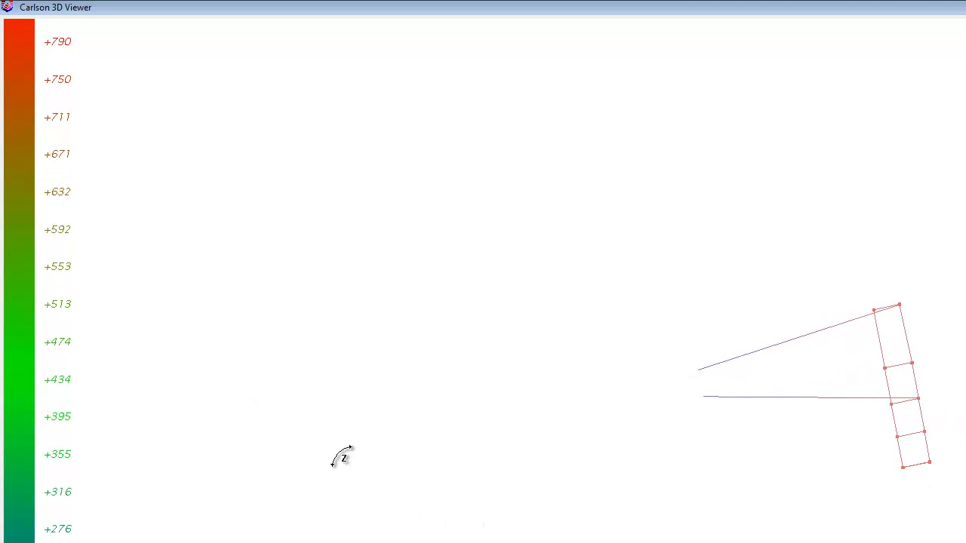
left_click_drag(434, 486, 340, 501)
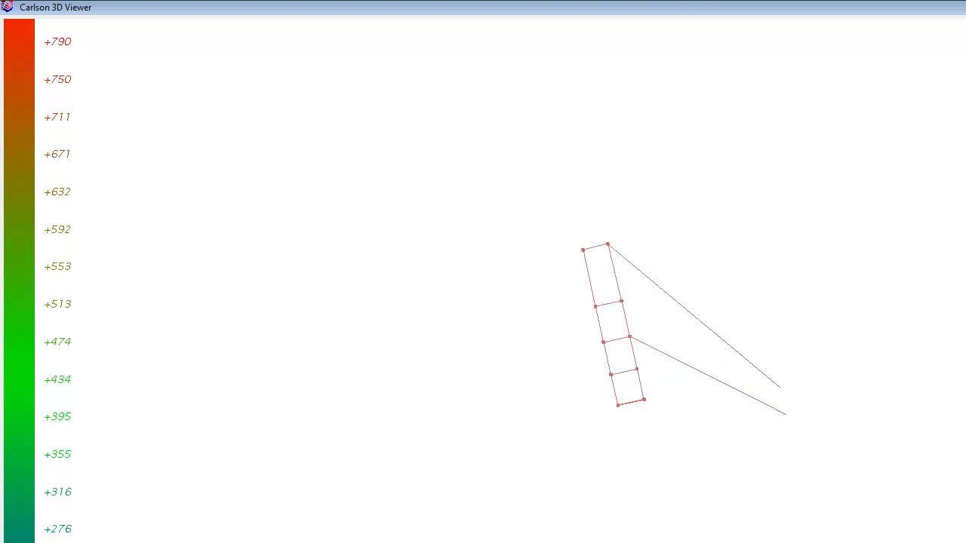
left_click(965, 384)
Erase the duplicate line across the bottom step row, between the lower points of pairs 86/87 and 104/105.
scroll(448, 395, "up", 7)
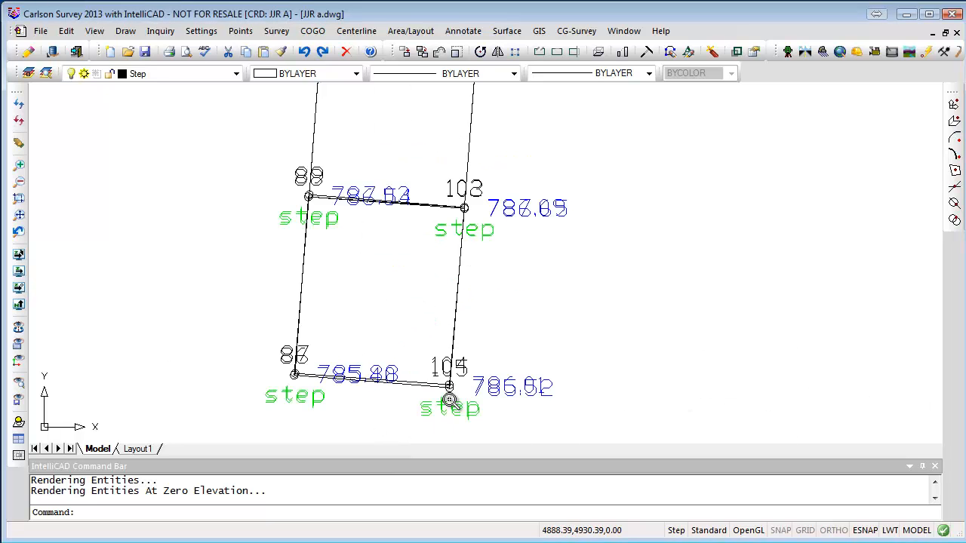
scroll(438, 388, "up", 3)
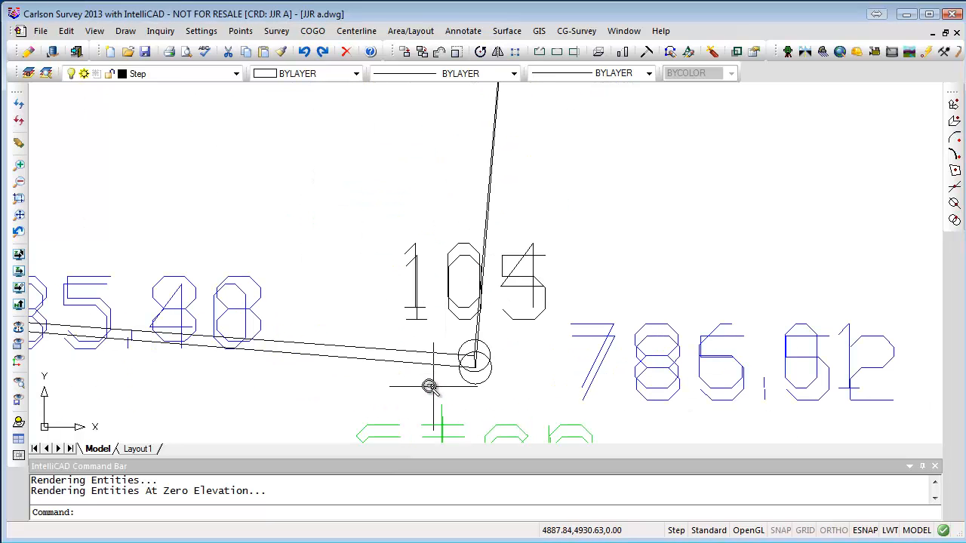
middle_click_drag(212, 385, 530, 345)
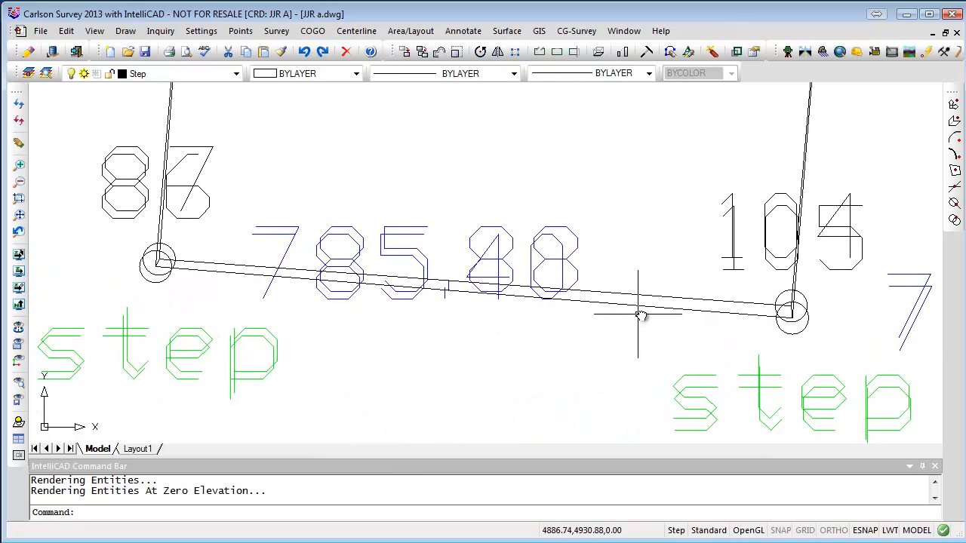
left_click(640, 315)
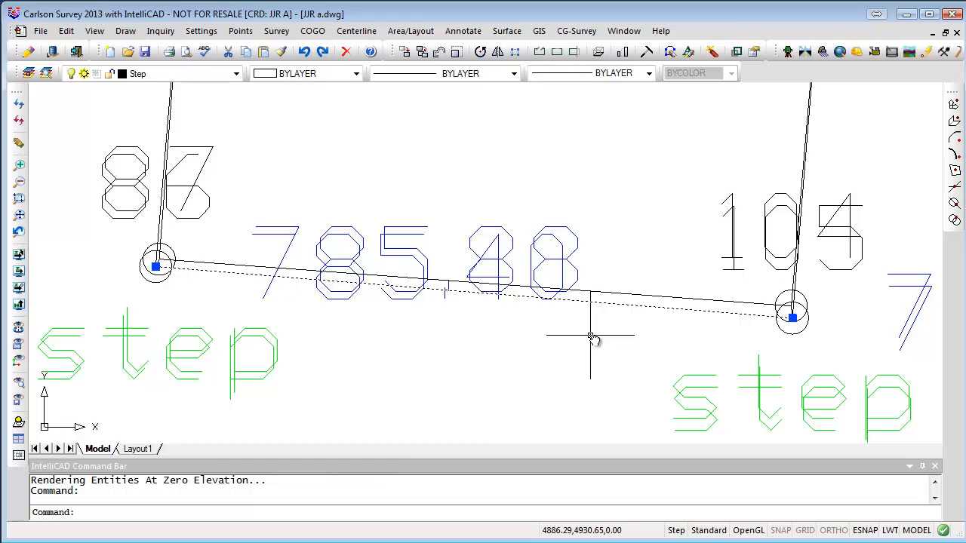
type("e")
key("Return")
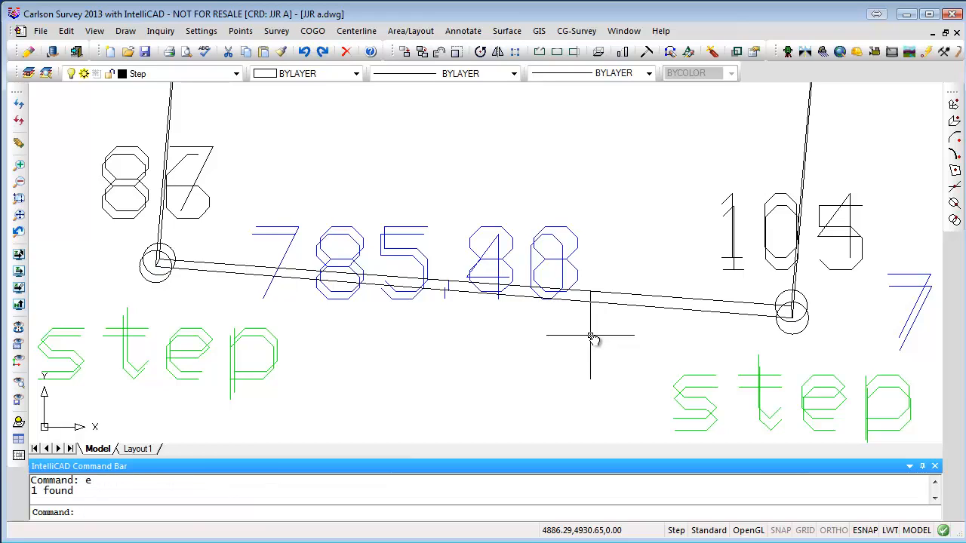
Check the bottom row's remaining lines and erase the extra side line rising from the lower point of pair 86/87.
left_click(625, 305)
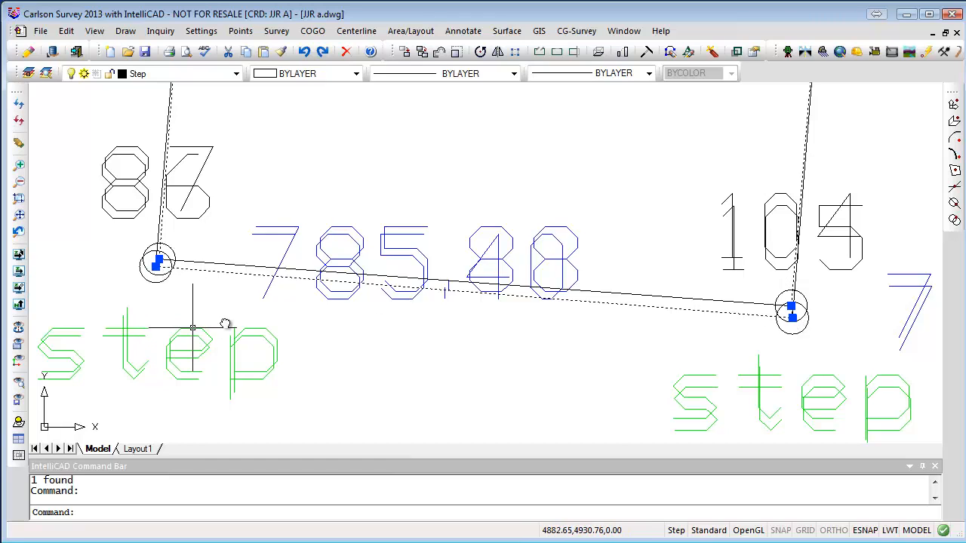
key("Escape")
key("Escape")
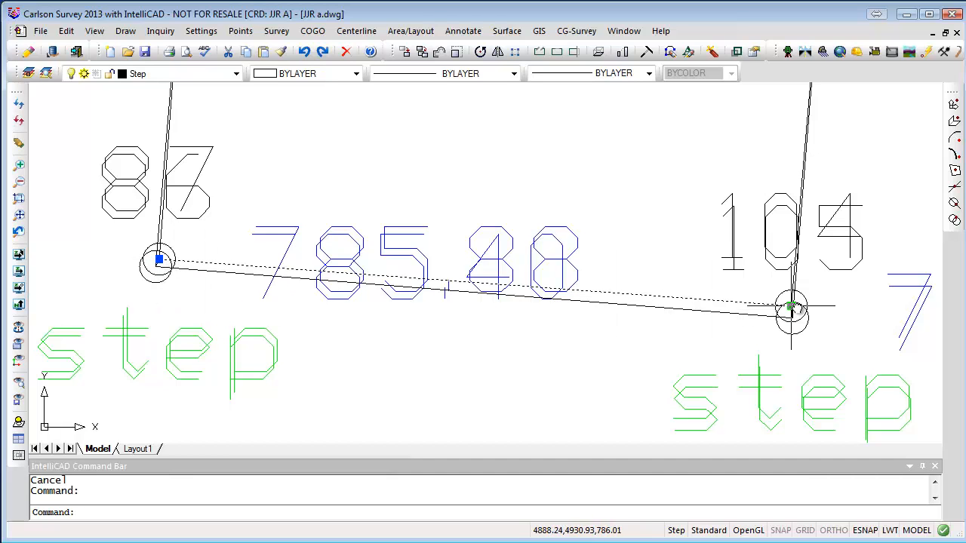
mouse_move(580, 335)
middle_mouse_down()
mouse_move(580, 375)
mouse_move(672, 424)
middle_mouse_up()
scroll(222, 357, "up", 2)
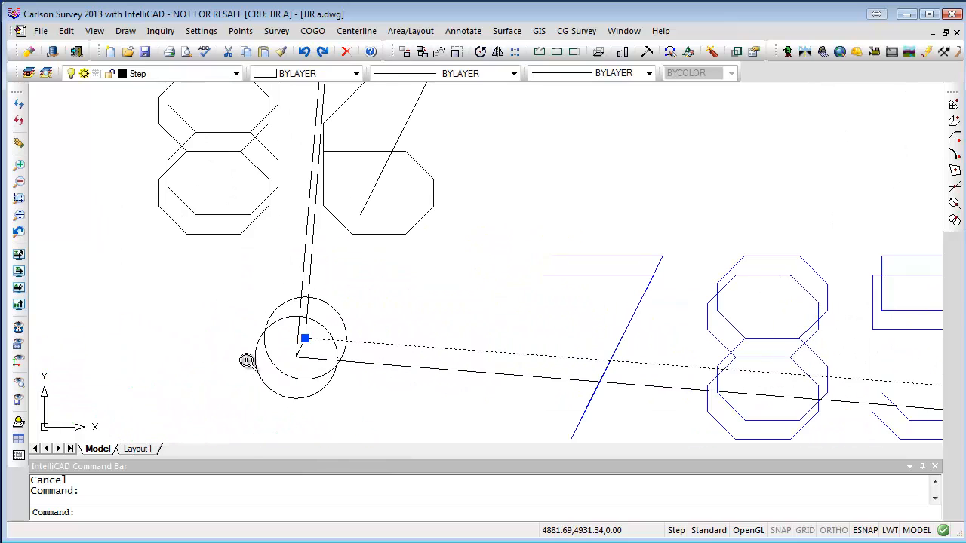
scroll(247, 360, "up", 2)
key("Escape")
left_click(330, 325)
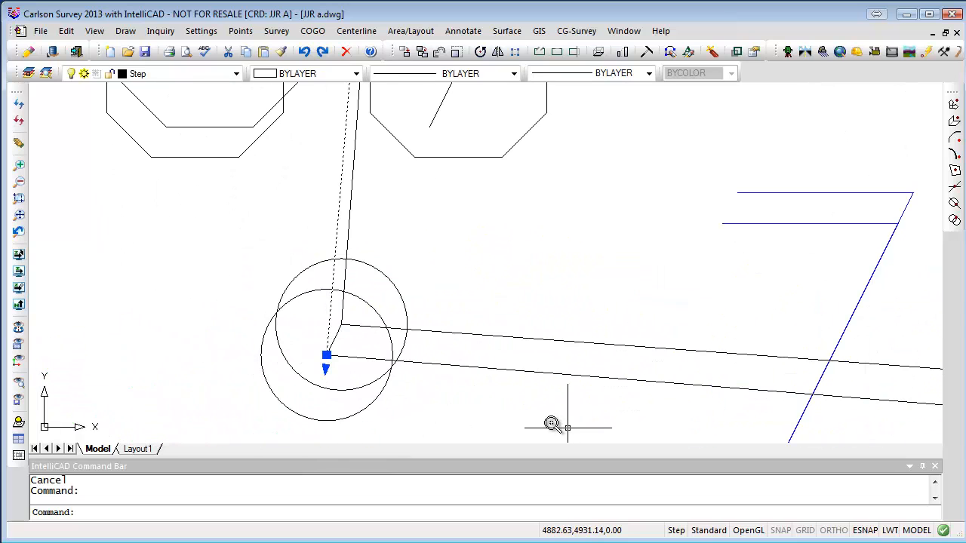
scroll(518, 403, "down", 3)
type("e")
key("Return")
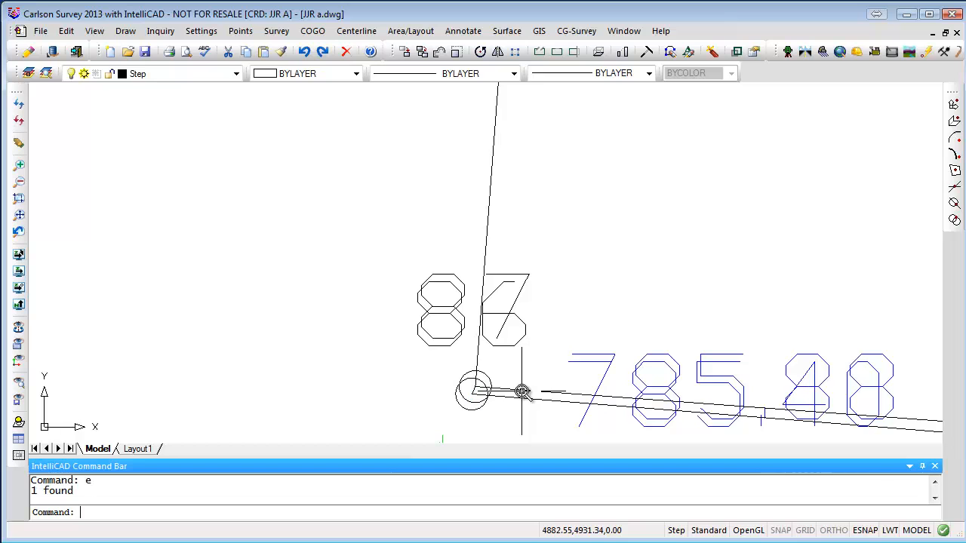
Erase the extra side line rising from the lower point of pair 104/105 on the bottom step row.
middle_click_drag(511, 373, 198, 345)
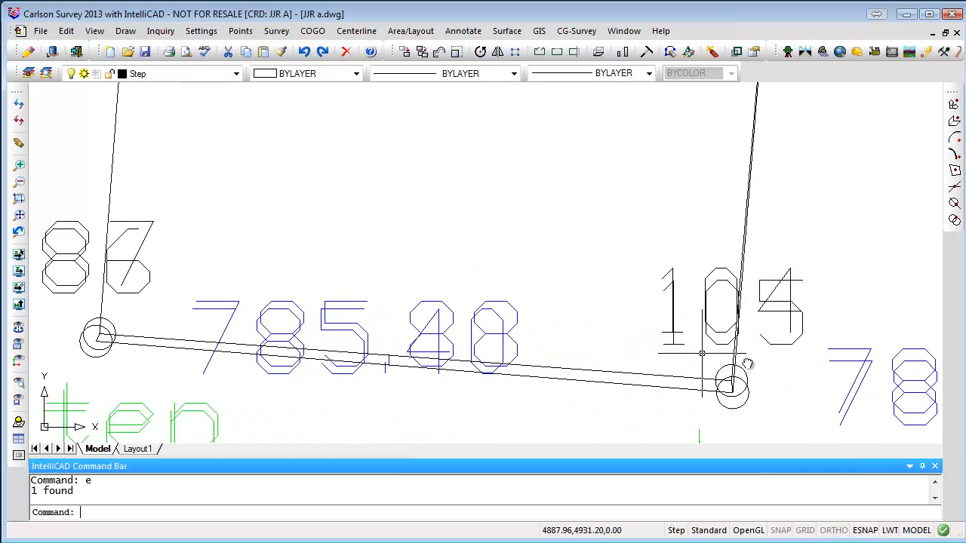
scroll(755, 370, "up", 2)
left_click(635, 380)
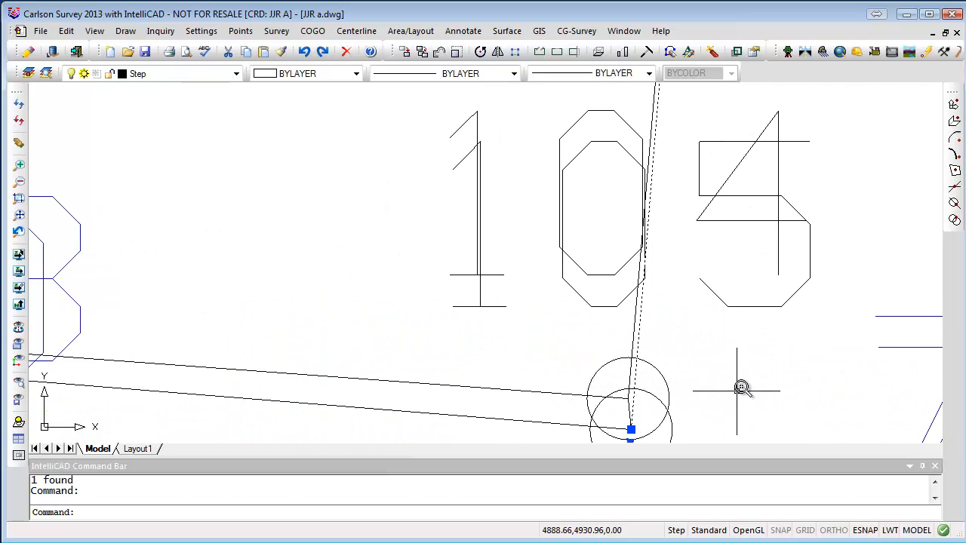
type("e")
key("Return")
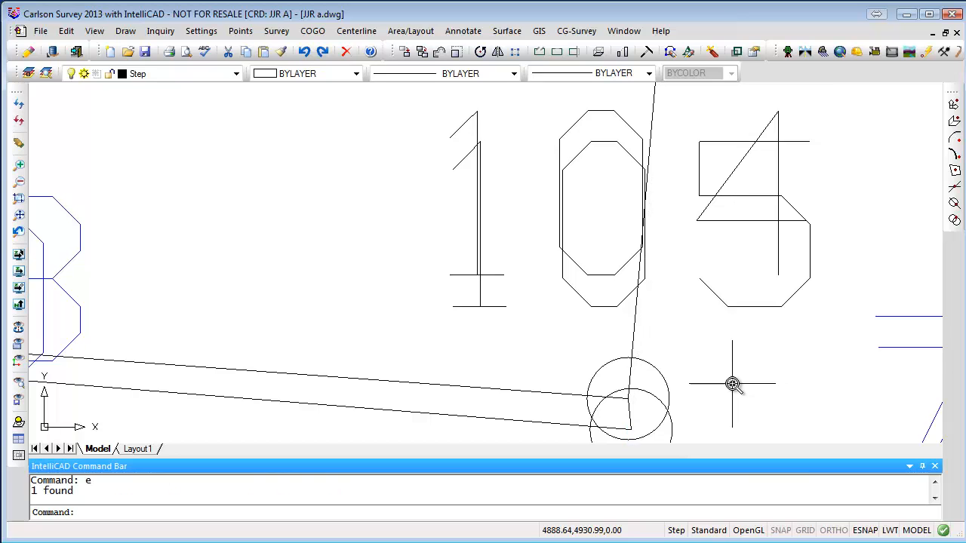
Erase the extra middle line across the second step row, between pairs 88/89 and 102/103.
scroll(727, 383, "down", 3)
mouse_move(638, 298)
middle_mouse_down()
mouse_move(588, 344)
mouse_move(548, 430)
middle_mouse_up()
scroll(548, 430, "down", 1)
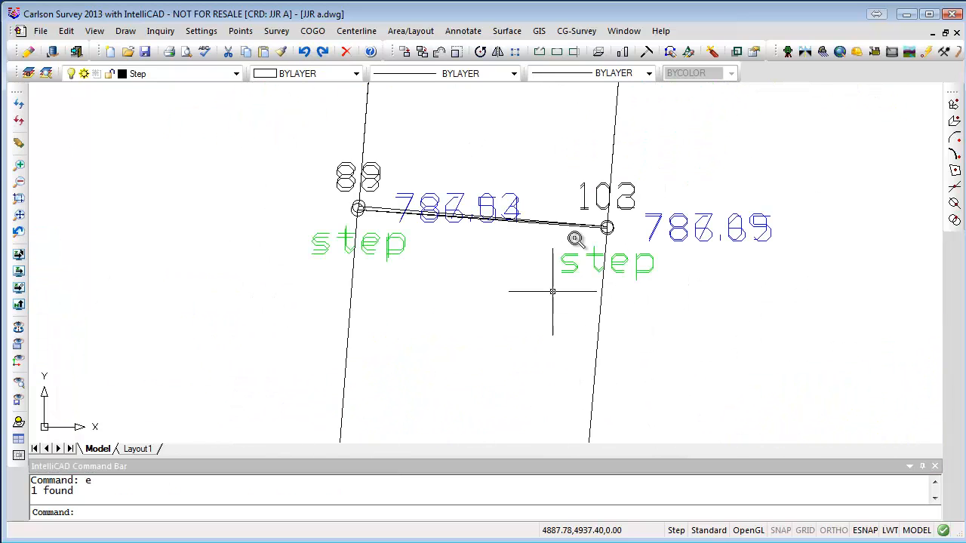
scroll(608, 194, "up", 4)
scroll(646, 441, "up", 1)
mouse_move(665, 359)
middle_mouse_down()
mouse_move(664, 379)
mouse_move(798, 263)
mouse_move(816, 289)
middle_mouse_up()
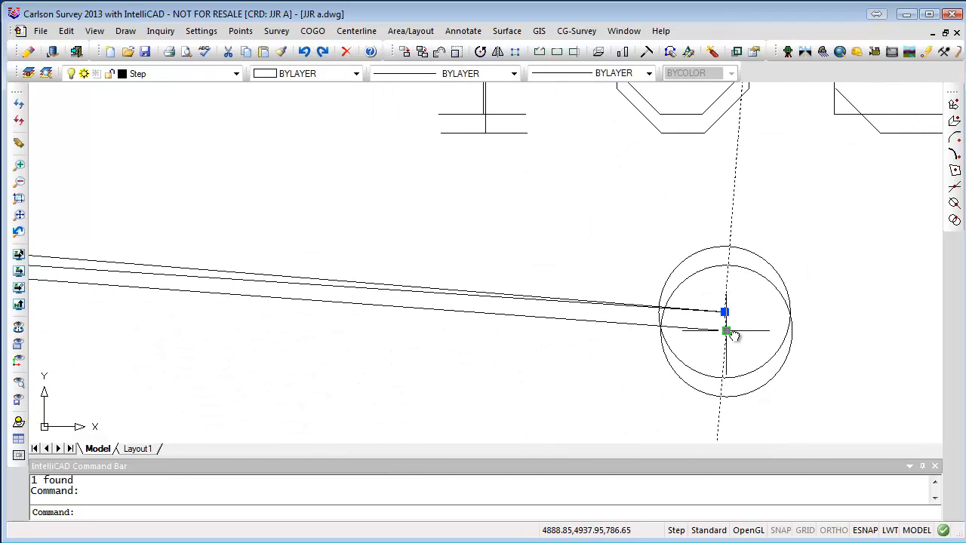
key("Escape")
key("Escape")
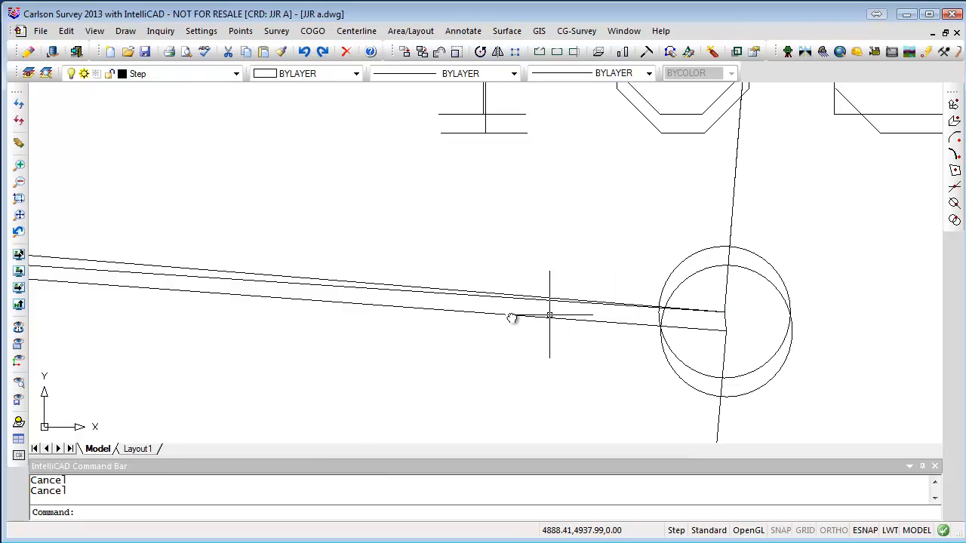
left_click(372, 289)
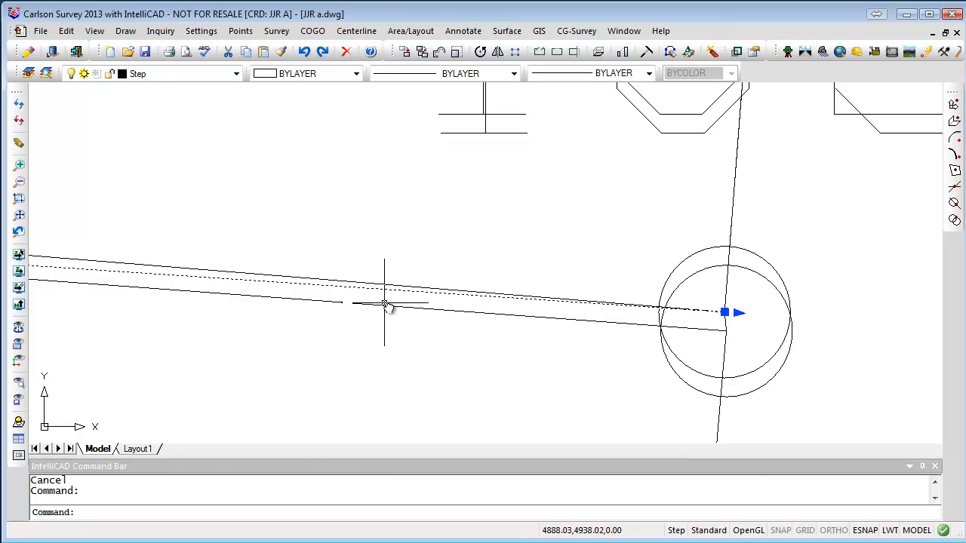
type("e")
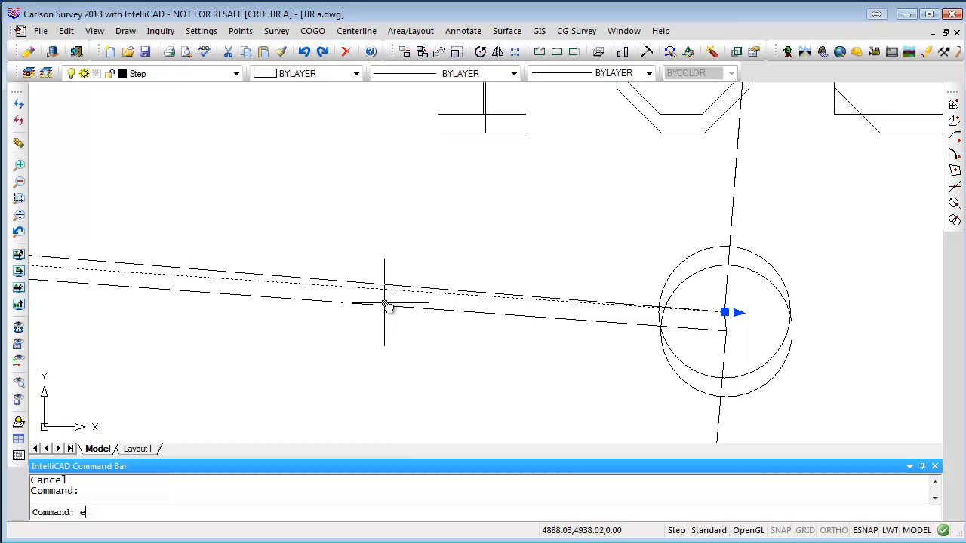
key("Return")
Select the second row's two remaining cross lines in turn and check their end points at pairs 102/103 and 88/89.
left_click(428, 287)
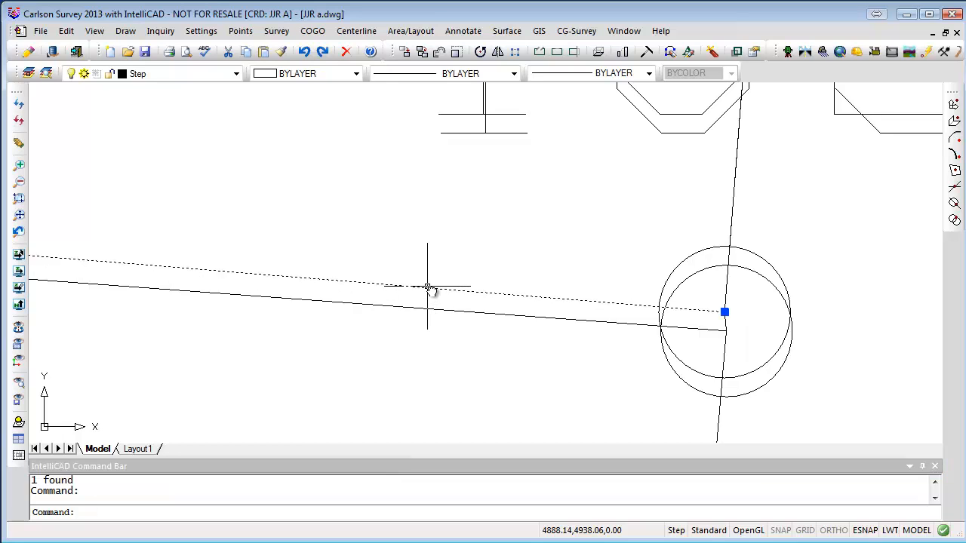
left_click(725, 313)
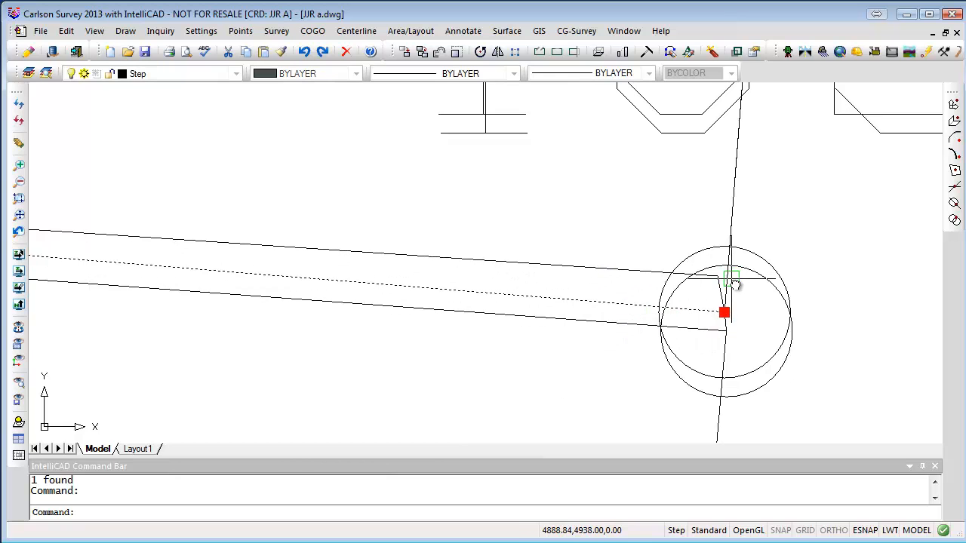
key("Escape")
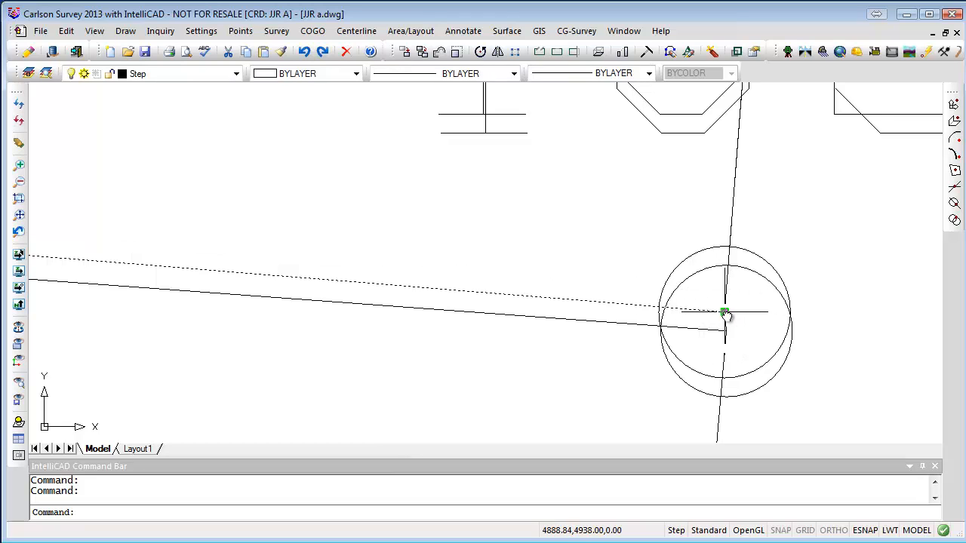
key("Escape")
left_click(636, 324)
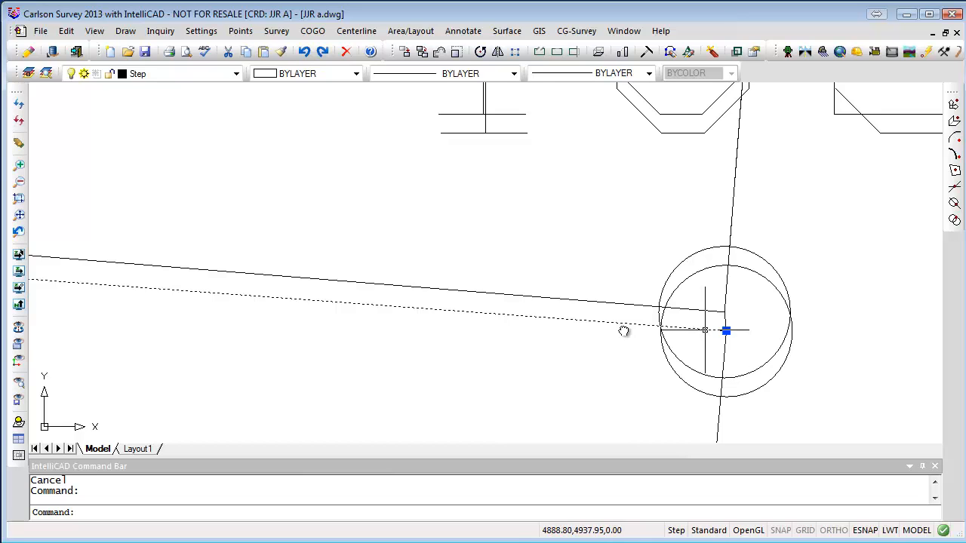
key("Escape")
scroll(532, 335, "down", 5)
middle_click_drag(397, 344, 893, 349)
scroll(457, 295, "up", 3)
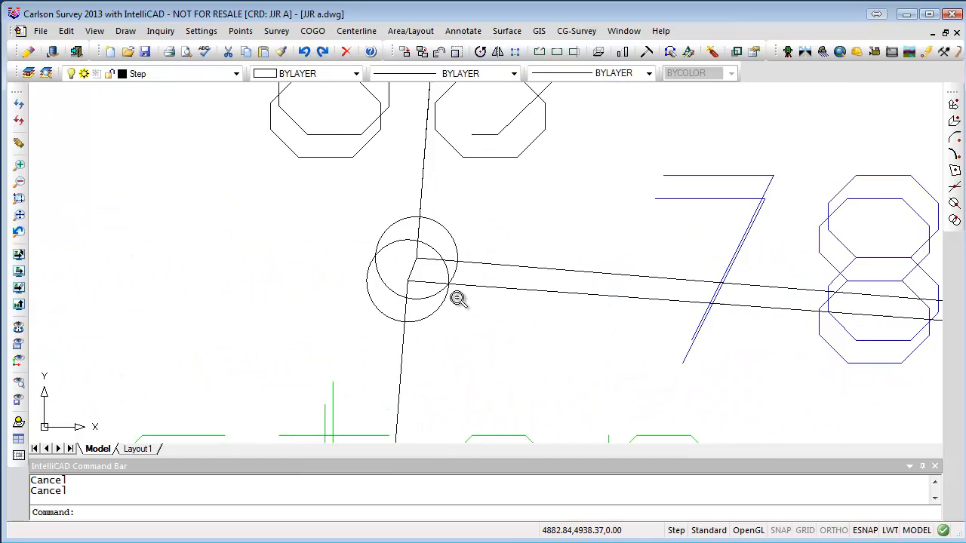
scroll(390, 276, "up", 2)
left_click(381, 272)
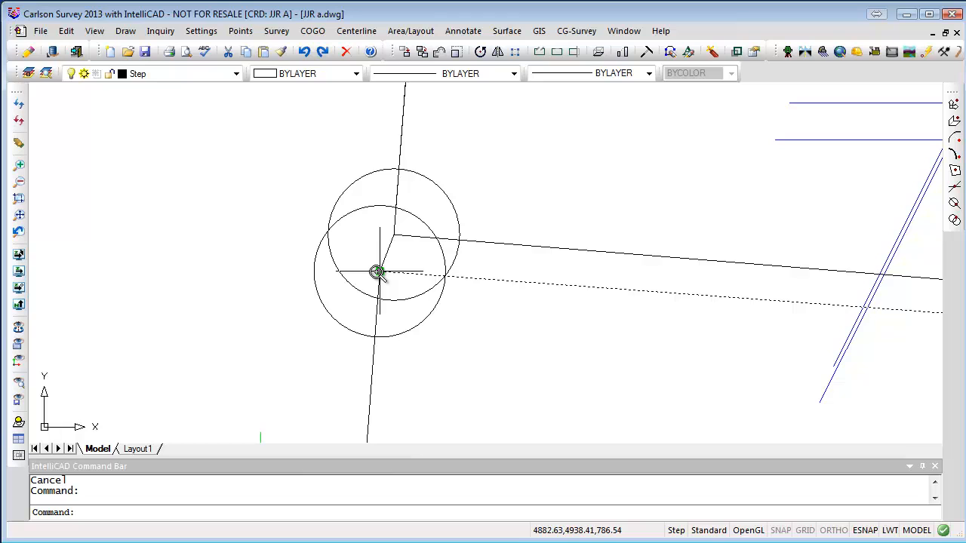
left_click(376, 272)
left_click(396, 236)
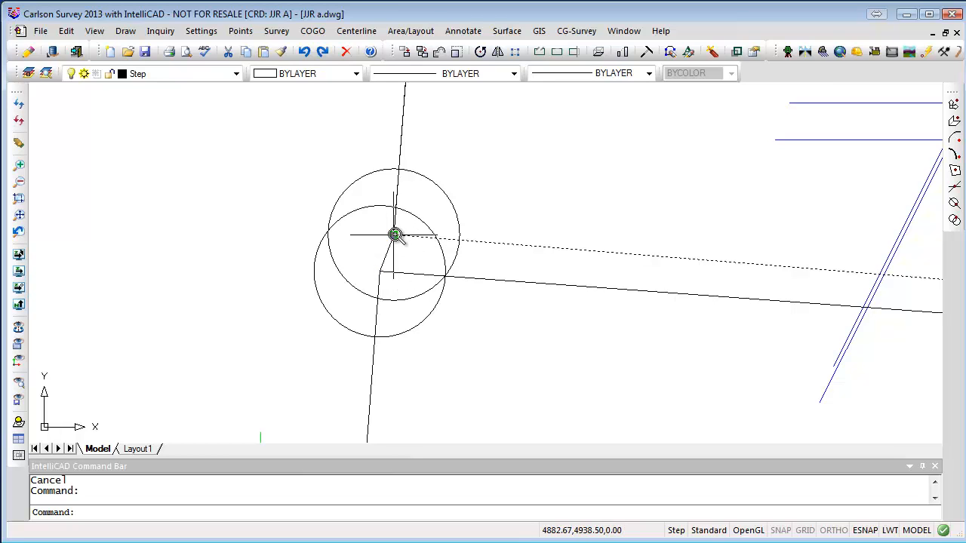
key("Escape")
Erase the second step row's two remaining cross lines between pairs 88/89 and 102/103.
scroll(662, 338, "down", 2)
middle_click_drag(662, 339, 302, 330)
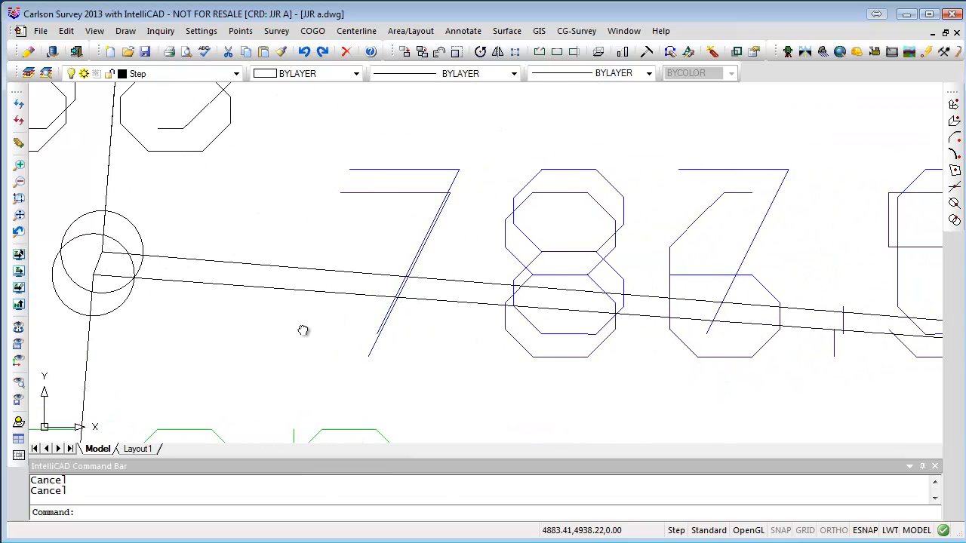
scroll(300, 326, "down", 2)
scroll(300, 326, "down", 3)
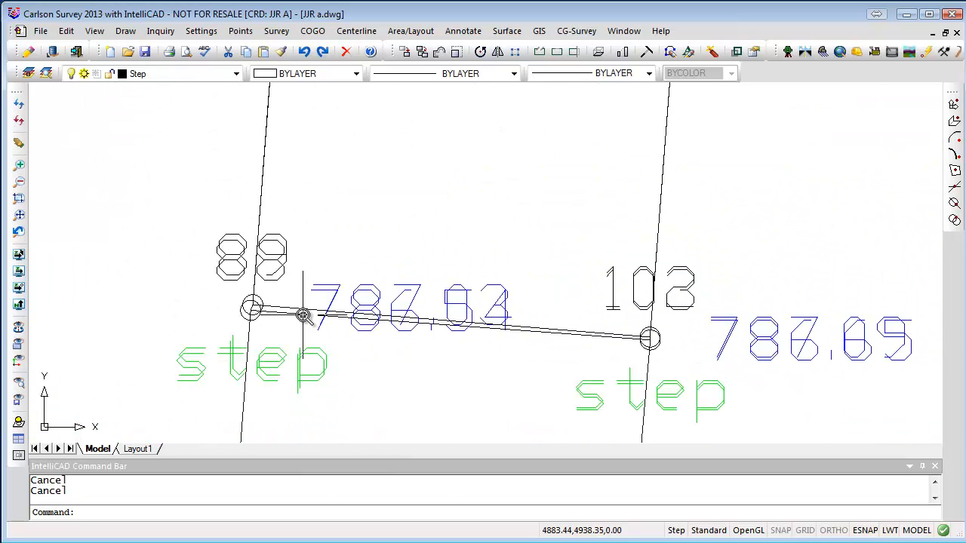
left_click(303, 307)
type("e")
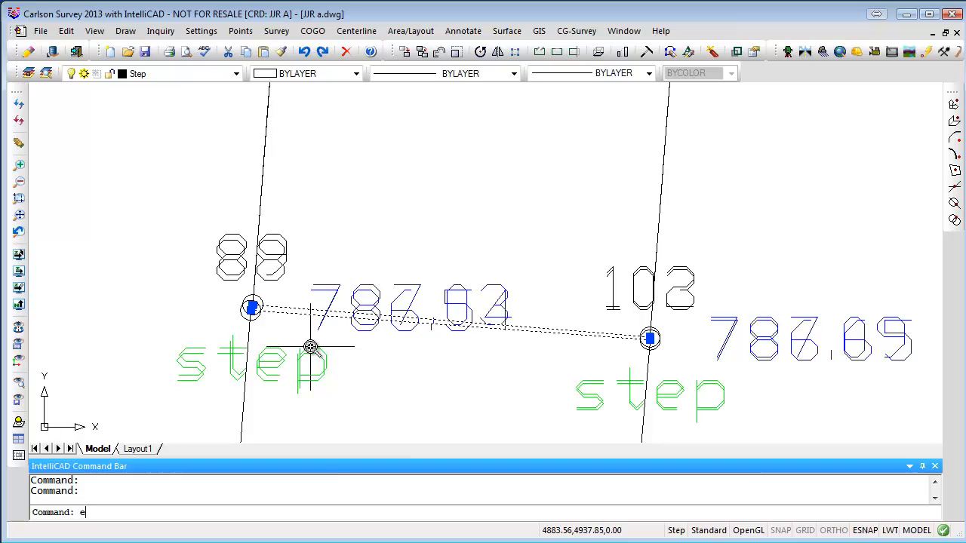
Start a new 3D polyline from the lower point of pair 88/89, using the Endpoint and Node entity snaps.
left_click(125, 31)
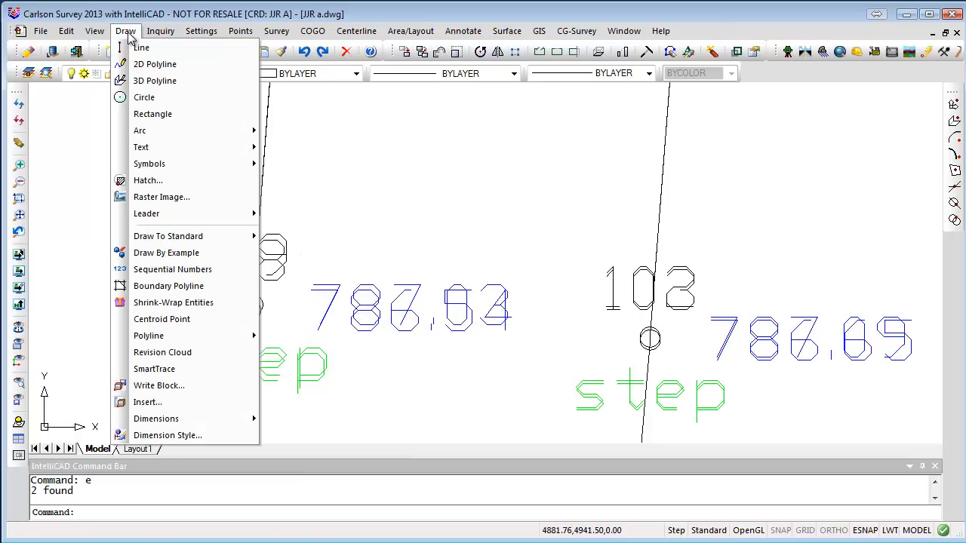
left_click(156, 81)
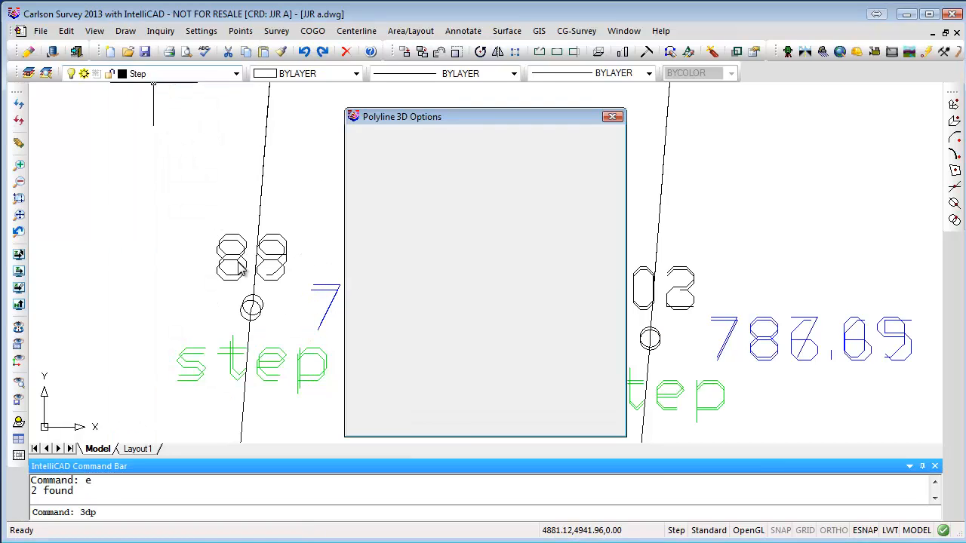
left_click(379, 420)
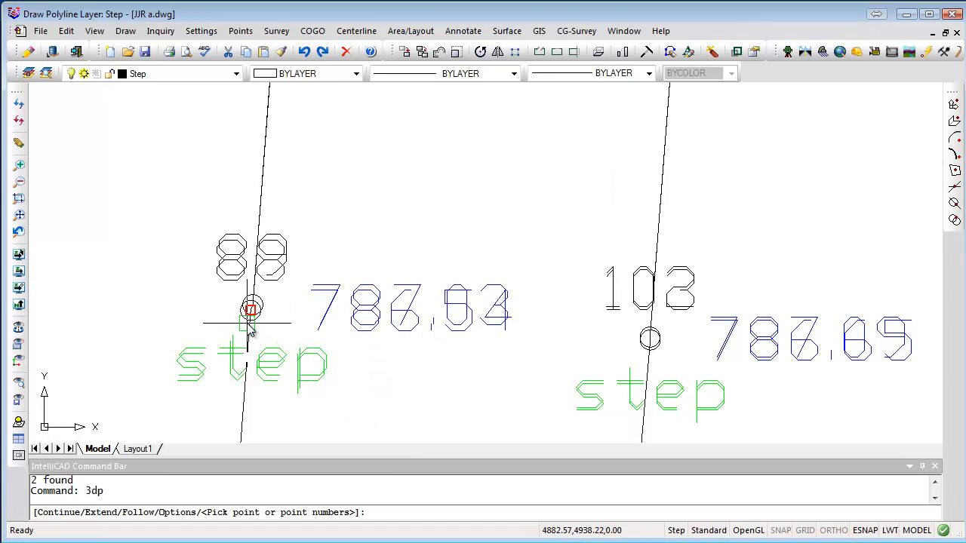
scroll(251, 321, "up", 5)
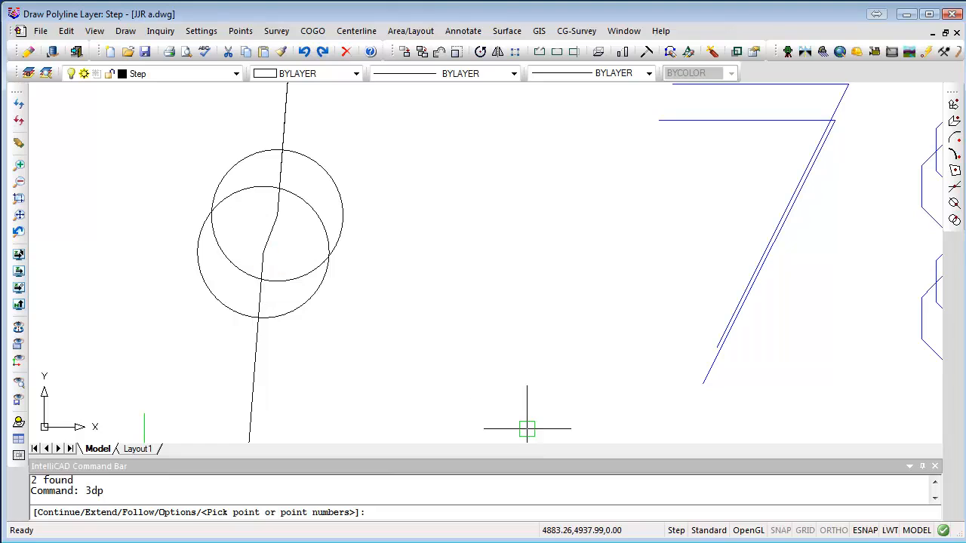
right_click(866, 533)
left_click(890, 542)
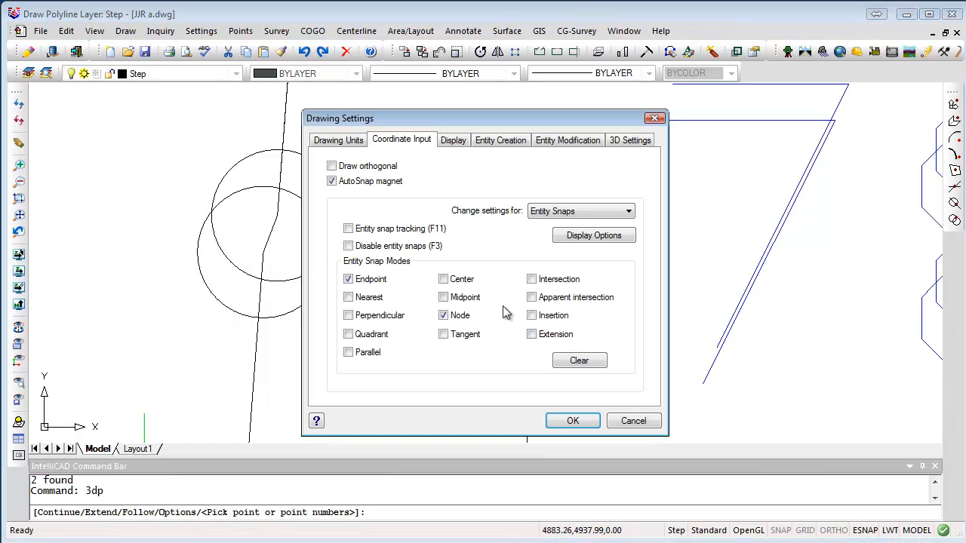
left_click(571, 421)
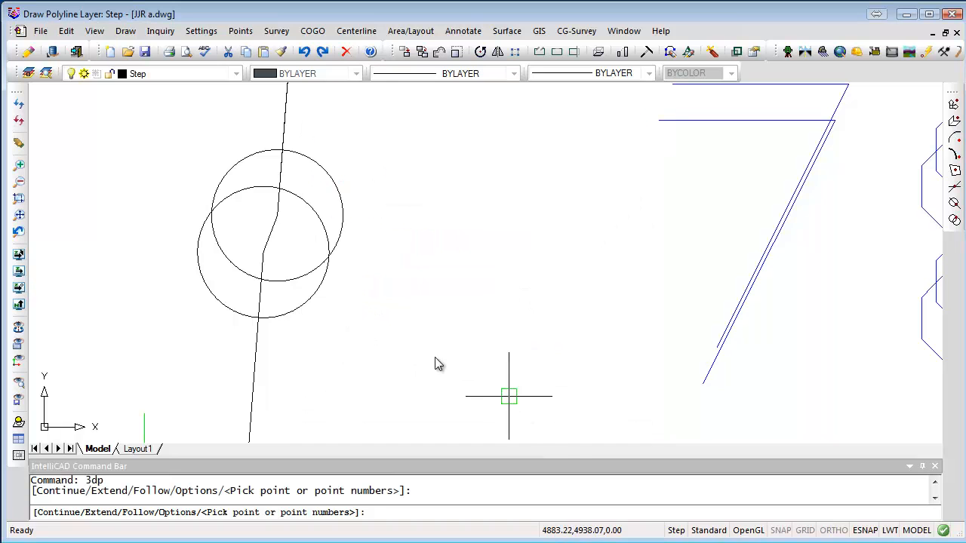
left_click(263, 252)
scroll(462, 294, "down", 5)
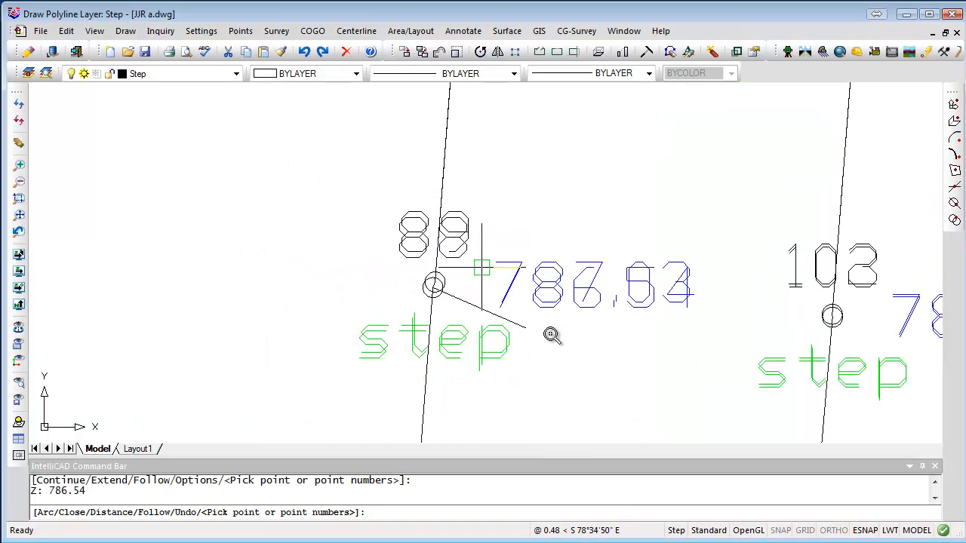
Finish the 3D polyline at the lower of the two step points at 102/103.
scroll(813, 344, "up", 5)
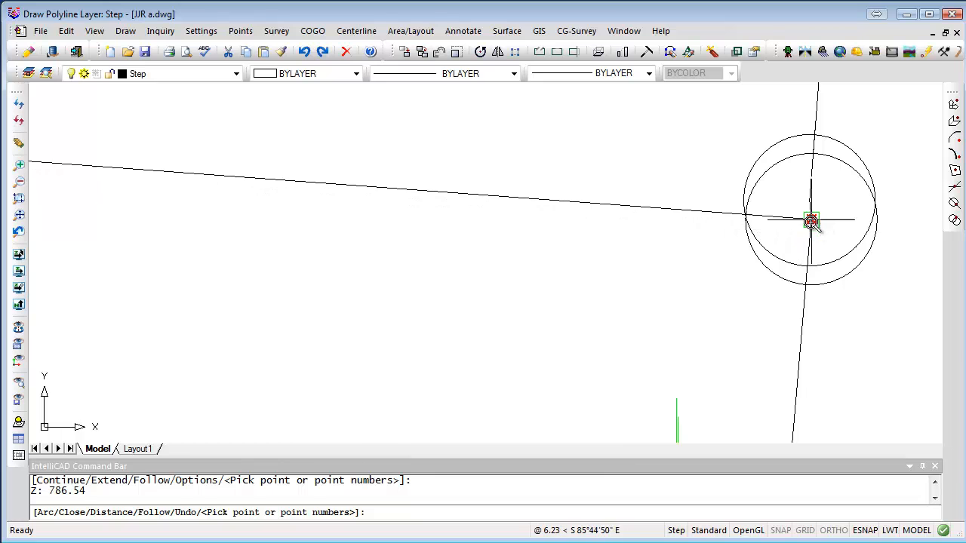
left_click(811, 218)
key("Return")
Draw a second 3D polyline with the default options from the upper point at 102/103 to the upper point at 88/89.
key("Return")
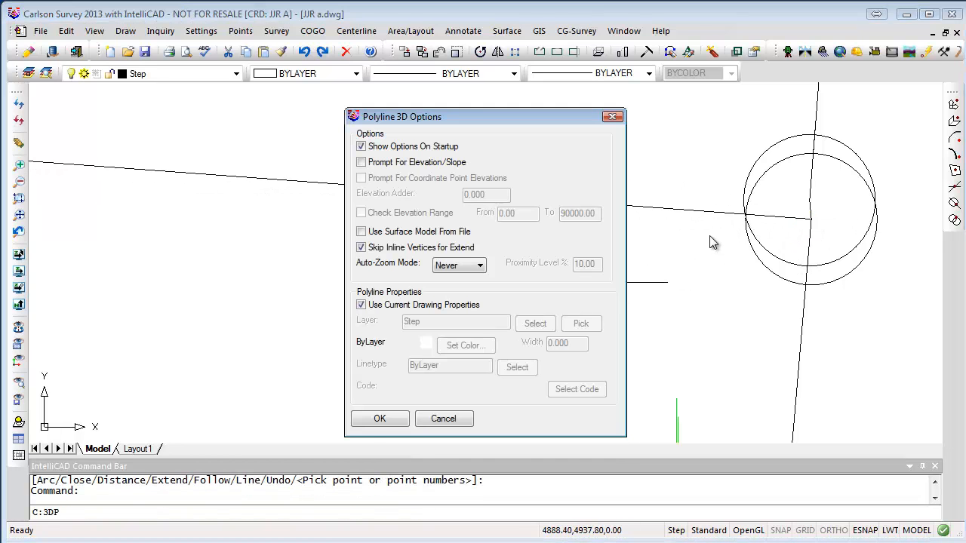
left_click(378, 419)
left_click(809, 202)
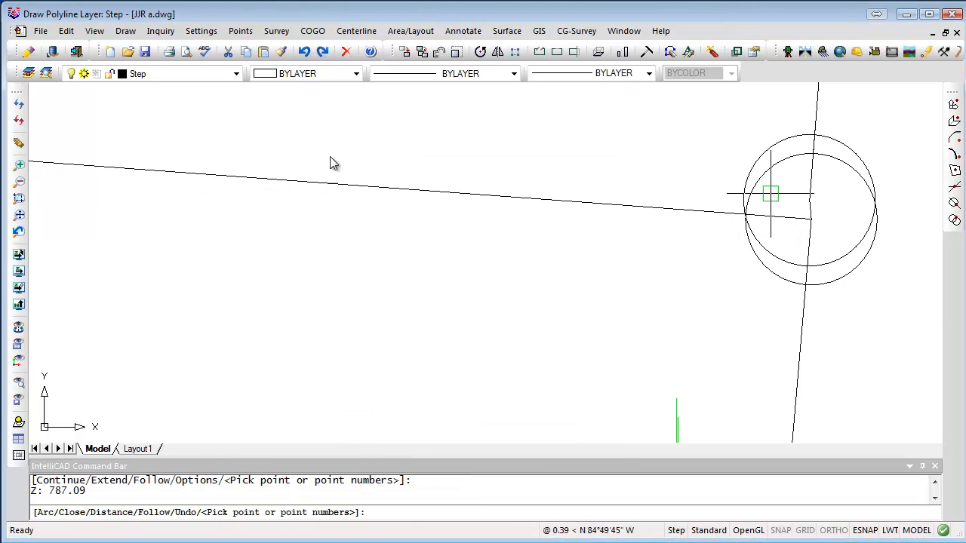
middle_click_drag(273, 223, 438, 279)
scroll(547, 276, "down", 3)
middle_click_drag(176, 234, 227, 236)
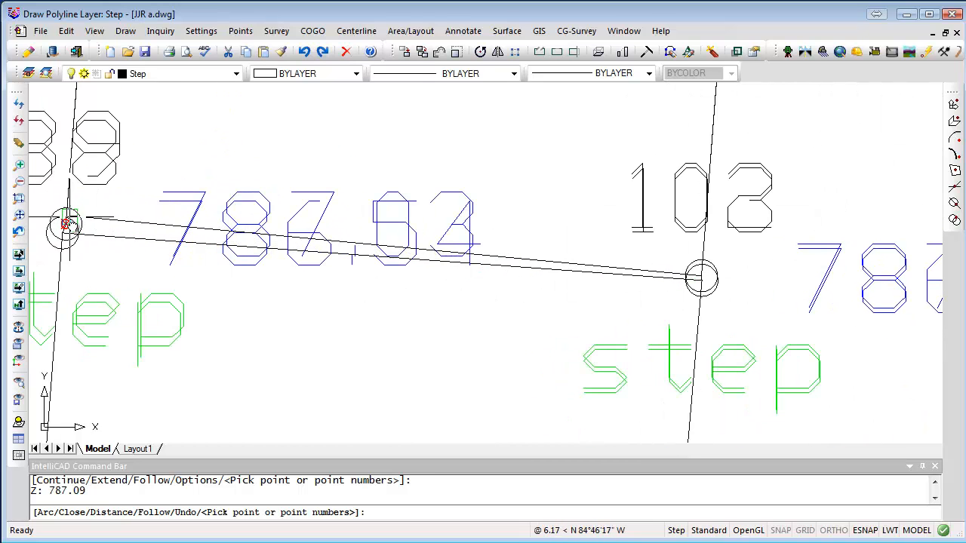
left_click(66, 225)
key("Return")
Erase the extra diagonal line lying between the two step lines from points 90/91 to 100/101.
middle_click_drag(337, 169, 391, 427)
scroll(390, 426, "down", 2)
middle_click_drag(498, 185, 511, 477)
scroll(541, 310, "up", 2)
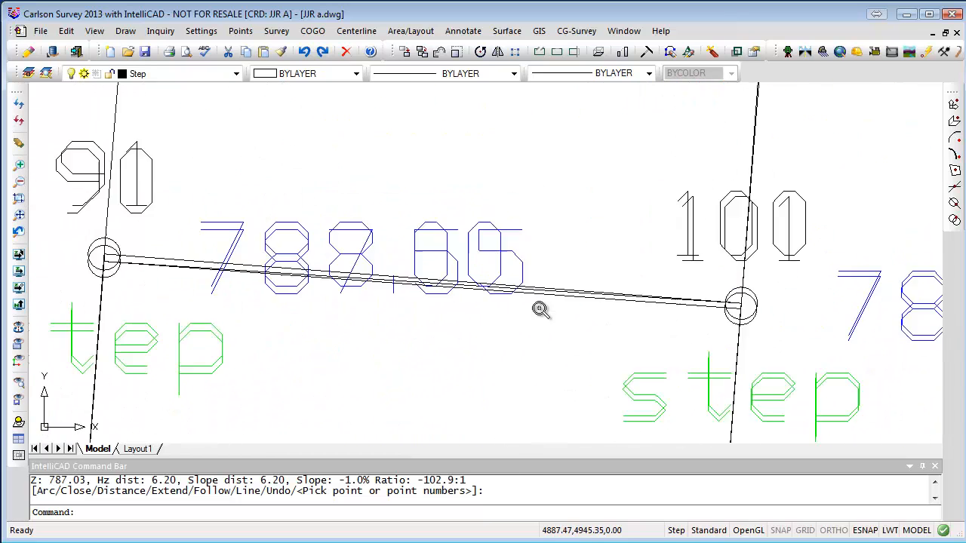
scroll(300, 267, "up", 2)
left_click(300, 255)
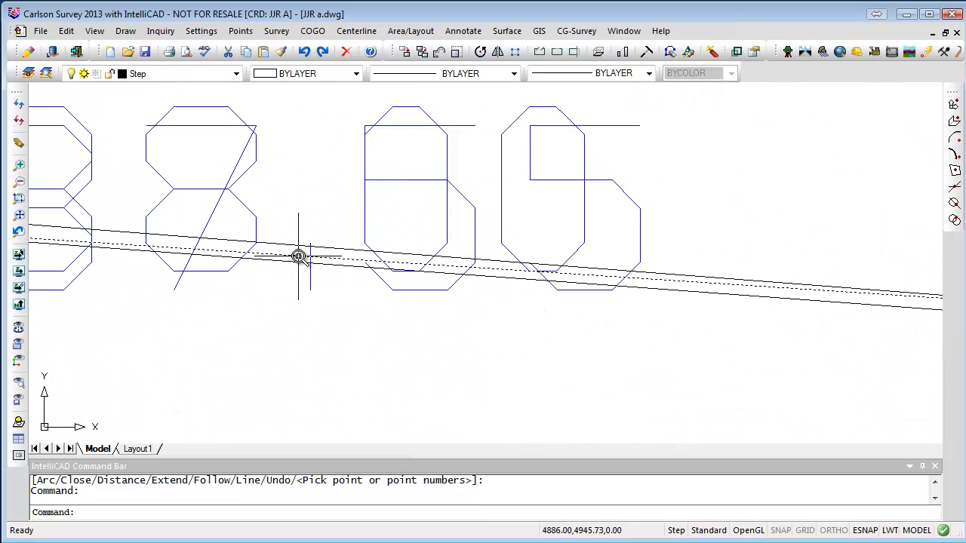
type("e")
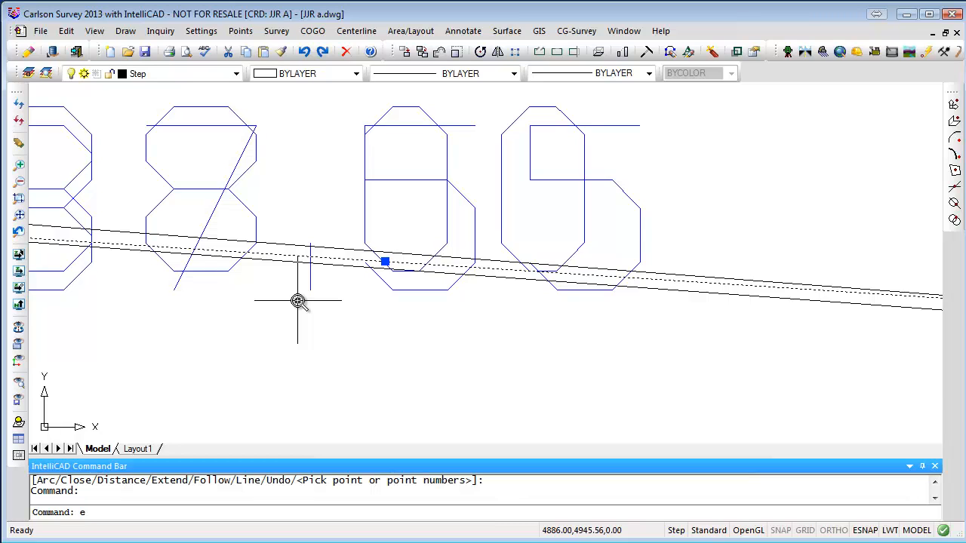
key("Return")
Check the endpoints and elevations of both step lines between points 90/91 and 100/101.
scroll(302, 301, "down", 3)
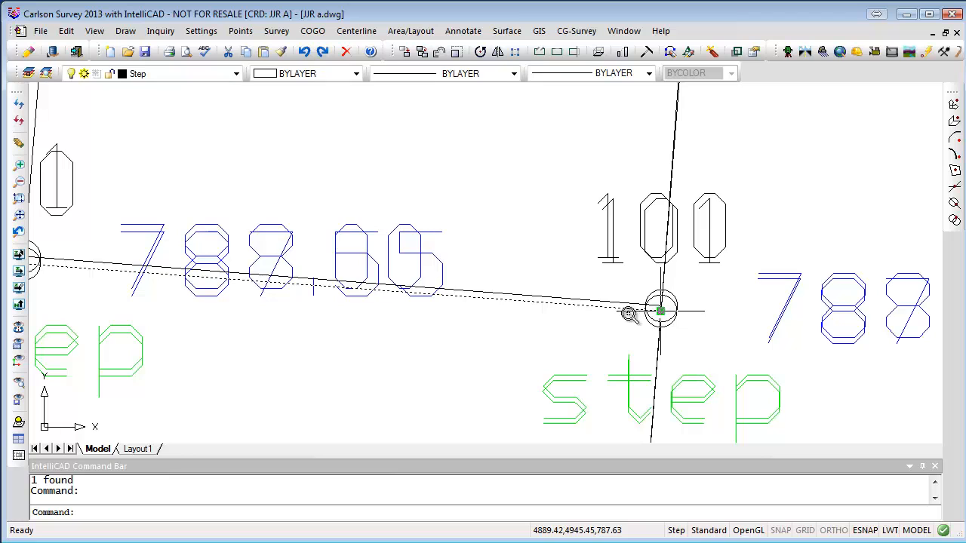
mouse_move(628, 313)
middle_mouse_down()
mouse_move(676, 382)
mouse_move(794, 398)
middle_mouse_up()
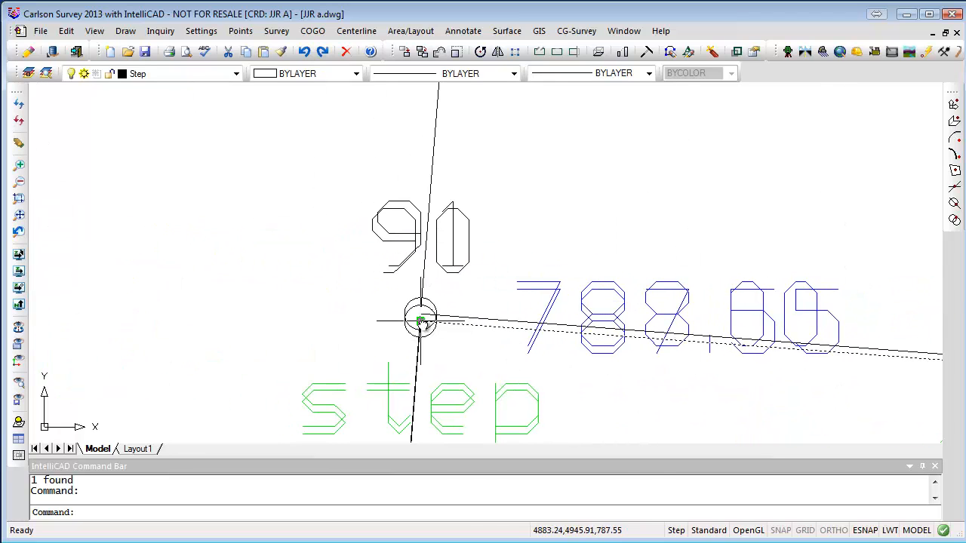
key("Escape")
key("Escape")
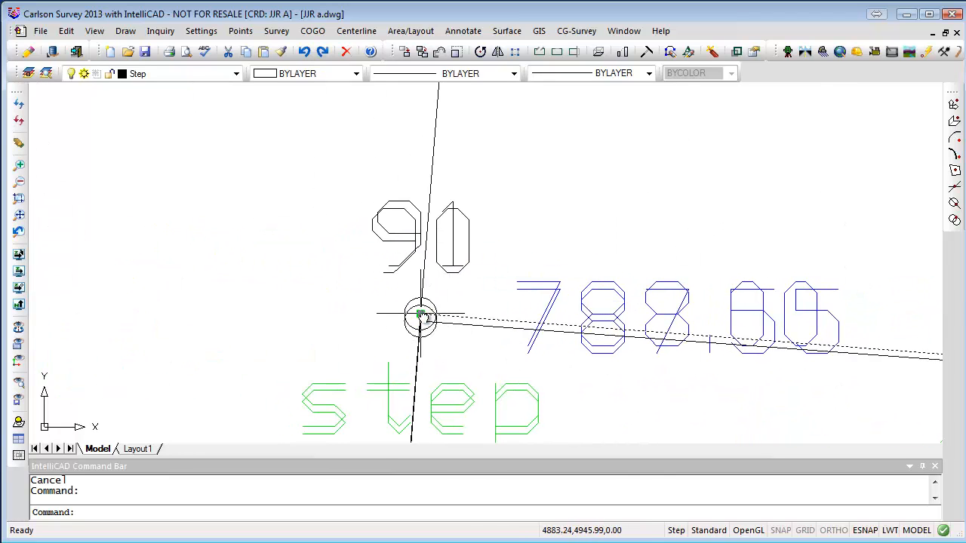
scroll(464, 313, "up", 4)
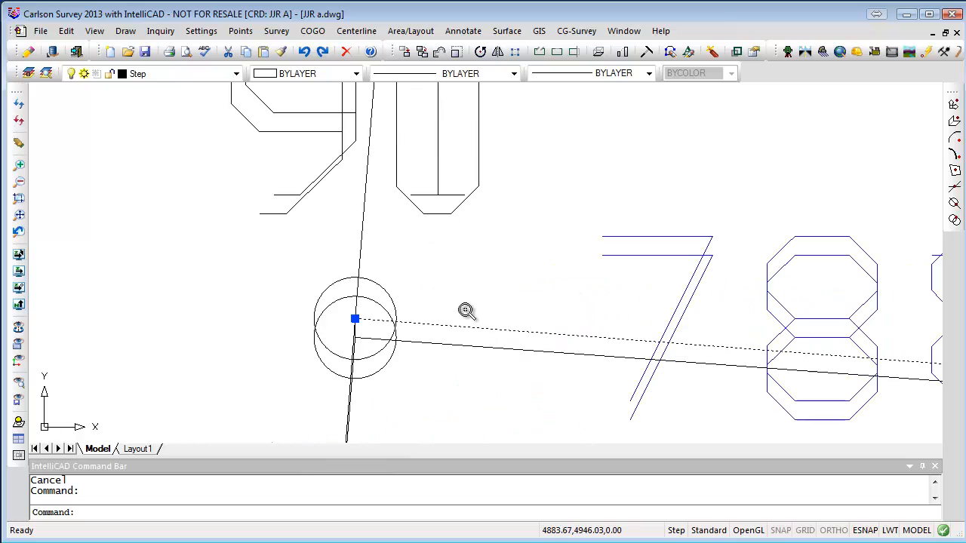
left_click(356, 319)
middle_click_drag(625, 352, 151, 285)
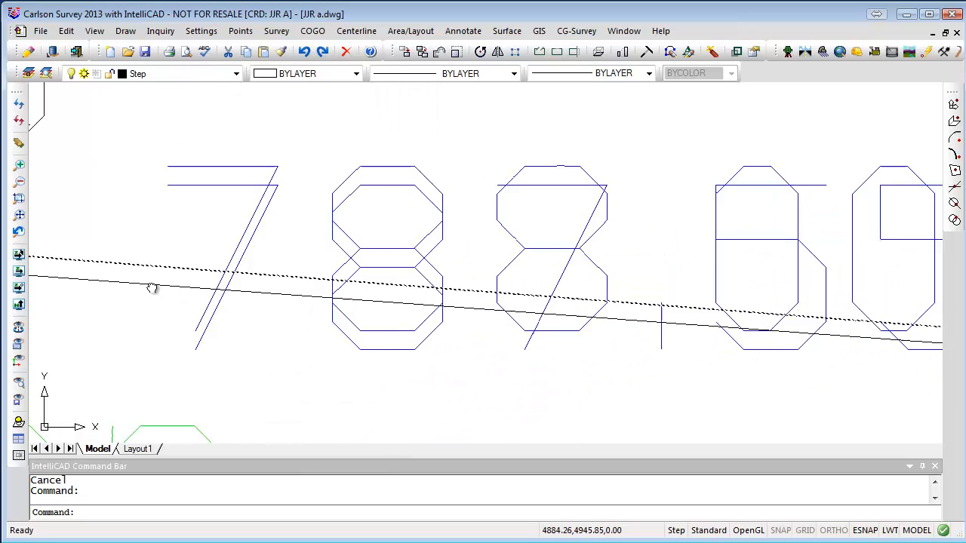
scroll(151, 284, "down", 4)
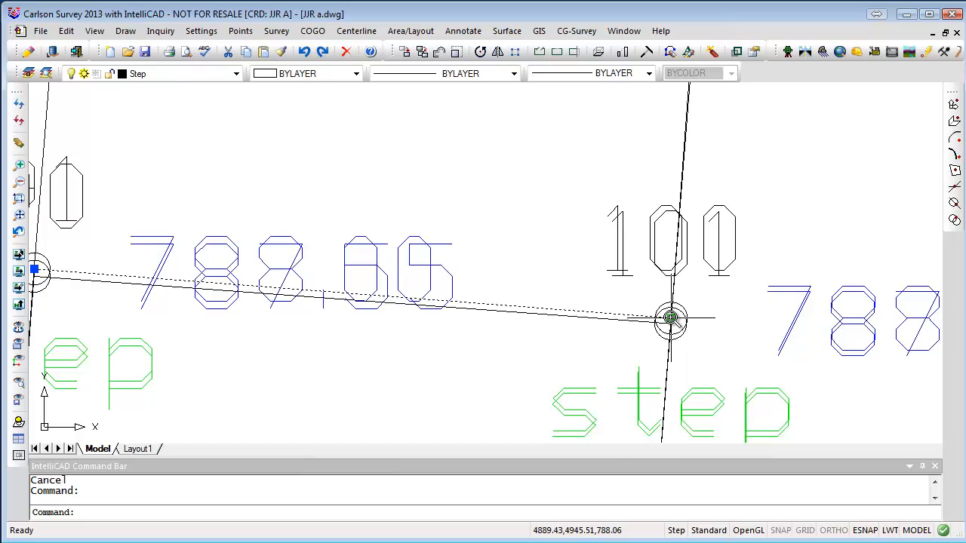
key("Escape")
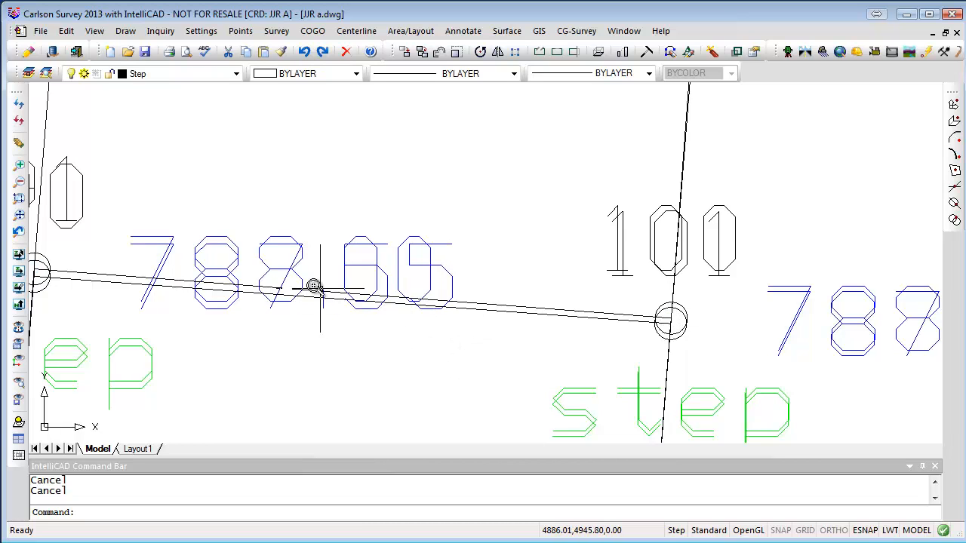
middle_click_drag(311, 291, 682, 359)
scroll(396, 353, "up", 4)
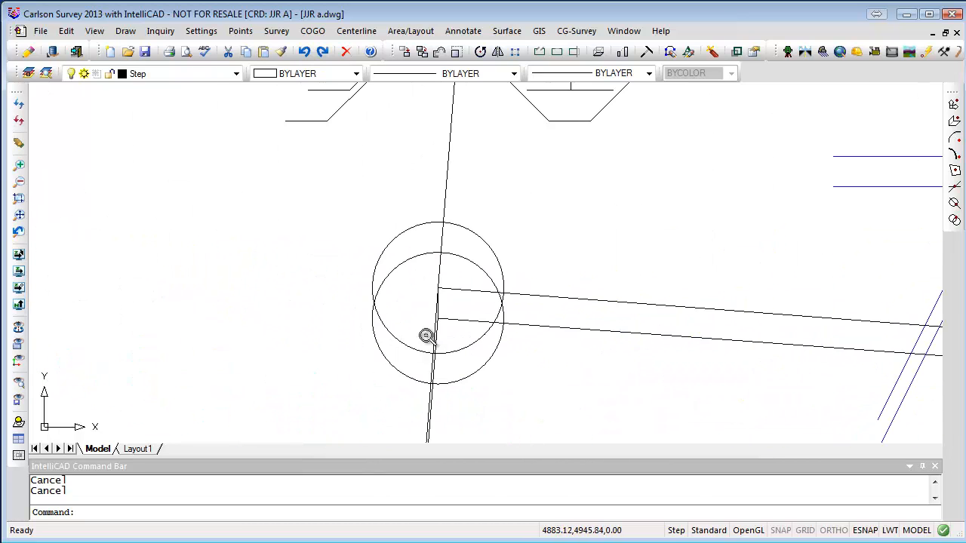
left_click(438, 288)
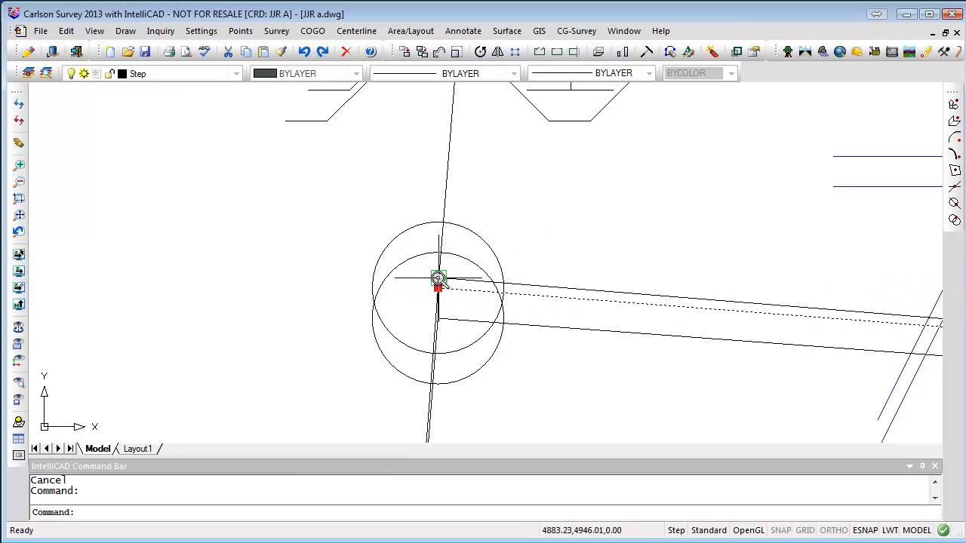
left_click(440, 298)
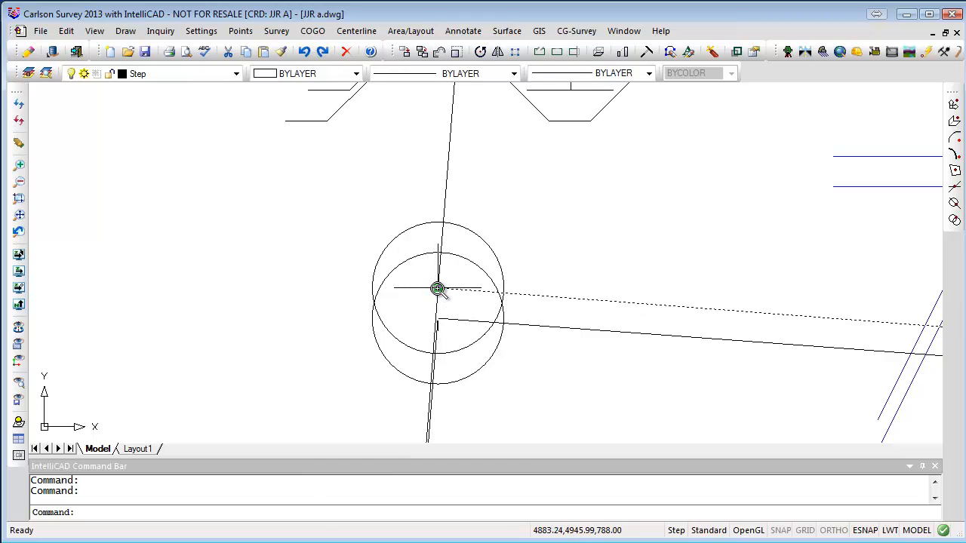
key("Escape")
key("Escape")
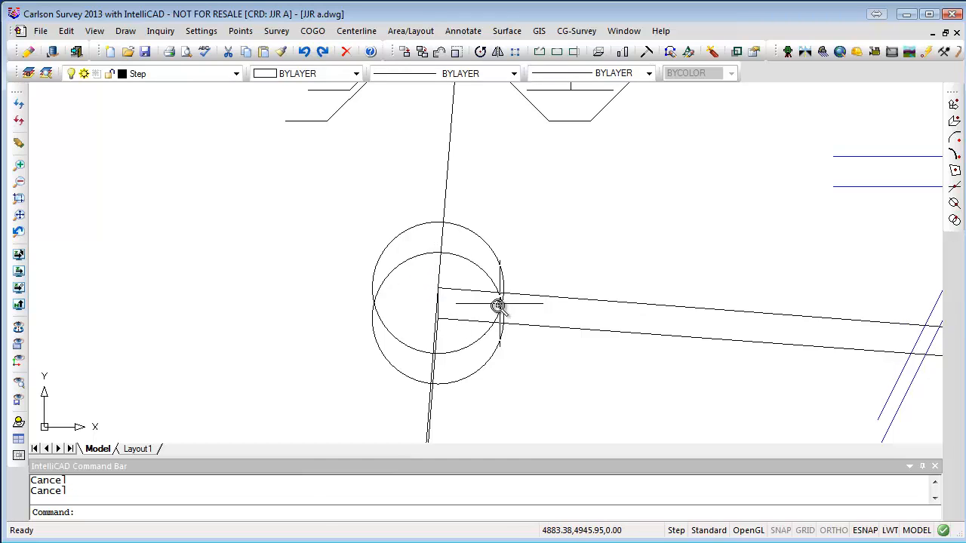
Delete the redundant line running down from the upper point at 90/91 past the lower point.
scroll(457, 336, "up", 3)
left_click(432, 297)
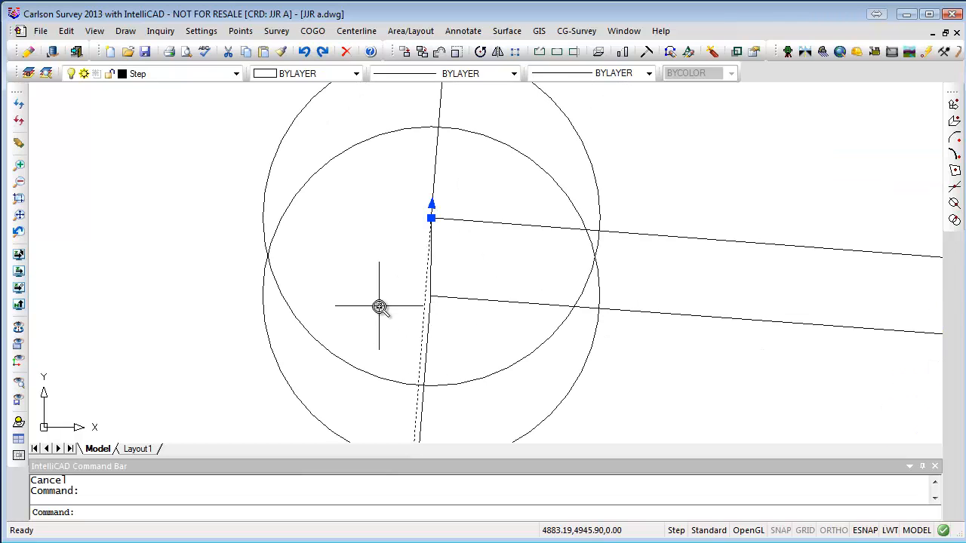
key("Delete")
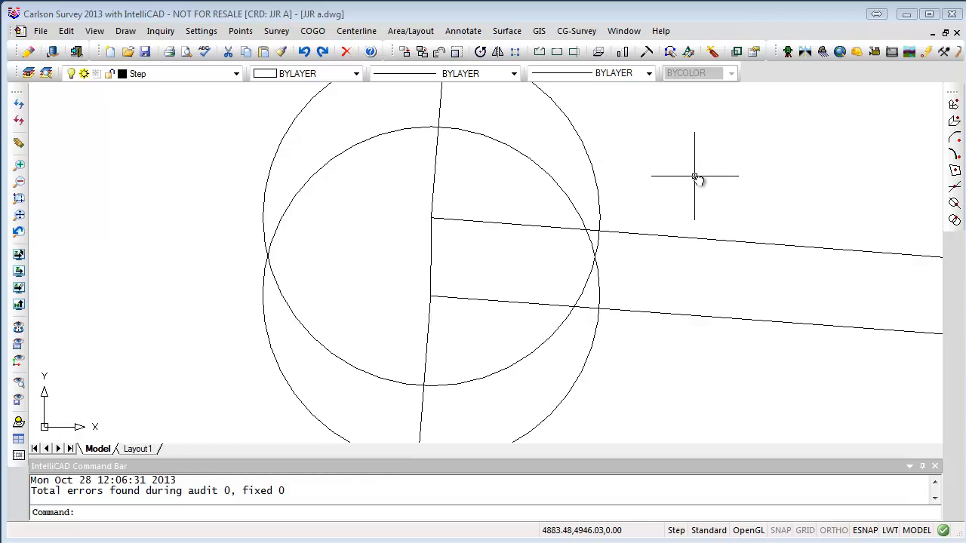
Delete the lower step line between points 92/93 and 98/99.
middle_click_drag(694, 174, 630, 284)
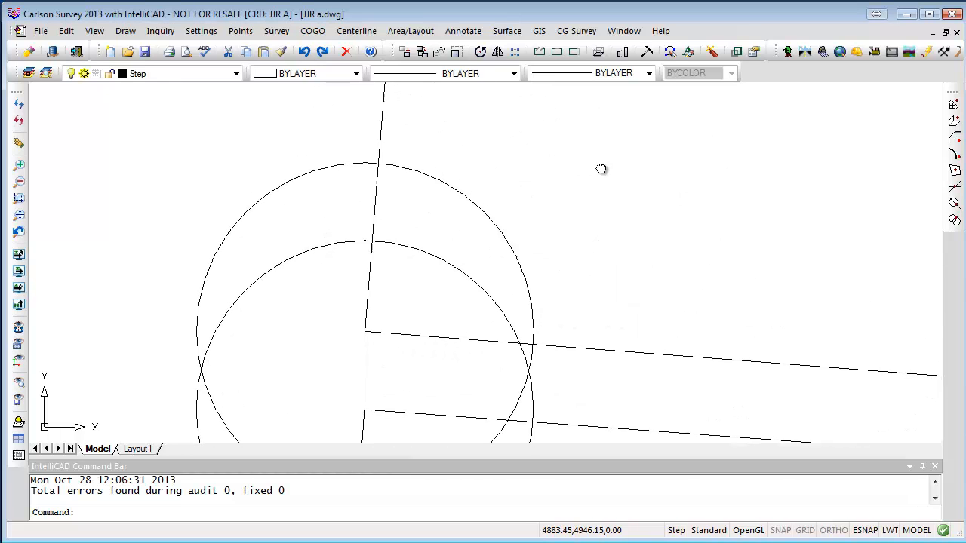
scroll(472, 325, "down", 3)
scroll(473, 325, "down", 3)
scroll(535, 255, "up", 4)
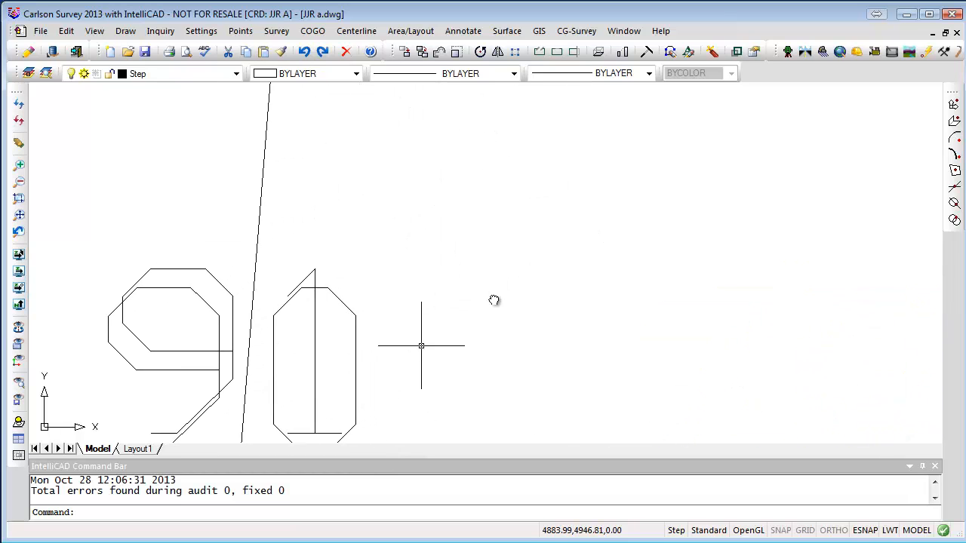
middle_click_drag(536, 230, 492, 309)
scroll(541, 198, "down", 2)
mouse_move(541, 198)
middle_mouse_down()
mouse_move(437, 354)
mouse_move(451, 259)
middle_mouse_up()
scroll(359, 336, "up", 5)
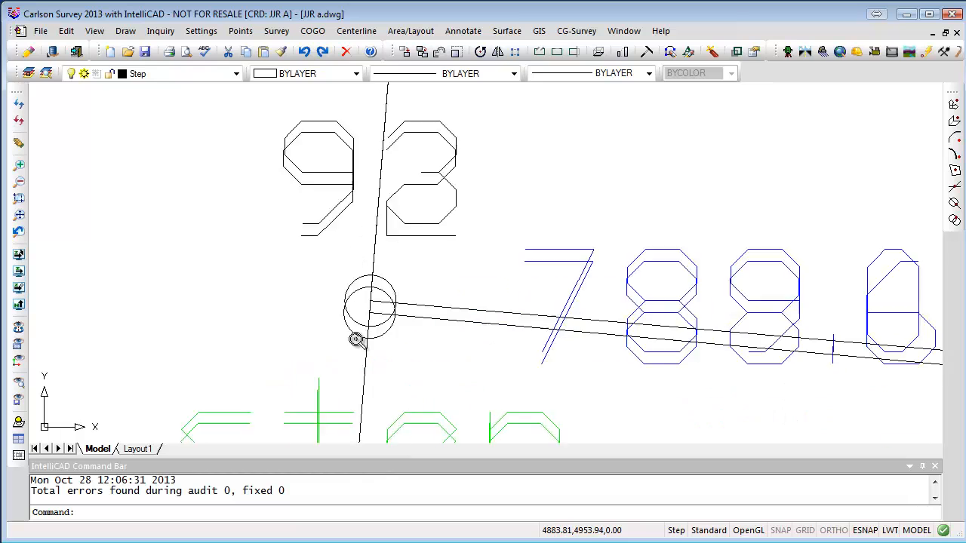
left_click(400, 272)
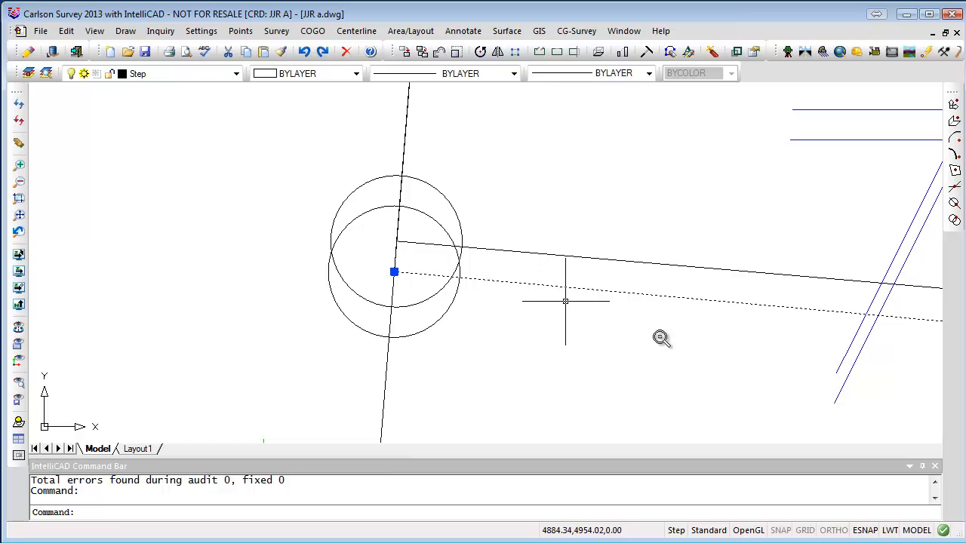
middle_click_drag(770, 376, 66, 211)
scroll(178, 248, "down", 4)
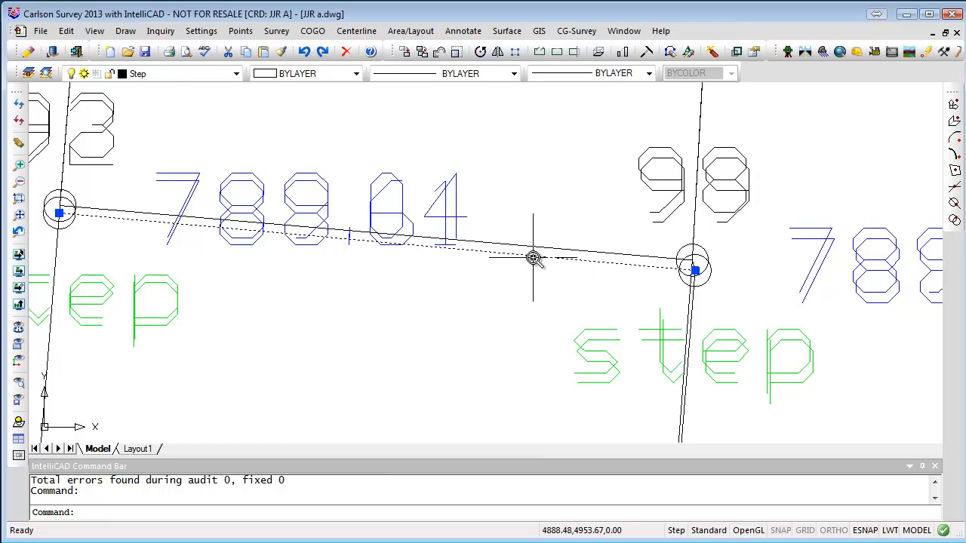
key("Delete")
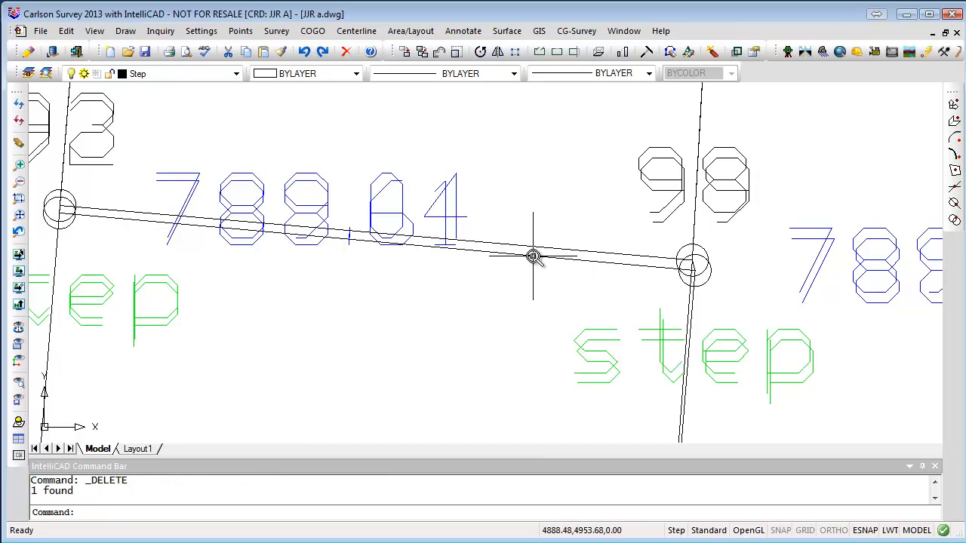
Delete the duplicate line left along the lower step edge at 92/93 to 98/99, and check the upper line's endpoints.
left_click(534, 257)
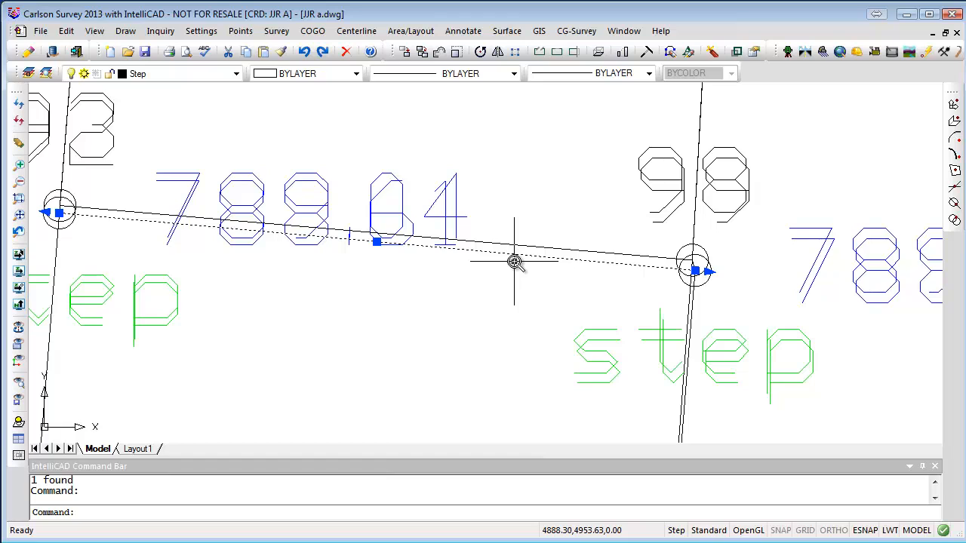
key("Delete")
left_click(588, 254)
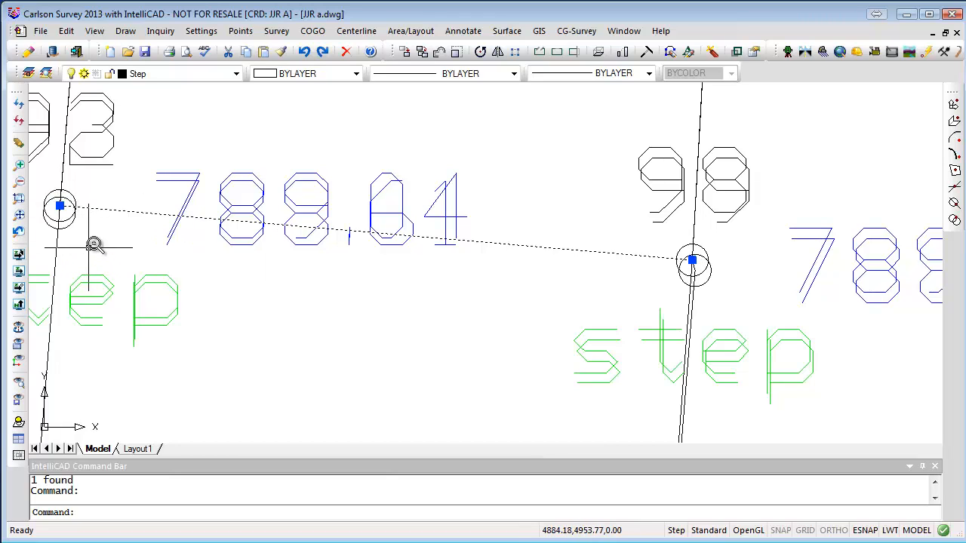
Draw a 3D polyline with the default options from the lower point at 92/93 to the lower point at 98/99.
left_click(126, 31)
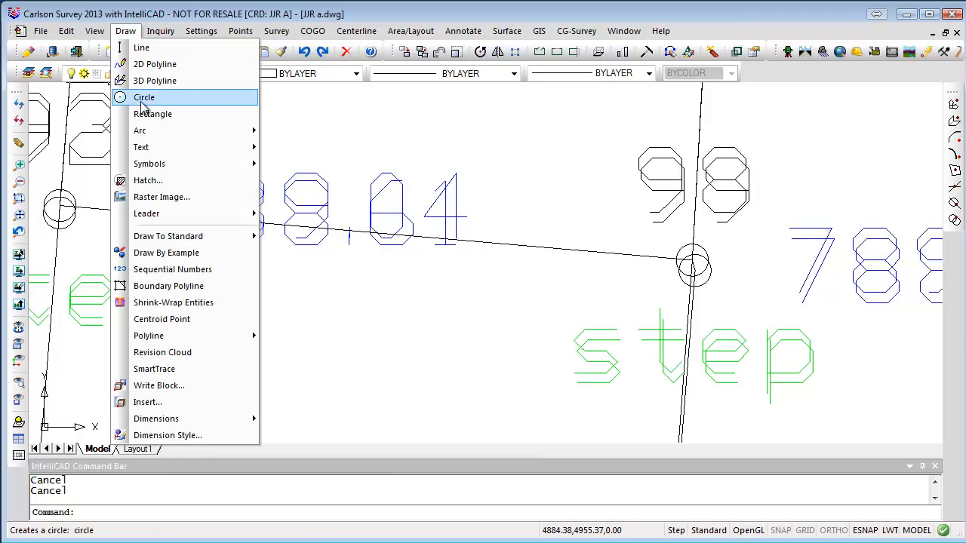
left_click(124, 82)
left_click(379, 419)
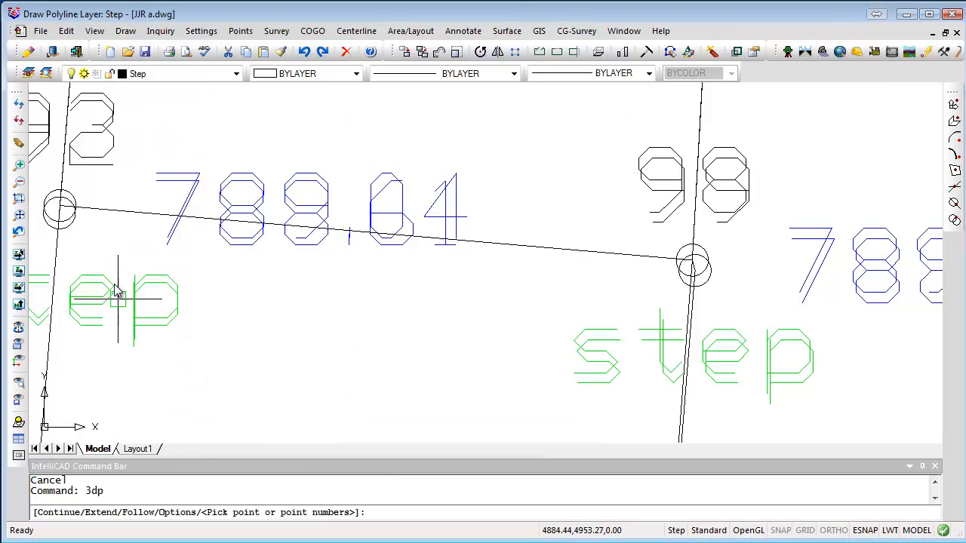
left_click(59, 209)
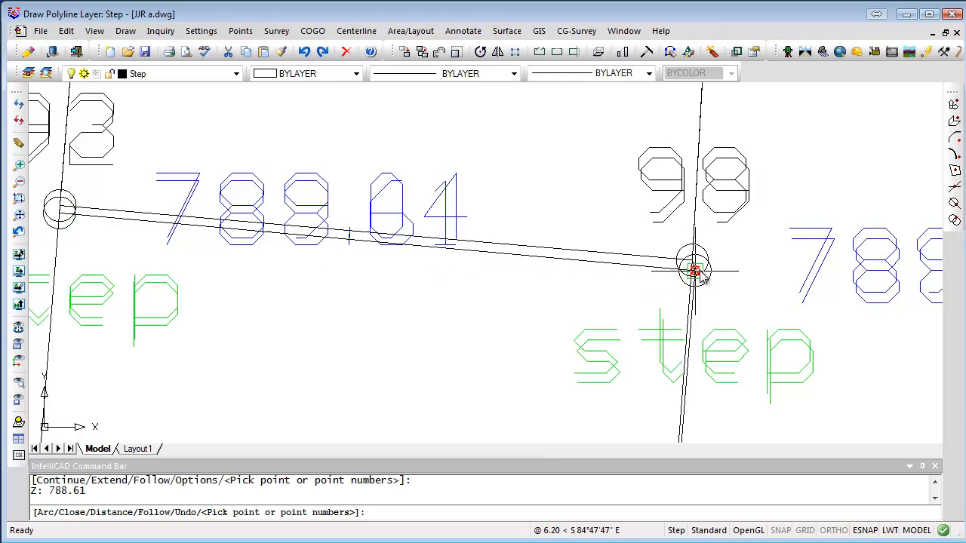
scroll(701, 301, "up", 3)
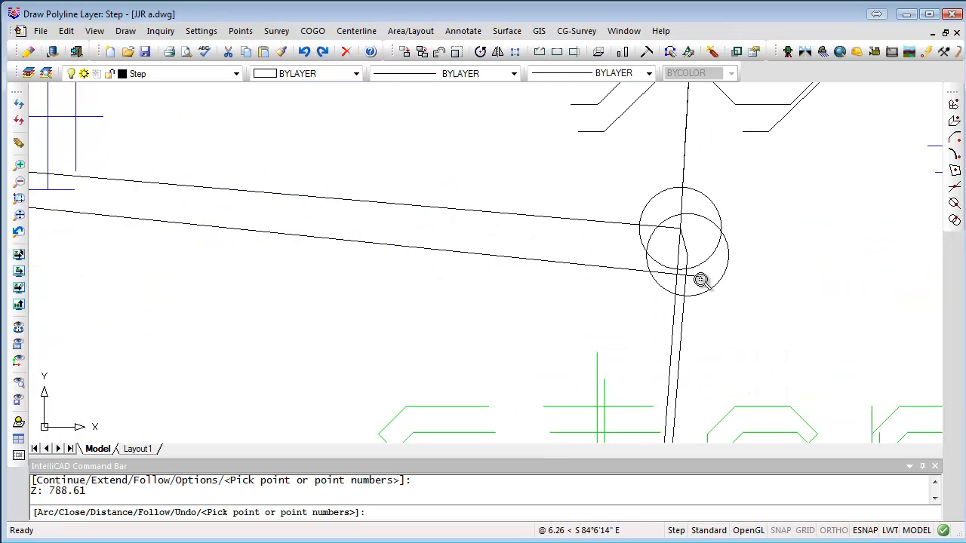
left_click(685, 257)
key("Return")
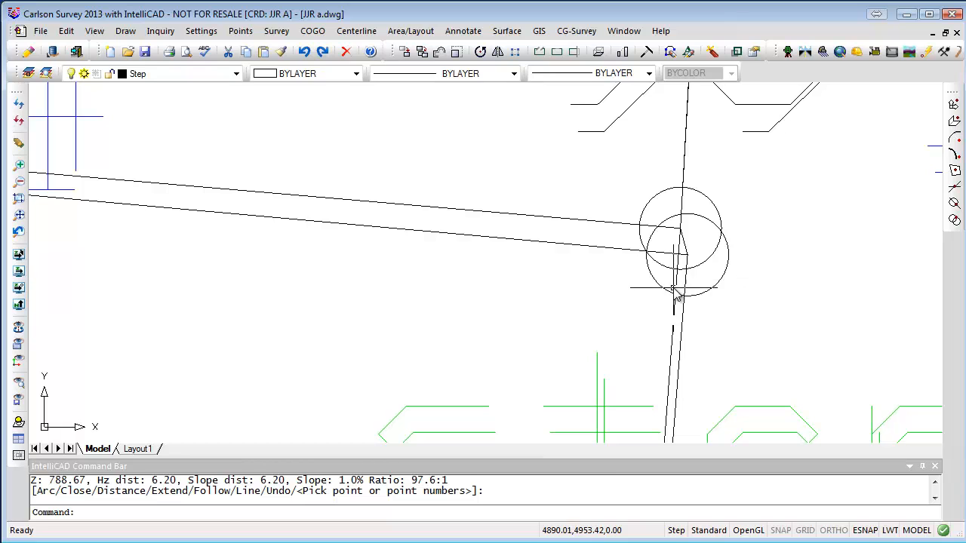
Delete the redundant line running down from the upper point at 98/99 beside the step's side line.
left_click(673, 316)
key("Delete")
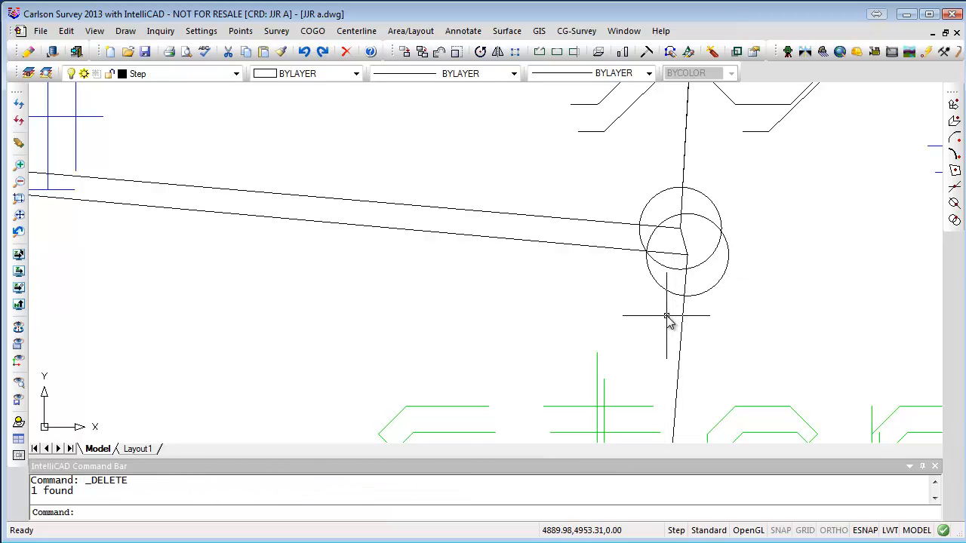
scroll(664, 317, "down", 5)
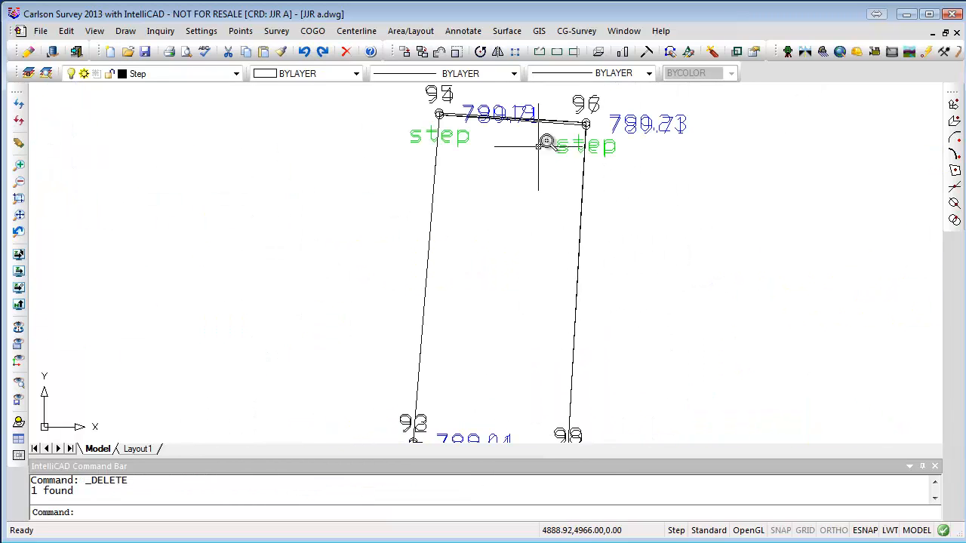
Delete the duplicate side line below the upper point at 96 and the redundant middle line along the 95 to 96 step edge.
scroll(553, 141, "up", 4)
middle_click_drag(601, 131, 576, 298)
scroll(665, 280, "up", 6)
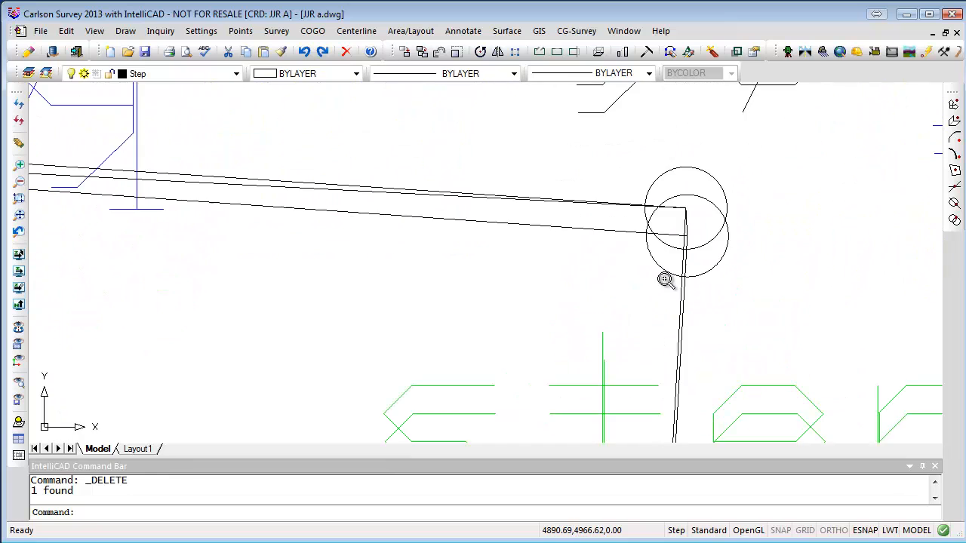
scroll(664, 280, "up", 3)
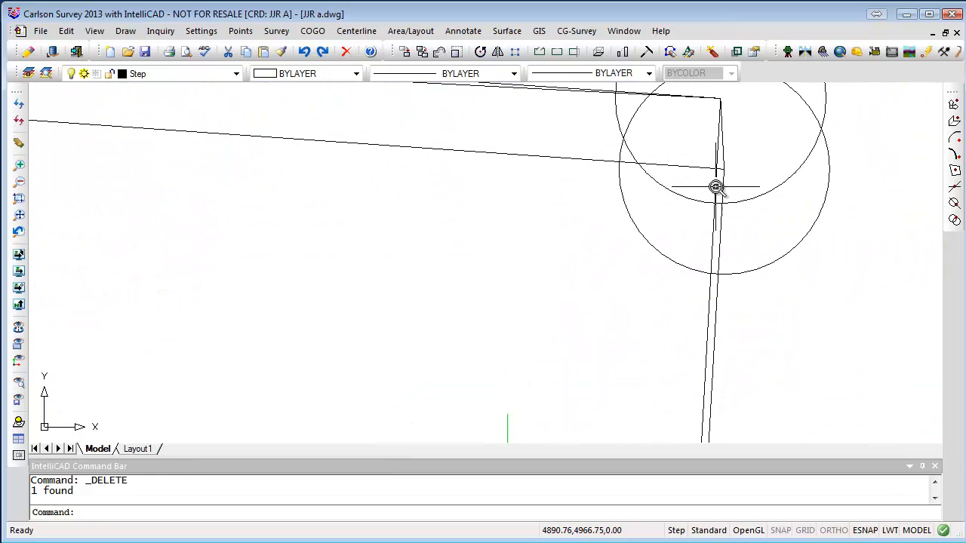
scroll(715, 187, "down", 2)
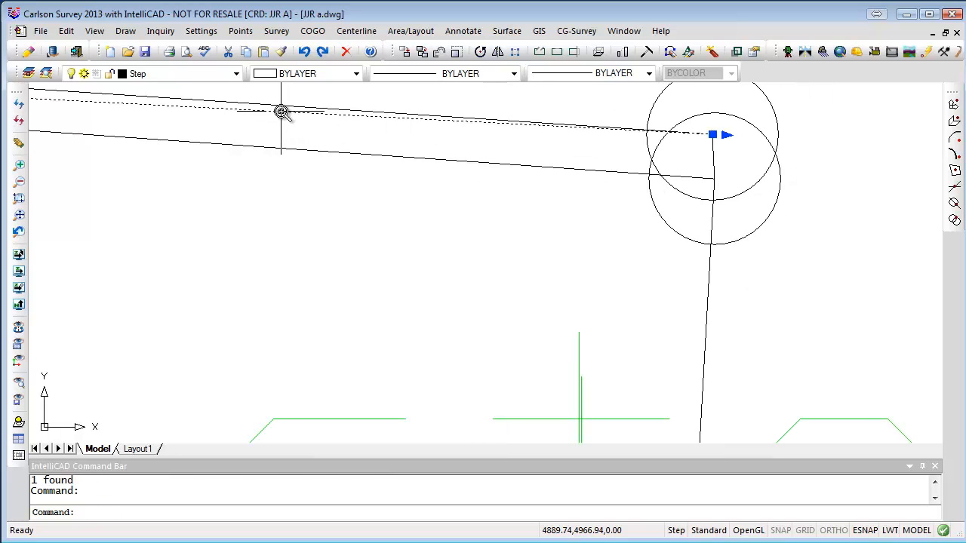
Check that both ends of the lower 95 to 96 step line meet the lower surveyed points, leaving its geometry unchanged.
left_click(713, 178)
left_click(713, 179)
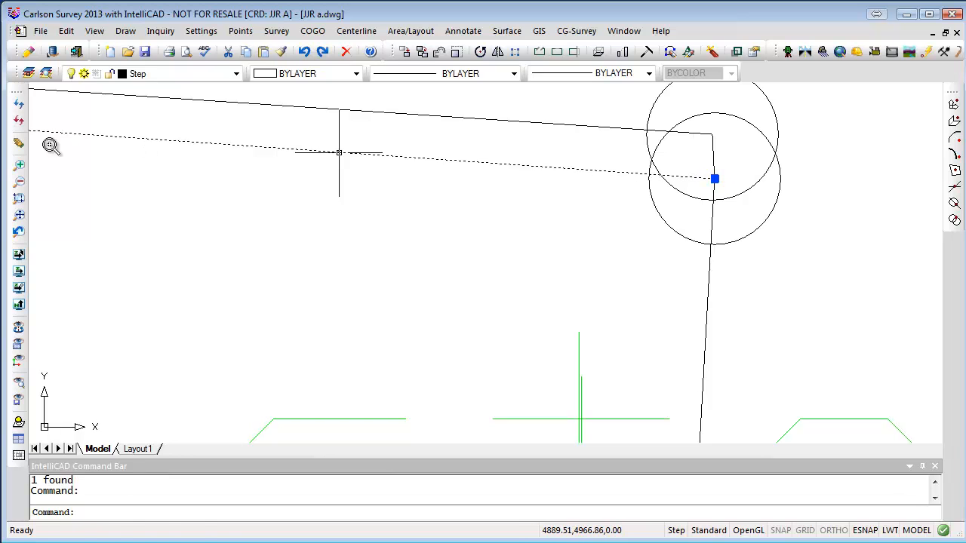
middle_click_drag(589, 296, 913, 365)
scroll(873, 353, "down", 1)
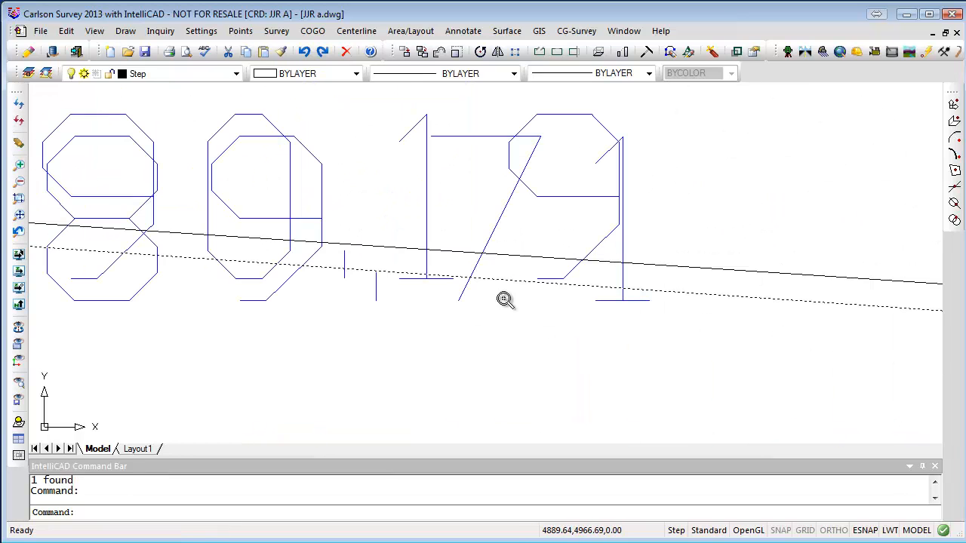
middle_click_drag(193, 284, 839, 336)
scroll(289, 290, "up", 3)
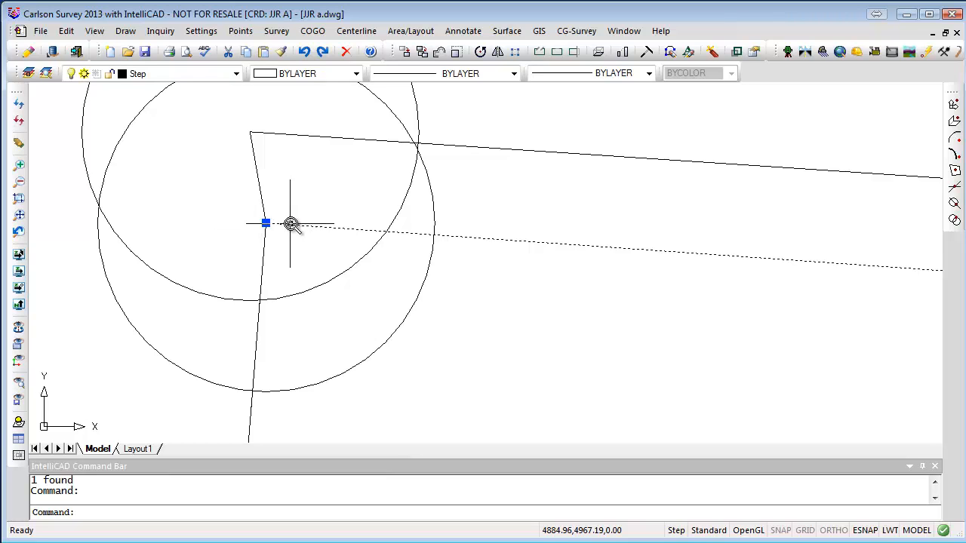
left_click(266, 222)
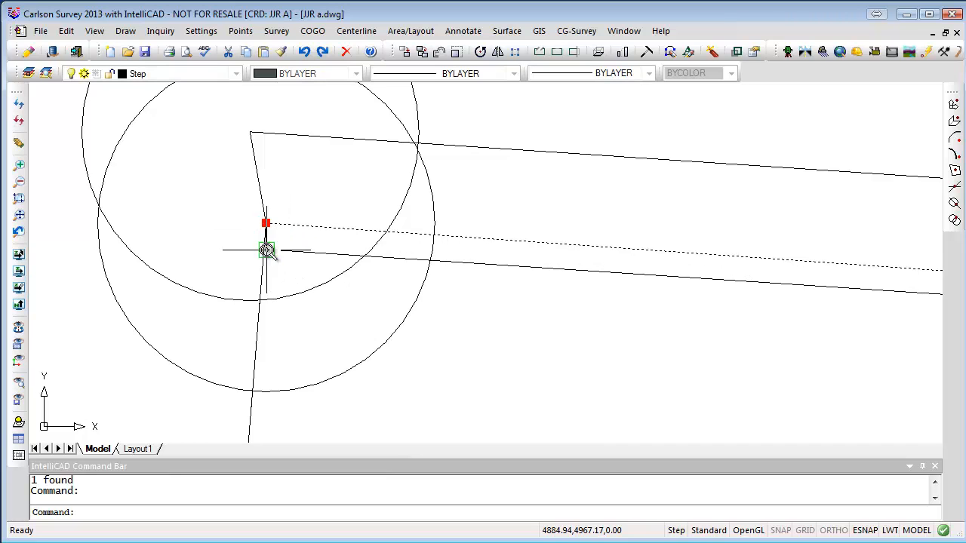
left_click(265, 224)
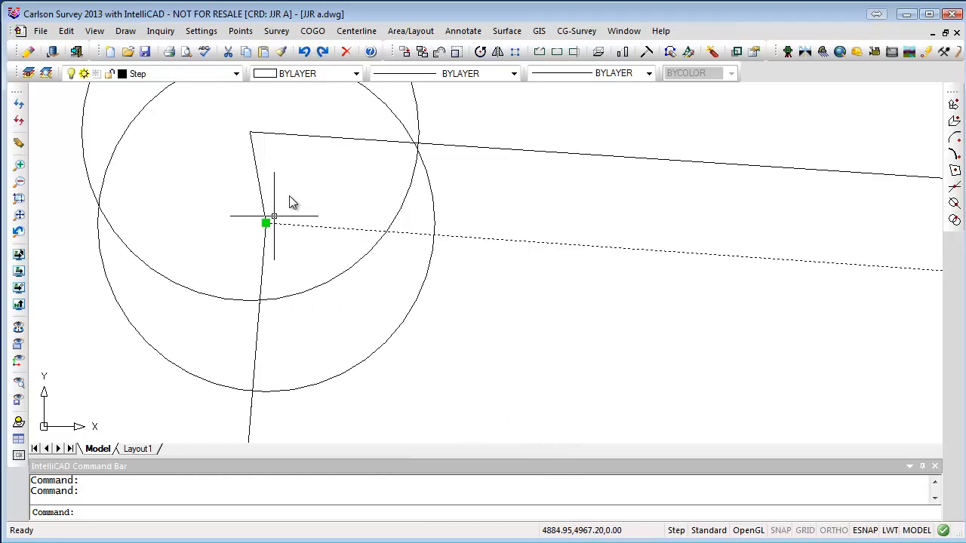
key("Escape")
key("Escape")
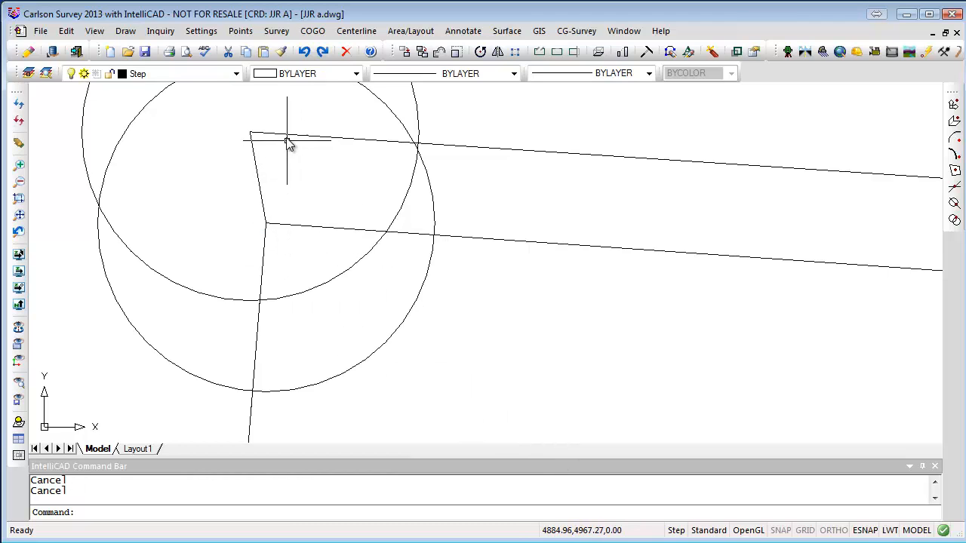
left_click(285, 137)
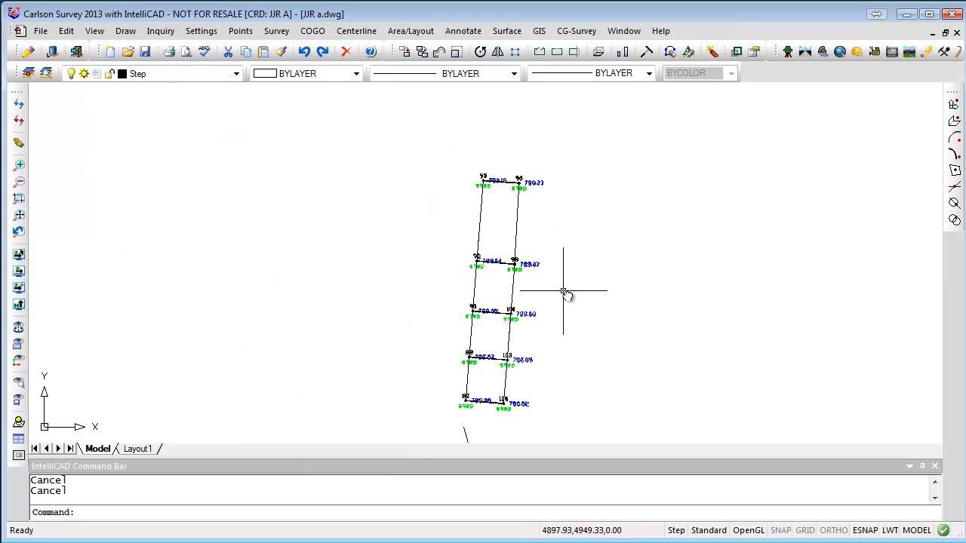
Show the complete flight of steps with its survey points in the 3D Viewer Window.
scroll(587, 343, "up", 2)
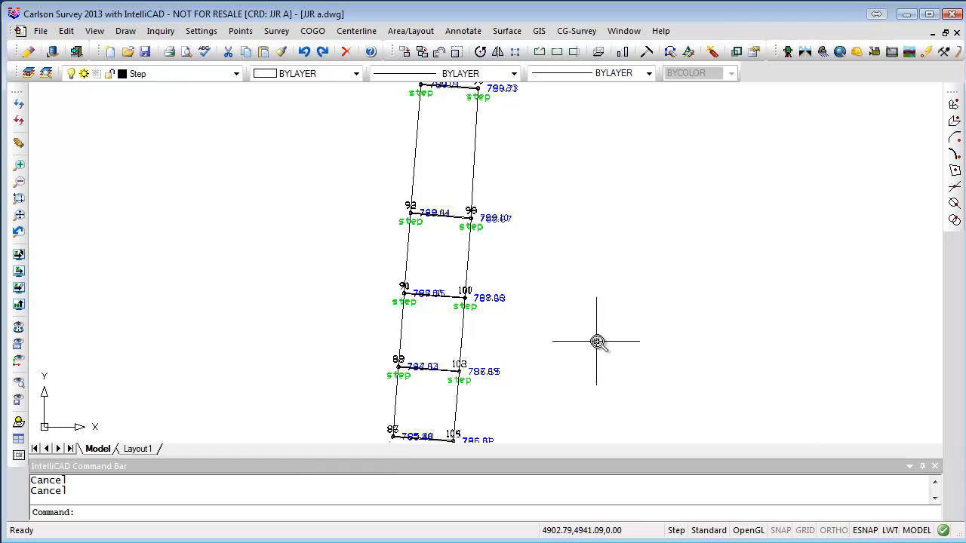
scroll(597, 342, "down", 2)
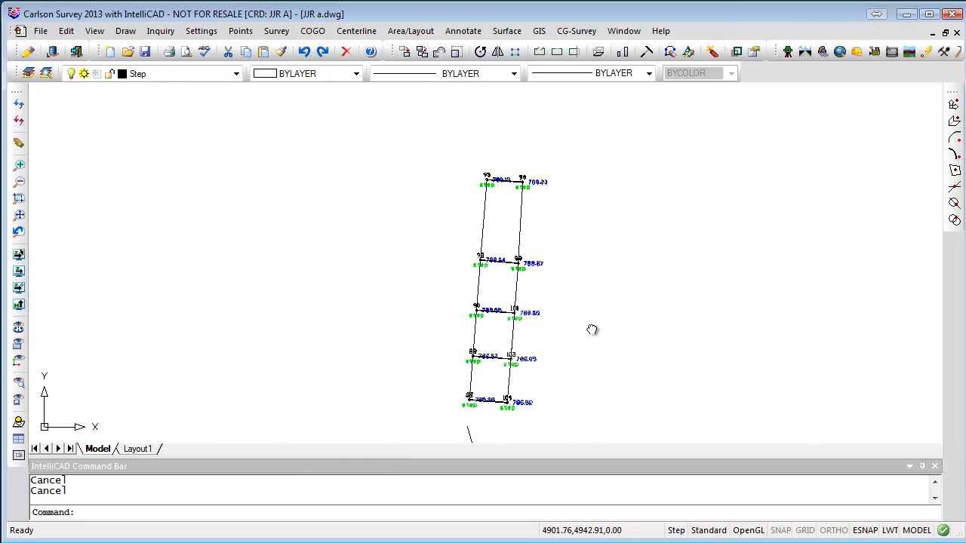
middle_click_drag(591, 330, 586, 304)
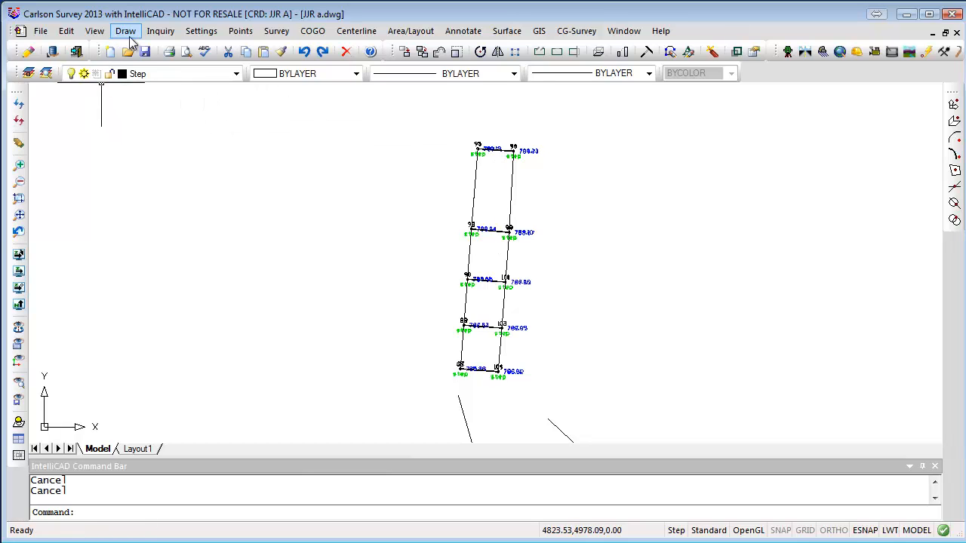
left_click(94, 31)
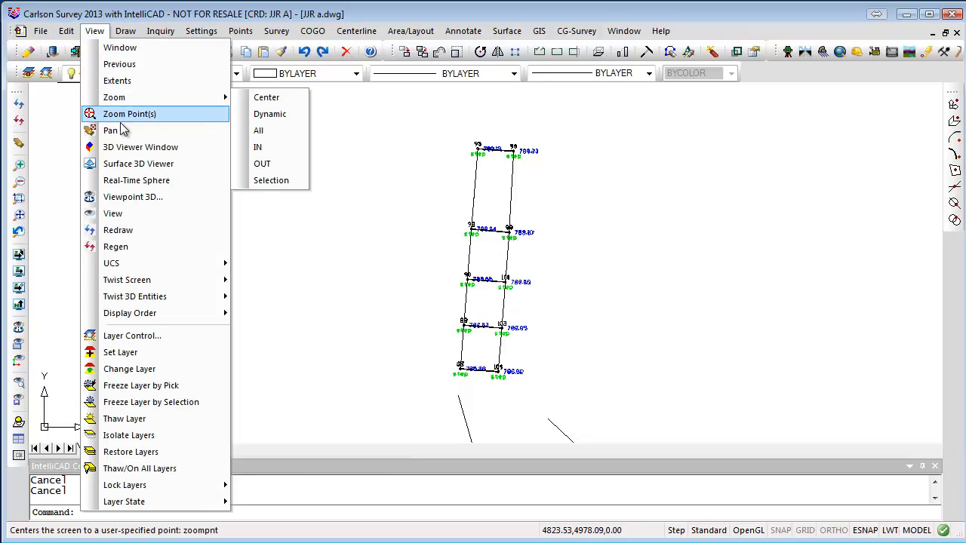
left_click(159, 147)
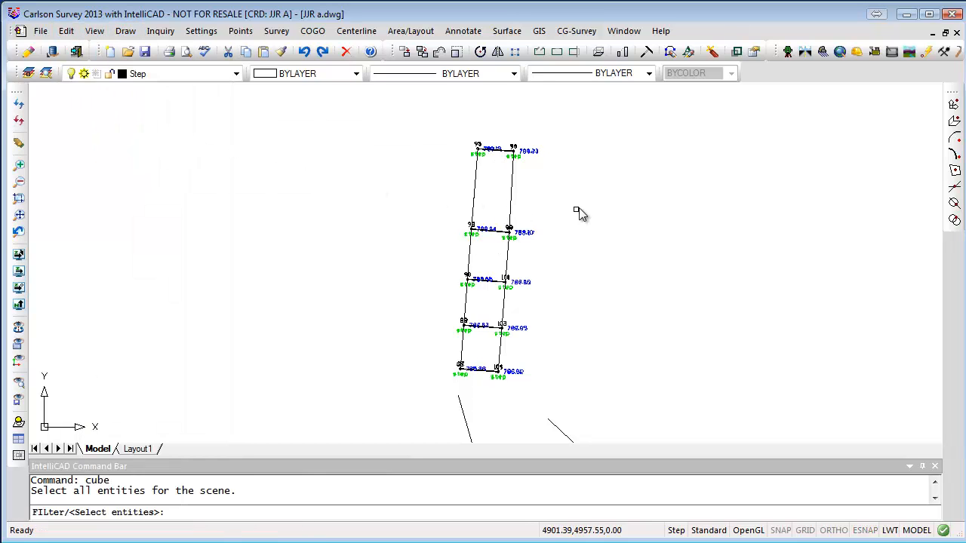
left_click(593, 135)
left_click(409, 394)
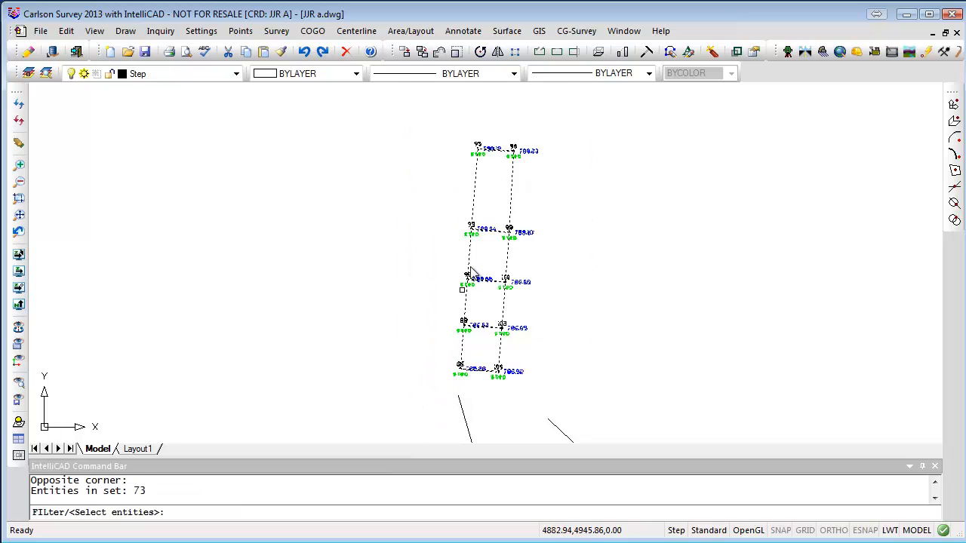
key("Return")
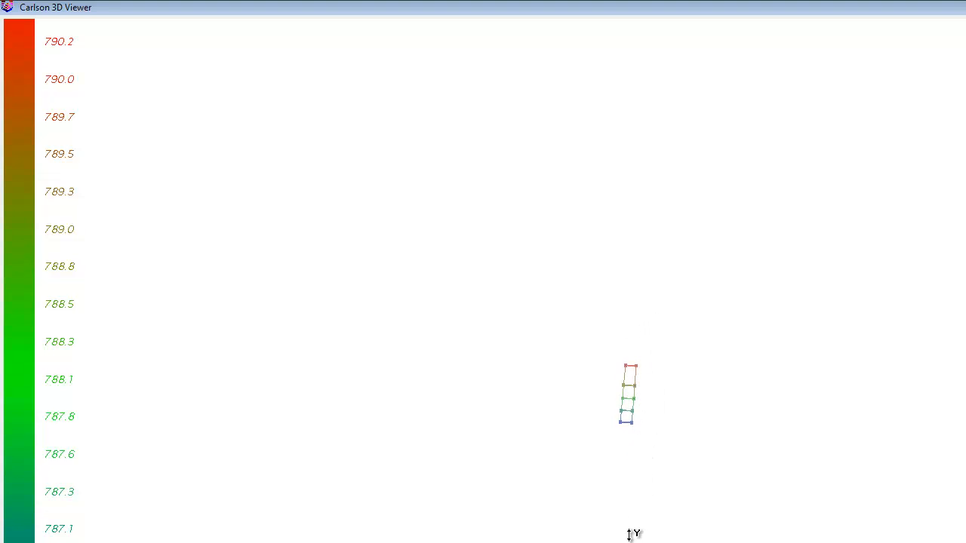
Examine the steps' top and bottom edges and side lines in 3D from several angles, and close the viewer.
scroll(616, 427, "up", 5)
left_click_drag(668, 227, 633, 542)
scroll(641, 229, "up", 5)
left_click_drag(645, 466, 722, 413)
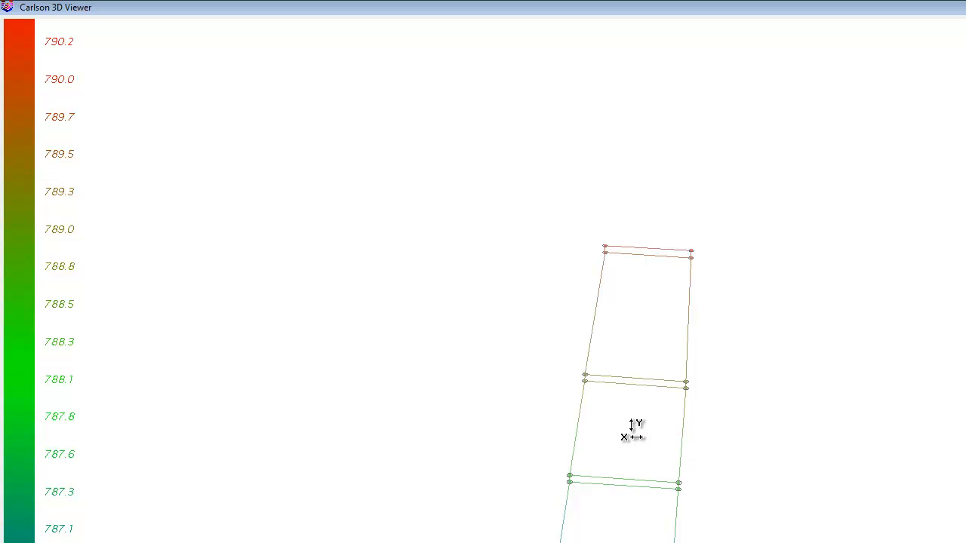
left_click_drag(633, 430, 599, 439)
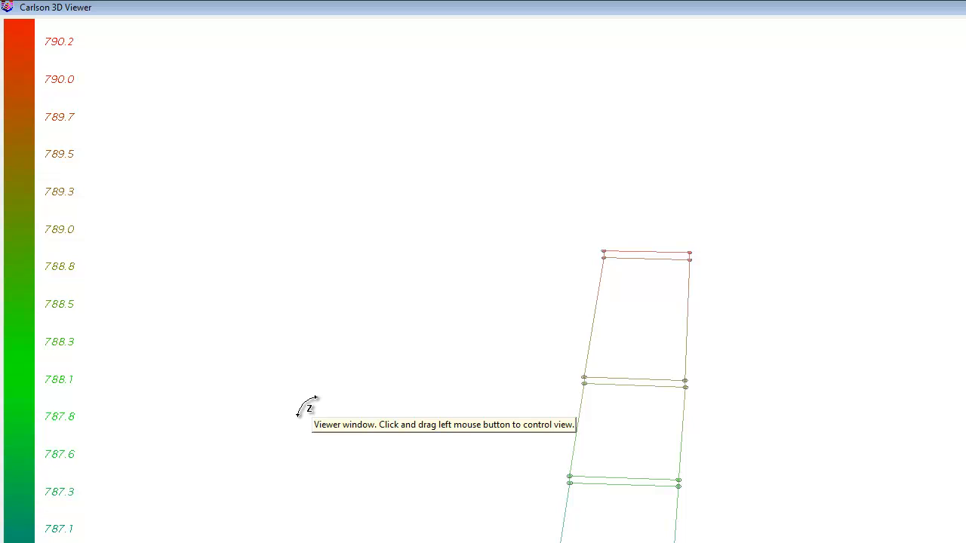
mouse_move(284, 379)
left_mouse_down()
mouse_move(276, 399)
mouse_move(289, 542)
mouse_move(343, 429)
mouse_move(334, 371)
mouse_move(334, 390)
mouse_move(289, 370)
left_mouse_up()
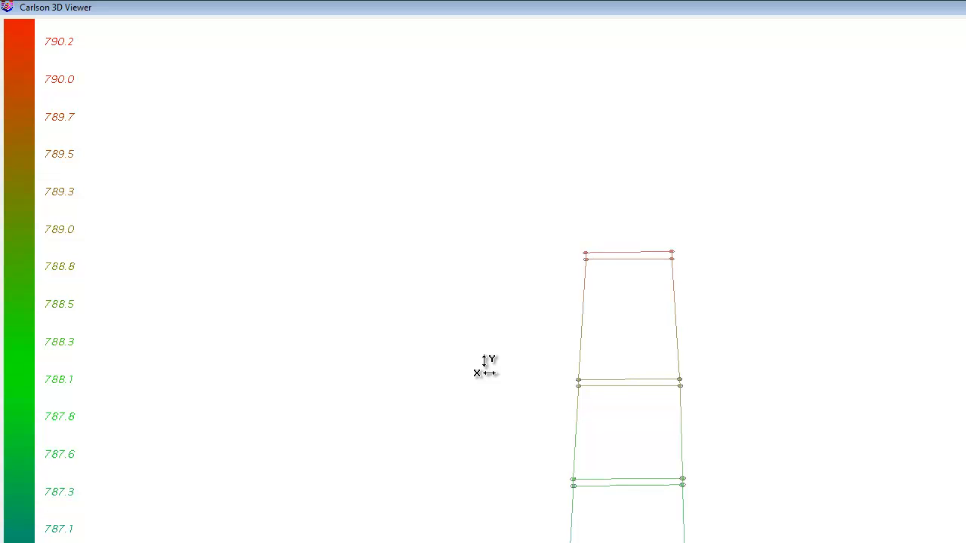
left_click_drag(496, 393, 649, 284)
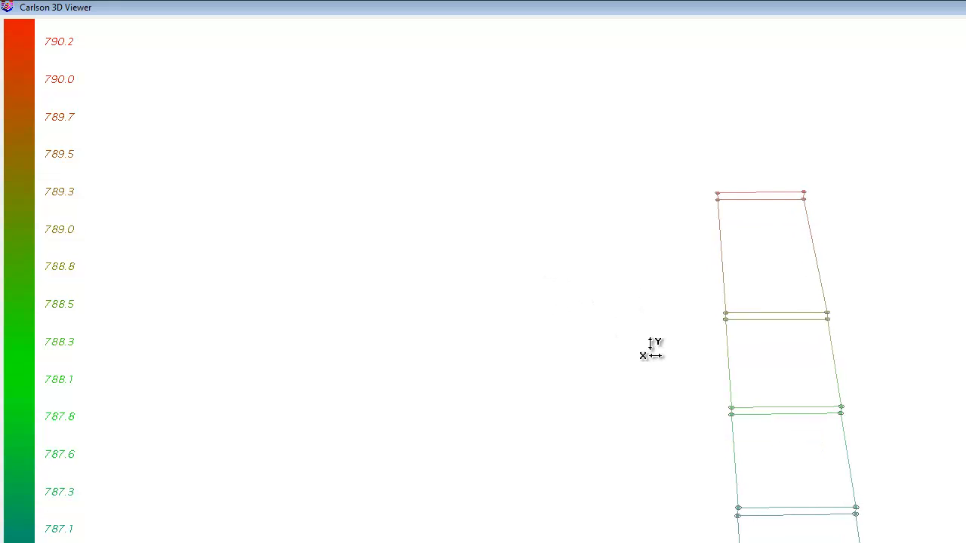
left_click_drag(650, 349, 498, 328)
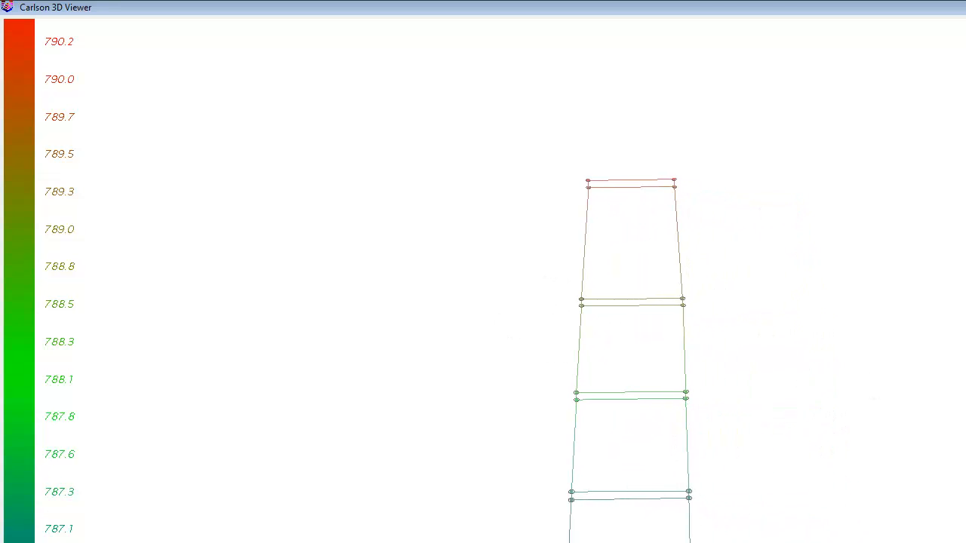
key("Escape")
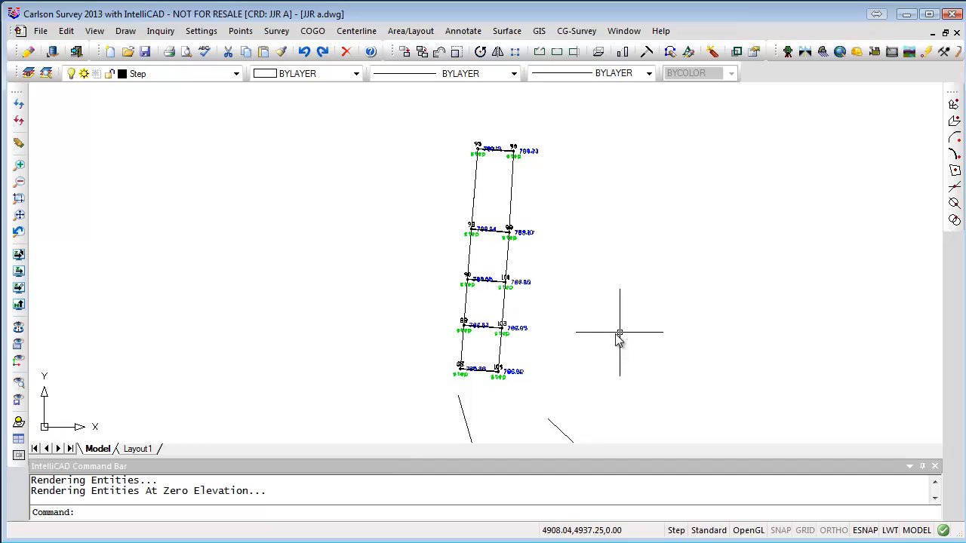
Restore the isolated layers, and turn on and thaw all layers in the drawing.
scroll(573, 294, "down", 4)
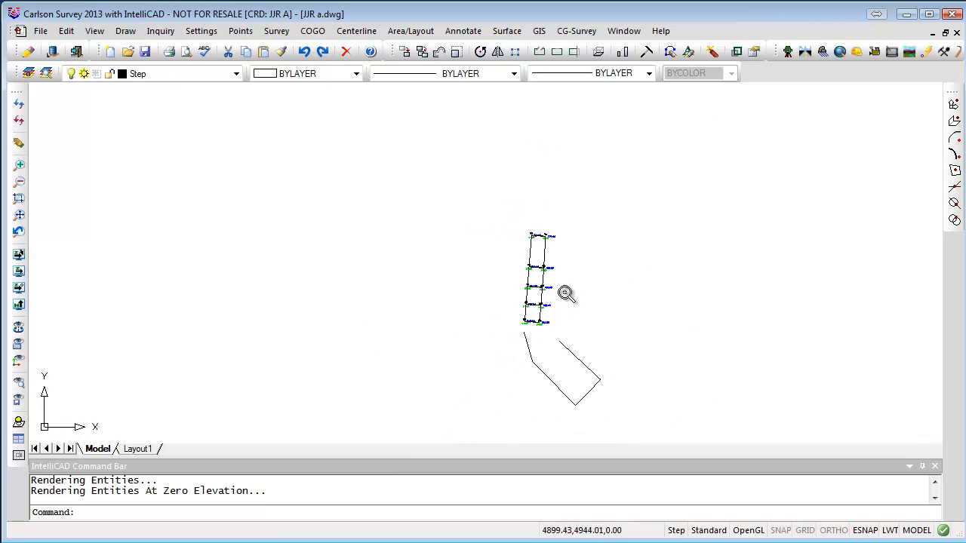
scroll(584, 303, "up", 2)
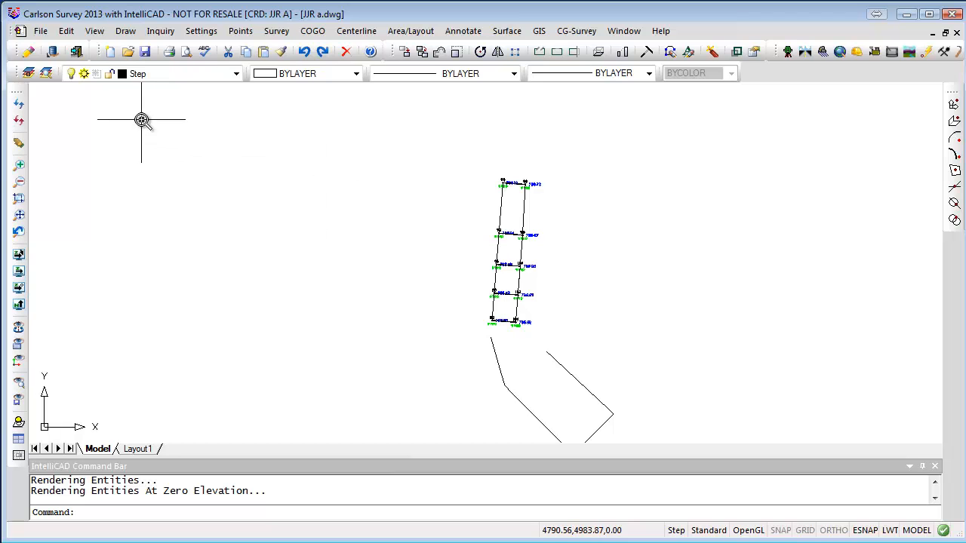
left_click(94, 31)
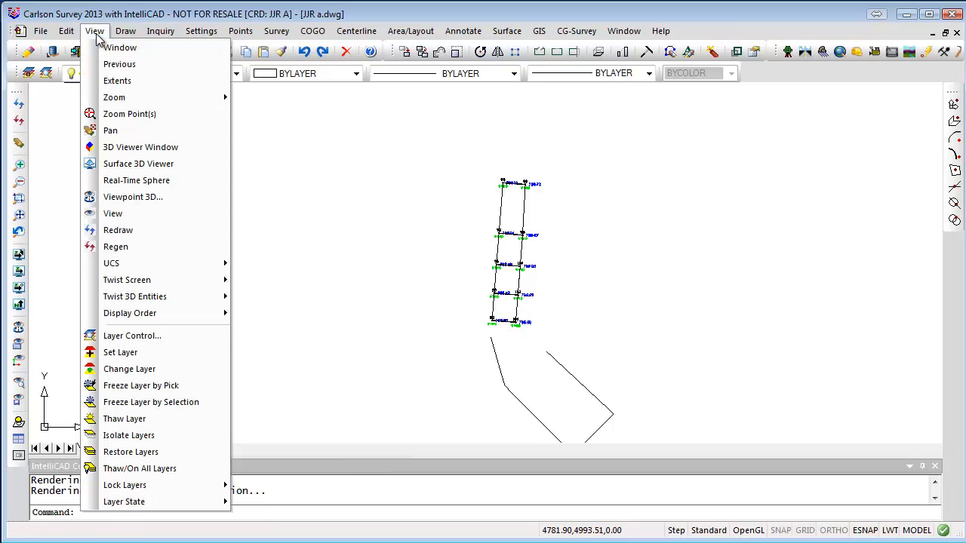
left_click(132, 451)
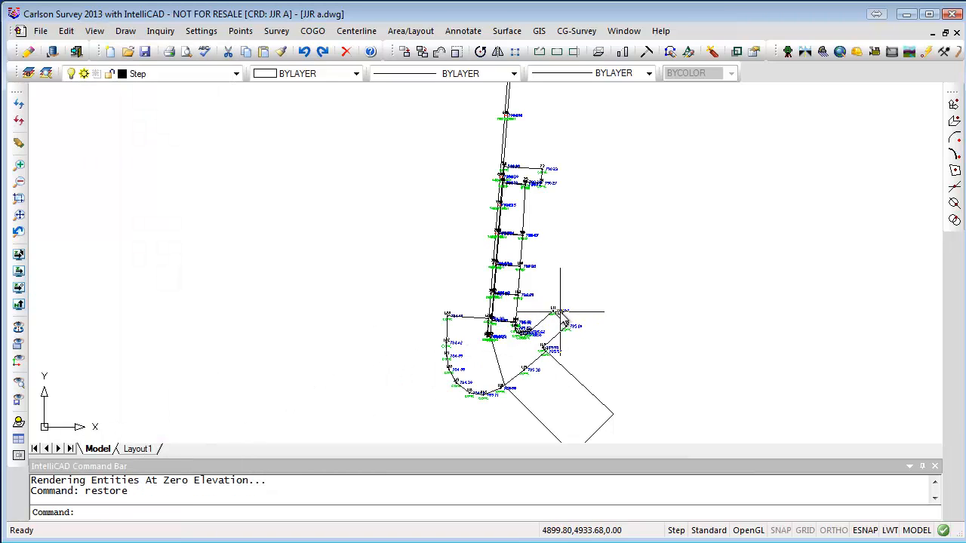
left_click(93, 32)
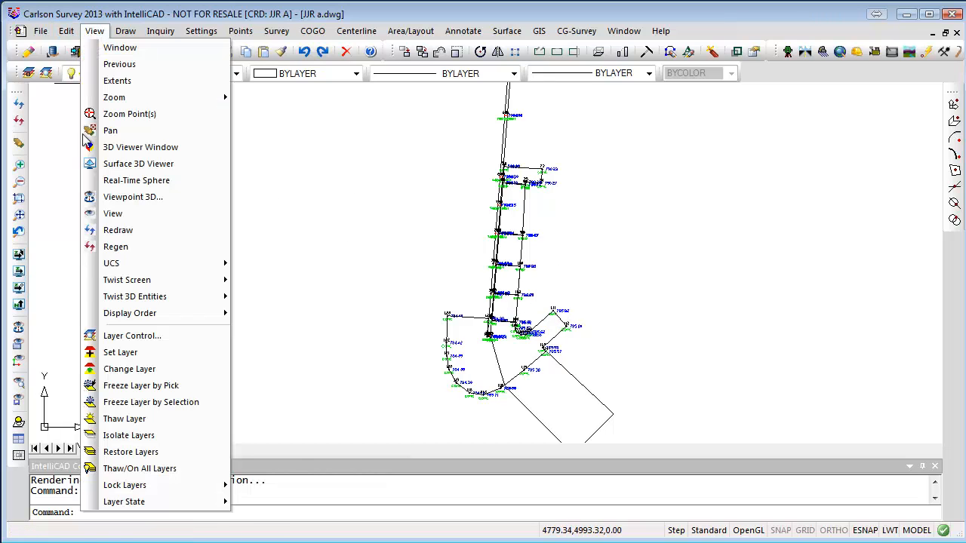
left_click(143, 468)
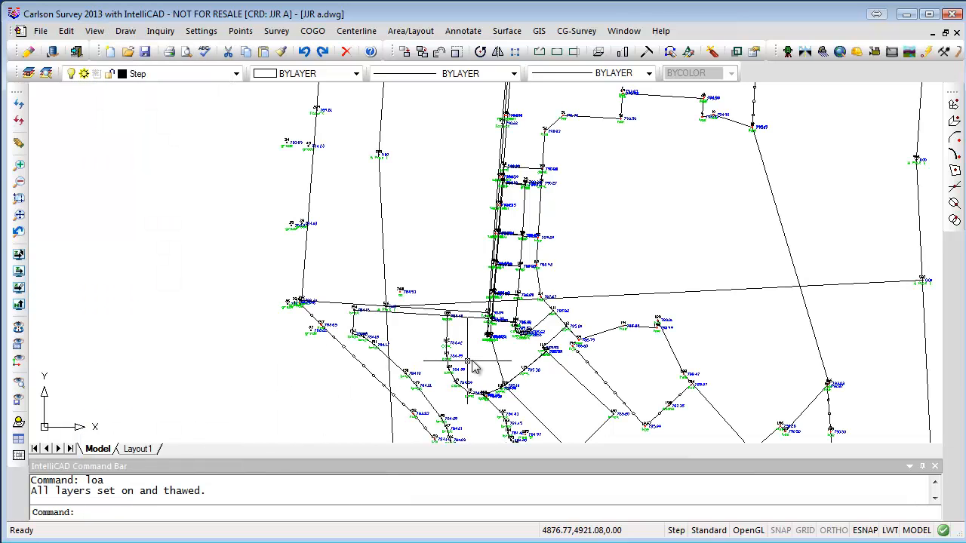
Show the whole surveyed site around the building and steps in the 3D Viewer Window.
scroll(561, 336, "down", 2)
scroll(561, 335, "down", 3)
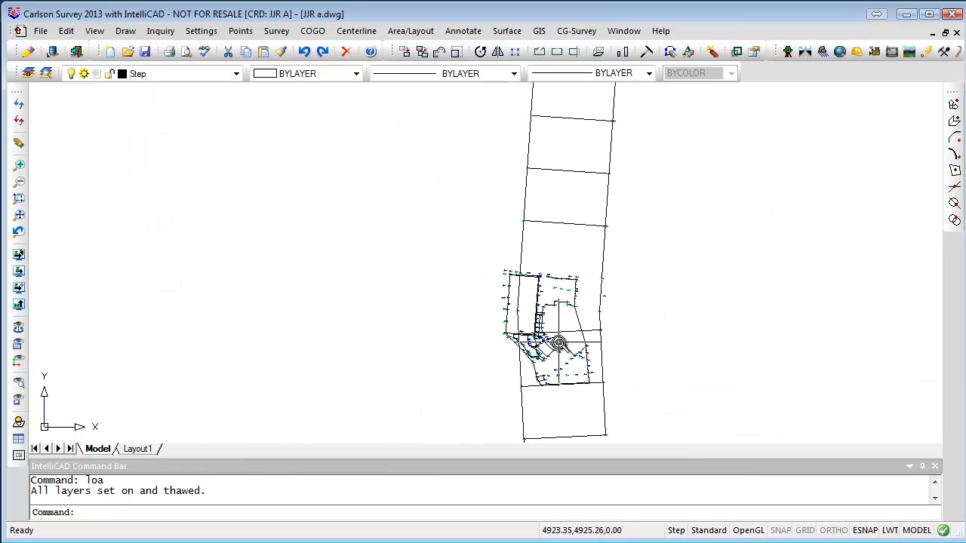
scroll(554, 344, "up", 2)
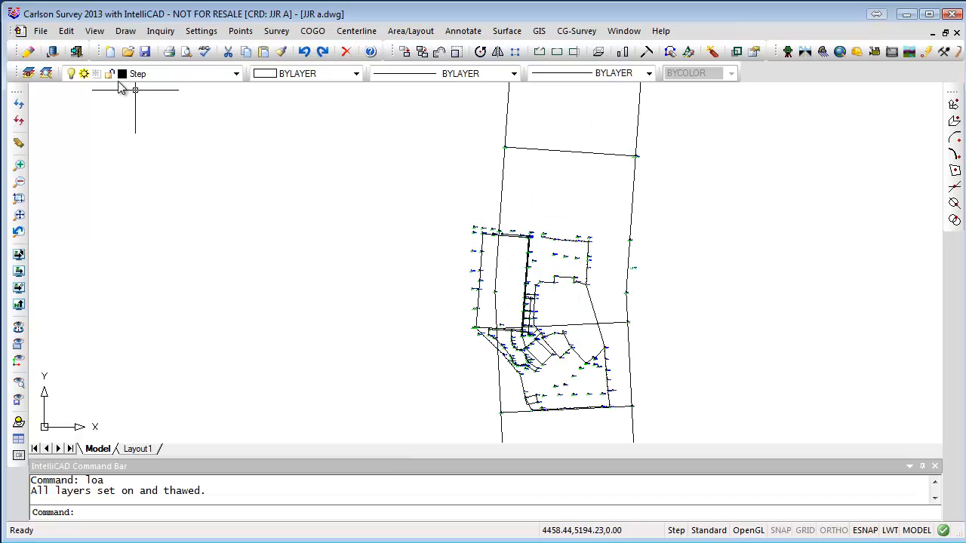
left_click(94, 31)
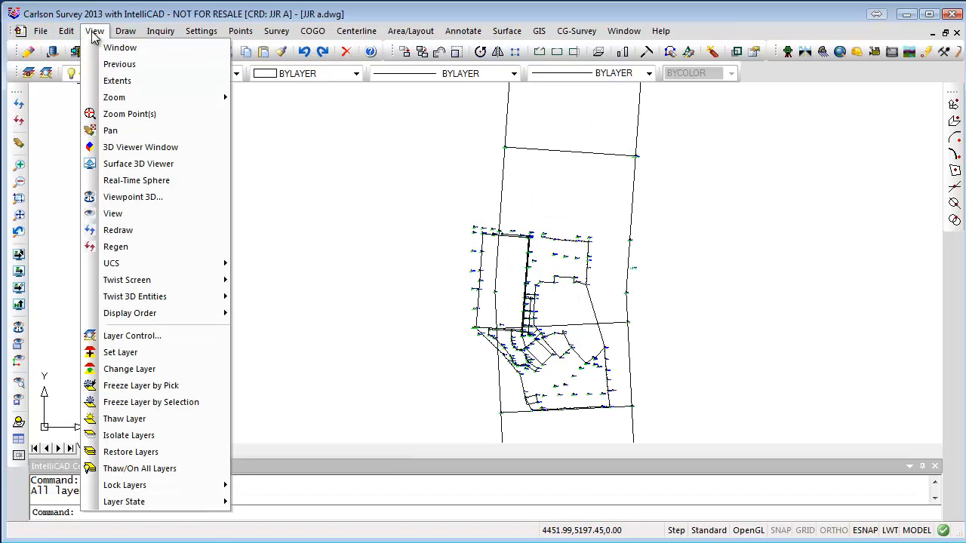
left_click(151, 147)
left_click(711, 209)
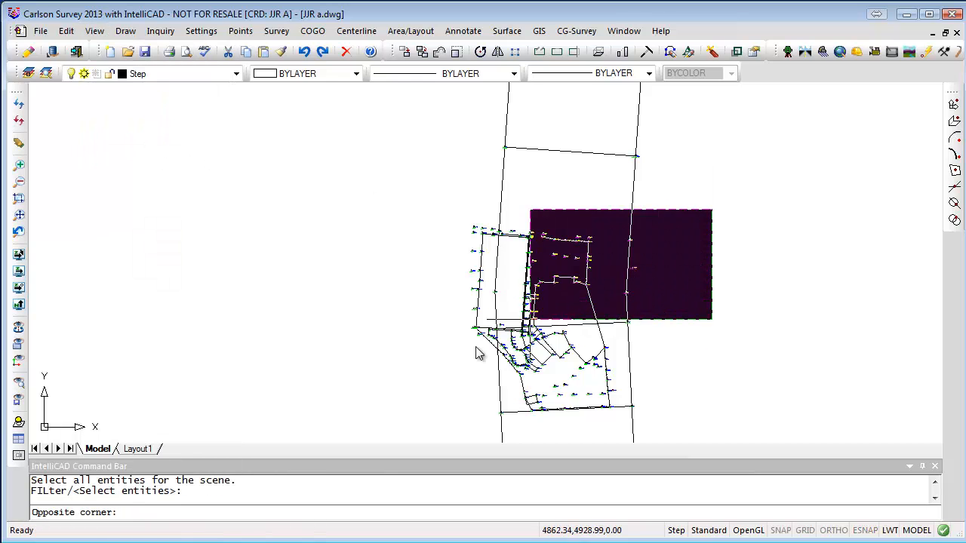
left_click(418, 421)
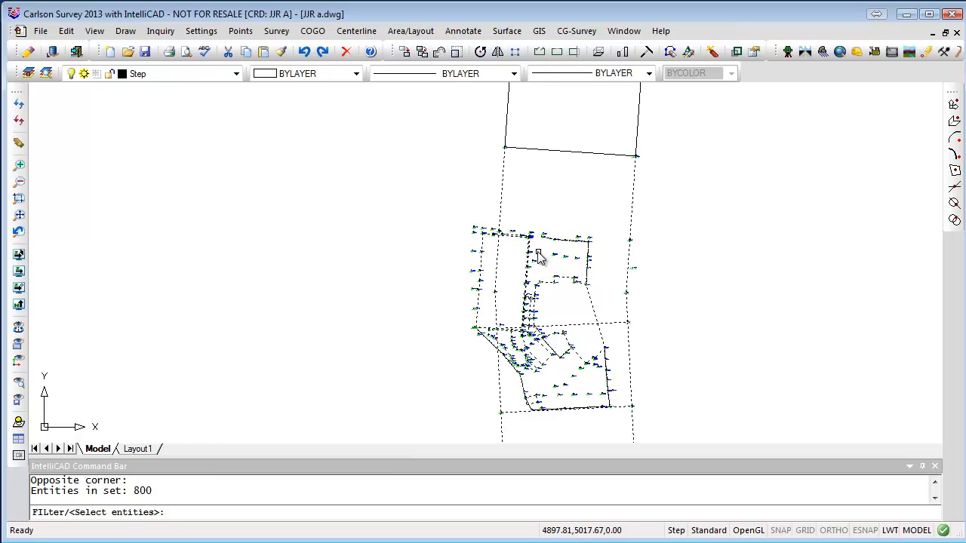
key("Return")
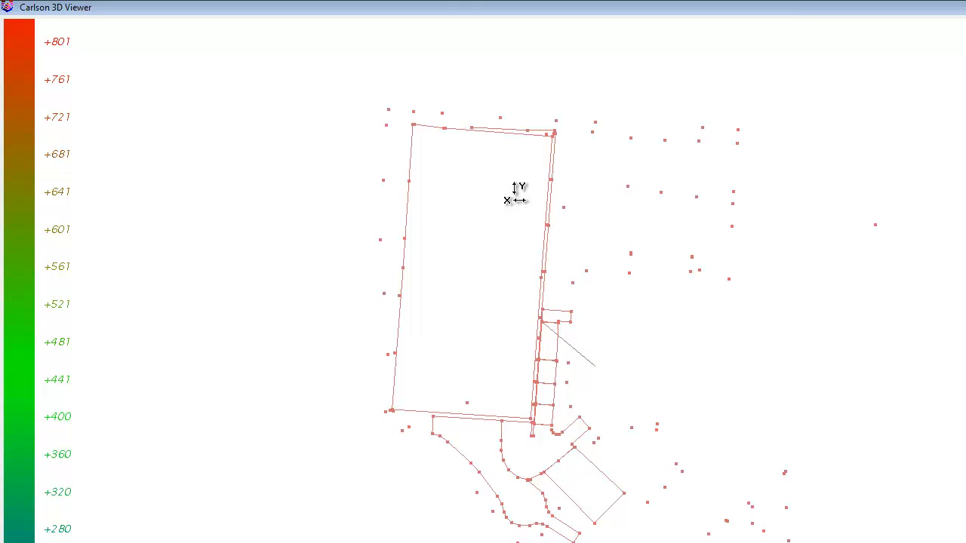
Examine the building outline, the wall beside it and the top corner of the steps in 3D, and close the viewer.
left_click_drag(515, 193, 530, 346)
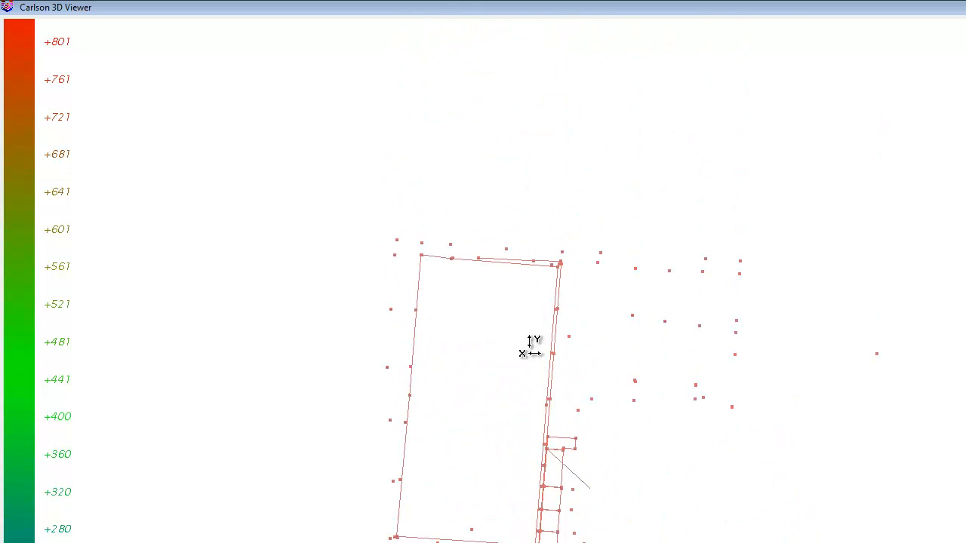
left_click_drag(545, 495, 549, 310)
scroll(548, 321, "down", 3)
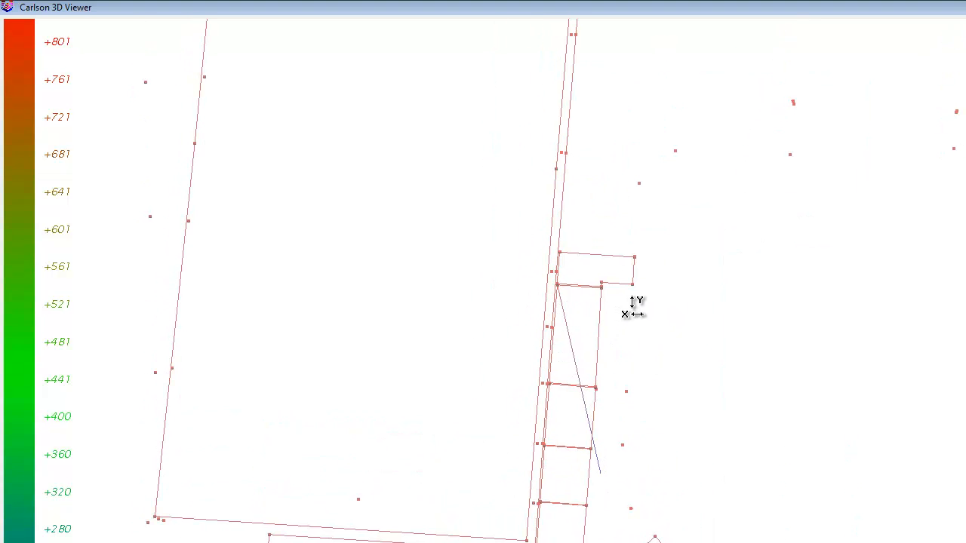
left_click_drag(634, 309, 623, 377)
scroll(623, 377, "down", 3)
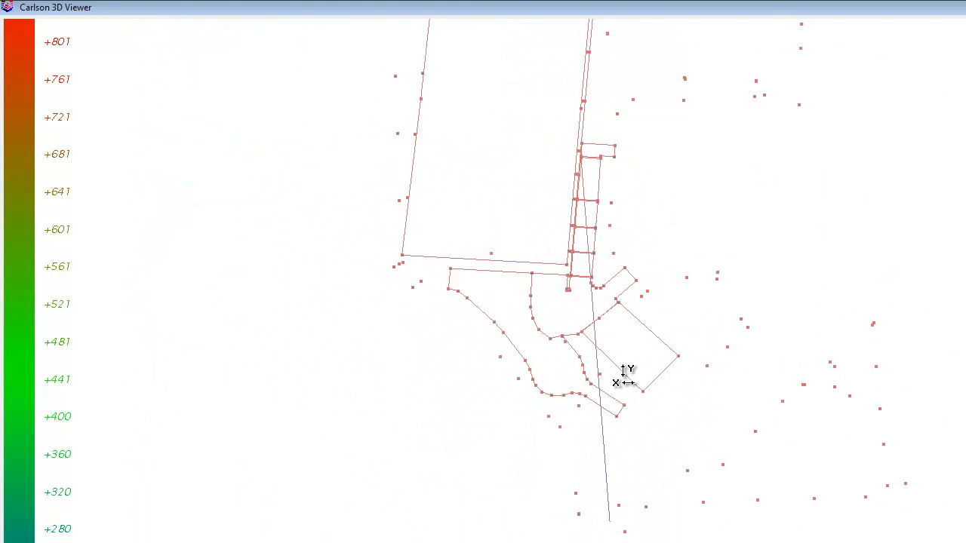
left_click_drag(631, 259, 596, 249)
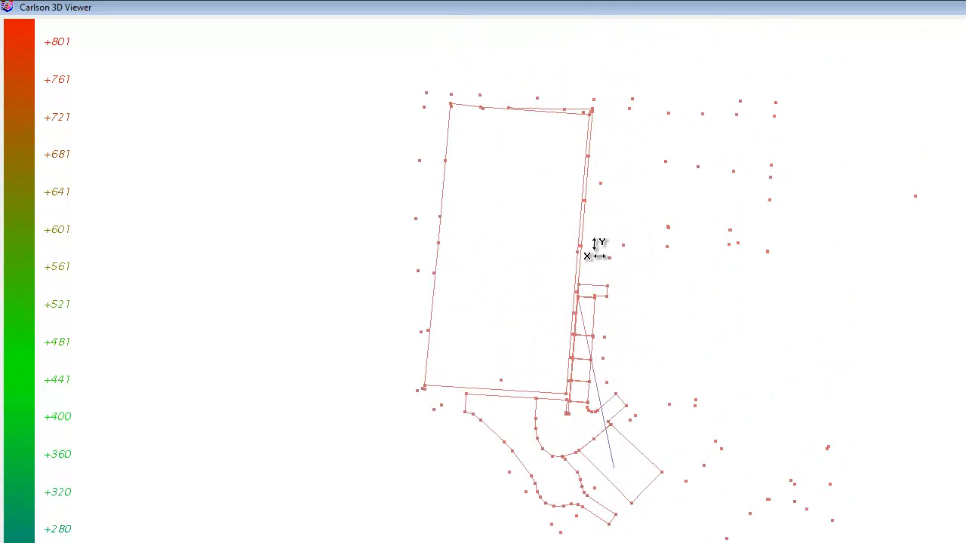
scroll(581, 271, "up", 5)
left_click_drag(531, 513, 537, 542)
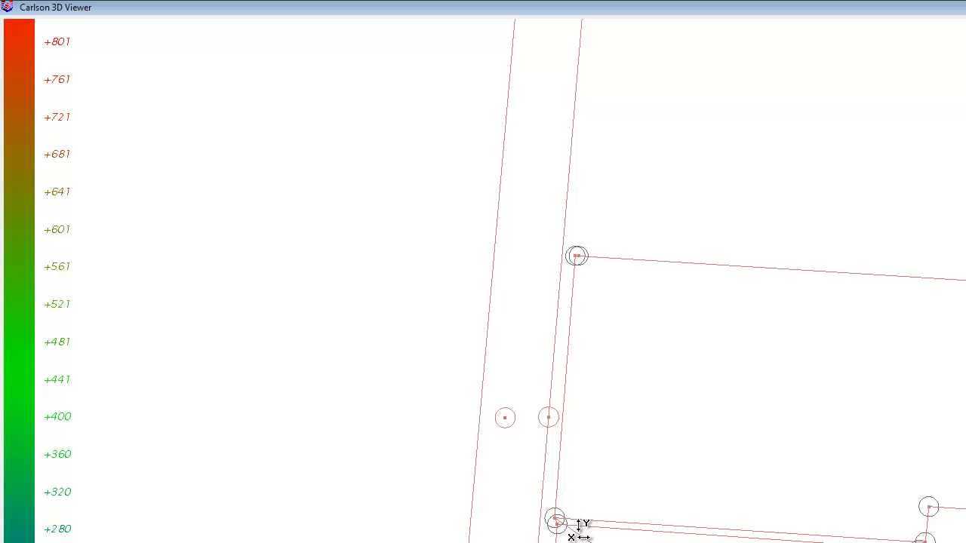
scroll(580, 531, "up", 2)
scroll(580, 530, "down", 2)
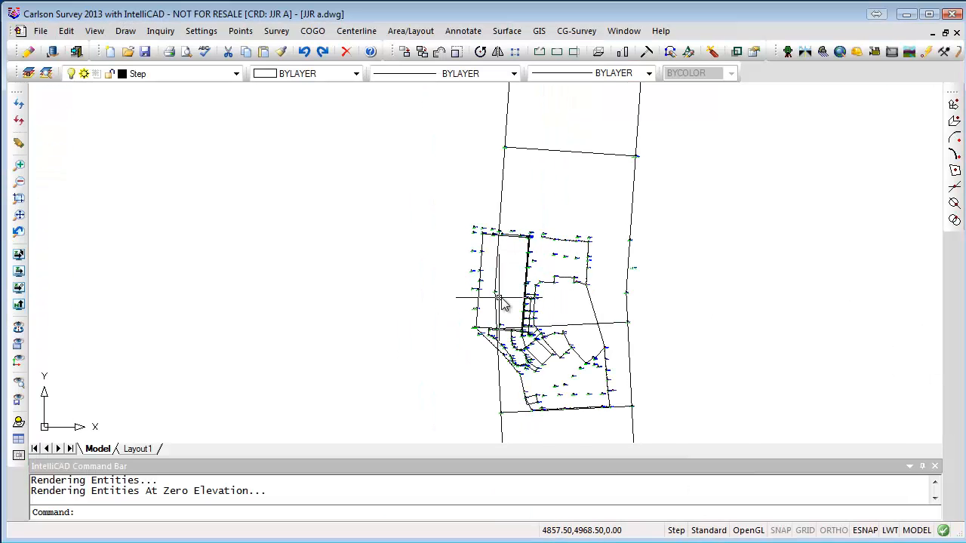
Inspect the concrete polyline's vertices in plan at the top corner of the steps, and clear the selection.
scroll(504, 298, "up", 3)
scroll(504, 298, "up", 8)
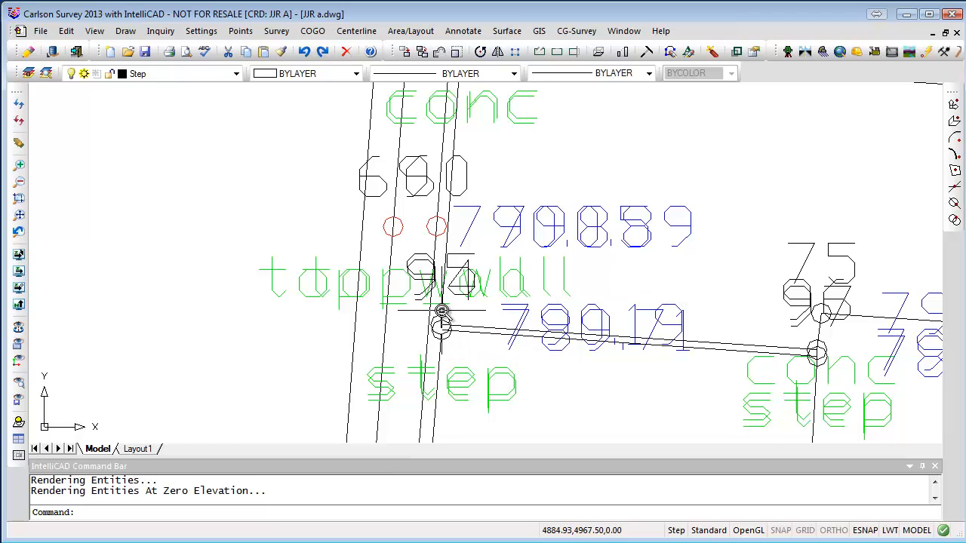
left_click(442, 317)
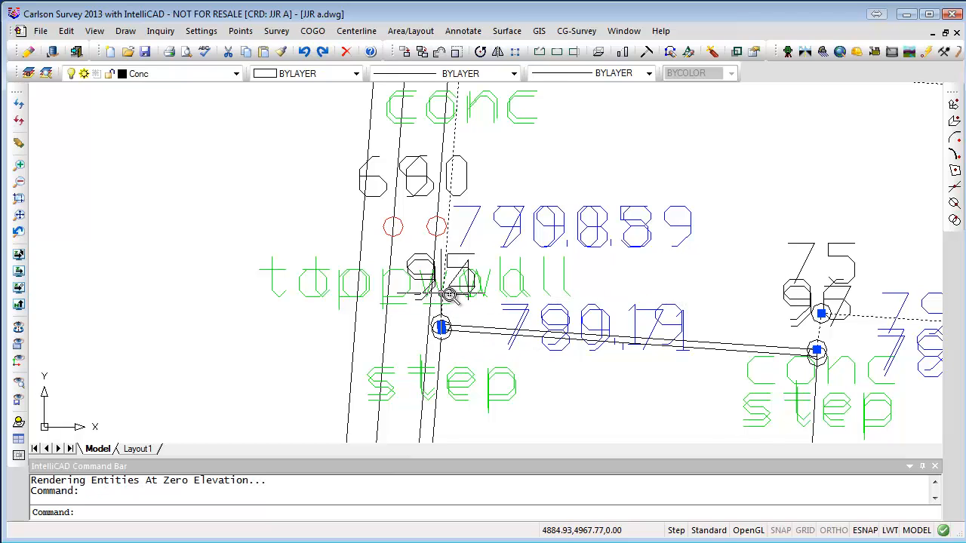
scroll(451, 296, "up", 3)
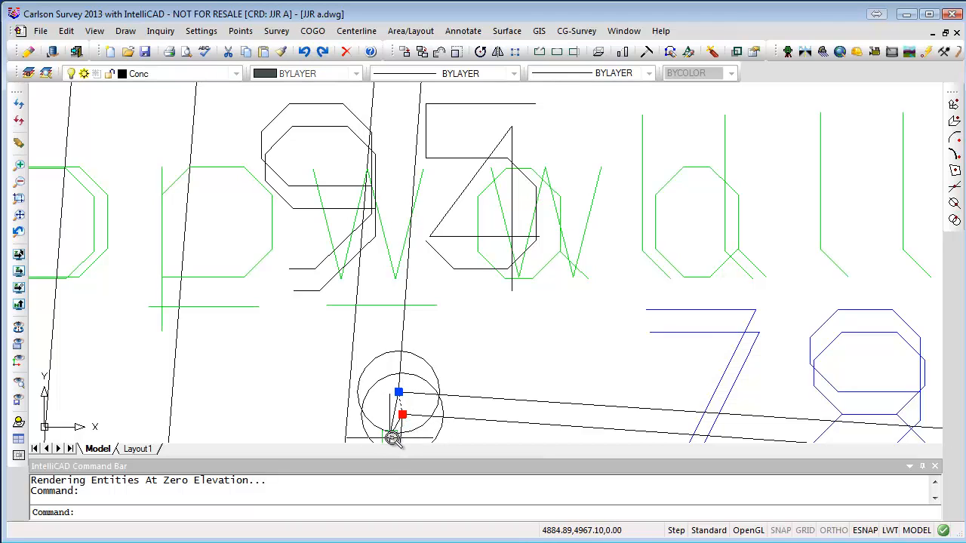
left_click(402, 416)
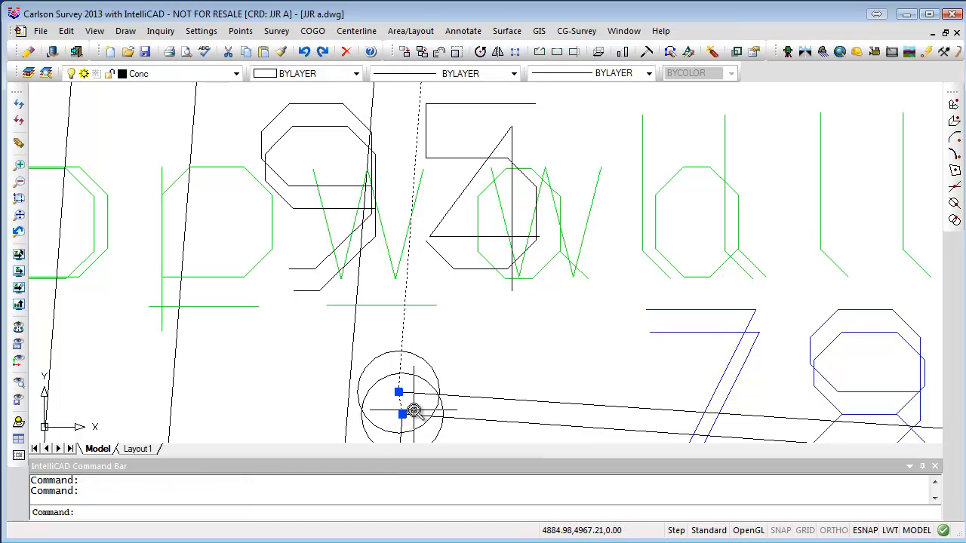
key("Escape")
key("Escape")
scroll(595, 284, "down", 8)
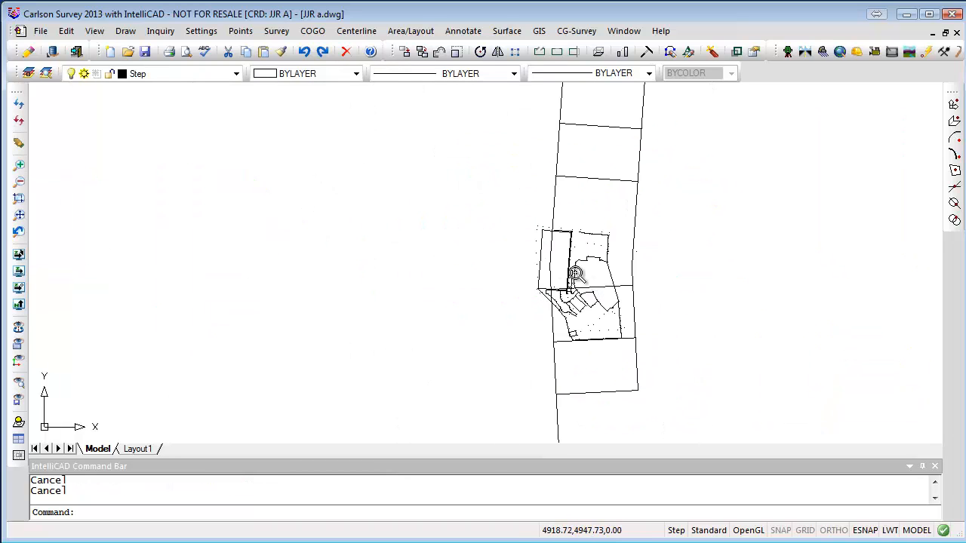
Show the building, steps, walks and surrounding survey points in the 3D Viewer Window.
left_click(95, 33)
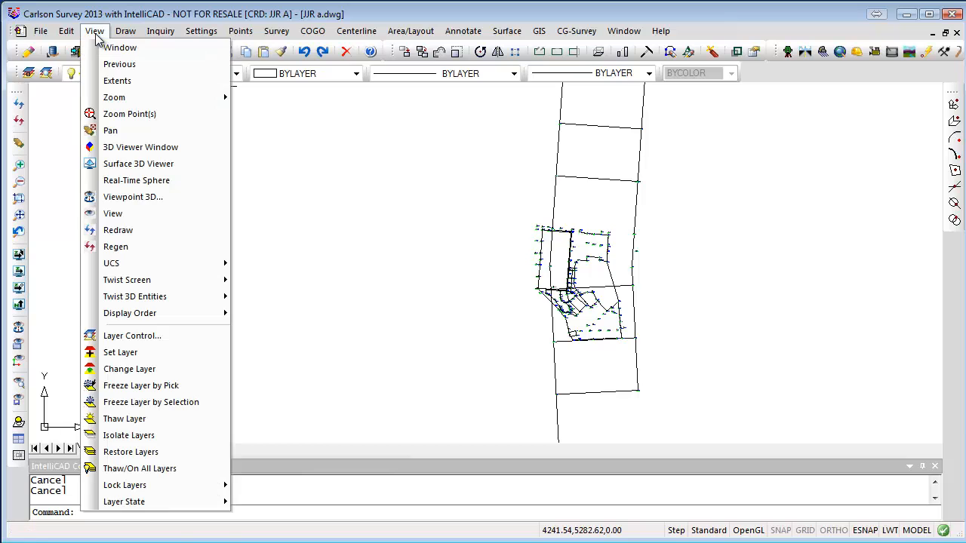
left_click(125, 147)
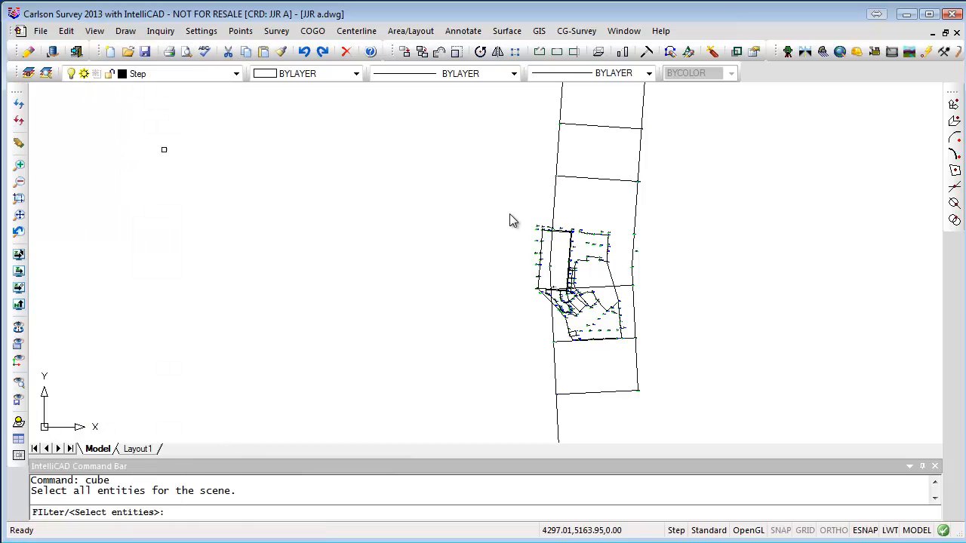
left_click(714, 194)
left_click(485, 370)
key("Return")
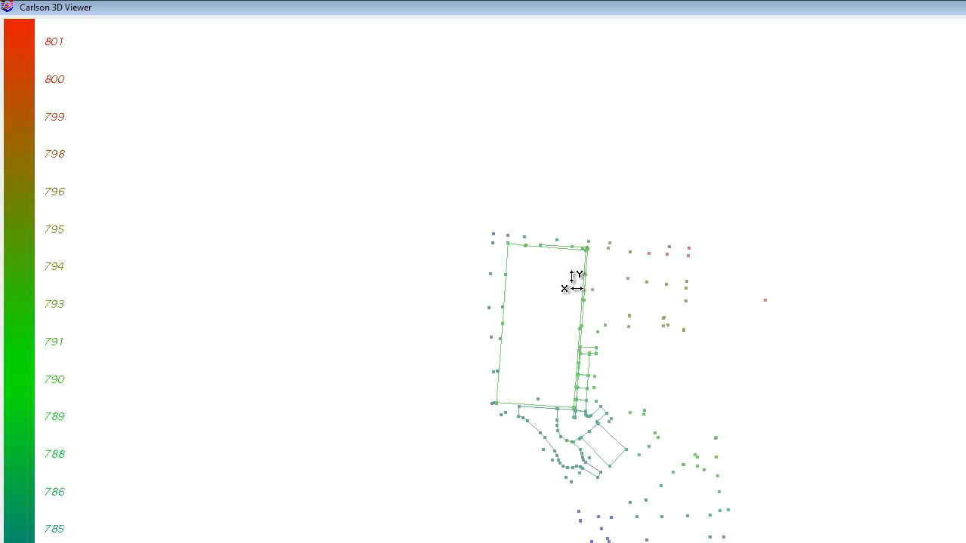
Tilt and rotate the 3D scene to examine the elevations of the building corner lines and surrounding points.
left_click_drag(574, 281, 577, 542)
left_click_drag(610, 350, 458, 340)
left_click_drag(237, 287, 587, 542)
scroll(592, 454, "up", 8)
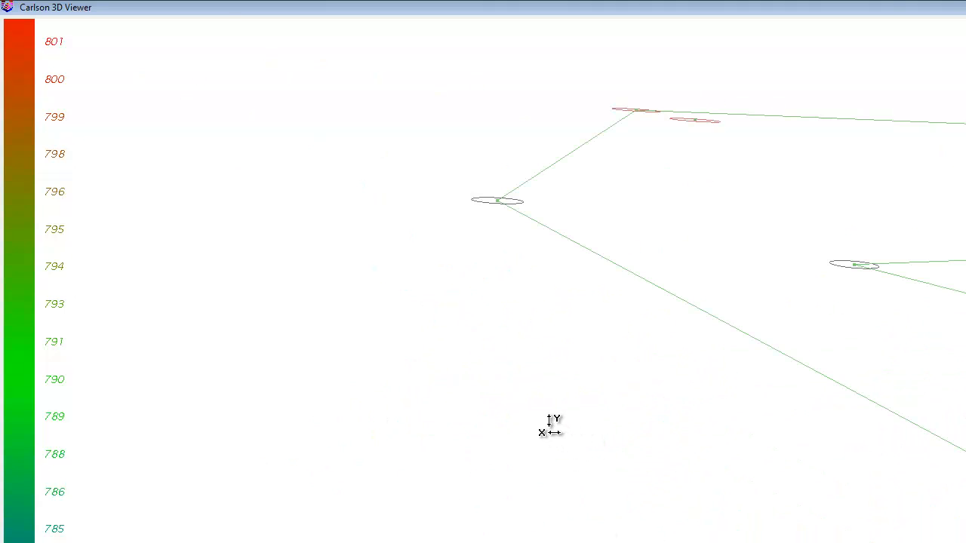
scroll(549, 426, "down", 5)
left_click_drag(495, 417, 500, 437)
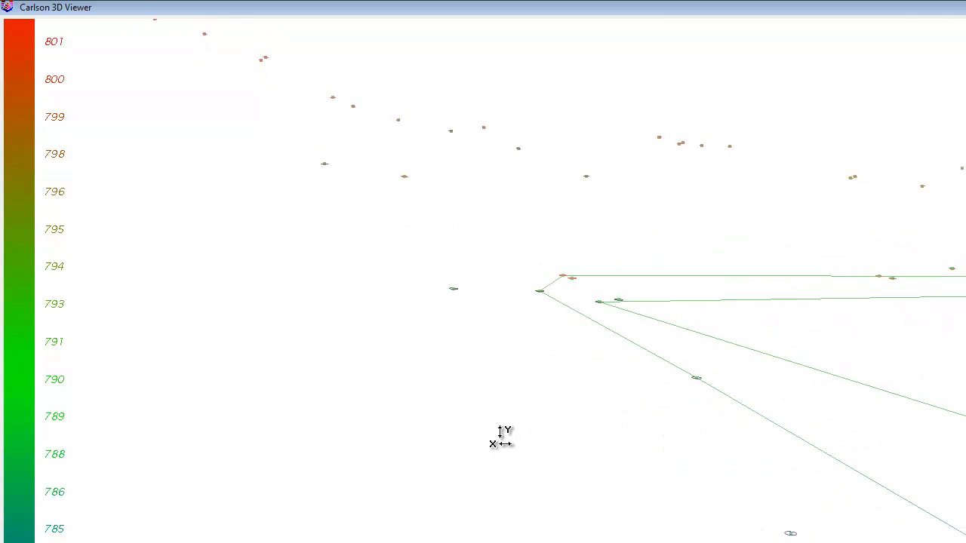
left_click_drag(571, 437, 713, 428)
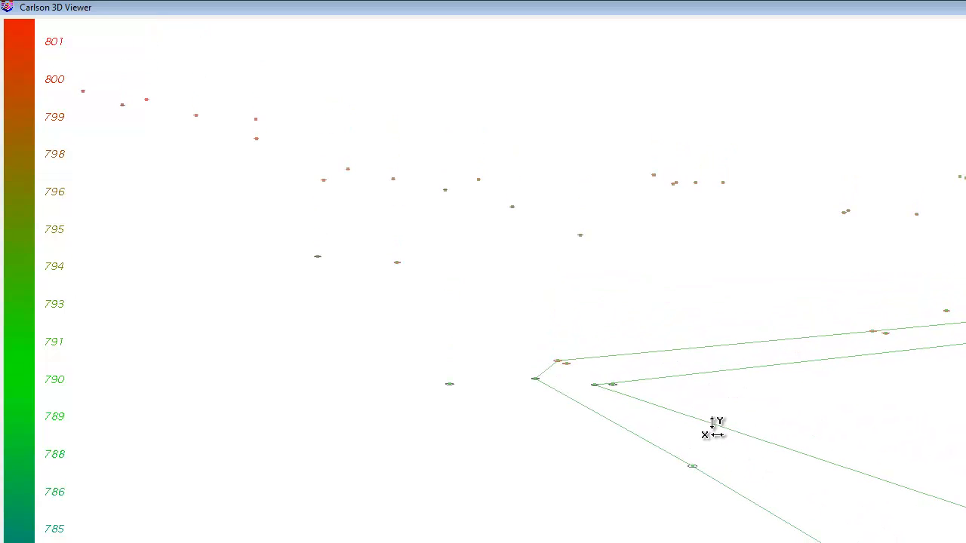
left_click_drag(715, 262, 931, 309)
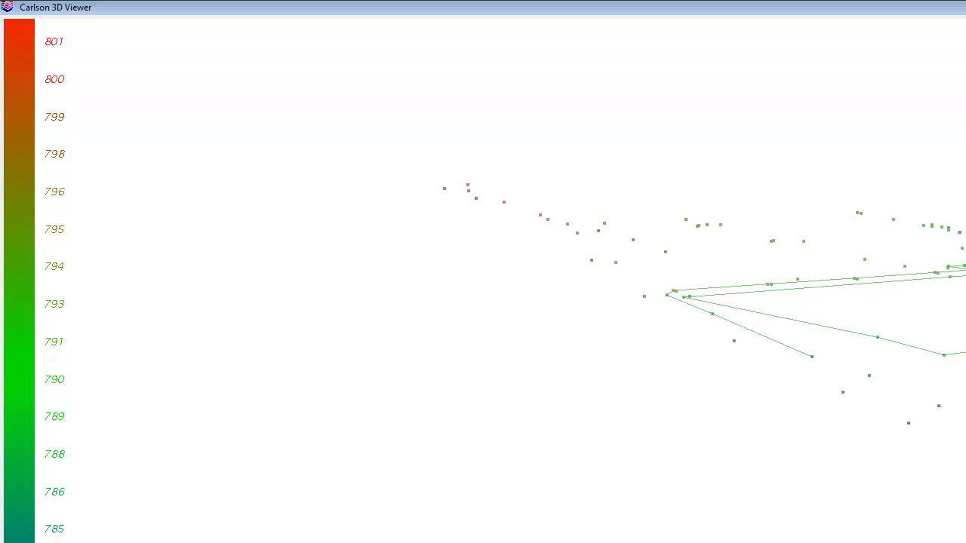
Examine the concrete and brick walk lines near the steps for wrong elevations from the side and above, and close the viewer.
left_click_drag(845, 334, 749, 407)
scroll(778, 402, "up", 10)
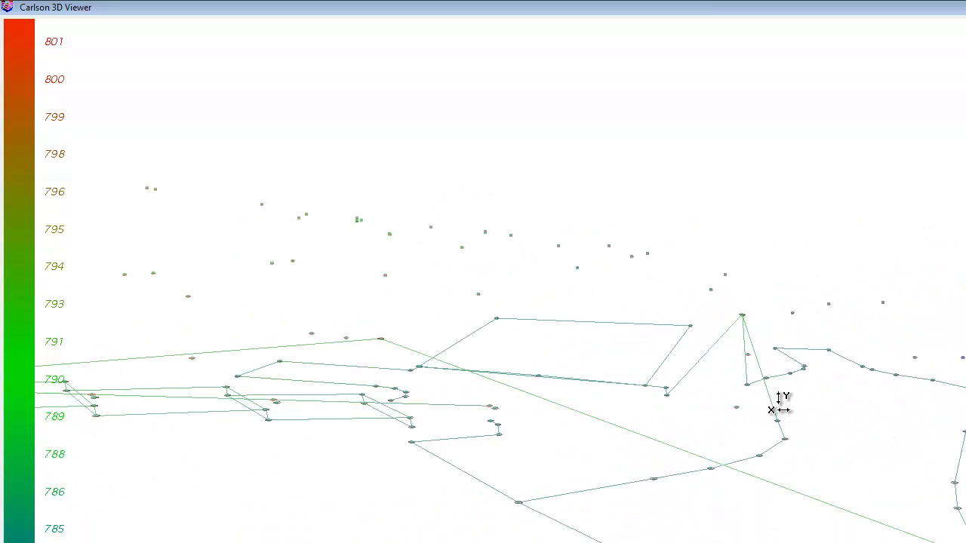
scroll(778, 402, "up", 3)
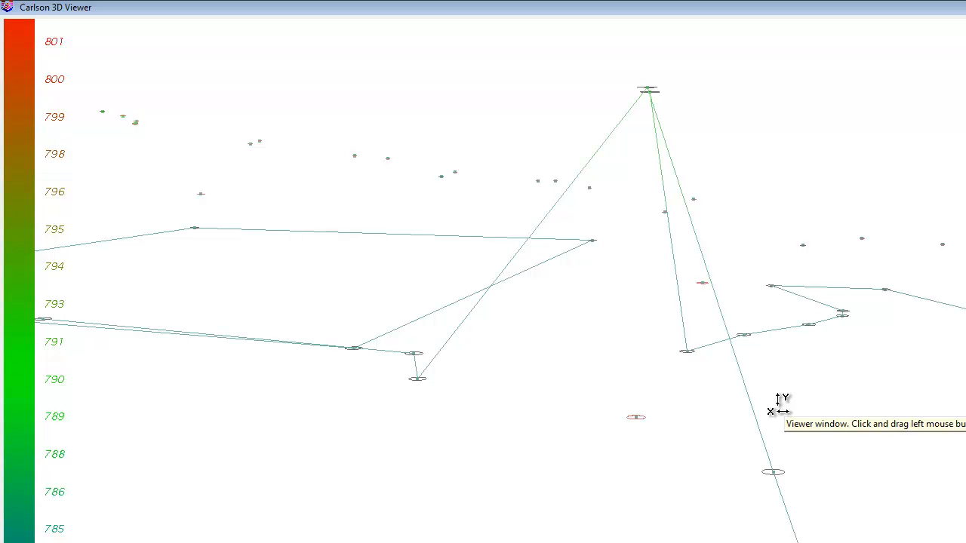
scroll(776, 403, "down", 3)
scroll(696, 213, "up", 3)
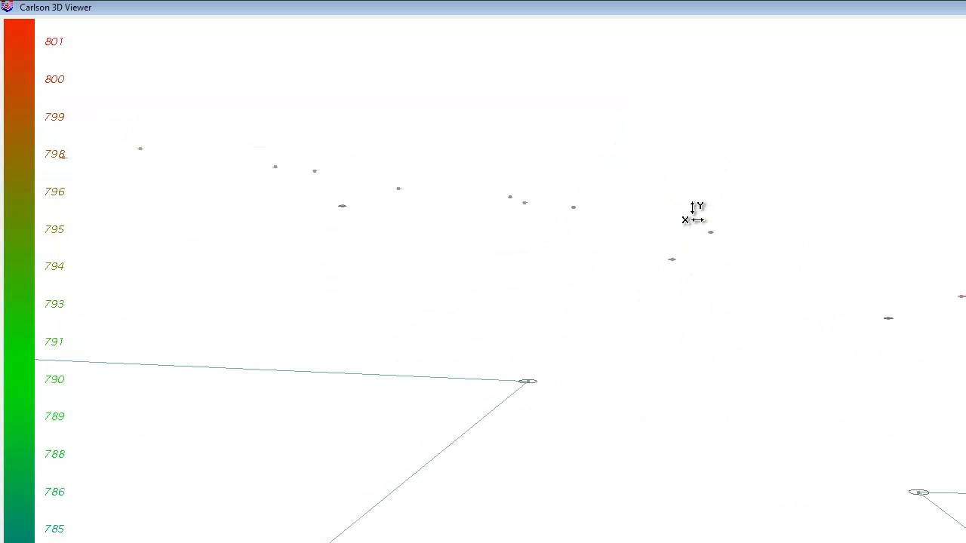
scroll(696, 213, "down", 3)
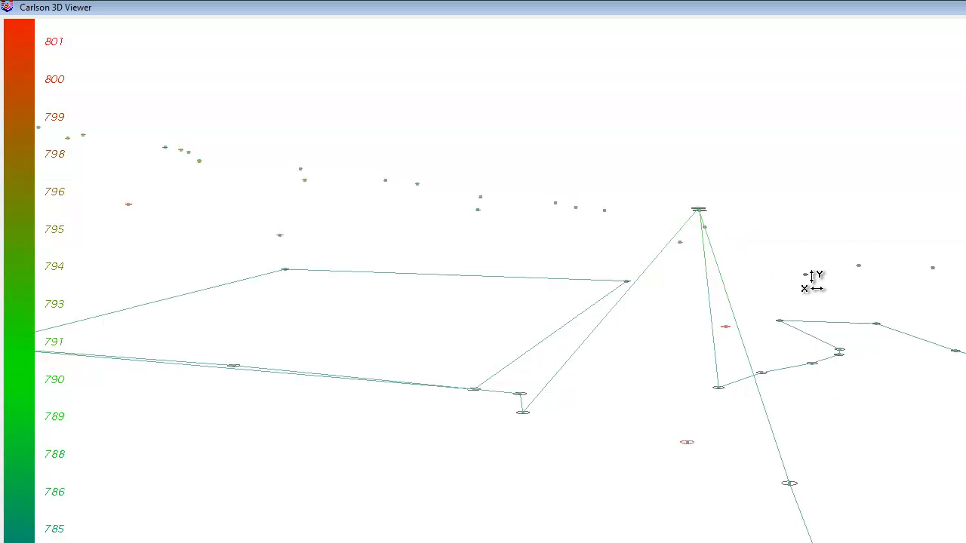
left_click_drag(813, 276, 838, 98)
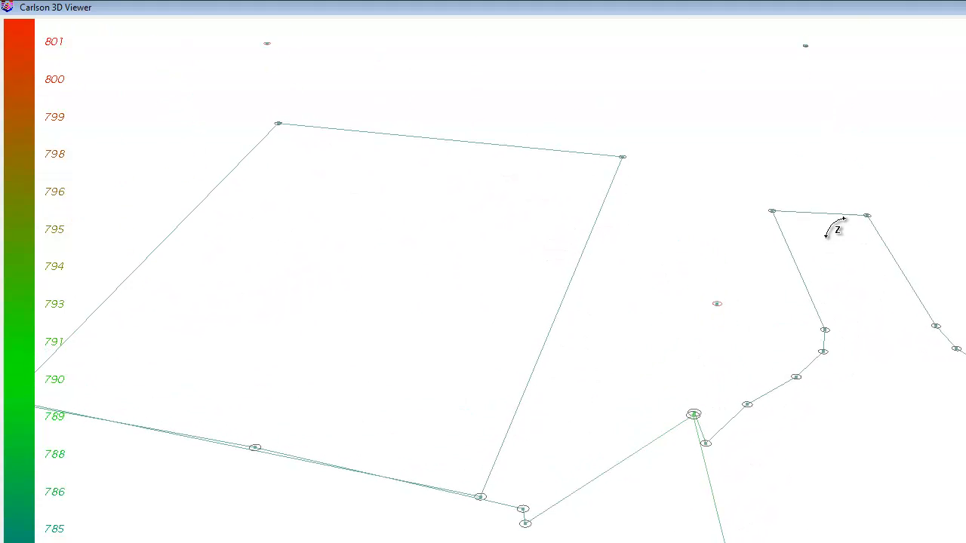
mouse_move(823, 414)
left_mouse_down()
mouse_move(838, 291)
mouse_move(838, 118)
mouse_move(817, 427)
left_mouse_up()
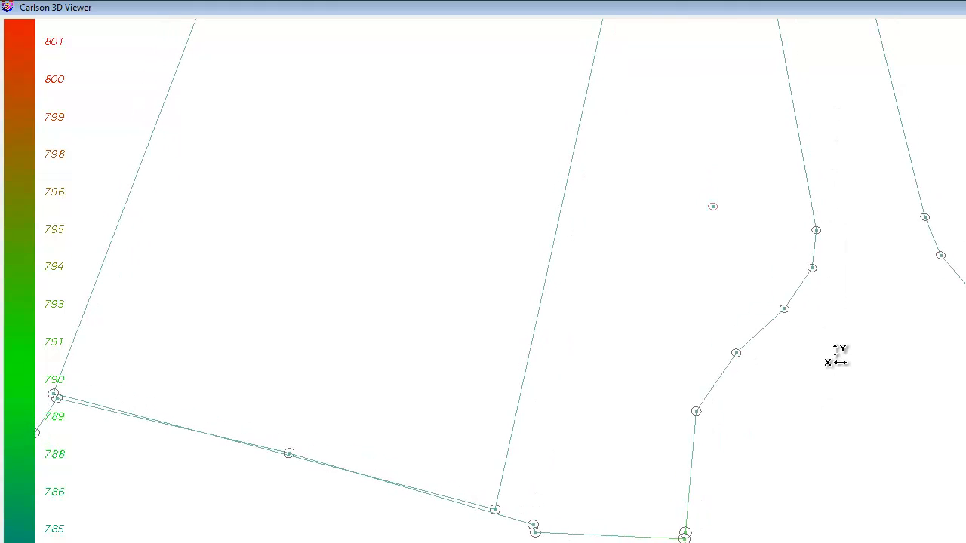
left_click_drag(836, 356, 839, 206)
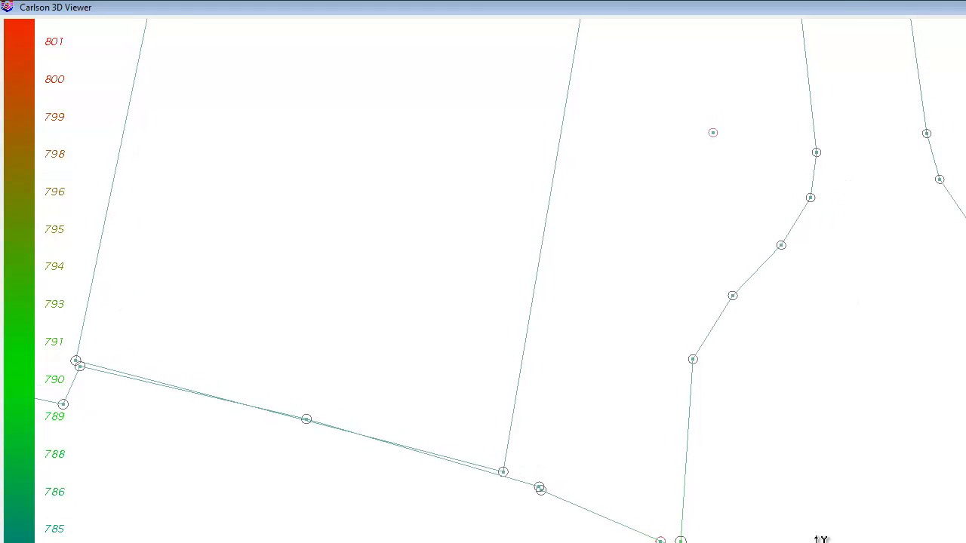
left_click_drag(821, 539, 801, 542)
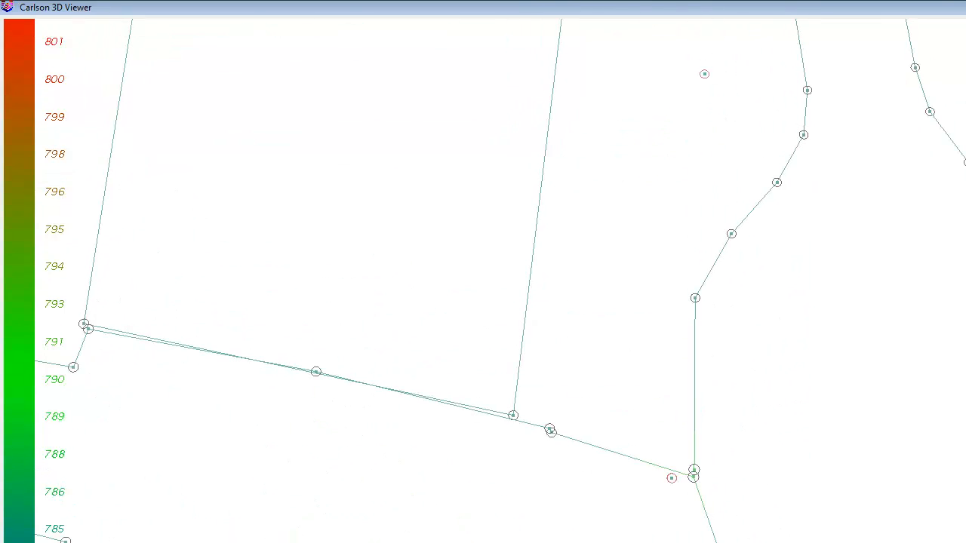
key("Escape")
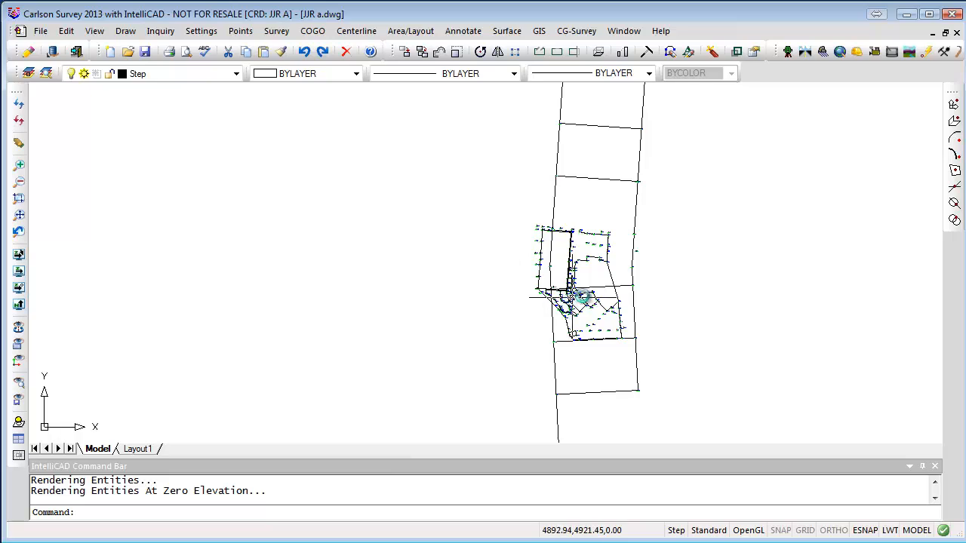
Locate the junction of the concrete and brick walks beside point 118 in plan, and select the overlapping brick point there.
scroll(583, 296, "up", 6)
middle_click_drag(539, 384, 717, 246)
mouse_move(408, 420)
middle_mouse_down()
mouse_move(483, 355)
mouse_move(476, 345)
middle_mouse_up()
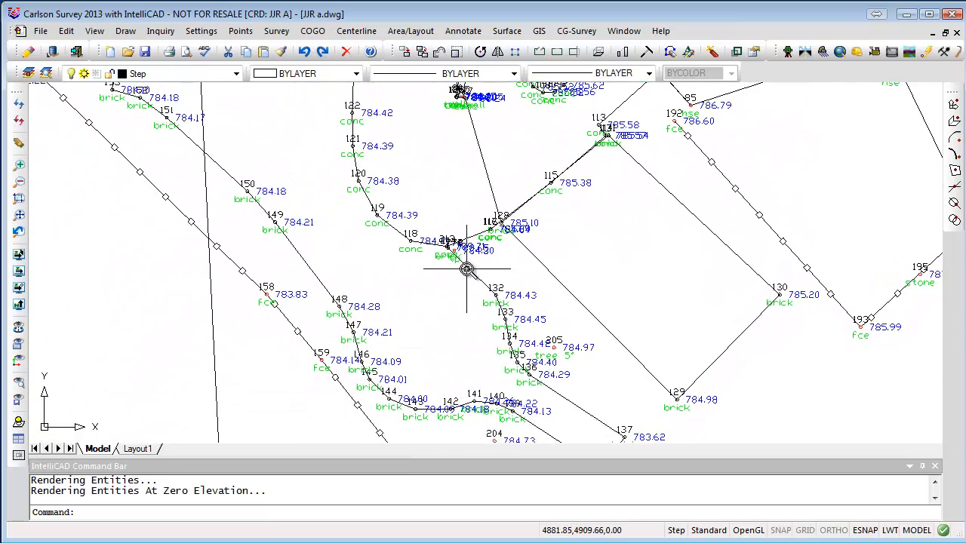
scroll(466, 269, "up", 8)
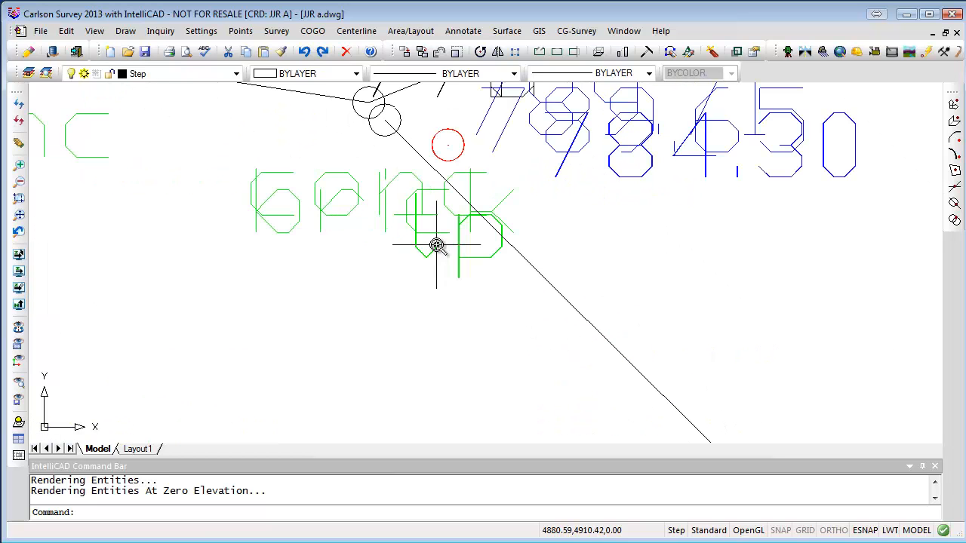
middle_click_drag(379, 172, 384, 319)
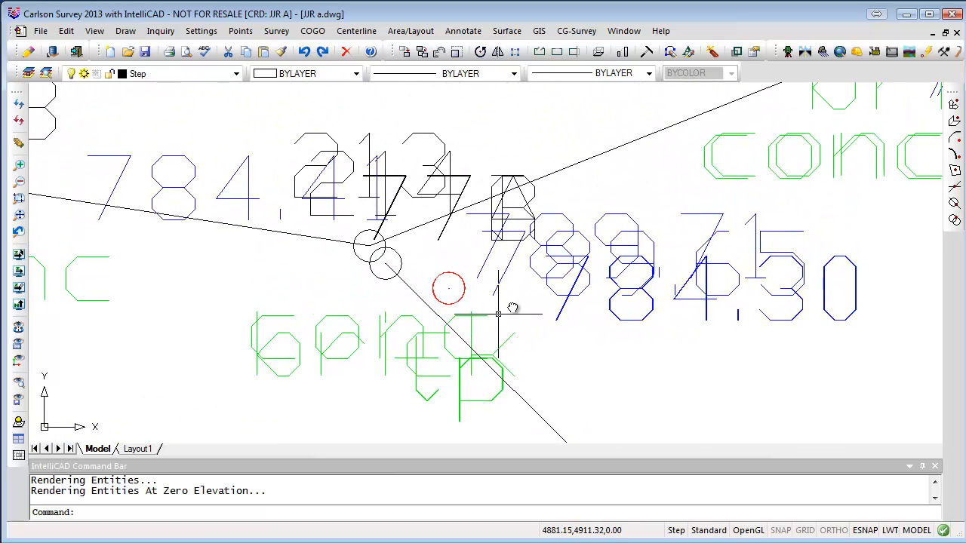
scroll(466, 299, "up", 2)
scroll(466, 299, "down", 2)
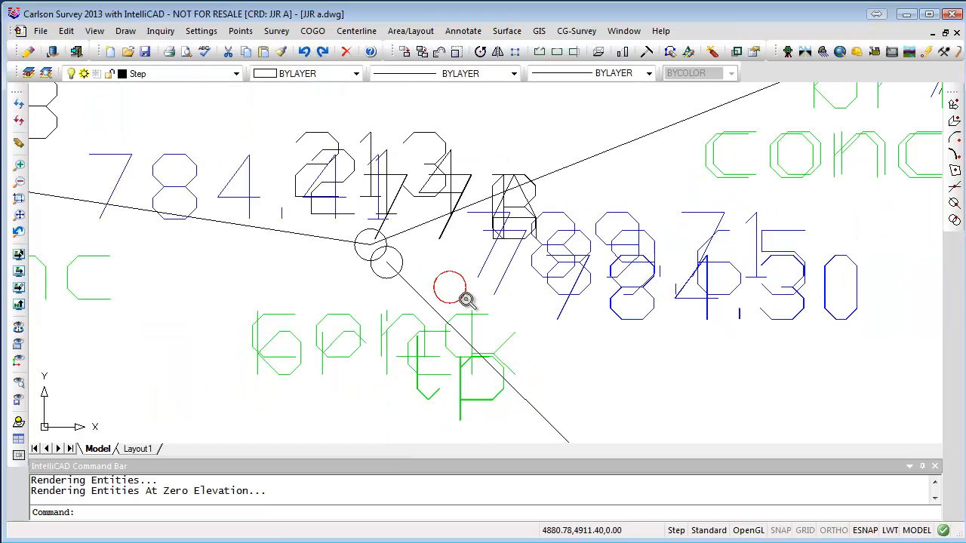
left_click(401, 254)
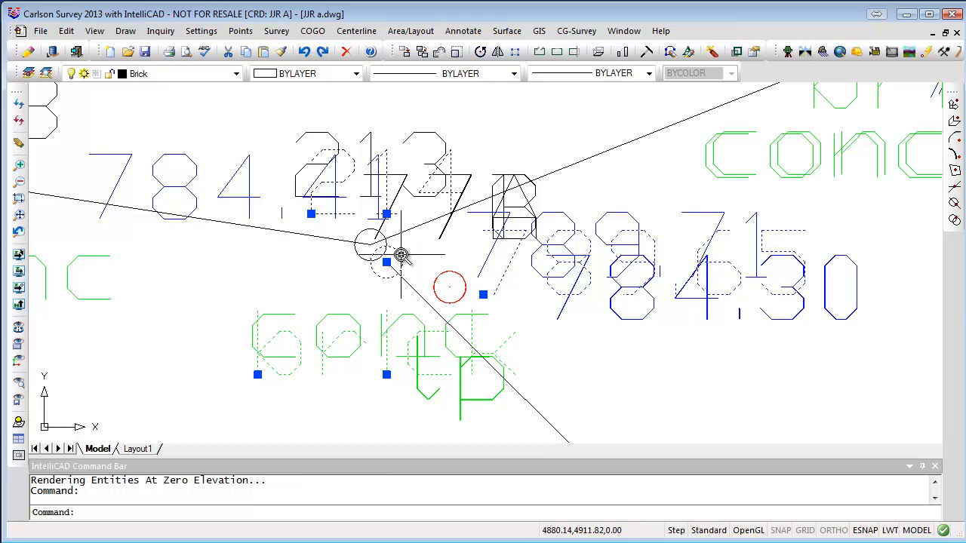
scroll(401, 255, "down", 4)
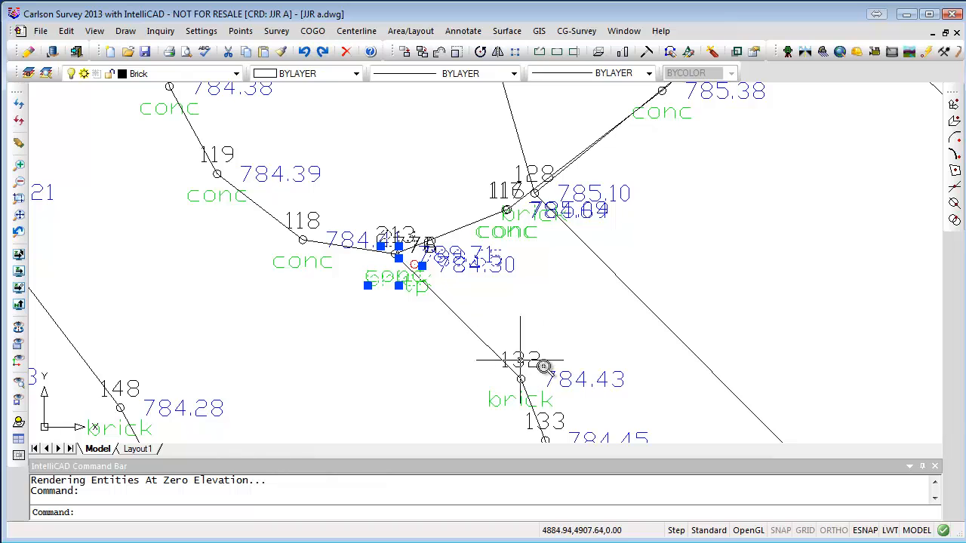
mouse_move(563, 371)
middle_mouse_down()
mouse_move(576, 340)
mouse_move(624, 348)
mouse_move(683, 378)
mouse_move(683, 412)
middle_mouse_up()
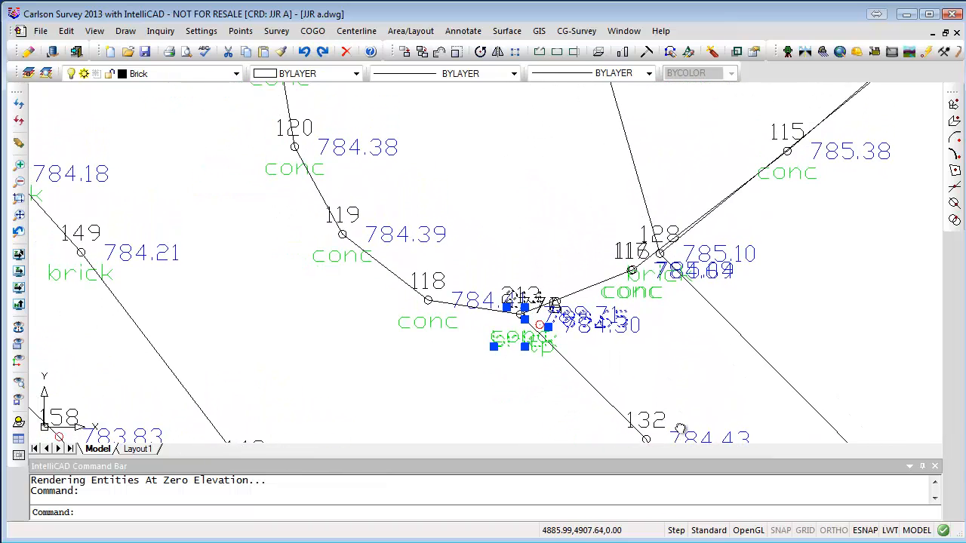
scroll(671, 420, "down", 3)
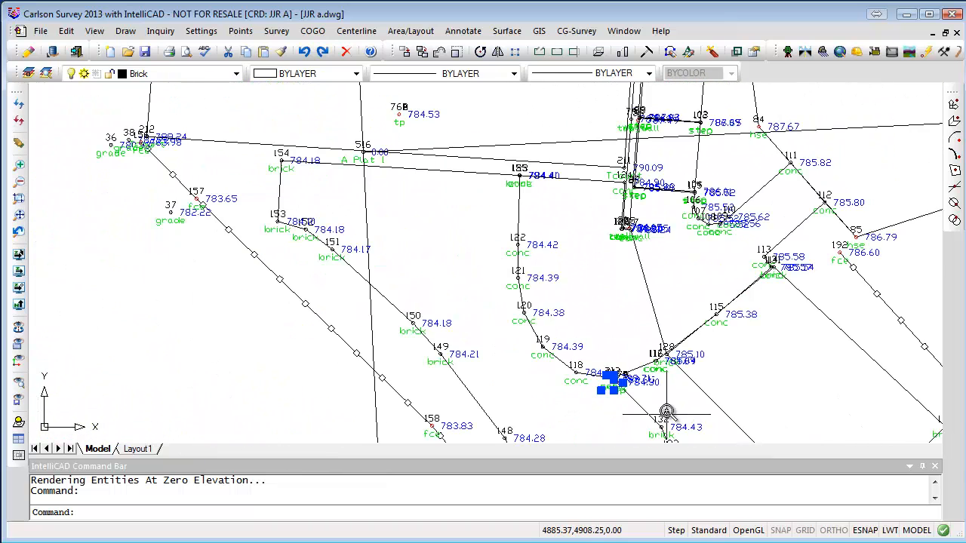
Examine the overlapping conc, brick and tp points at the walk junction beside point 118 in plan, and clear the selection.
scroll(641, 396, "up", 4)
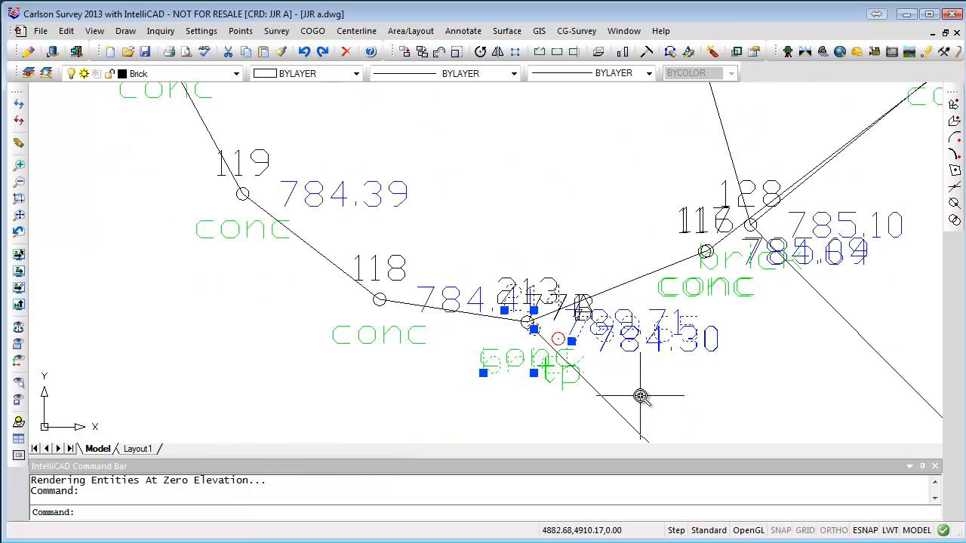
mouse_move(640, 396)
middle_mouse_down()
mouse_move(641, 374)
mouse_move(532, 210)
mouse_move(463, 183)
mouse_move(638, 274)
mouse_move(756, 400)
middle_mouse_up()
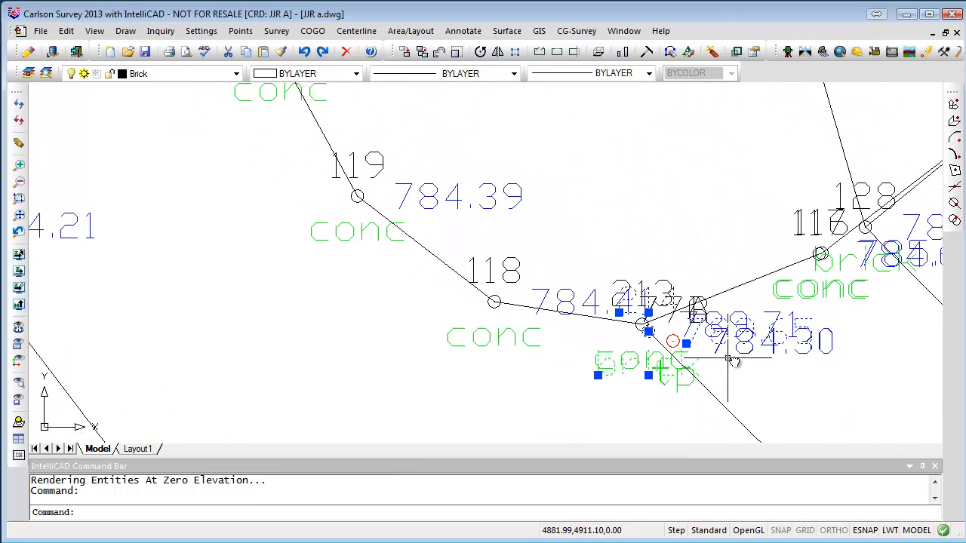
scroll(729, 361, "up", 5)
scroll(730, 356, "down", 4)
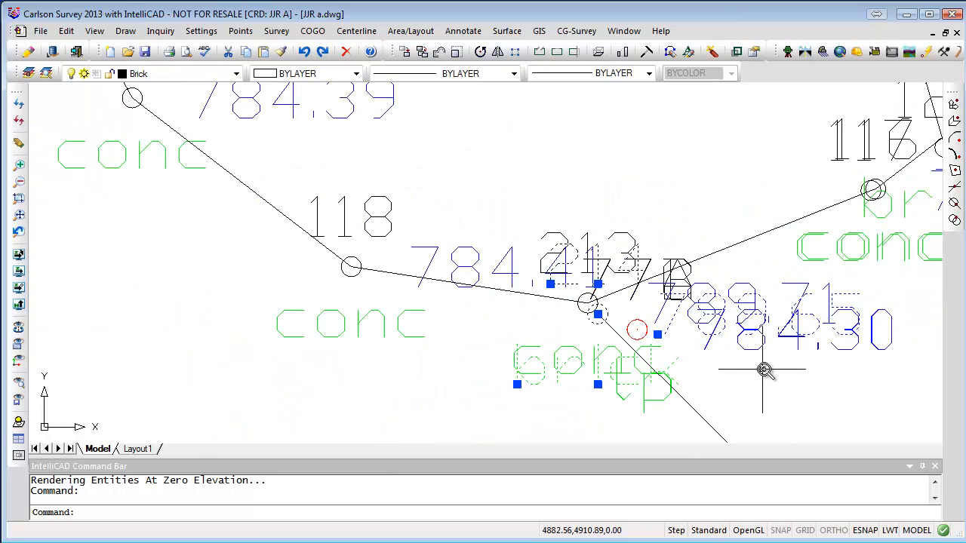
scroll(765, 368, "up", 2)
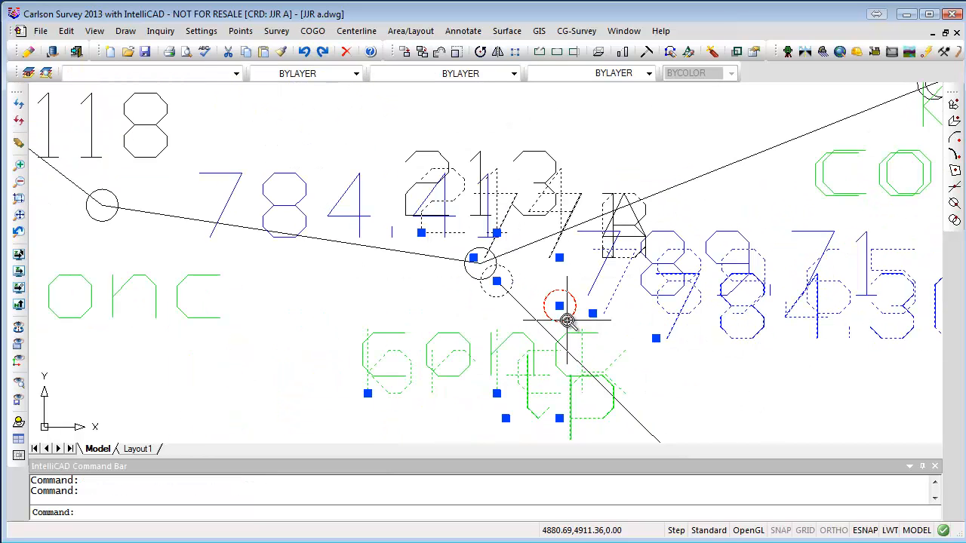
key("Escape")
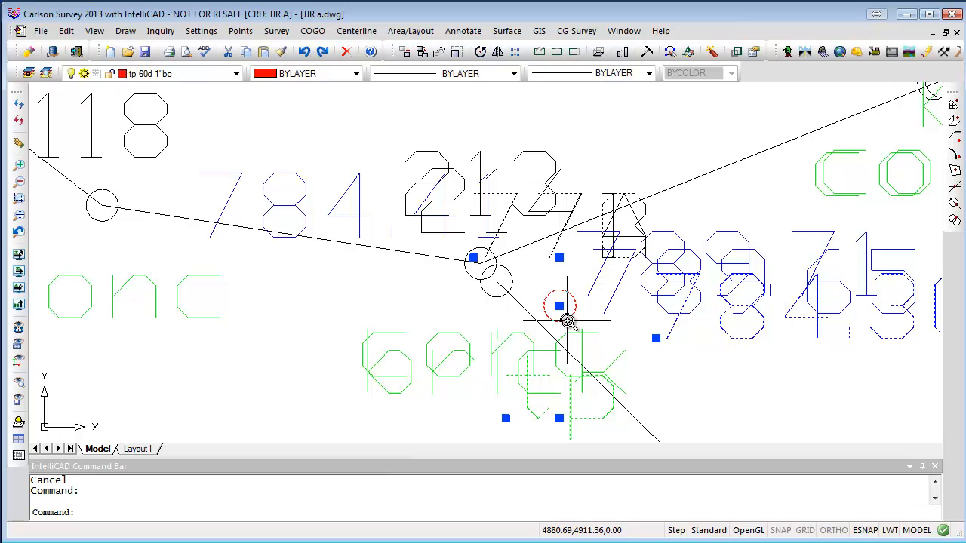
key("Escape")
scroll(637, 335, "down", 5)
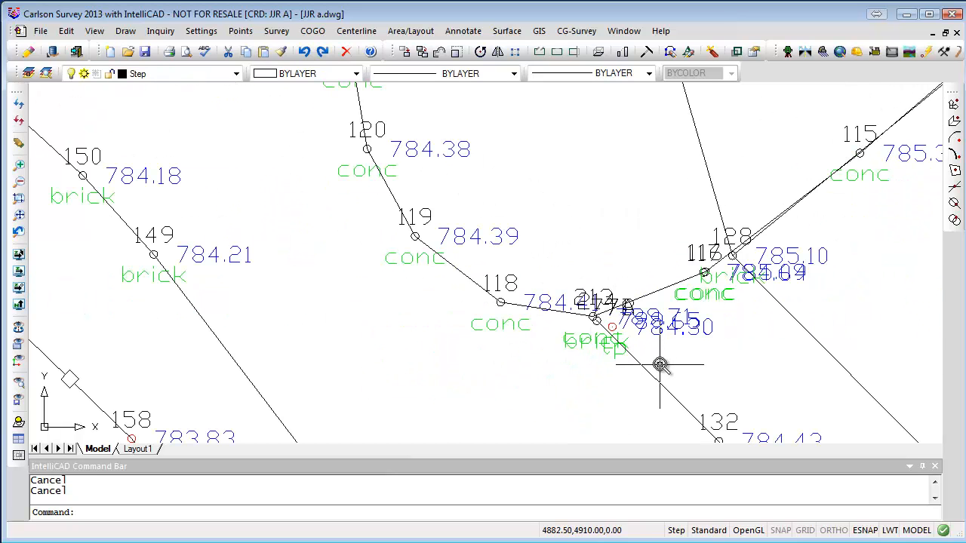
scroll(660, 365, "down", 2)
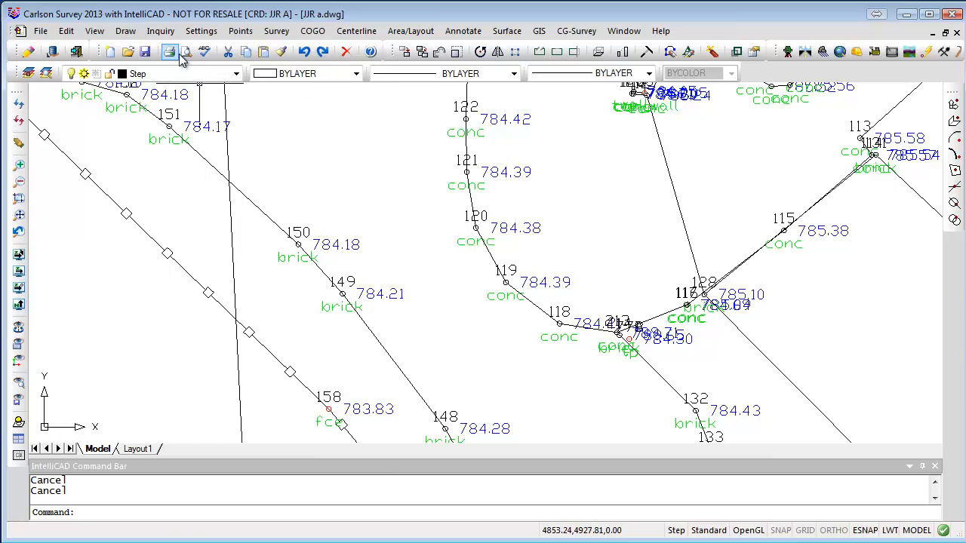
Show the walk junction between points 118 and 128, with its points and connected lines, in the 3D Viewer Window.
left_click(94, 31)
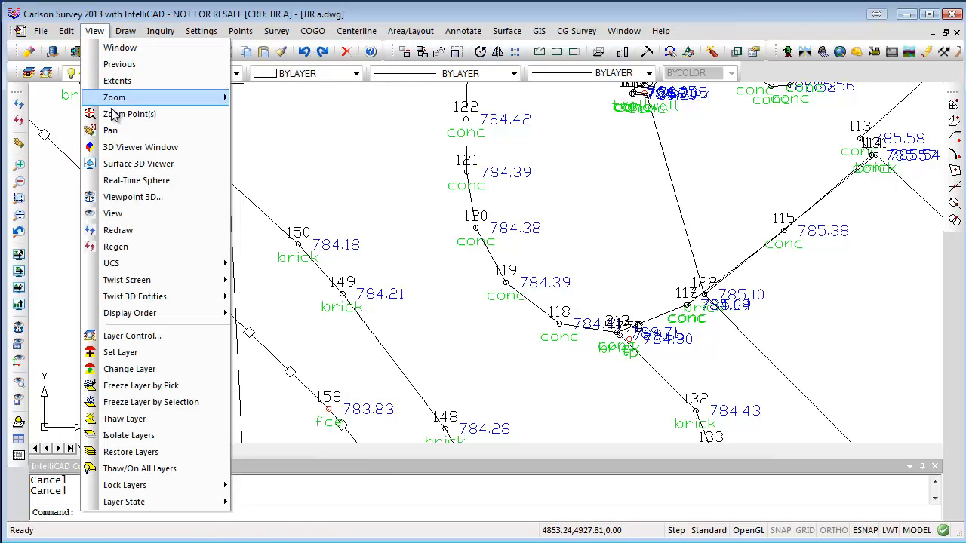
left_click(150, 148)
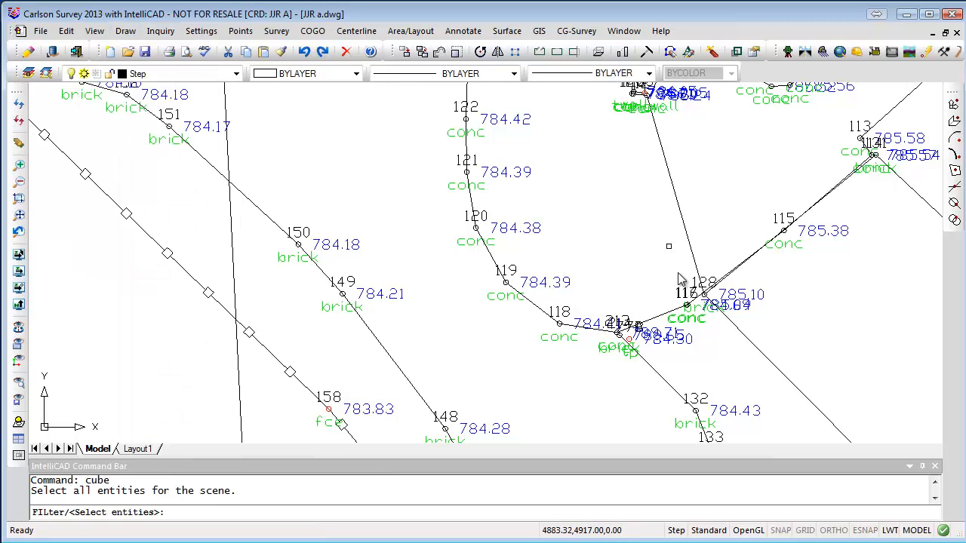
left_click(723, 256)
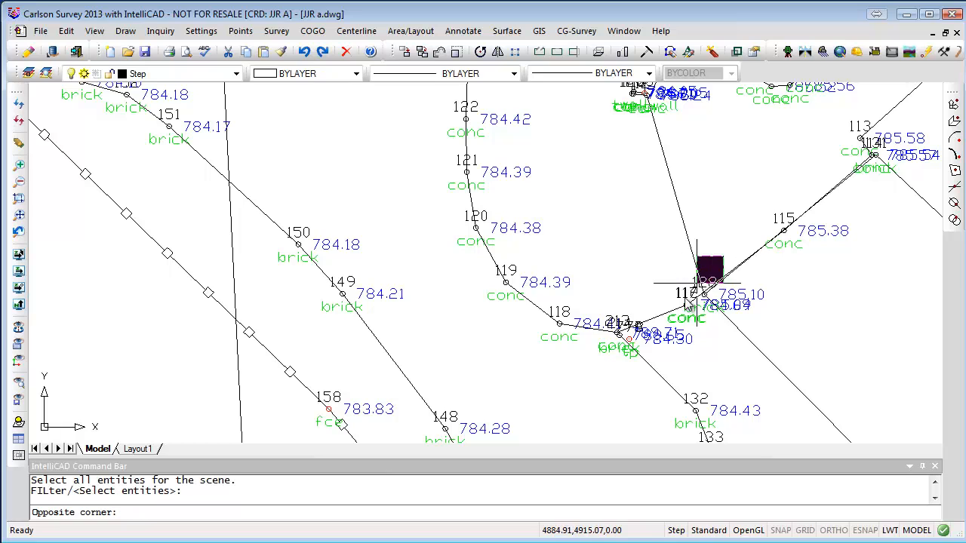
left_click(562, 390)
key("Return")
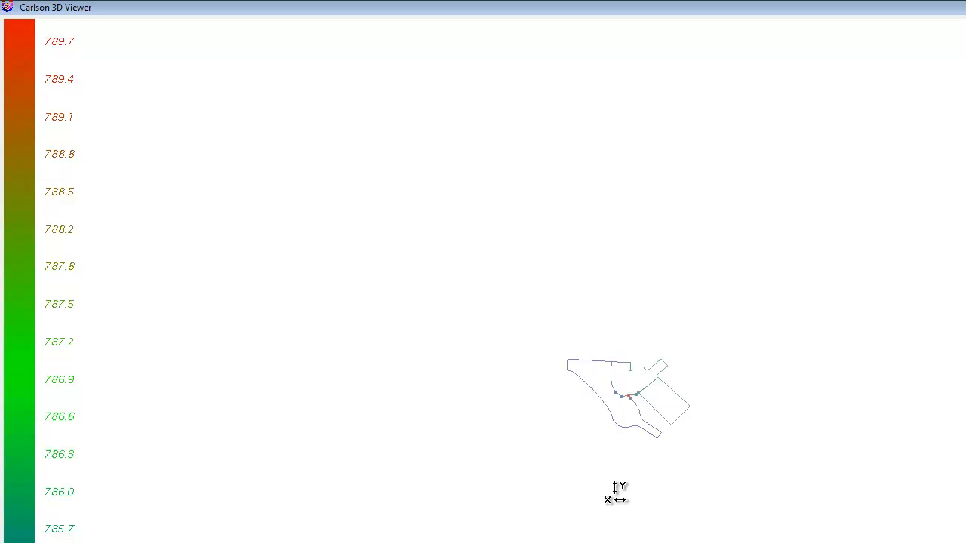
Tilt the 3D scene to examine the elevations of the junction points and their walk lines, and close the viewer.
scroll(634, 405, "up", 2)
scroll(634, 405, "up", 5)
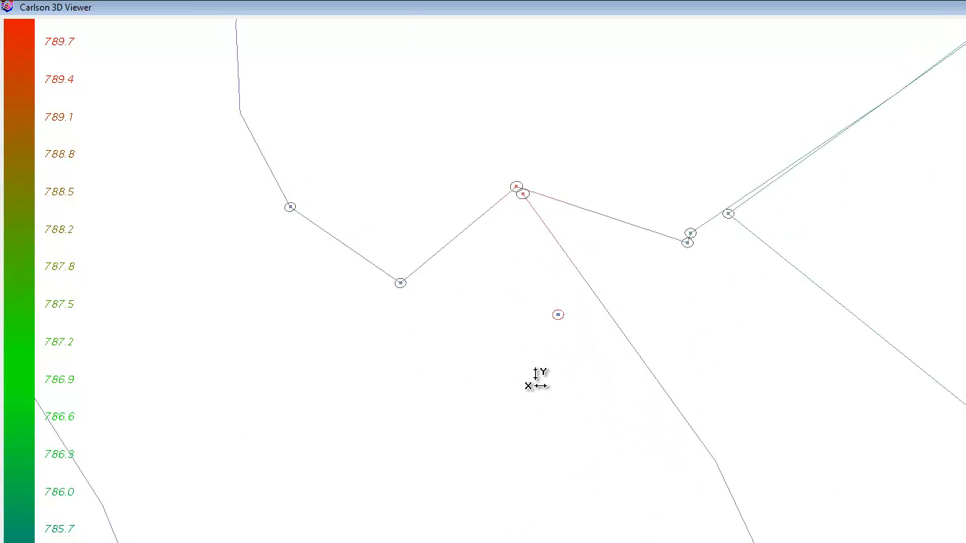
left_click_drag(528, 527, 542, 313)
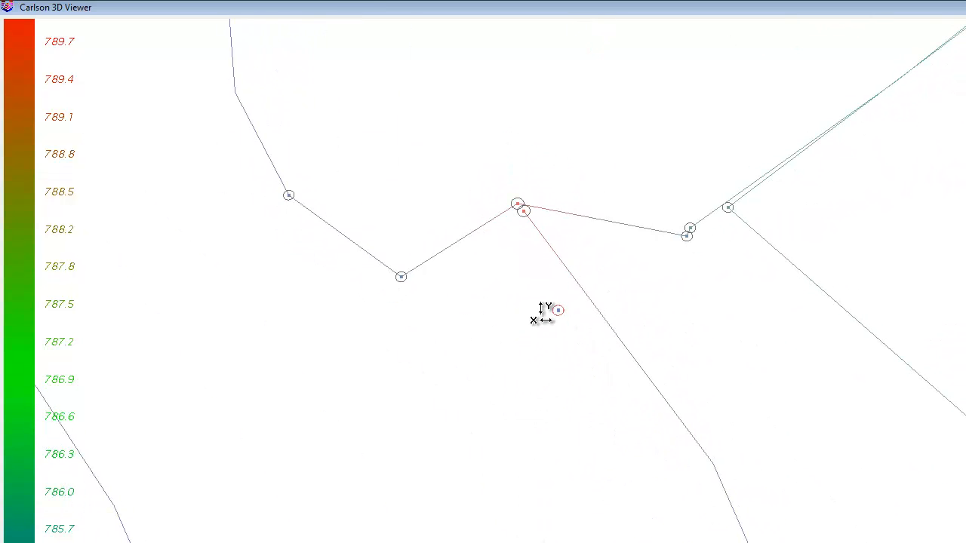
scroll(541, 313, "down", 4)
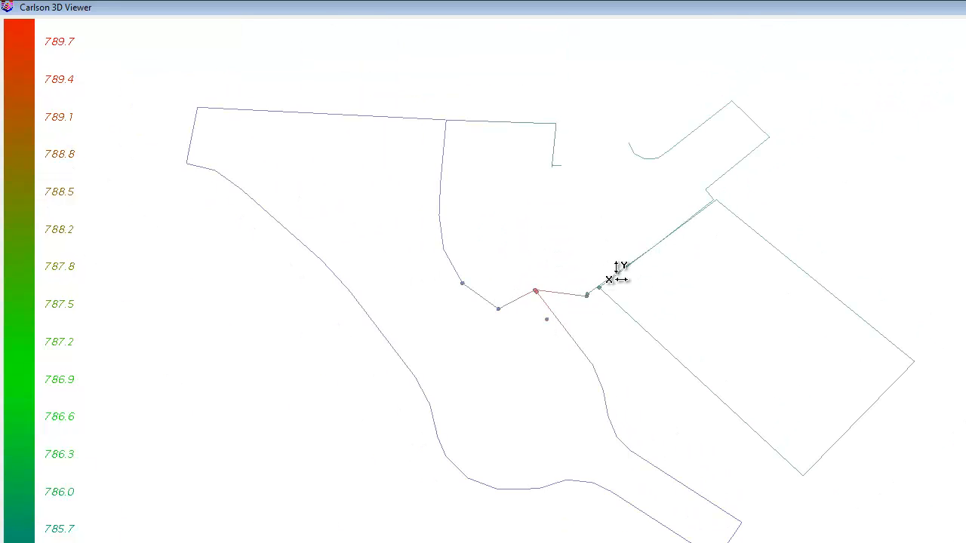
scroll(535, 290, "up", 5)
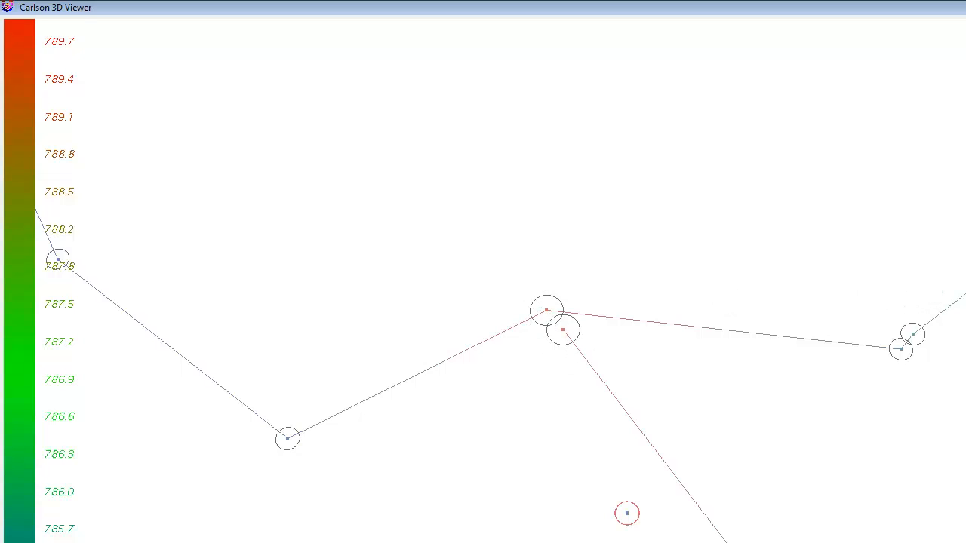
key("Escape")
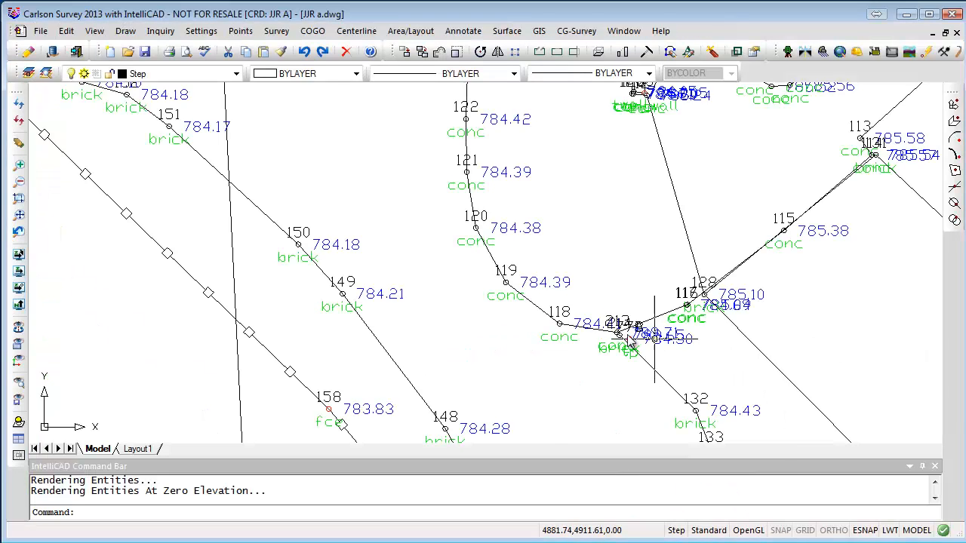
Select conc point 213 and the overlapping brick point at the walk junction in plan.
scroll(627, 335, "up", 5)
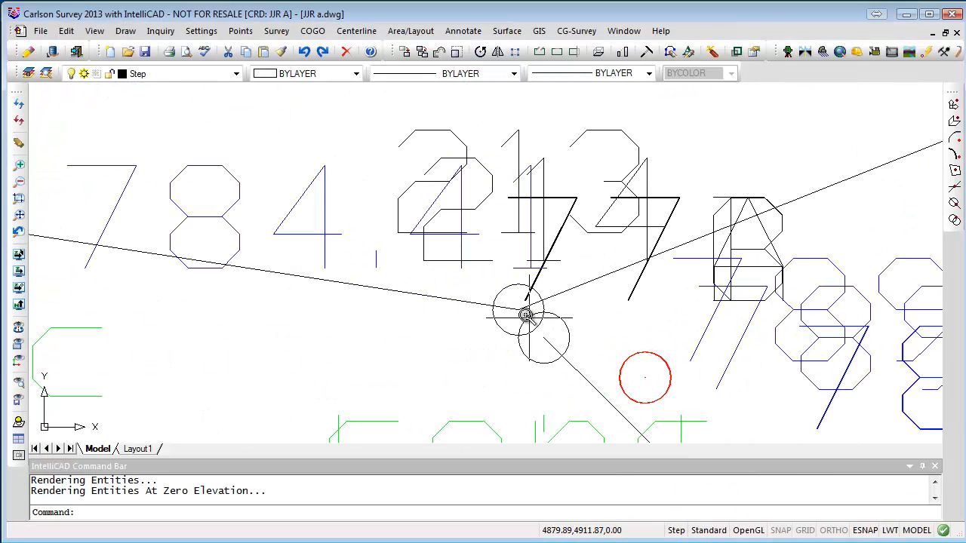
left_click(503, 292)
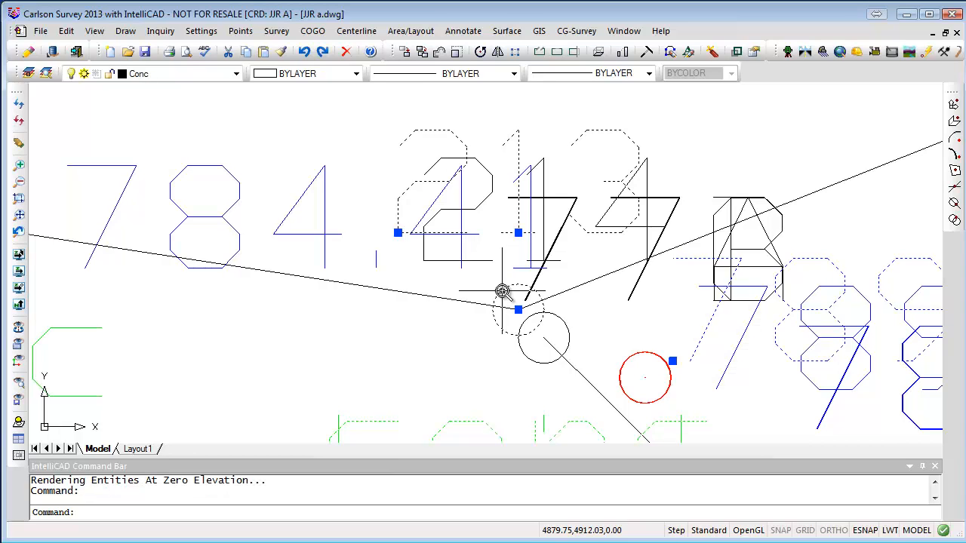
scroll(502, 291, "down", 2)
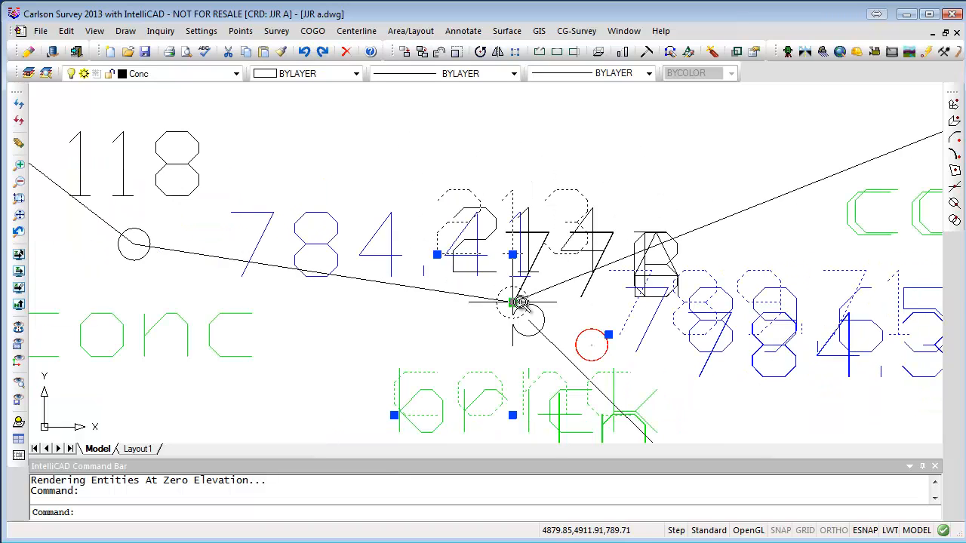
left_click(535, 309)
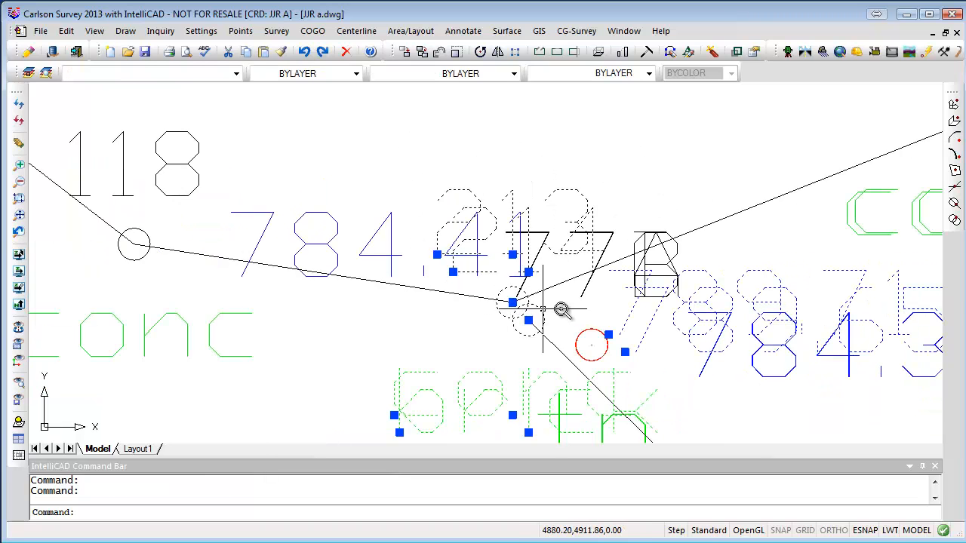
Compare the elevation labels of the selected conc and brick points with the adjacent tp point, and clear the selection.
scroll(566, 309, "up", 2)
scroll(567, 309, "down", 1)
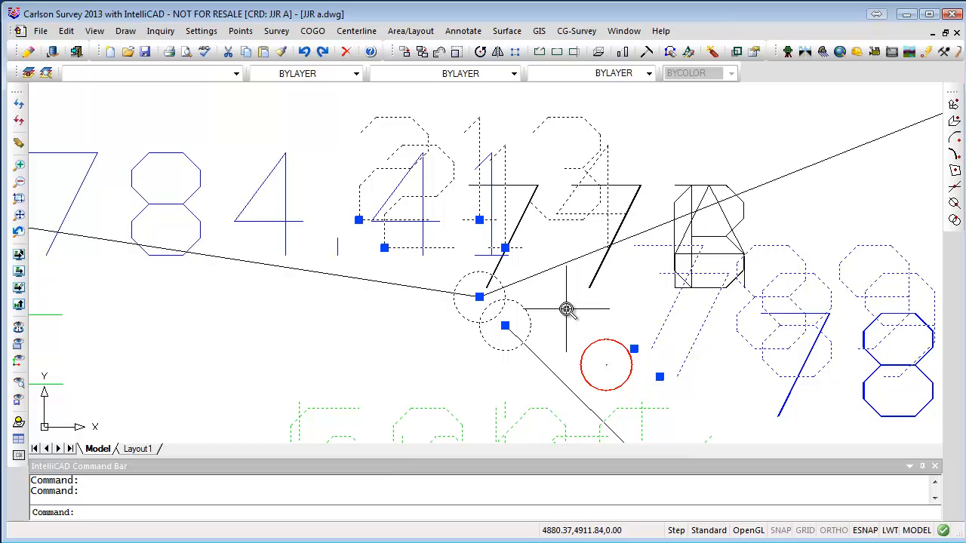
scroll(566, 309, "down", 1)
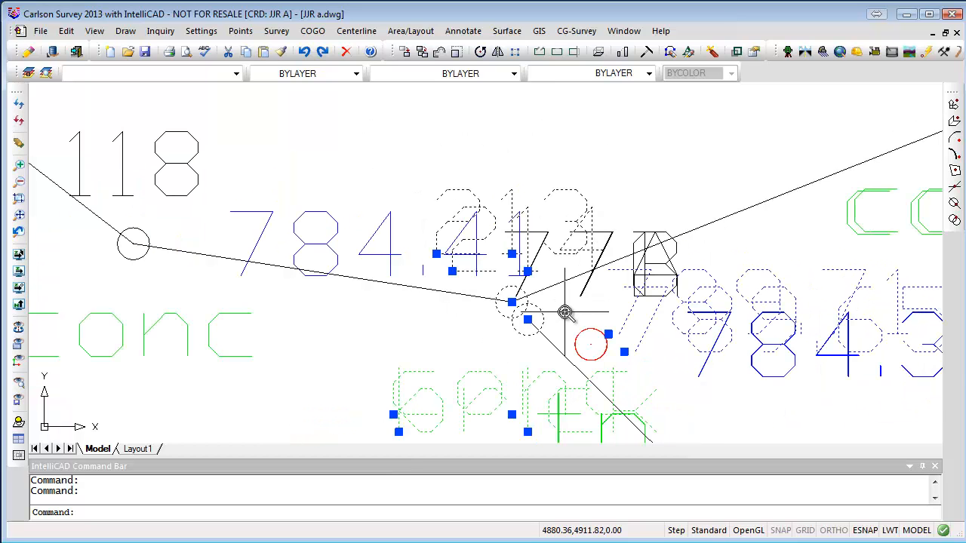
middle_click_drag(610, 312, 526, 268)
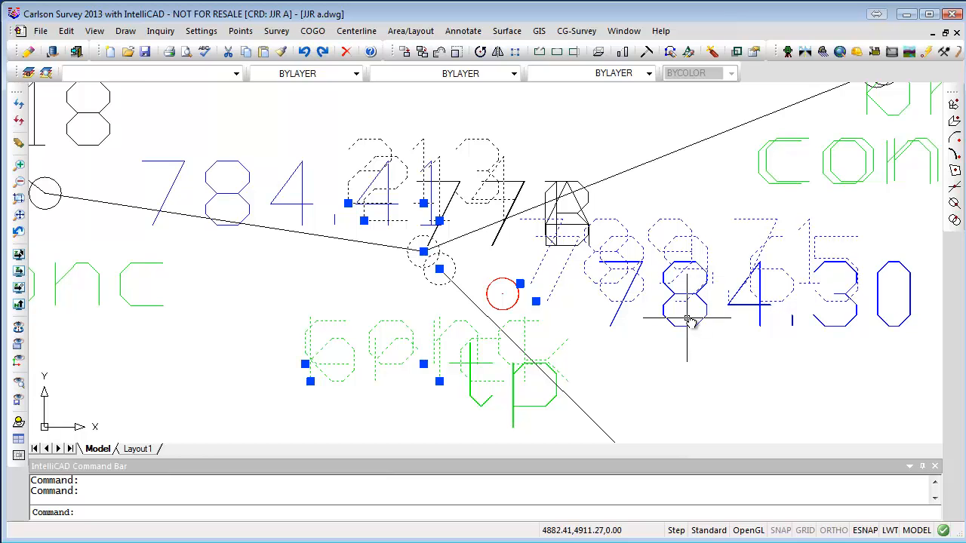
scroll(676, 323, "down", 1)
middle_click_drag(684, 359, 678, 293)
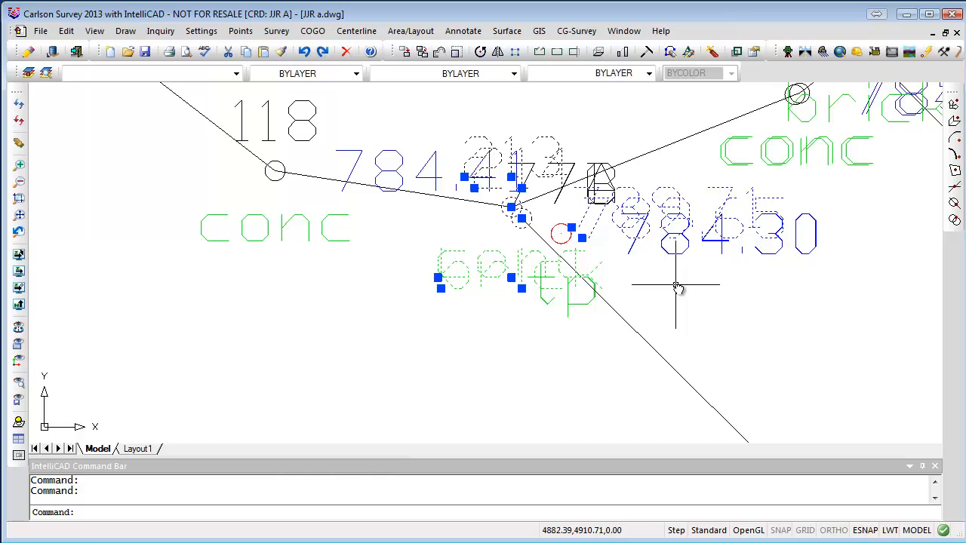
scroll(668, 197, "up", 3)
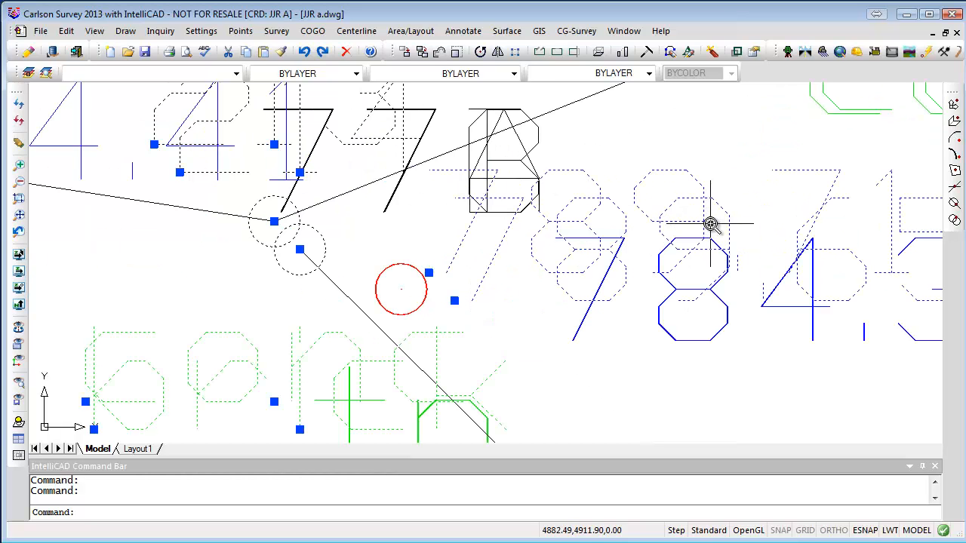
scroll(711, 217, "down", 3)
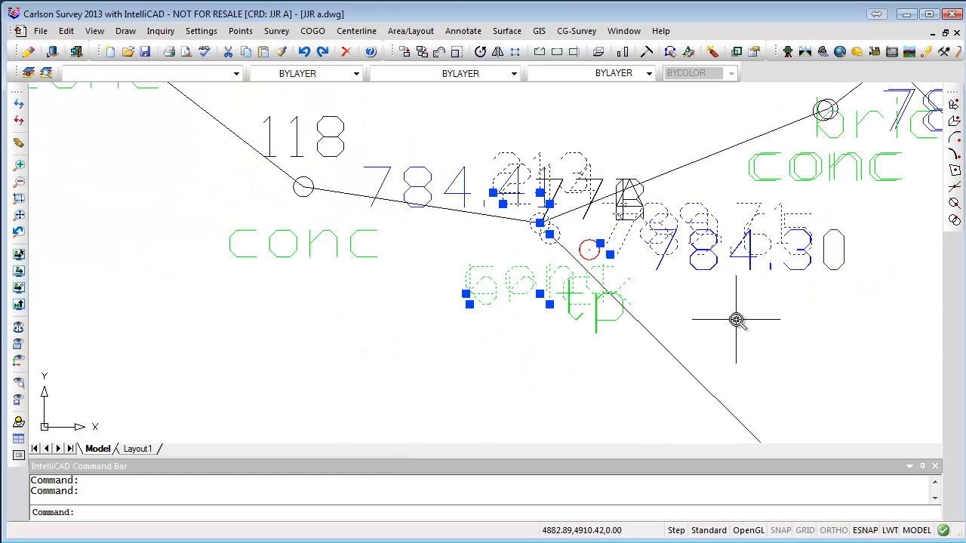
key("Escape")
key("Escape")
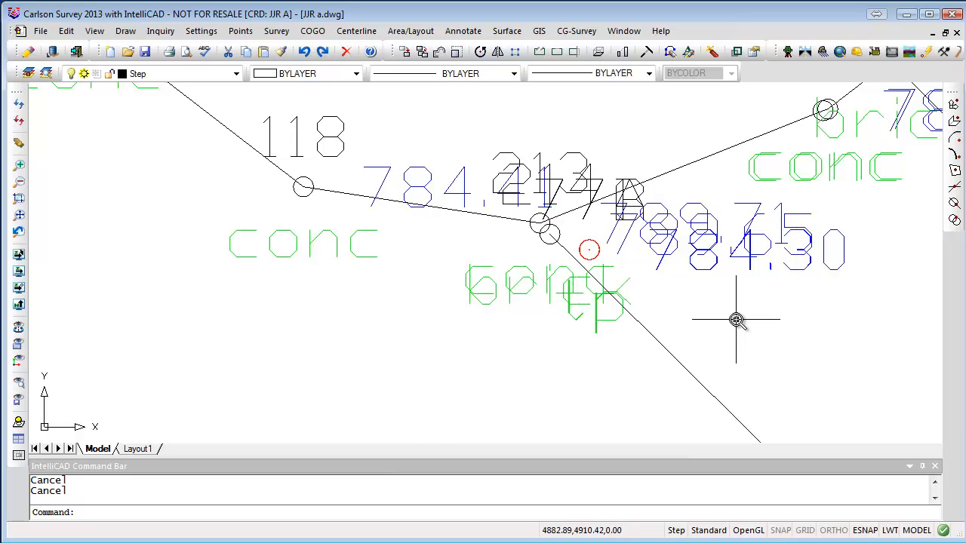
Freeze the A Plat 1 layer by picking one of its entities on the plat line north of the walks.
scroll(736, 320, "down", 4)
mouse_move(721, 340)
middle_mouse_down()
mouse_move(640, 232)
mouse_move(598, 206)
middle_mouse_up()
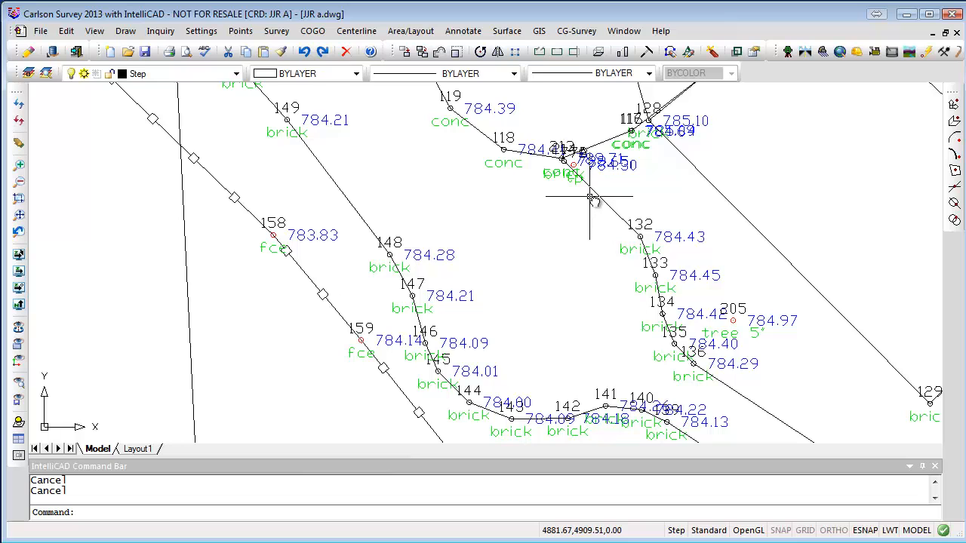
scroll(594, 200, "down", 1)
scroll(657, 199, "down", 1)
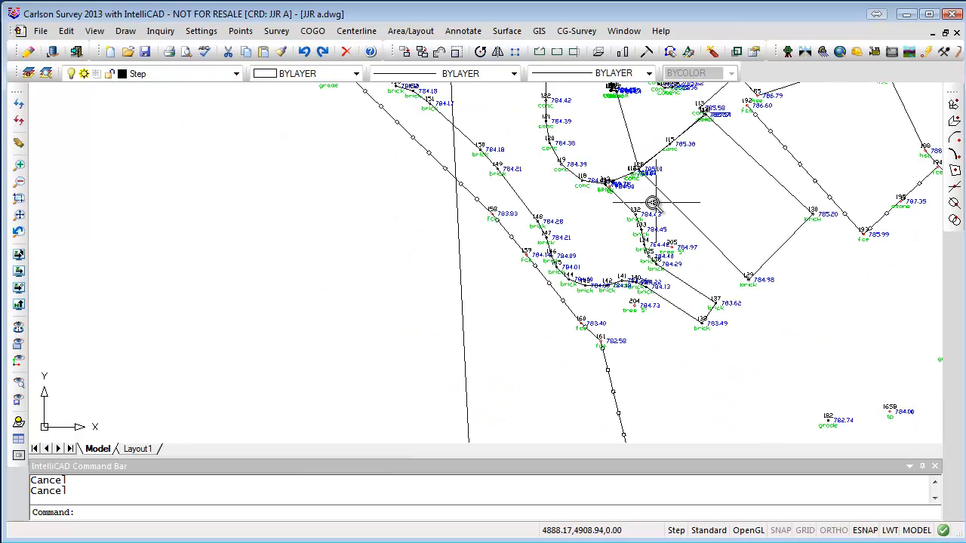
scroll(653, 203, "down", 1)
middle_click_drag(586, 162, 592, 483)
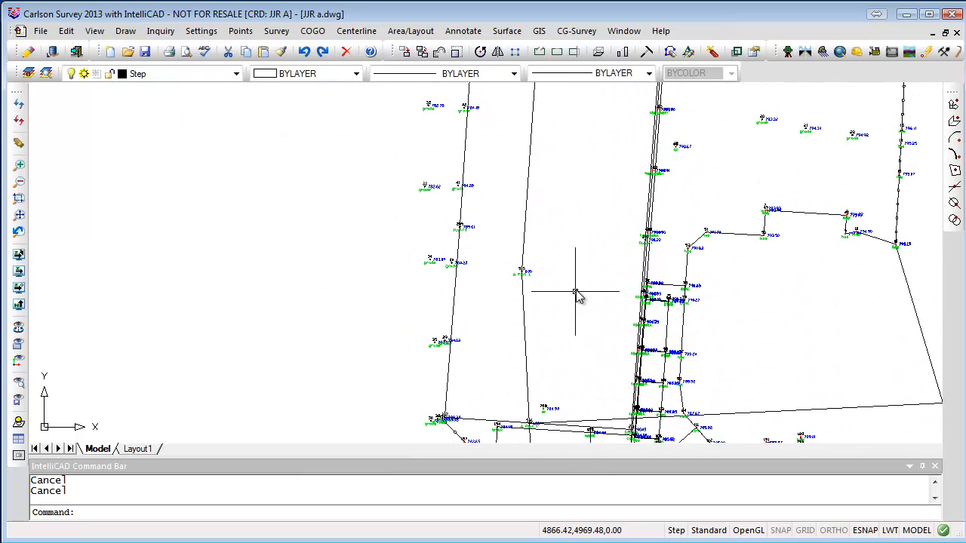
left_click(95, 31)
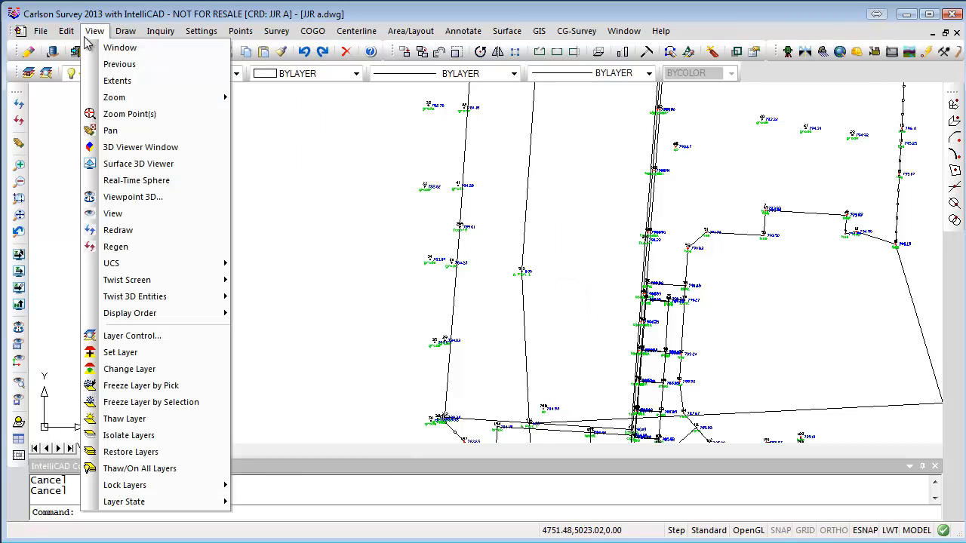
left_click(160, 388)
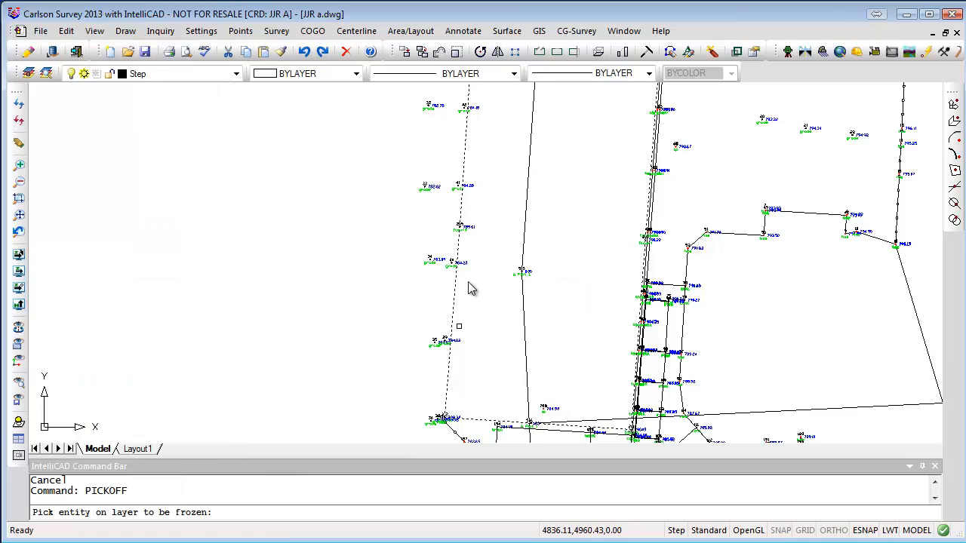
left_click(524, 297)
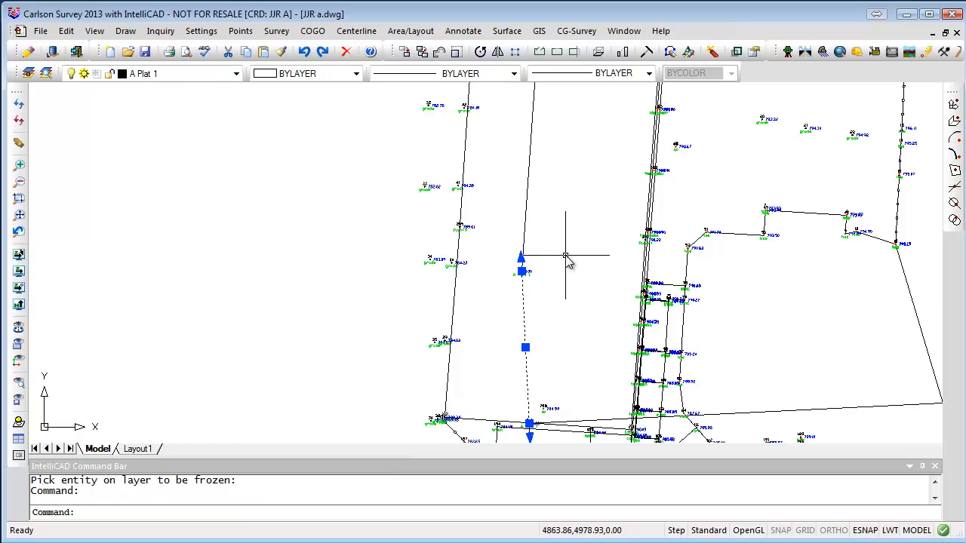
key("Escape")
key("Return")
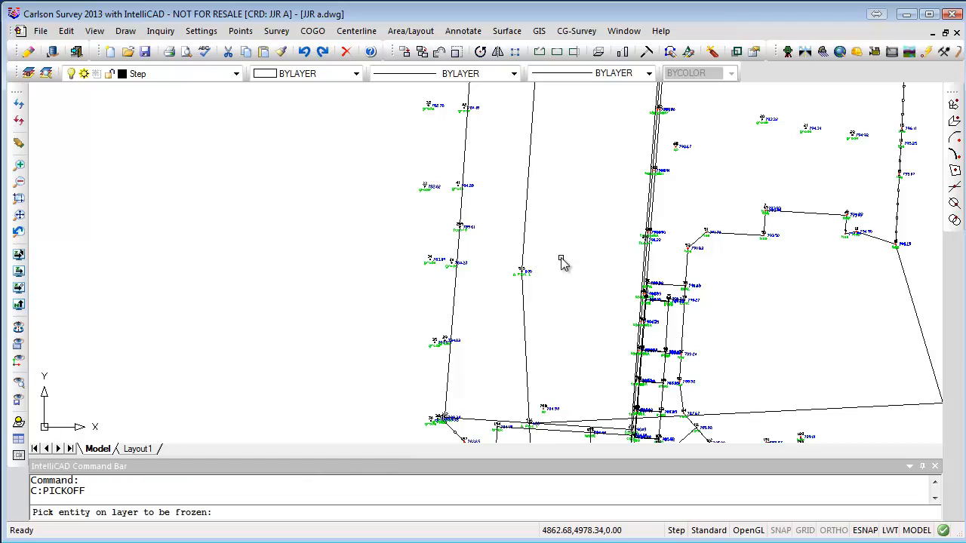
left_click(523, 274)
scroll(528, 277, "down", 4)
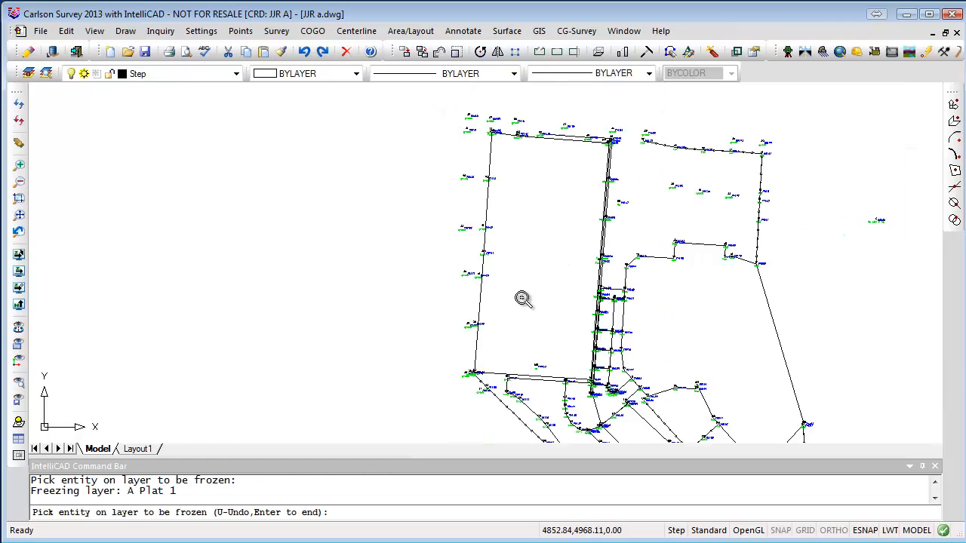
Finish picking layers to freeze without choosing any further entity.
scroll(803, 278, "up", 4)
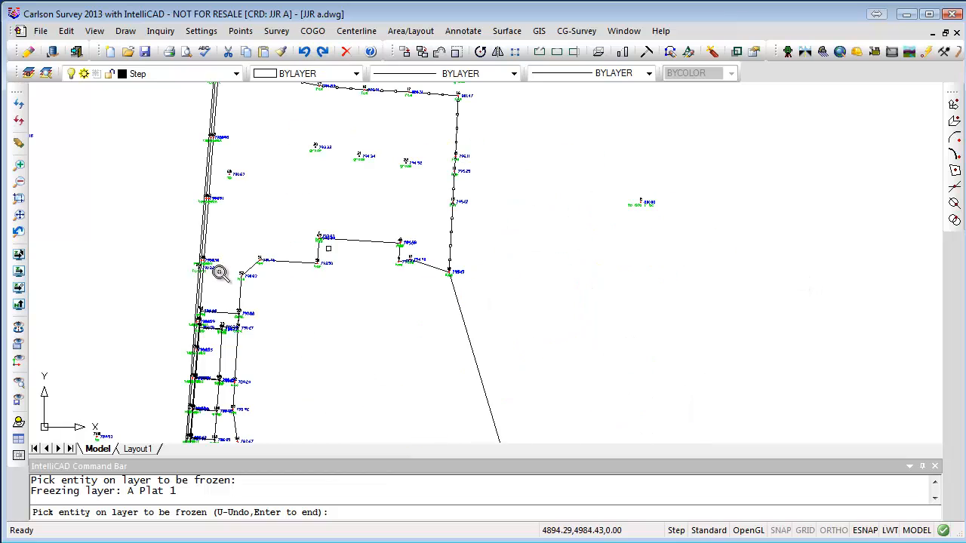
scroll(175, 264, "down", 3)
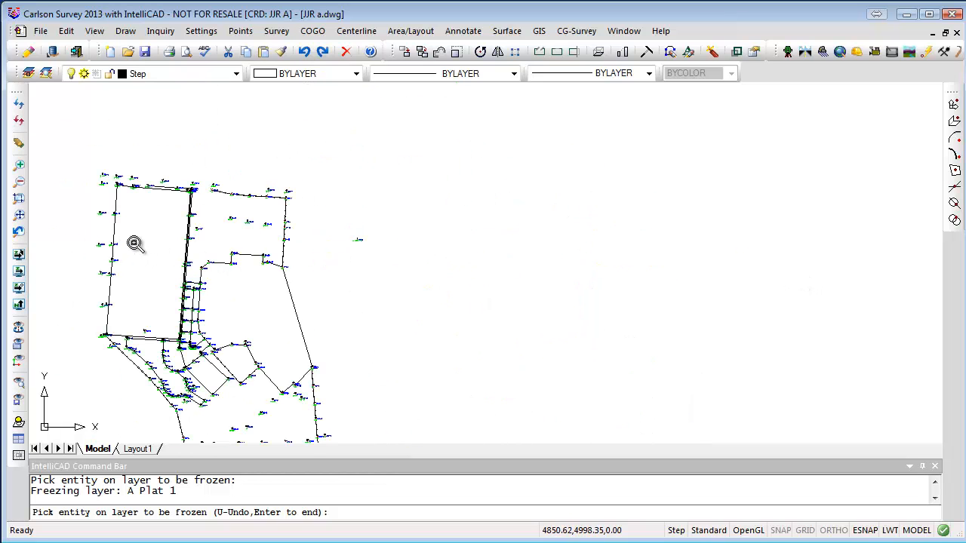
key("Return")
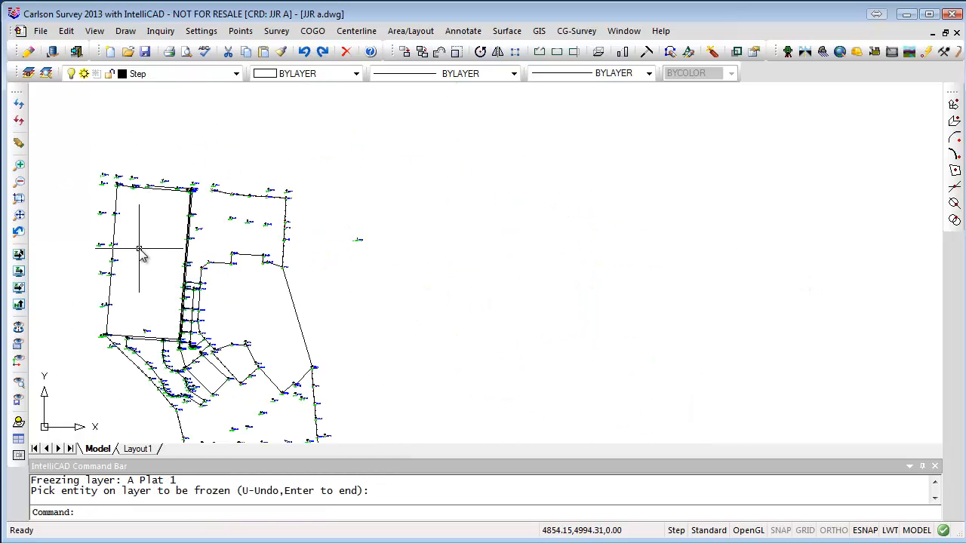
Select the middle wall line beside Tcourt point 210 to check its layer, and clear the selection.
scroll(207, 281, "up", 3)
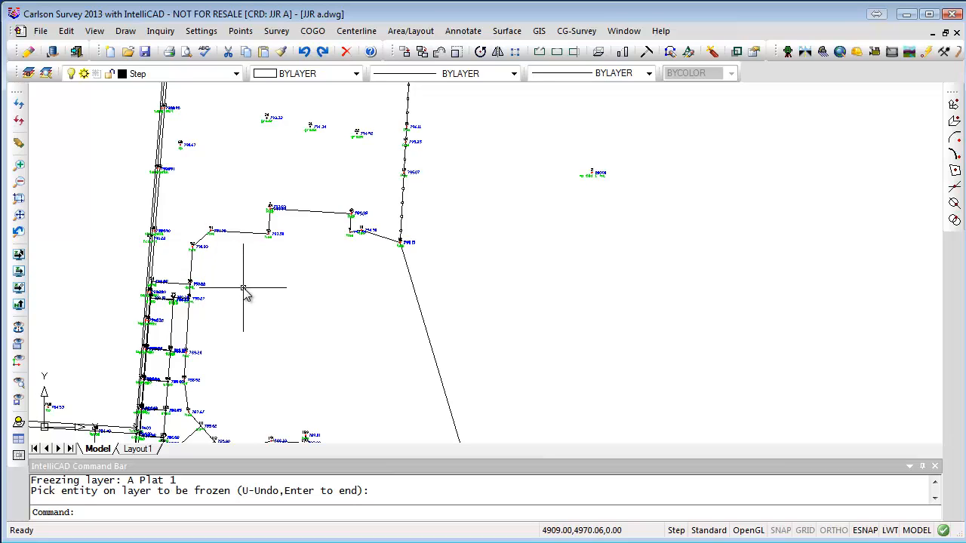
mouse_move(243, 288)
middle_mouse_down()
mouse_move(631, 330)
mouse_move(501, 299)
middle_mouse_up()
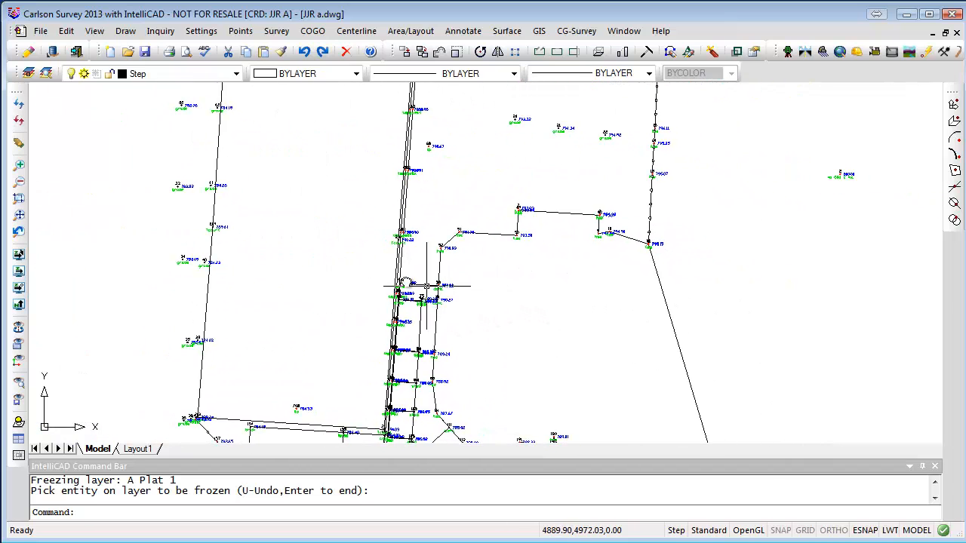
scroll(399, 260, "up", 3)
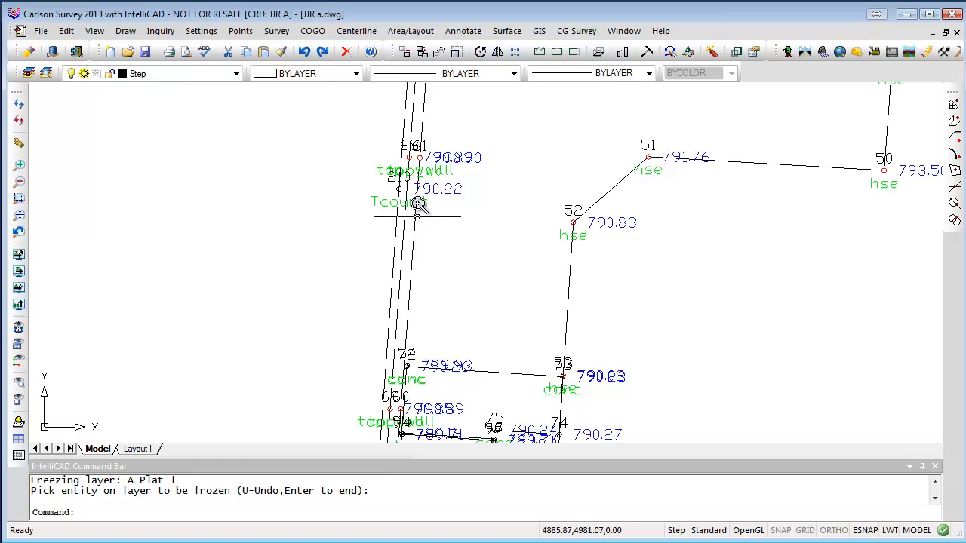
scroll(409, 190, "up", 2)
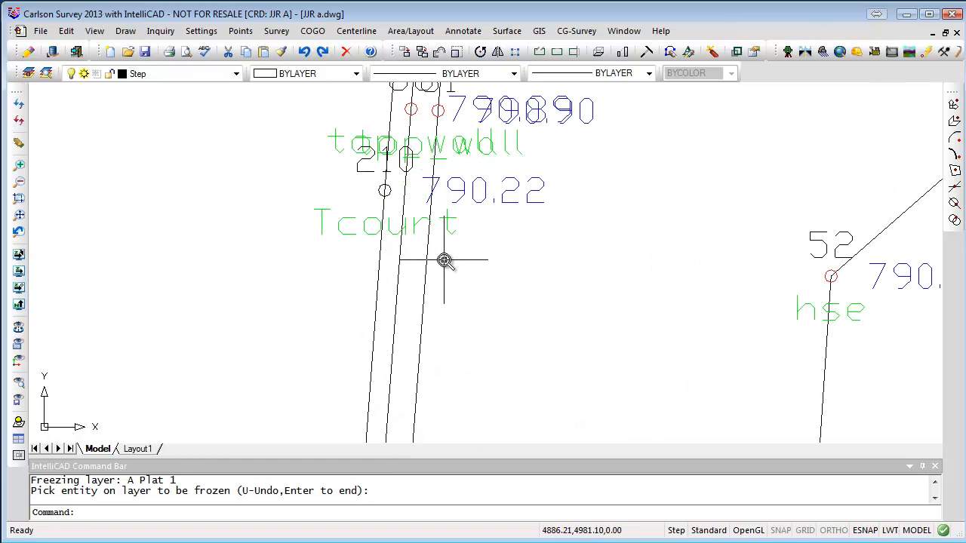
key("Return")
left_click(402, 250)
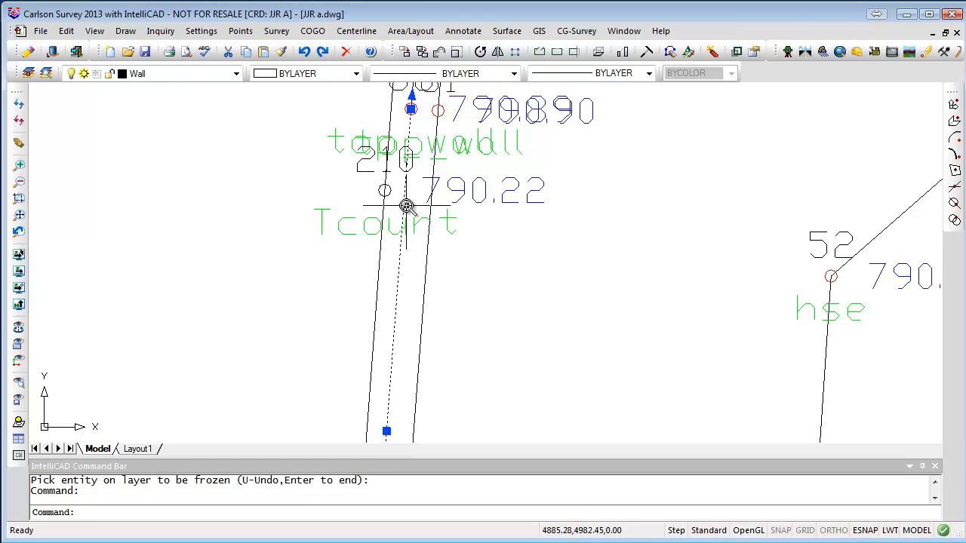
key("Escape")
Select the easternmost wall line beside Tcourt point 210 to check its layer and extent, and clear the selection.
left_click(429, 244)
scroll(431, 244, "down", 5)
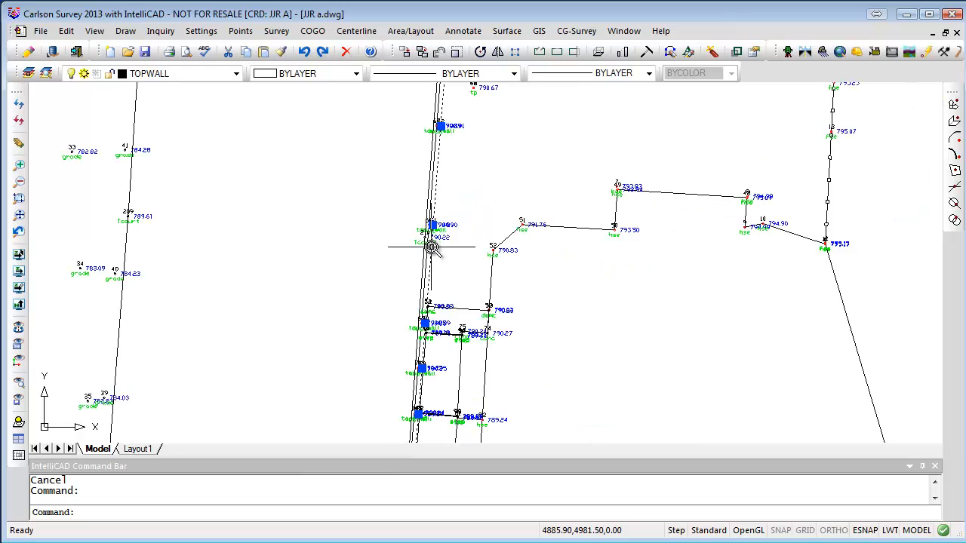
scroll(435, 227, "up", 5)
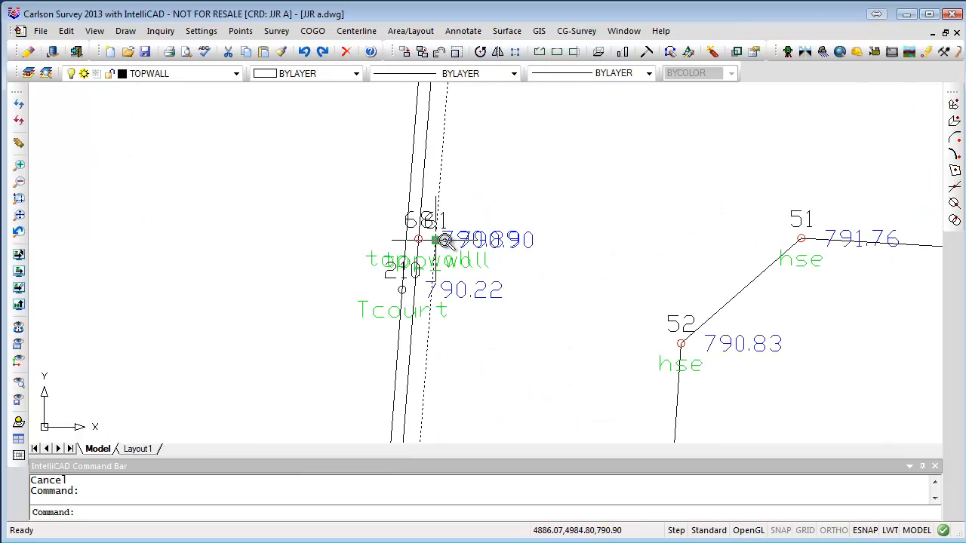
scroll(444, 240, "down", 5)
key("Escape")
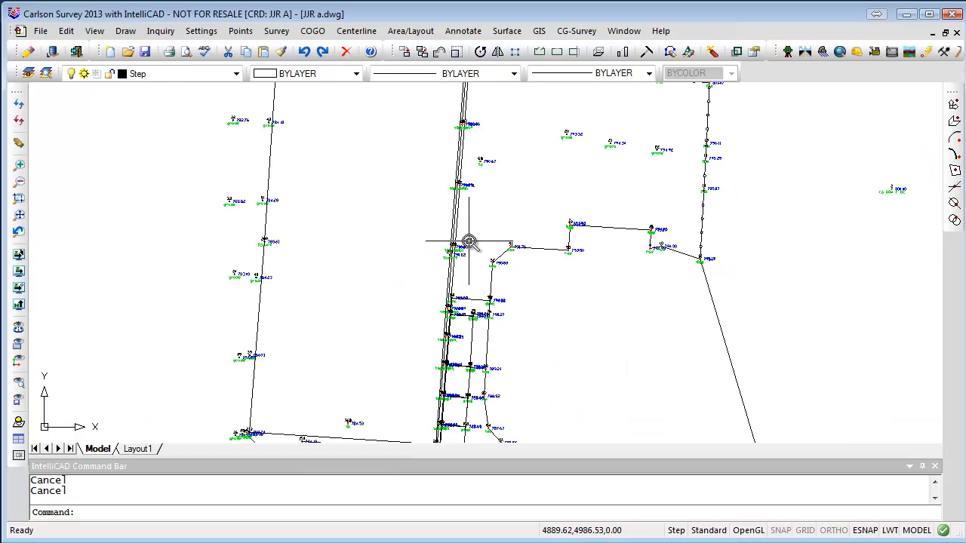
Isolate the layers of the two parallel wall lines and their top_wall points just north of Tcourt point 210.
scroll(468, 241, "up", 5)
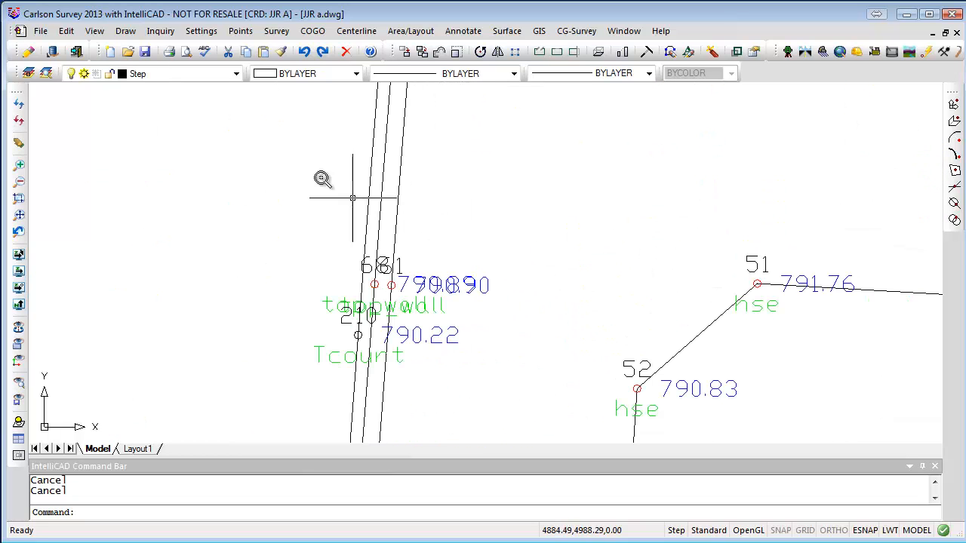
left_click(94, 34)
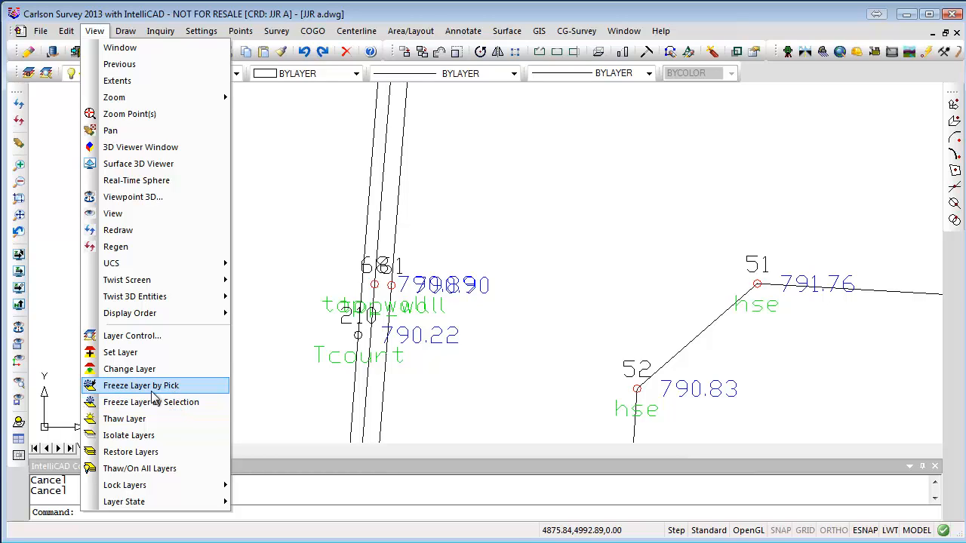
left_click(144, 437)
scroll(417, 329, "up", 4)
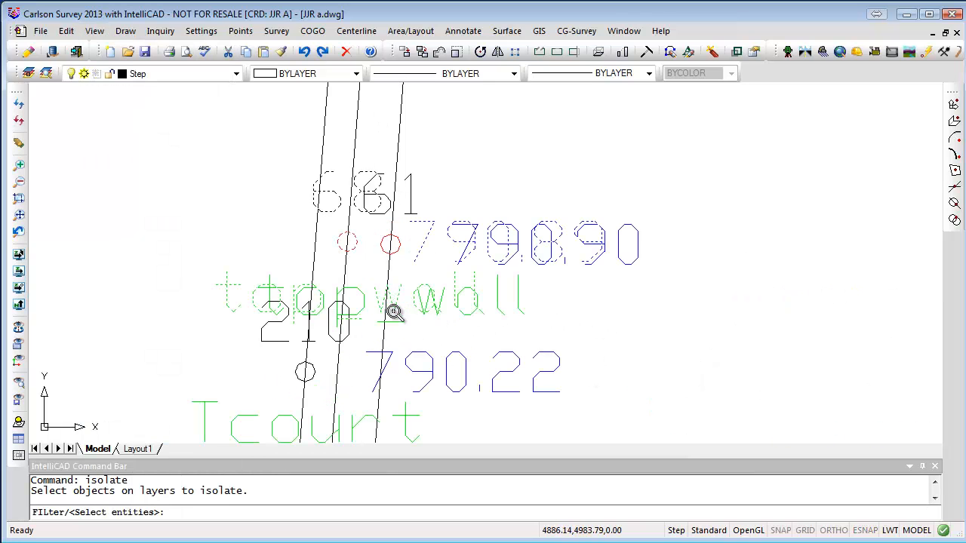
left_click(485, 178)
left_click(342, 291)
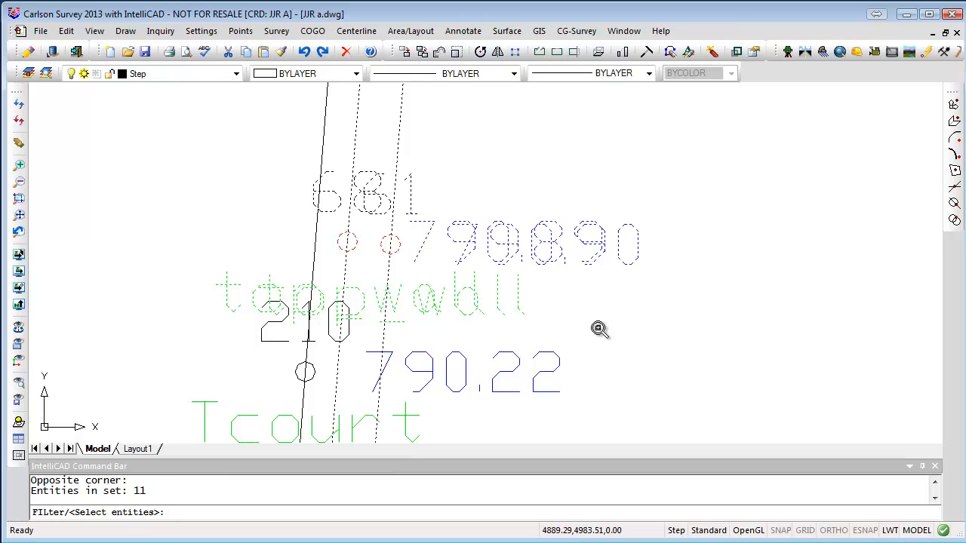
key("Return")
Select the overlapping top_wall and wall points at the south end of the isolated wall.
scroll(598, 330, "down", 5)
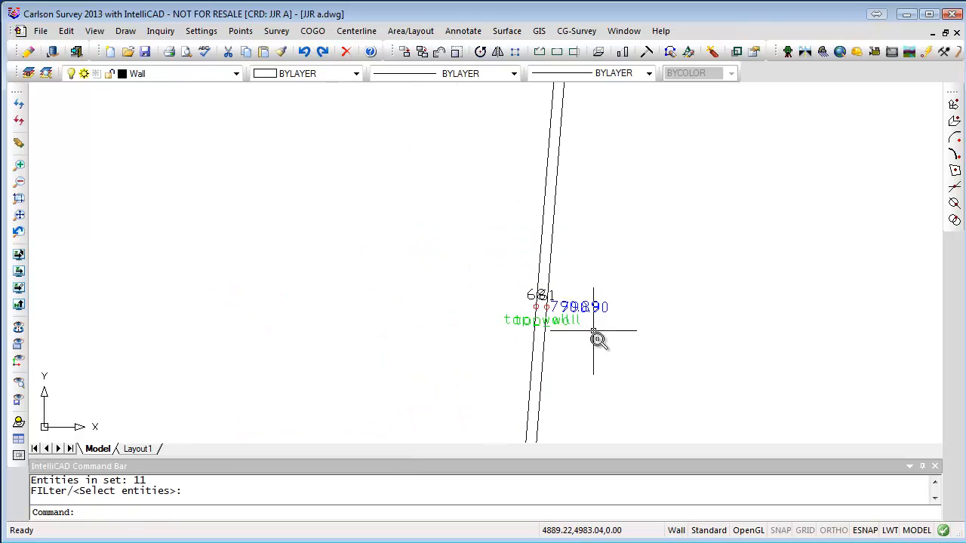
scroll(598, 342, "down", 6)
middle_click_drag(617, 368, 604, 222)
scroll(580, 392, "up", 4)
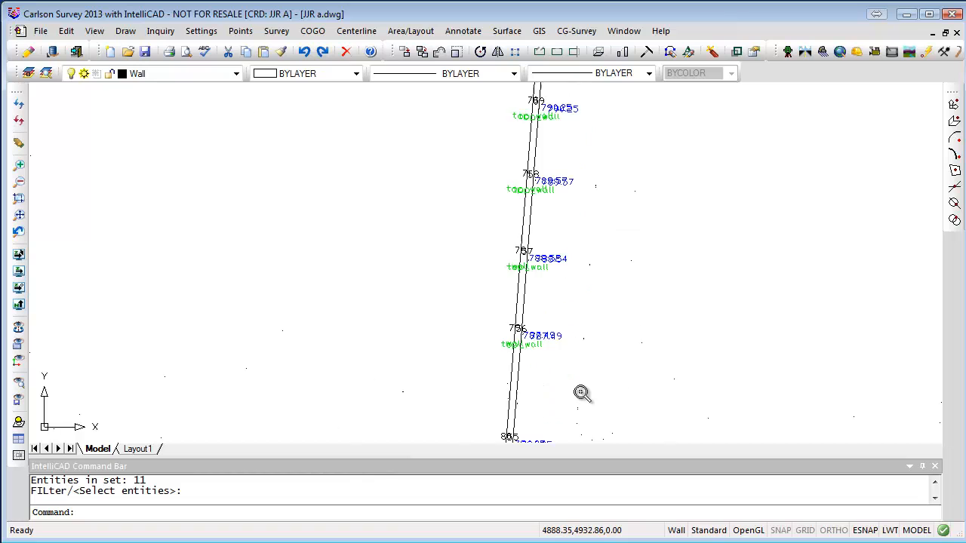
scroll(502, 297, "up", 7)
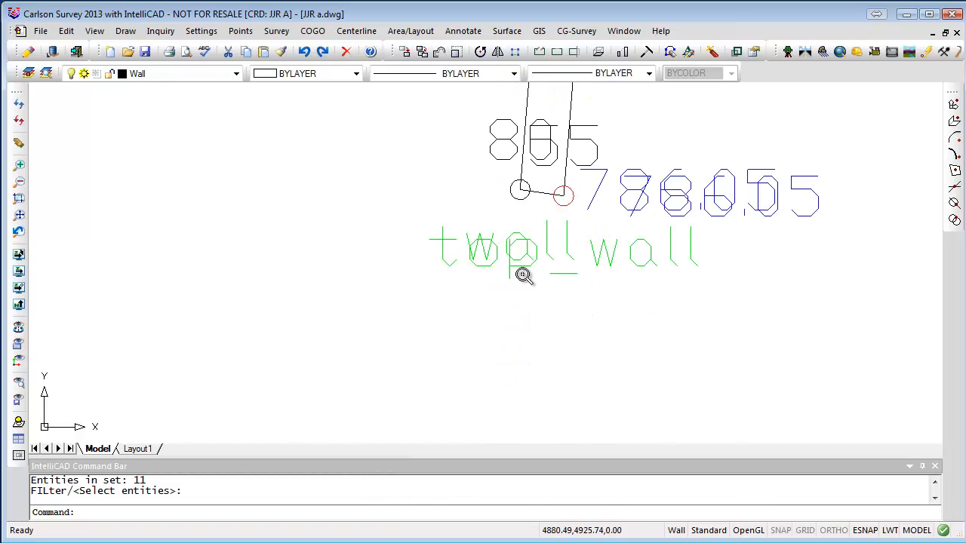
mouse_move(522, 276)
middle_mouse_down()
mouse_move(521, 323)
mouse_move(477, 399)
middle_mouse_up()
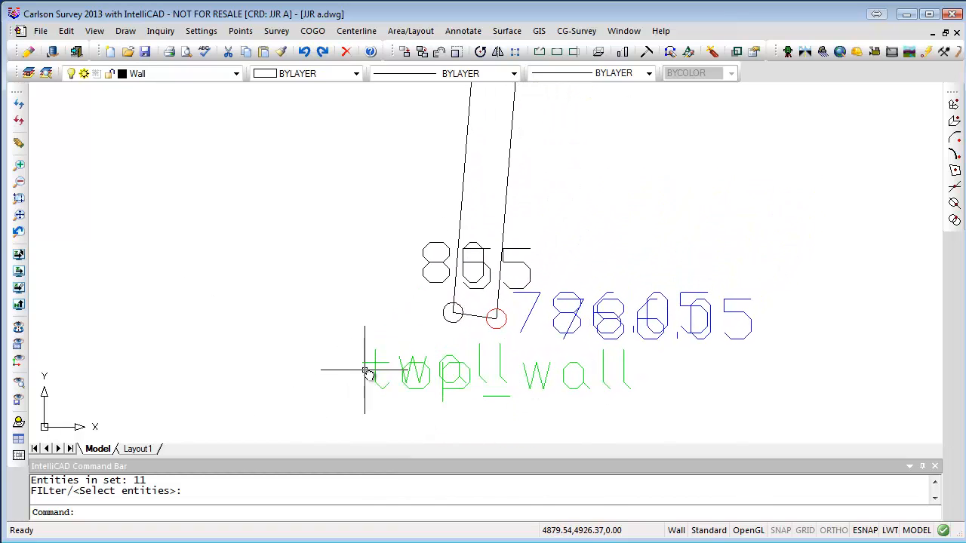
key("Return")
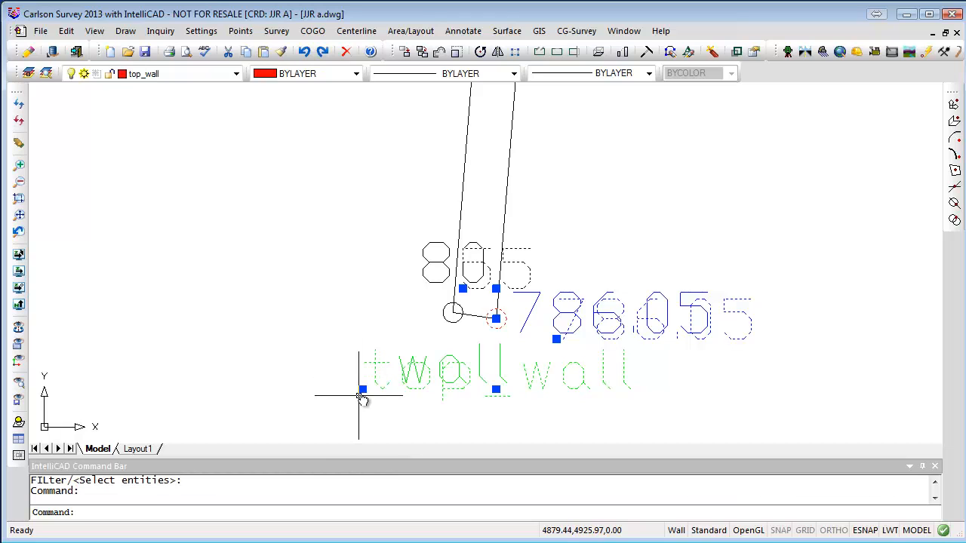
left_click(414, 361)
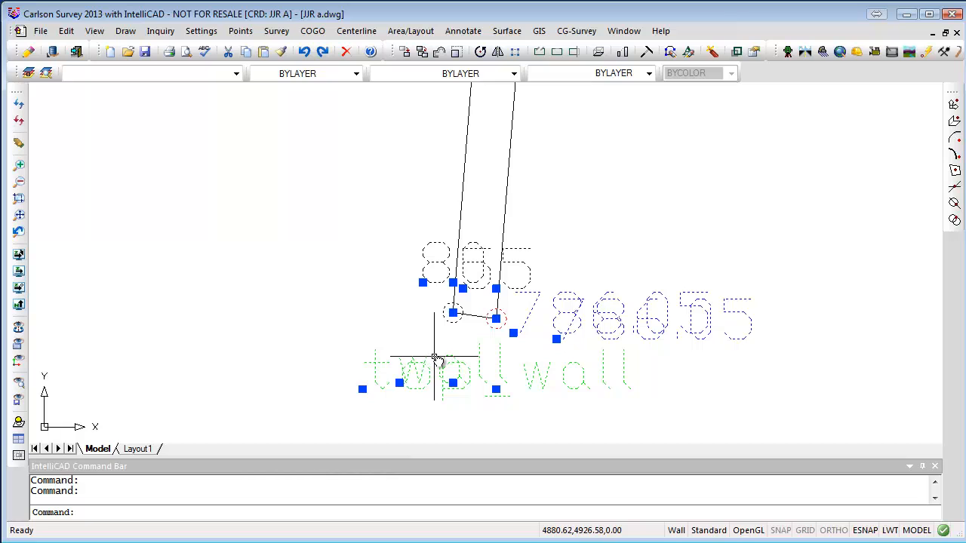
Examine the wall point's elevation label against the adjacent top_wall point with only the wall point selected, and clear the selection.
key("Escape")
key("Escape")
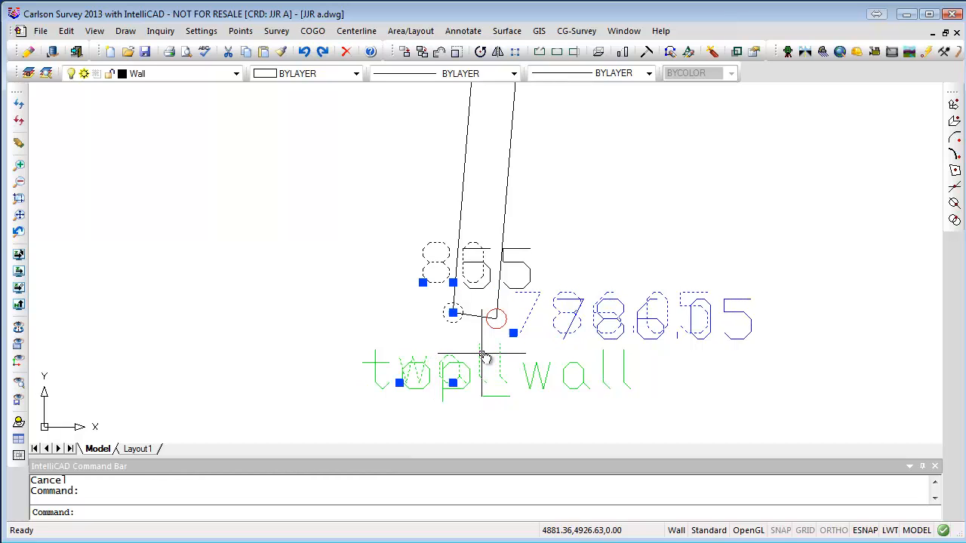
scroll(483, 357, "up", 3)
scroll(482, 358, "down", 2)
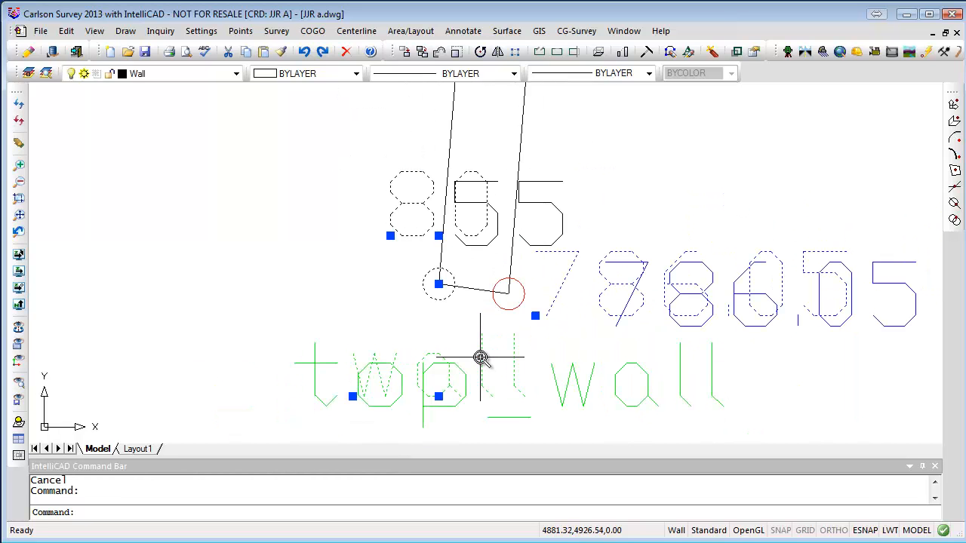
middle_click_drag(494, 347, 432, 327)
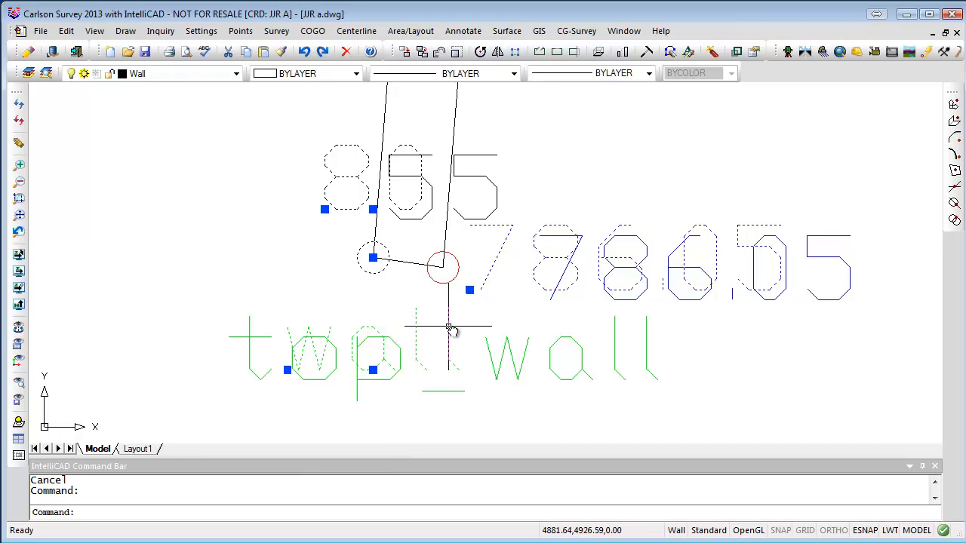
key("Escape")
Erase the short Wall line closing the wall's south end and the southernmost segment of the western Wall line.
scroll(444, 321, "down", 5)
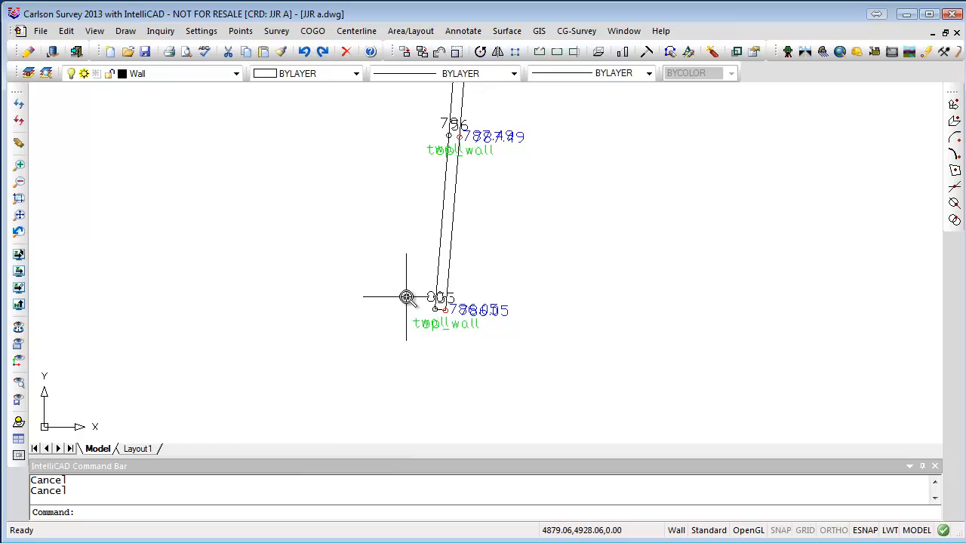
scroll(405, 297, "up", 3)
scroll(405, 298, "down", 3)
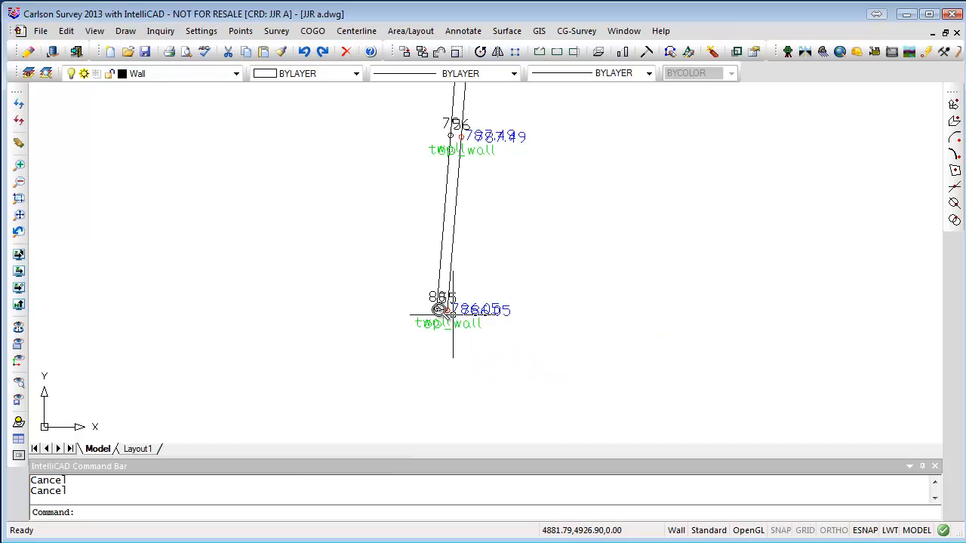
scroll(453, 309, "up", 5)
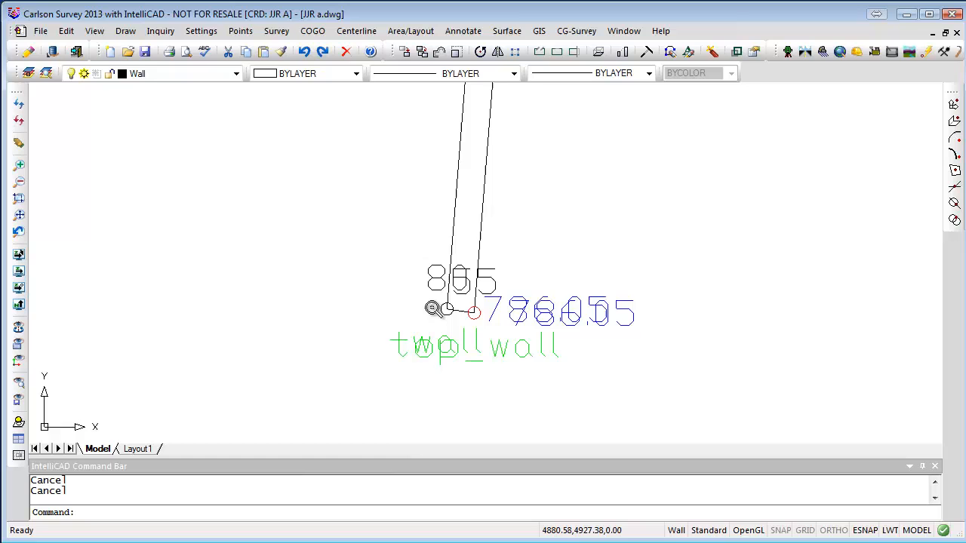
left_click(475, 312)
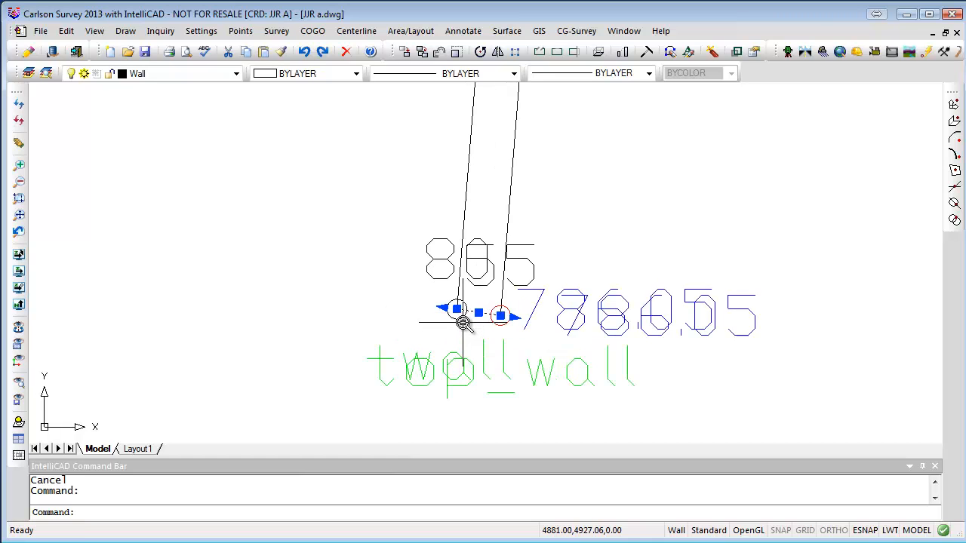
left_click(462, 322)
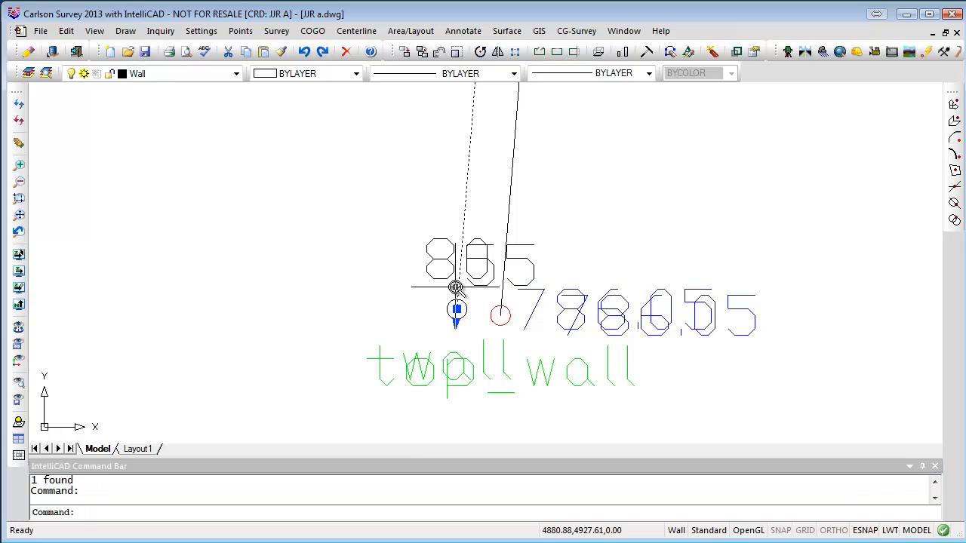
type("e")
scroll(458, 287, "down", 3)
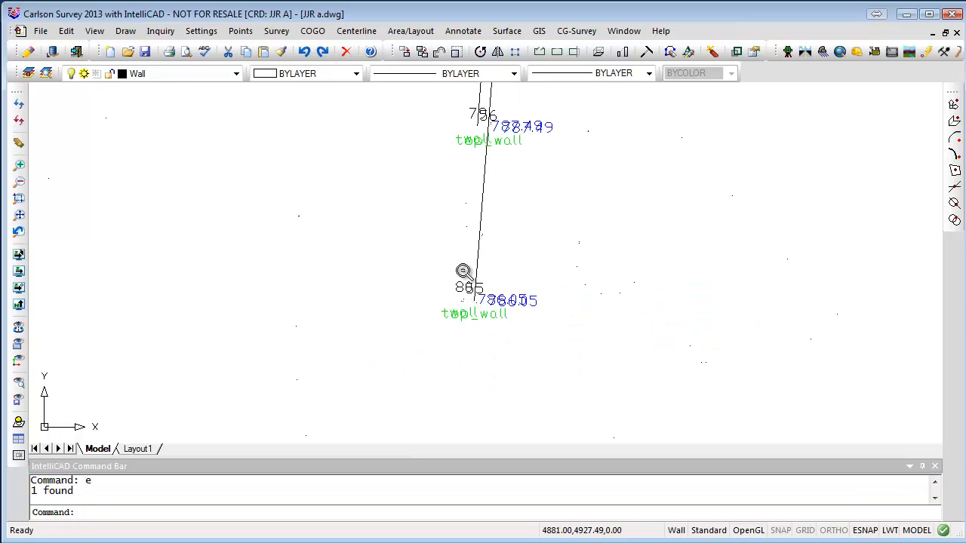
Erase the next four segments of the western Wall line northward, up to the point pair south of points 61 and 68.
middle_click_drag(455, 196, 409, 405)
left_click(412, 349)
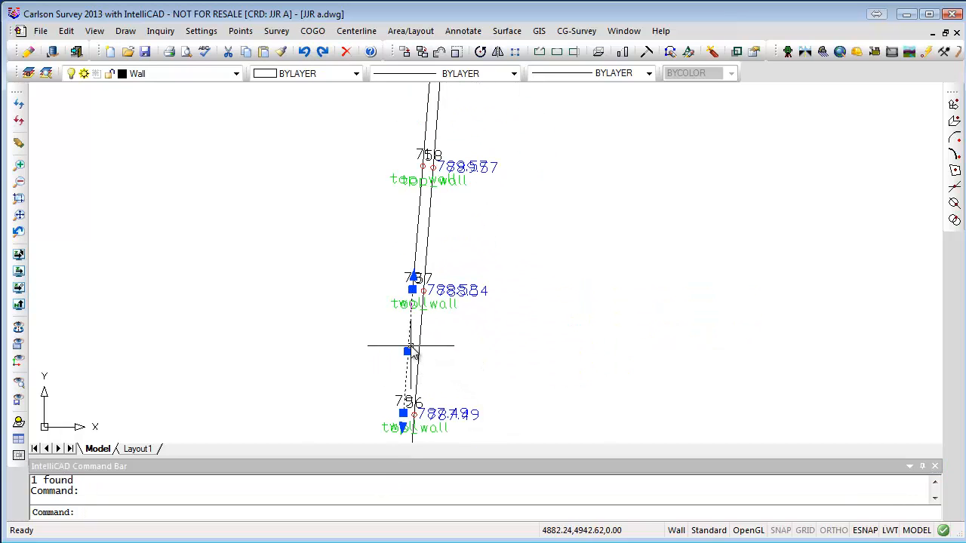
type("e")
key("Return")
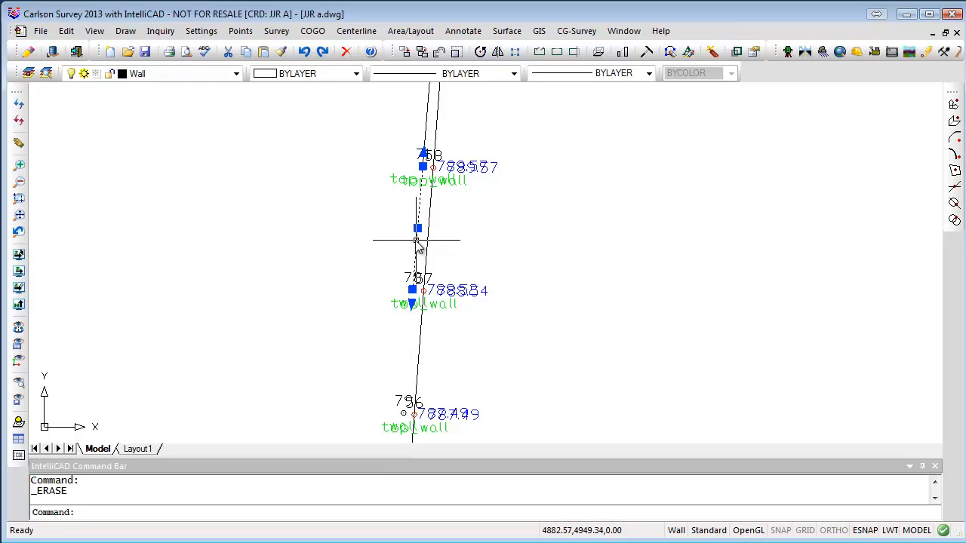
middle_click_drag(418, 226, 401, 408)
left_click(410, 311)
type("e")
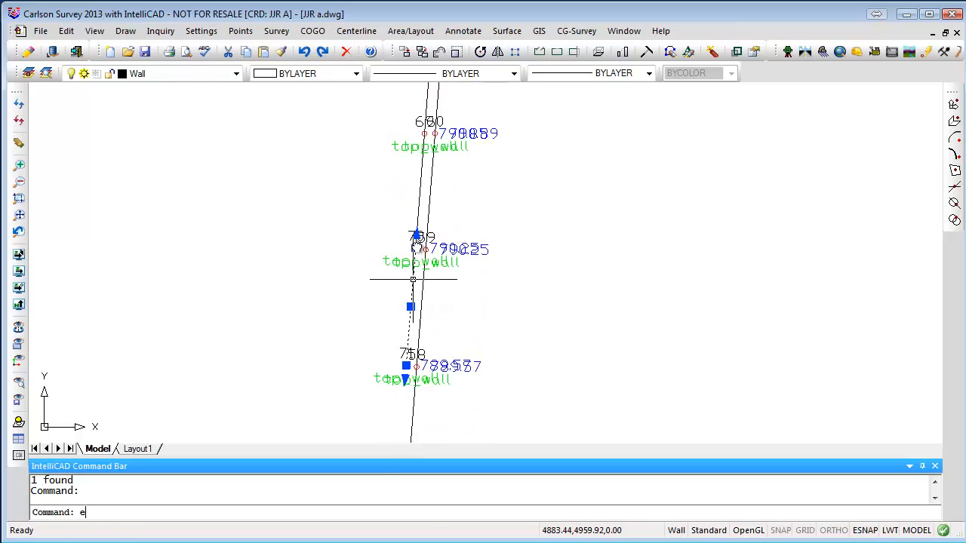
left_click(425, 208)
type("e")
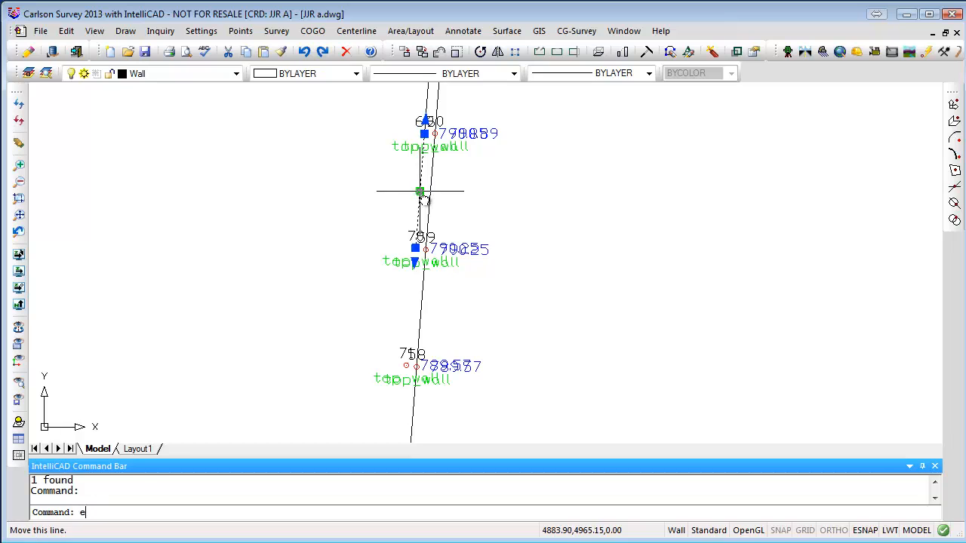
key("Return")
middle_click_drag(421, 205, 387, 408)
scroll(389, 325, "down", 2)
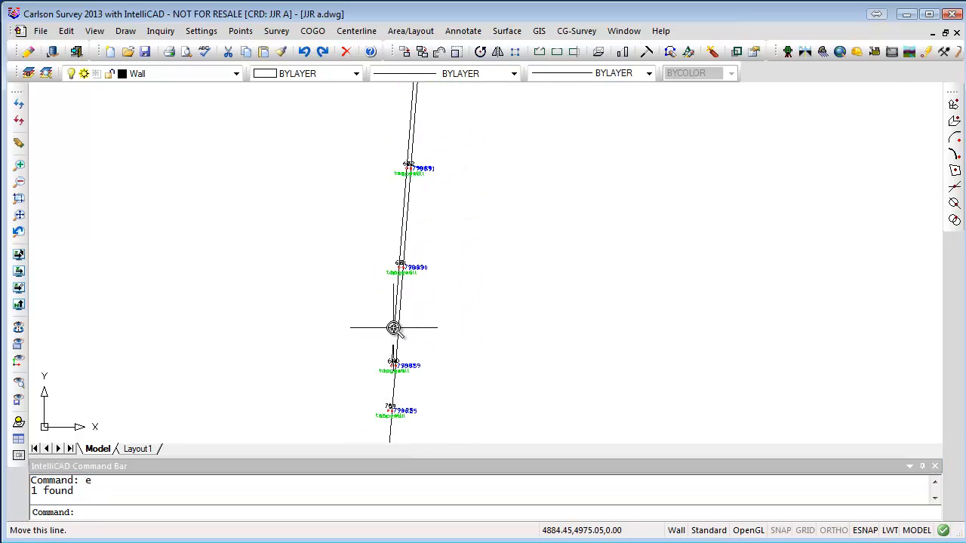
Erase the next two segments of the western Wall line northward, up to the pair of points 62 and 67.
left_click(393, 327)
type("e")
key("Return")
left_click(400, 238)
type("e")
key("Return")
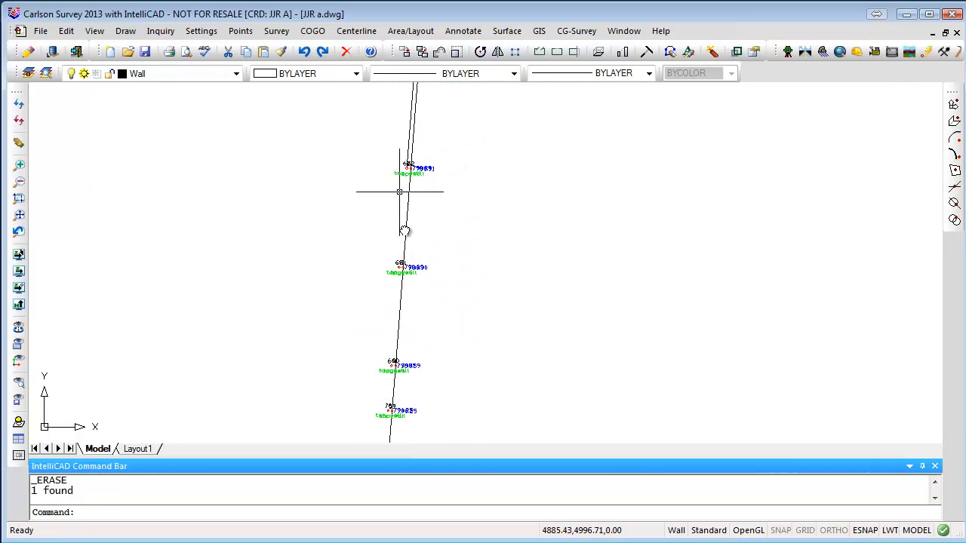
Erase the last two segments of the western Wall line, from points 62 and 67 up to the wall's north end.
middle_click_drag(405, 231, 411, 365)
left_click(414, 303)
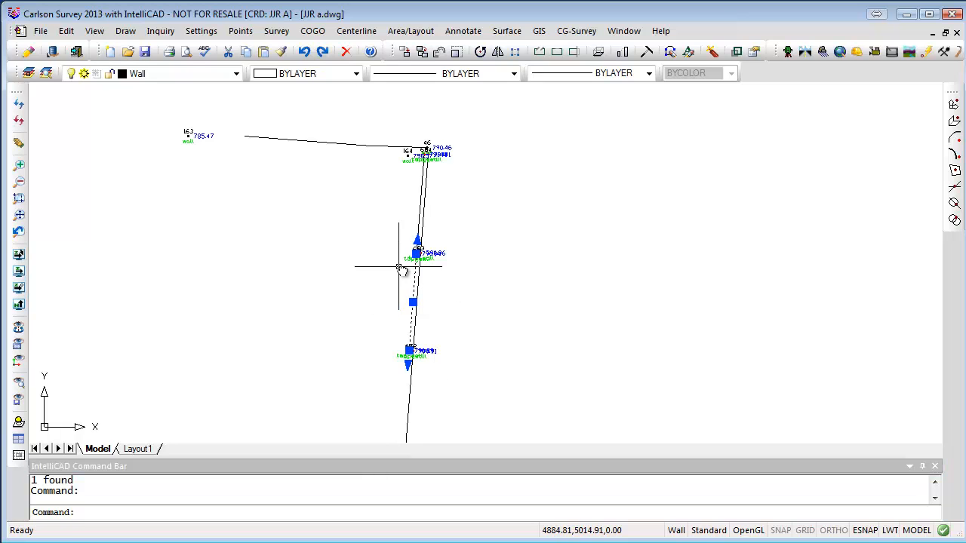
type("e")
key("Return")
type("e")
key("Return")
Erase the short Wall line joining the two top_wall points 64 and 65 across the wall's north end.
scroll(413, 172, "up", 3)
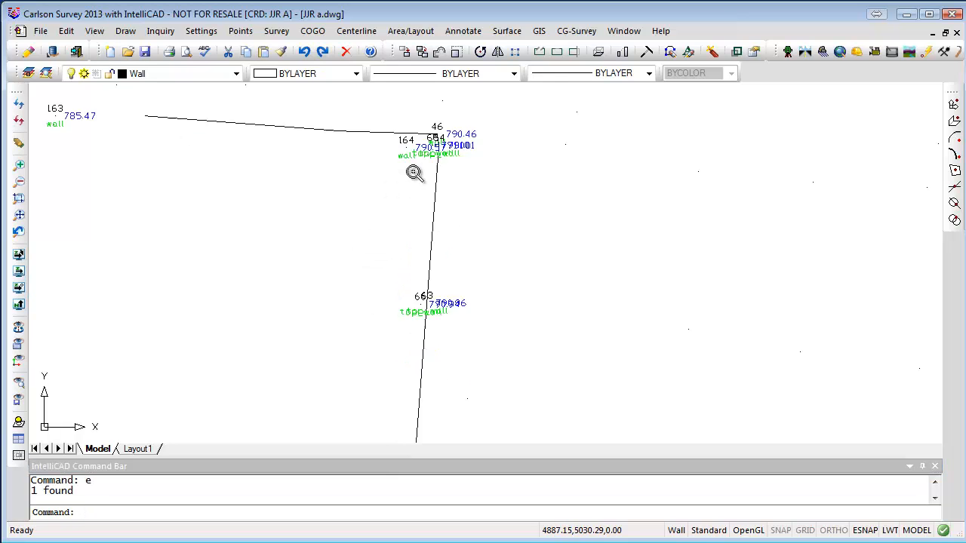
mouse_move(482, 141)
middle_mouse_down()
mouse_move(469, 282)
mouse_move(471, 273)
middle_mouse_up()
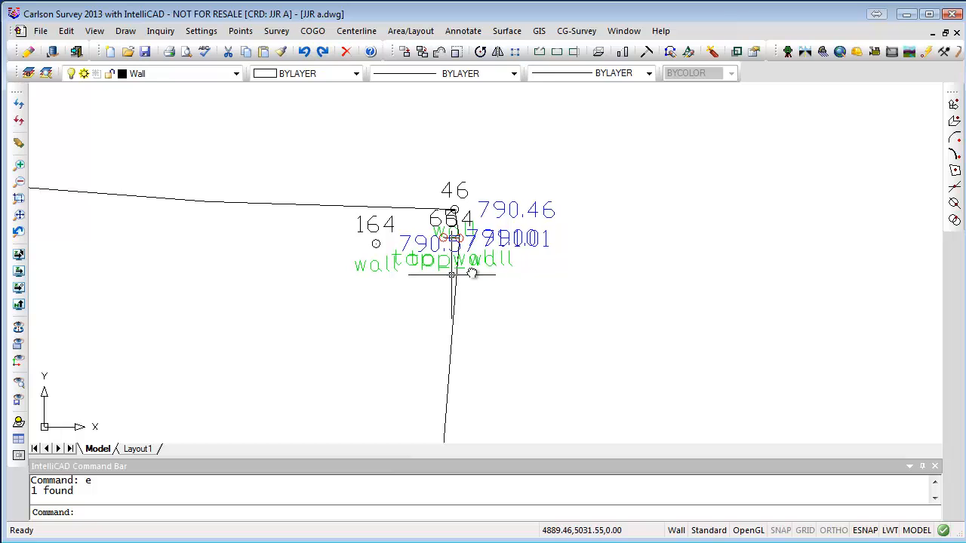
scroll(457, 250, "up", 2)
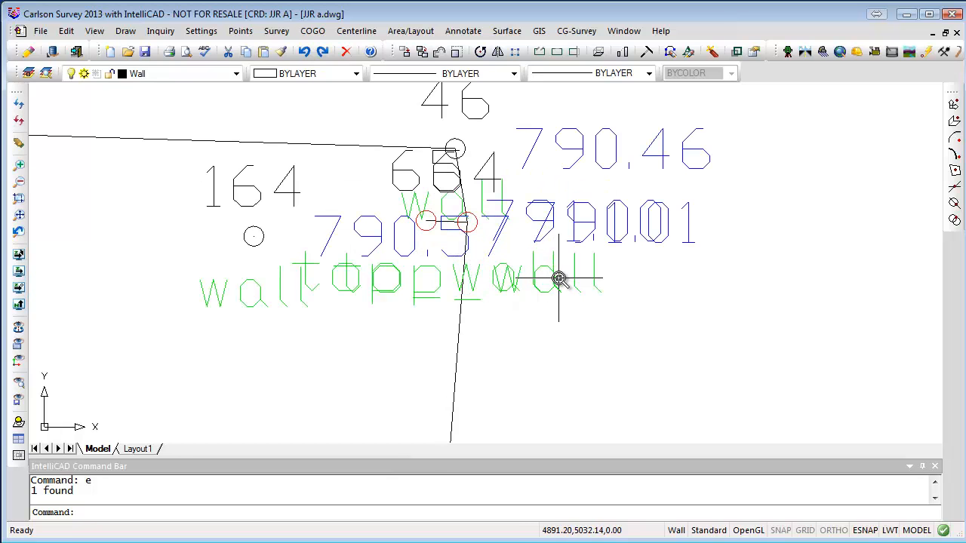
scroll(453, 226, "up", 1)
left_click(450, 222)
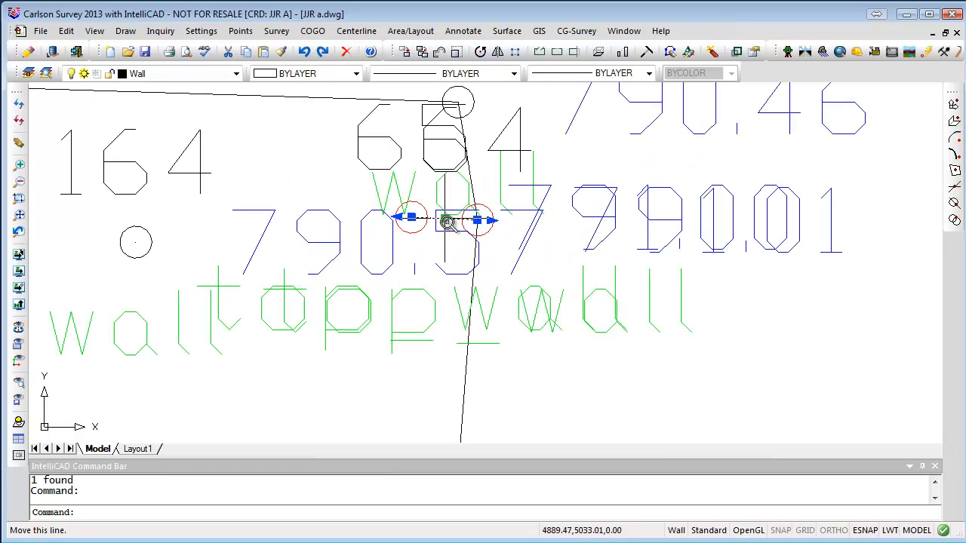
type("e")
key("Return")
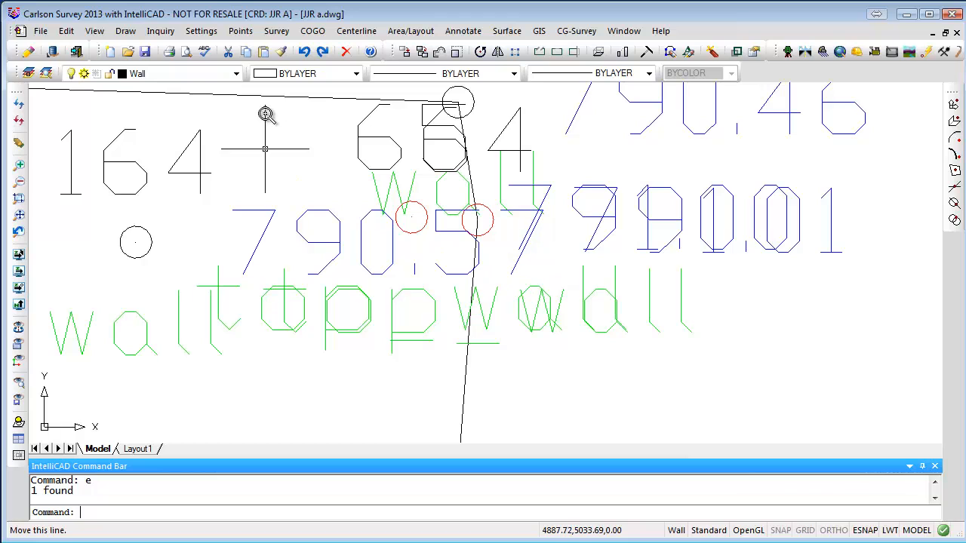
Start a 3D polyline with the current drawing properties from top_wall point 64, across to point 65 and south to point 66.
left_click(125, 31)
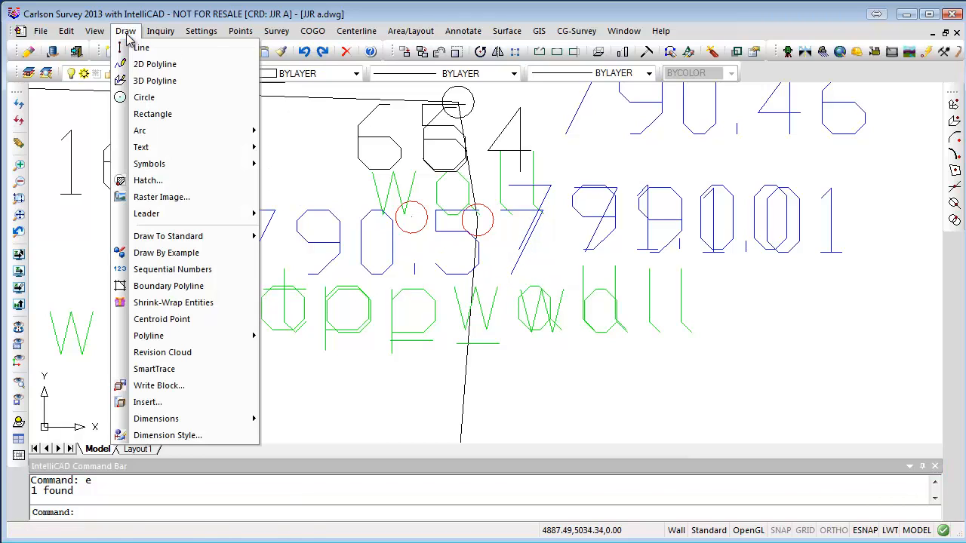
left_click(173, 81)
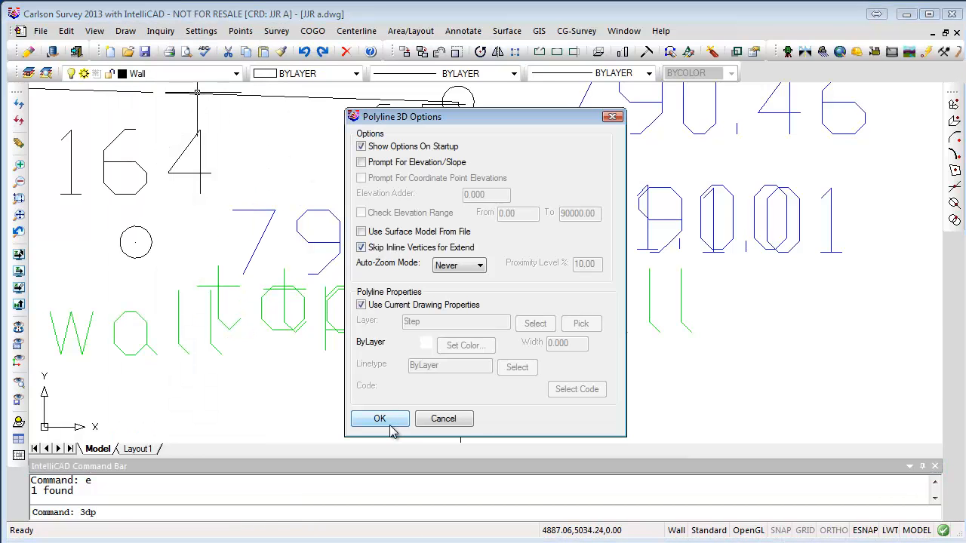
left_click(380, 419)
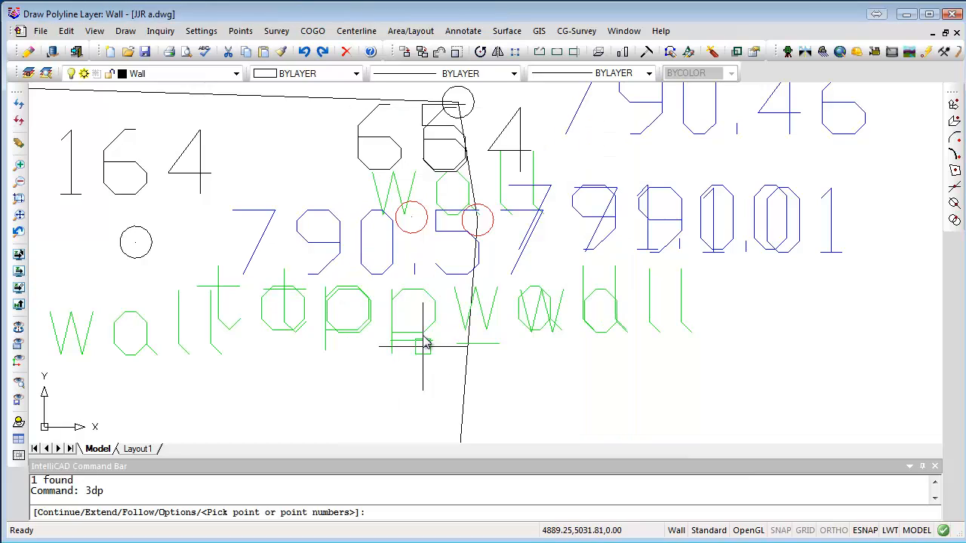
left_click(470, 220)
left_click(411, 218)
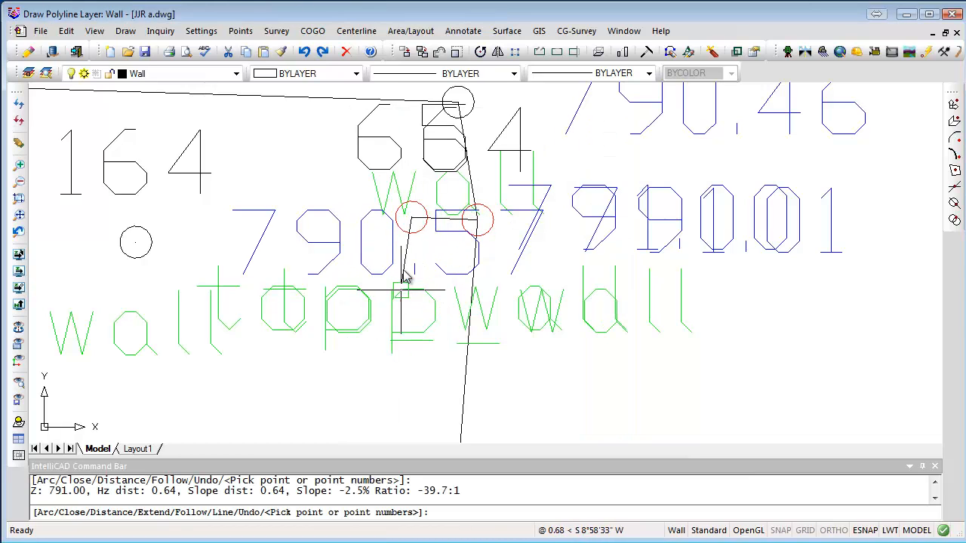
scroll(408, 178, "down", 3)
scroll(393, 348, "down", 5)
middle_click_drag(415, 369, 465, 122)
left_click(431, 226)
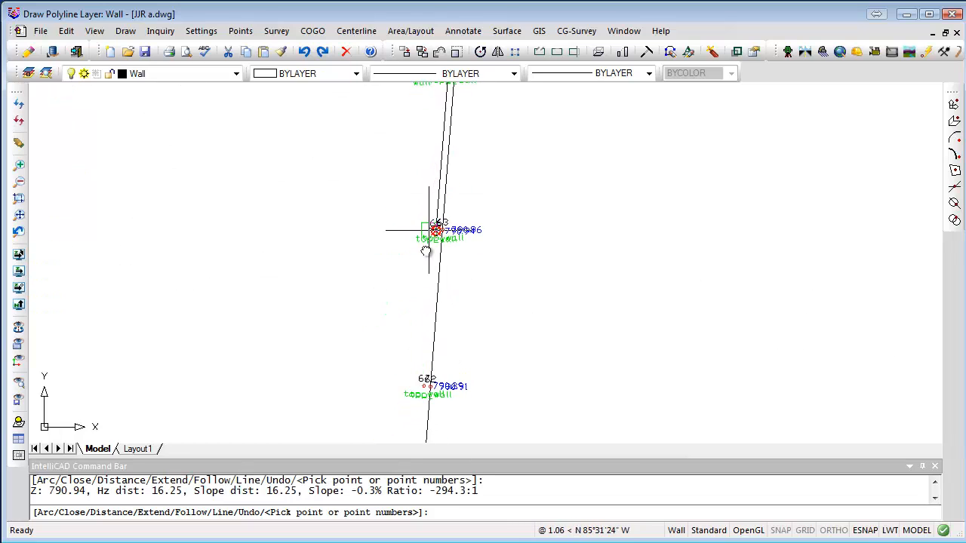
left_click(426, 386)
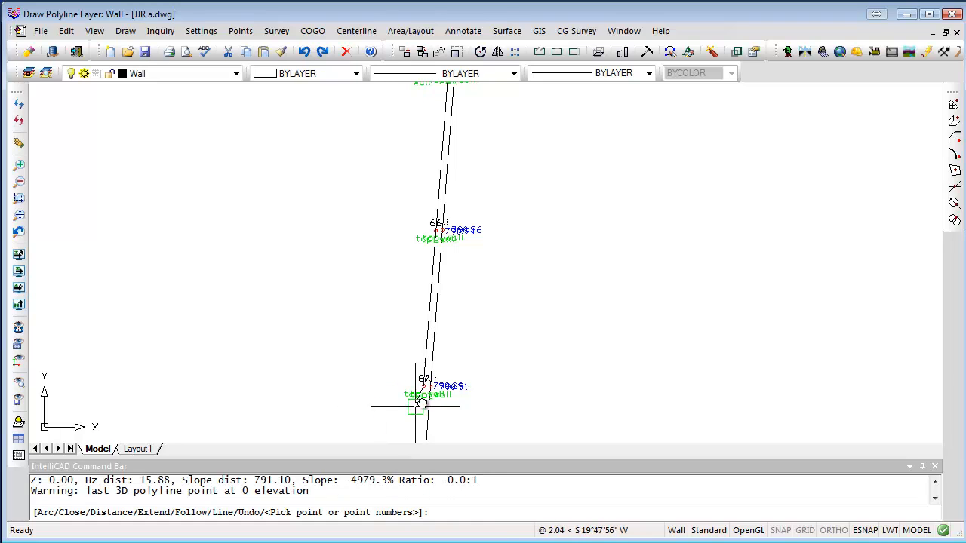
scroll(422, 395, "up", 4)
type("u")
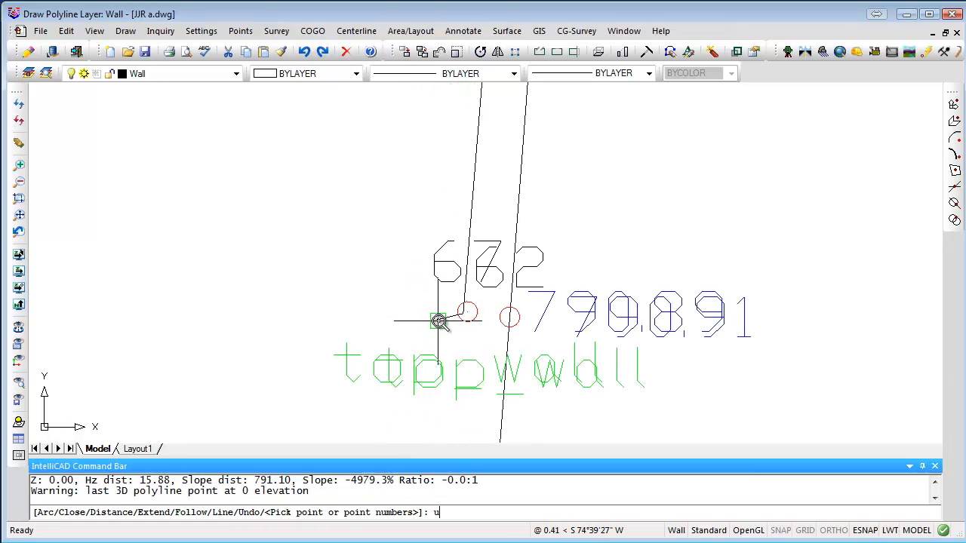
key("Return")
Extend the 3D polyline south along the wall's western side through points 67, 68, 69, 70 and 71.
left_click(468, 312)
scroll(437, 325, "down", 5)
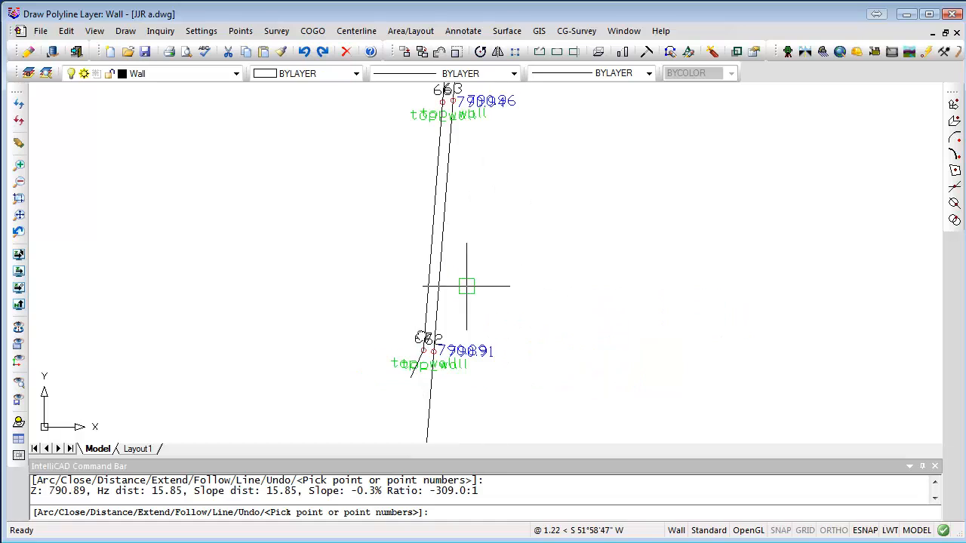
left_click(458, 345)
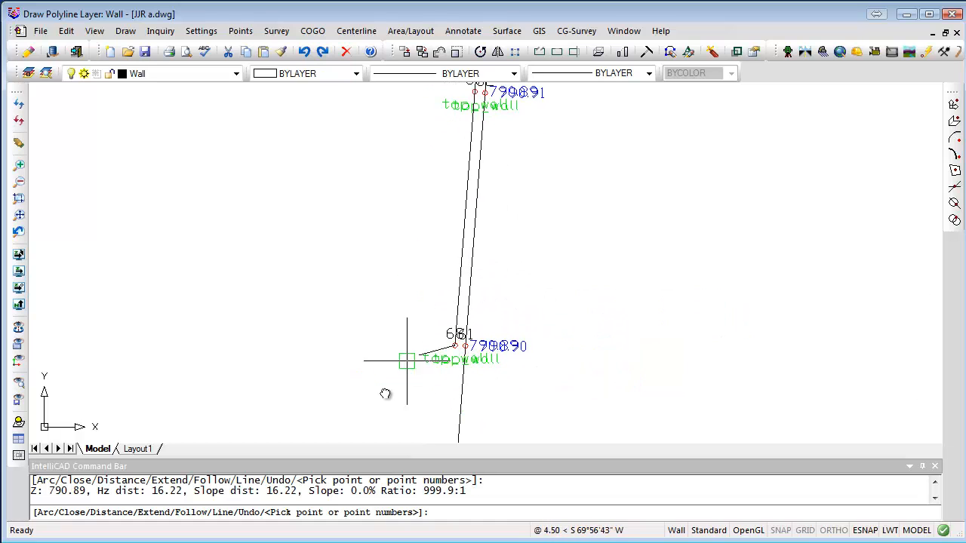
middle_click_drag(405, 362, 405, 155)
left_click(459, 341)
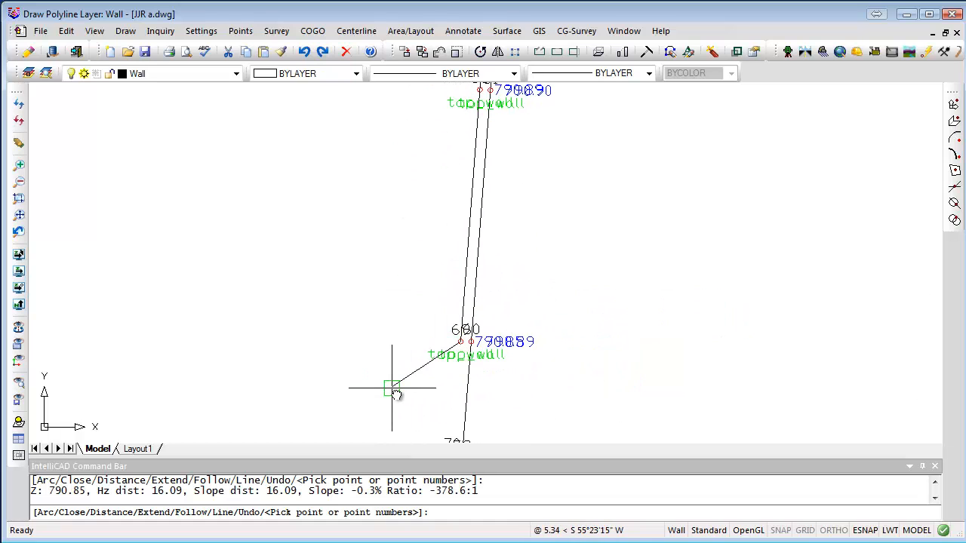
middle_click_drag(390, 388, 405, 161)
left_click(458, 218)
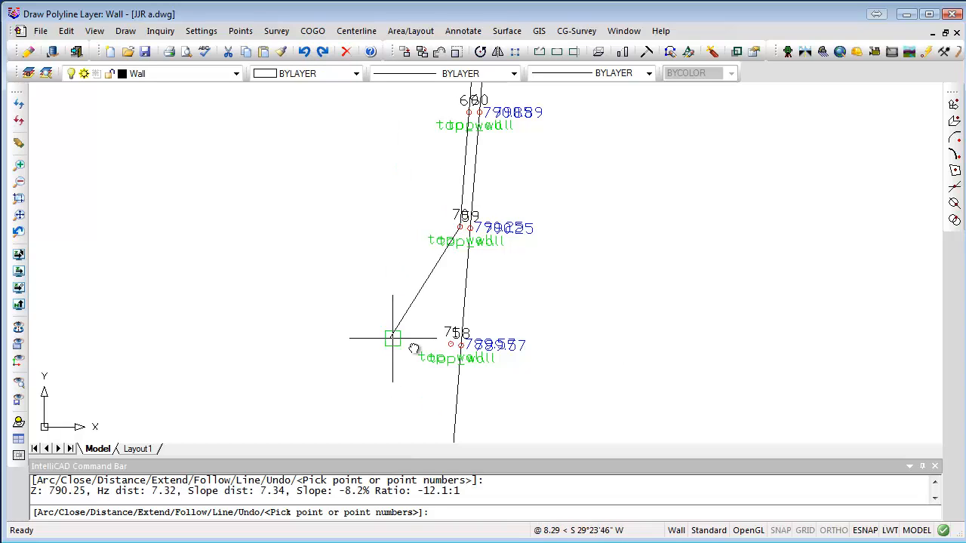
left_click(447, 346)
Continue the 3D polyline through the three southernmost western wall points, cross to the eastern top_wall point at the south end, and finish it.
middle_click_drag(411, 408, 390, 119)
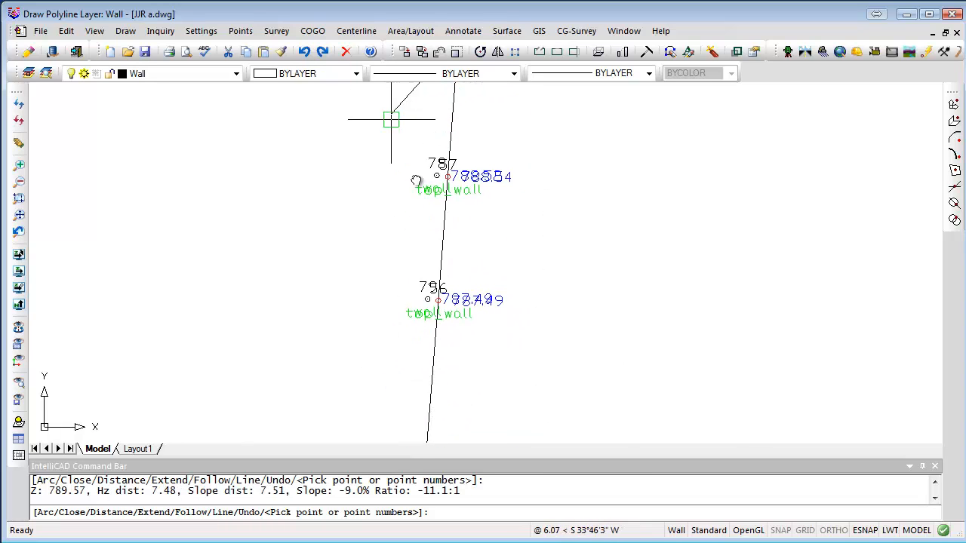
left_click(436, 175)
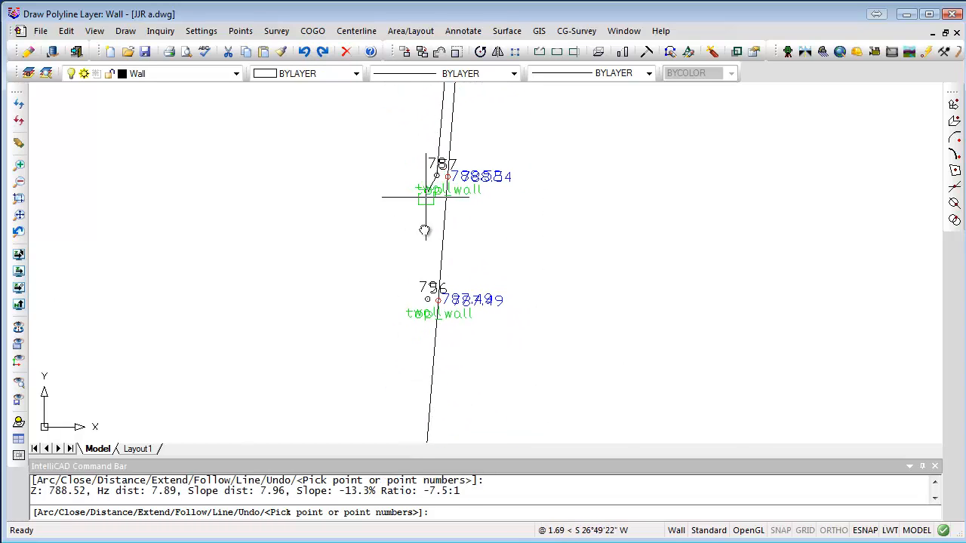
left_click(427, 293)
middle_click_drag(367, 380, 410, 125)
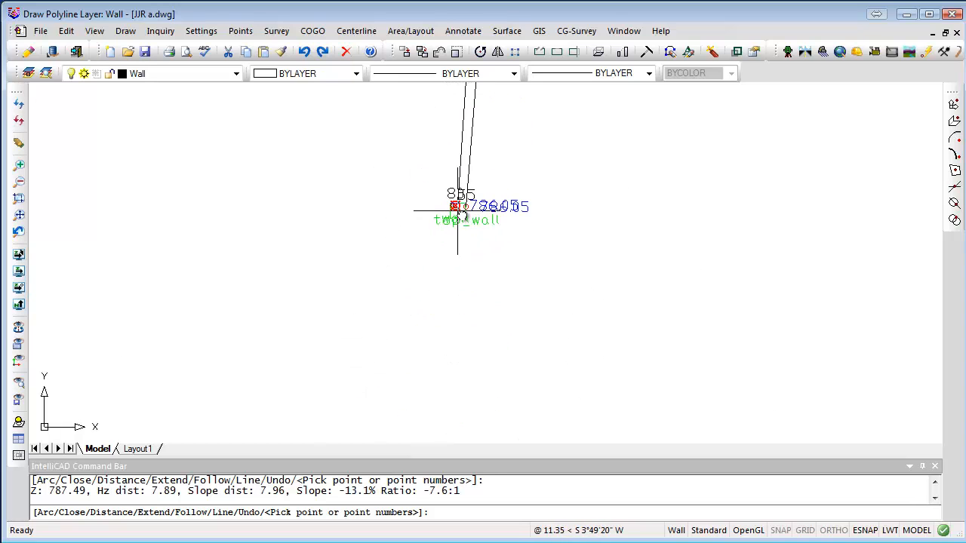
left_click(461, 207)
left_click(466, 207)
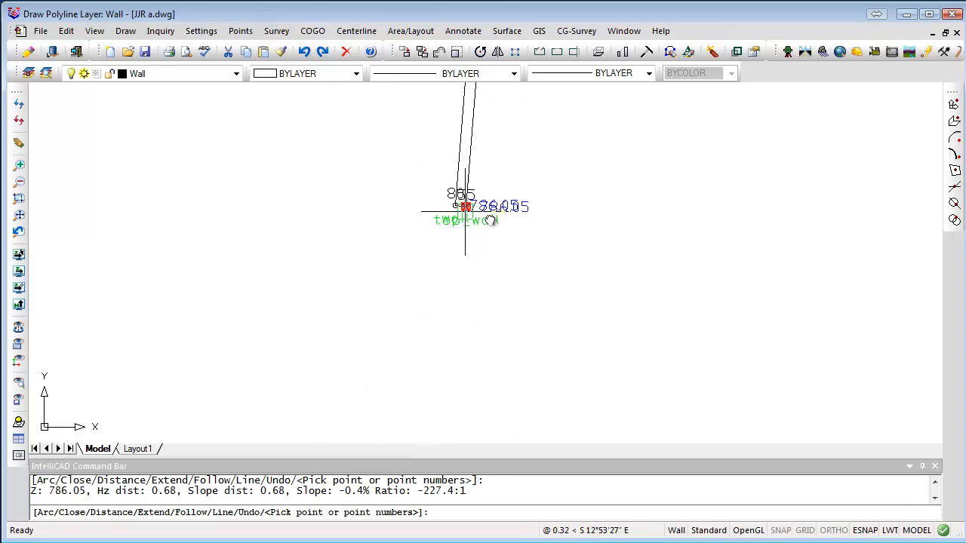
key("Return")
Check which layer the line running west from point 46 at the wall's north end is on, and clear the selection.
scroll(528, 209, "down", 3)
middle_click_drag(588, 188, 548, 328)
scroll(547, 340, "down", 2)
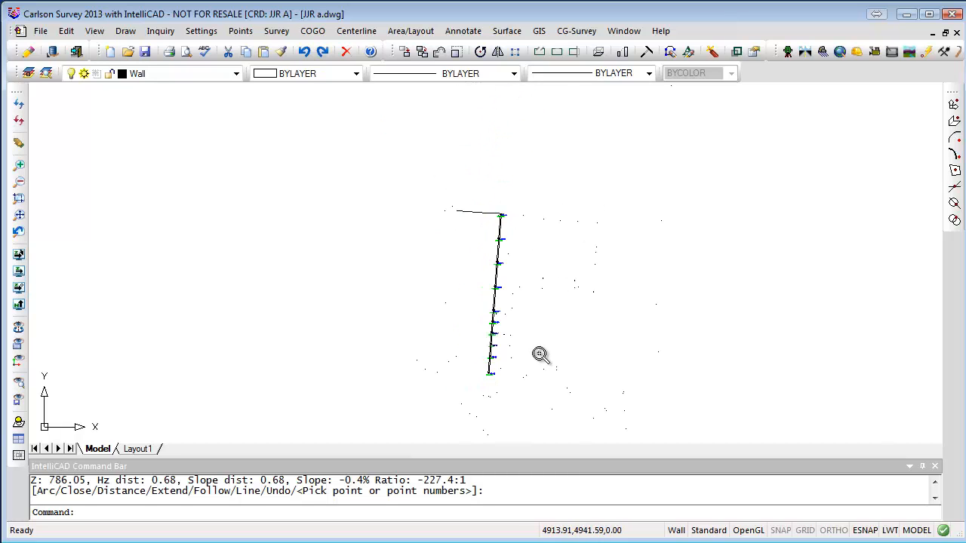
scroll(546, 349, "up", 2)
scroll(433, 121, "up", 5)
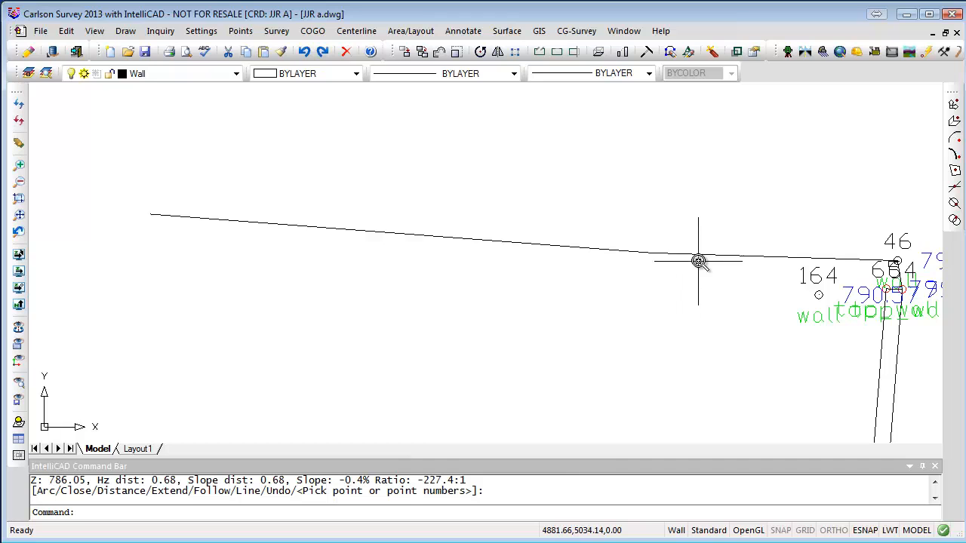
key("Return")
left_click(696, 257)
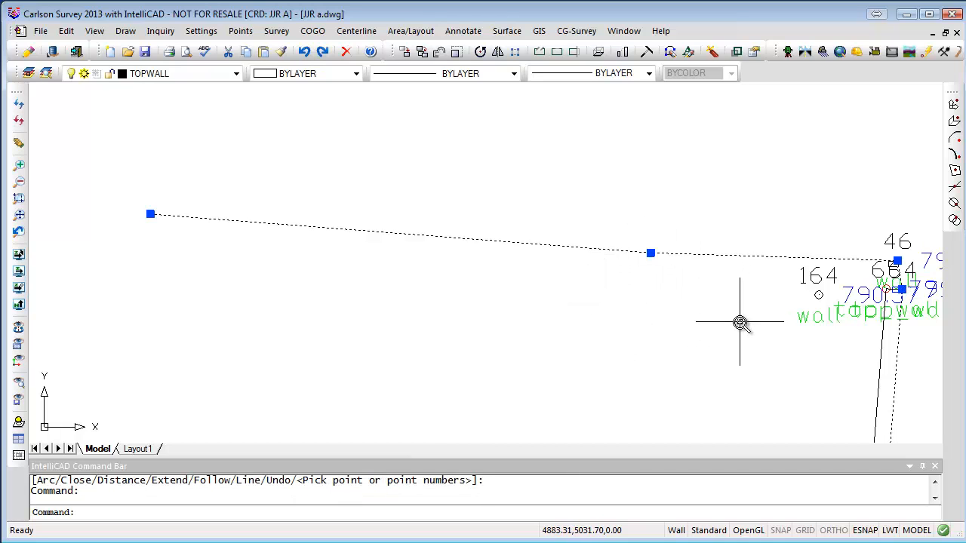
key("Escape")
key("Escape")
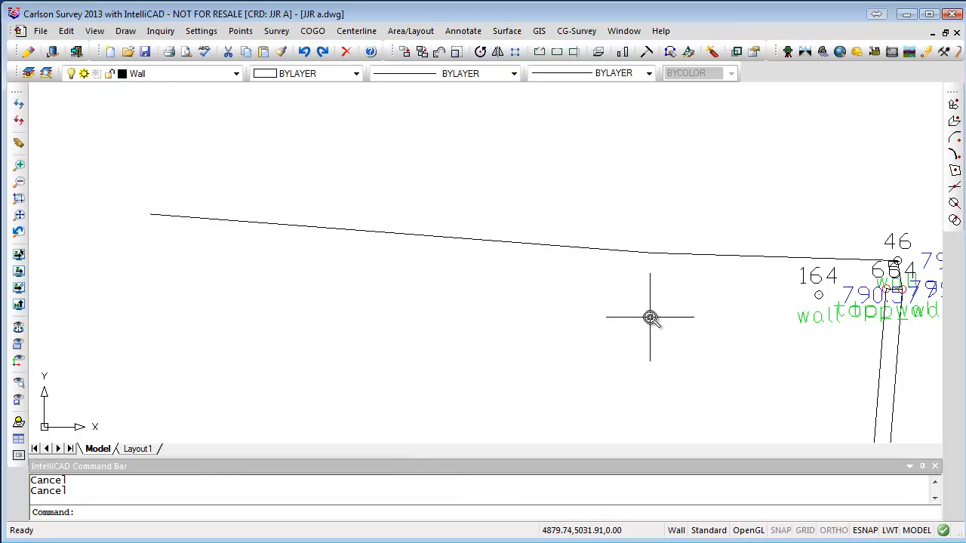
Restore the layers hidden by the layer isolation.
scroll(649, 318, "down", 3)
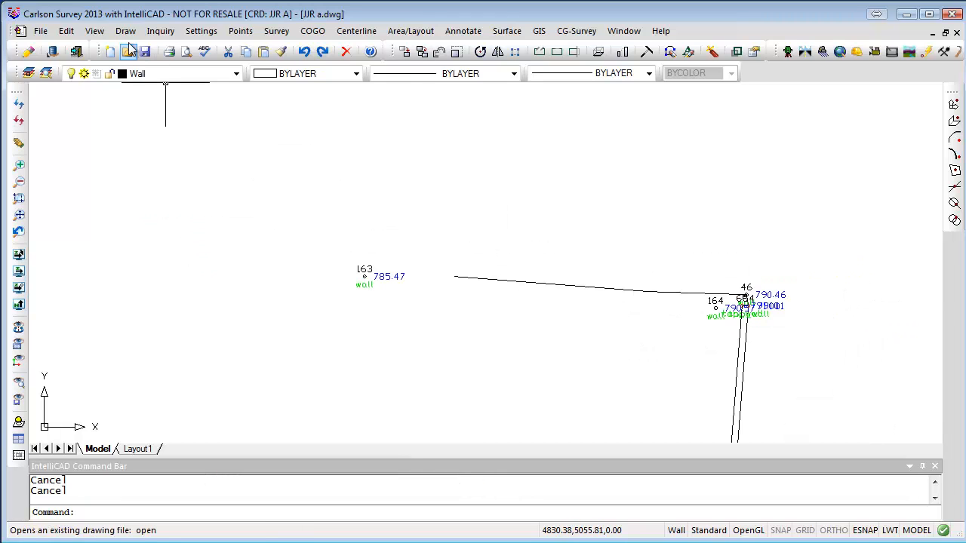
left_click(94, 31)
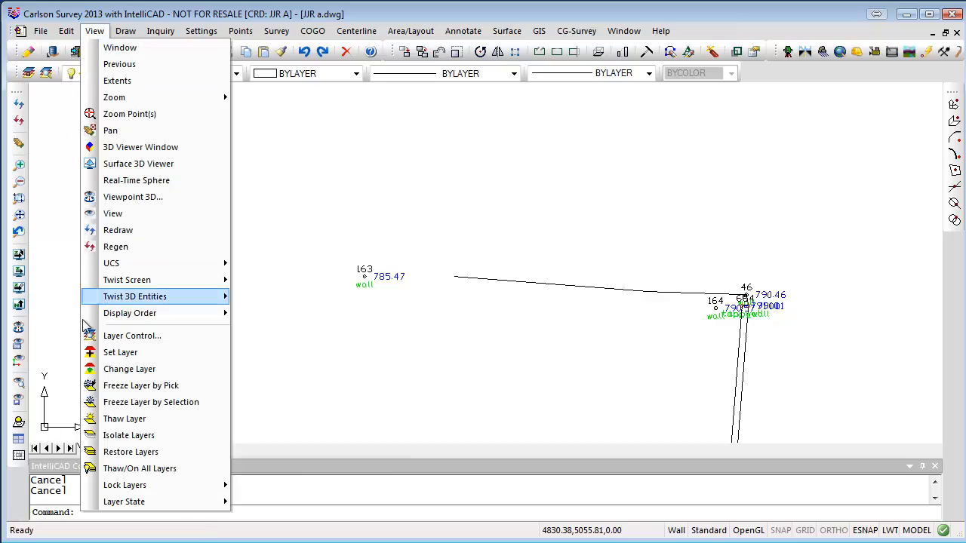
left_click(136, 452)
Check which layer the line through the Tcourt point at the wall's north corner is on, and clear the selection.
scroll(663, 294, "up", 2)
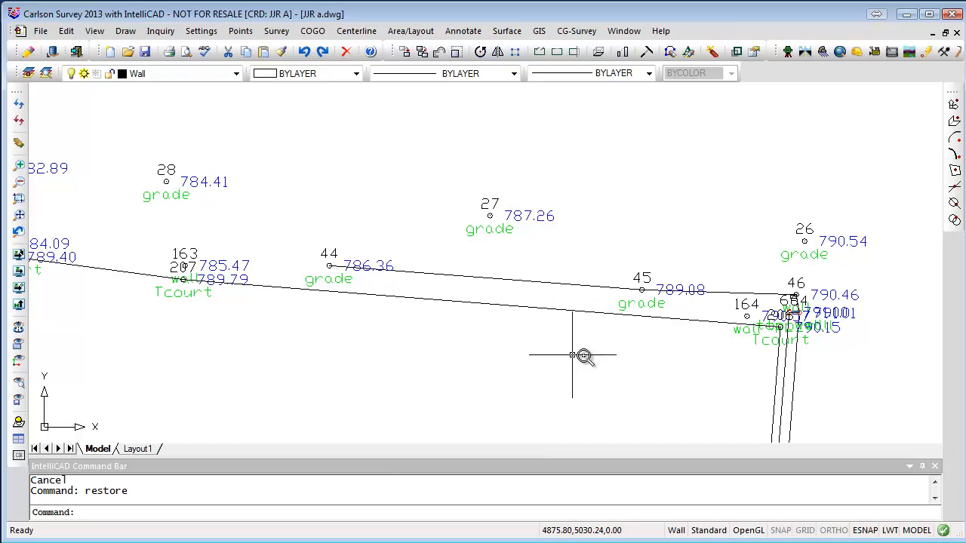
scroll(591, 354, "down", 2)
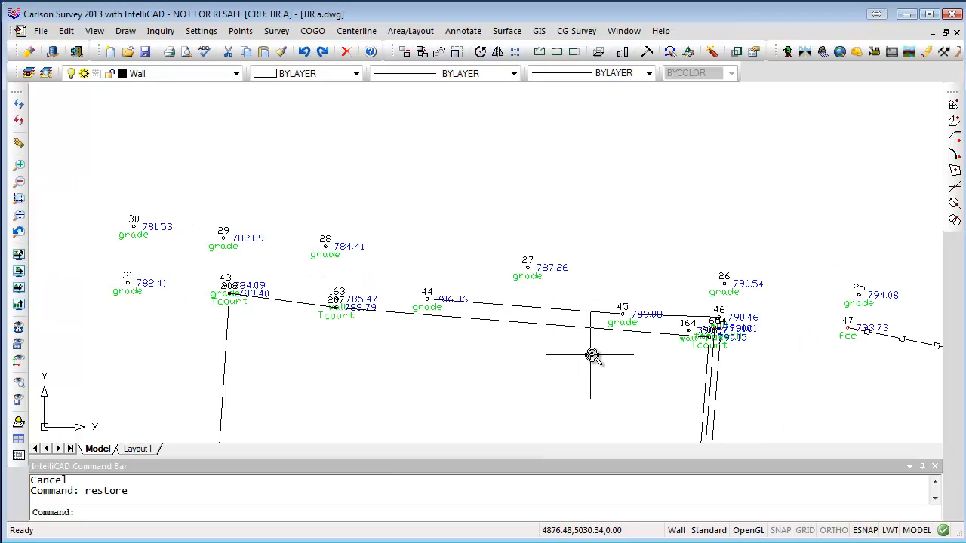
scroll(707, 354, "up", 5)
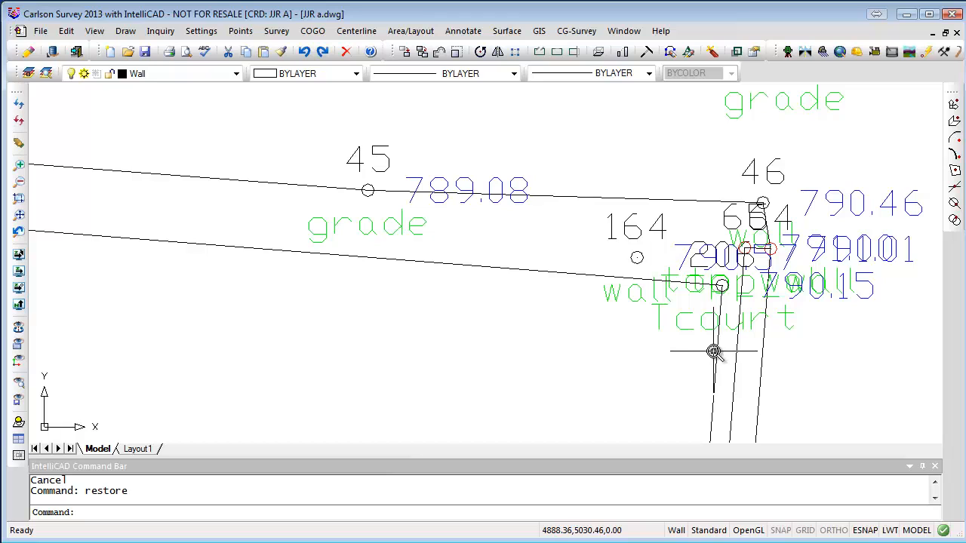
left_click(715, 354)
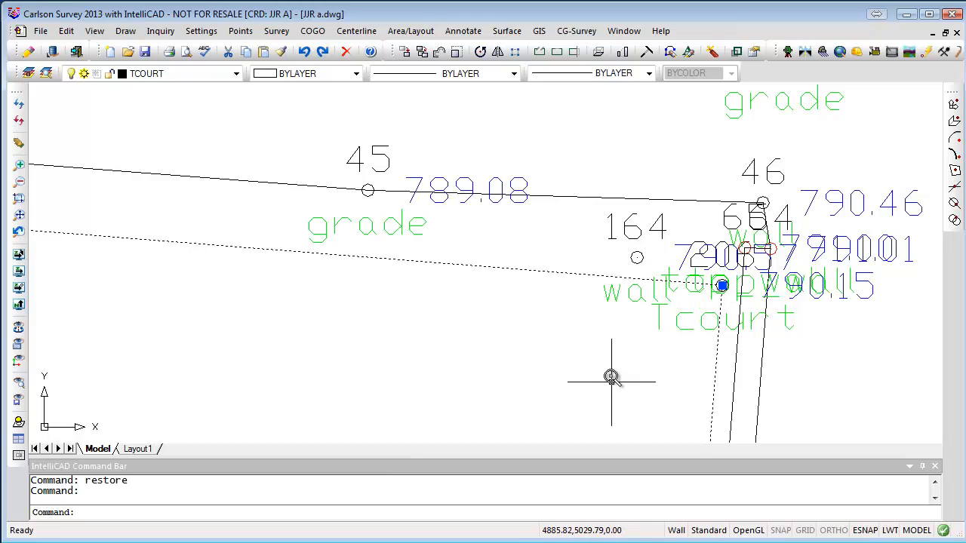
key("Escape")
key("Escape")
Examine the linework and surveyed wall, grade and Tcourt points along the court's north side, from point 164 west to point 43.
scroll(606, 366, "down", 5)
scroll(607, 354, "up", 5)
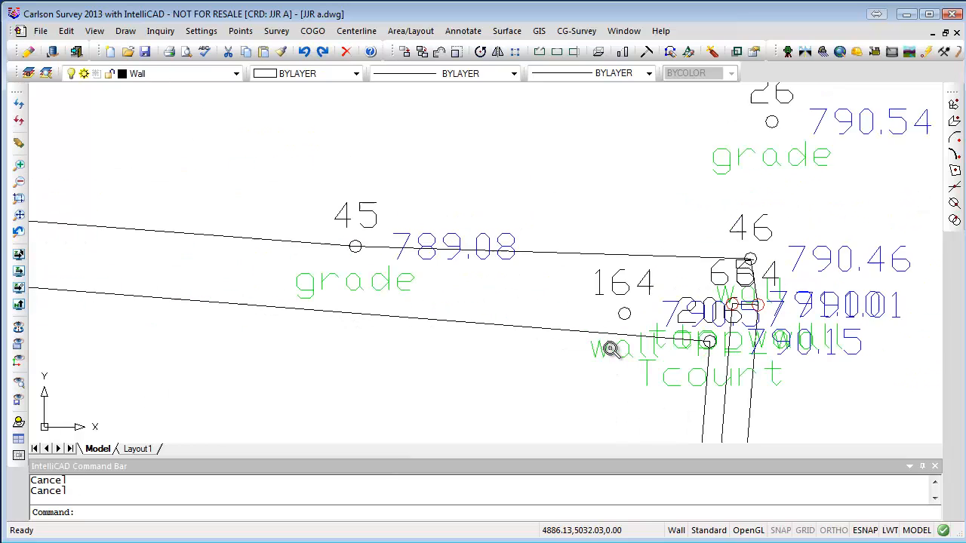
scroll(640, 322, "down", 2)
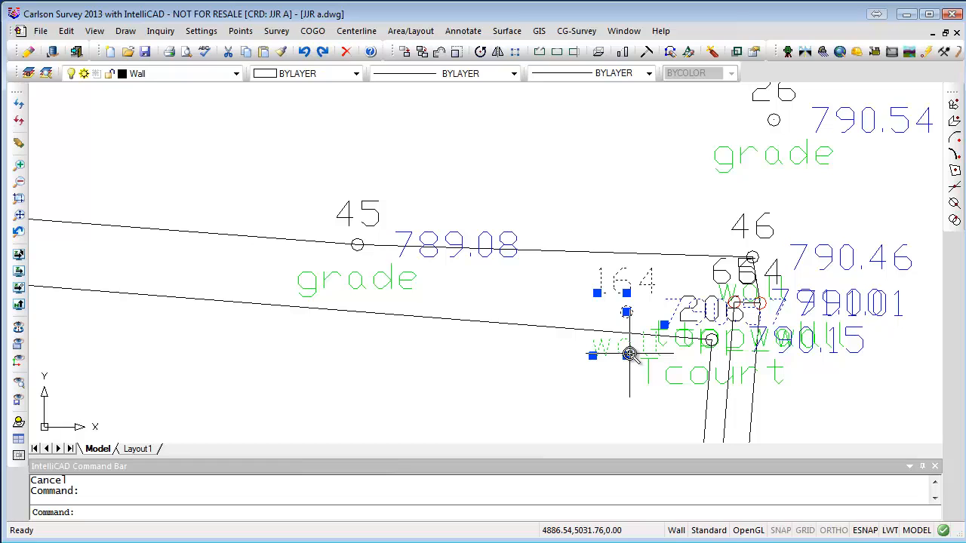
scroll(628, 354, "down", 4)
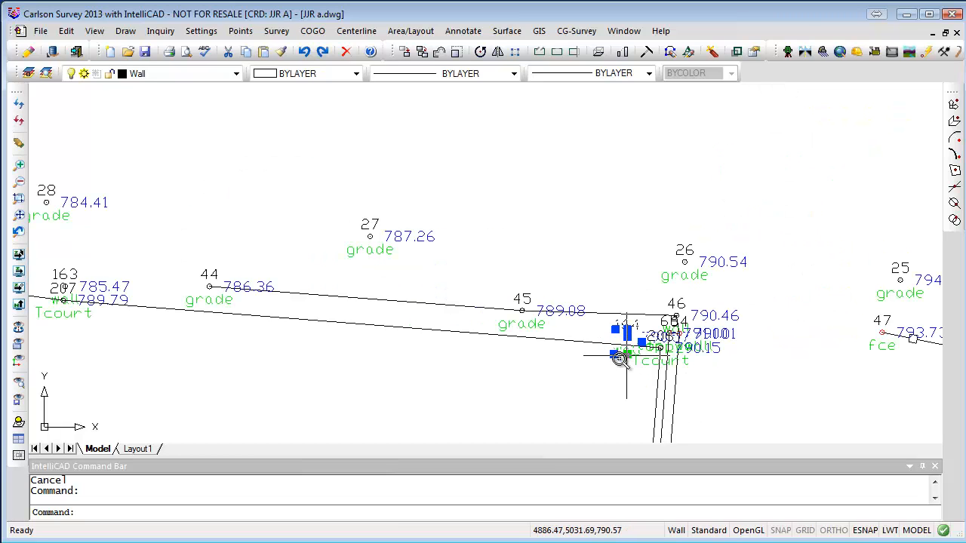
scroll(568, 347, "up", 2)
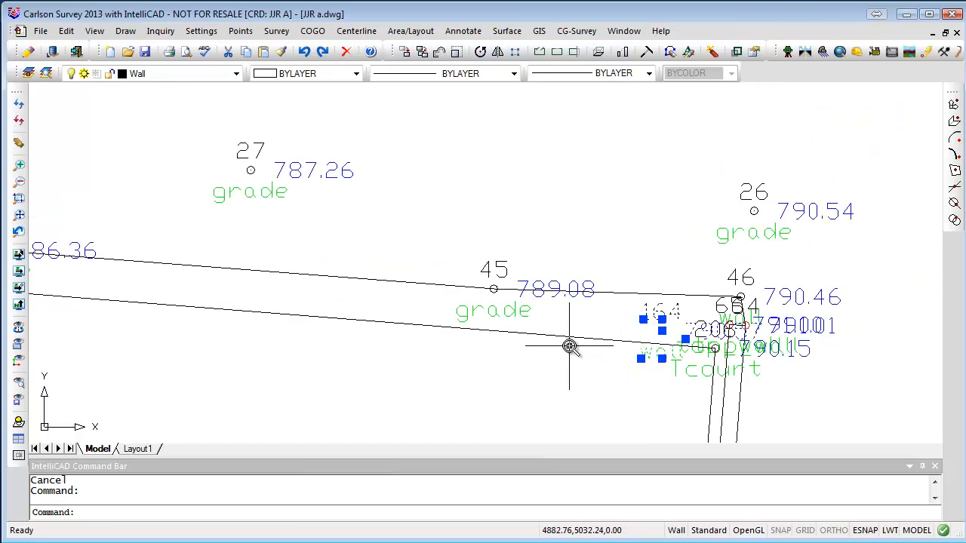
middle_click_drag(496, 344, 508, 342)
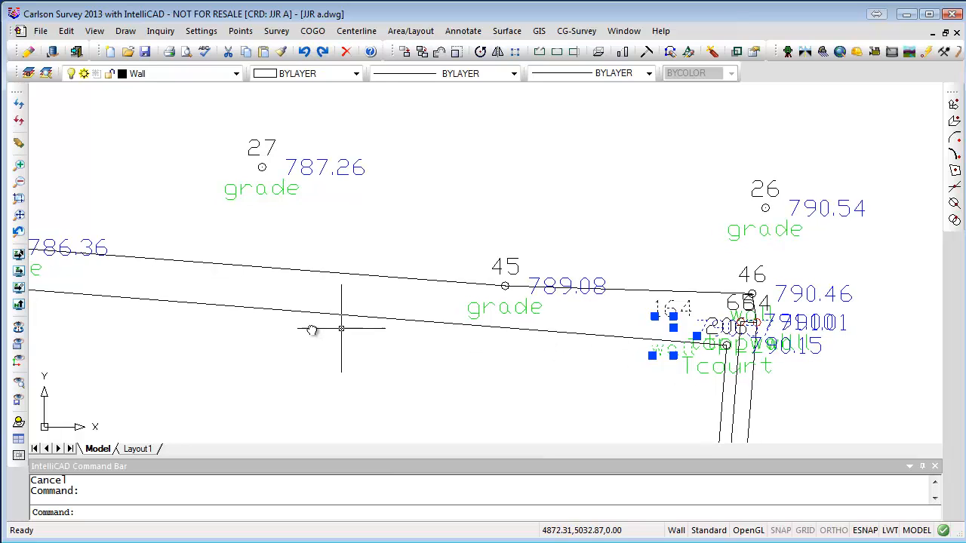
middle_click_drag(341, 327, 662, 371)
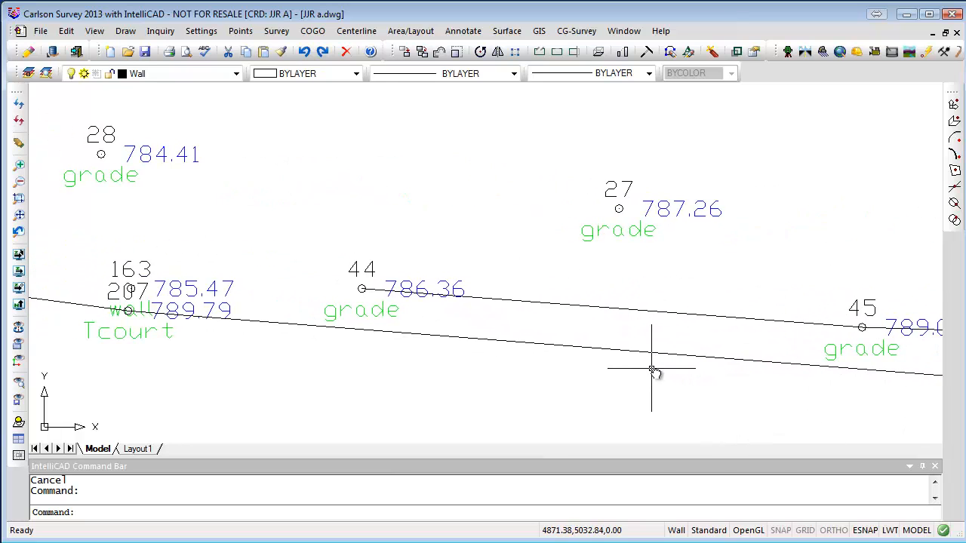
scroll(649, 371, "down", 3)
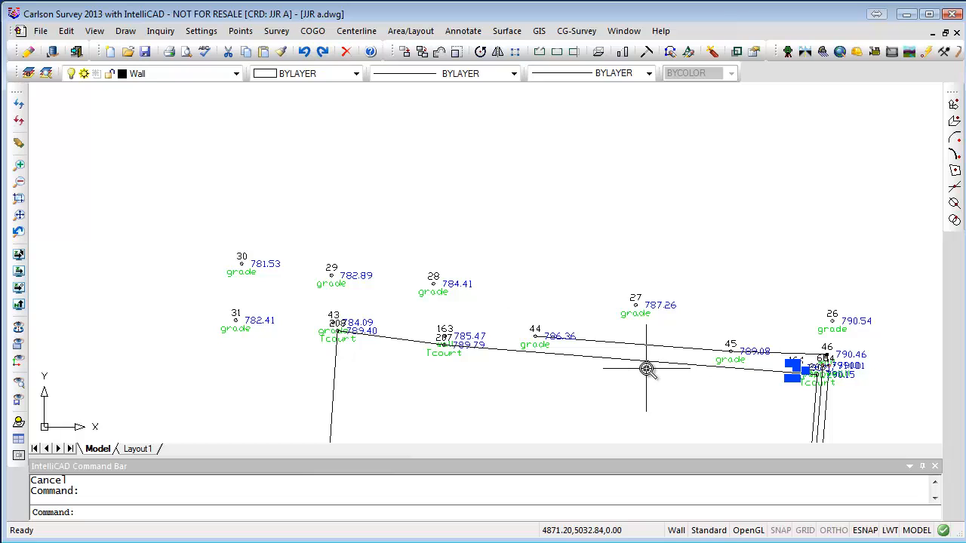
scroll(754, 358, "up", 3)
scroll(757, 360, "down", 2)
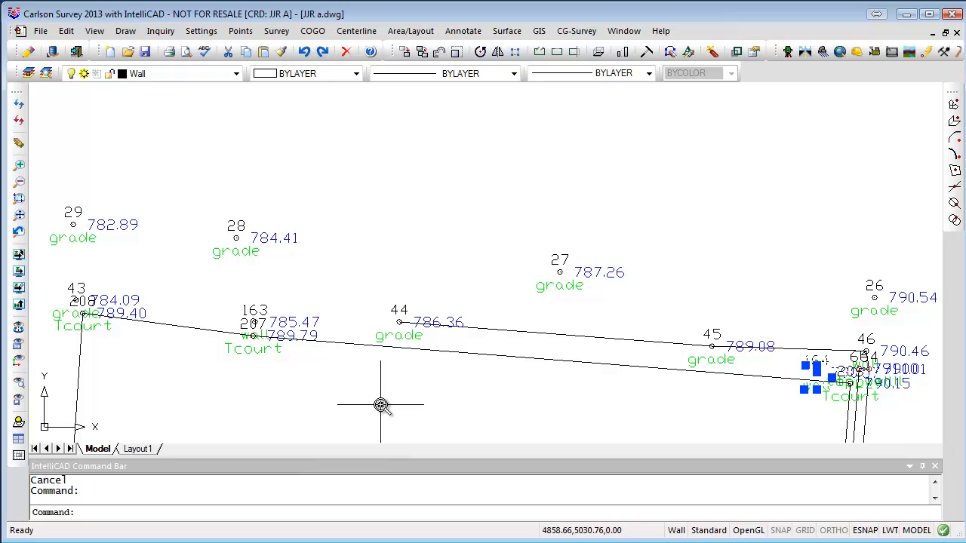
Inspect the Tcourt point at the court's northwest corner up close, and clear the selection.
left_click(89, 324)
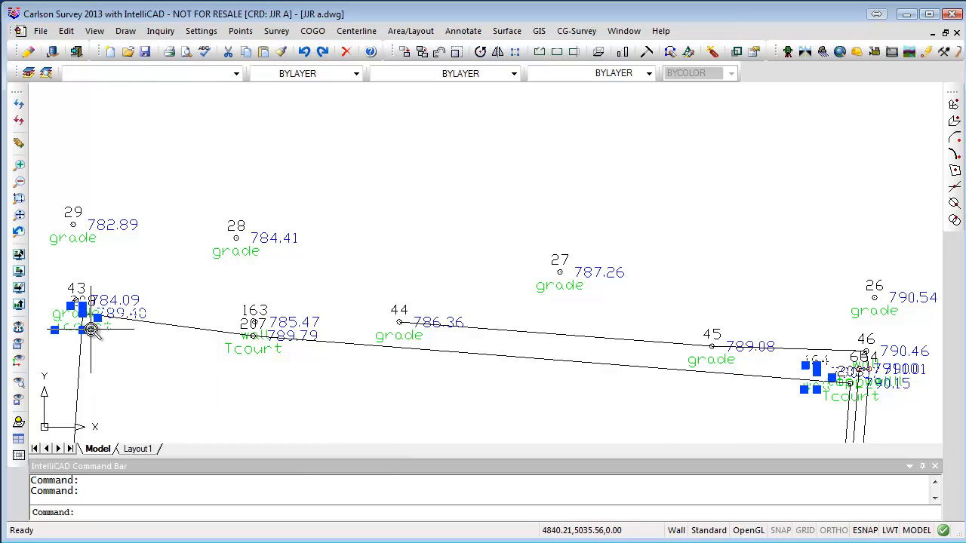
scroll(90, 326, "up", 5)
scroll(91, 325, "up", 1)
mouse_move(137, 331)
middle_mouse_down()
mouse_move(596, 343)
mouse_move(594, 368)
middle_mouse_up()
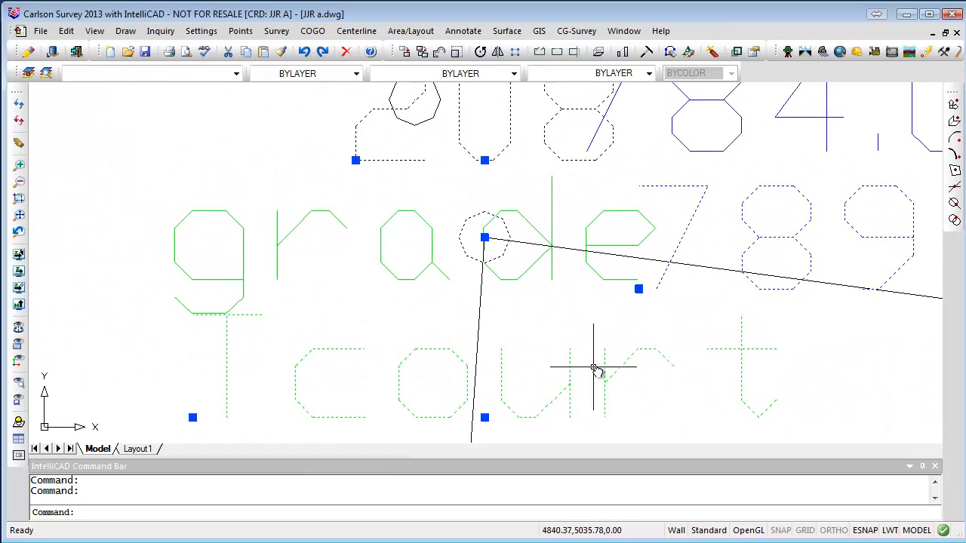
key("Escape")
key("Escape")
scroll(593, 369, "down", 6)
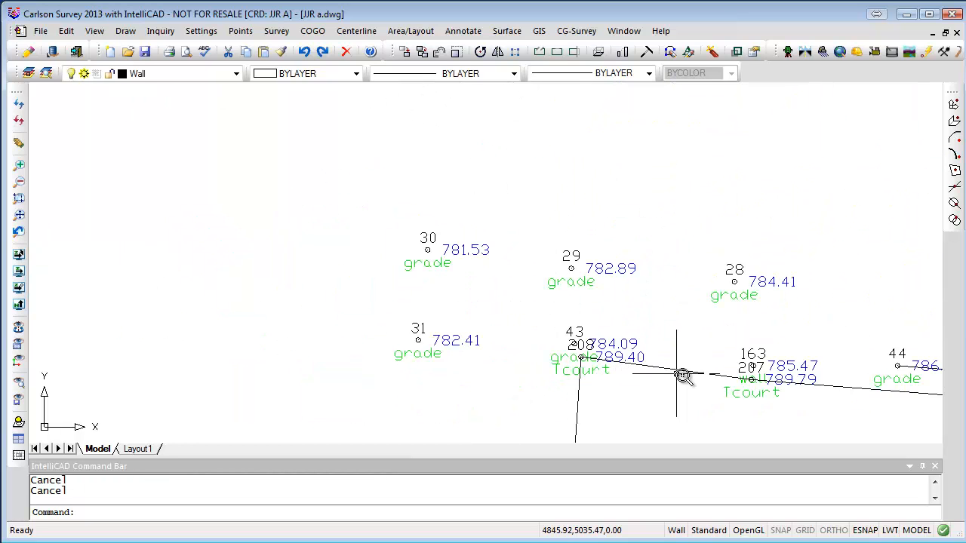
Check which layer the line running through the court's northwest corner is on, and clear the selection.
middle_click_drag(682, 375, 451, 265)
scroll(395, 252, "down", 2)
scroll(530, 275, "up", 1)
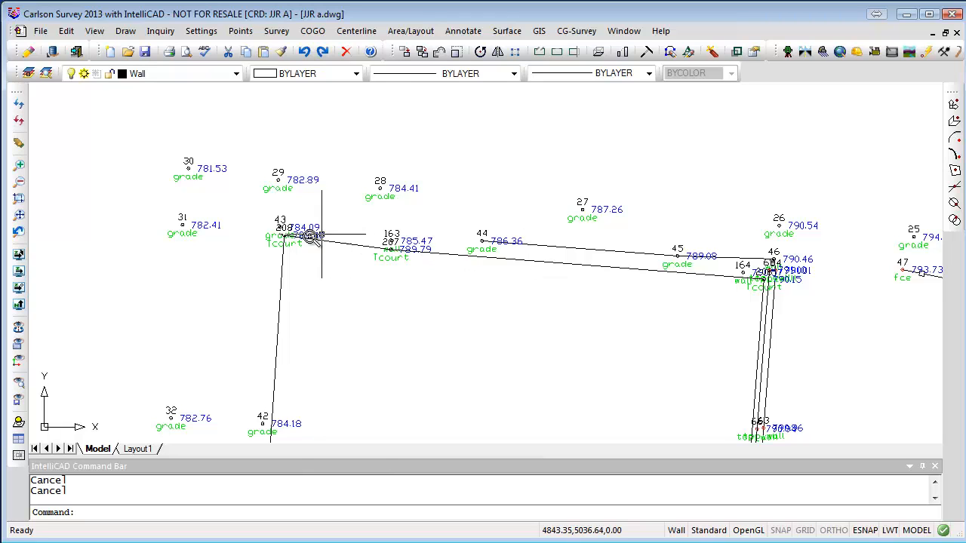
scroll(301, 238, "up", 4)
left_click(281, 247)
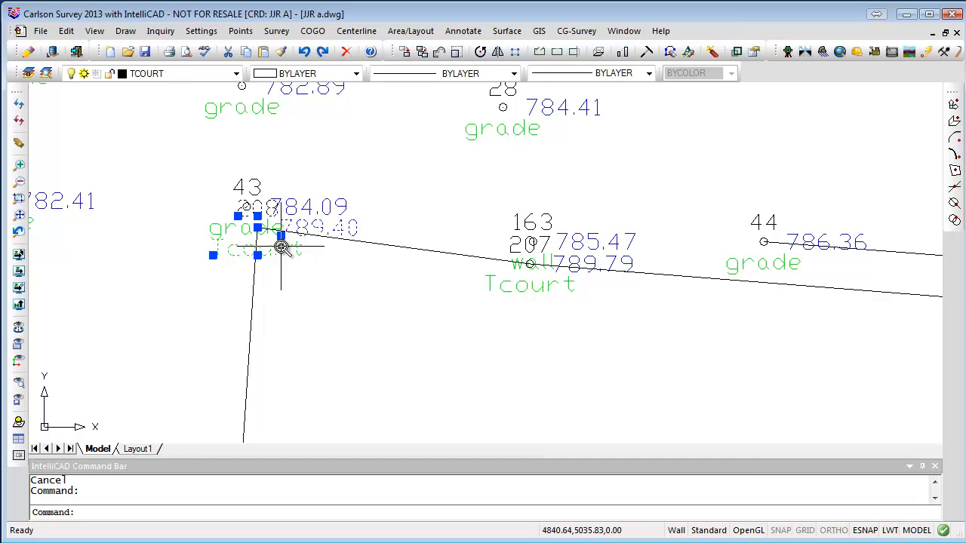
key("Escape")
scroll(528, 332, "down", 2)
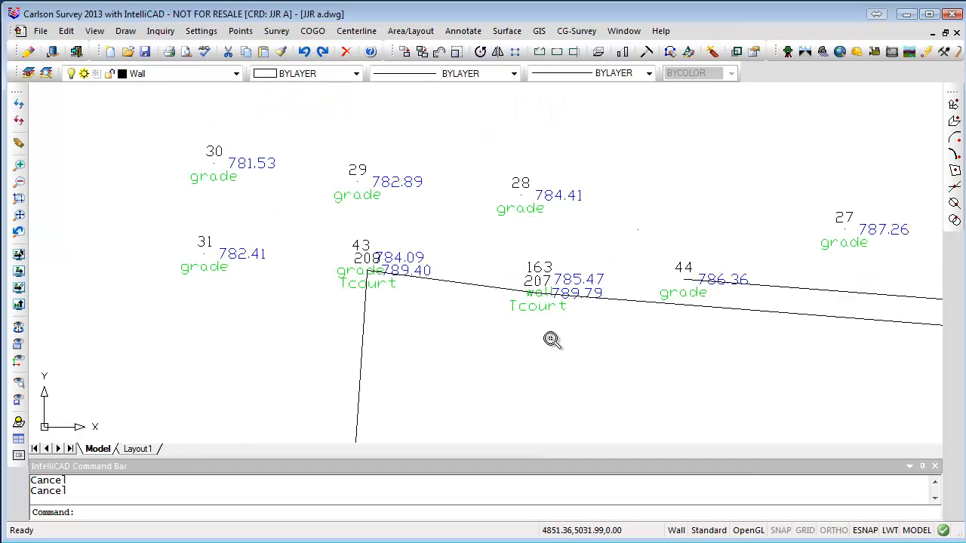
Erase the top-of-wall line running through points 44, 45 and 46, and undo the erasure.
middle_click_drag(679, 352, 443, 265)
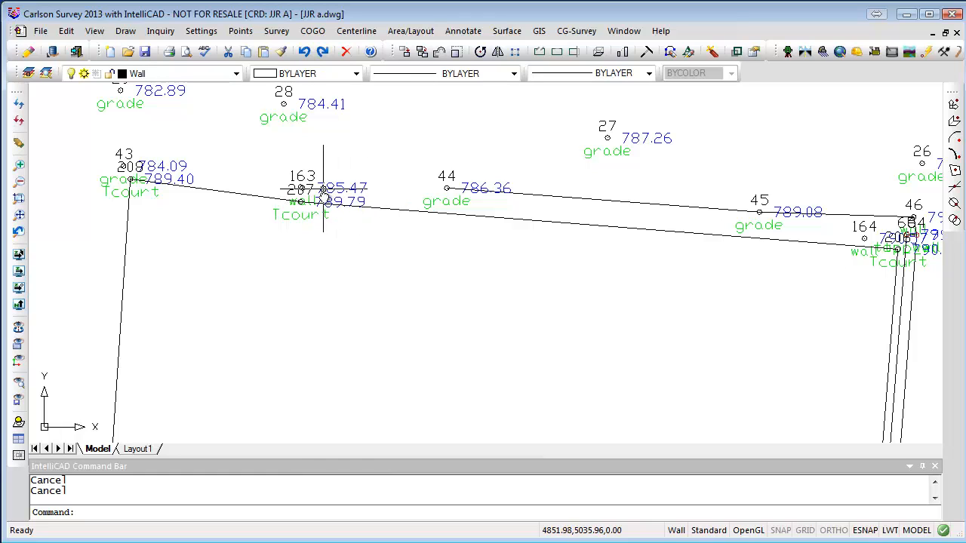
left_click(842, 215)
left_click(843, 218)
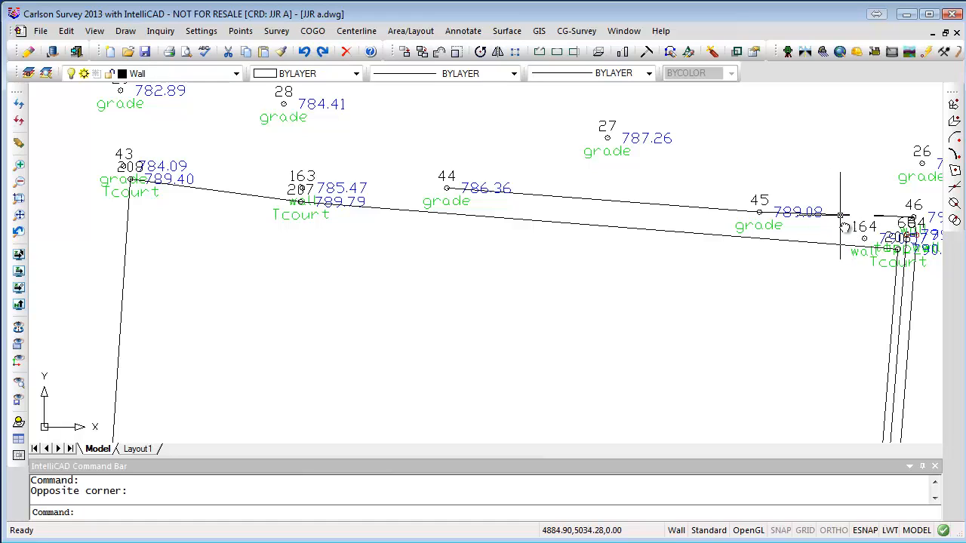
scroll(843, 221, "up", 2)
middle_click_drag(843, 219, 706, 223)
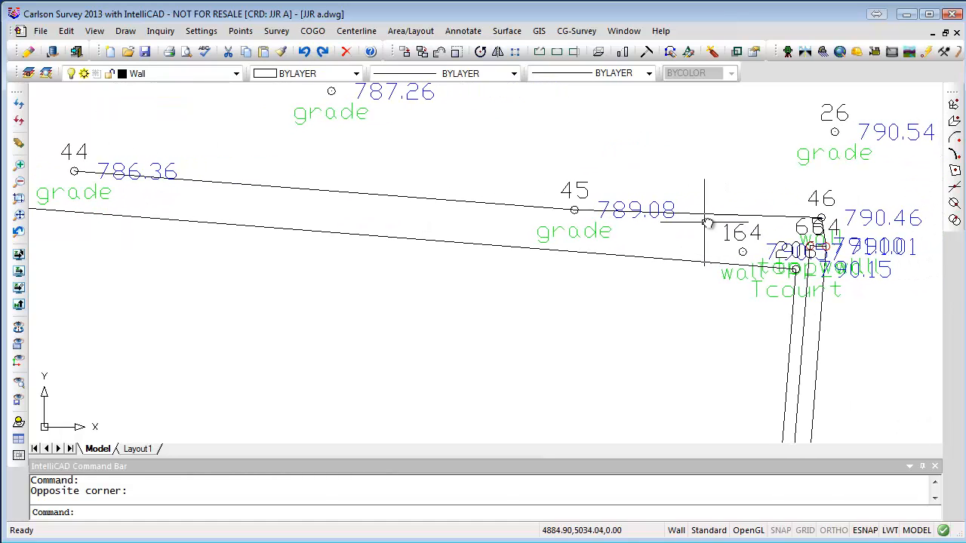
left_click(706, 214)
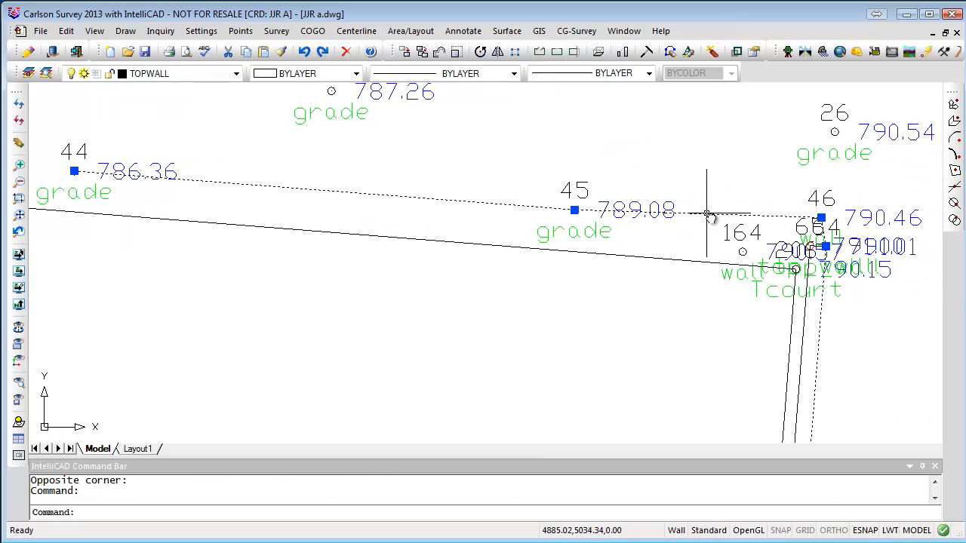
type("e")
key("Return")
scroll(802, 233, "up", 1)
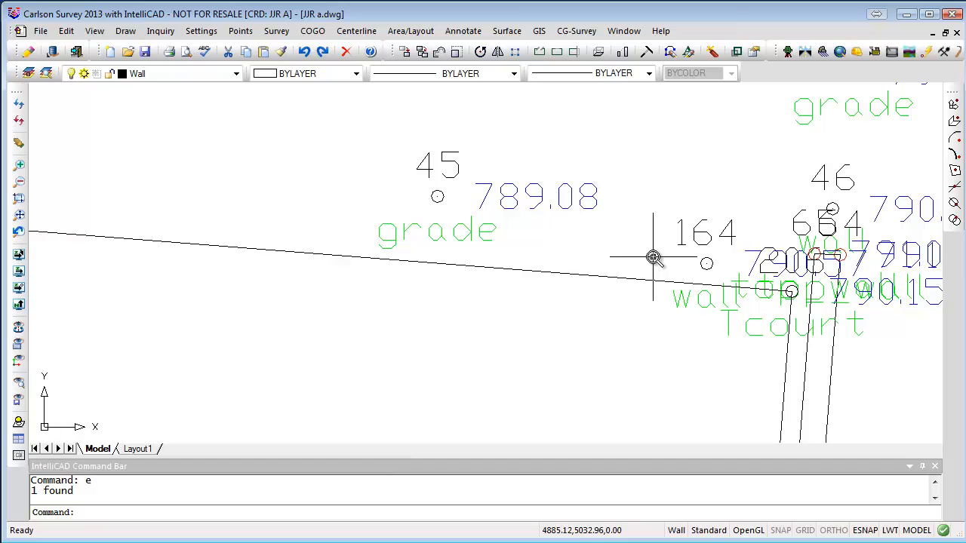
type("u")
key("Return")
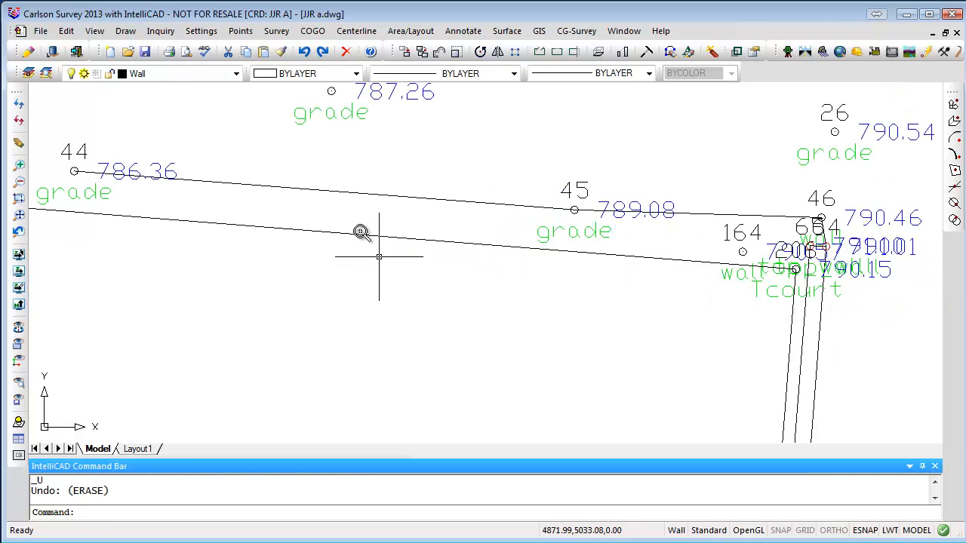
Review the linework across the whole site, from the court walls to the shed and fence at the south end.
scroll(400, 237, "down", 5)
scroll(475, 295, "down", 2)
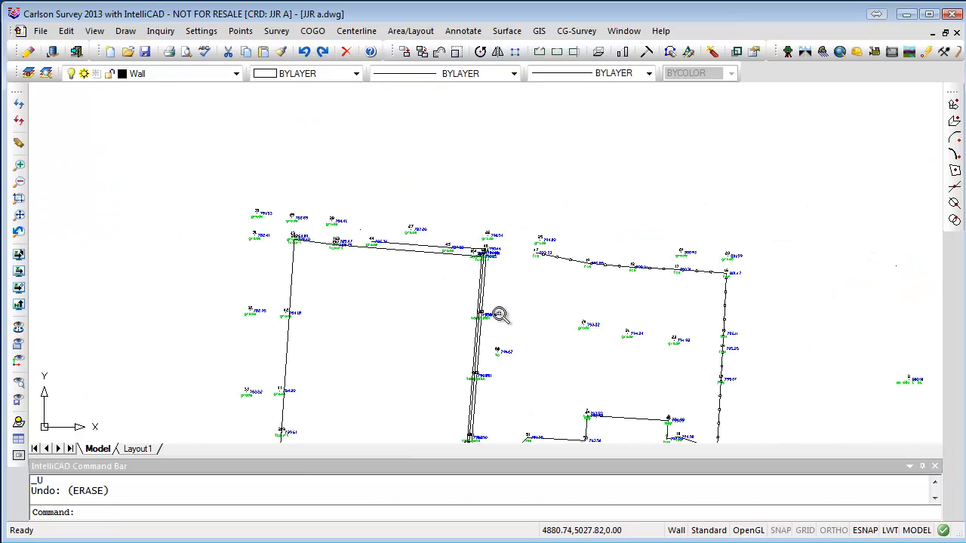
mouse_move(501, 313)
middle_mouse_down()
mouse_move(528, 211)
mouse_move(531, 160)
middle_mouse_up()
scroll(530, 160, "down", 2)
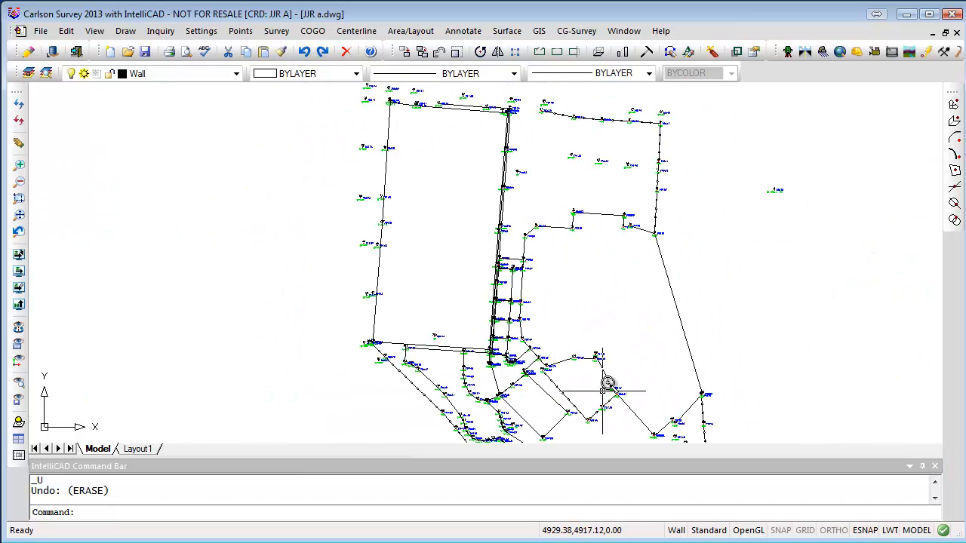
mouse_move(619, 350)
middle_mouse_down()
mouse_move(687, 276)
mouse_move(666, 237)
mouse_move(553, 196)
mouse_move(656, 222)
mouse_move(655, 252)
mouse_move(604, 275)
mouse_move(632, 291)
middle_mouse_up()
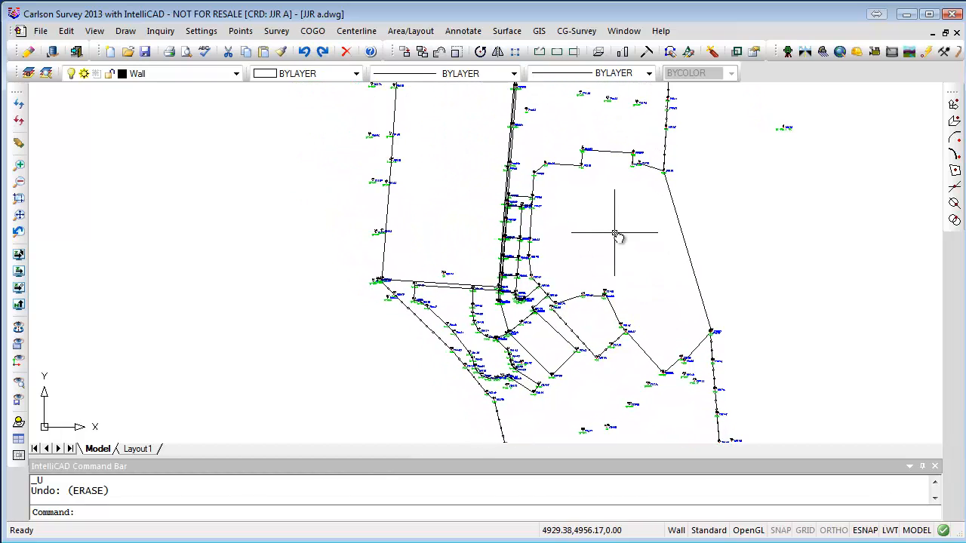
mouse_move(690, 323)
middle_mouse_down()
mouse_move(690, 282)
mouse_move(672, 243)
mouse_move(679, 260)
middle_mouse_up()
scroll(494, 424, "up", 6)
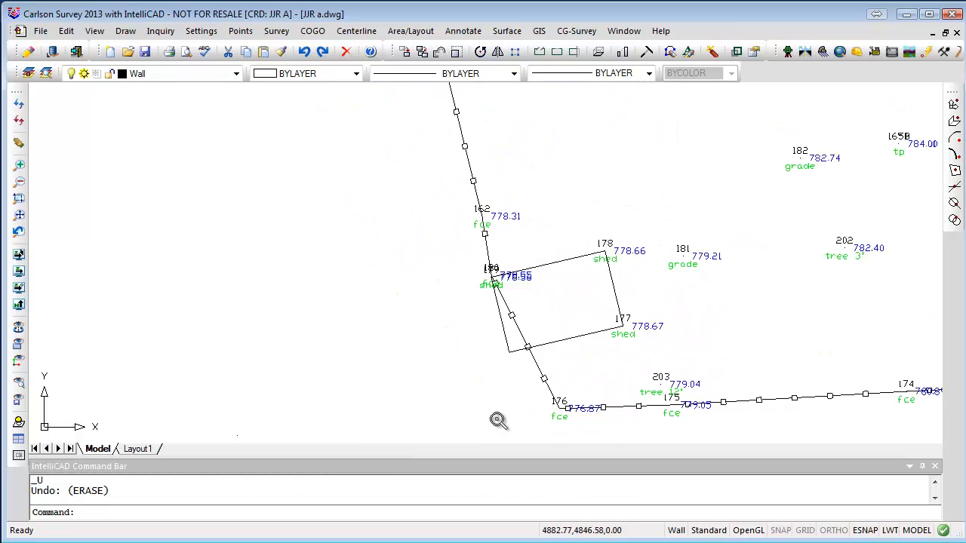
scroll(602, 337, "down", 2)
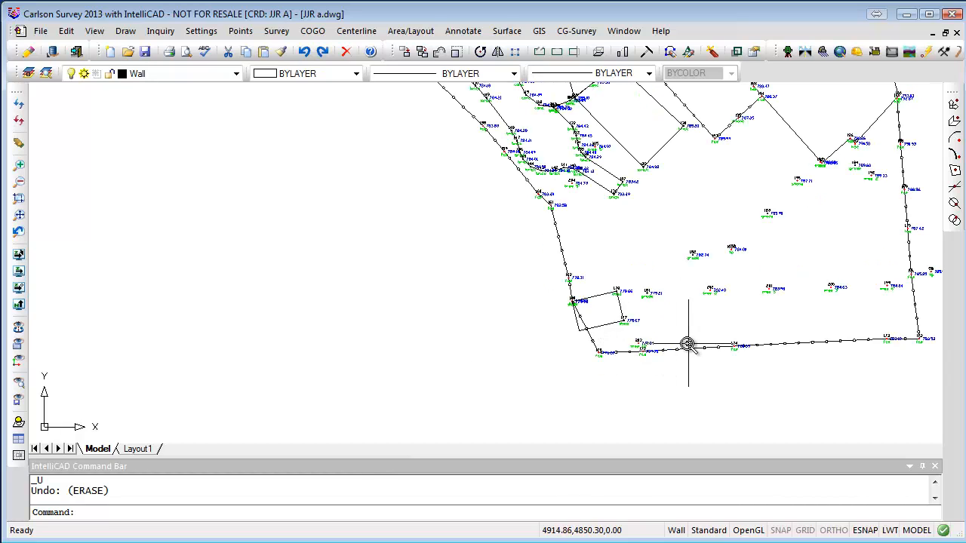
scroll(686, 344, "down", 3)
mouse_move(686, 315)
middle_mouse_down()
mouse_move(664, 307)
mouse_move(616, 343)
middle_mouse_up()
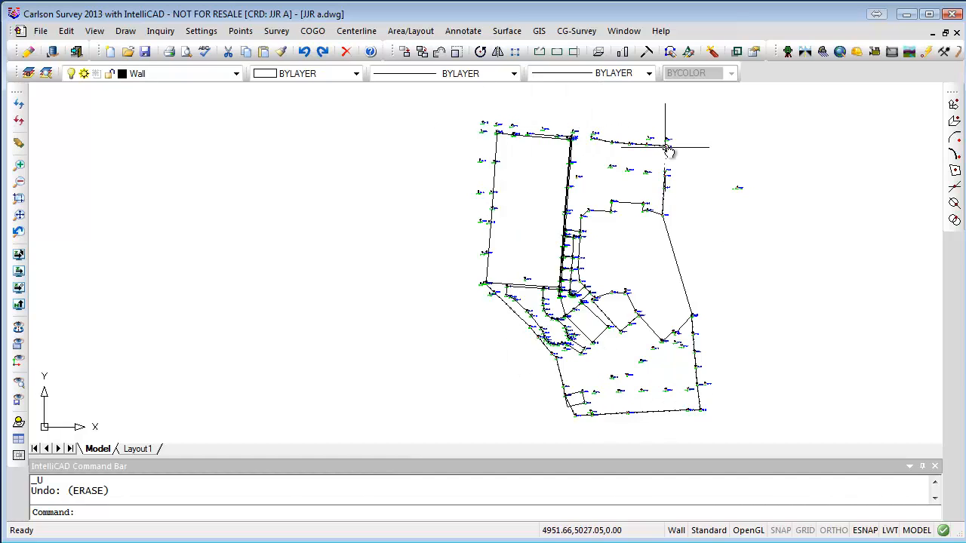
Shrink-wrap the site's points and linework across gaps into a 3D polyline on layer Topo-boundary with low perimeter reduction, excluding the isolated eastern point.
left_click(126, 32)
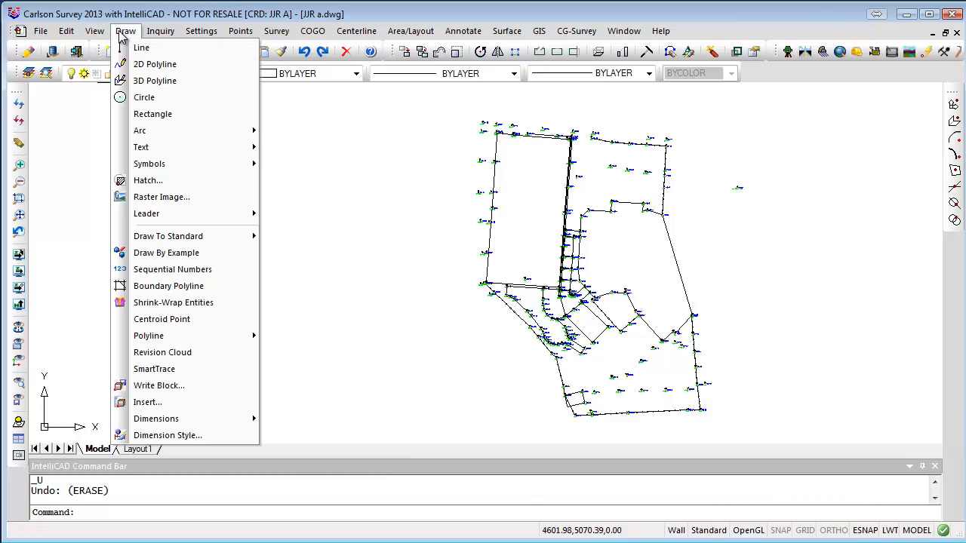
left_click(181, 307)
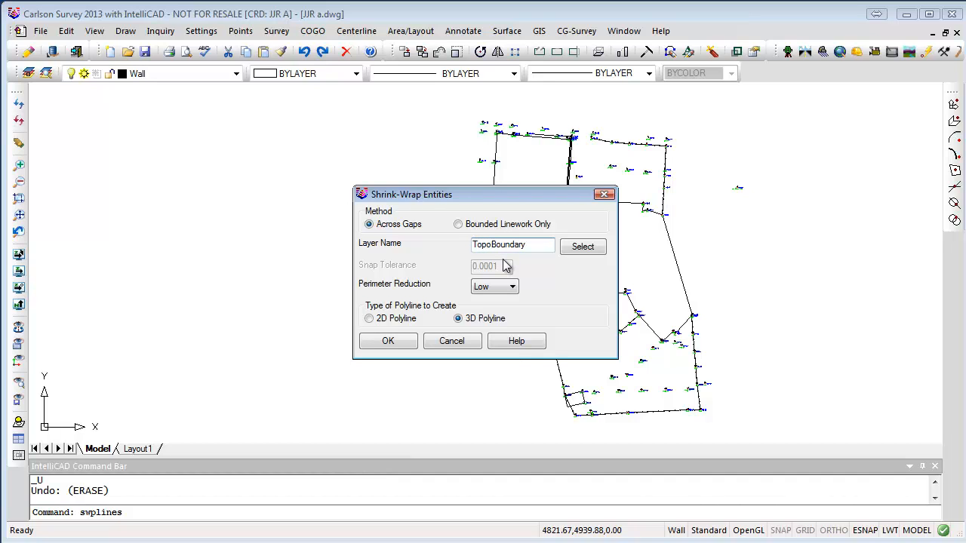
left_click(388, 341)
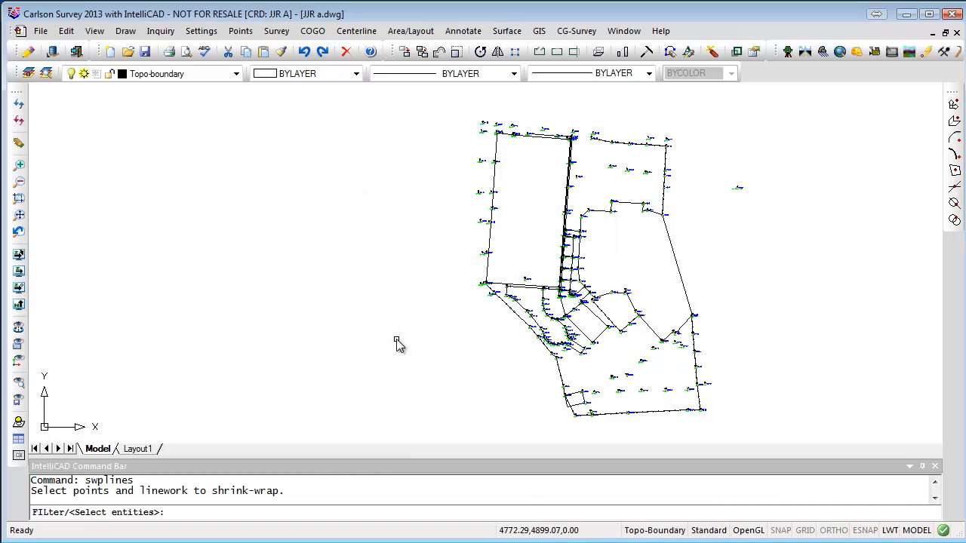
left_click(721, 122)
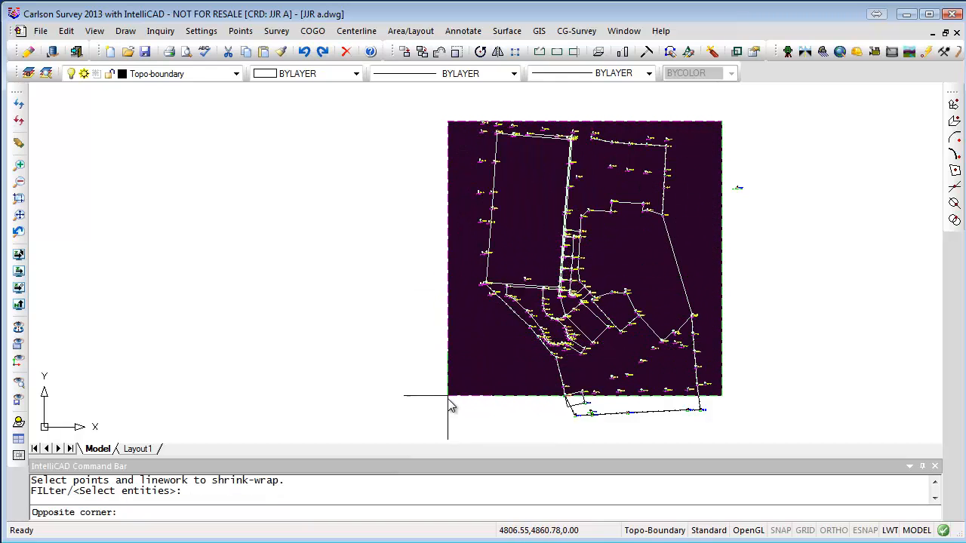
left_click(436, 422)
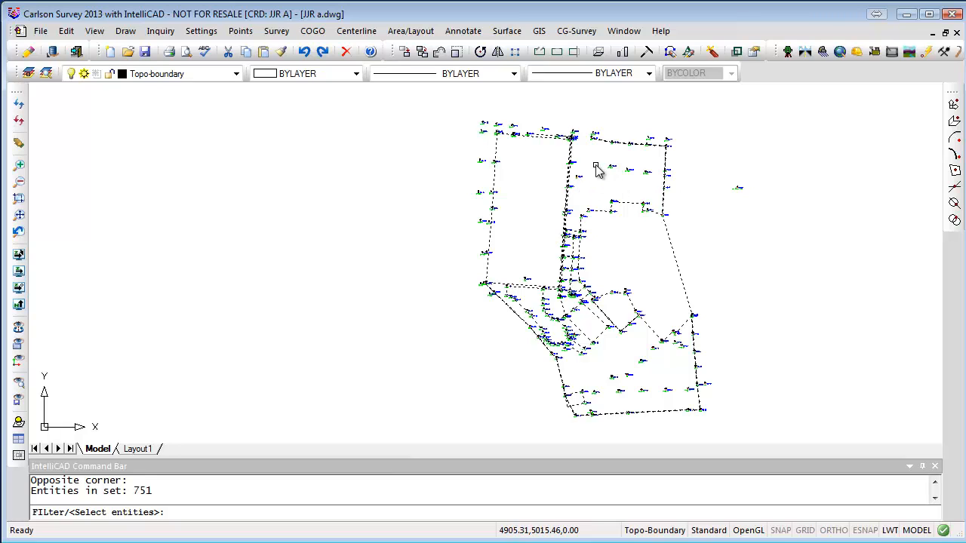
key("Return")
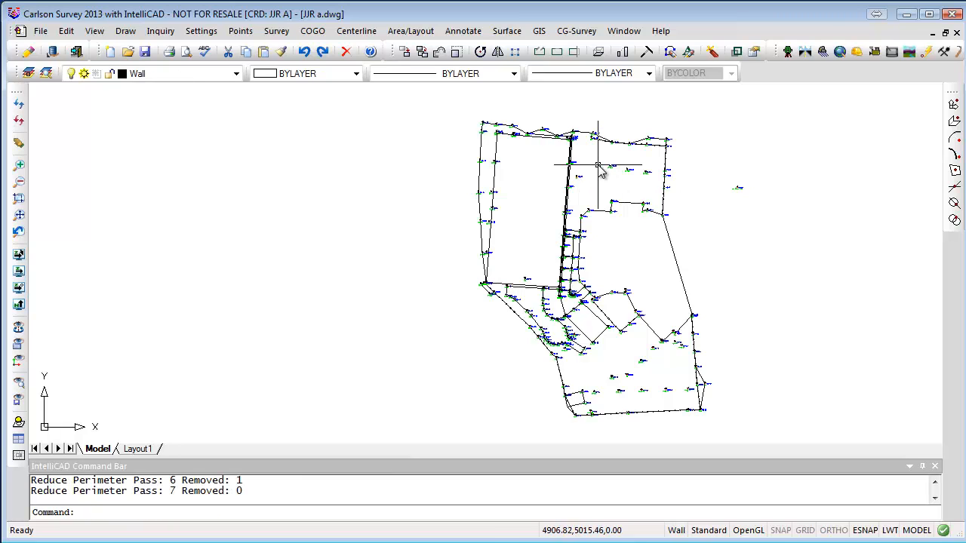
Review the shrink-wrapped boundary around the site, including the northern edge, the southeast fence and the southwest side.
scroll(537, 173, "up", 4)
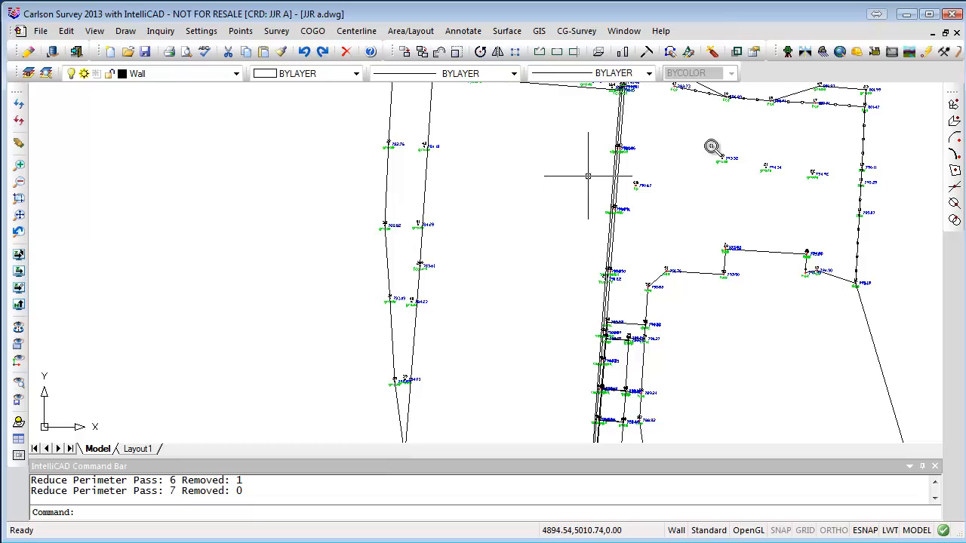
scroll(737, 304, "down", 5)
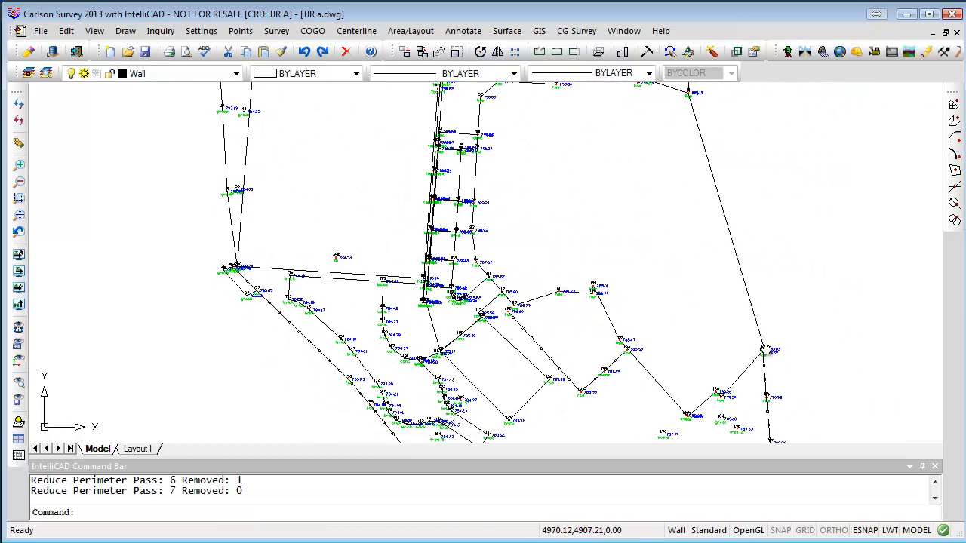
scroll(782, 349, "up", 5)
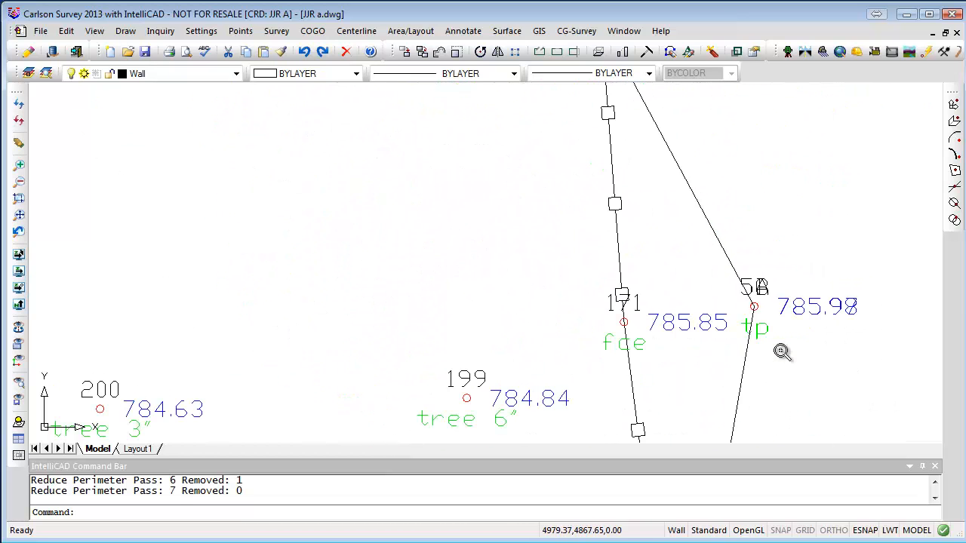
scroll(736, 337, "down", 5)
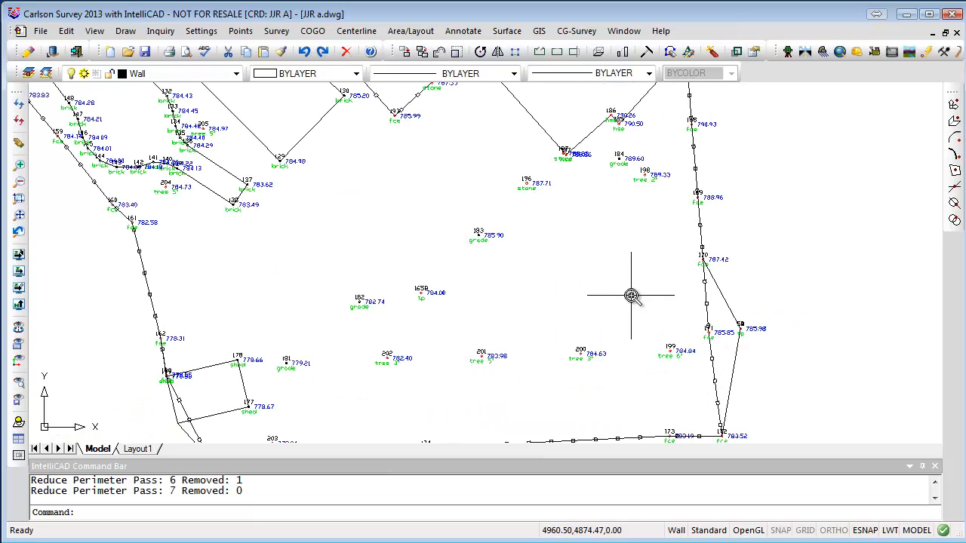
scroll(503, 298, "down", 2)
mouse_move(225, 222)
middle_mouse_down()
mouse_move(251, 221)
mouse_move(284, 247)
middle_mouse_up()
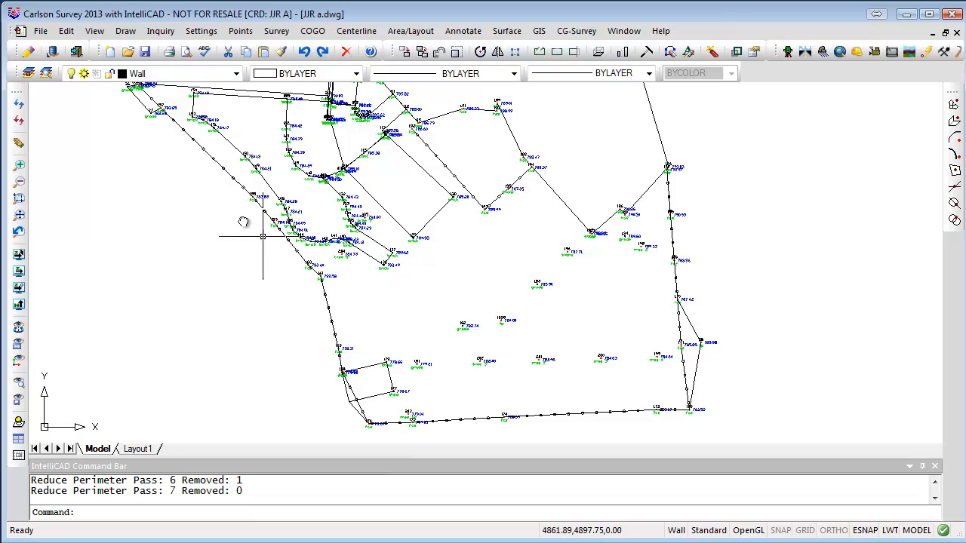
middle_click_drag(221, 222, 308, 381)
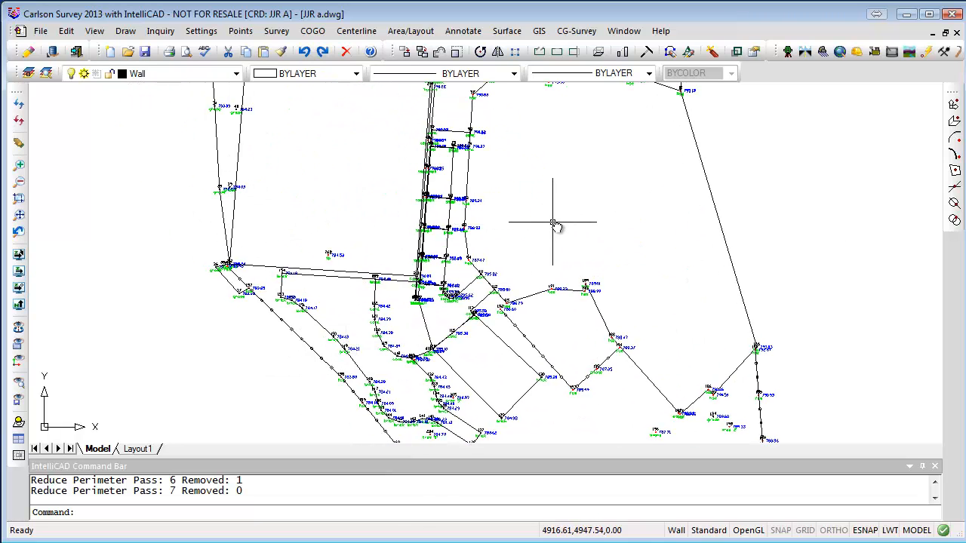
scroll(556, 223, "down", 2)
scroll(556, 225, "down", 2)
mouse_move(571, 219)
middle_mouse_down()
mouse_move(562, 272)
mouse_move(563, 262)
middle_mouse_up()
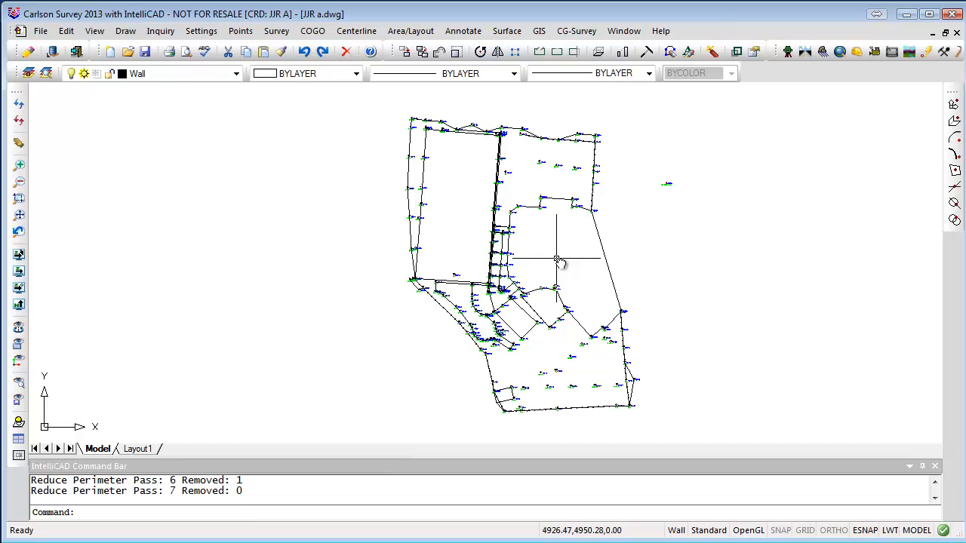
Start tagging hard breakline polylines and select the two parallel top-of-wall lines along the court's east side.
scroll(490, 264, "up", 4)
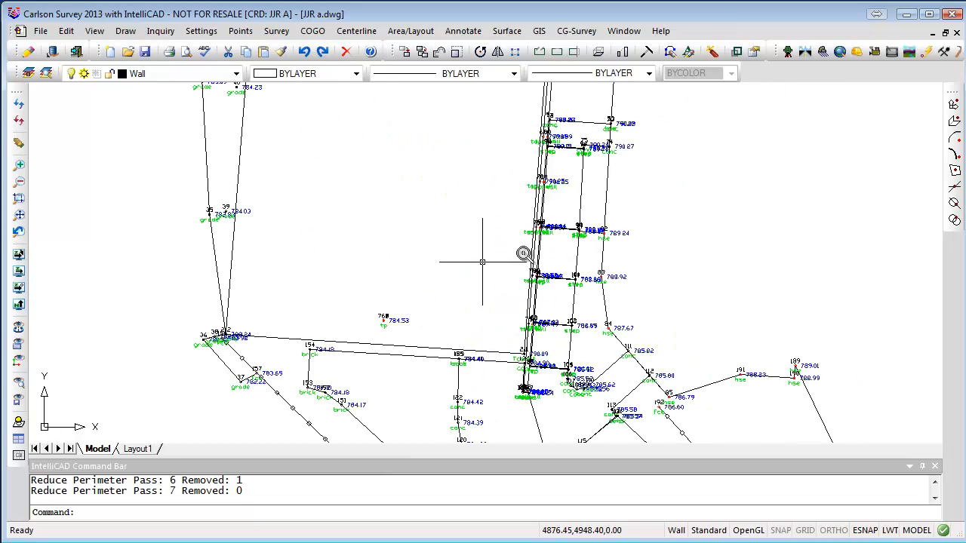
scroll(559, 211, "up", 4)
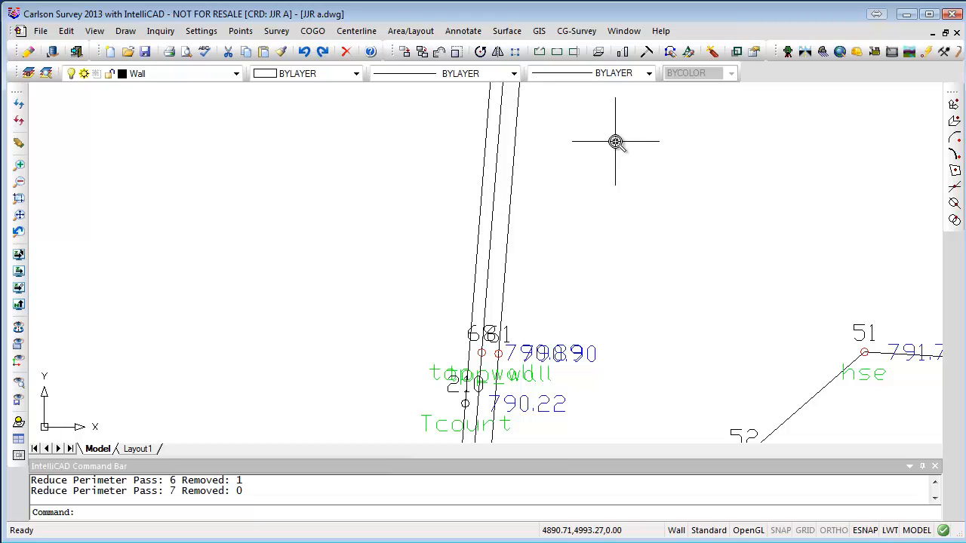
left_click(506, 31)
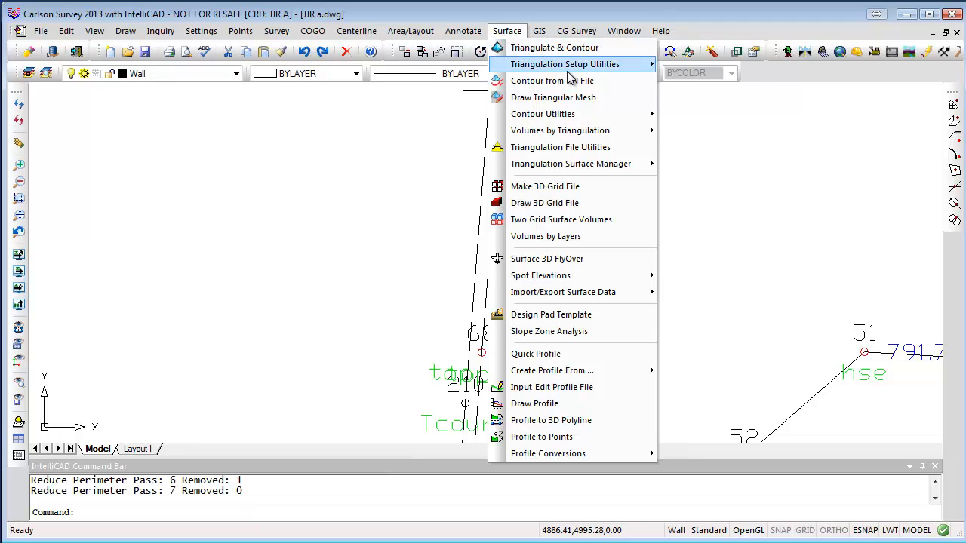
mouse_move(568, 68)
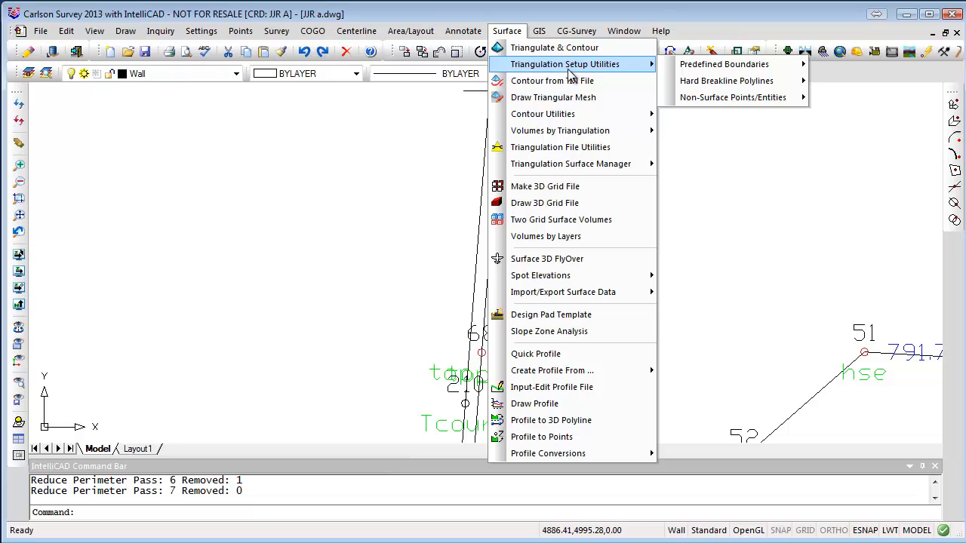
mouse_move(725, 85)
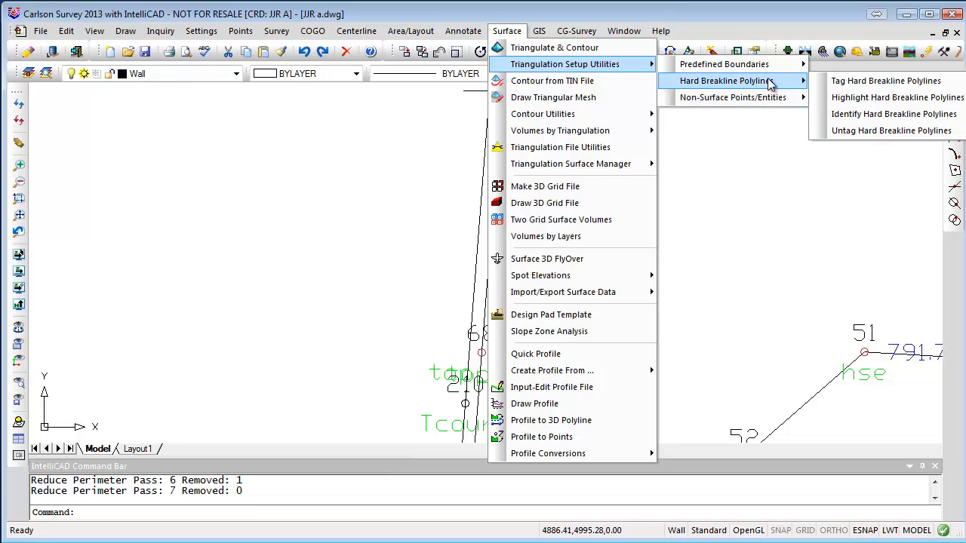
left_click(868, 85)
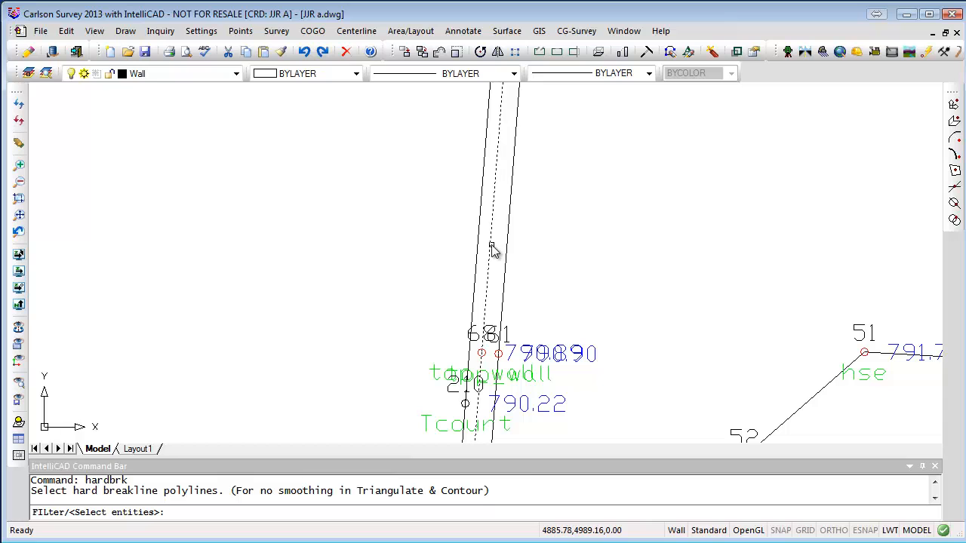
left_click(492, 250)
Add a line of the northernmost step and both lines of the next step south to the hard breakline selection.
scroll(570, 285, "down", 6)
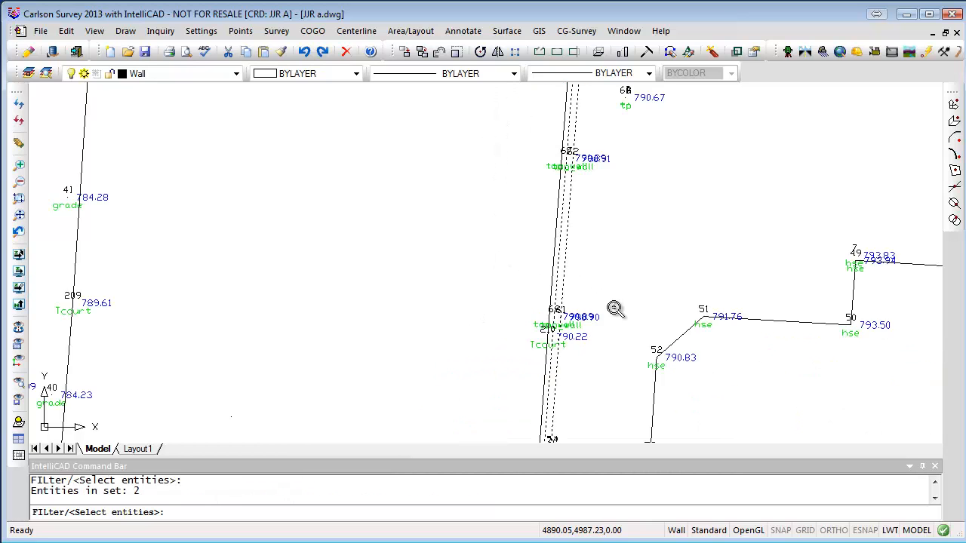
scroll(638, 256, "up", 8)
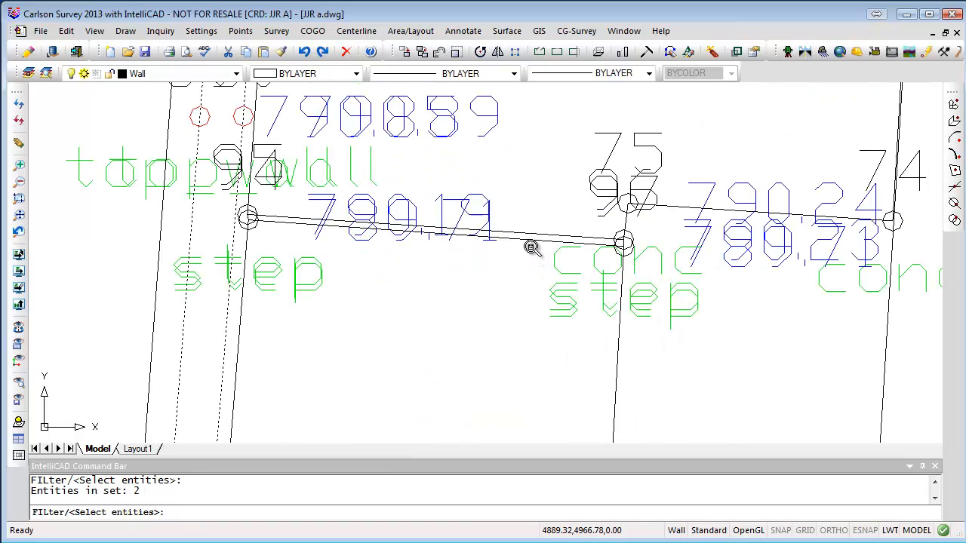
left_click(533, 238)
middle_click_drag(541, 345, 547, 98)
scroll(524, 186, "down", 2)
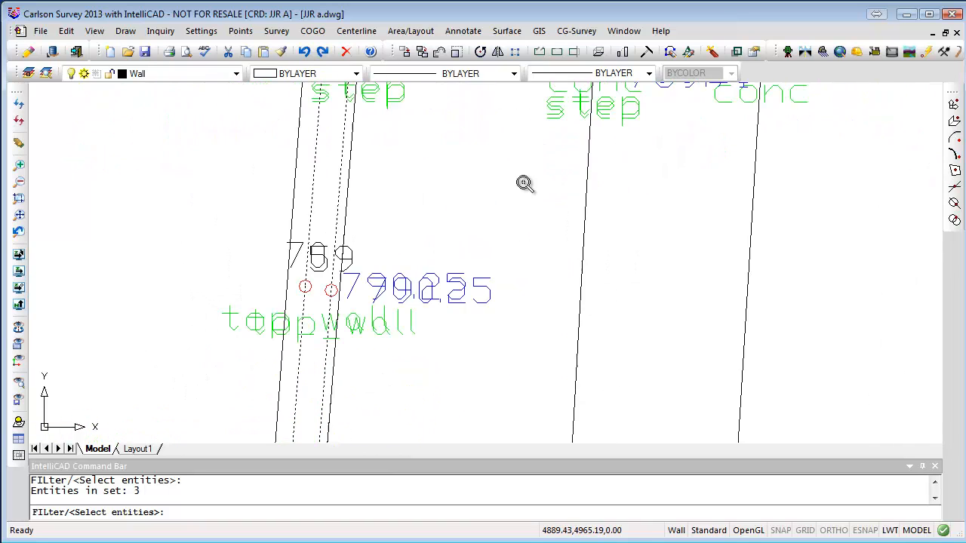
middle_click_drag(507, 369, 544, 110)
scroll(543, 375, "up", 4)
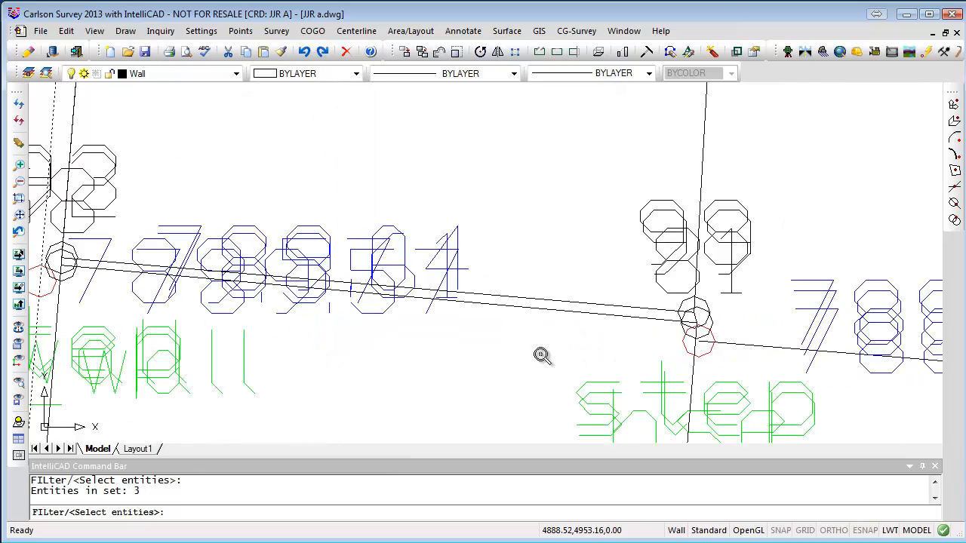
left_click(554, 291)
left_click(526, 334)
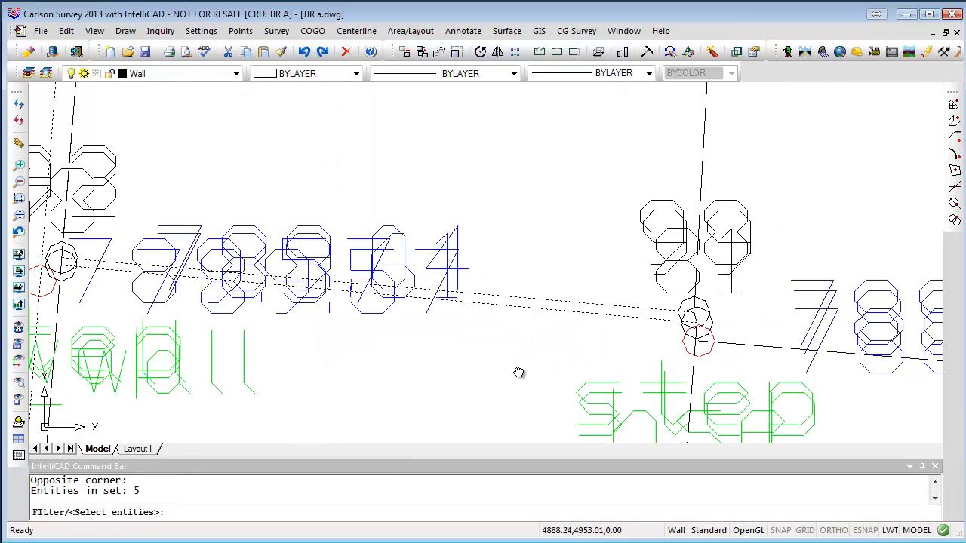
Add both step lines ending at point 101 and both ending at point 103 to the hard breakline selection.
middle_click_drag(518, 372, 576, 173)
scroll(576, 173, "down", 4)
middle_click_drag(541, 384, 578, 166)
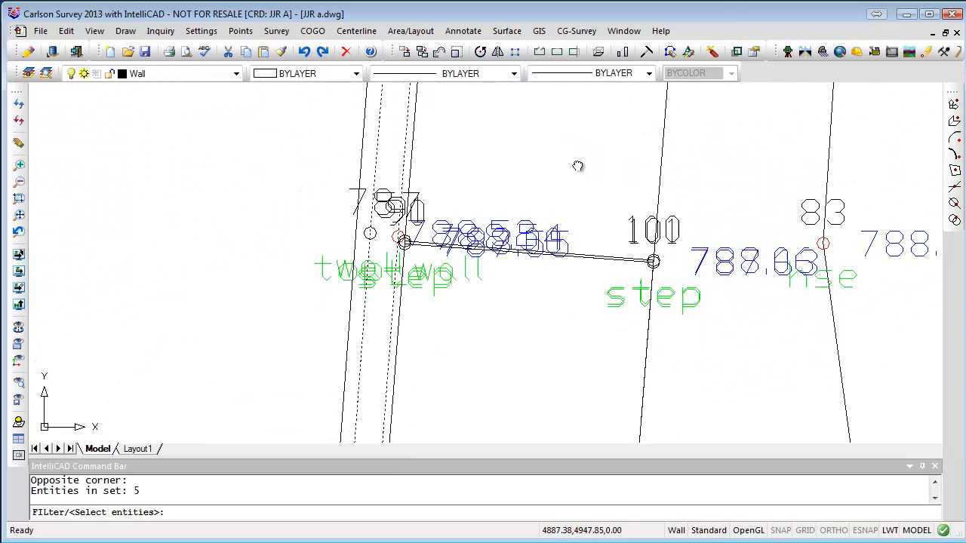
left_click(625, 220)
left_click(573, 290)
middle_click_drag(549, 377, 588, 118)
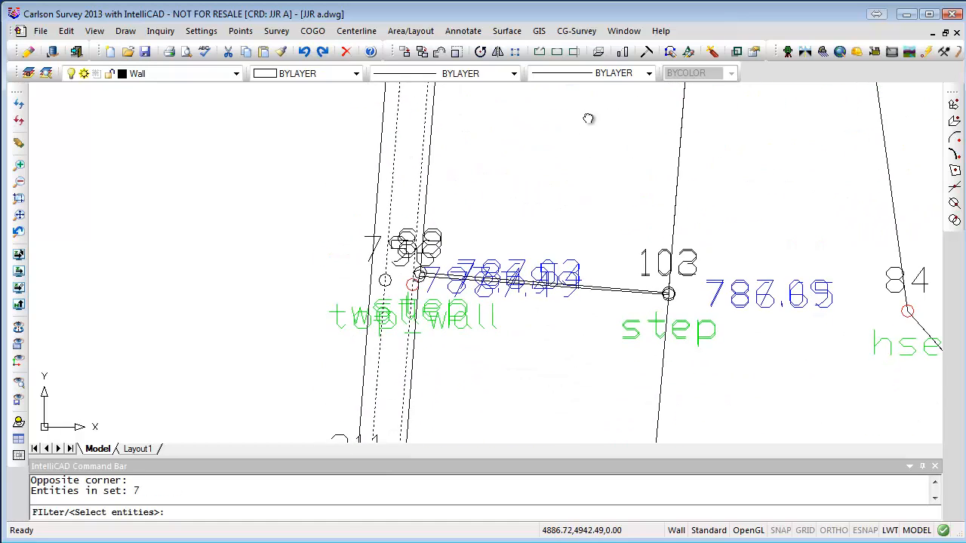
left_click(619, 282)
left_click(610, 301)
Add the upper line of the lowest step, near point 104, and tag the selected polylines as hard breaklines.
middle_click_drag(573, 404, 601, 182)
left_click(619, 323)
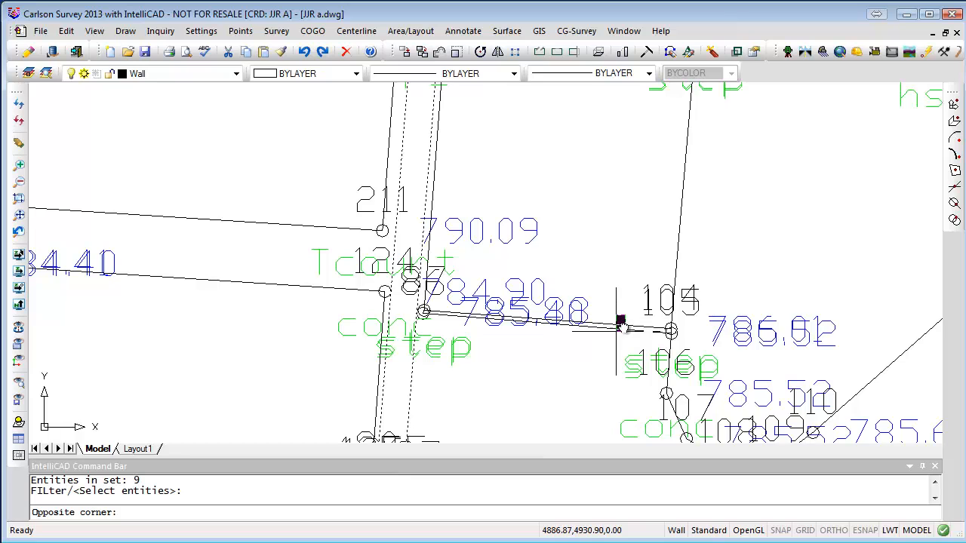
left_click(619, 330)
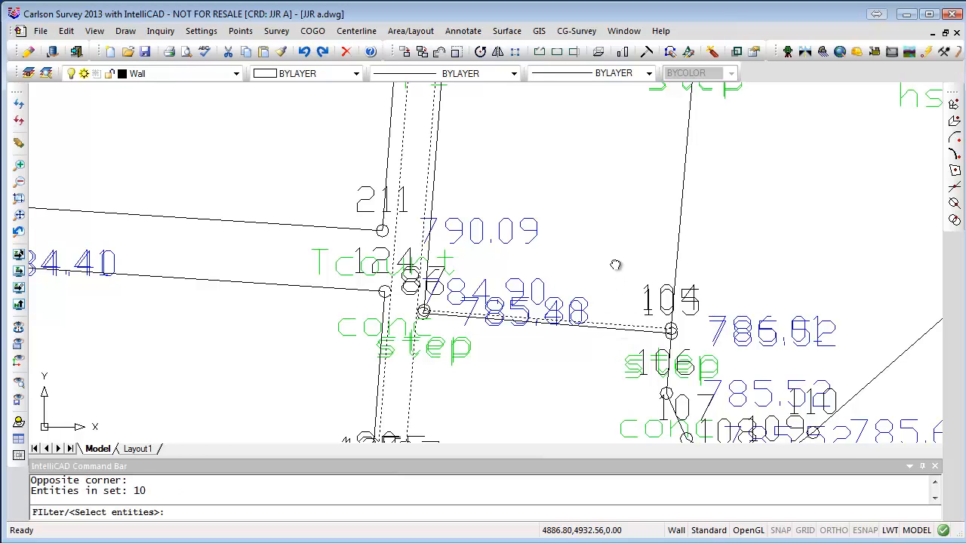
scroll(611, 260, "down", 3)
mouse_move(530, 372)
middle_mouse_down()
mouse_move(531, 179)
mouse_move(493, 194)
middle_mouse_up()
scroll(487, 196, "down", 4)
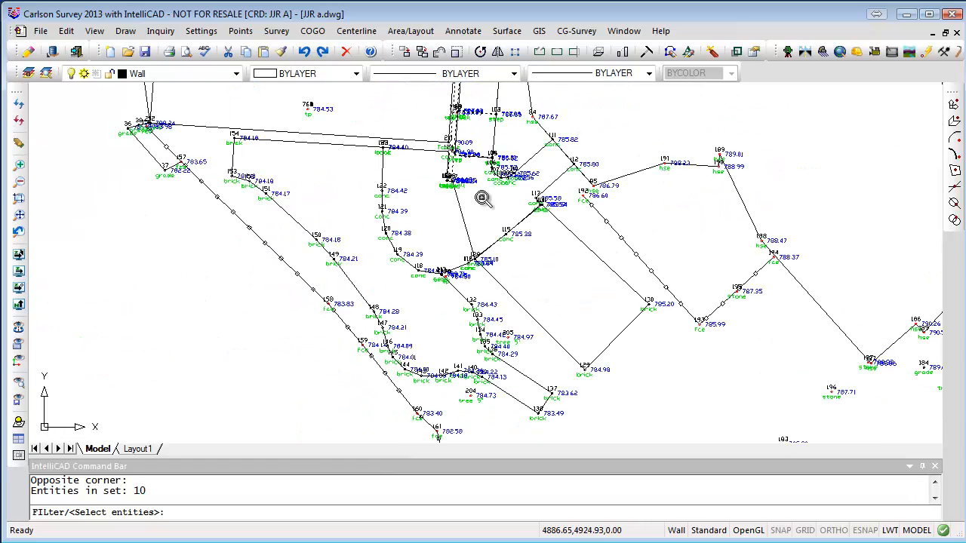
key("Return")
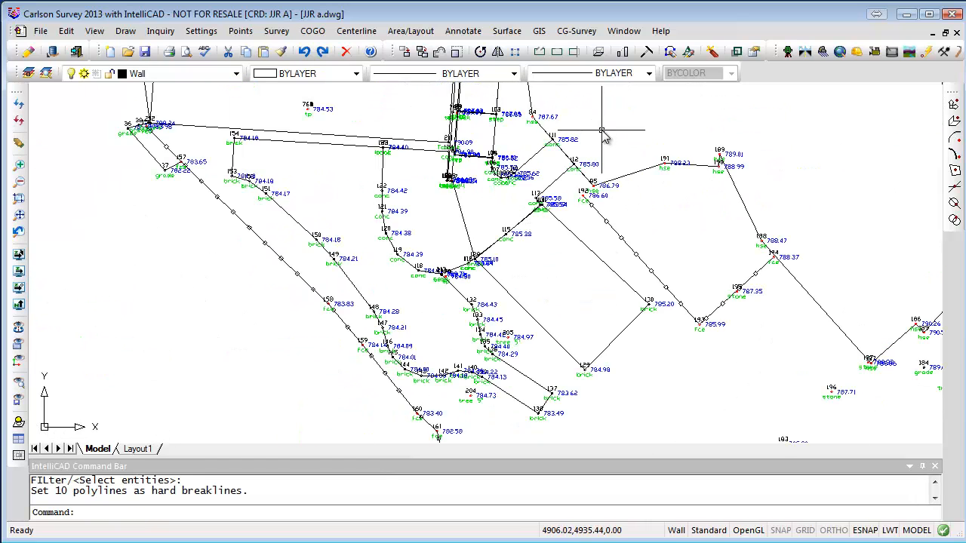
Set up Triangulate & Contour to write a triangulation file named JJR in the Carlisle project folder.
scroll(601, 132, "down", 4)
mouse_move(619, 133)
middle_mouse_down()
mouse_move(612, 287)
mouse_move(597, 280)
middle_mouse_up()
scroll(612, 287, "down", 2)
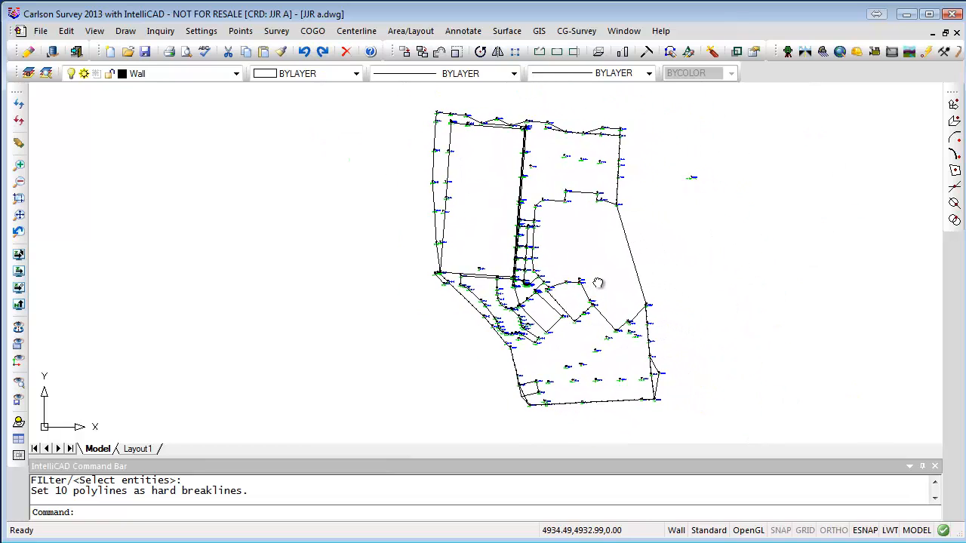
left_click(506, 31)
left_click(540, 47)
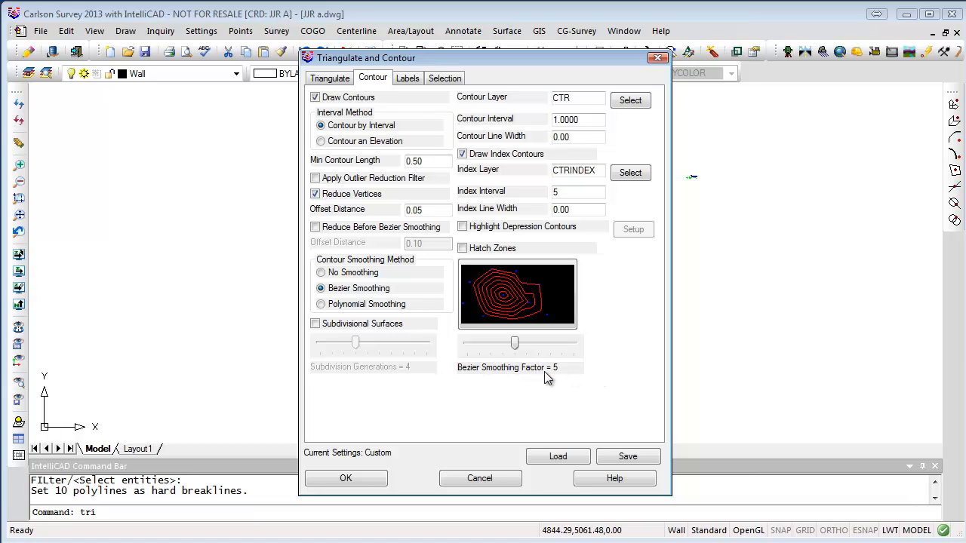
left_click(330, 79)
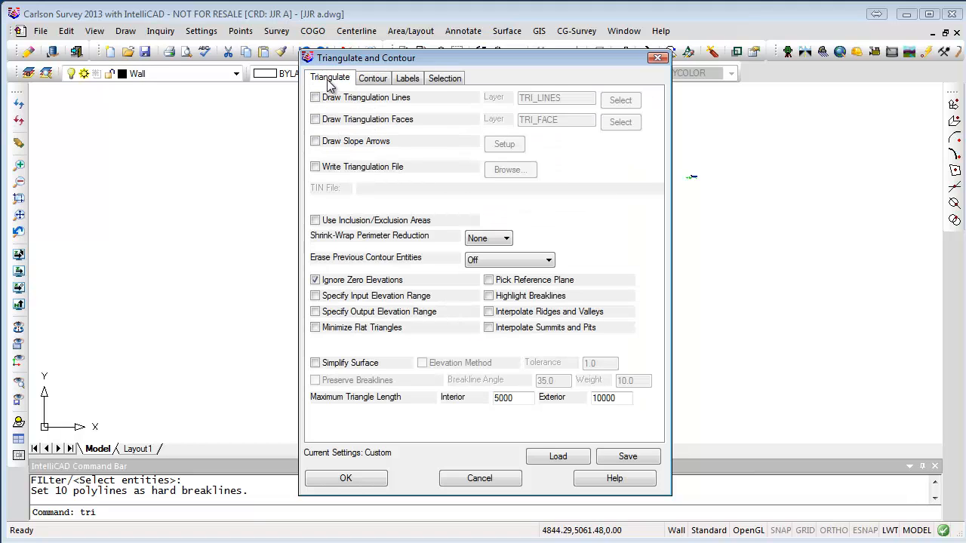
left_click(316, 167)
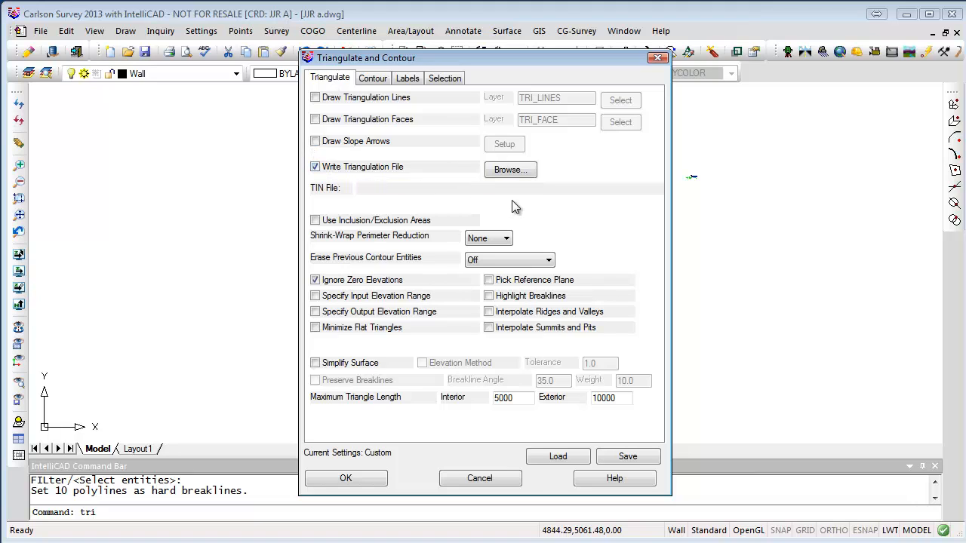
left_click(510, 171)
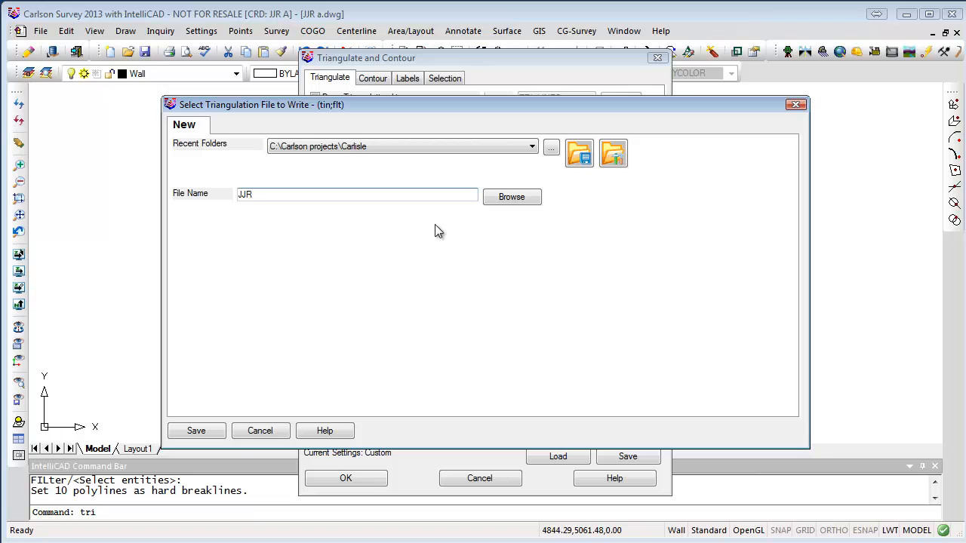
left_click(197, 431)
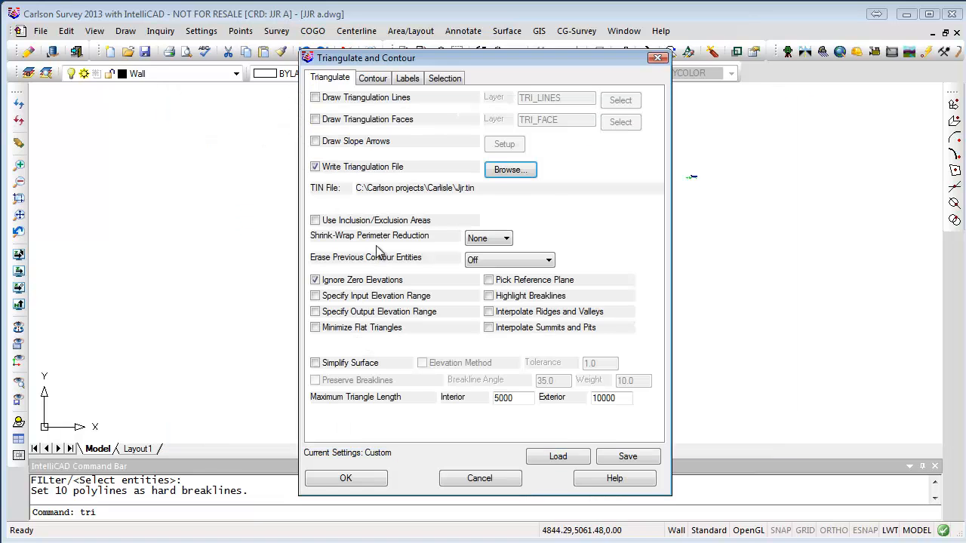
Turn on inclusion/exclusion areas for the triangulation and select the outer topo boundary as the inclusion perimeter.
left_click(316, 220)
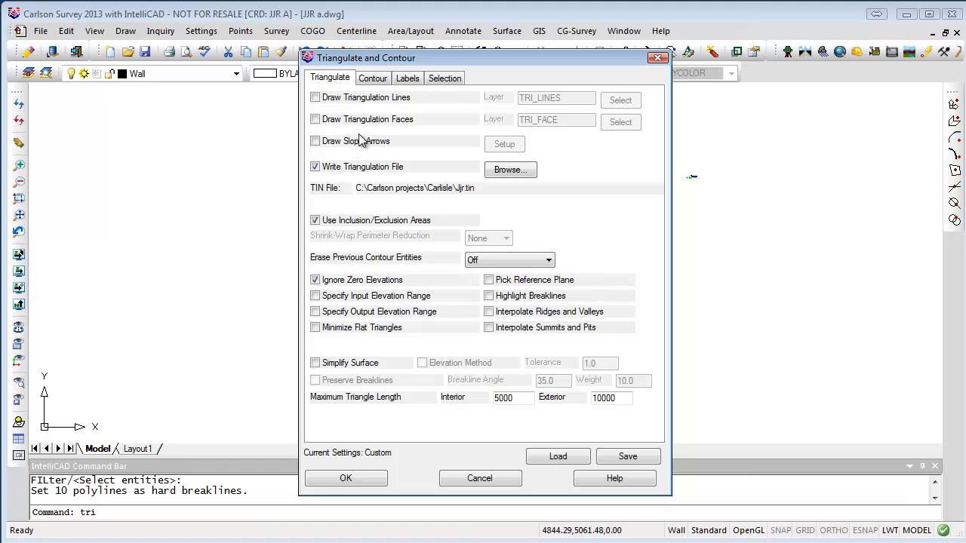
left_click(408, 79)
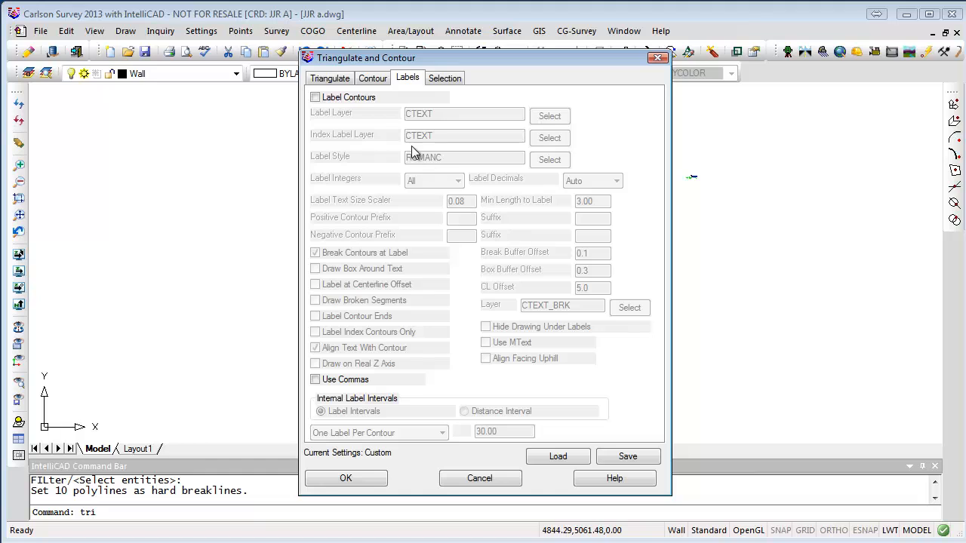
left_click(444, 79)
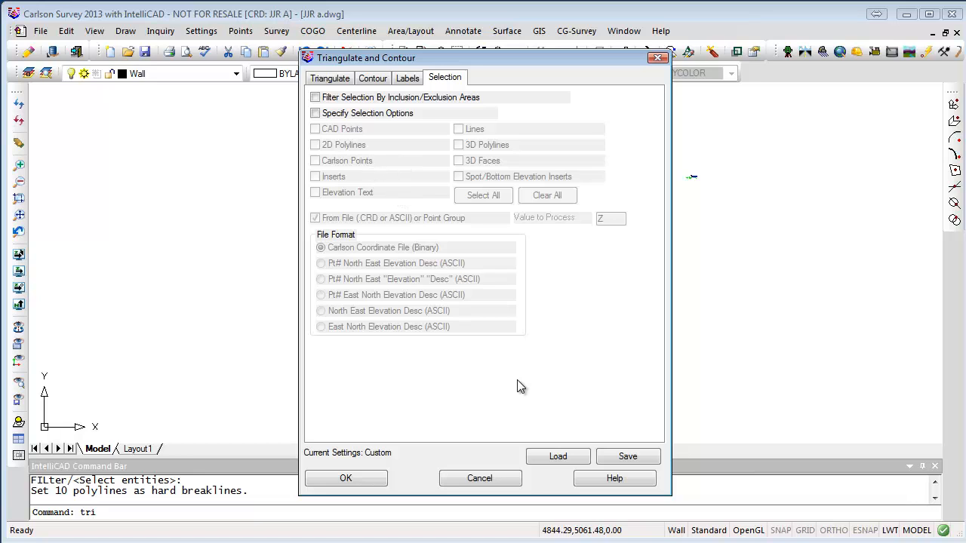
left_click(360, 480)
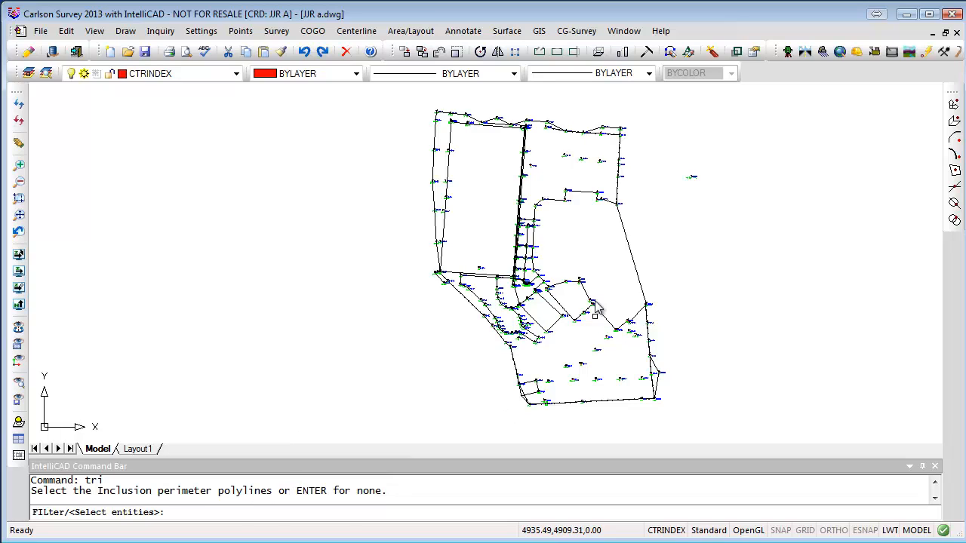
left_click(636, 270)
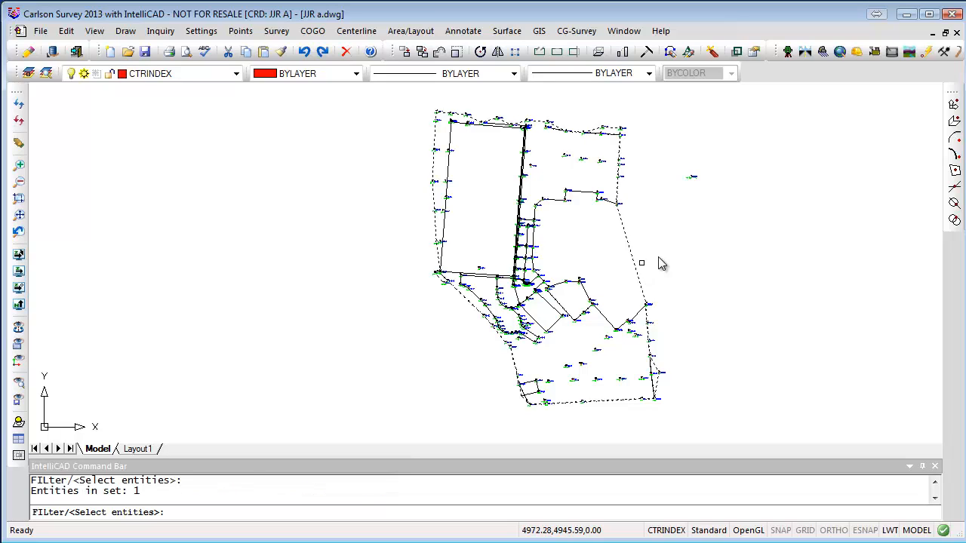
key("Return")
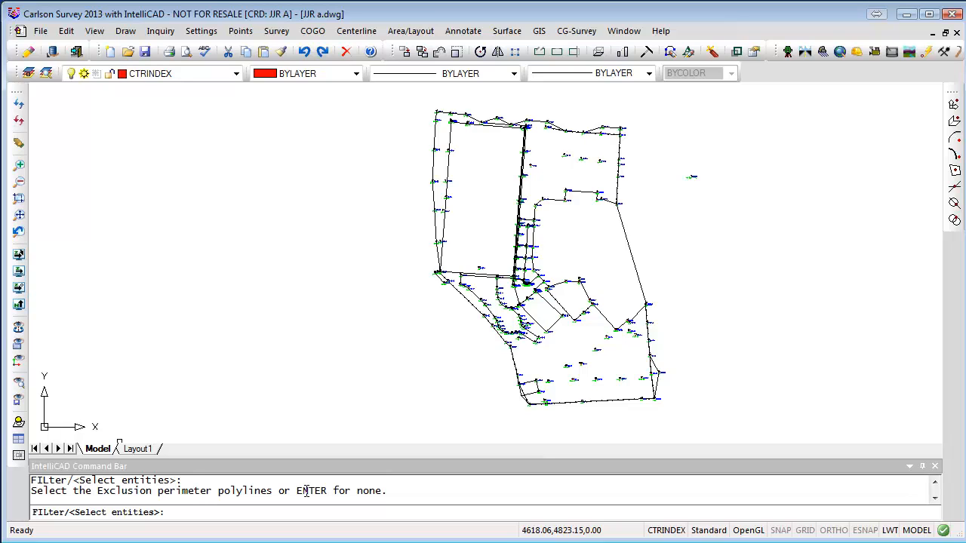
Select the large house outline and the small four-sided outline near the site's southwest corner as exclusion perimeters.
left_click(582, 193)
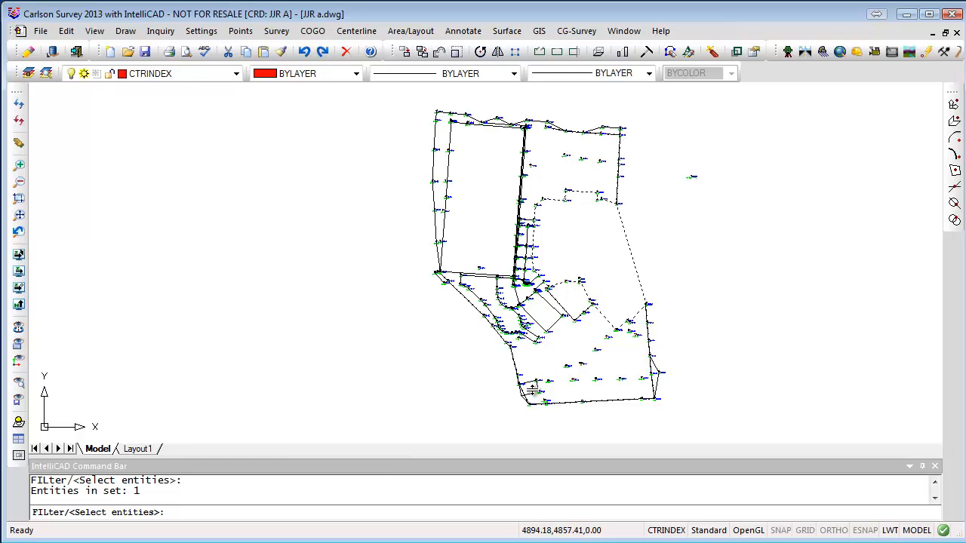
left_click(532, 393)
key("Return")
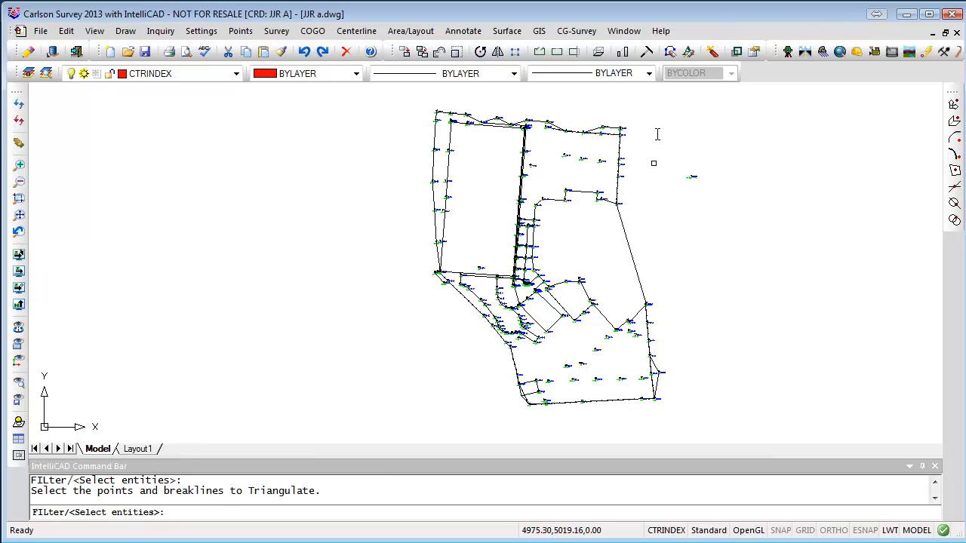
Select all the survey points and breaklines in the drawing and generate the triangulation and contours.
left_click(694, 107)
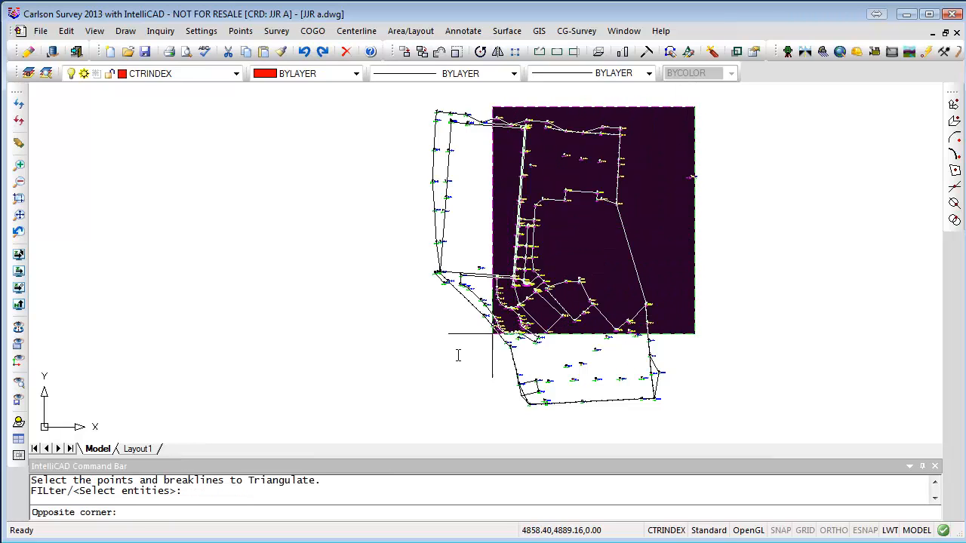
left_click(384, 415)
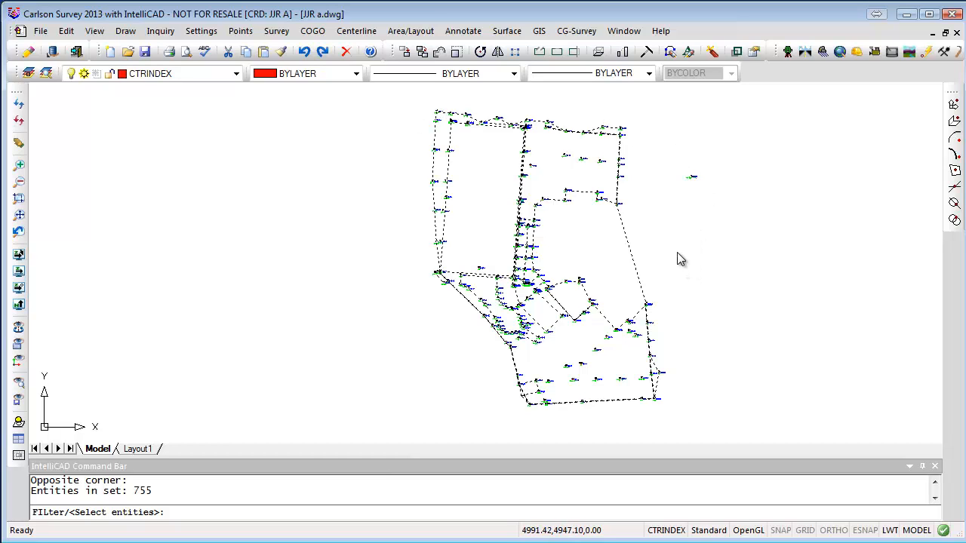
key("Return")
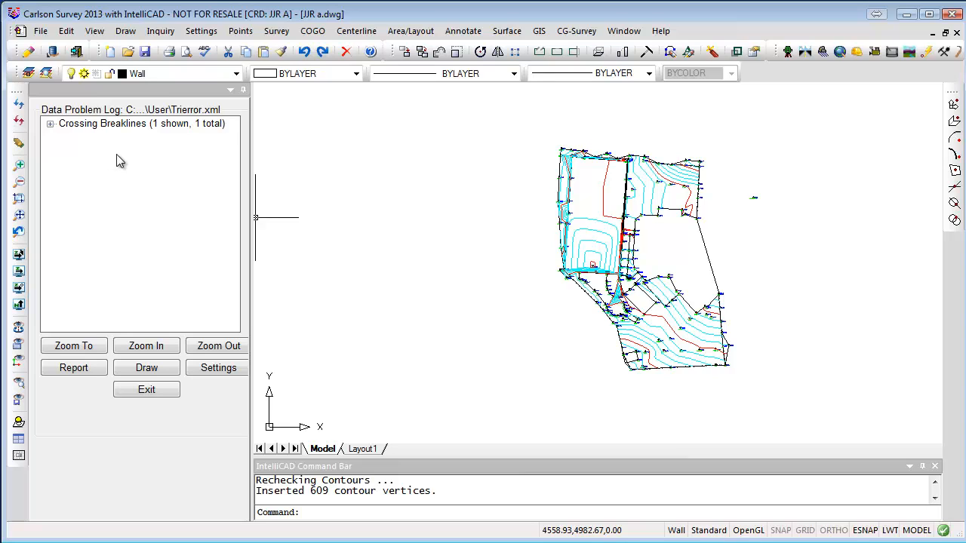
Inspect Crossing Breakline #1 from the data problem log up close in the drawing, and close the log.
left_click(50, 124)
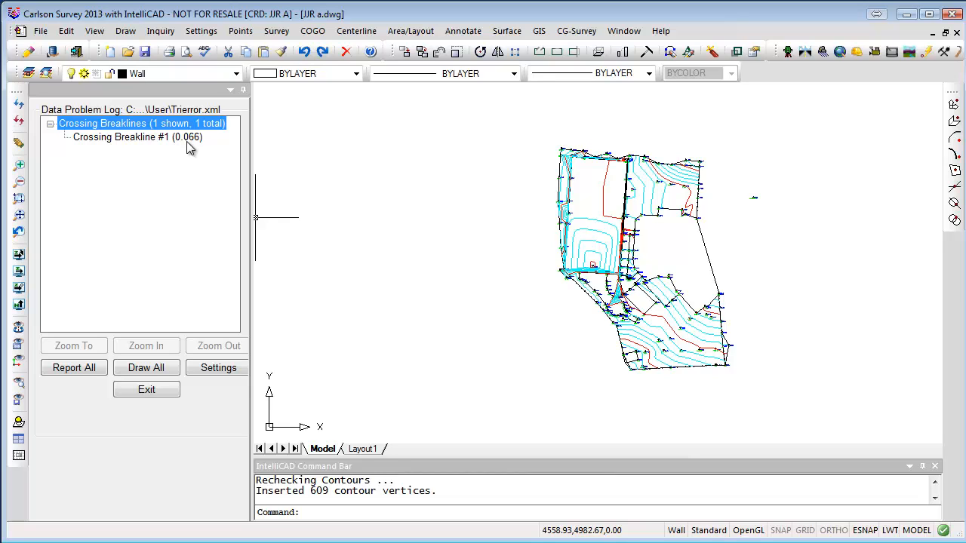
left_click(118, 140)
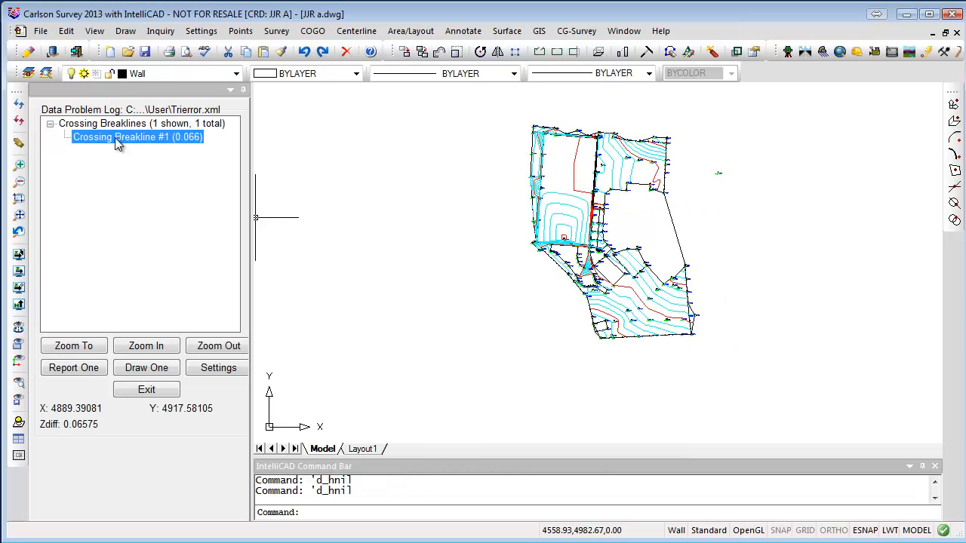
left_click(151, 345)
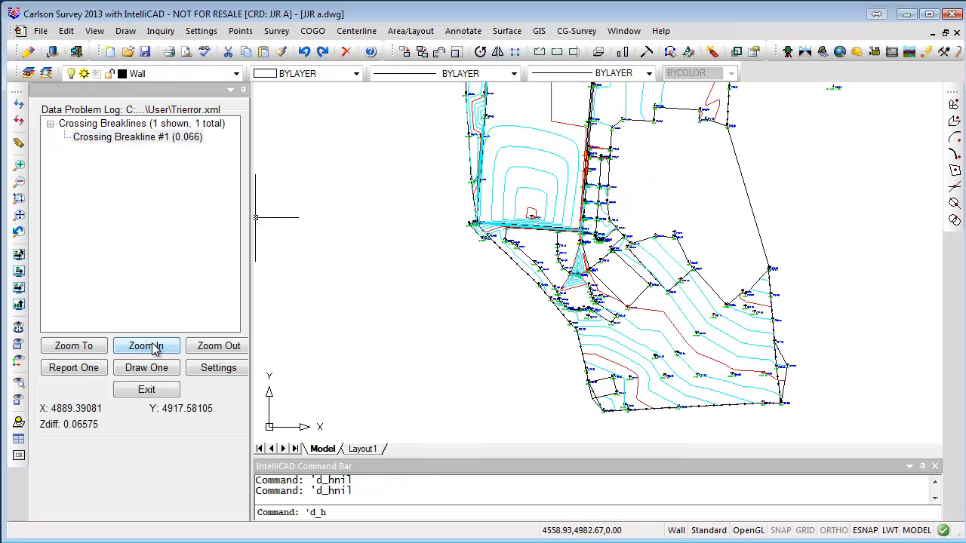
left_click(152, 346)
left_click(152, 346)
left_click(153, 345)
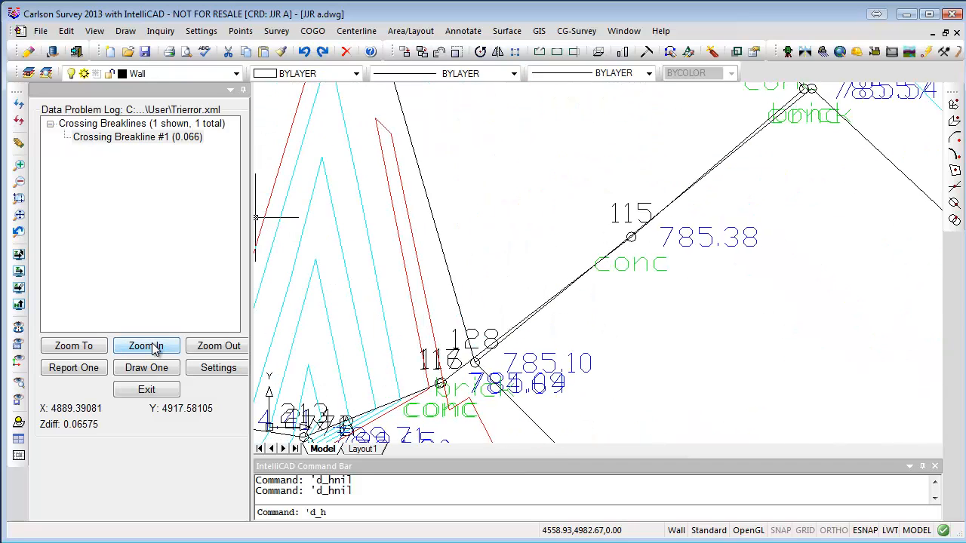
left_click(153, 346)
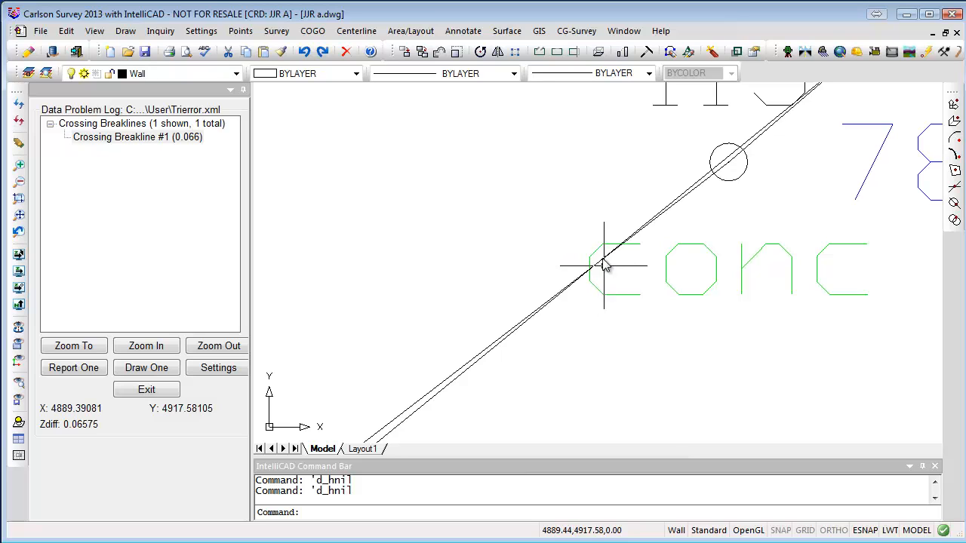
left_click(147, 389)
Examine the triangular contours between points 118 and 128 and the contours along the court's south wall.
scroll(332, 264, "down", 5)
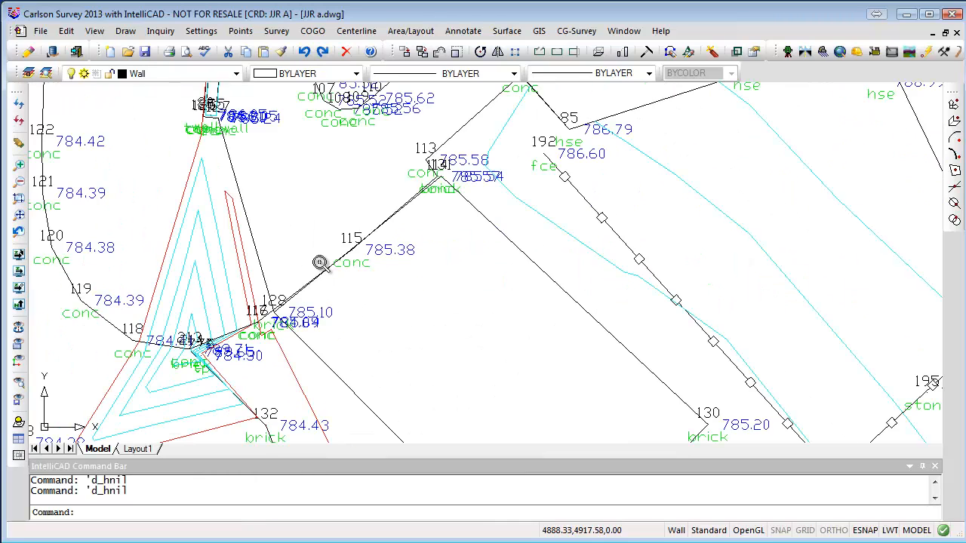
scroll(344, 266, "down", 2)
scroll(269, 314, "up", 6)
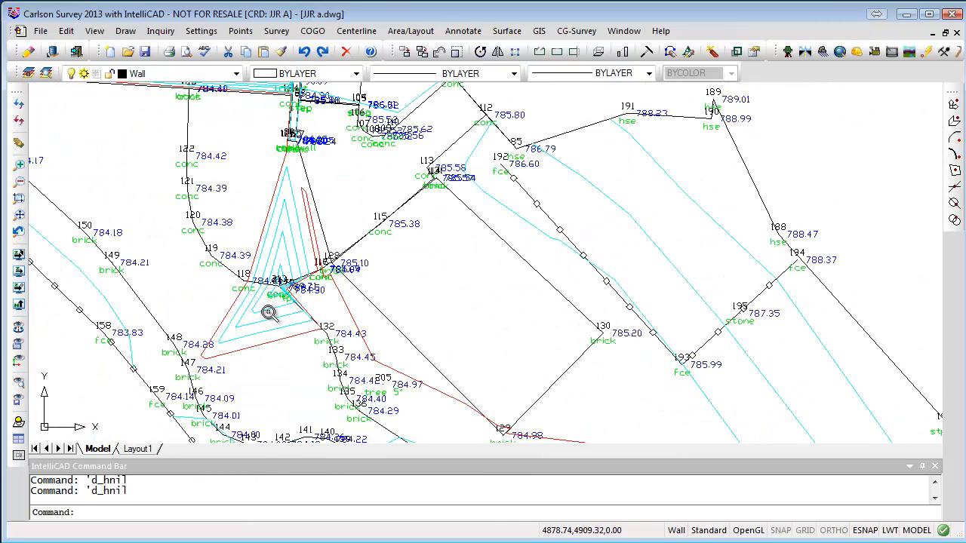
scroll(269, 312, "up", 2)
scroll(269, 301, "down", 5)
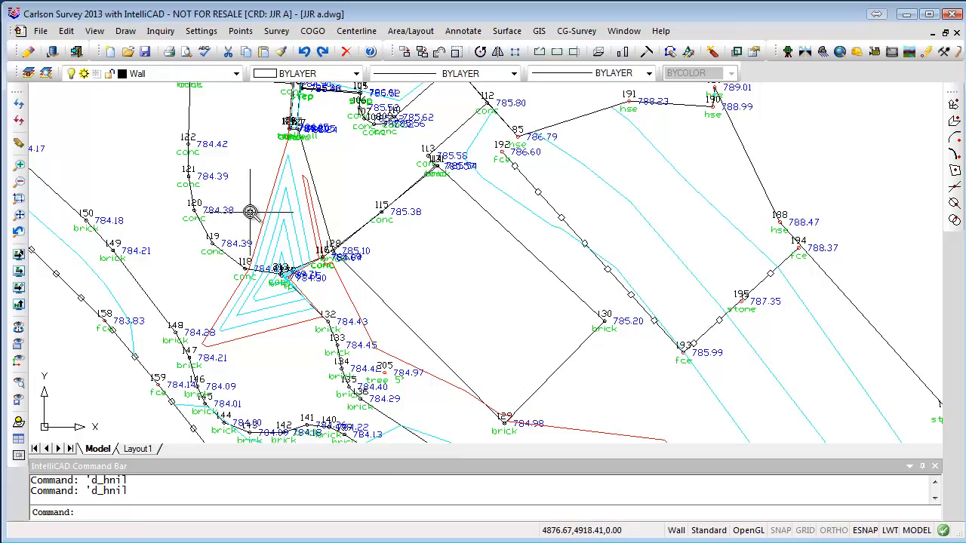
middle_click_drag(250, 213, 614, 415)
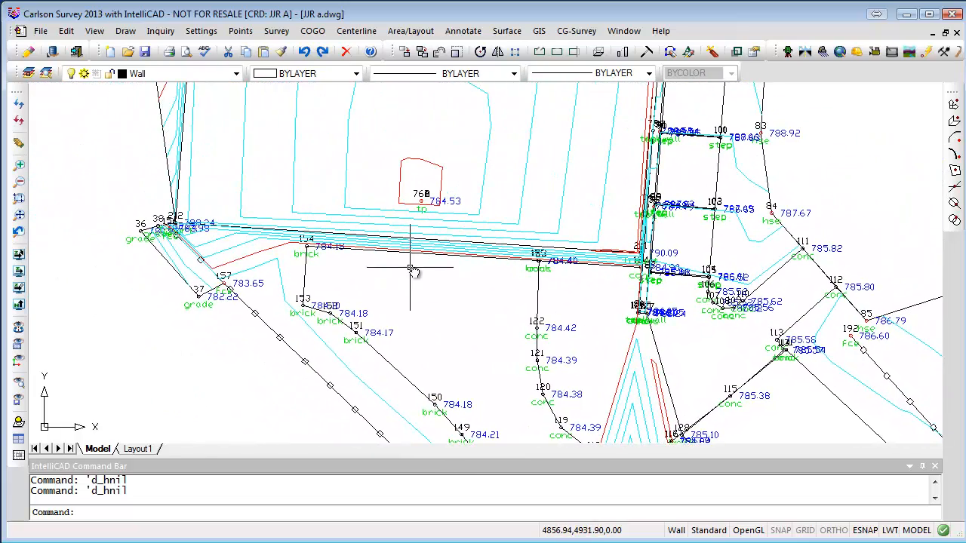
mouse_move(415, 283)
middle_mouse_down()
mouse_move(472, 352)
mouse_move(518, 377)
middle_mouse_up()
Examine the contours across the court and check the layer of the tp point at their centre.
scroll(510, 345, "up", 4)
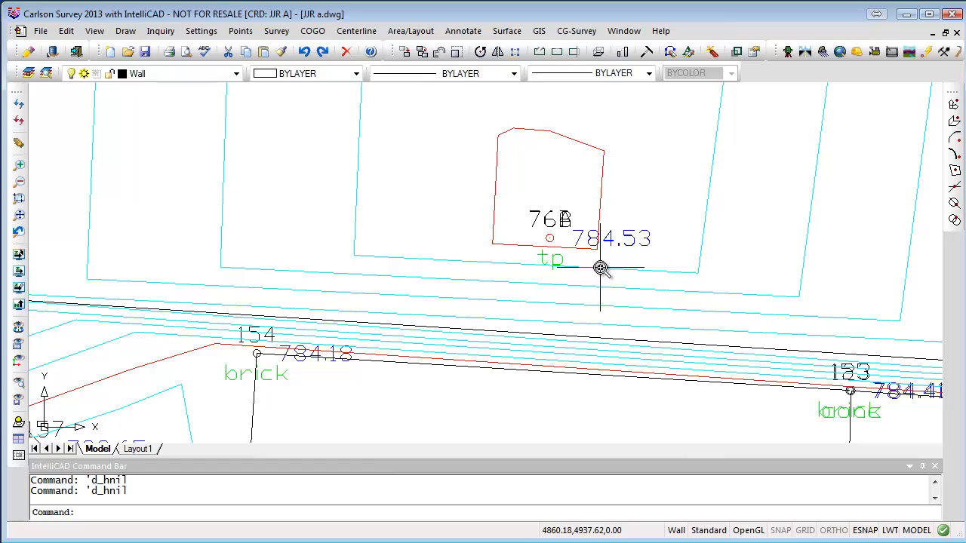
scroll(596, 264, "down", 7)
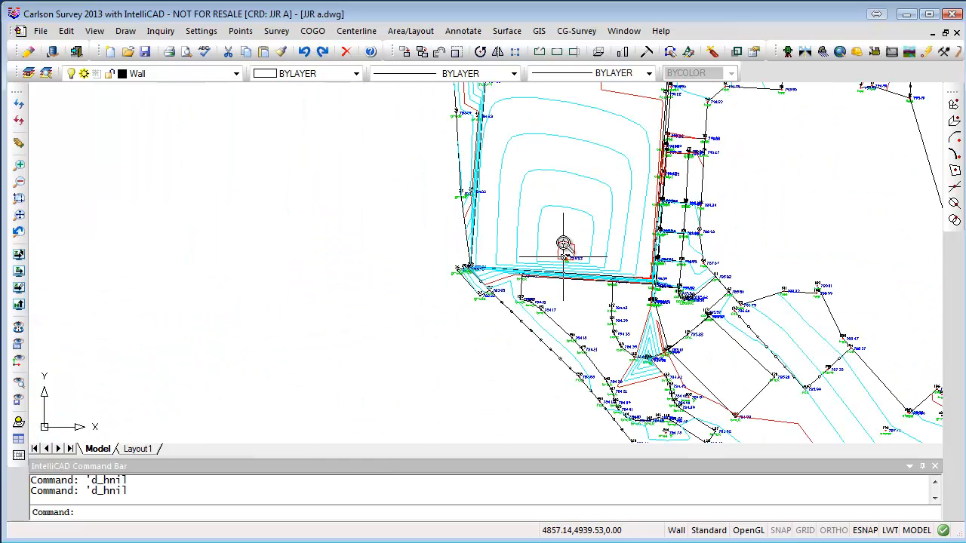
mouse_move(563, 256)
middle_mouse_down()
mouse_move(551, 246)
mouse_move(446, 413)
mouse_move(414, 388)
mouse_move(419, 373)
middle_mouse_up()
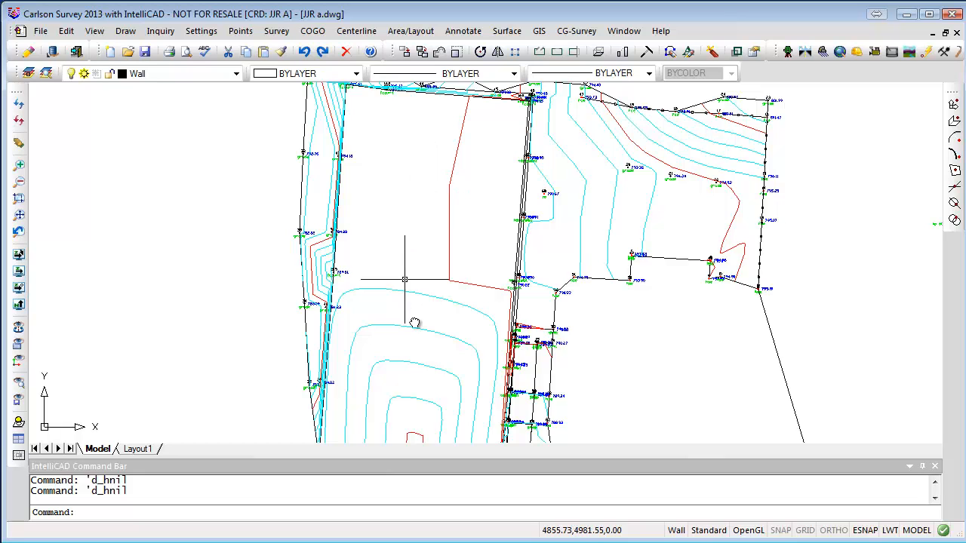
middle_click_drag(423, 399, 478, 250)
scroll(459, 301, "up", 5)
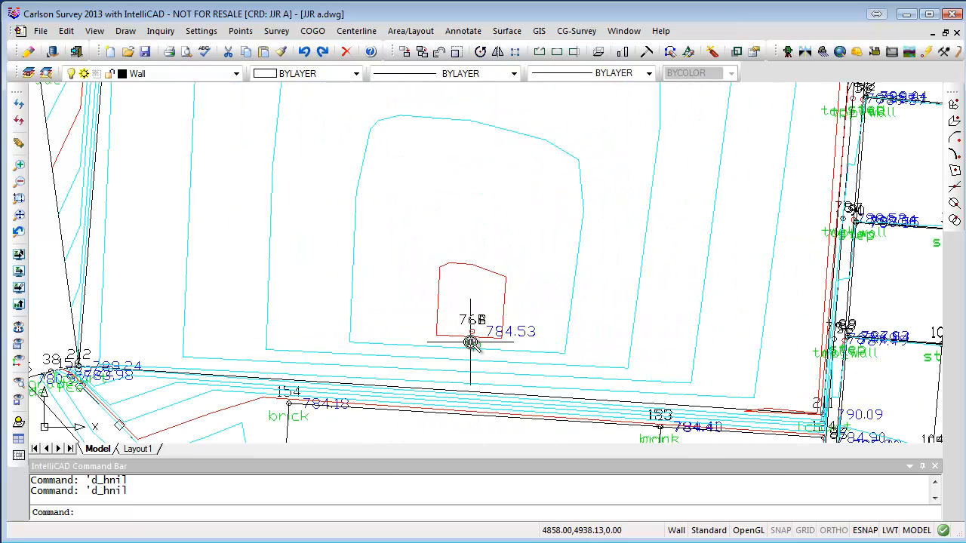
scroll(470, 343, "up", 5)
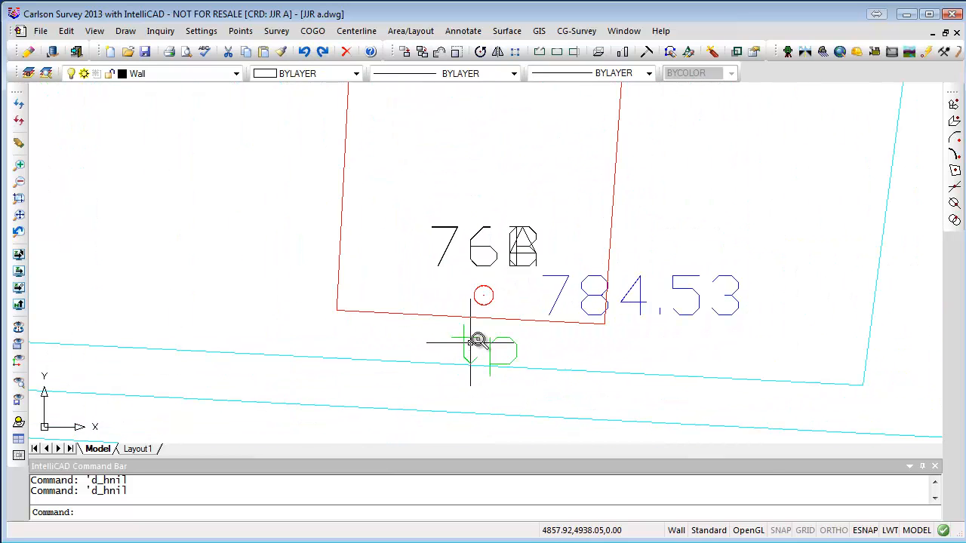
left_click(527, 238)
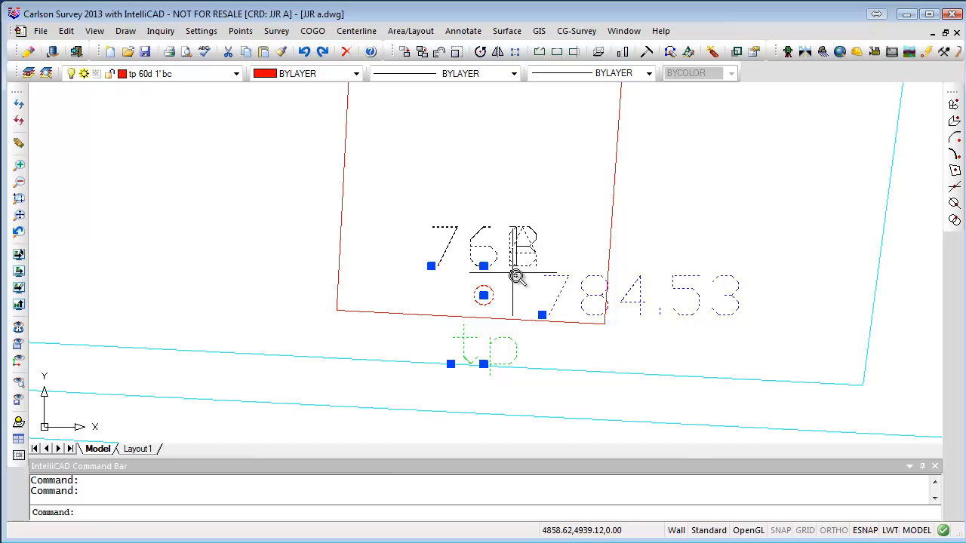
key("Escape")
key("Escape")
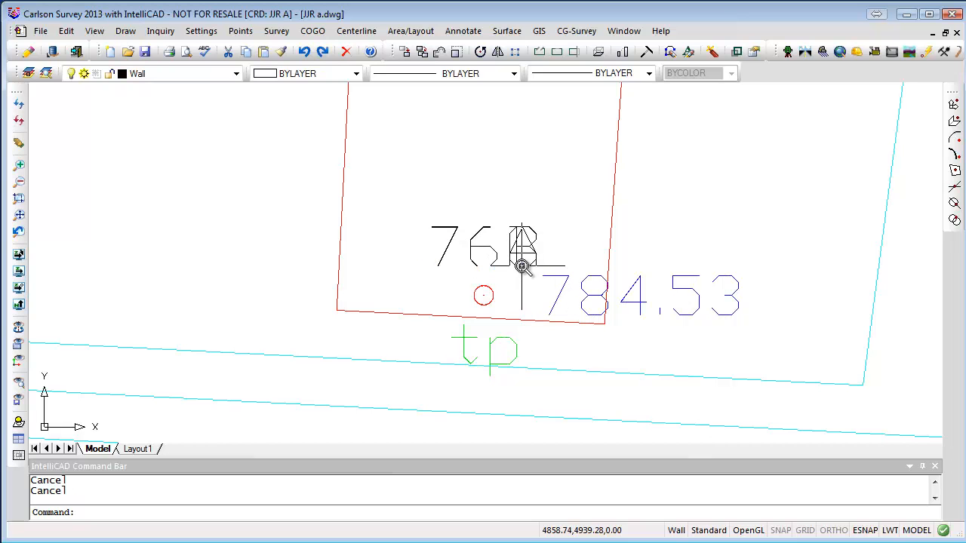
scroll(515, 269, "down", 3)
scroll(512, 283, "down", 2)
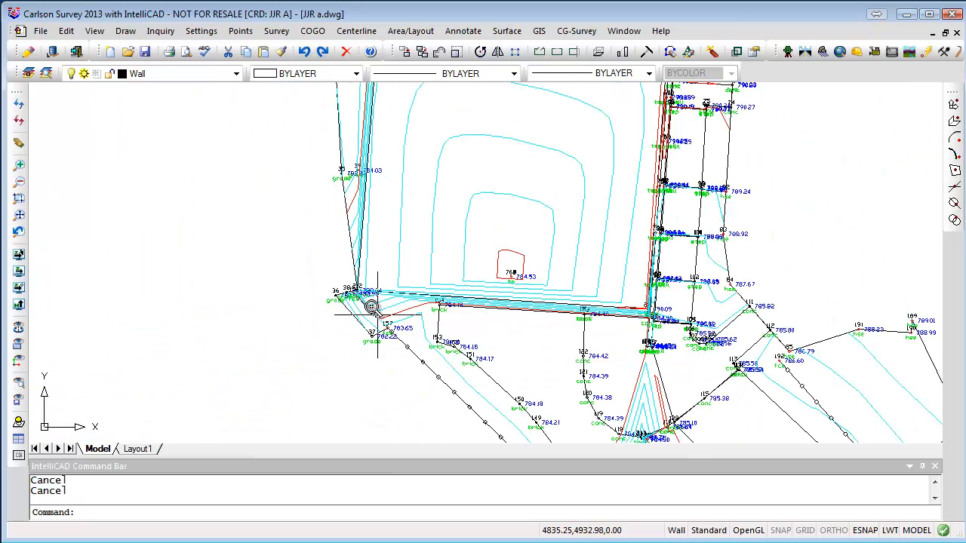
Check point 212 at the court's southwest corner and examine the contours along the adjoining south wall.
scroll(356, 285, "down", 2)
scroll(356, 284, "up", 6)
scroll(392, 297, "up", 4)
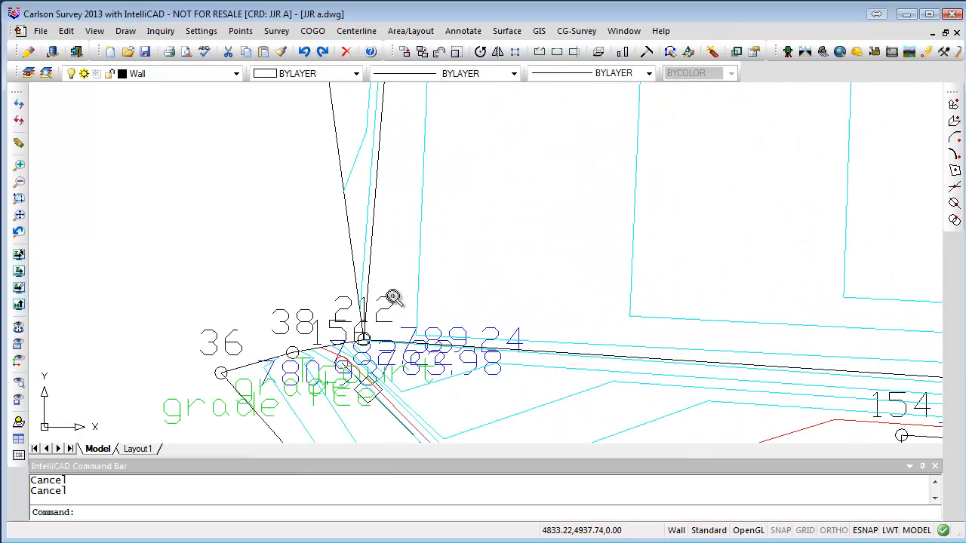
scroll(393, 298, "down", 2)
scroll(393, 298, "up", 4)
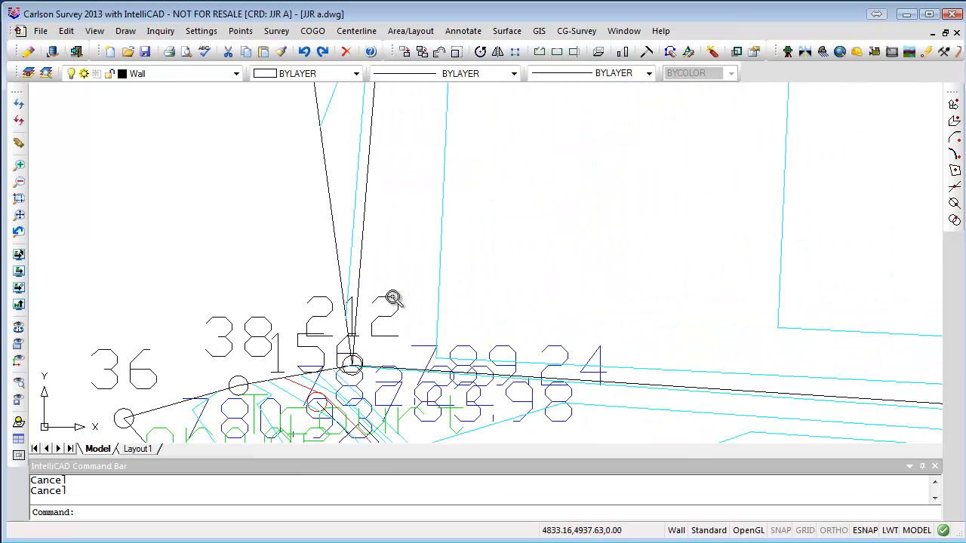
left_click(351, 360)
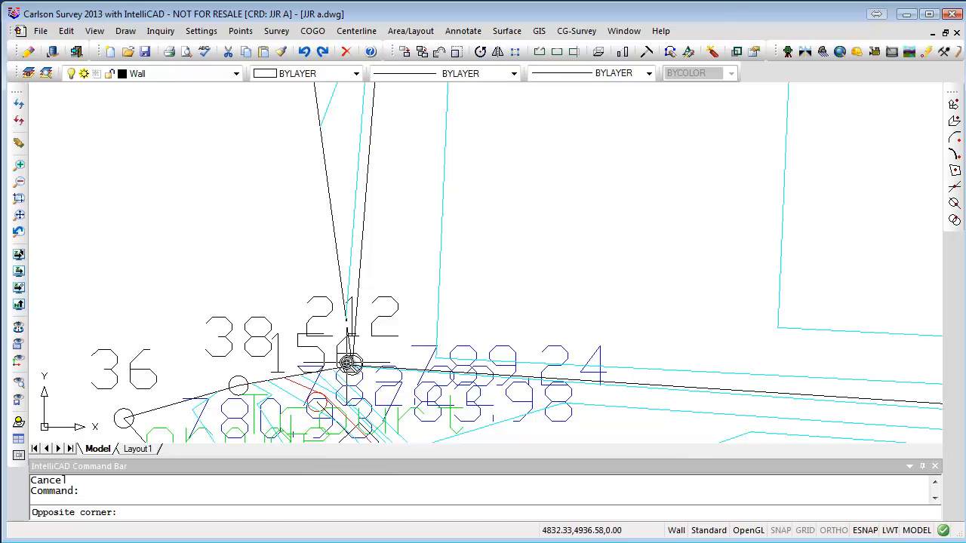
left_click(345, 362)
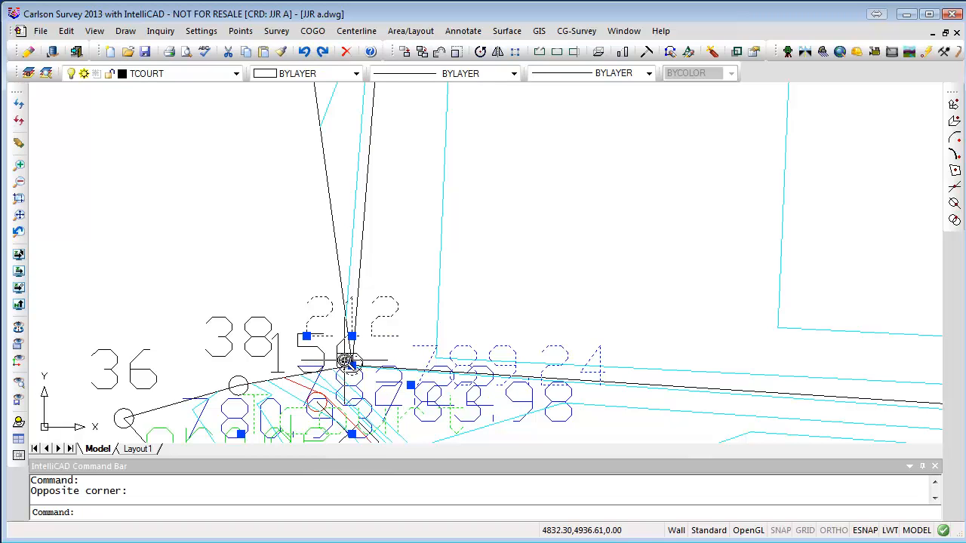
scroll(629, 293, "down", 3)
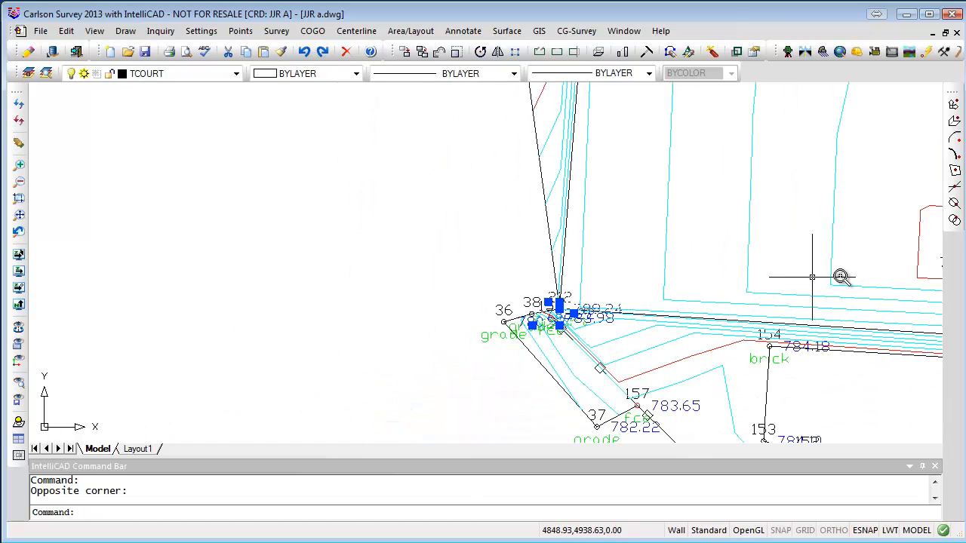
middle_click_drag(838, 276, 589, 254)
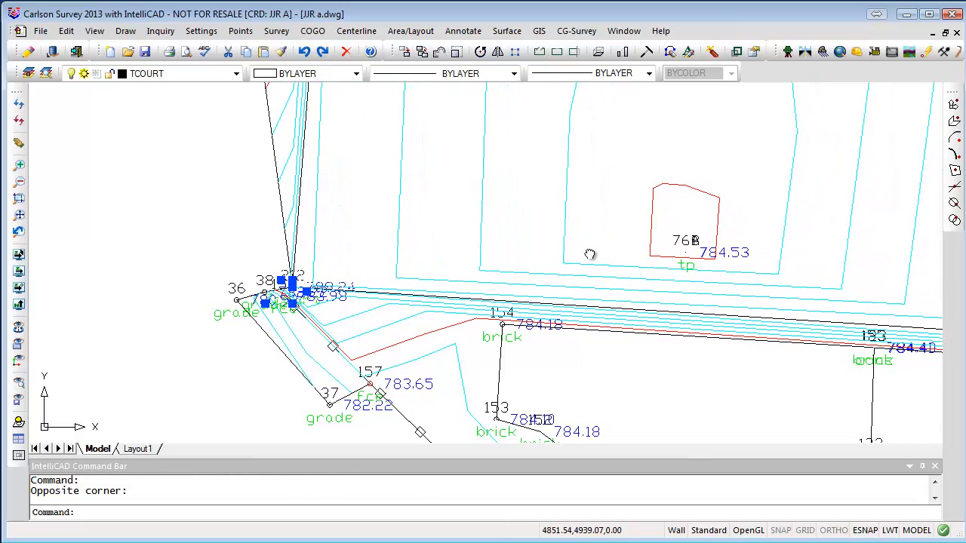
scroll(328, 293, "up", 5)
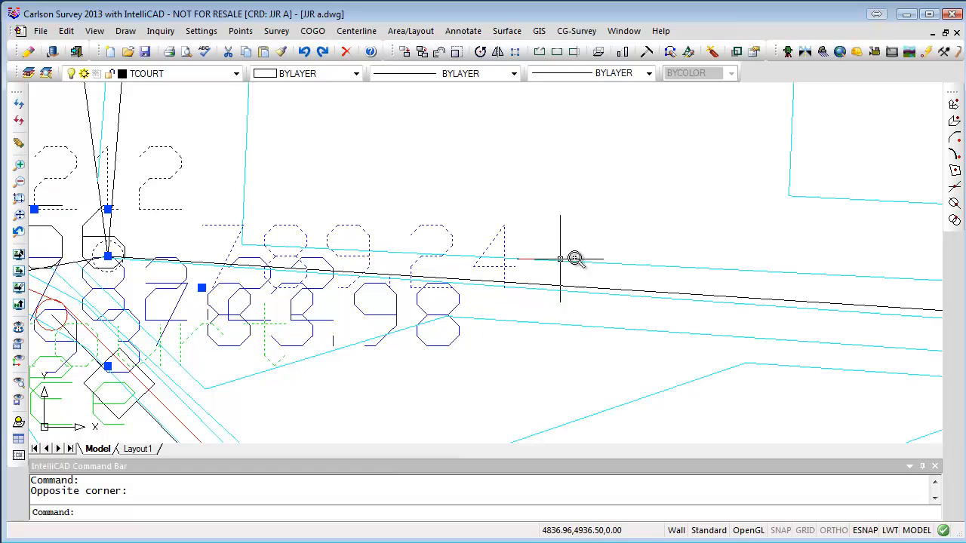
Examine the contours between the court's south wall and the tp point inside the court, and clear the selection of point 212.
scroll(626, 256, "down", 5)
mouse_move(626, 257)
middle_mouse_down()
mouse_move(652, 267)
mouse_move(556, 267)
middle_mouse_up()
scroll(638, 267, "up", 5)
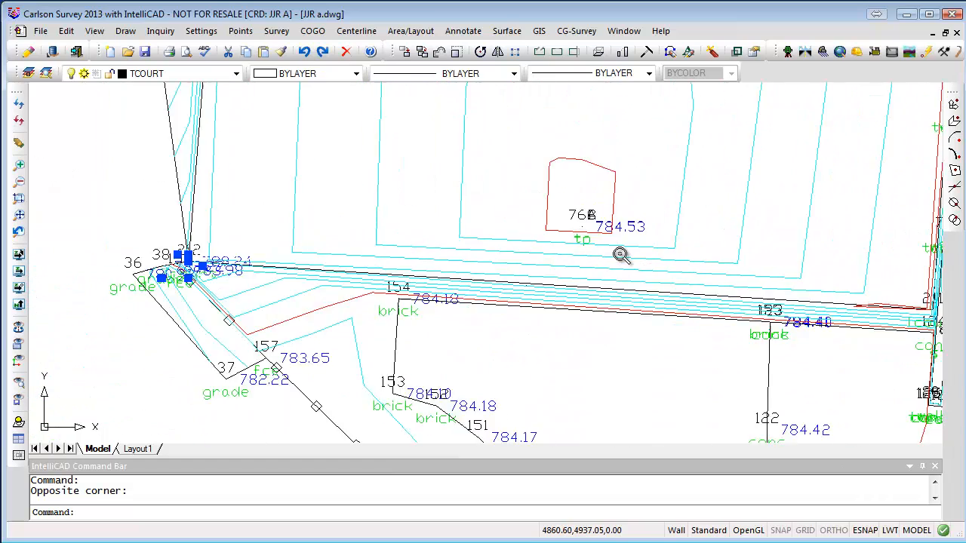
scroll(621, 252, "down", 5)
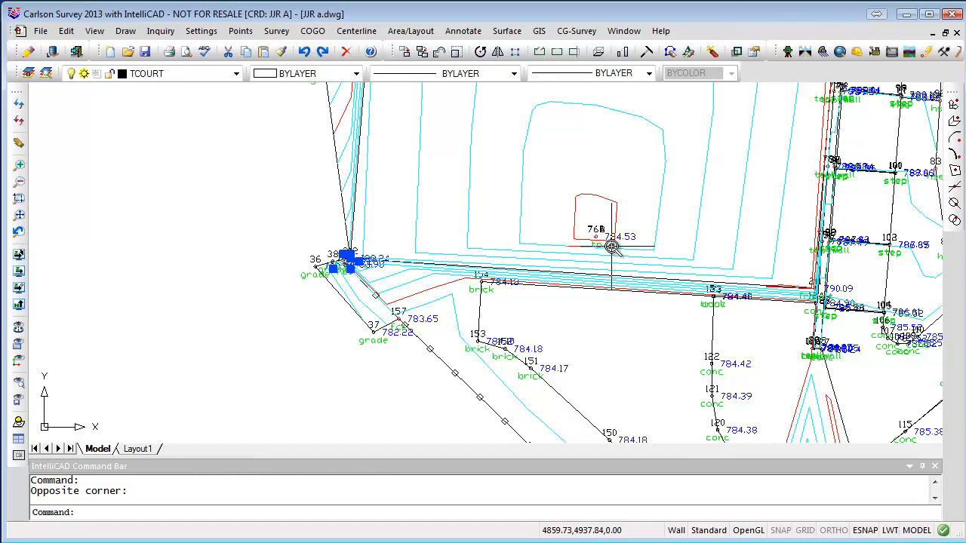
key("Escape")
key("Escape")
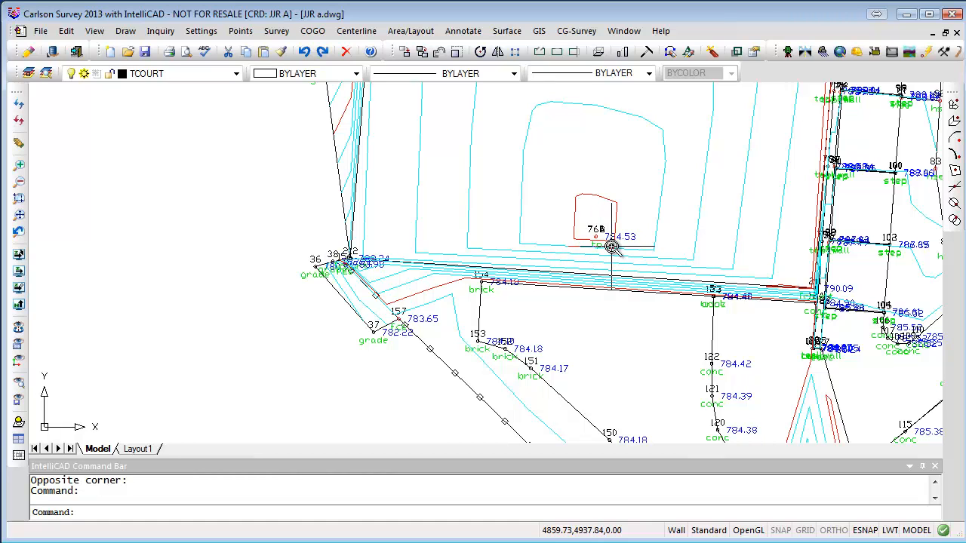
Examine the contours along the court's west wall near points 33, 41 and 209, along its north wall, and across the northeast yard.
scroll(607, 243, "down", 3)
scroll(570, 212, "up", 5)
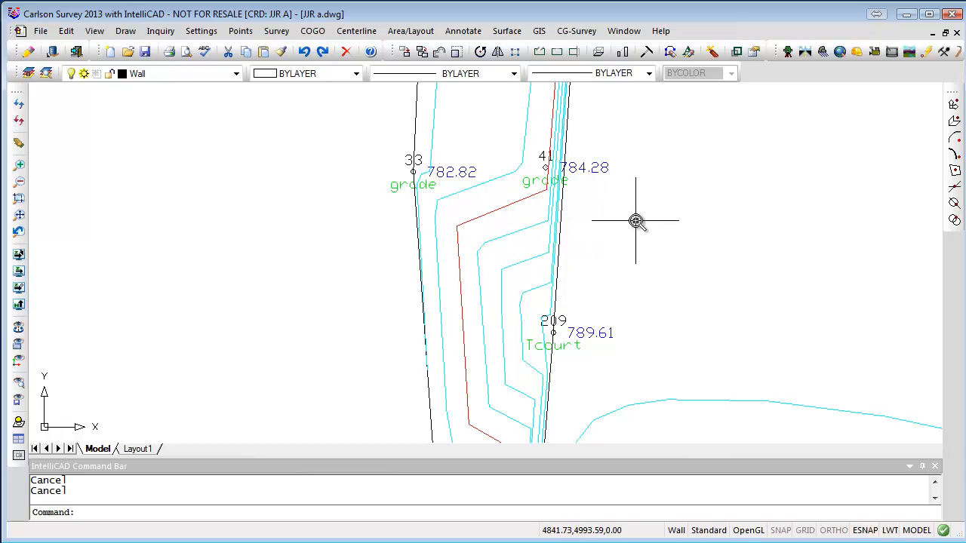
middle_click_drag(637, 233, 642, 376)
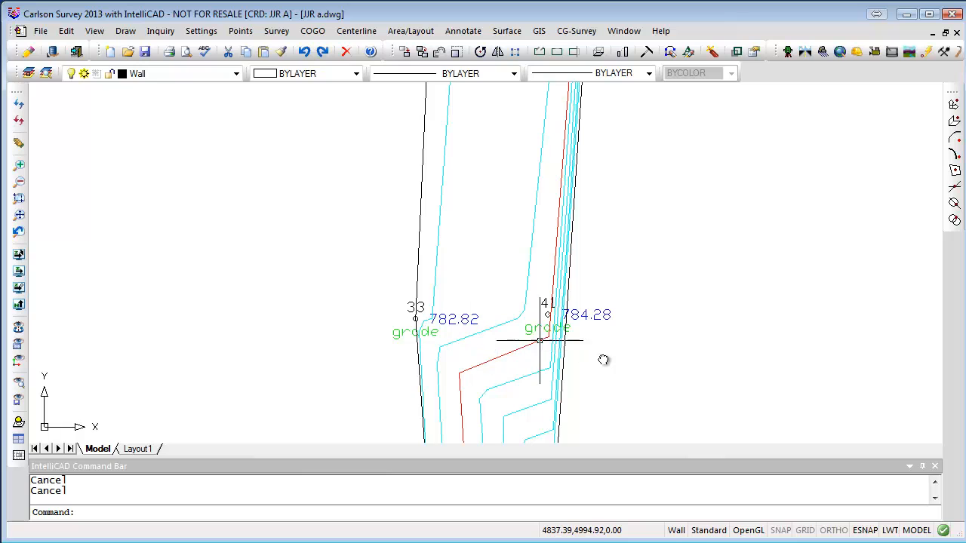
mouse_move(601, 360)
middle_mouse_down()
mouse_move(638, 313)
mouse_move(647, 263)
middle_mouse_up()
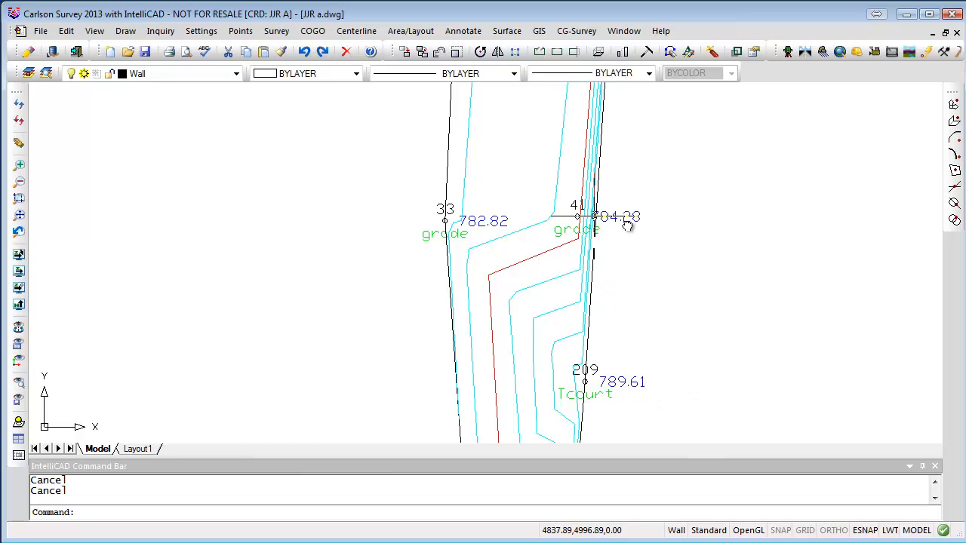
scroll(705, 244, "down", 4)
mouse_move(750, 202)
middle_mouse_down()
mouse_move(583, 308)
mouse_move(548, 376)
middle_mouse_up()
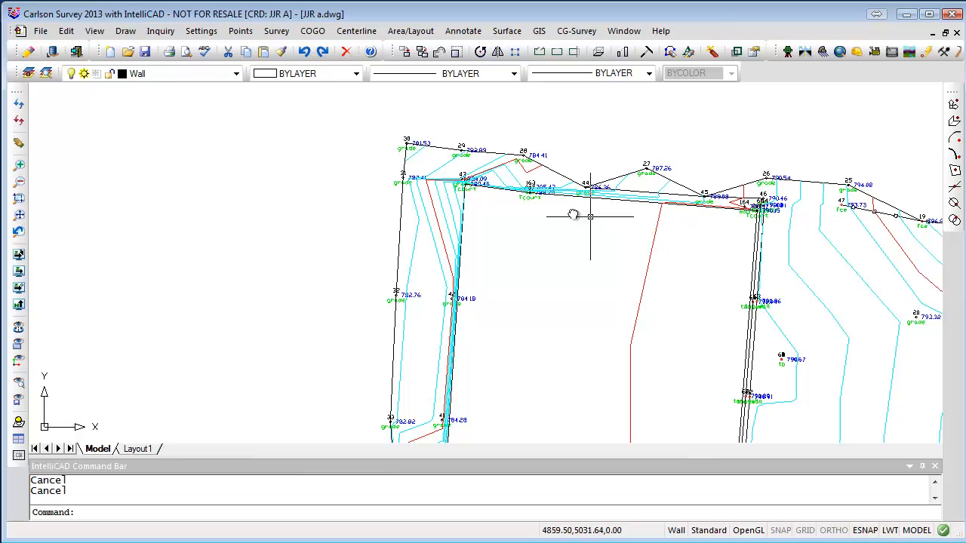
scroll(550, 201, "up", 2)
scroll(565, 265, "down", 3)
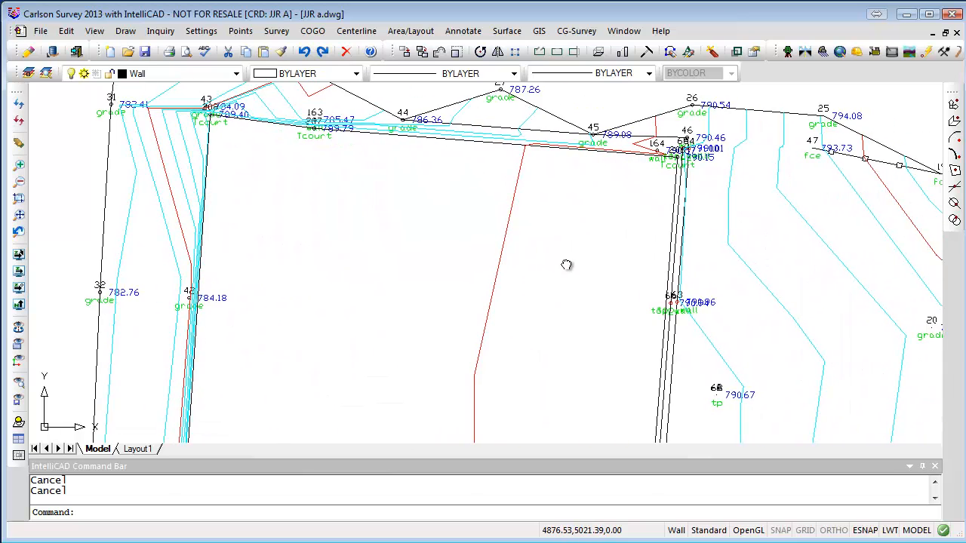
scroll(555, 258, "down", 2)
scroll(664, 301, "up", 4)
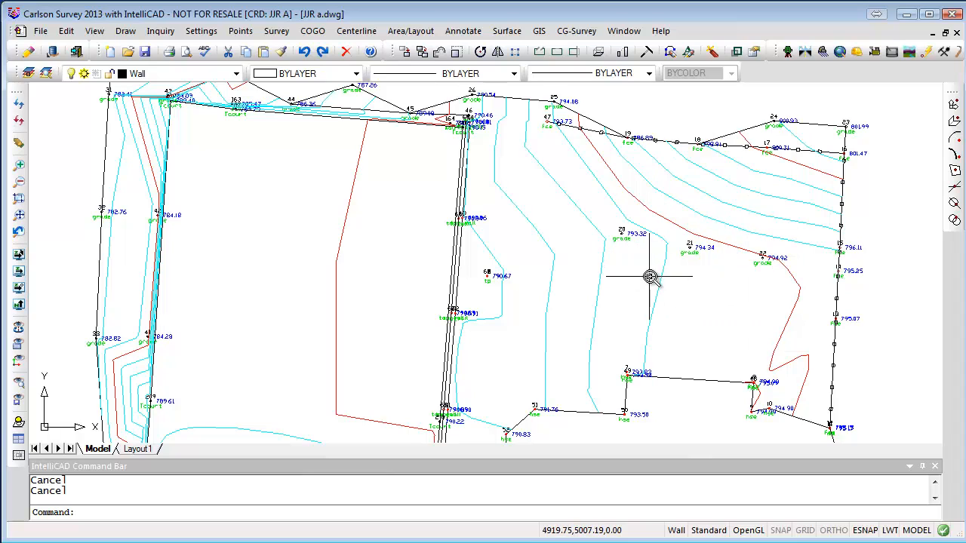
scroll(610, 206, "down", 4)
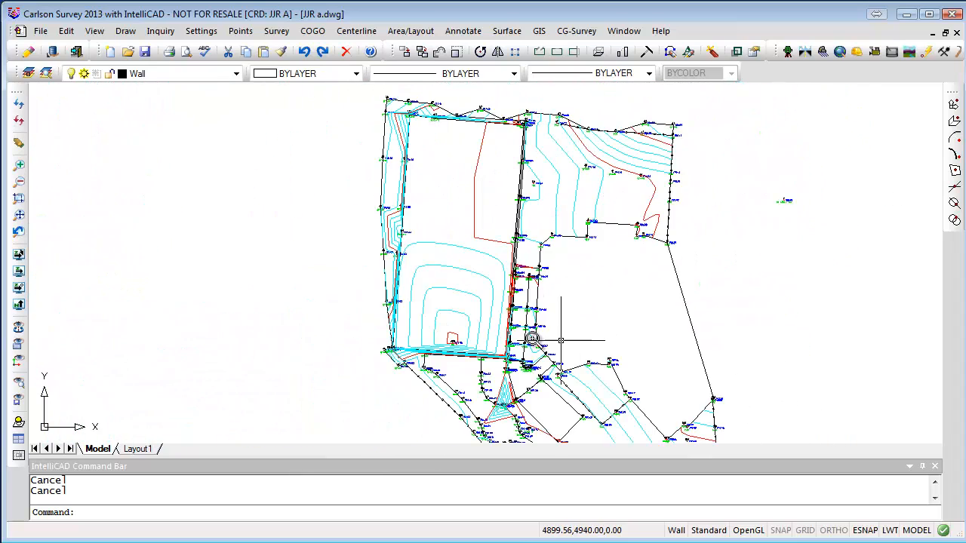
Examine the contours and step breaklines between the court's east wall and step points 100, 103 and 105.
scroll(529, 335, "up", 4)
scroll(507, 290, "up", 6)
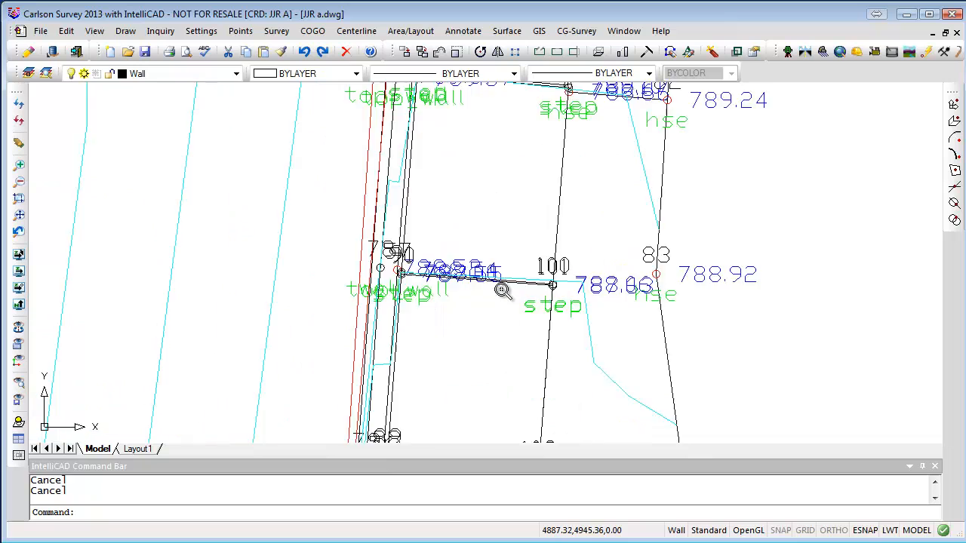
middle_click_drag(433, 316, 488, 178)
scroll(488, 179, "down", 4)
scroll(487, 348, "up", 5)
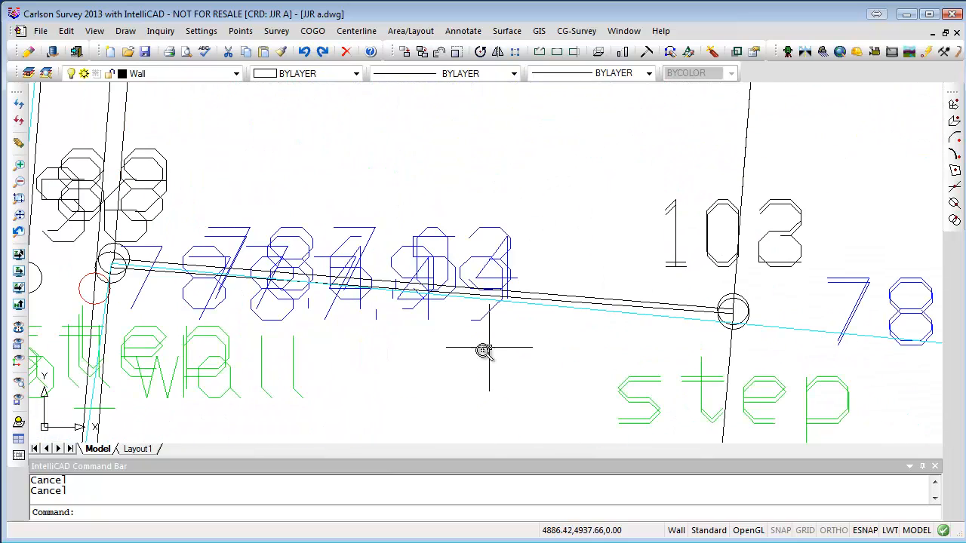
scroll(425, 296, "up", 4)
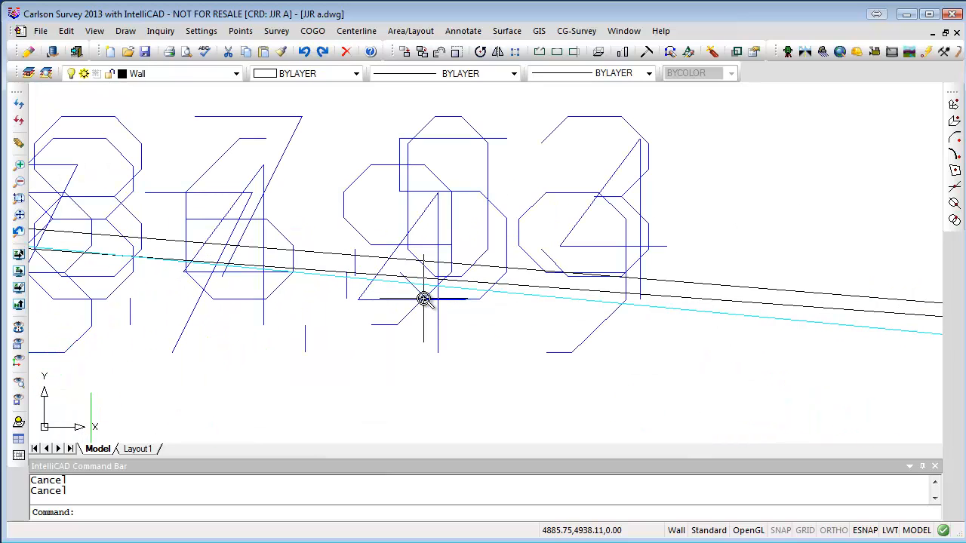
scroll(261, 283, "down", 4)
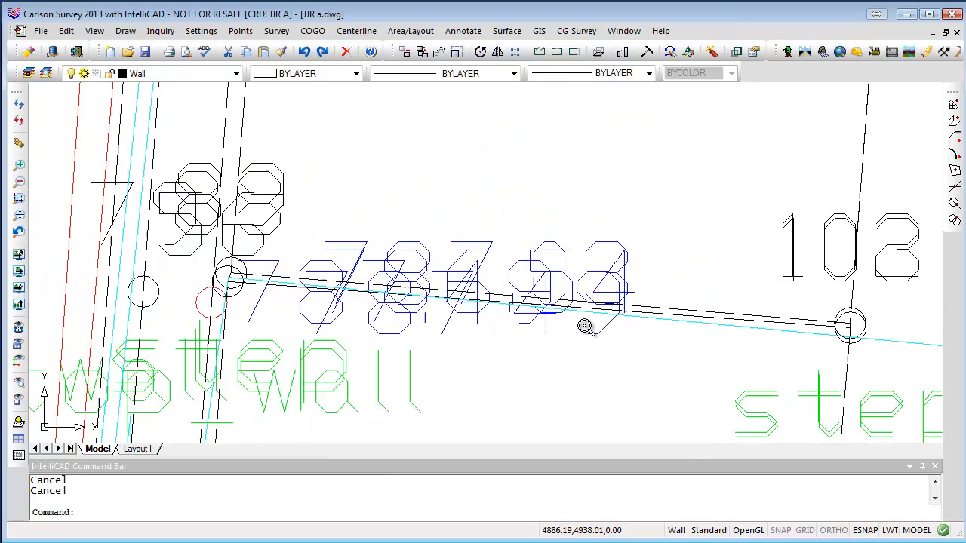
scroll(546, 377, "down", 6)
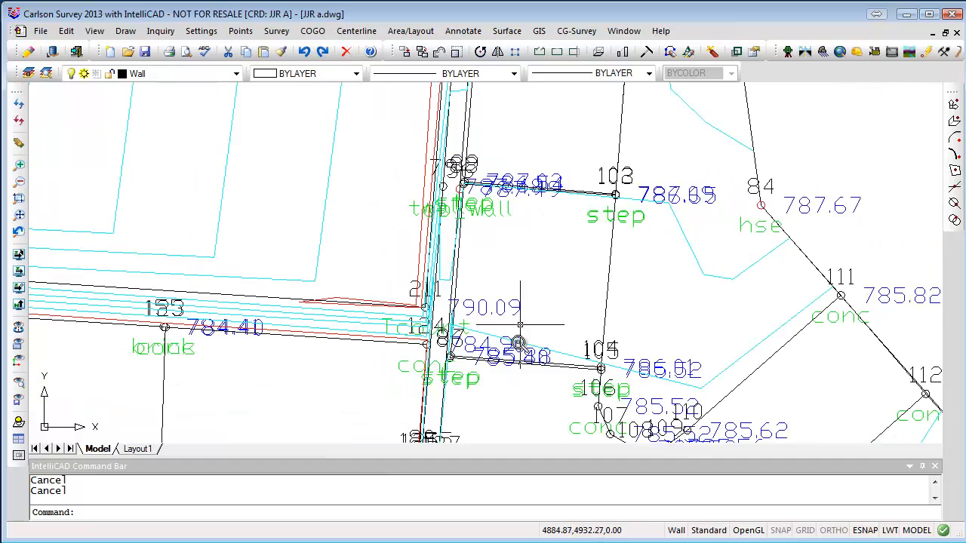
scroll(518, 344, "up", 2)
scroll(532, 350, "down", 3)
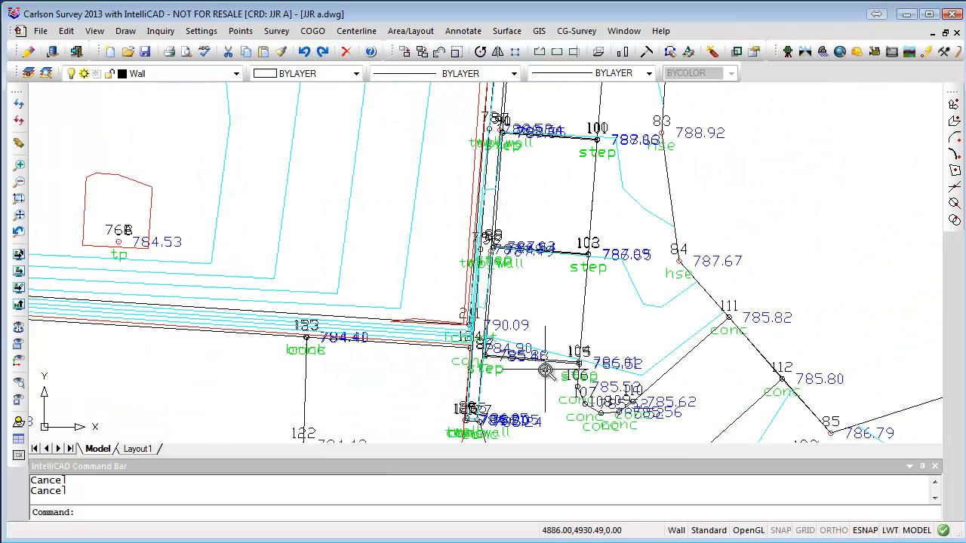
Examine the triangular contours south of the court's southeast corner and the tp point beside conc point 118.
middle_click_drag(545, 368, 533, 206)
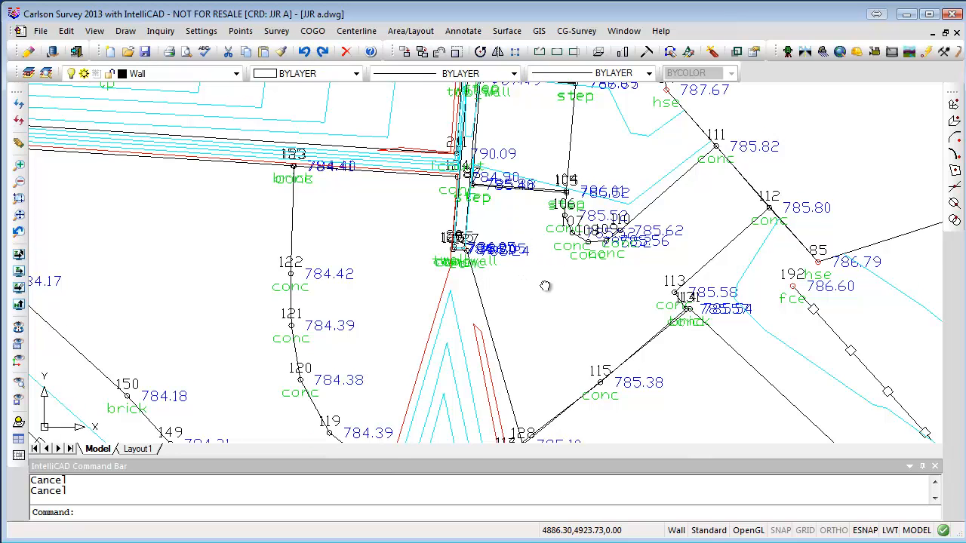
middle_click_drag(545, 280, 608, 204)
scroll(614, 234, "down", 2)
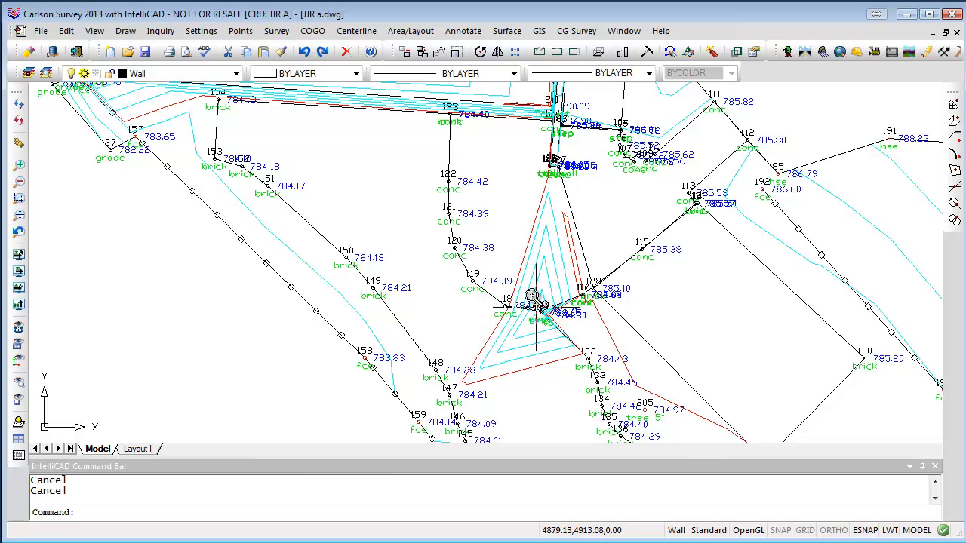
scroll(531, 294, "up", 5)
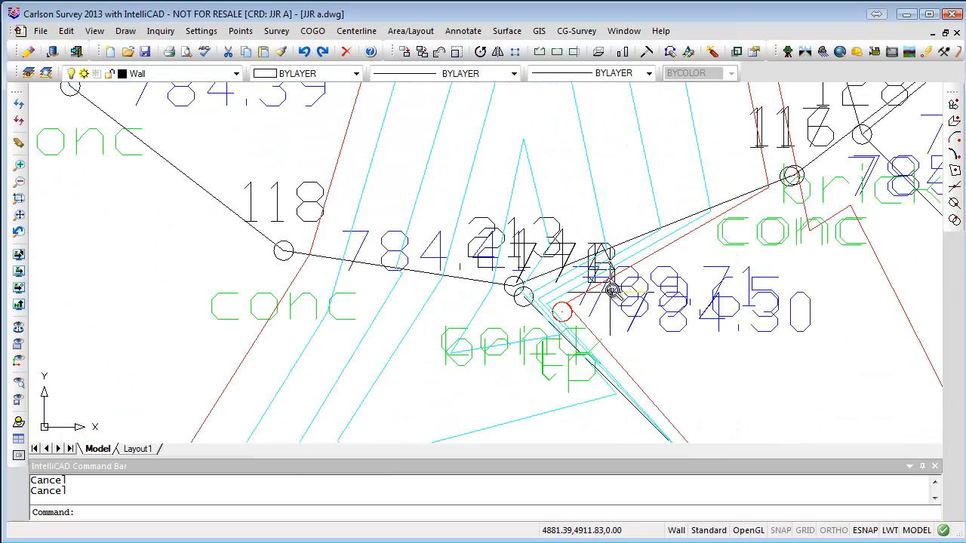
scroll(613, 287, "down", 8)
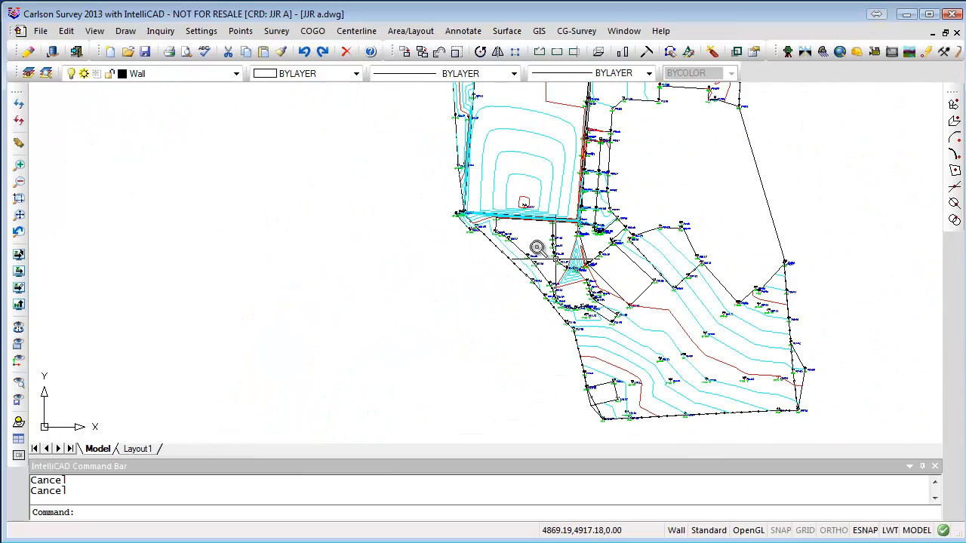
Examine the contours along the court's north wall, across the whole site, and between fence point 157 and brick point 154.
middle_click_drag(501, 222, 518, 413)
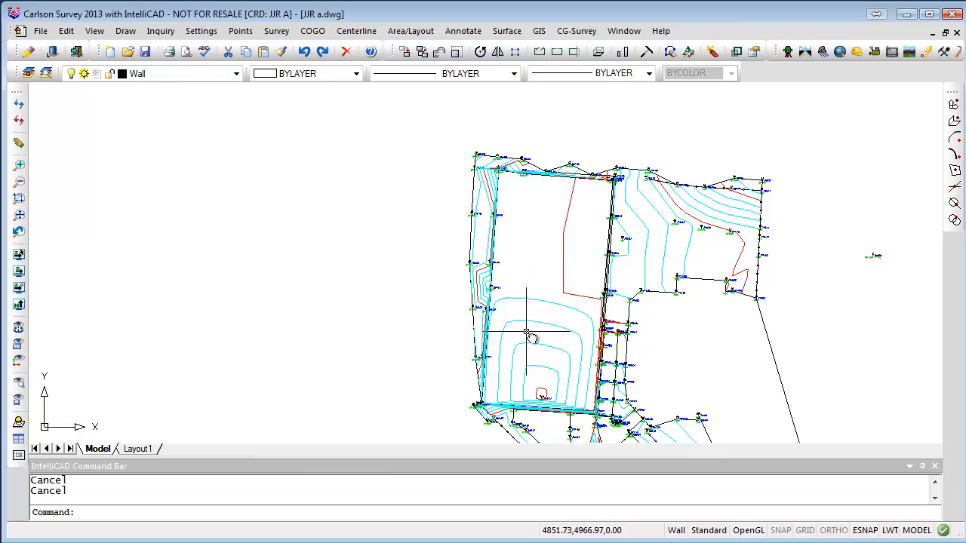
scroll(545, 173, "up", 5)
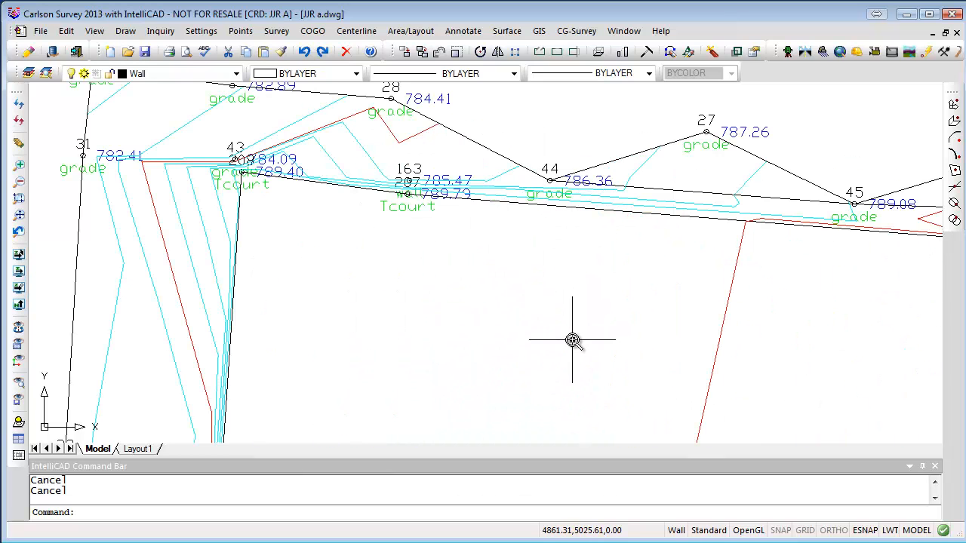
scroll(572, 340, "down", 4)
mouse_move(584, 352)
middle_mouse_down()
mouse_move(571, 272)
mouse_move(495, 199)
middle_mouse_up()
scroll(496, 199, "down", 3)
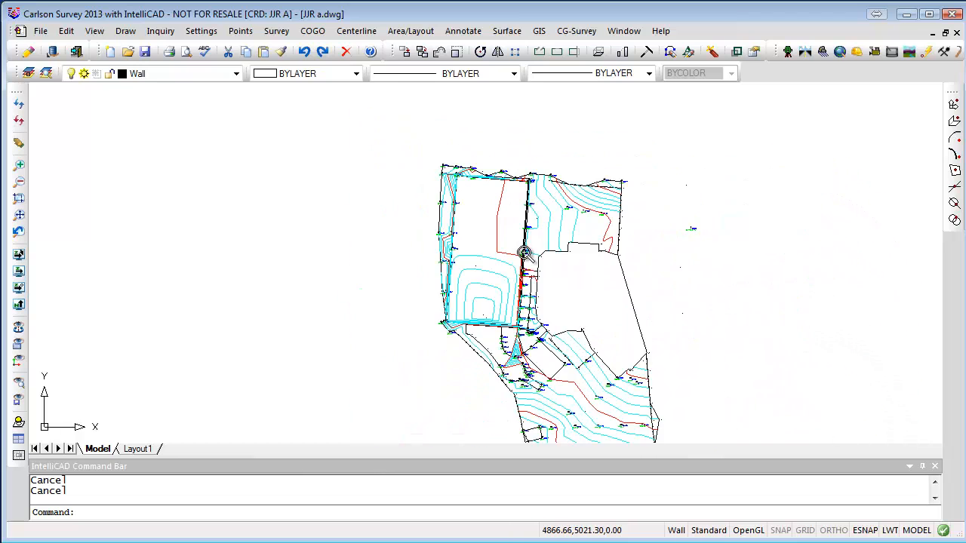
middle_click_drag(602, 321, 586, 278)
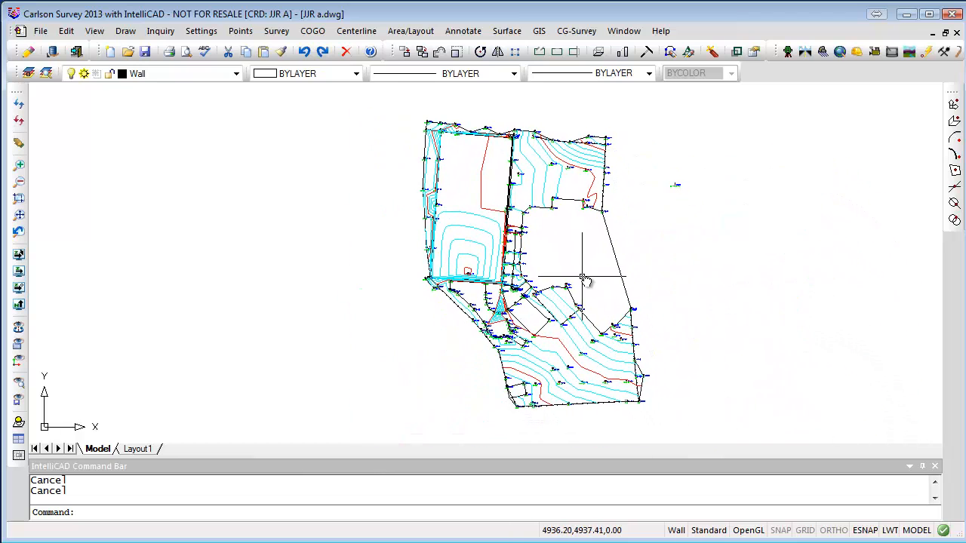
scroll(498, 317, "up", 3)
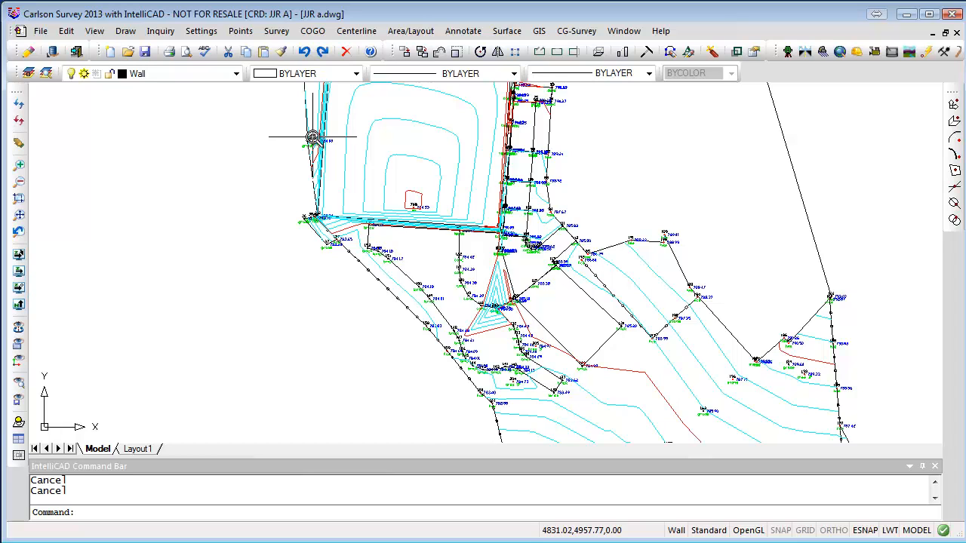
scroll(337, 245, "up", 5)
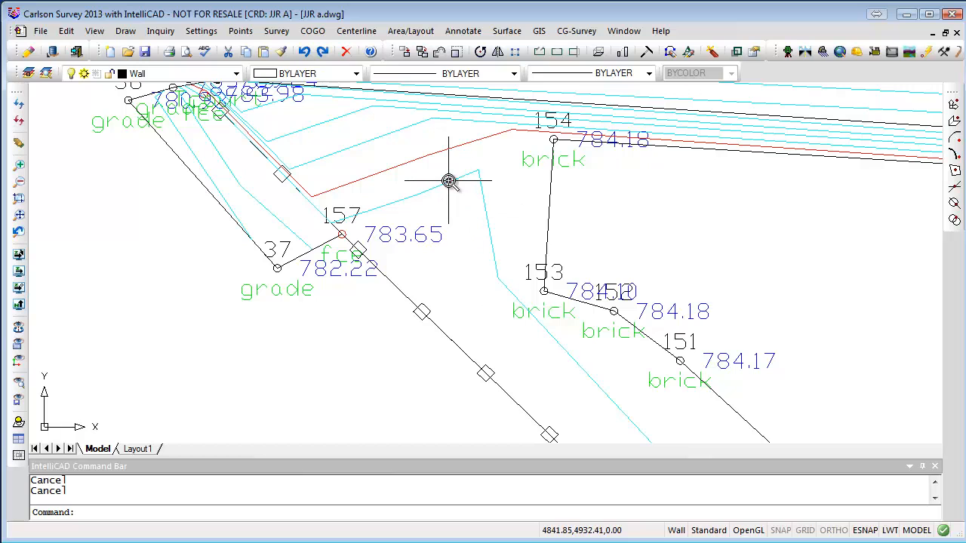
scroll(520, 197, "down", 5)
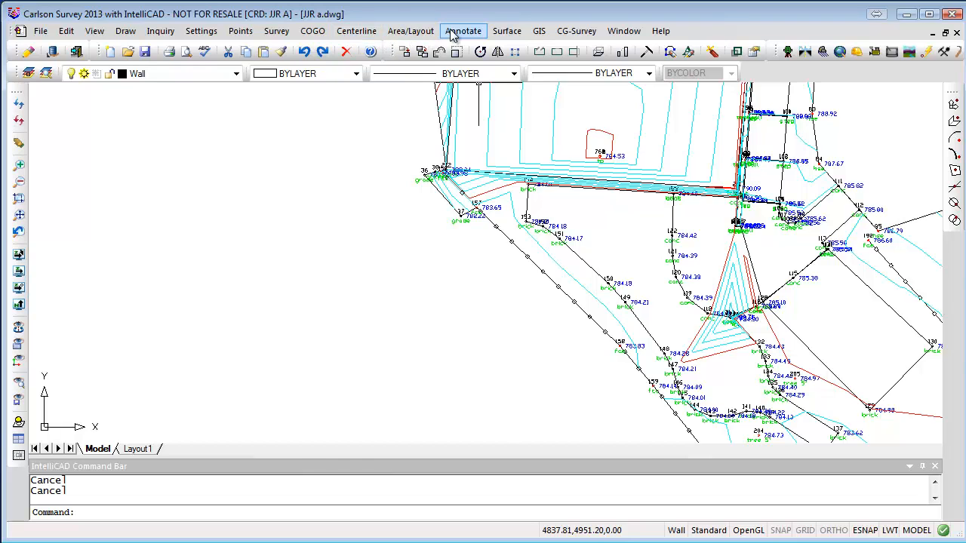
Try setting Erase Previous Contour Entities to All Contour Entities in Triangulate and Contour, and close the settings without running it.
left_click(507, 30)
key("Escape")
type("tri")
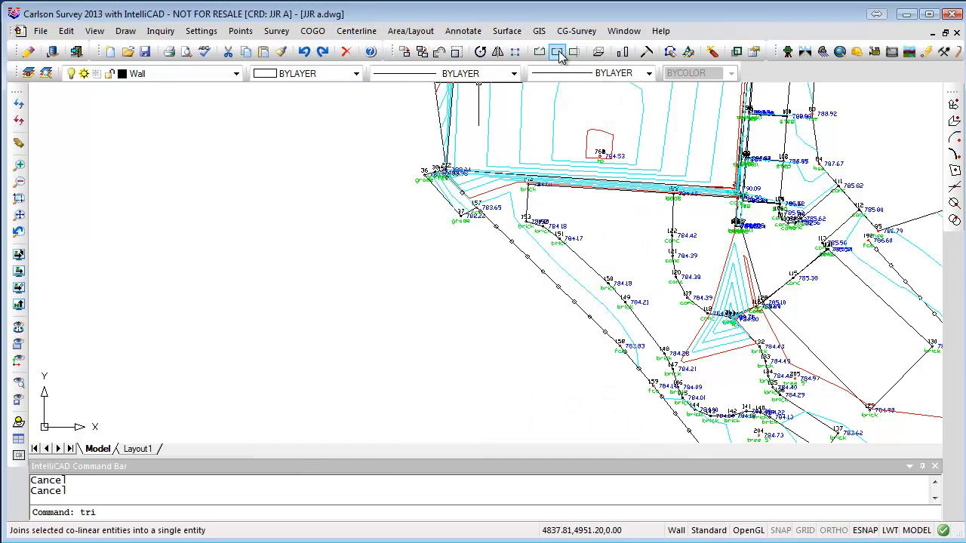
key("Return")
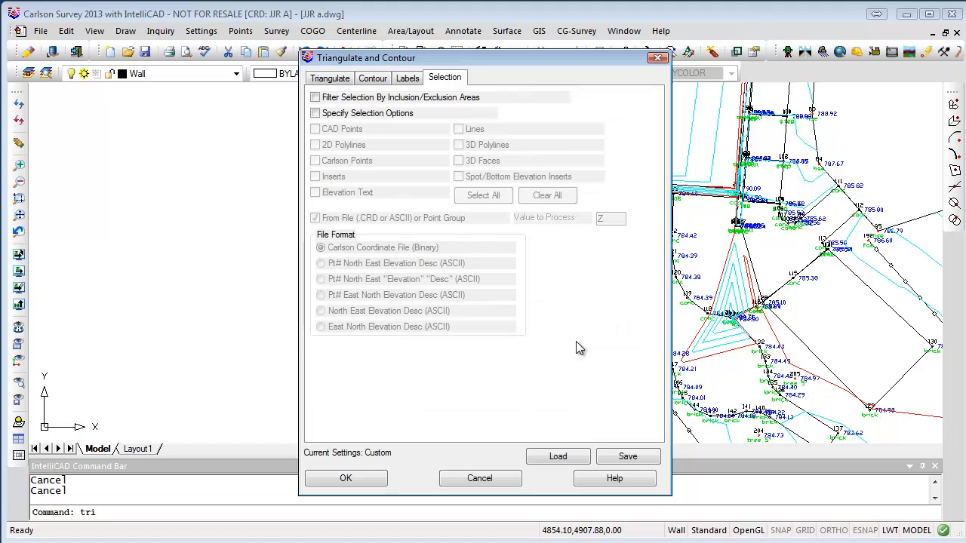
left_click(330, 79)
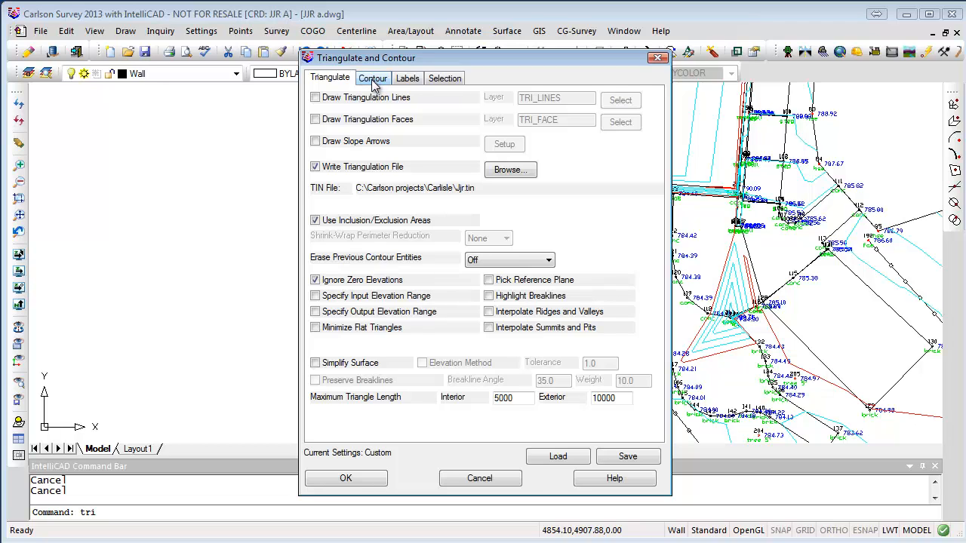
left_click(549, 260)
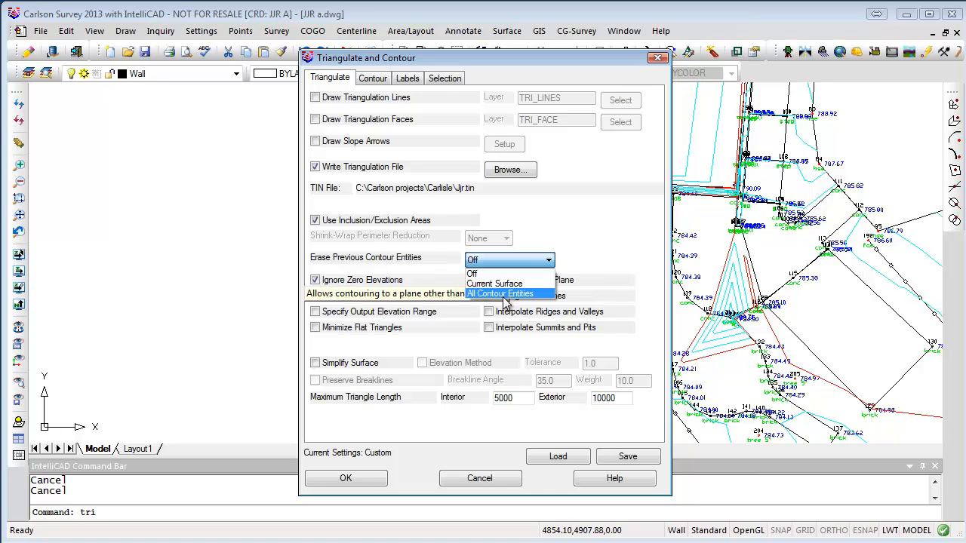
left_click(487, 295)
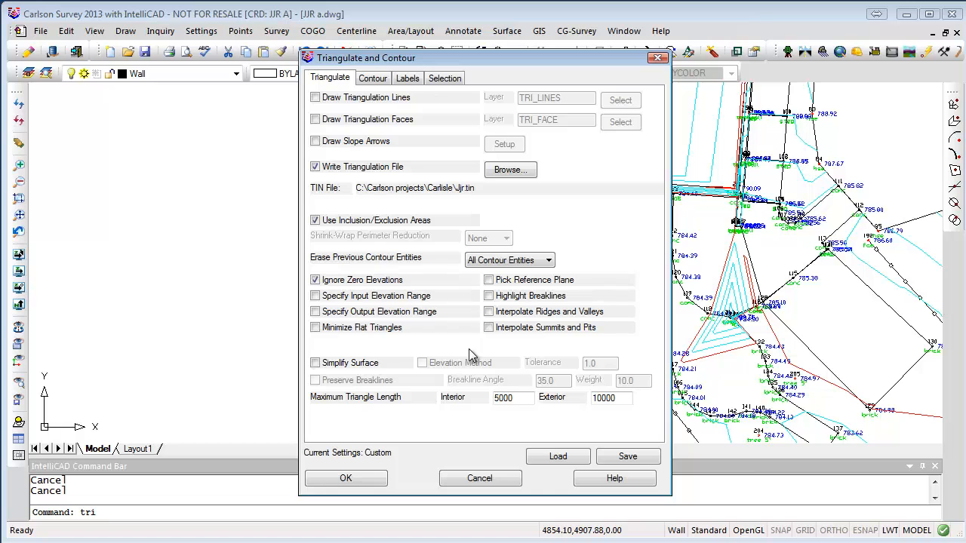
left_click(484, 477)
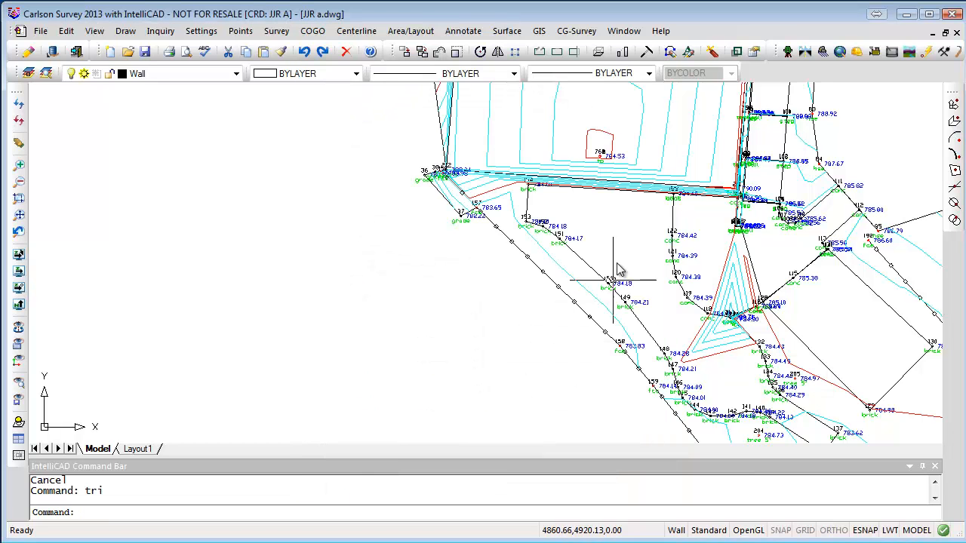
Examine the contours from the brick and concrete edges south of the court up to the court's north wall.
mouse_move(636, 263)
middle_mouse_down()
mouse_move(400, 339)
mouse_move(366, 362)
middle_mouse_up()
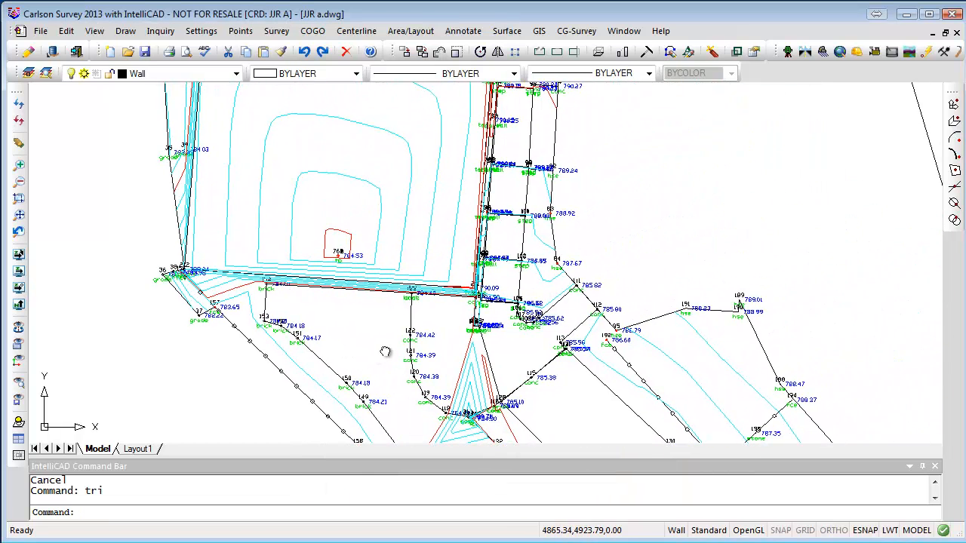
middle_click_drag(582, 378, 565, 187)
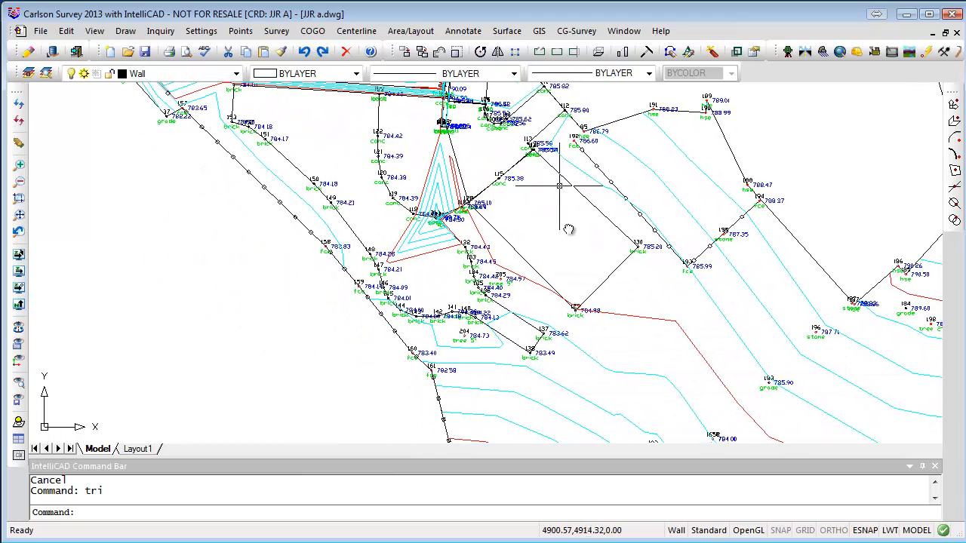
scroll(568, 229, "down", 2)
mouse_move(652, 387)
middle_mouse_down()
mouse_move(596, 274)
mouse_move(582, 274)
mouse_move(585, 368)
mouse_move(633, 450)
middle_mouse_up()
mouse_move(390, 170)
middle_mouse_down()
mouse_move(439, 280)
mouse_move(453, 460)
middle_mouse_up()
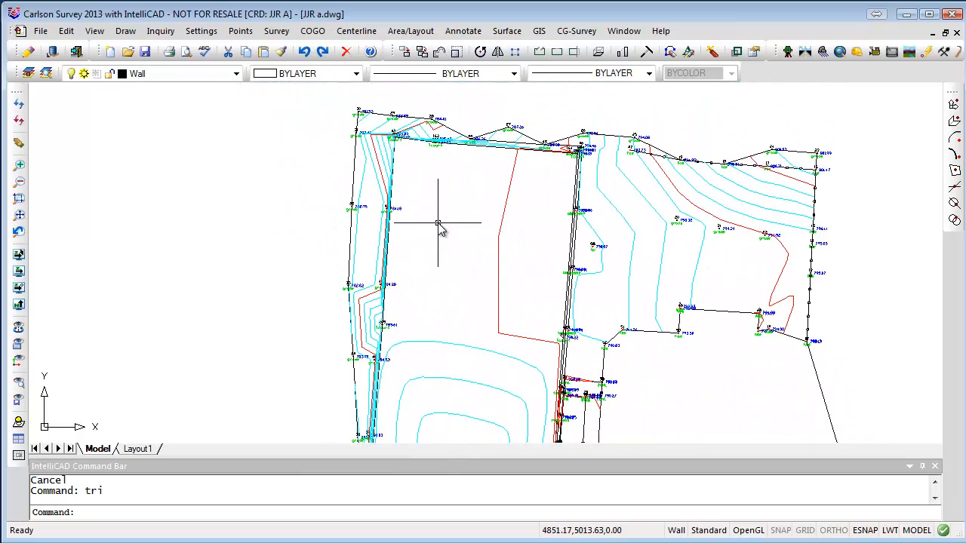